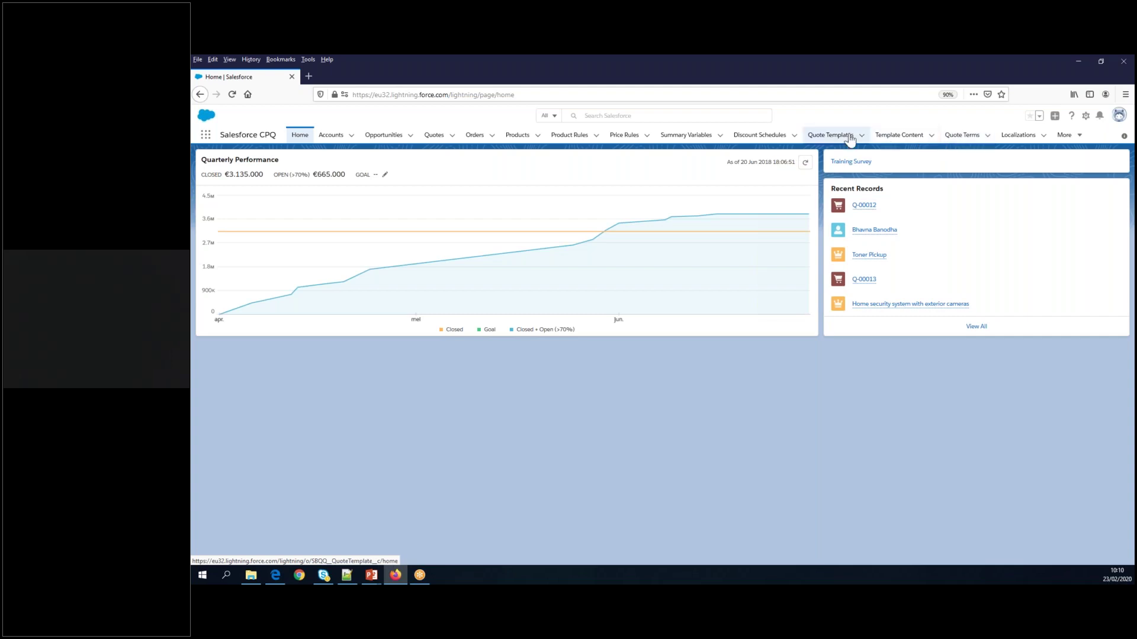
Create a new quote template named Decode Sample Template.
{"action": "left_click", "coordinate": [848, 138]}
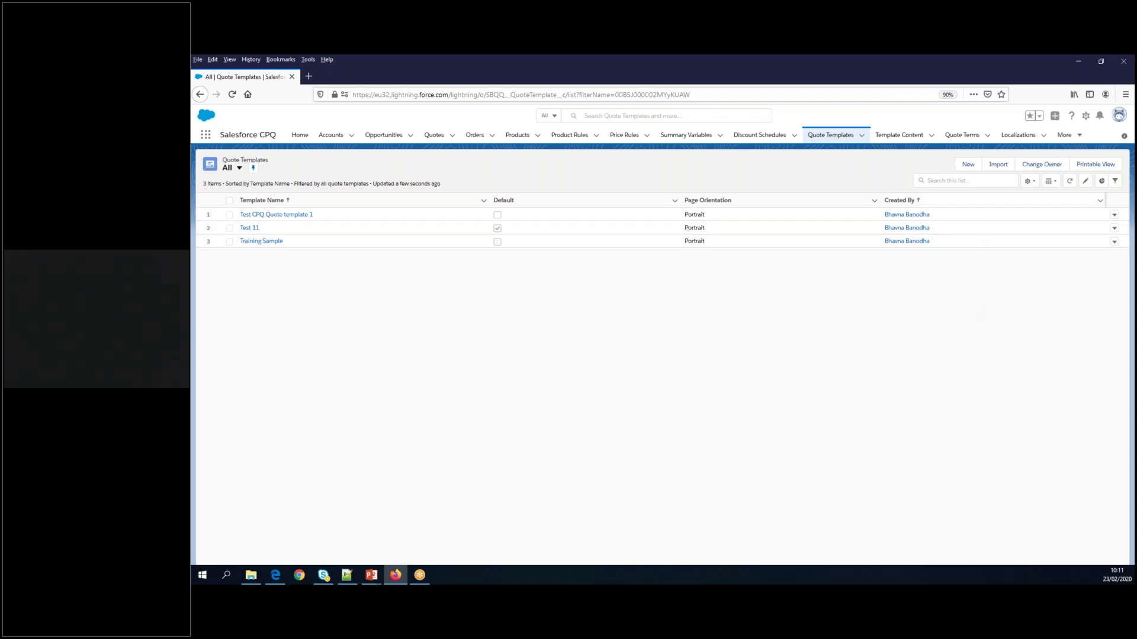
{"action": "left_click", "coordinate": [966, 169]}
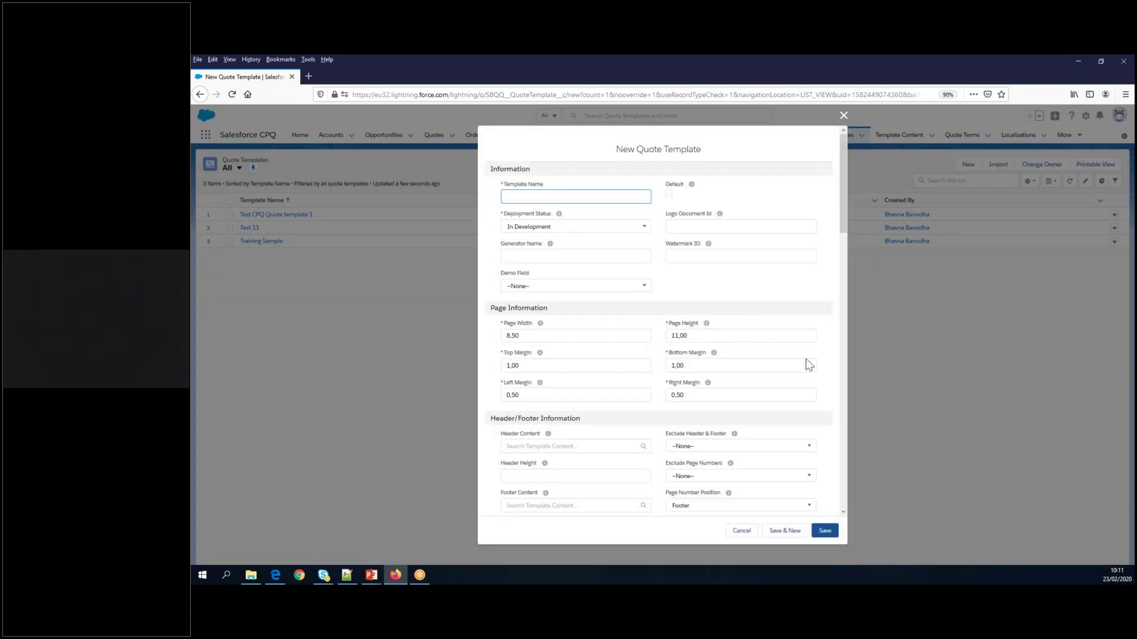
{"action": "scroll", "coordinate": [804, 392], "scroll_direction": "down", "scroll_amount": 3}
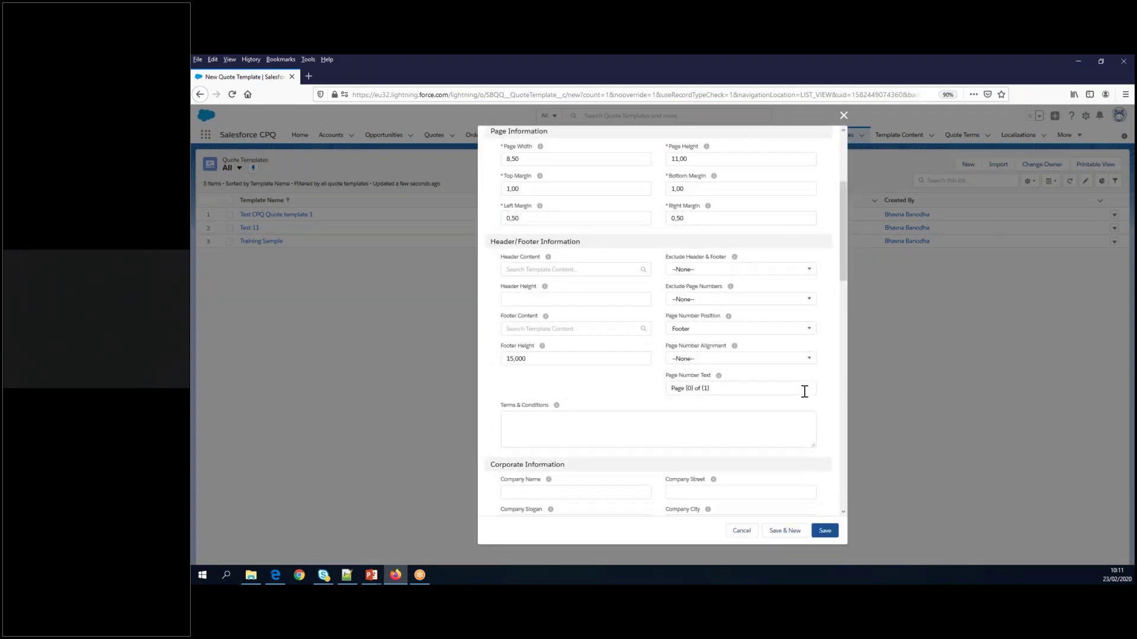
{"action": "scroll", "coordinate": [804, 392], "scroll_direction": "down", "scroll_amount": 4}
{"action": "scroll", "coordinate": [804, 392], "scroll_direction": "up", "scroll_amount": 10}
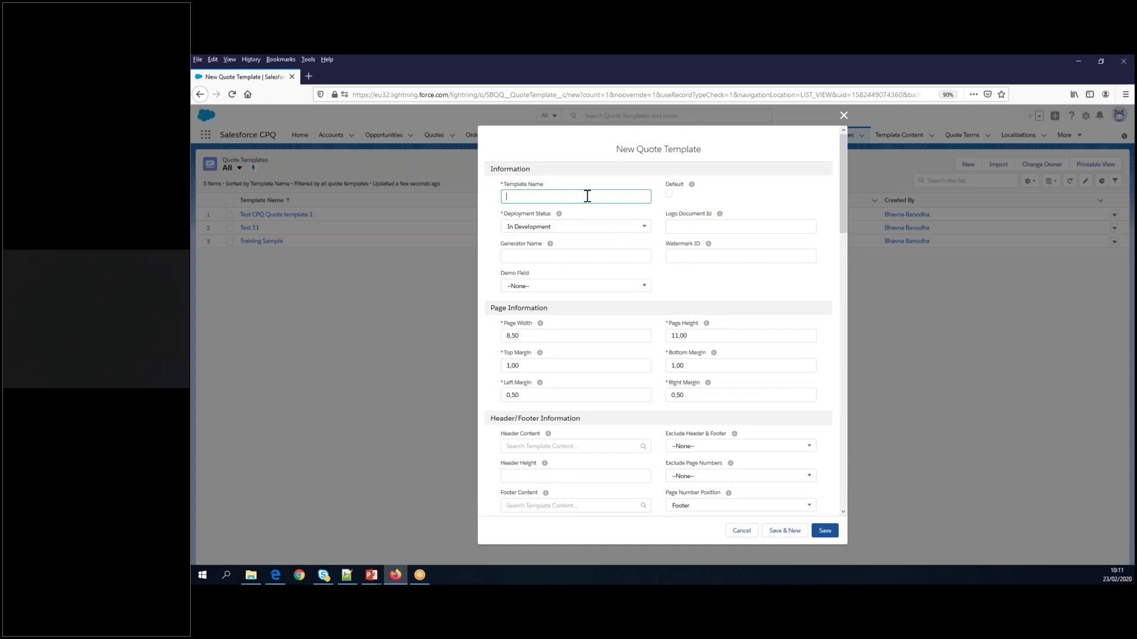
{"action": "type", "text": "Decode Sample Template"}
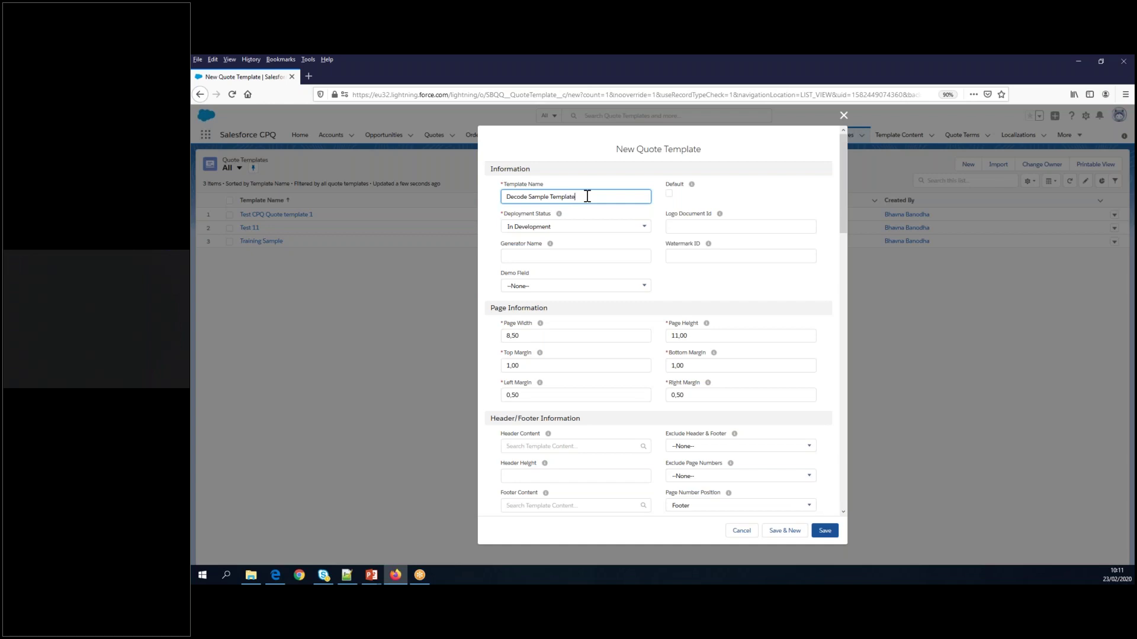
{"action": "left_click", "coordinate": [713, 196]}
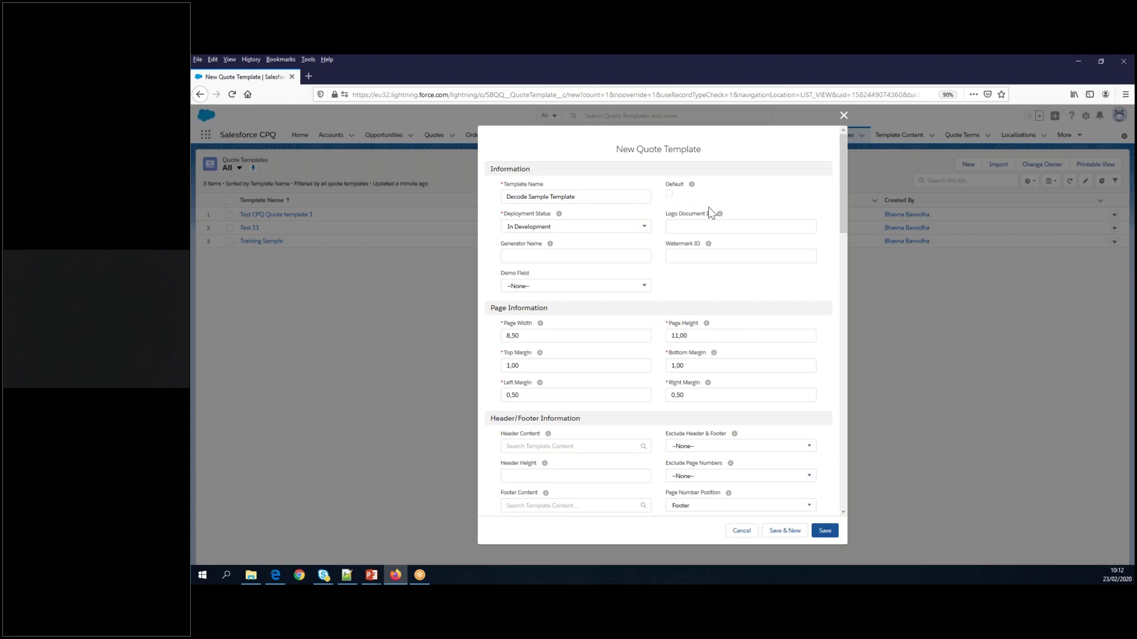
Mark the new quote template as default, keep its deployment status In Development, and save it.
{"action": "left_click", "coordinate": [670, 194]}
{"action": "left_click", "coordinate": [561, 231]}
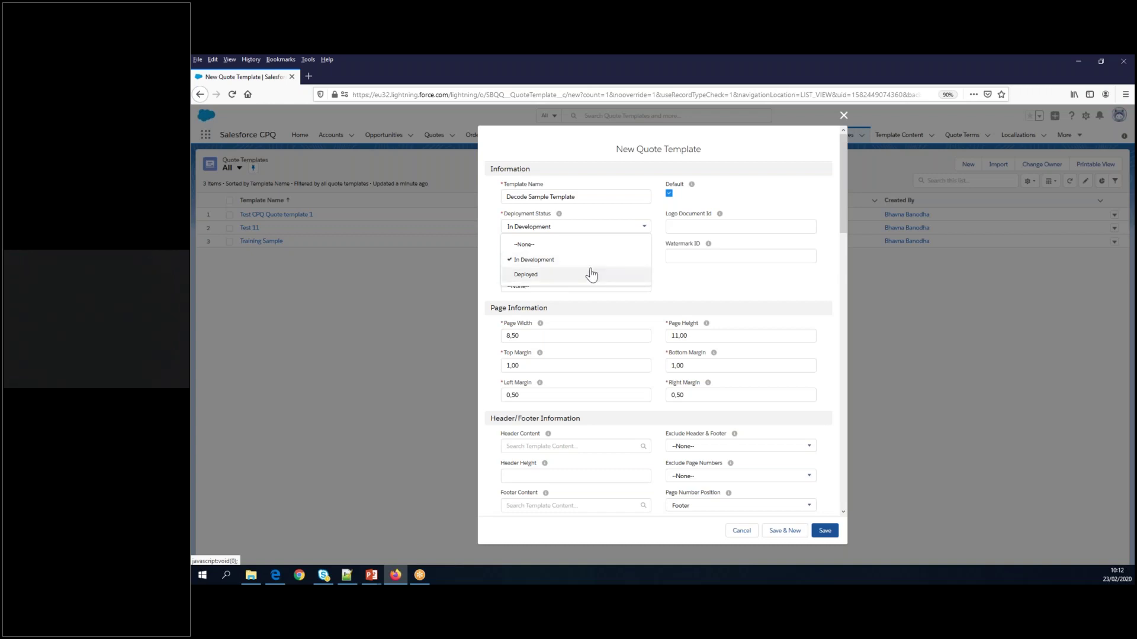
{"action": "left_click", "coordinate": [703, 279]}
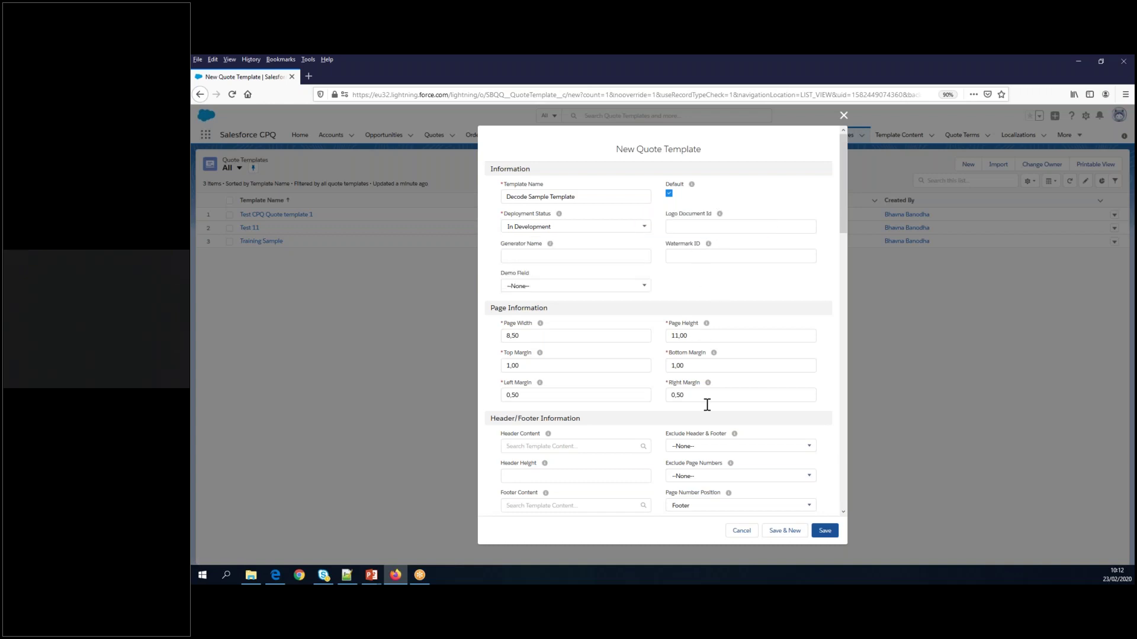
{"action": "left_click", "coordinate": [825, 531]}
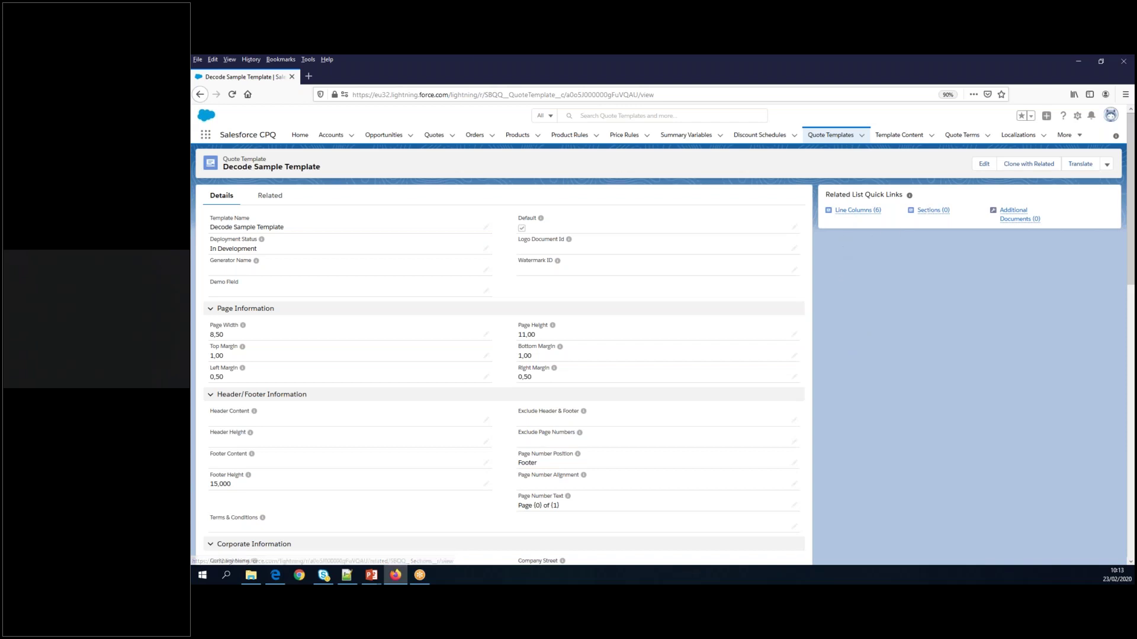
Open Salesforce Classic in a separate browser tab and switch to it.
{"action": "left_click", "coordinate": [1078, 123]}
{"action": "left_click", "coordinate": [1109, 118]}
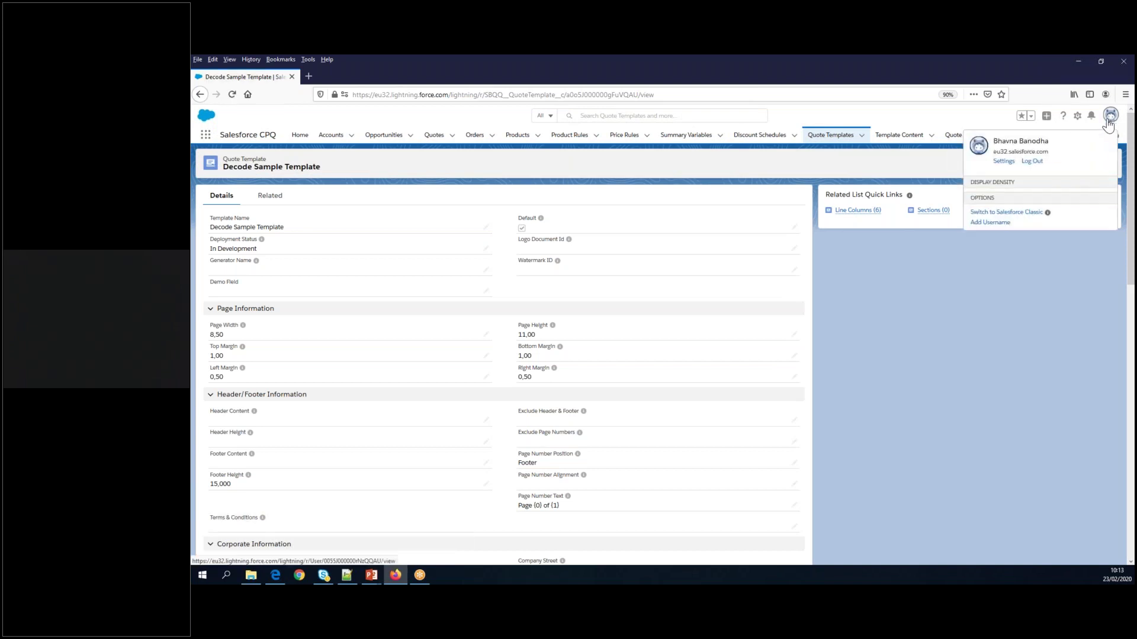
{"action": "right_click", "coordinate": [1015, 244]}
{"action": "left_click", "coordinate": [1054, 248]}
{"action": "left_click", "coordinate": [353, 76]}
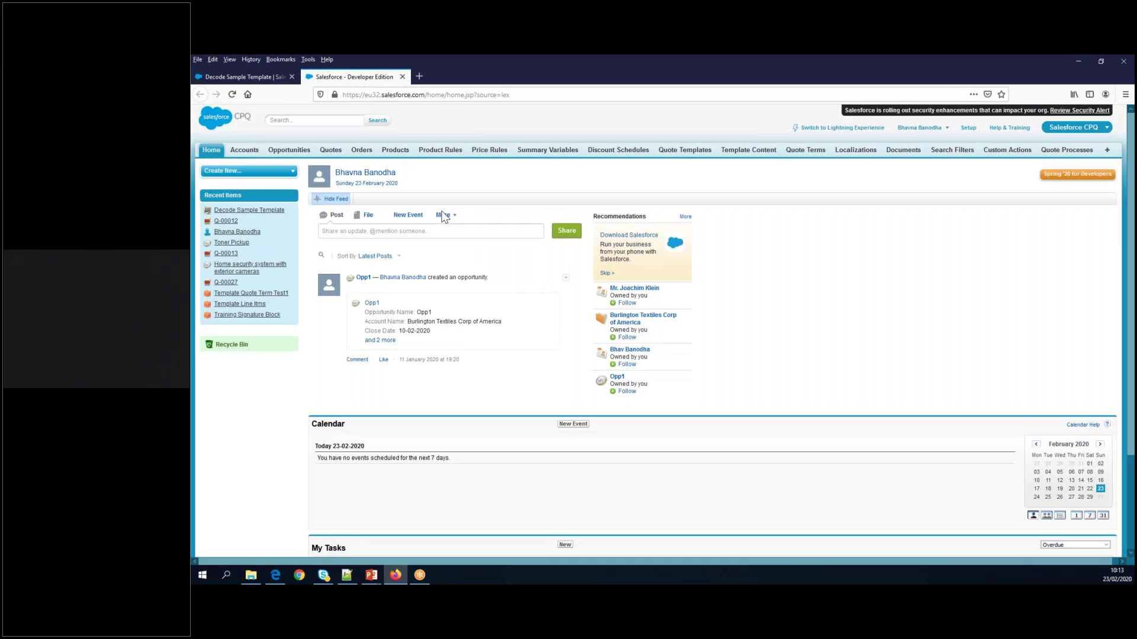
Find Documents in the full list of Salesforce Classic tabs and open its home page.
{"action": "left_click", "coordinate": [1107, 149]}
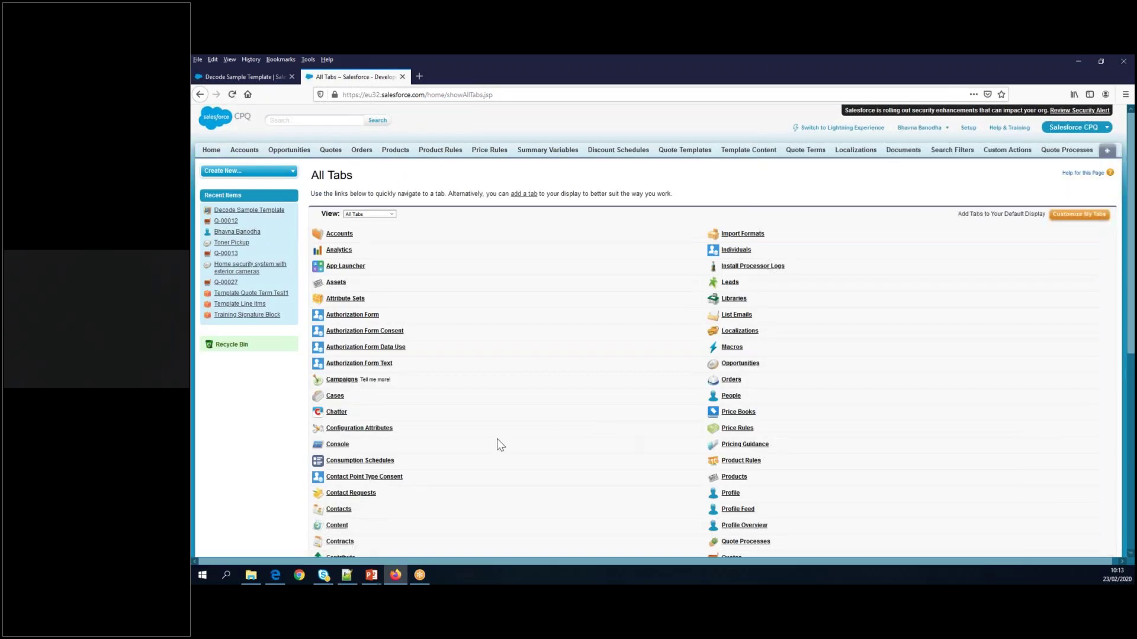
{"action": "scroll", "coordinate": [506, 440], "scroll_direction": "down", "scroll_amount": 5}
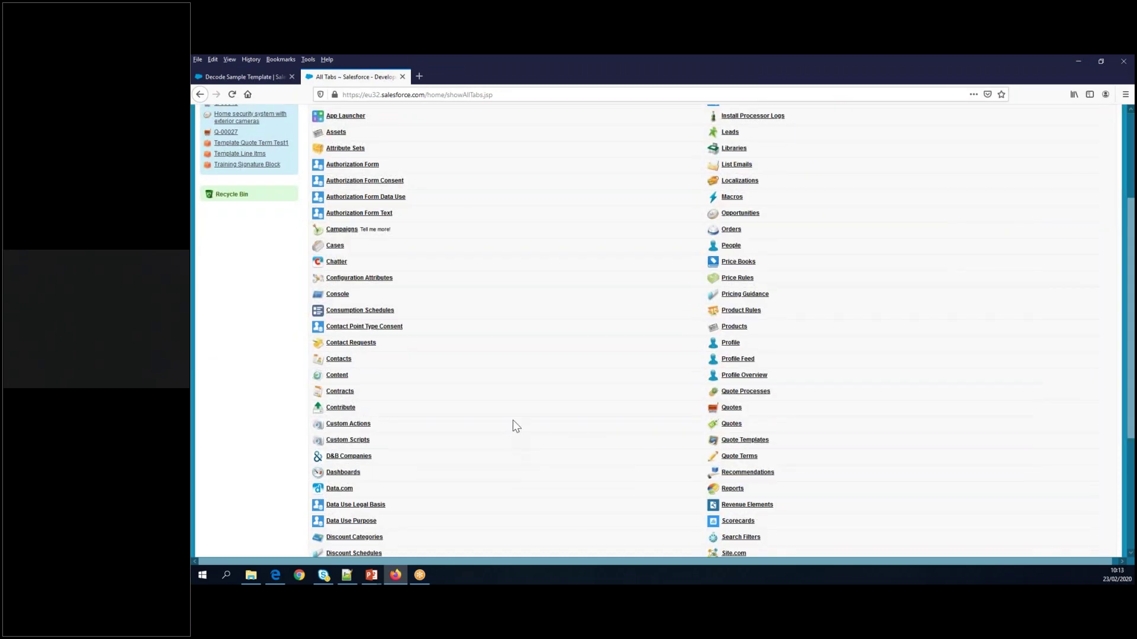
{"action": "scroll", "coordinate": [380, 507], "scroll_direction": "down", "scroll_amount": 3}
{"action": "left_click", "coordinate": [381, 503]}
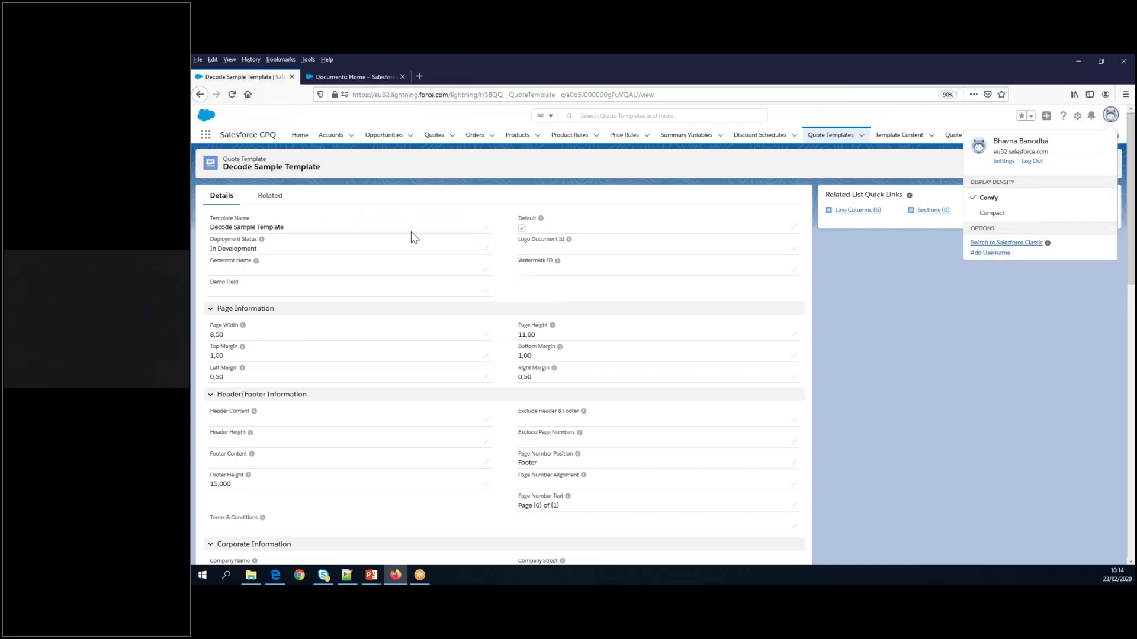
{"action": "left_click", "coordinate": [268, 77]}
{"action": "left_click", "coordinate": [352, 76]}
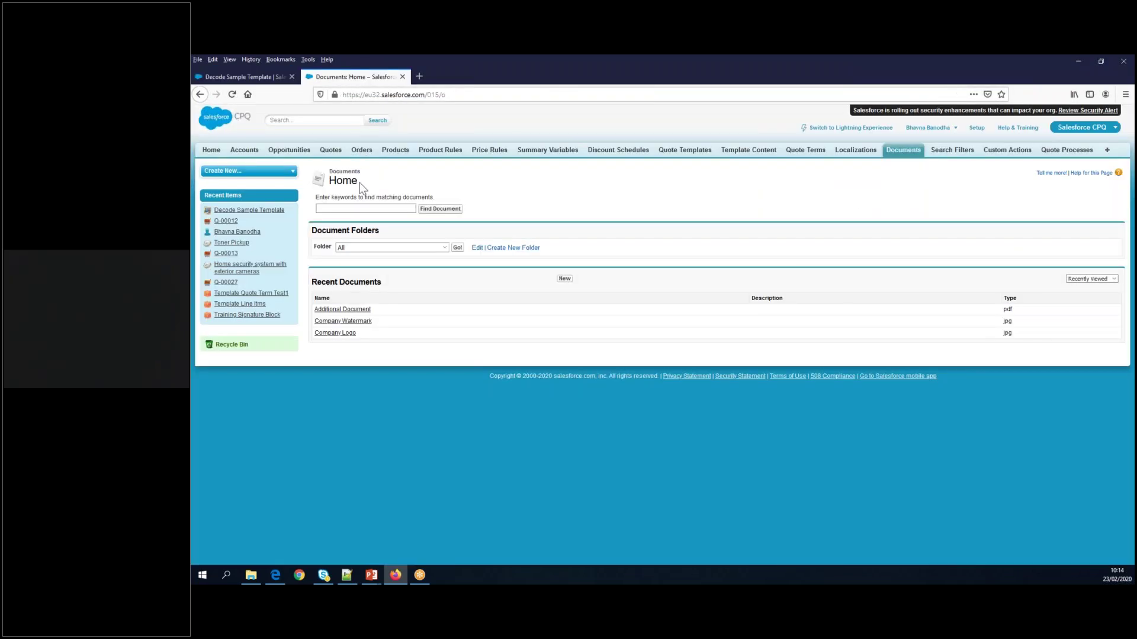
Open the Company Logo document and copy its record ID from the page address.
{"action": "left_click", "coordinate": [351, 334]}
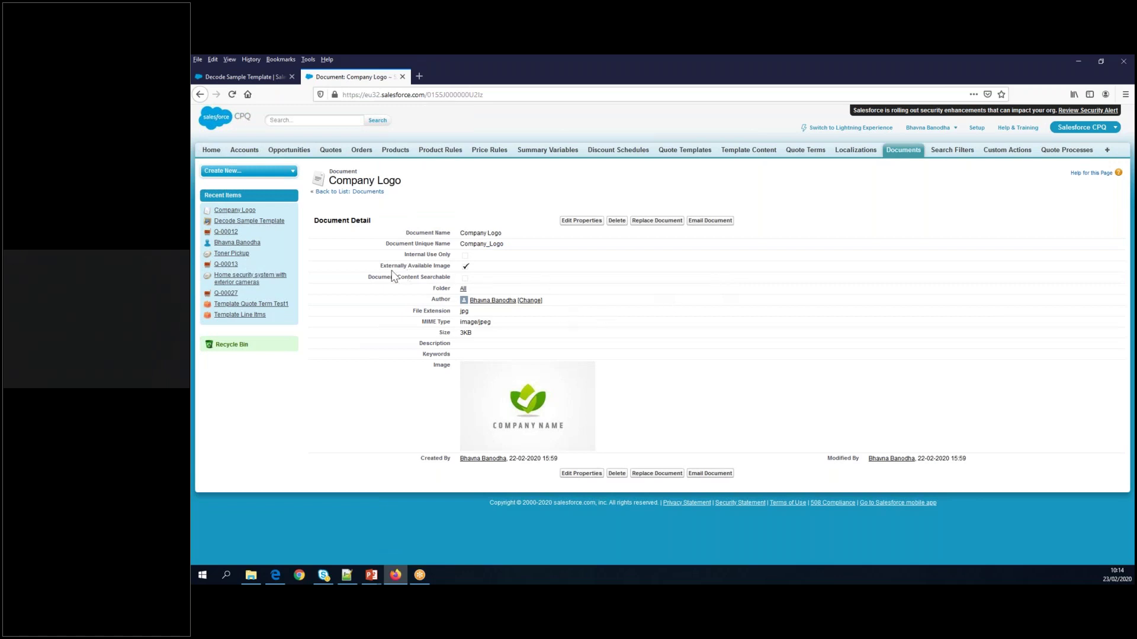
{"action": "left_click_drag", "start_coordinate": [379, 266], "coordinate": [451, 266]}
{"action": "left_click_drag", "start_coordinate": [427, 94], "coordinate": [494, 91]}
{"action": "key", "text": "ctrl+c"}
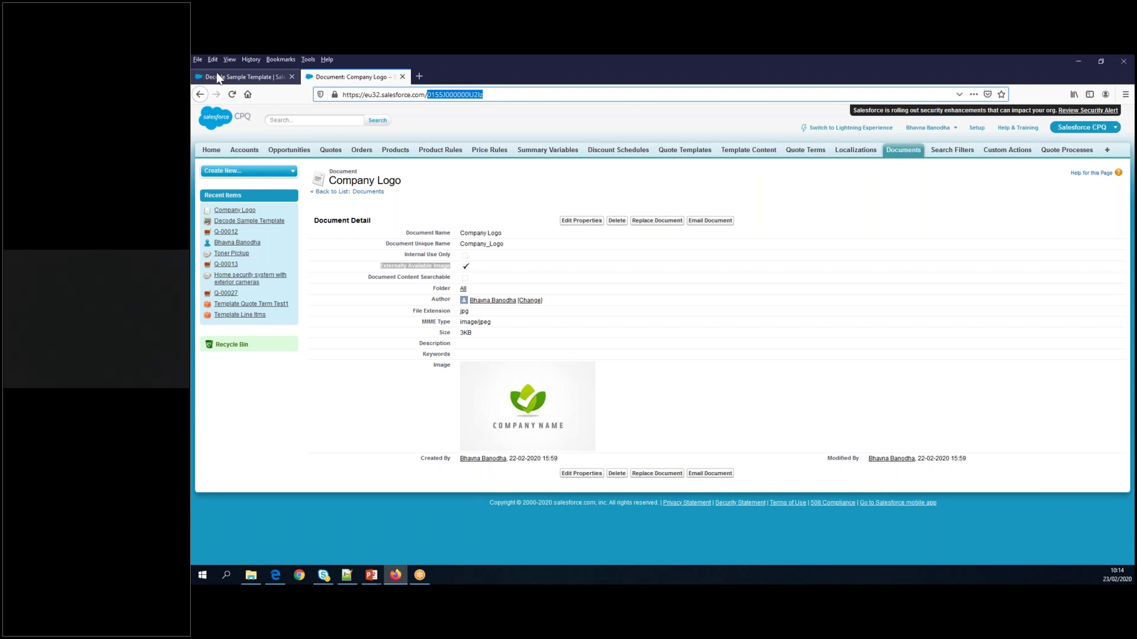
Edit Decode Sample Template and paste the copied document ID as its Logo Document Id.
{"action": "left_click", "coordinate": [236, 77]}
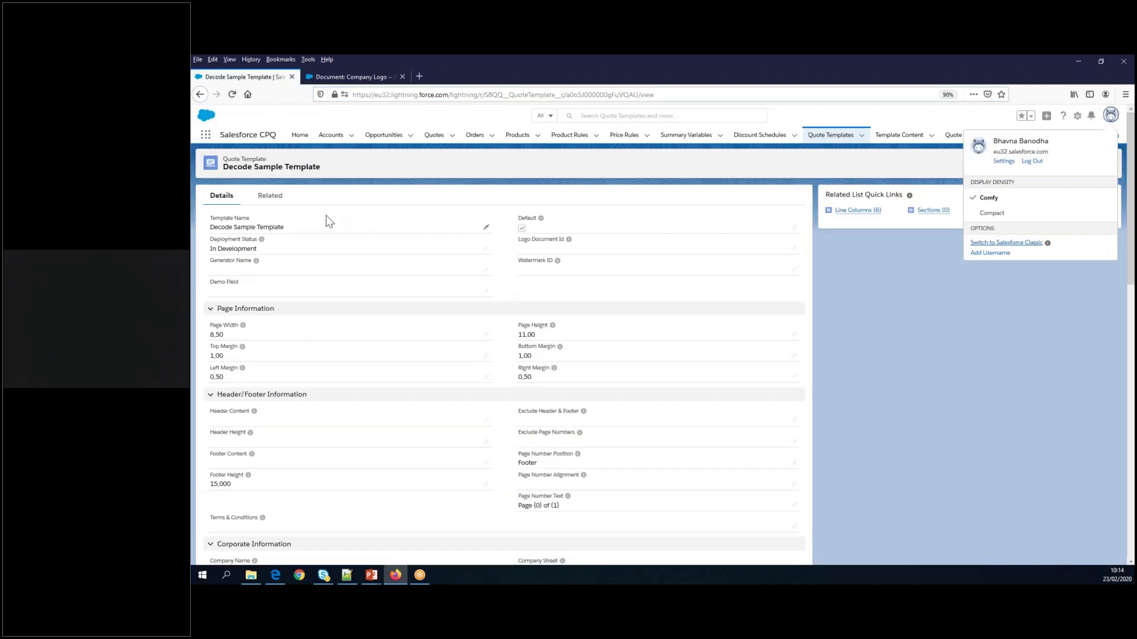
{"action": "left_click", "coordinate": [985, 306]}
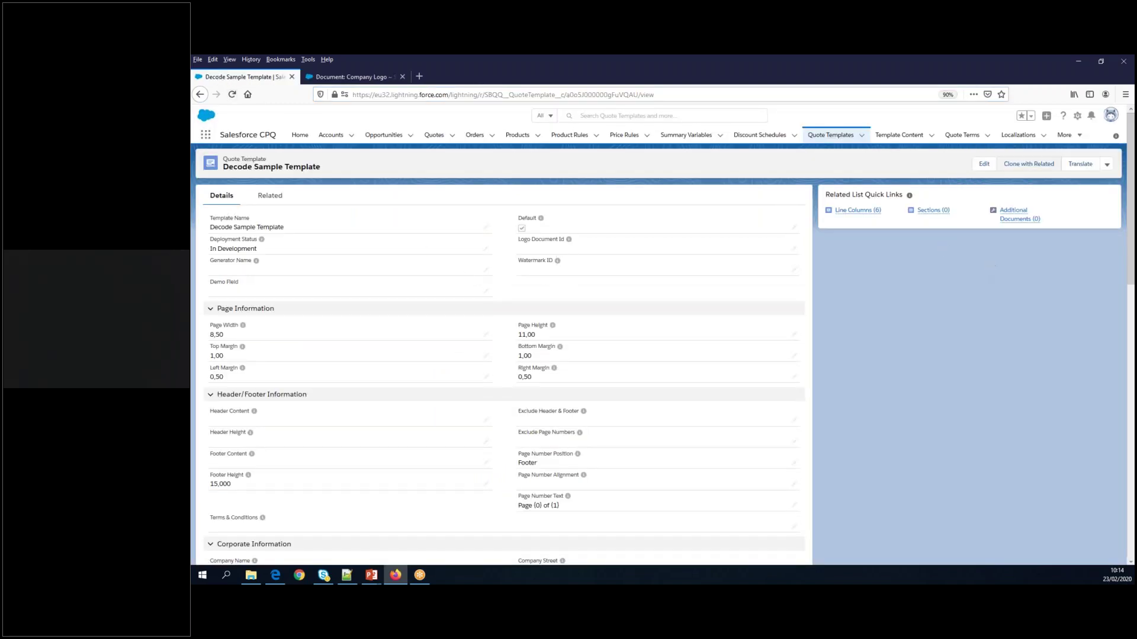
{"action": "left_click", "coordinate": [984, 164]}
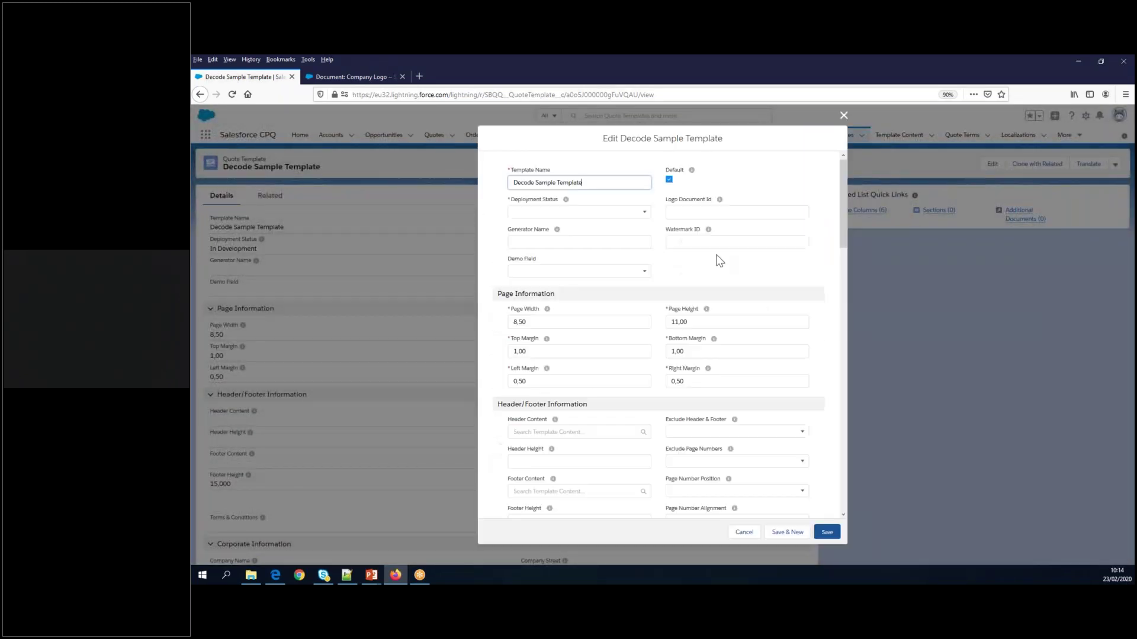
{"action": "left_click", "coordinate": [702, 214]}
{"action": "key", "text": "ctrl+v"}
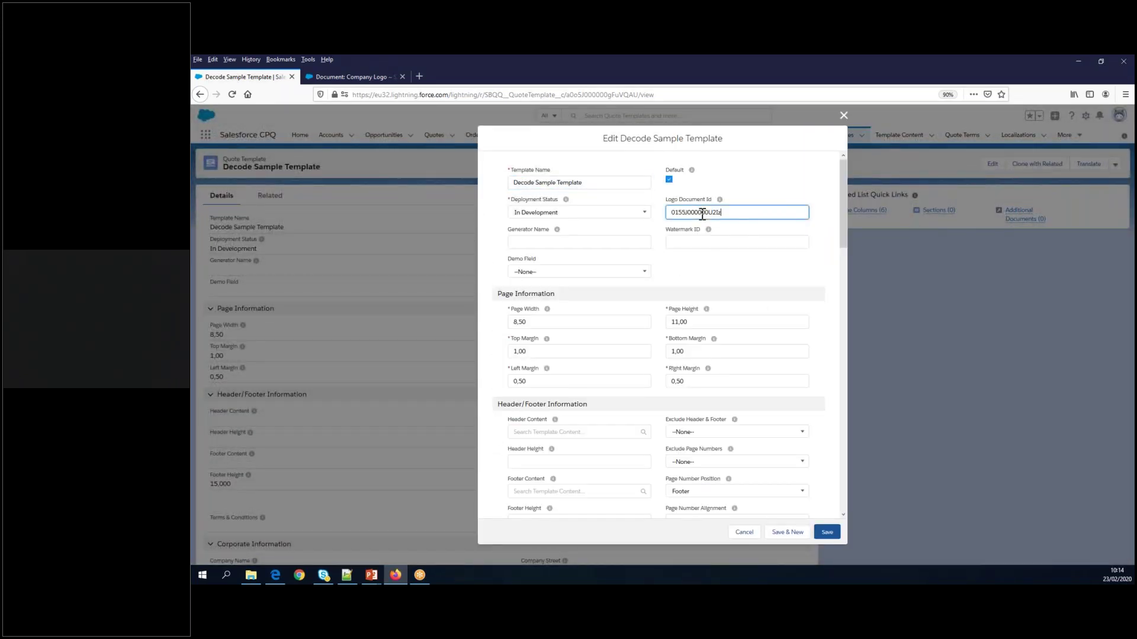
Copy the Company Watermark document's record ID from its page address, and discard the open edit of Decode Sample Template.
{"action": "left_click", "coordinate": [338, 77]}
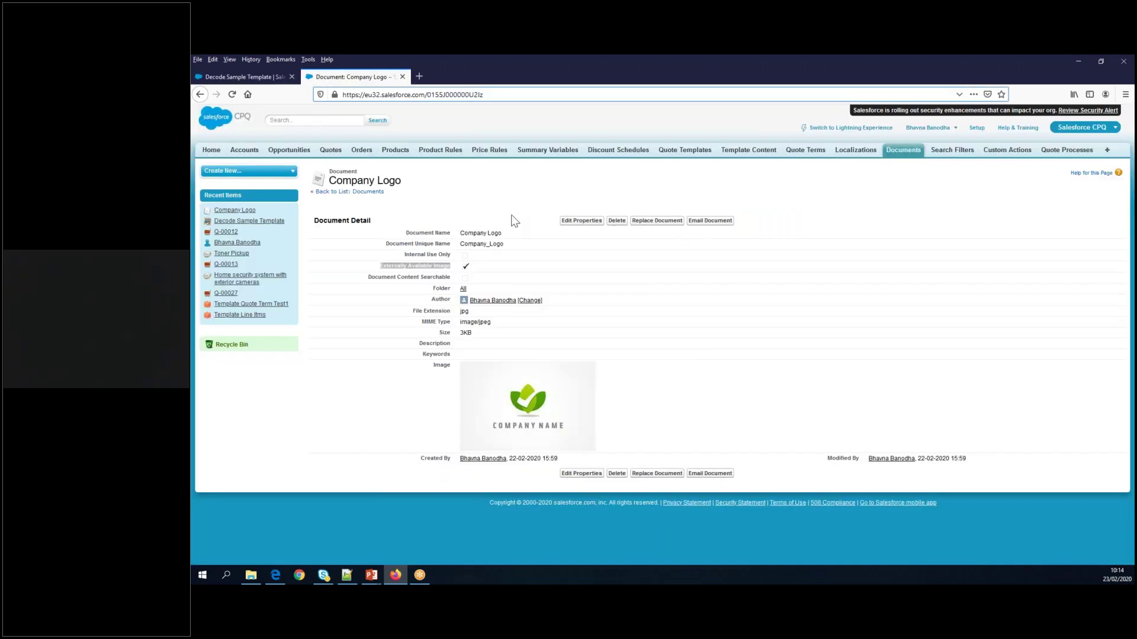
{"action": "left_click", "coordinate": [901, 153]}
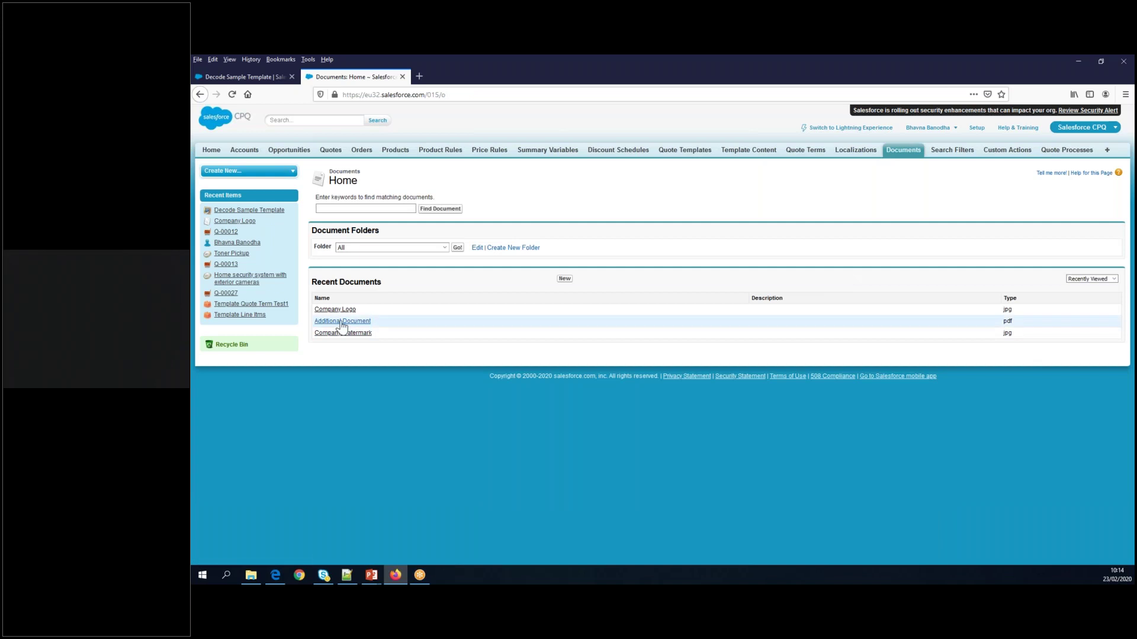
{"action": "left_click", "coordinate": [335, 333]}
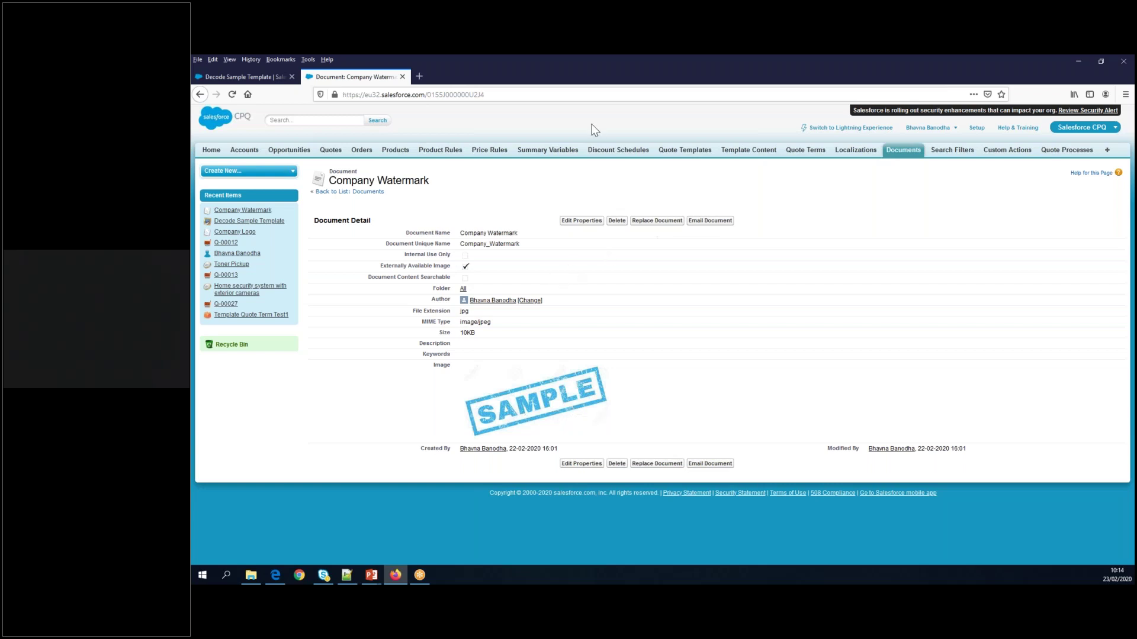
{"action": "double_click", "coordinate": [464, 95]}
{"action": "key", "text": "ctrl+c"}
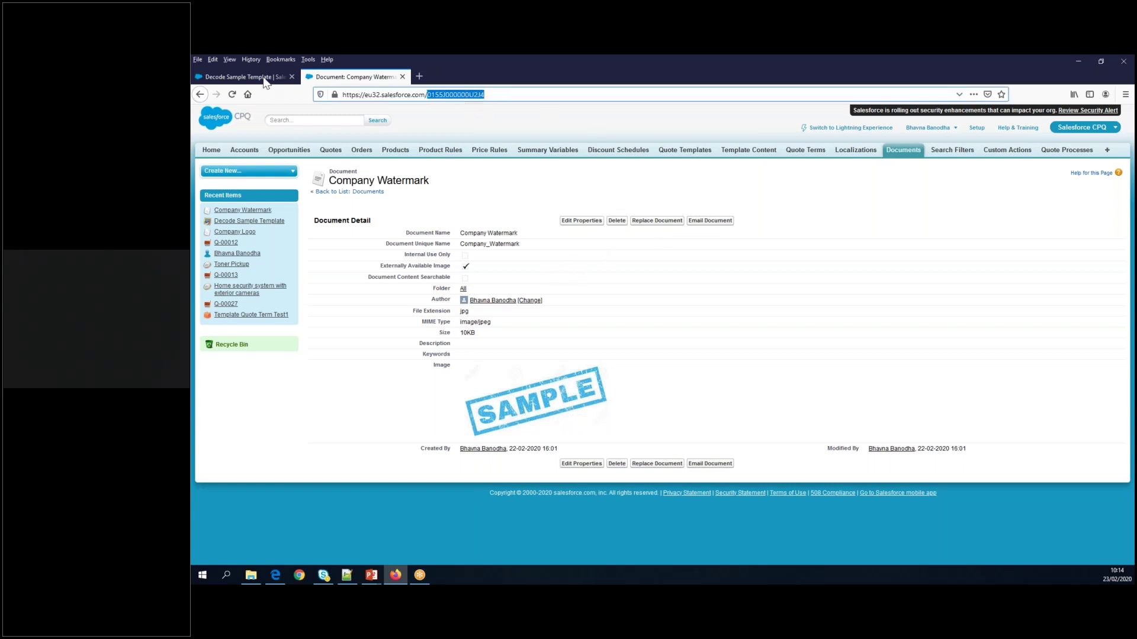
{"action": "left_click", "coordinate": [240, 77]}
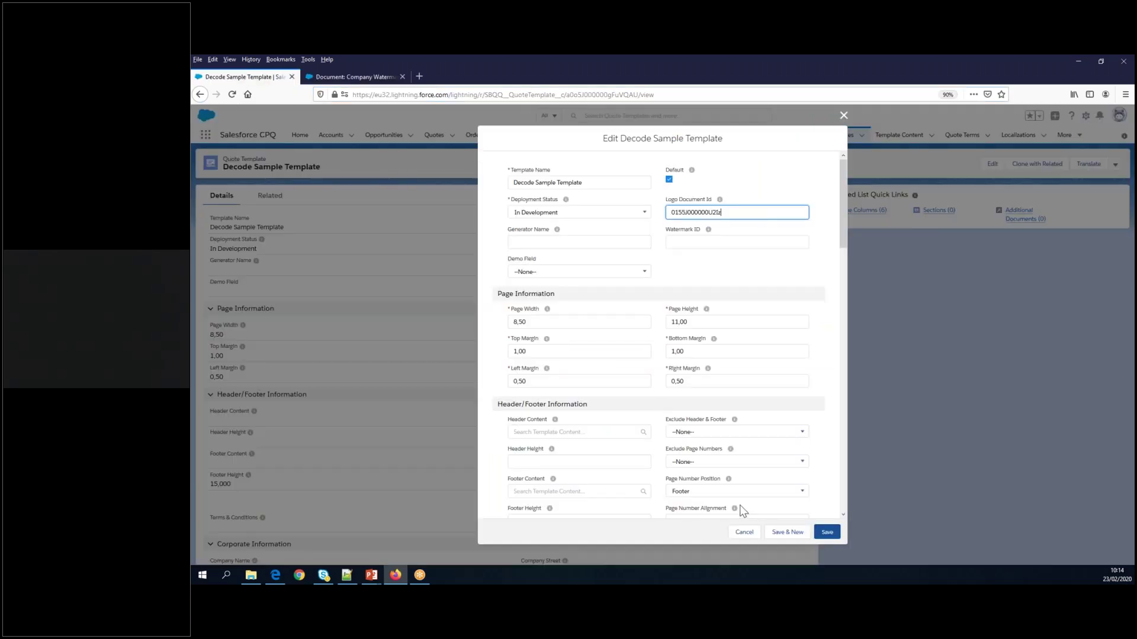
{"action": "left_click", "coordinate": [844, 116]}
Open the quotes list in a separate browser tab and open the quote for Home security system with exterior cameras.
{"action": "right_click", "coordinate": [435, 135]}
{"action": "left_click", "coordinate": [449, 139]}
{"action": "left_click", "coordinate": [363, 81]}
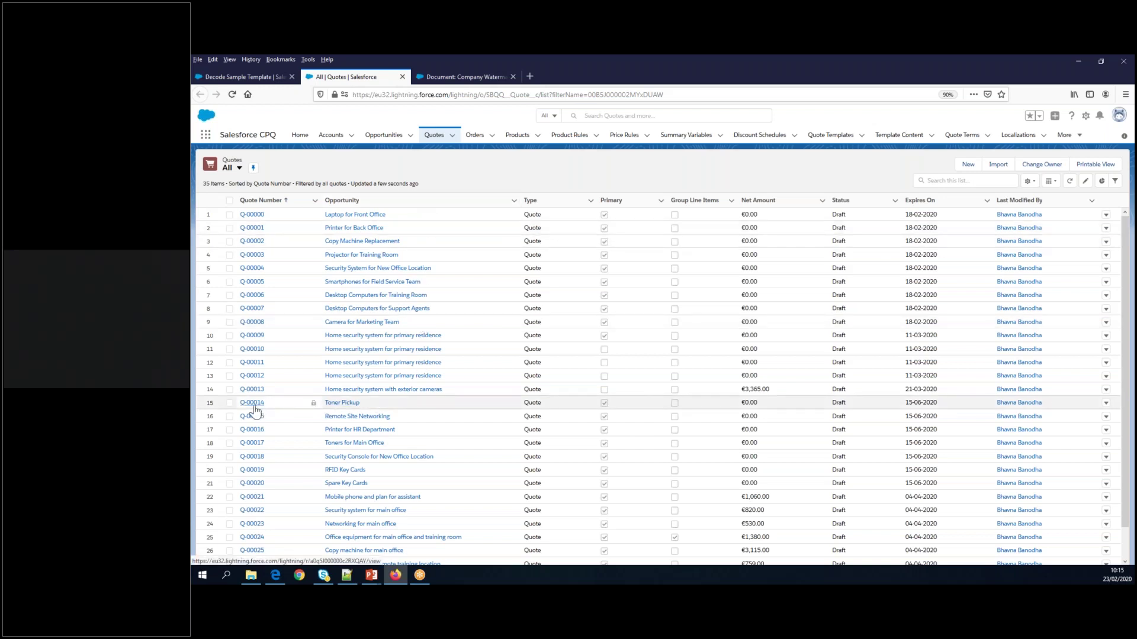
{"action": "left_click", "coordinate": [252, 390]}
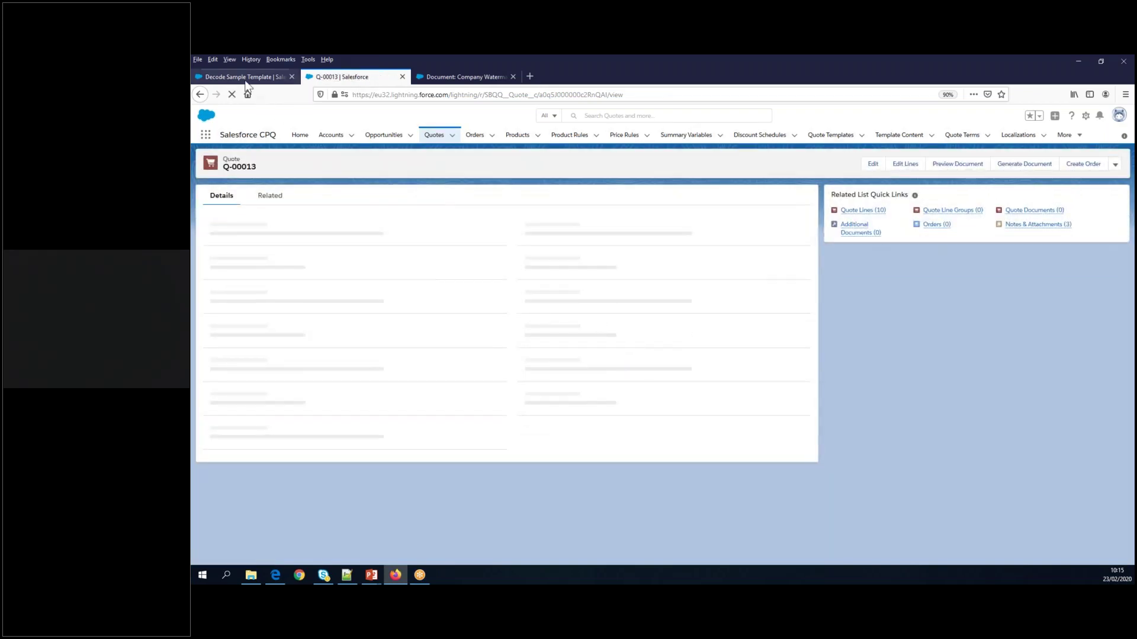
{"action": "left_click", "coordinate": [275, 77]}
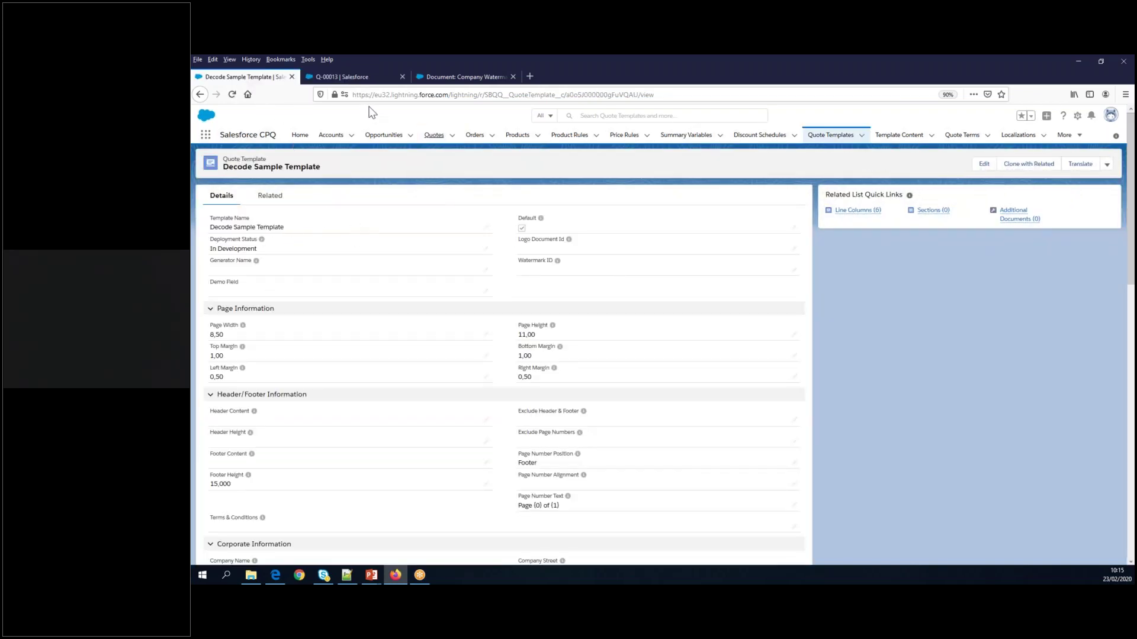
{"action": "left_click", "coordinate": [350, 77]}
Preview the quote document with Decode Sample Template, review the whole page, and return to the template record.
{"action": "left_click", "coordinate": [952, 164]}
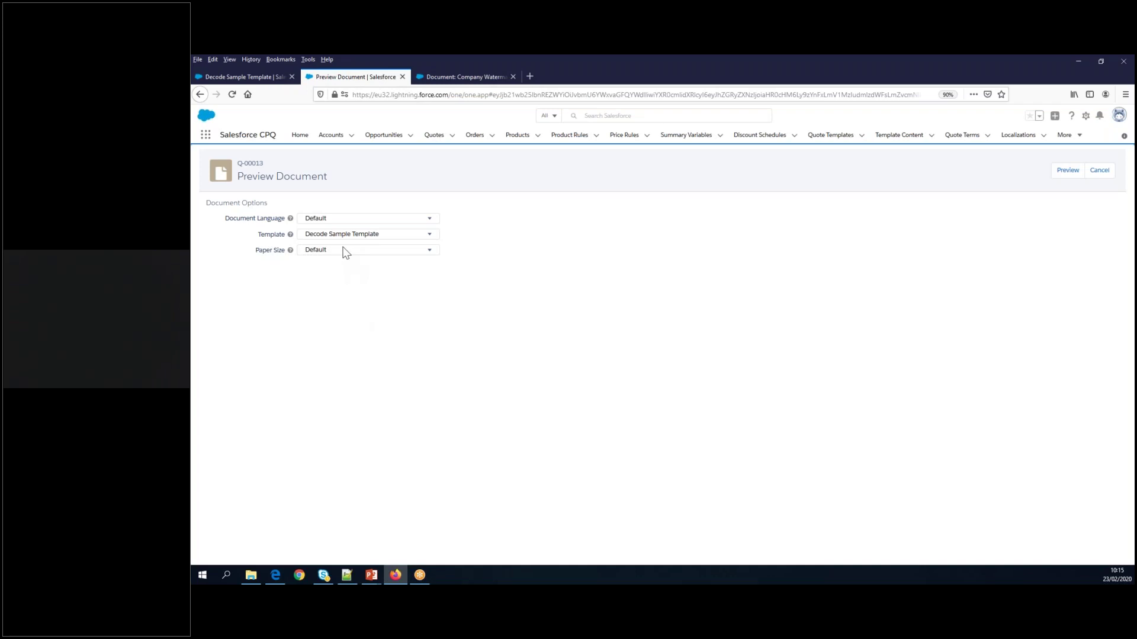
{"action": "left_click", "coordinate": [1066, 172]}
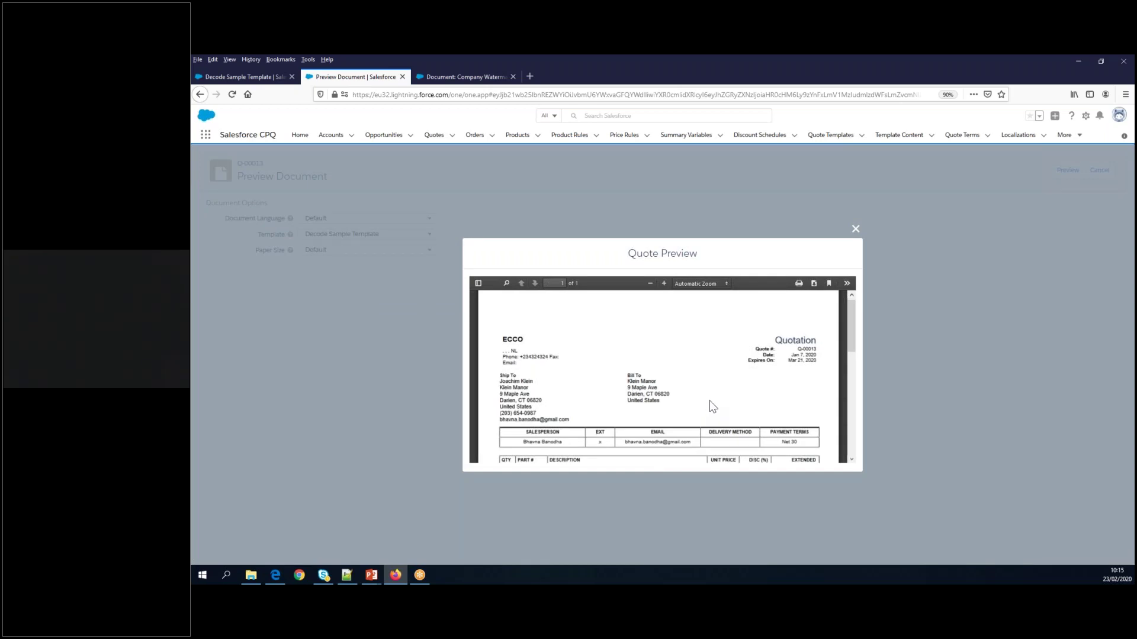
{"action": "scroll", "coordinate": [805, 405], "scroll_direction": "down", "scroll_amount": 3}
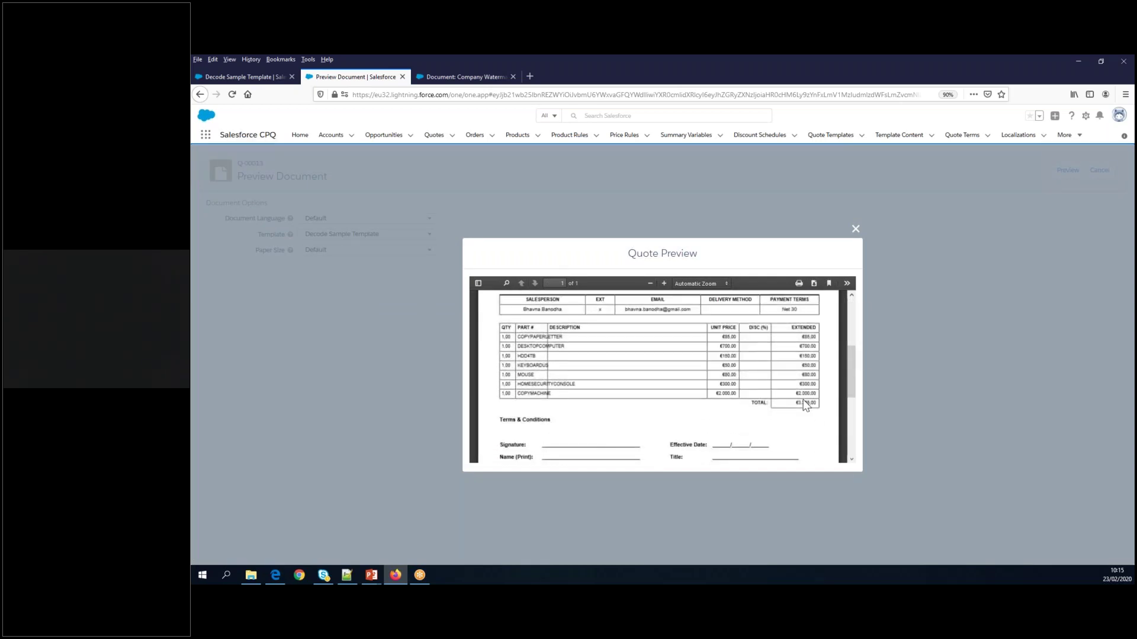
{"action": "scroll", "coordinate": [804, 407], "scroll_direction": "down", "scroll_amount": 3}
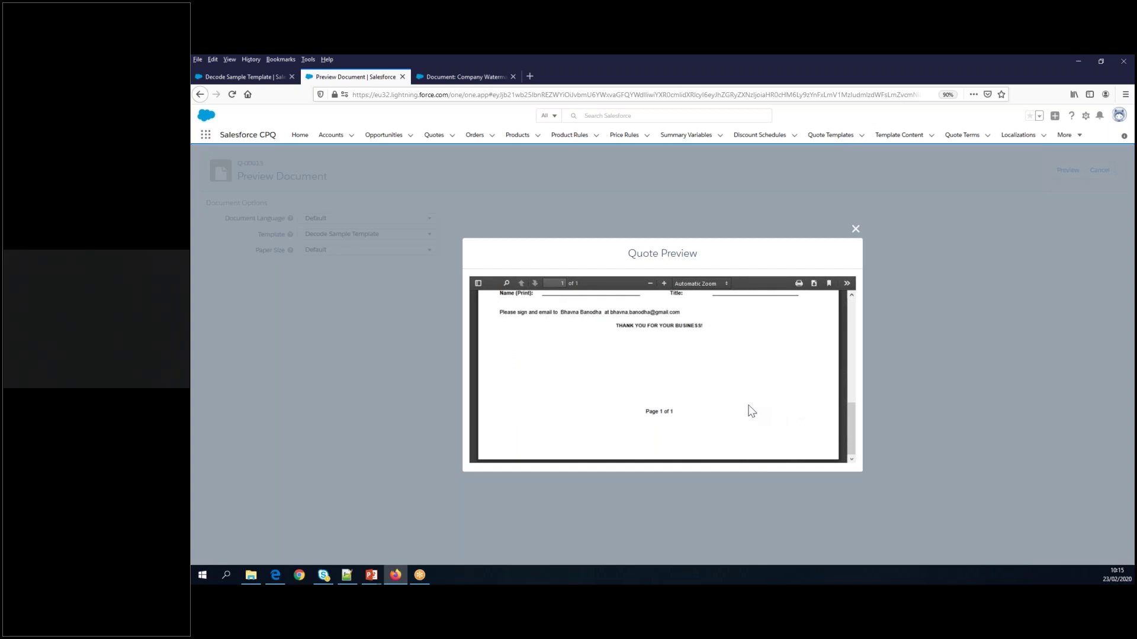
{"action": "scroll", "coordinate": [751, 408], "scroll_direction": "up", "scroll_amount": 8}
{"action": "left_click", "coordinate": [854, 227]}
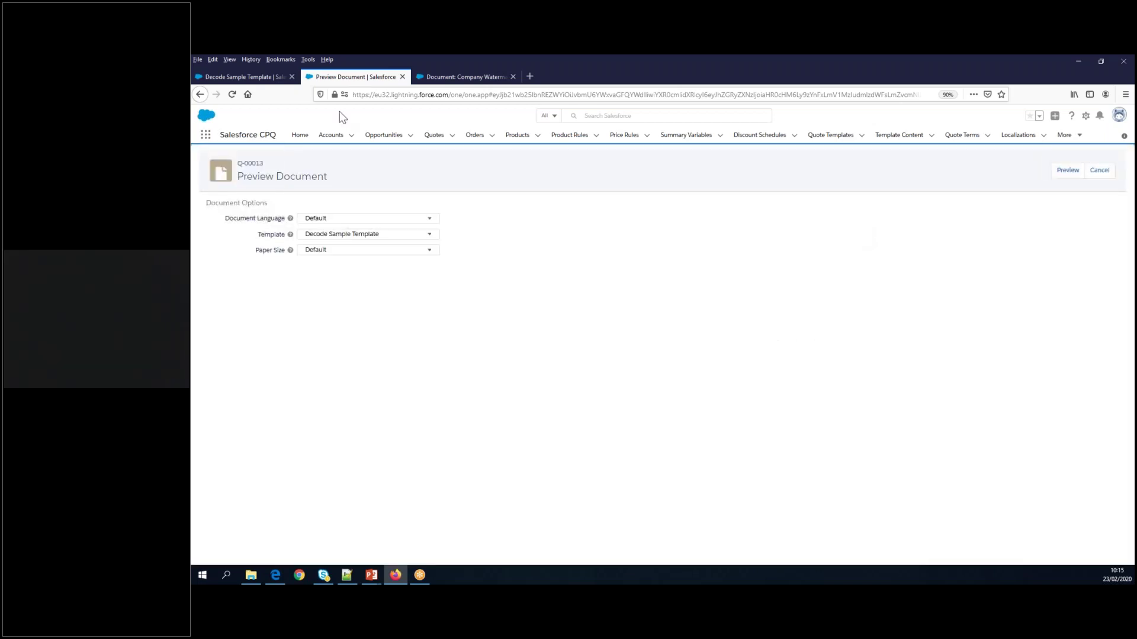
{"action": "left_click", "coordinate": [255, 81]}
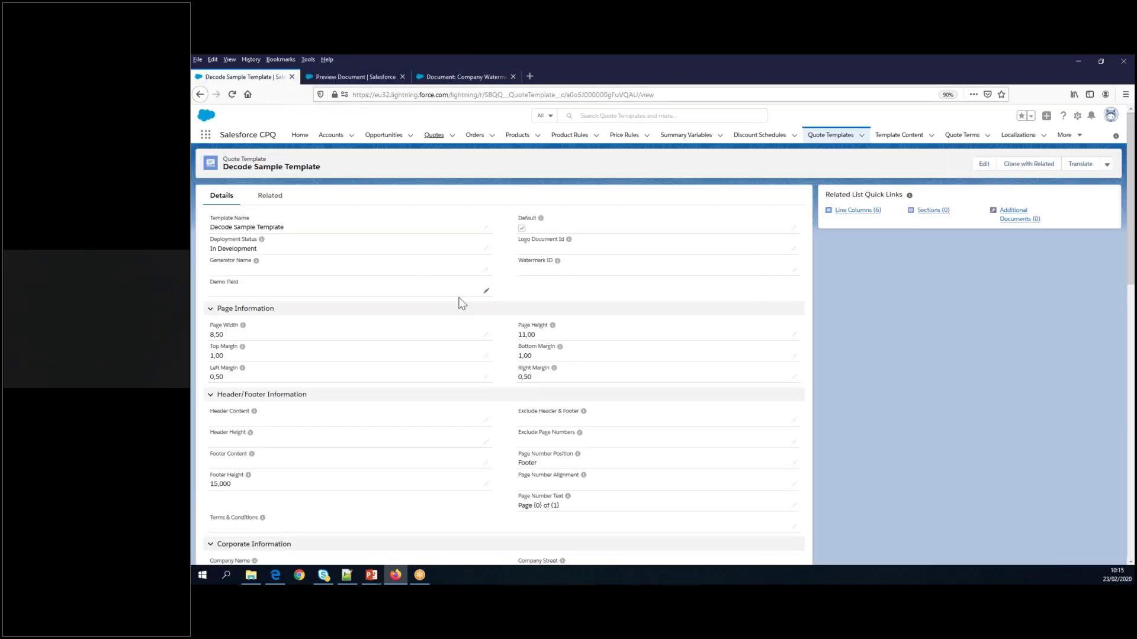
Edit Decode Sample Template and paste the copied Company Watermark document ID as its Watermark ID.
{"action": "left_click", "coordinate": [983, 164]}
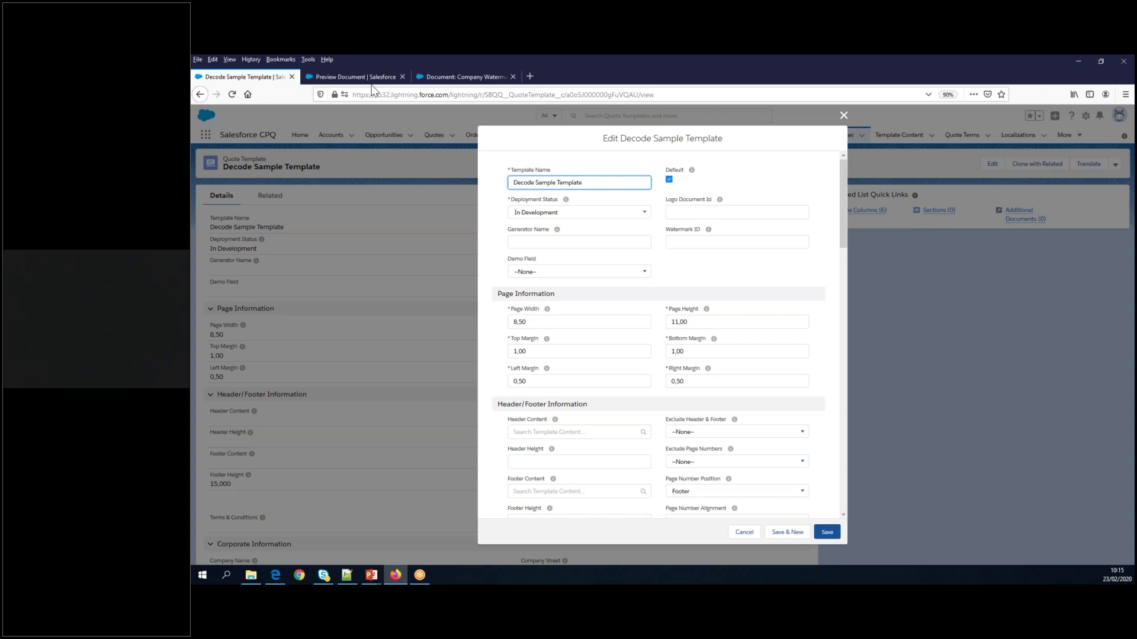
{"action": "left_click", "coordinate": [687, 246]}
{"action": "key", "text": "ctrl+v"}
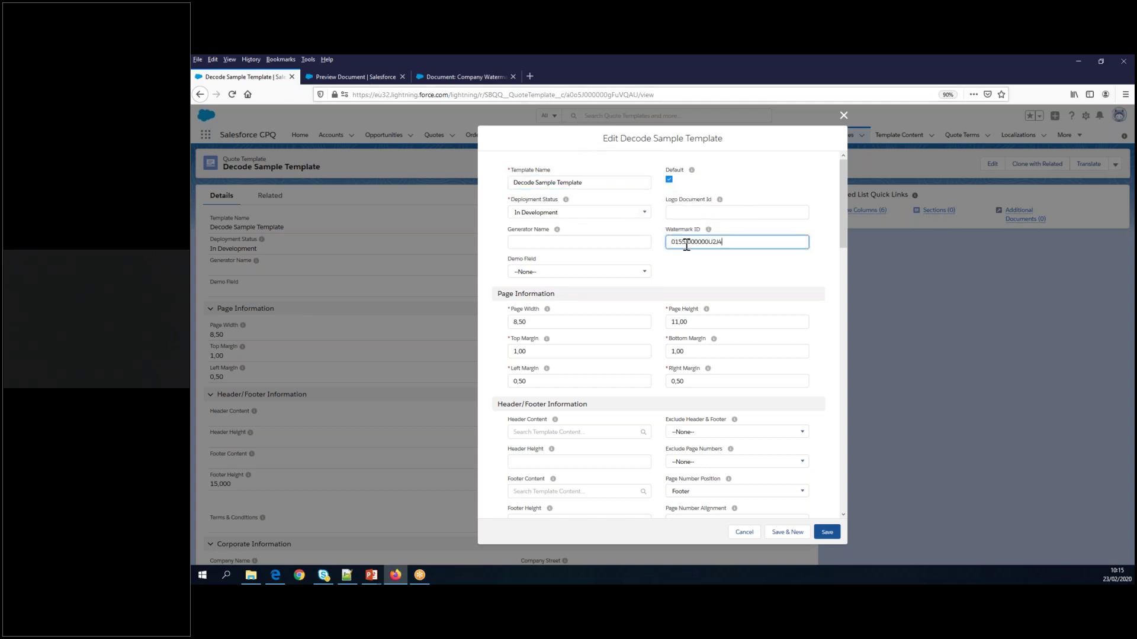
Open the Company Logo document from the recent documents and copy its record ID from the page address.
{"action": "left_click", "coordinate": [468, 73]}
{"action": "left_click", "coordinate": [889, 152]}
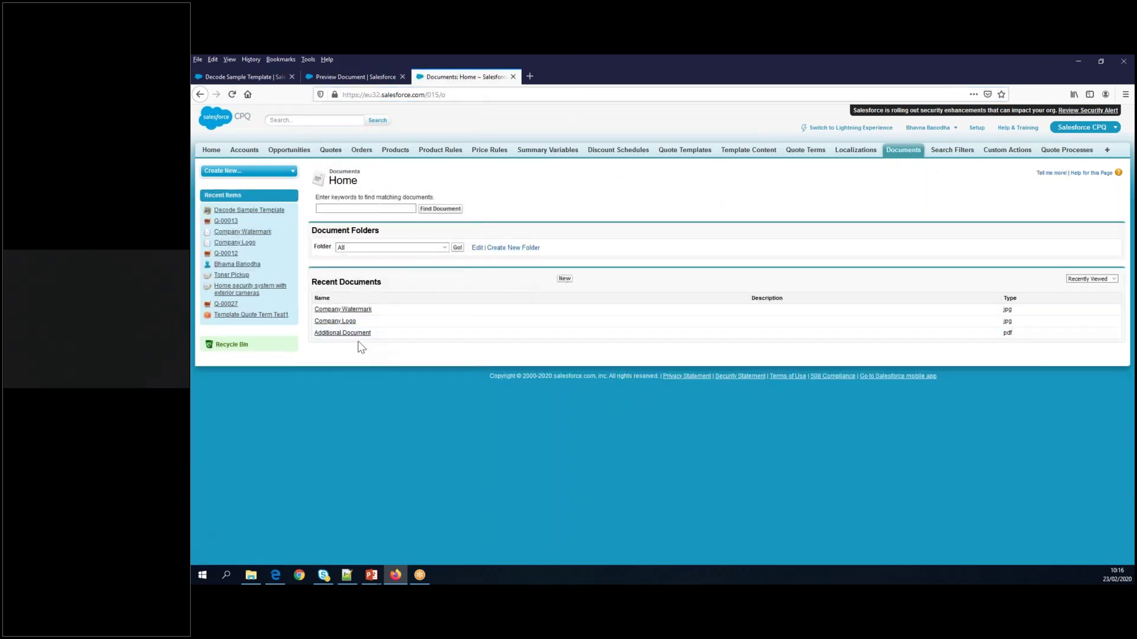
{"action": "left_click", "coordinate": [348, 323]}
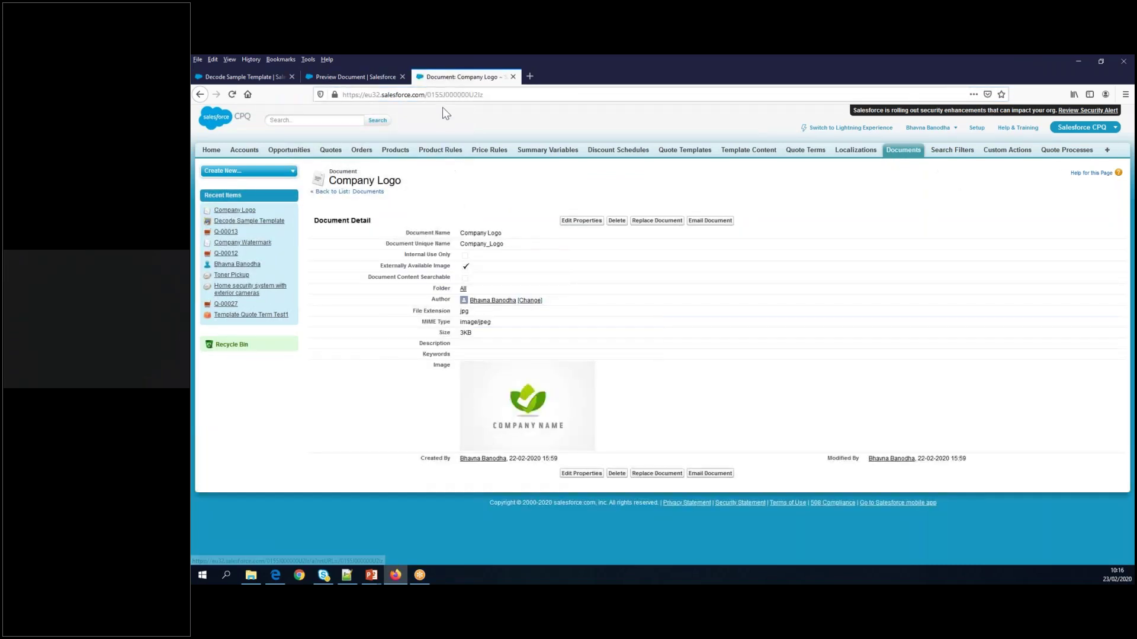
{"action": "double_click", "coordinate": [463, 94]}
{"action": "key", "text": "ctrl+c"}
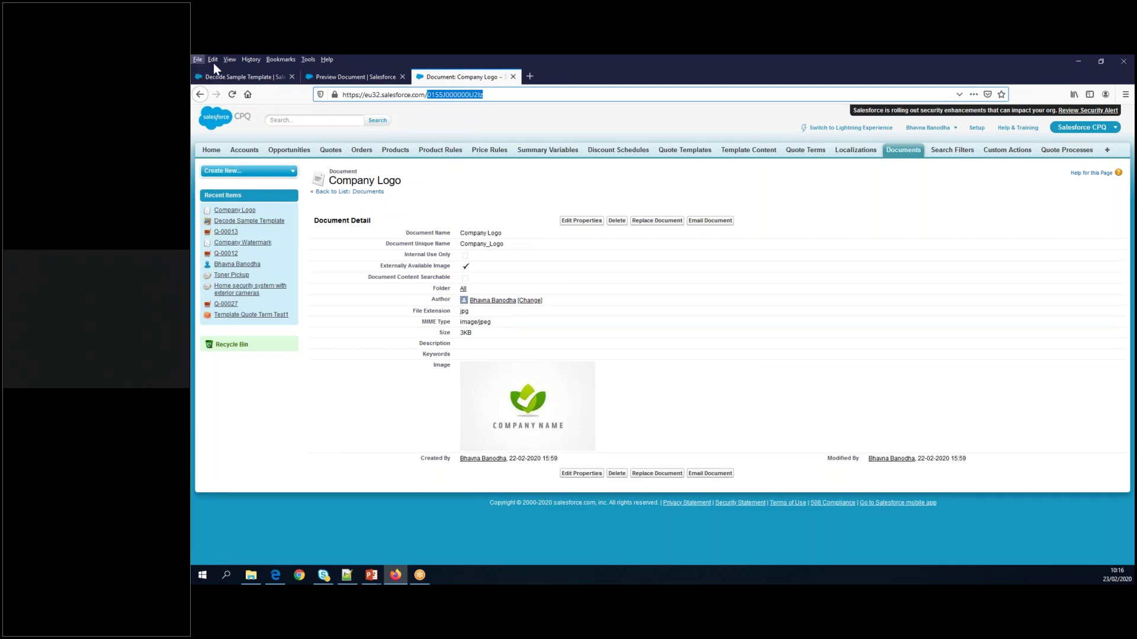
Paste the copied ID as the Logo Document Id of Decode Sample Template and save the template.
{"action": "left_click", "coordinate": [237, 77]}
{"action": "left_click", "coordinate": [716, 211]}
{"action": "key", "text": "ctrl+v"}
{"action": "left_click", "coordinate": [827, 532]}
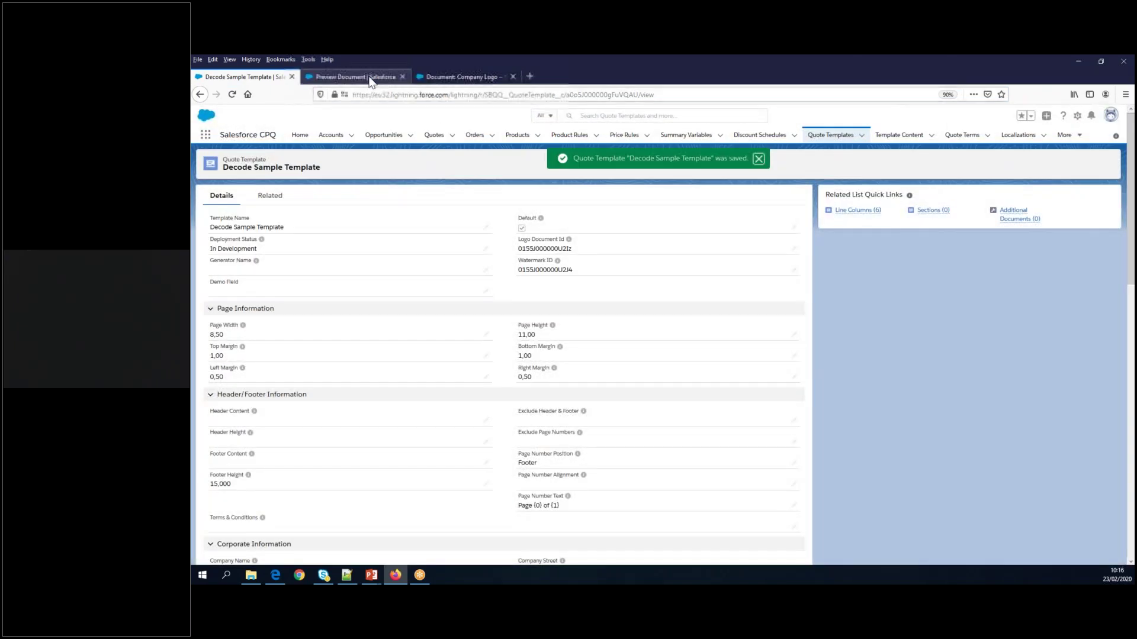
Preview the quote document with Decode Sample Template, compare its logo with the Company Logo document, and close the preview.
{"action": "left_click", "coordinate": [368, 79]}
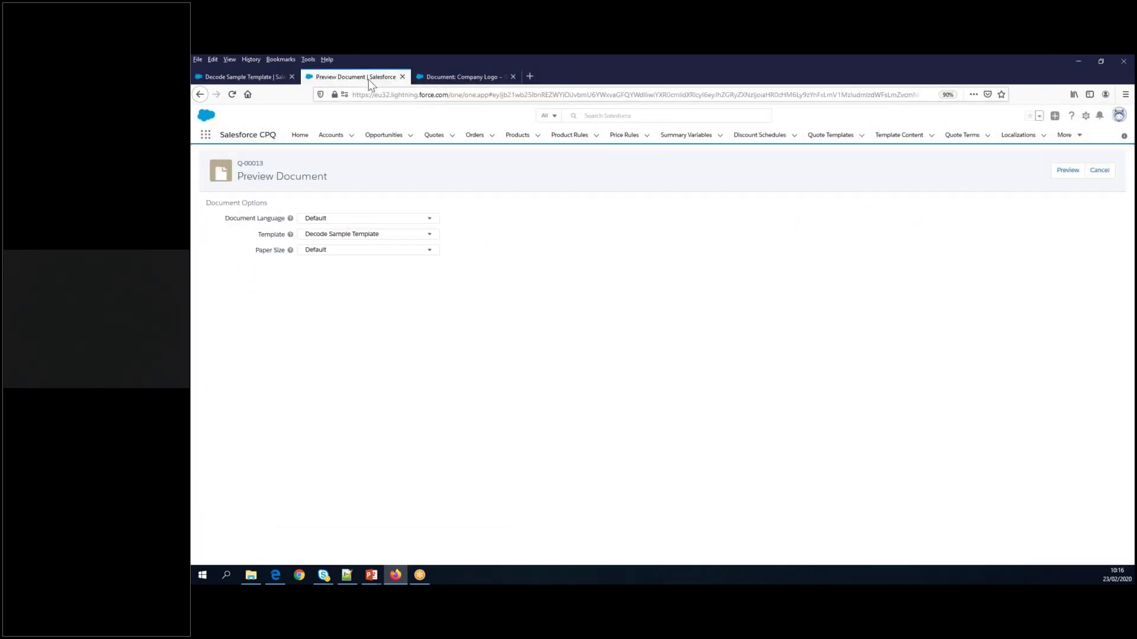
{"action": "left_click", "coordinate": [1069, 173]}
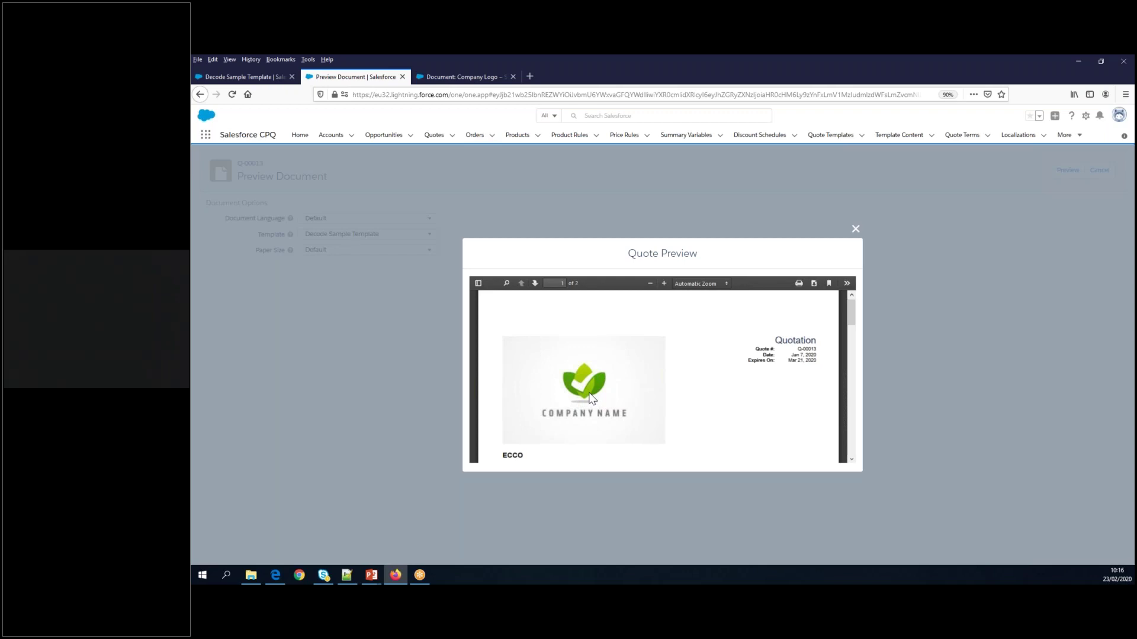
{"action": "left_click", "coordinate": [471, 77]}
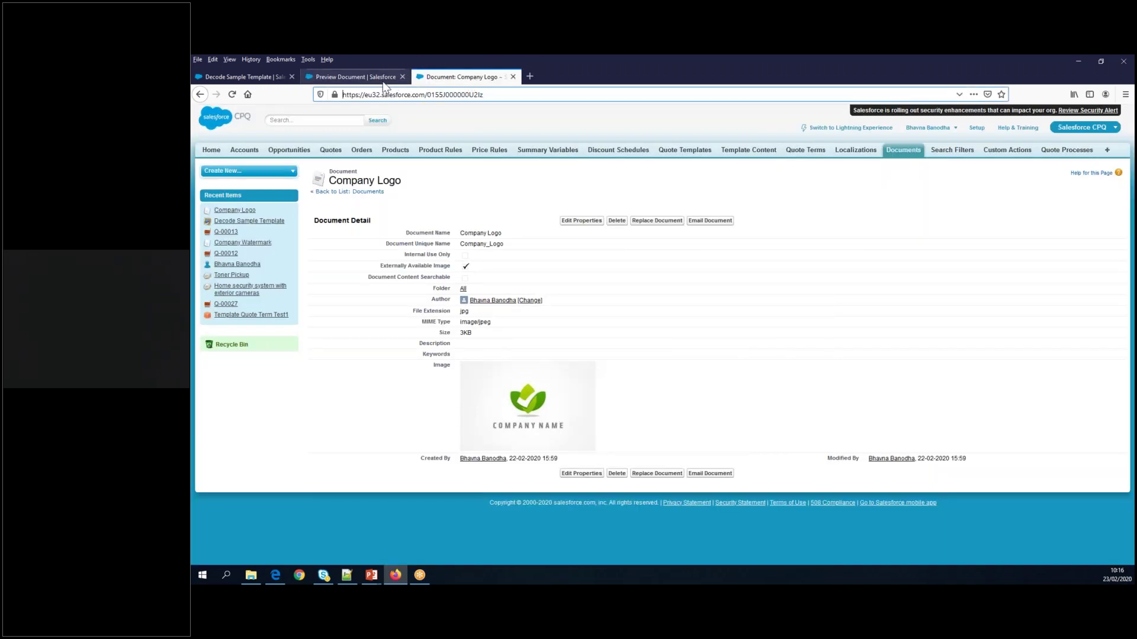
{"action": "left_click", "coordinate": [356, 77]}
{"action": "scroll", "coordinate": [692, 399], "scroll_direction": "down", "scroll_amount": 5}
{"action": "scroll", "coordinate": [693, 399], "scroll_direction": "down", "scroll_amount": 1}
{"action": "scroll", "coordinate": [694, 399], "scroll_direction": "up", "scroll_amount": 4}
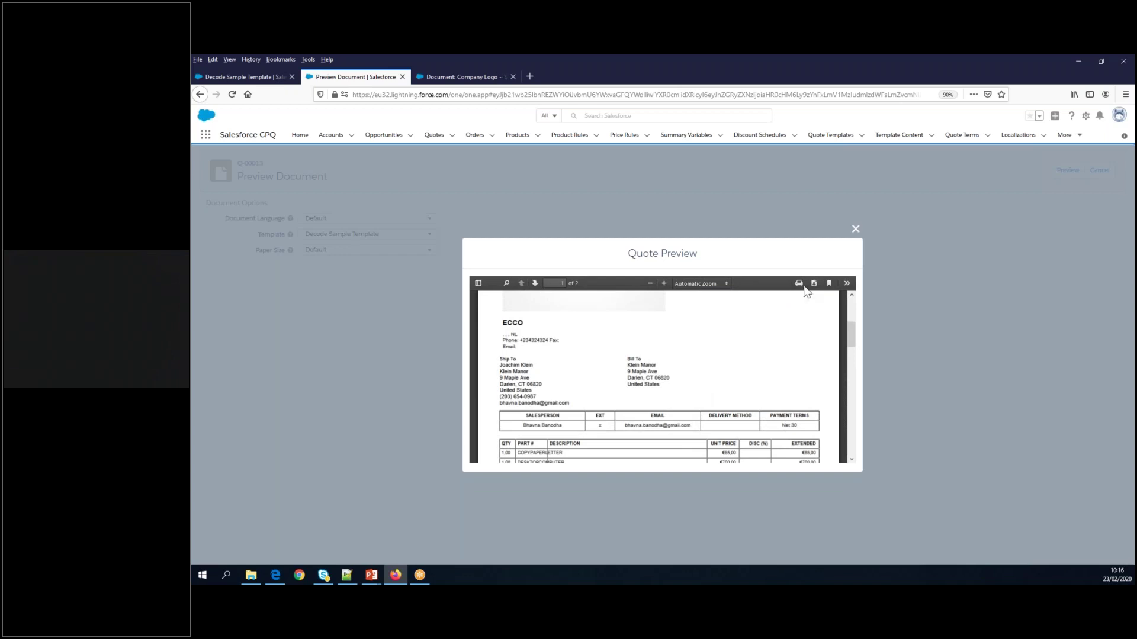
{"action": "left_click", "coordinate": [855, 230]}
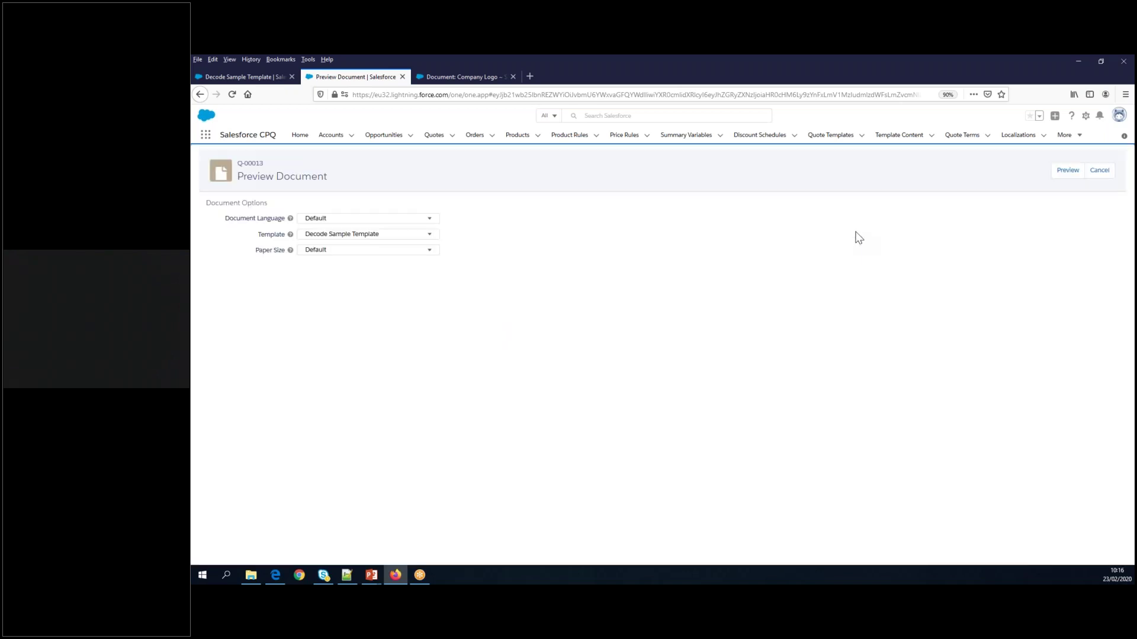
Return to the quote record, enable Watermark Shown under Quote Options, and save the quote.
{"action": "left_click", "coordinate": [1100, 171]}
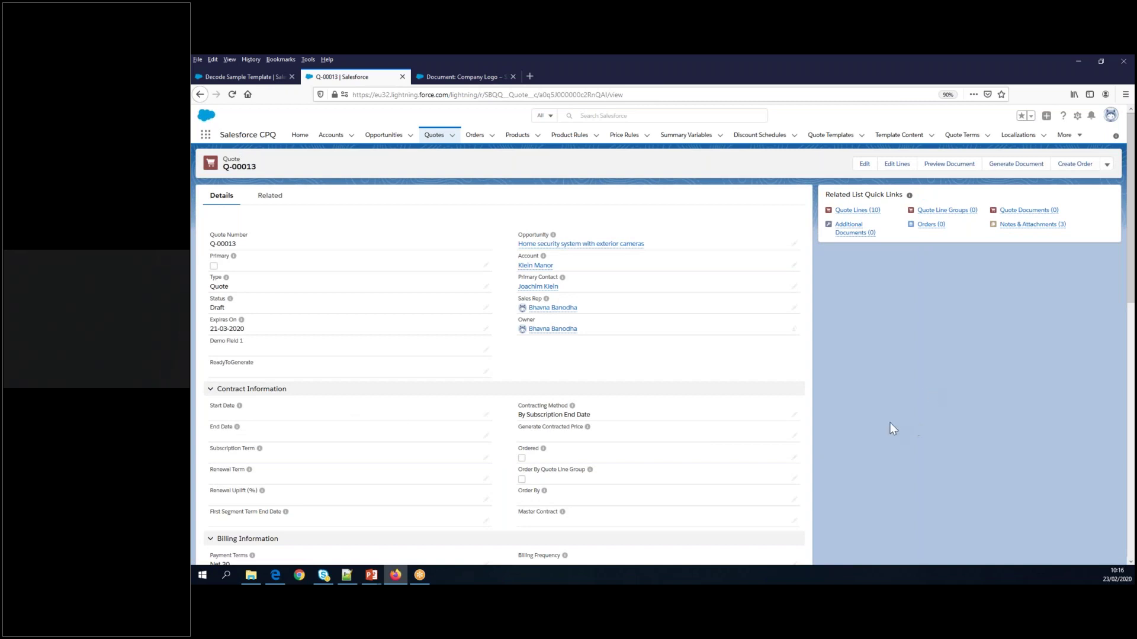
{"action": "scroll", "coordinate": [856, 438], "scroll_direction": "down", "scroll_amount": 5}
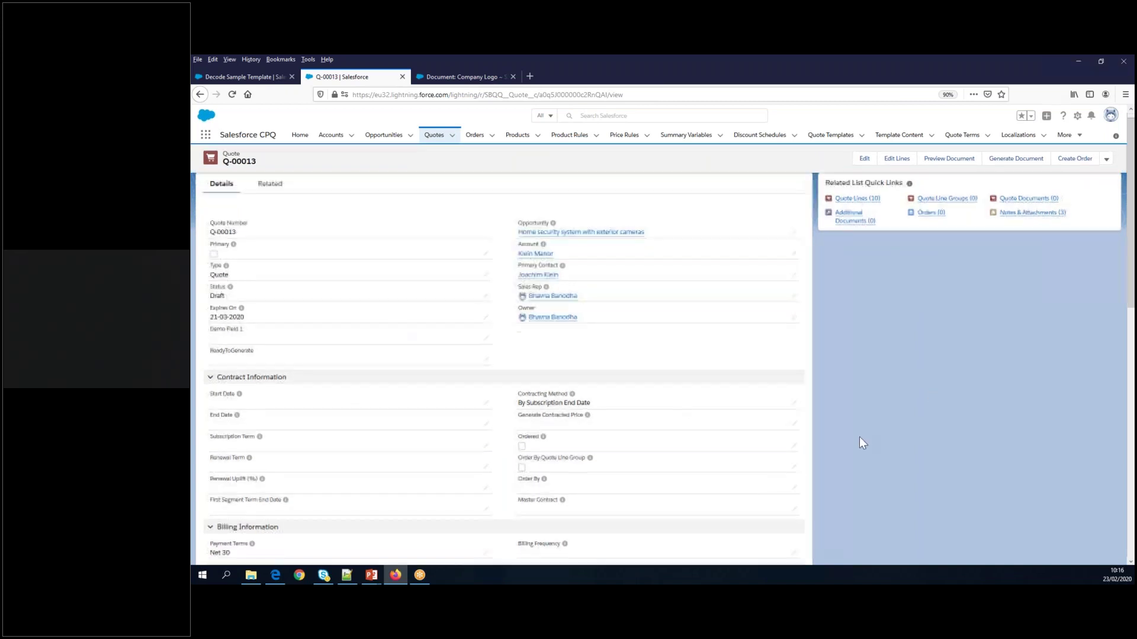
{"action": "scroll", "coordinate": [856, 444], "scroll_direction": "down", "scroll_amount": 2}
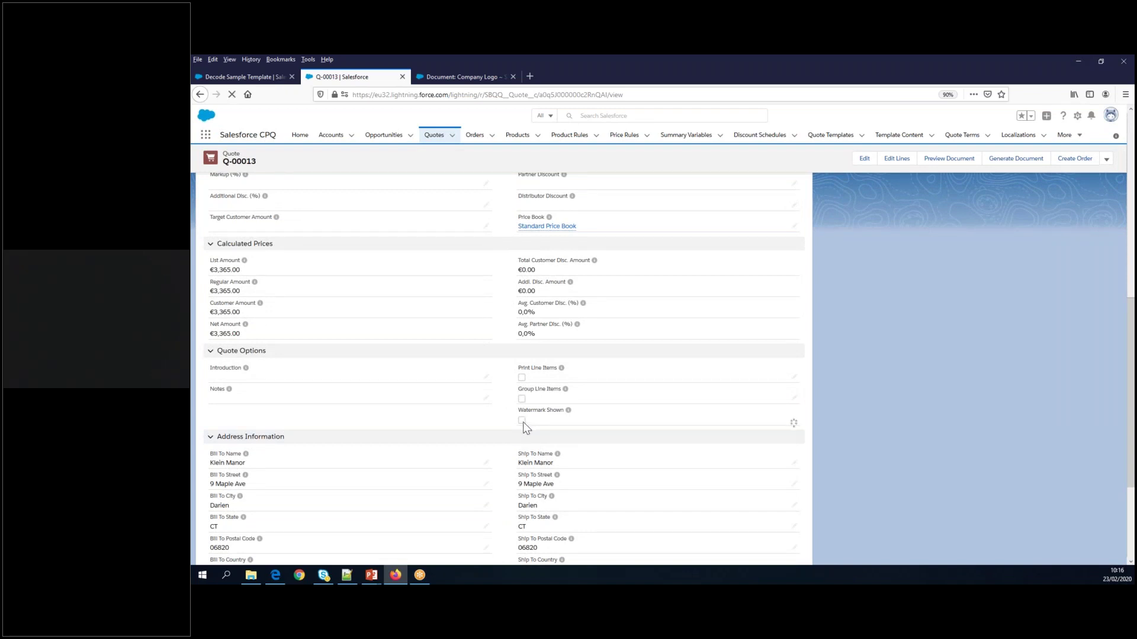
{"action": "left_click", "coordinate": [516, 418]}
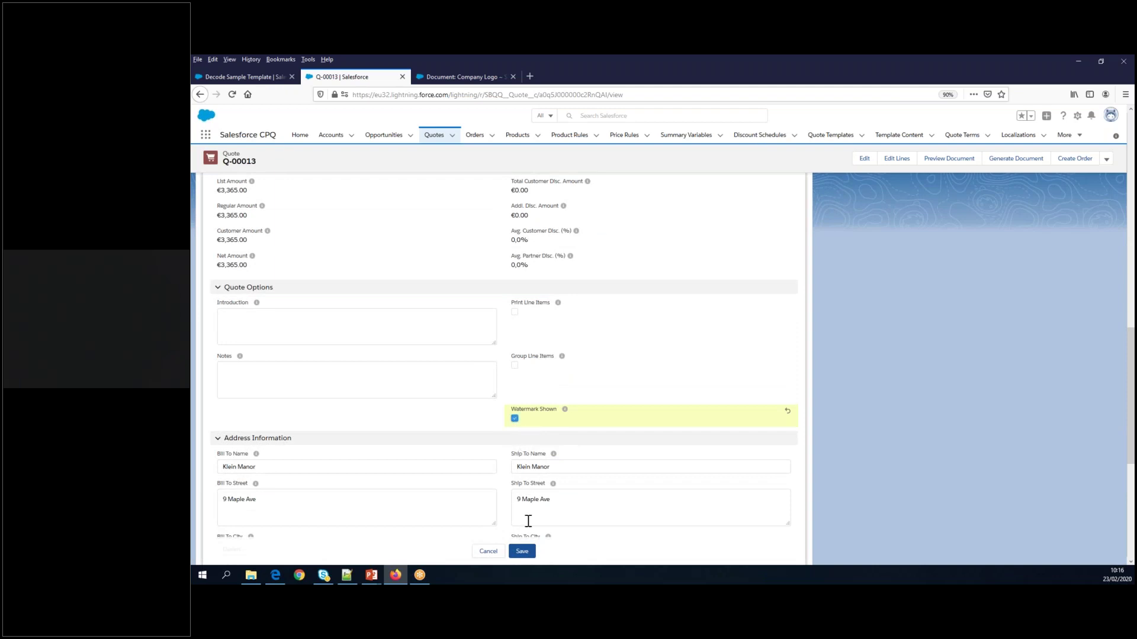
{"action": "left_click", "coordinate": [523, 552]}
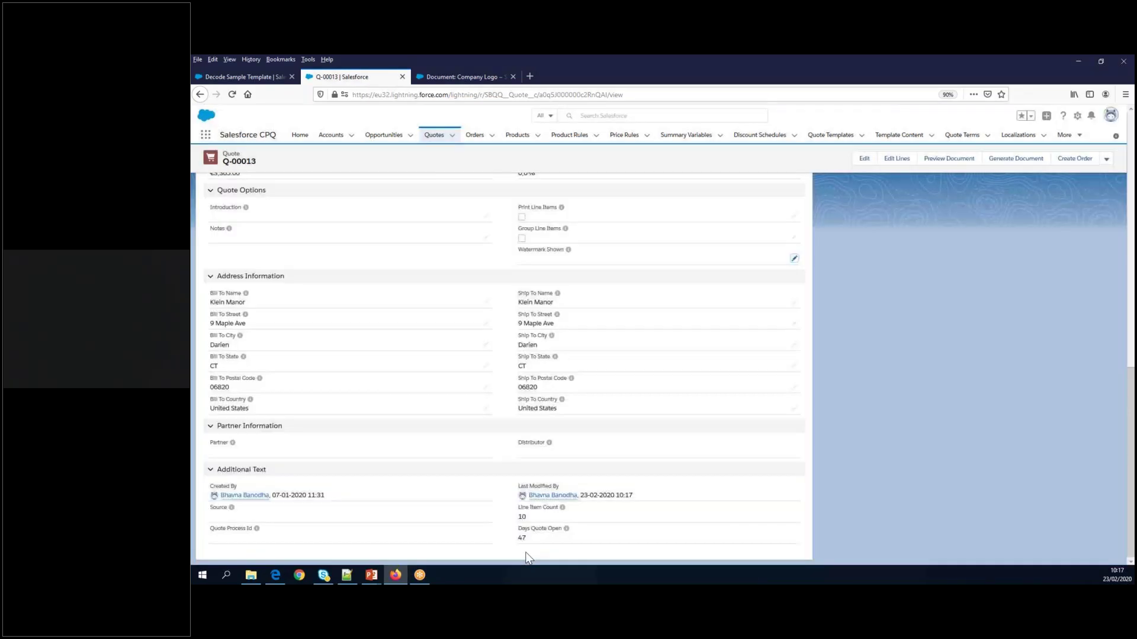
Preview the quote document again with Decode Sample Template, check the watermark on both pages, and close the preview.
{"action": "scroll", "coordinate": [571, 379], "scroll_direction": "up", "scroll_amount": 10}
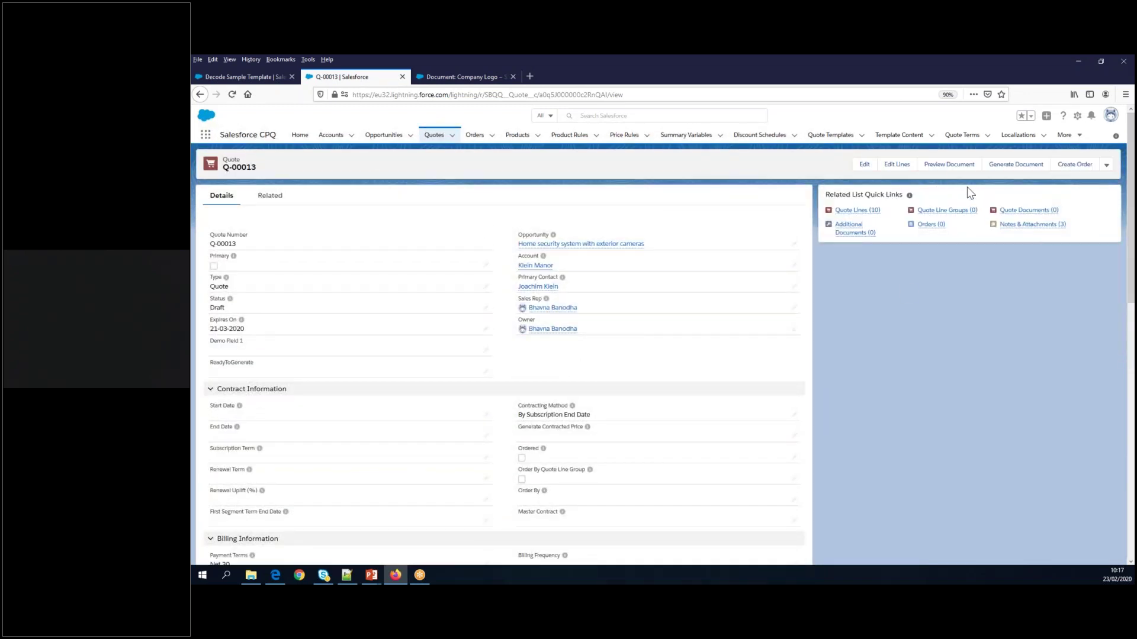
{"action": "left_click", "coordinate": [949, 163]}
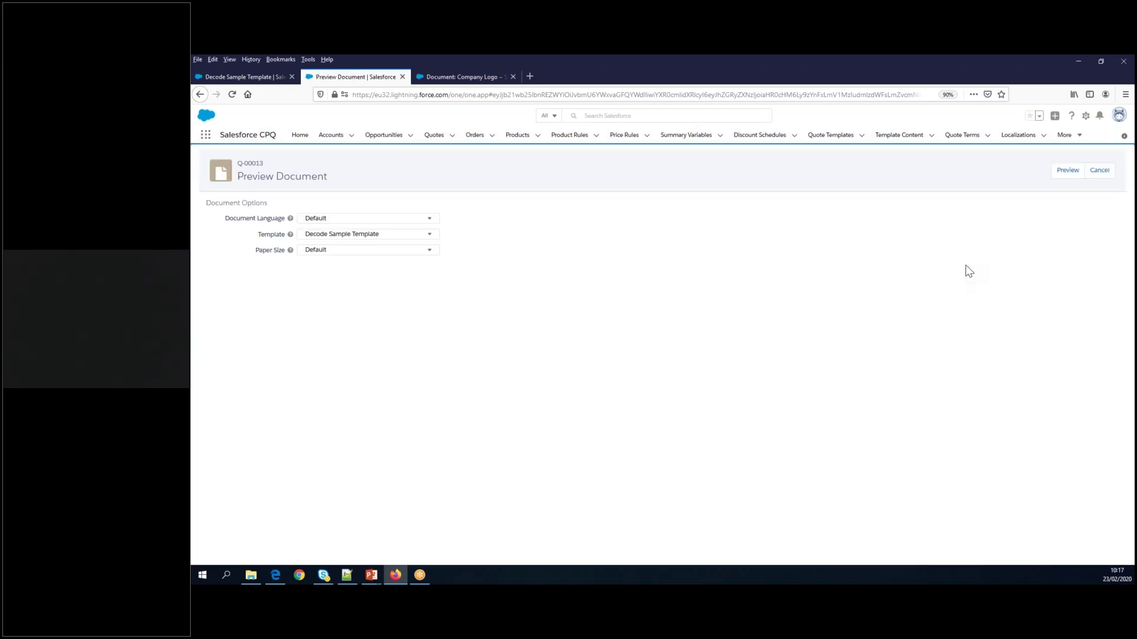
{"action": "left_click", "coordinate": [1061, 173]}
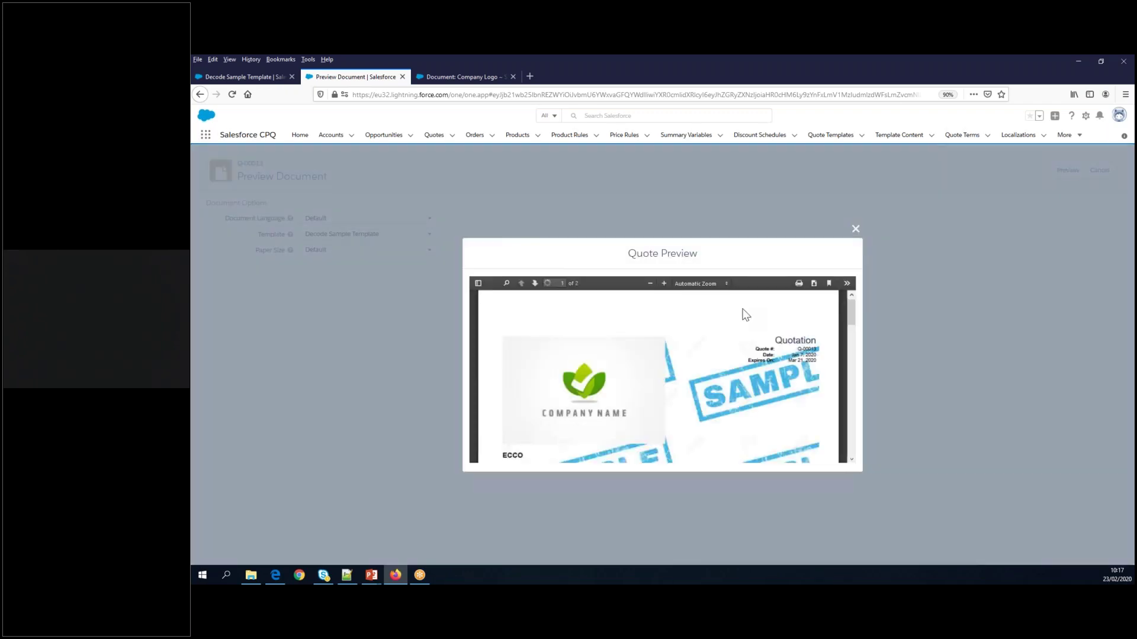
{"action": "scroll", "coordinate": [790, 403], "scroll_direction": "down", "scroll_amount": 3}
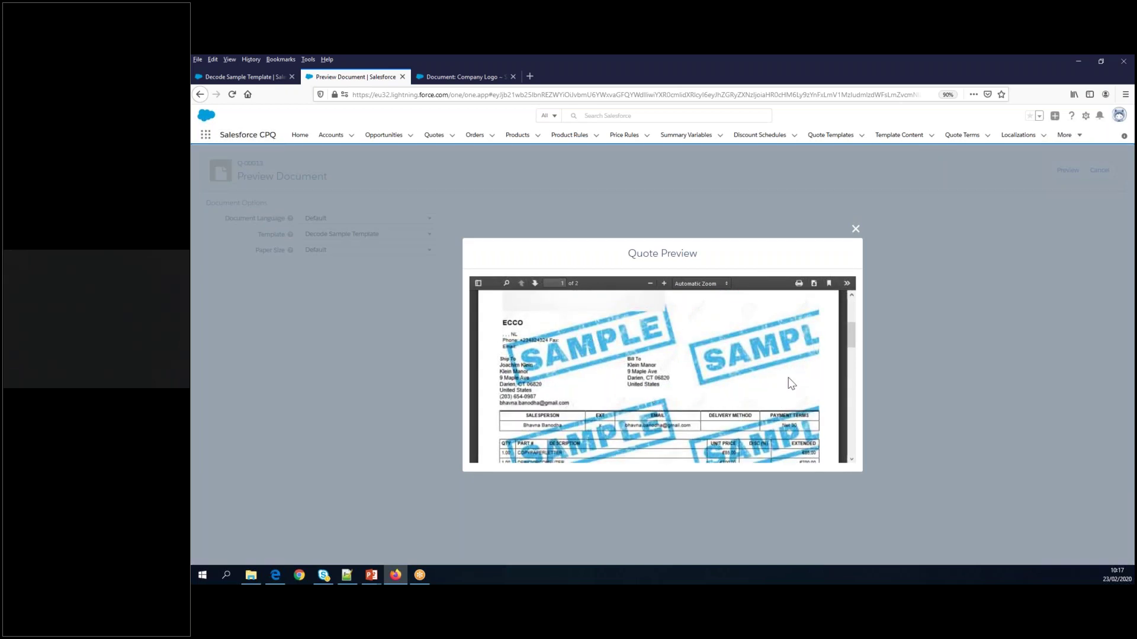
{"action": "scroll", "coordinate": [779, 386], "scroll_direction": "down", "scroll_amount": 8}
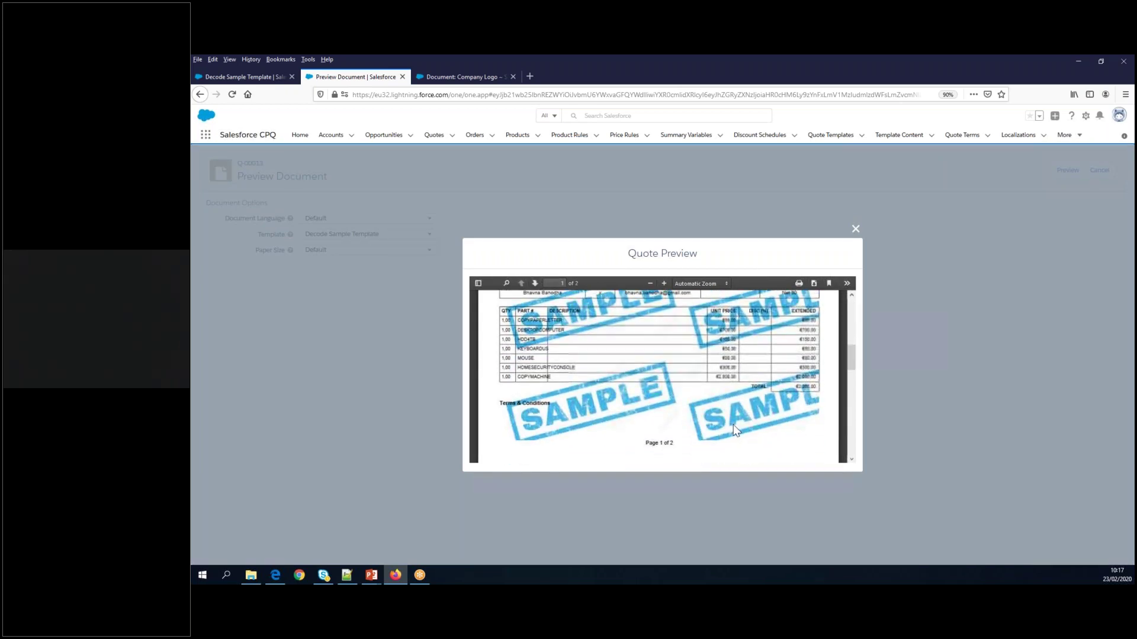
{"action": "scroll", "coordinate": [735, 429], "scroll_direction": "down", "scroll_amount": 10}
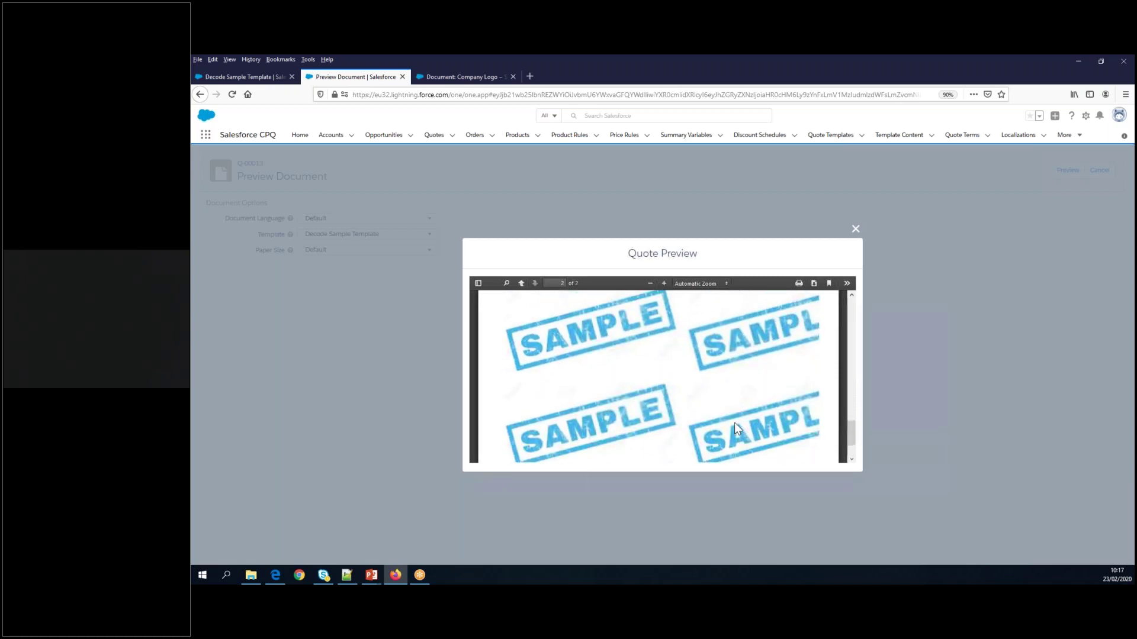
{"action": "left_click", "coordinate": [855, 229]}
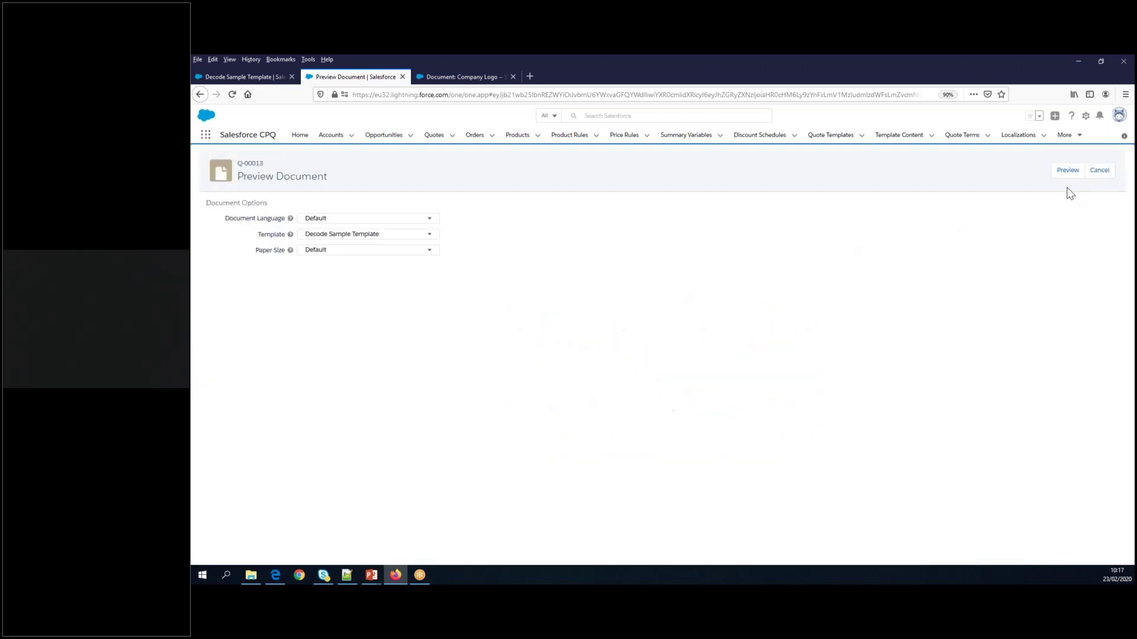
Return to the quote record, disable Watermark Shown under Quote Options, and save the quote.
{"action": "left_click", "coordinate": [1103, 171]}
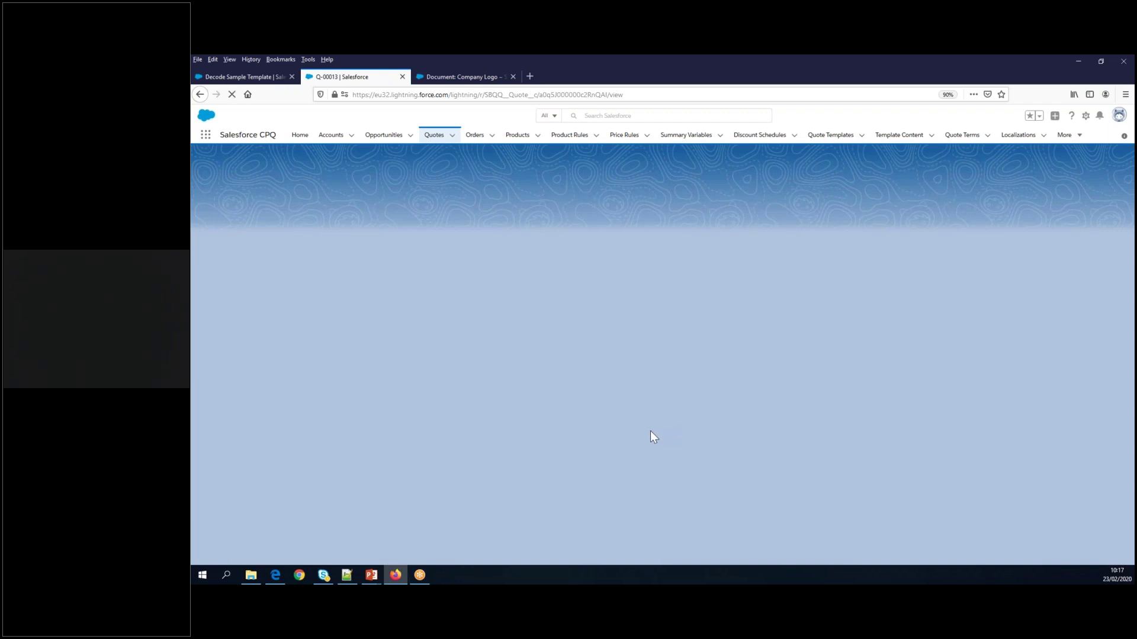
{"action": "scroll", "coordinate": [586, 464], "scroll_direction": "down", "scroll_amount": 5}
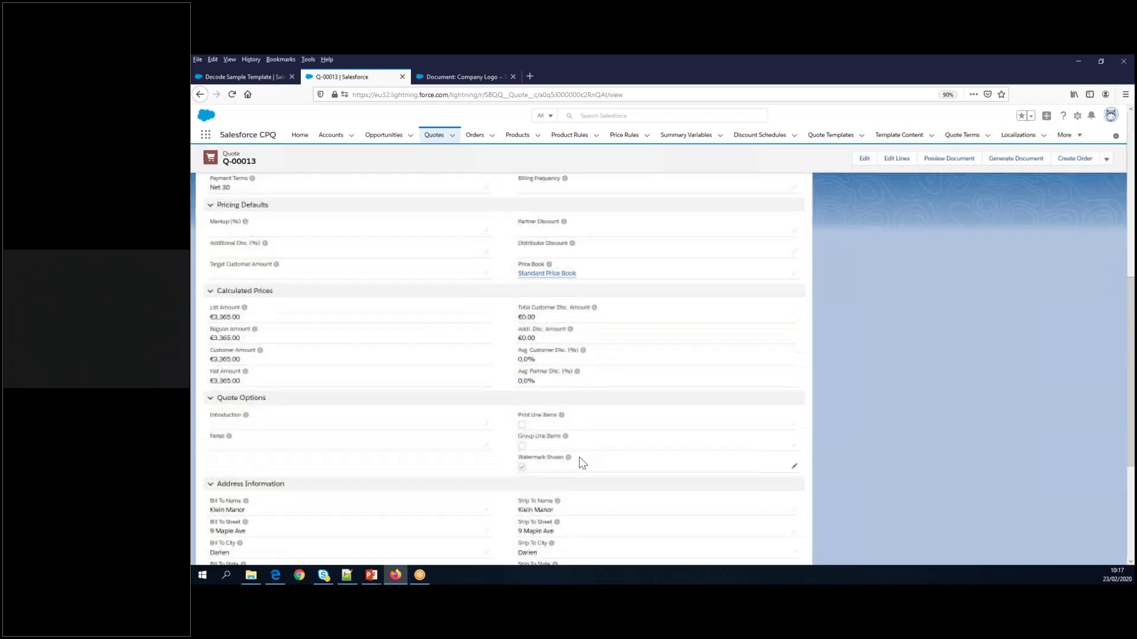
{"action": "left_click", "coordinate": [521, 467]}
{"action": "left_click", "coordinate": [514, 466]}
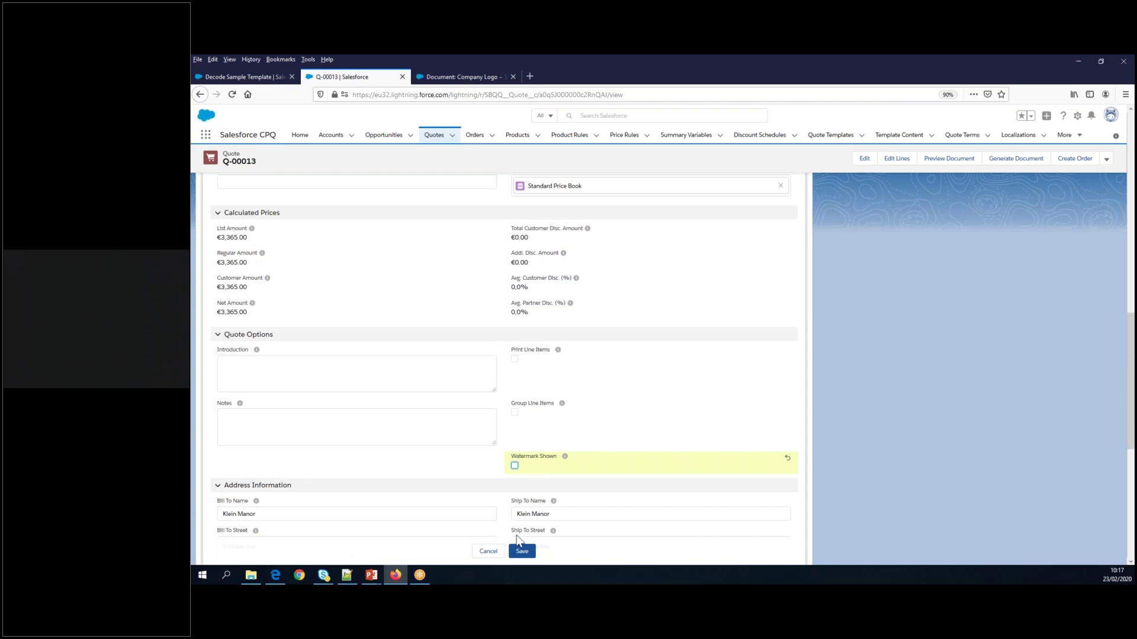
{"action": "left_click", "coordinate": [521, 552]}
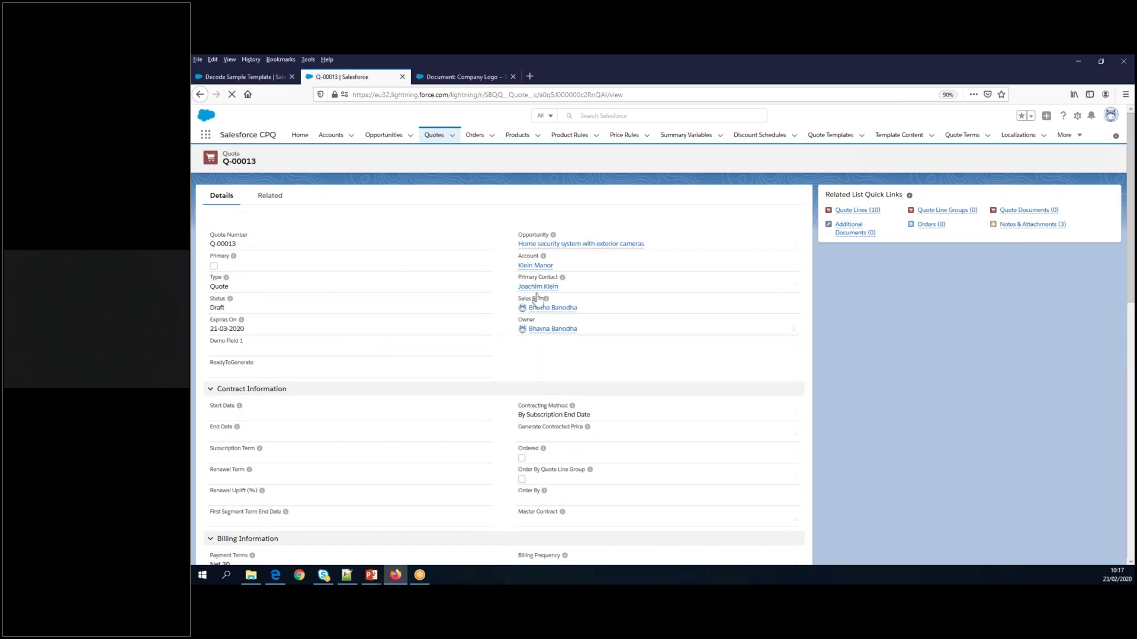
Examine the Demo Field, Page Information and Header/Footer Information of Decode Sample Template, looking briefly at the quote record as well.
{"action": "left_click", "coordinate": [248, 77]}
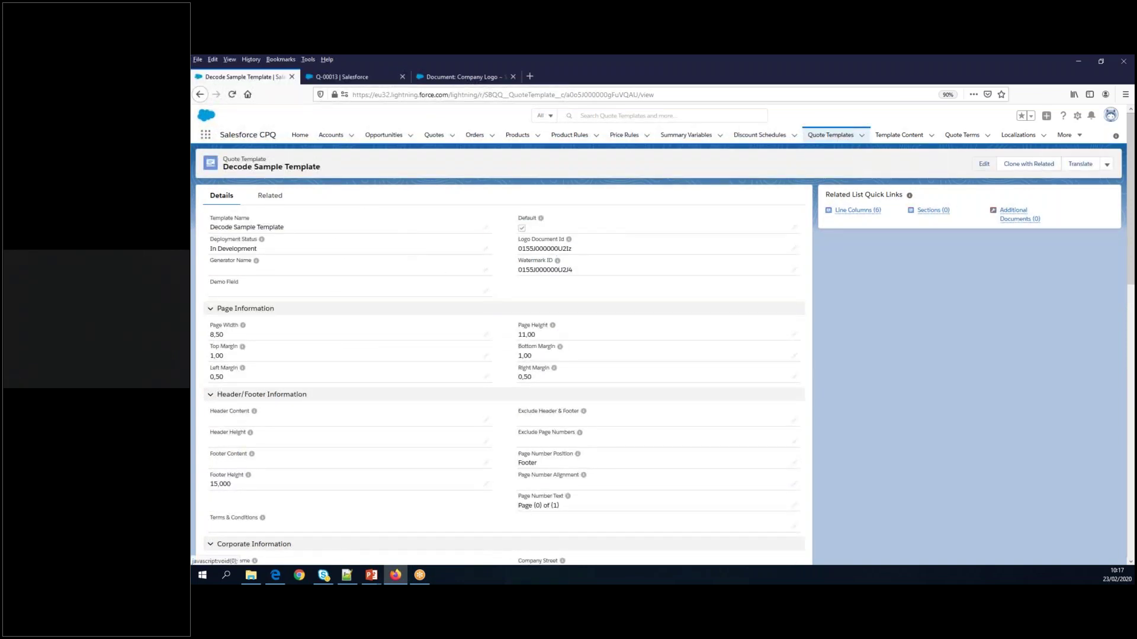
{"action": "left_click_drag", "start_coordinate": [244, 285], "coordinate": [207, 283]}
{"action": "mouse_move", "coordinate": [258, 263]}
{"action": "scroll", "coordinate": [588, 289], "scroll_direction": "down", "scroll_amount": 2}
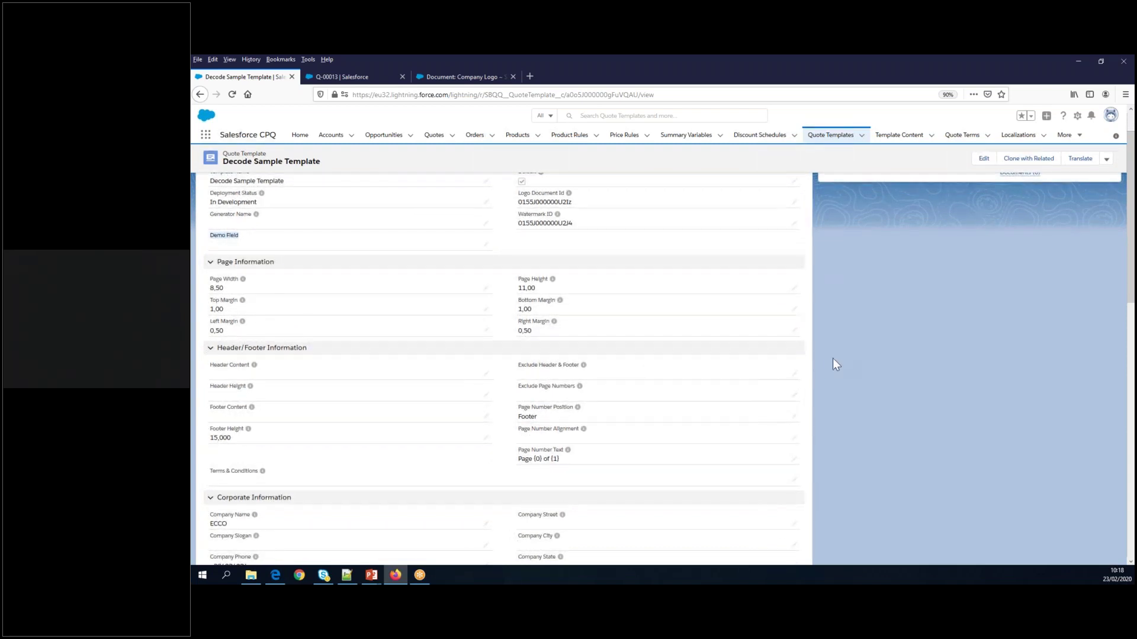
{"action": "scroll", "coordinate": [786, 373], "scroll_direction": "down", "scroll_amount": 2}
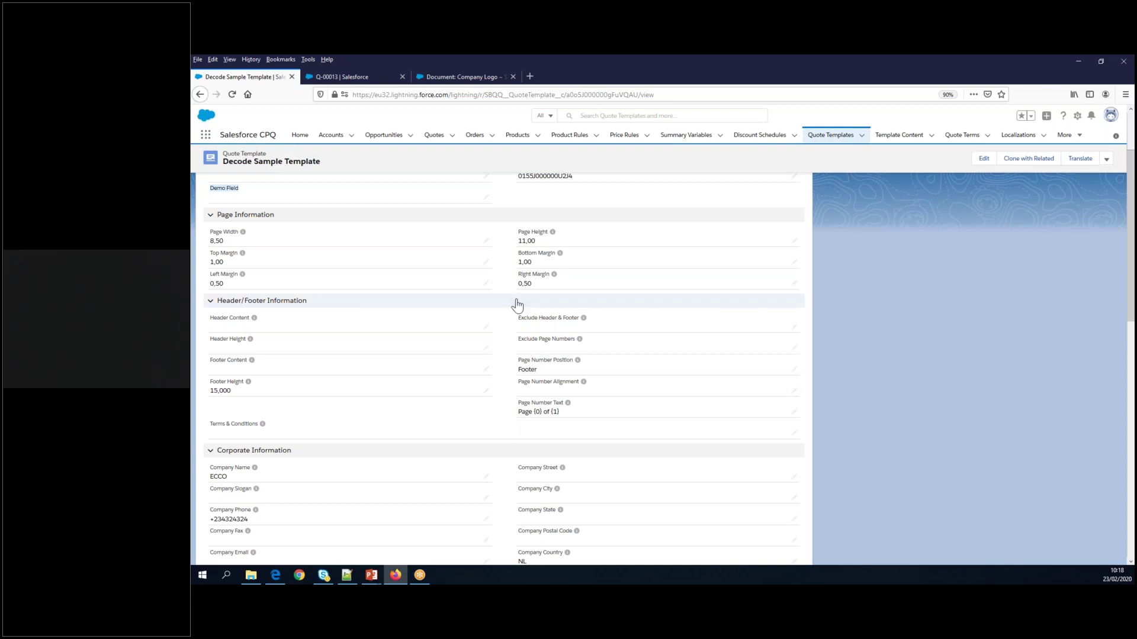
{"action": "left_click", "coordinate": [347, 77]}
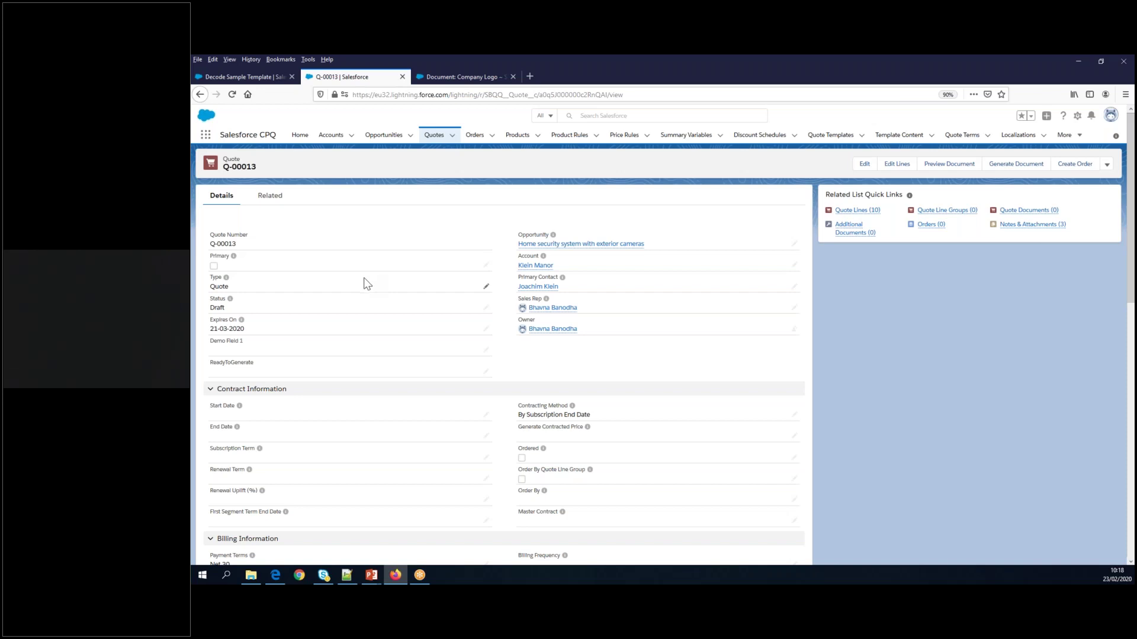
{"action": "left_click", "coordinate": [249, 77]}
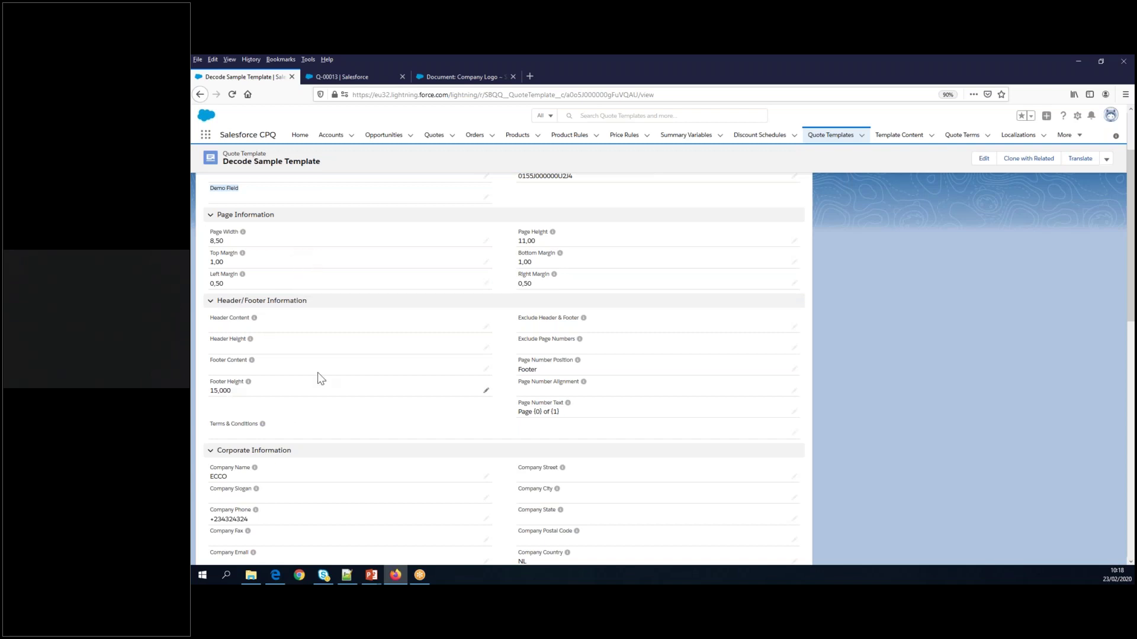
Inspect the template's Corporate Information fields in edit mode and discard the edit.
{"action": "scroll", "coordinate": [311, 464], "scroll_direction": "down", "scroll_amount": 6}
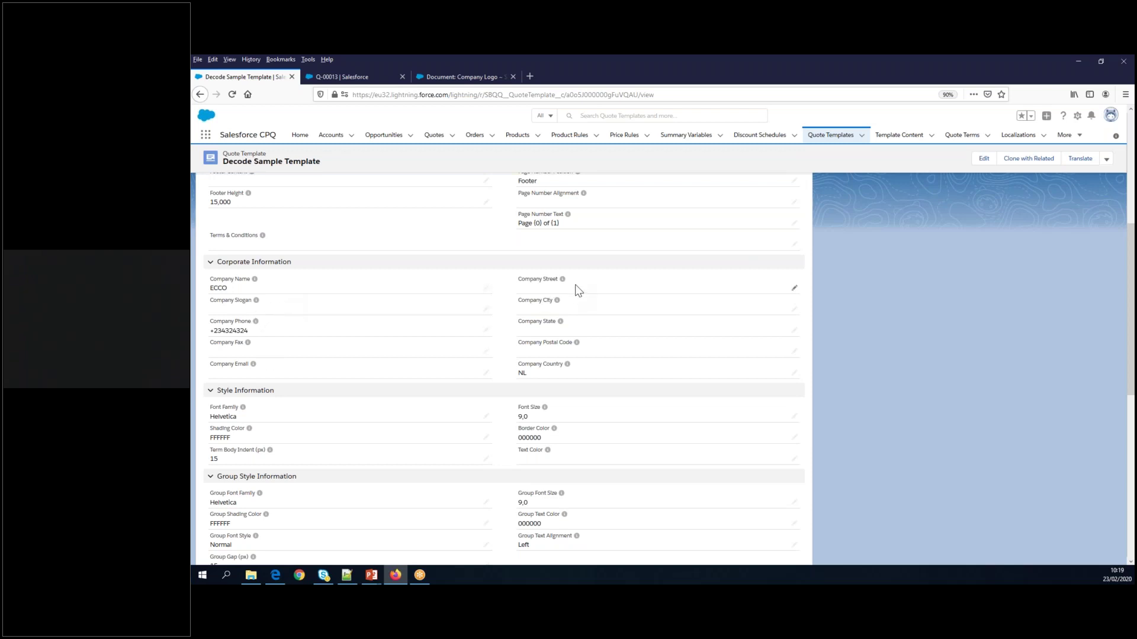
{"action": "left_click", "coordinate": [794, 289]}
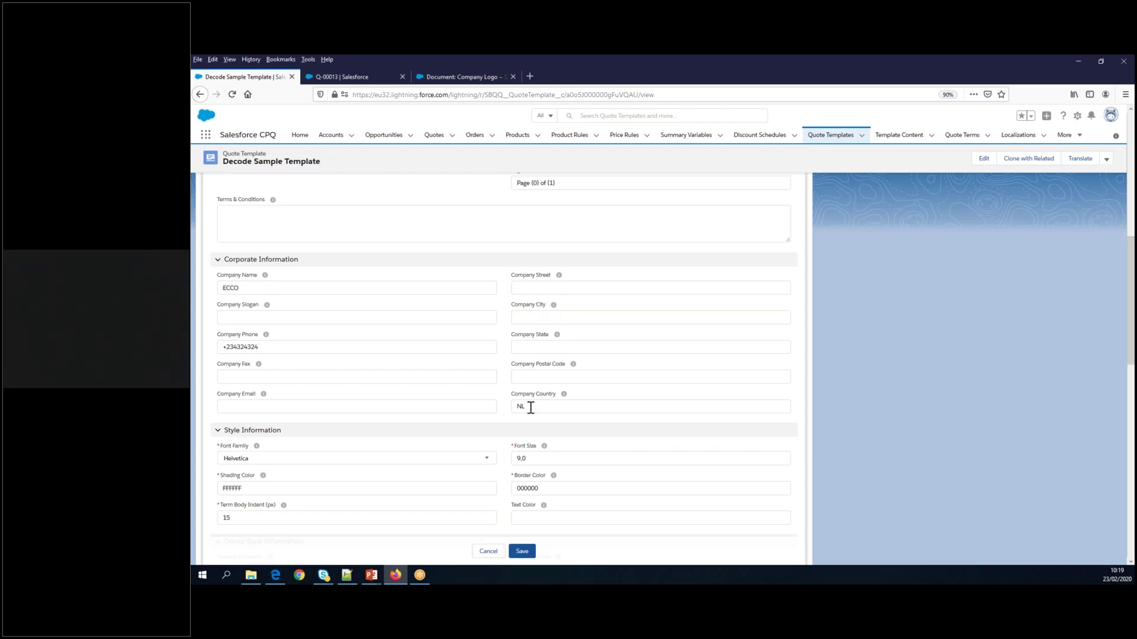
{"action": "left_click", "coordinate": [488, 552]}
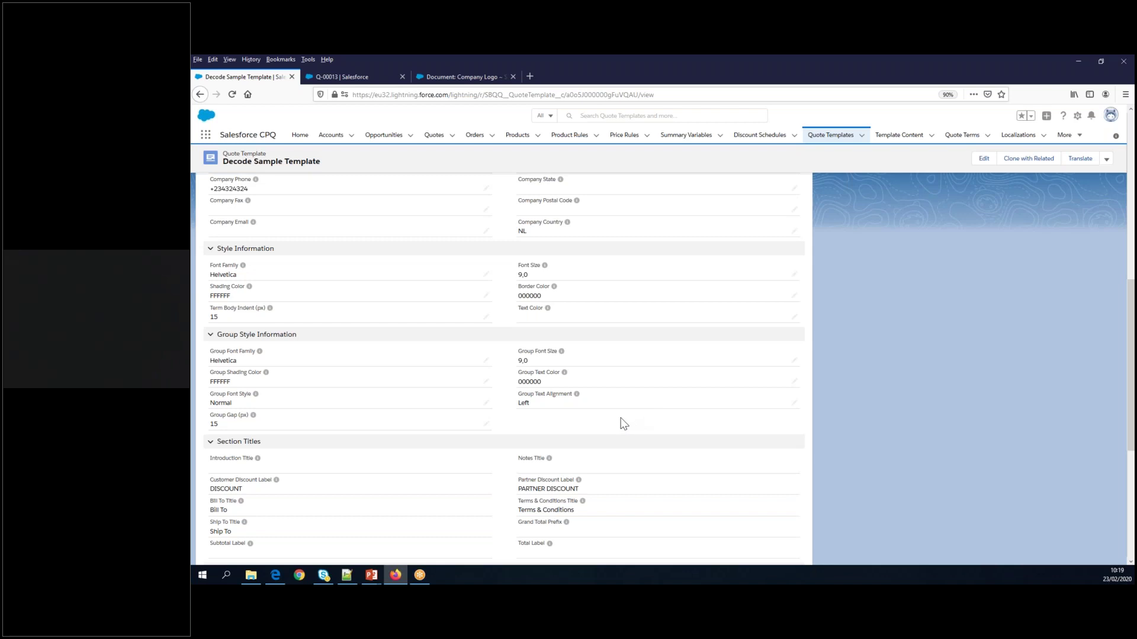
Return to the beginning of Decode Sample Template and display its related line columns, sections and additional documents.
{"action": "scroll", "coordinate": [620, 421], "scroll_direction": "up", "scroll_amount": 3}
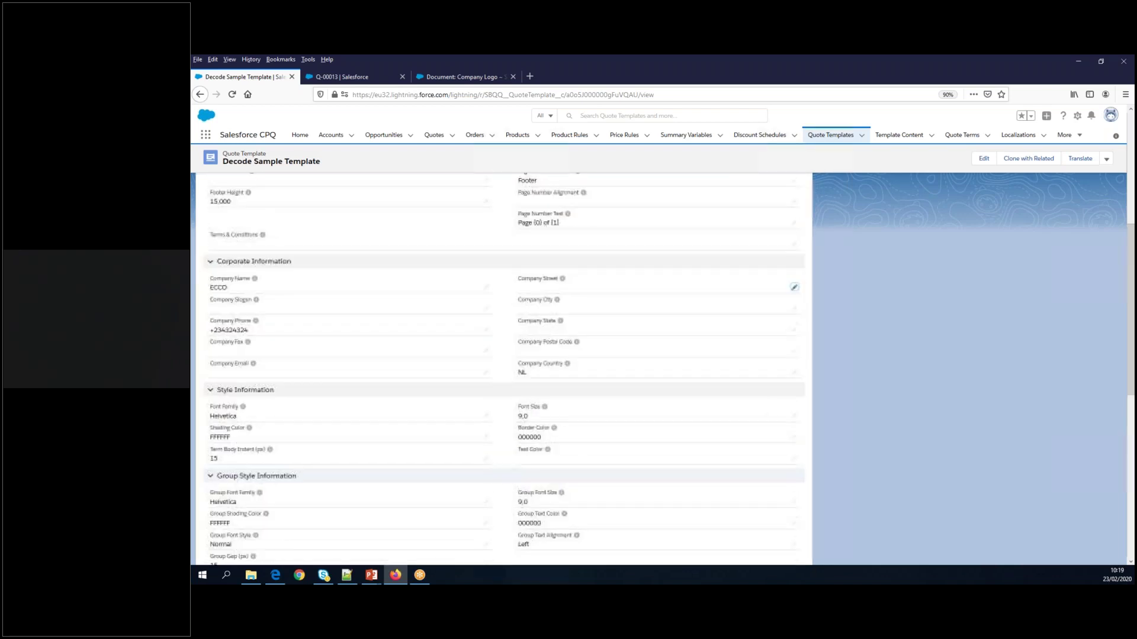
{"action": "scroll", "coordinate": [619, 421], "scroll_direction": "up", "scroll_amount": 6}
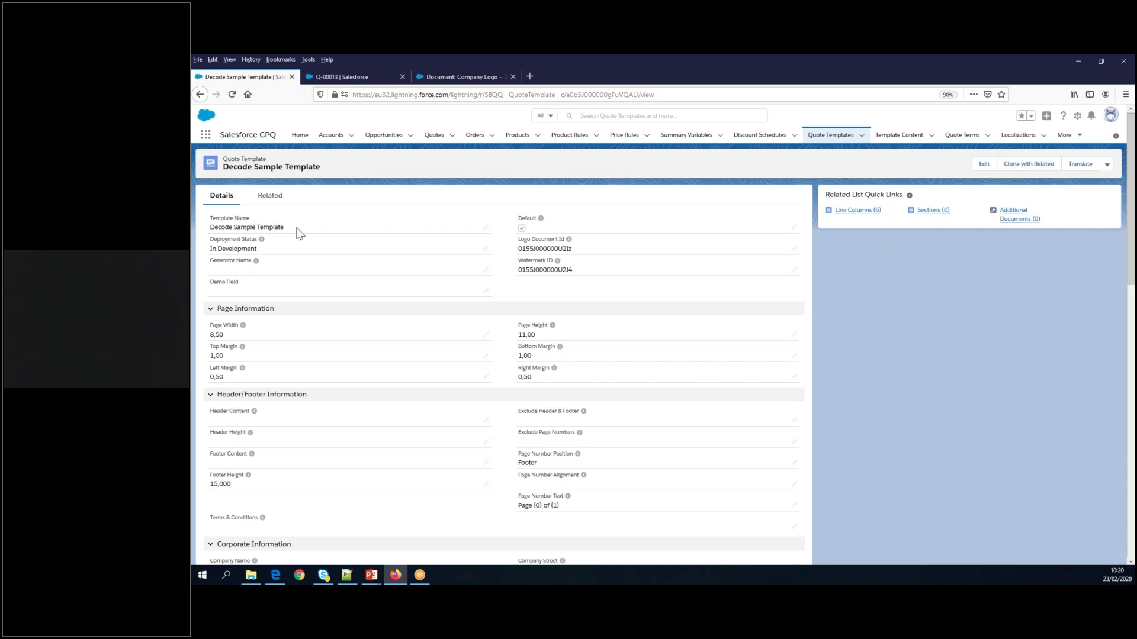
{"action": "left_click", "coordinate": [270, 197]}
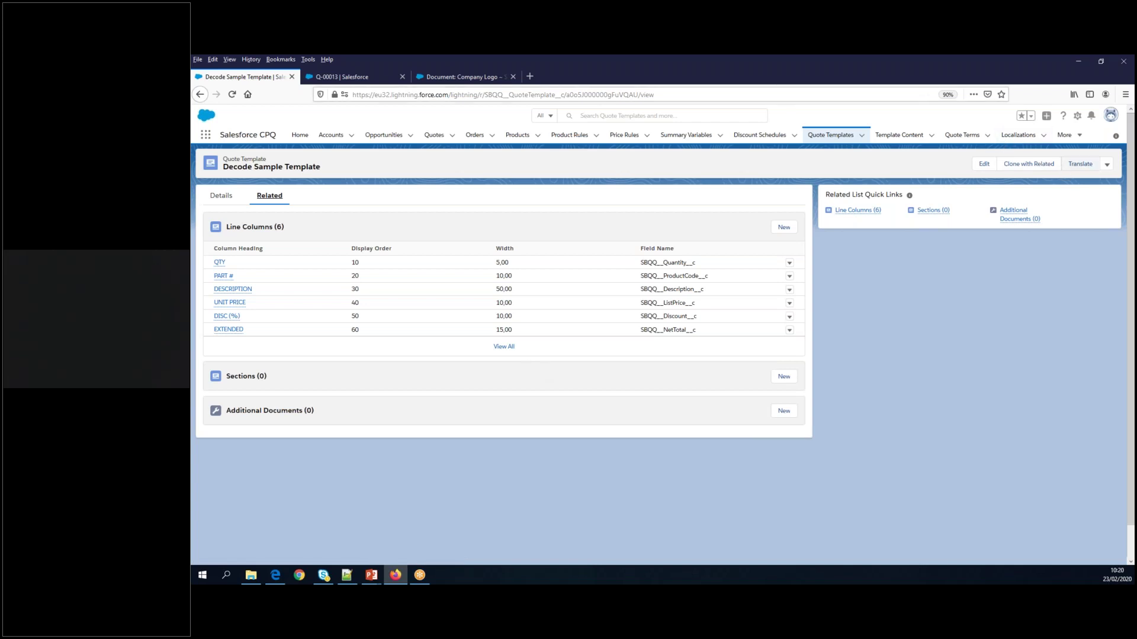
Open Salesforce Setup in a separate browser tab and close the Company Logo document tab.
{"action": "left_click", "coordinate": [1085, 116]}
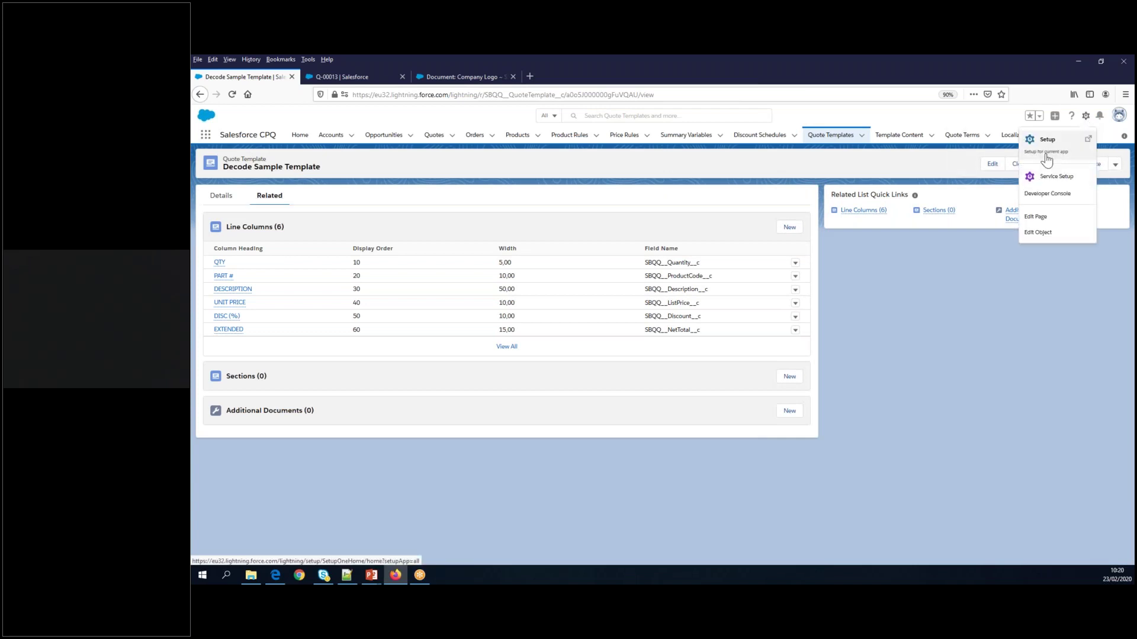
{"action": "left_click", "coordinate": [1044, 149]}
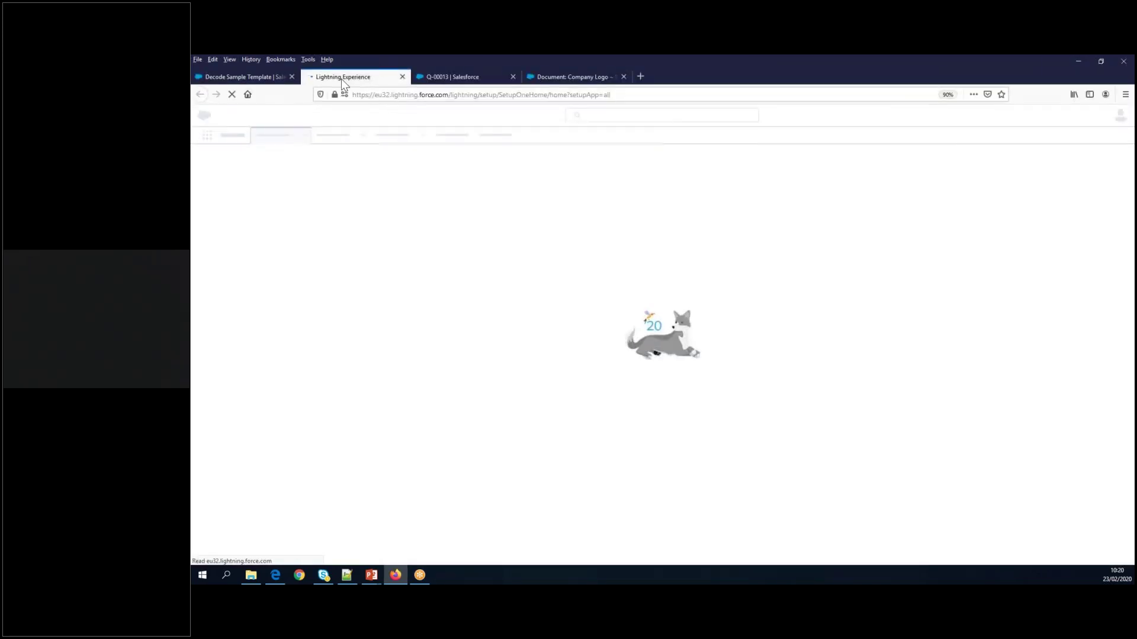
{"action": "left_click_drag", "start_coordinate": [342, 80], "coordinate": [574, 79]}
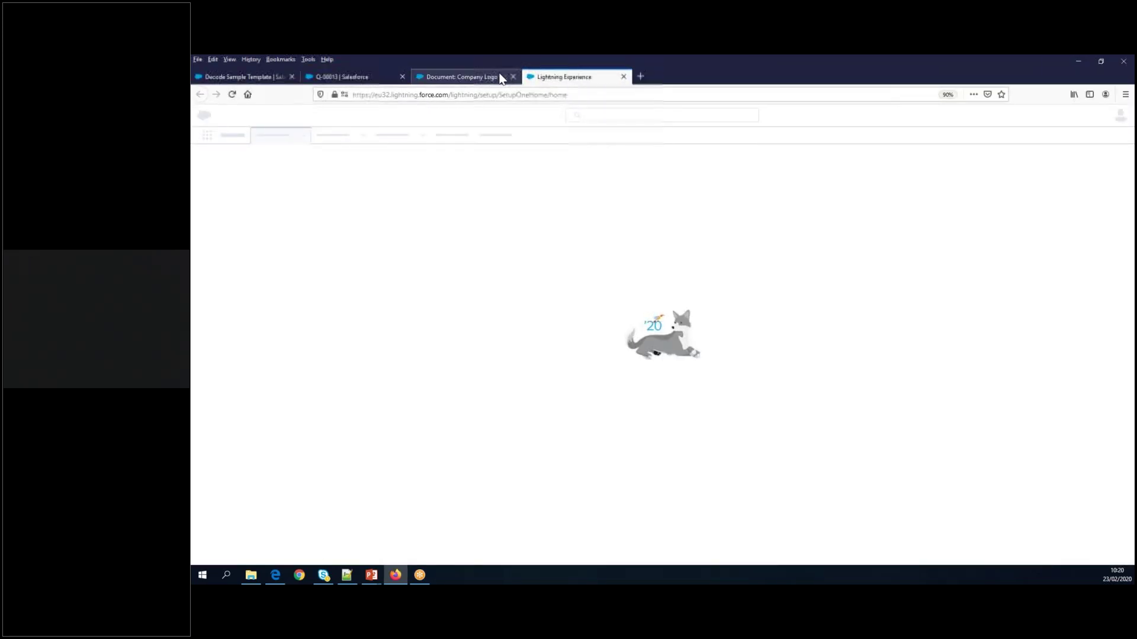
{"action": "left_click", "coordinate": [501, 79]}
{"action": "left_click", "coordinate": [513, 76]}
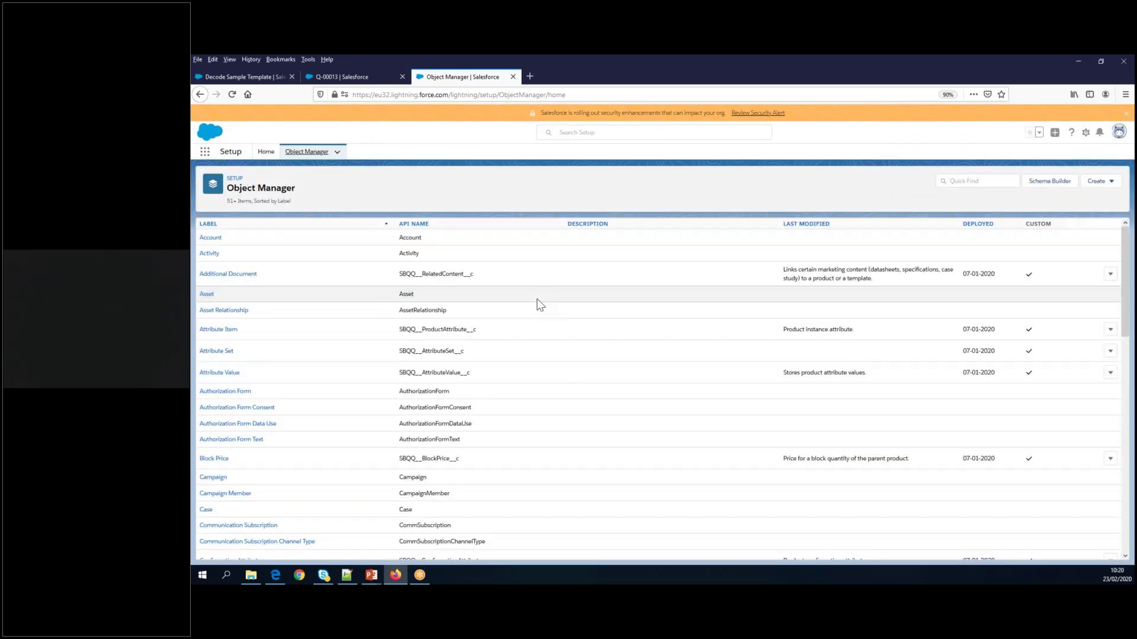
Open the fields and relationships of the SBQQ__Quote__c object in Object Manager.
{"action": "scroll", "coordinate": [539, 305], "scroll_direction": "down", "scroll_amount": 15}
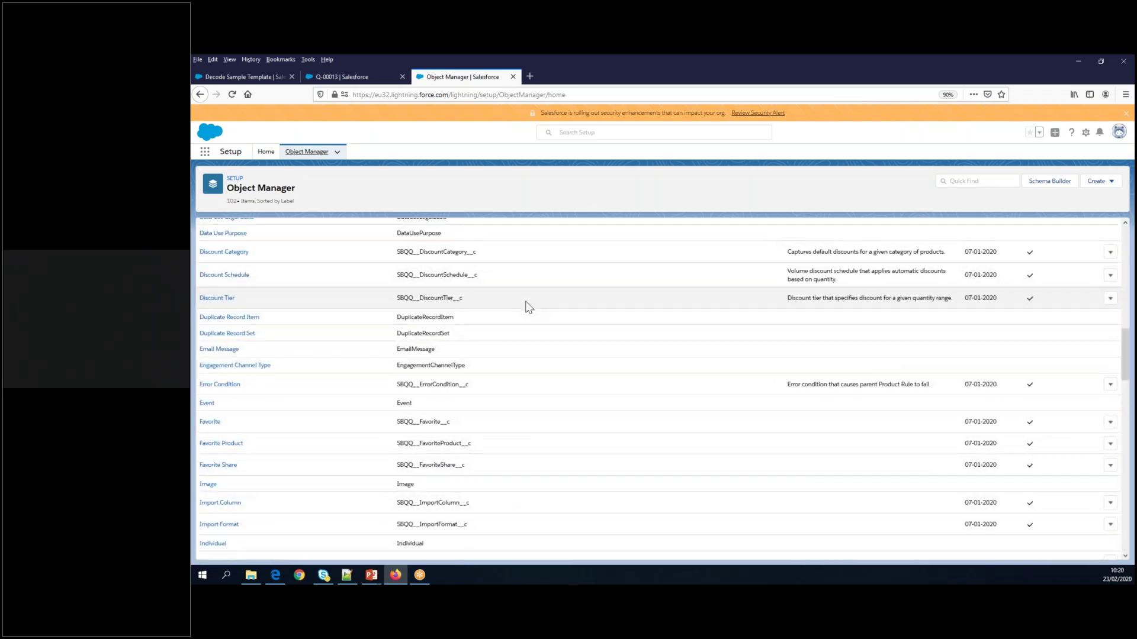
{"action": "scroll", "coordinate": [528, 306], "scroll_direction": "down", "scroll_amount": 10}
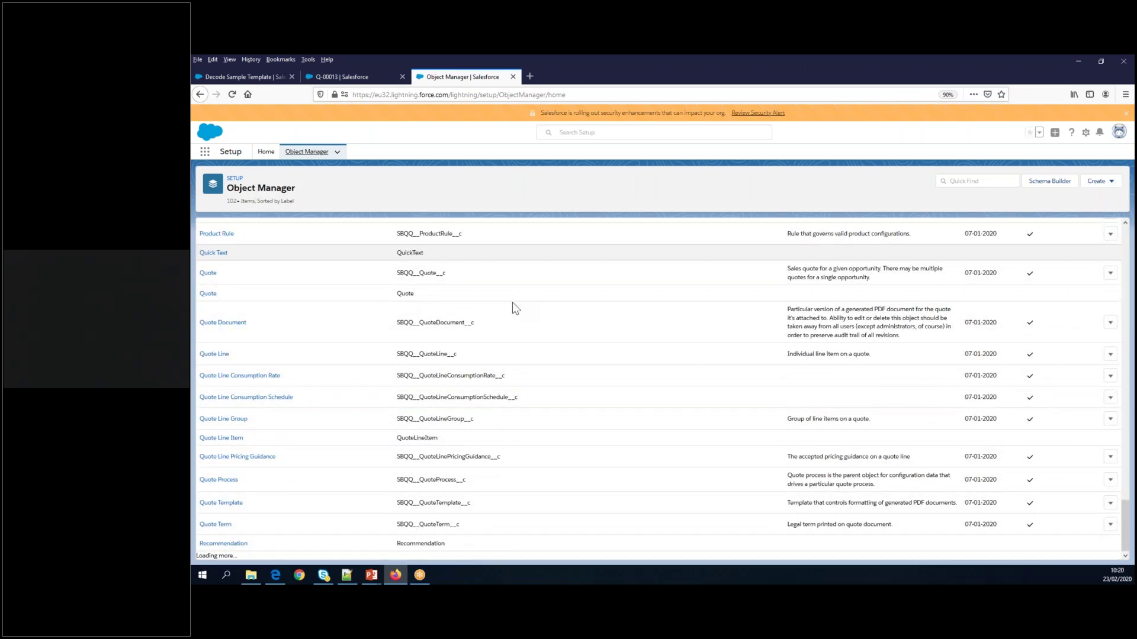
{"action": "left_click", "coordinate": [209, 274]}
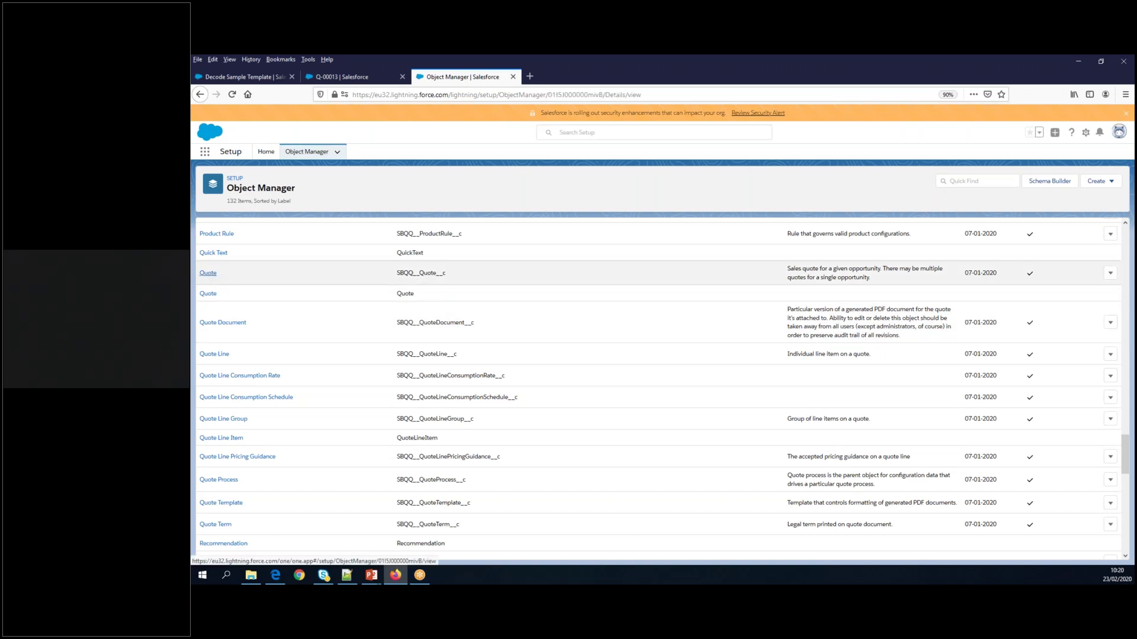
{"action": "left_click", "coordinate": [241, 240]}
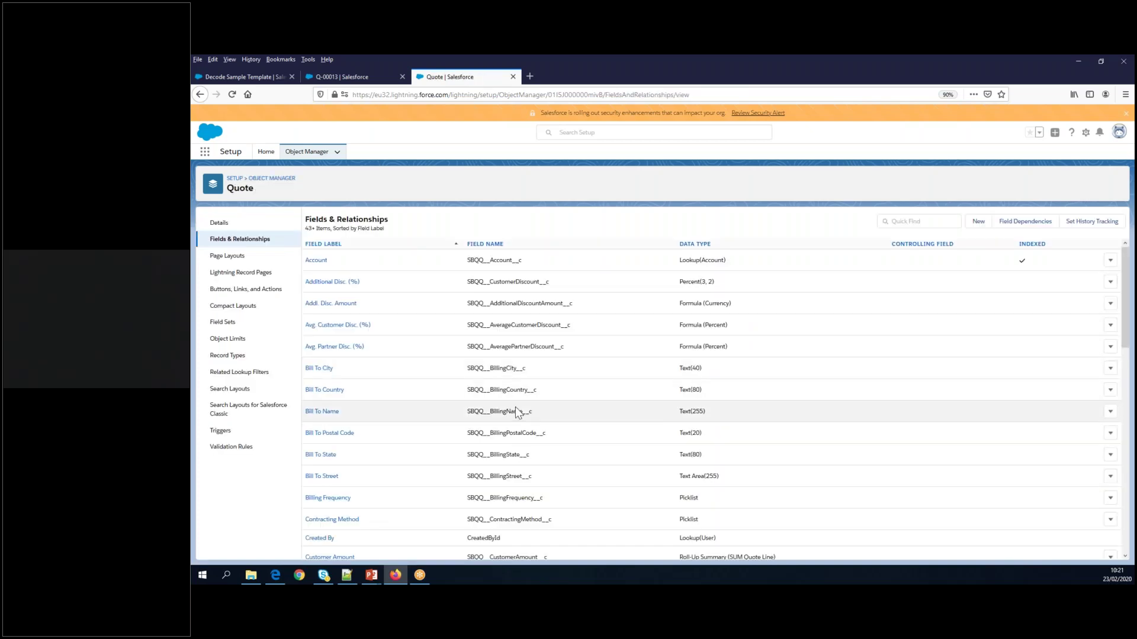
Look through the Quote fields, search the page for "start", and copy the Start Date field's API name SBQQ__StartDate__c.
{"action": "scroll", "coordinate": [518, 413], "scroll_direction": "down", "scroll_amount": 10}
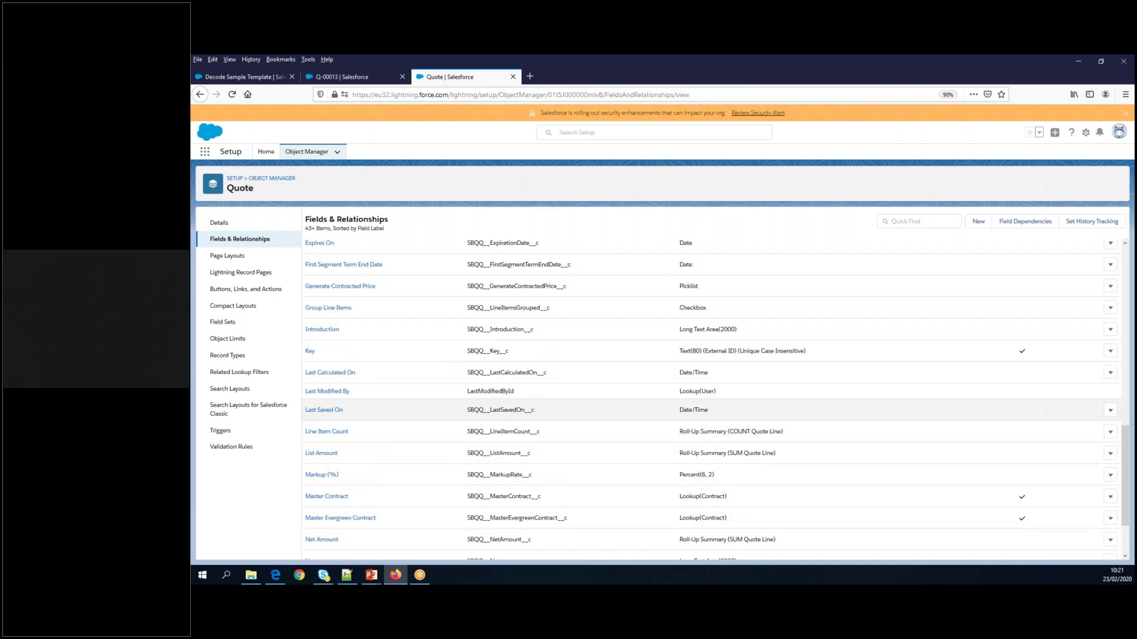
{"action": "scroll", "coordinate": [518, 408], "scroll_direction": "down", "scroll_amount": 3}
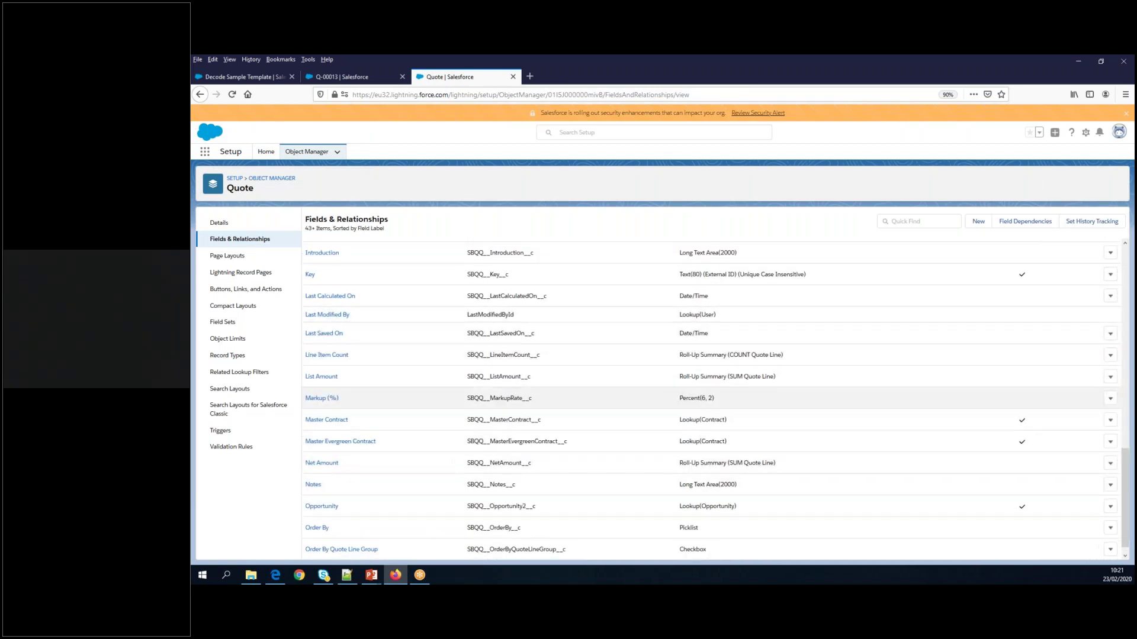
{"action": "scroll", "coordinate": [478, 407], "scroll_direction": "up", "scroll_amount": 7}
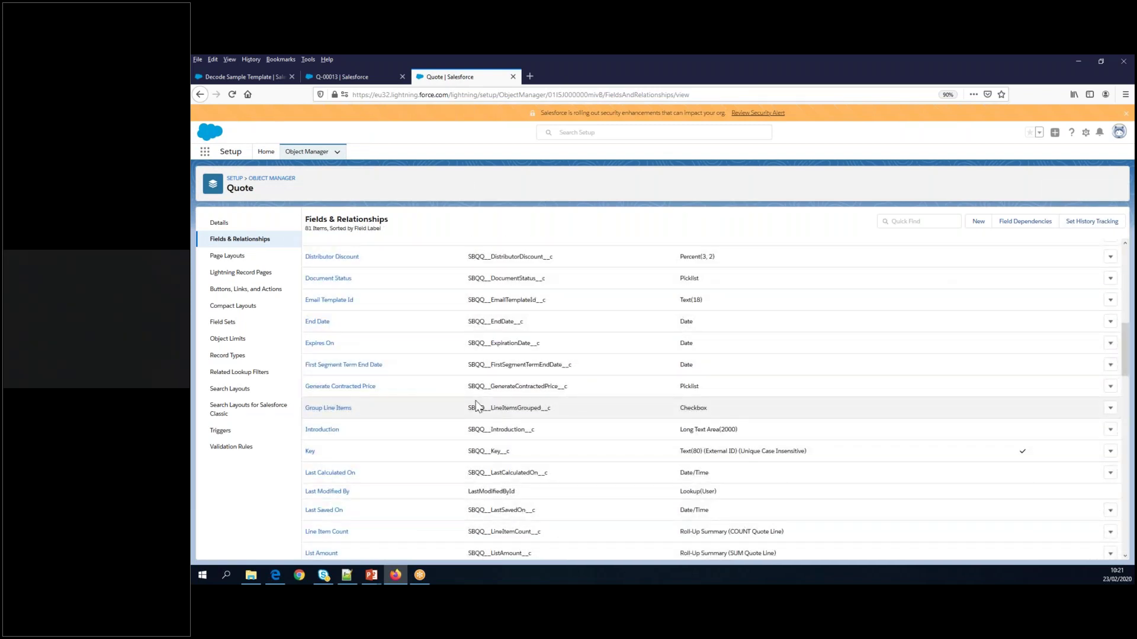
{"action": "scroll", "coordinate": [477, 407], "scroll_direction": "up", "scroll_amount": 6}
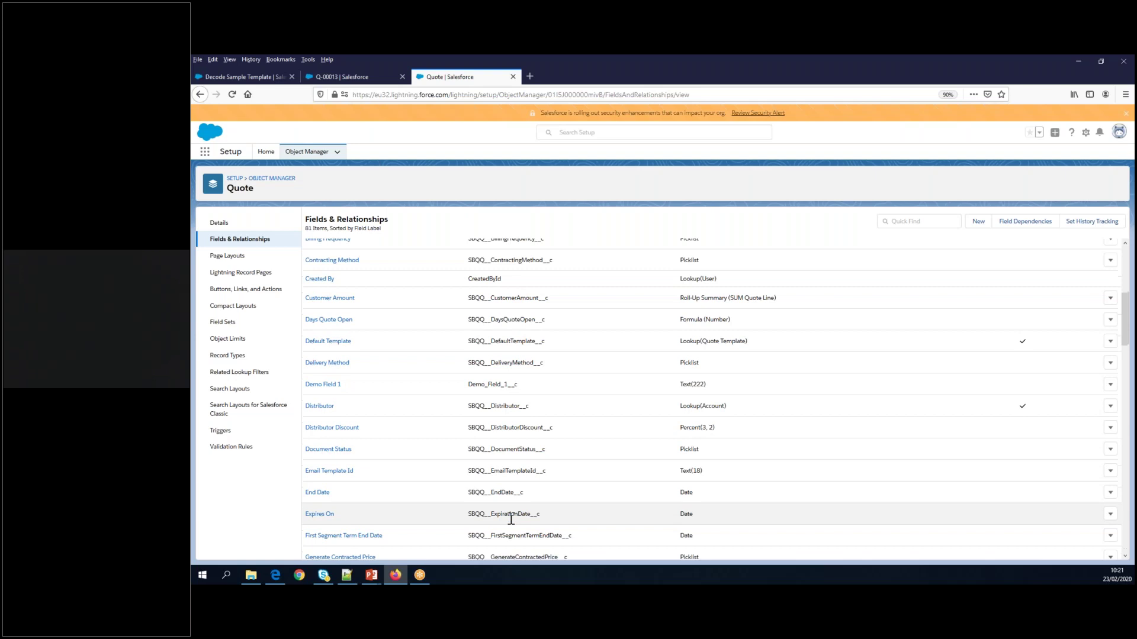
{"action": "scroll", "coordinate": [511, 519], "scroll_direction": "down", "scroll_amount": 3}
{"action": "scroll", "coordinate": [511, 520], "scroll_direction": "down", "scroll_amount": 9}
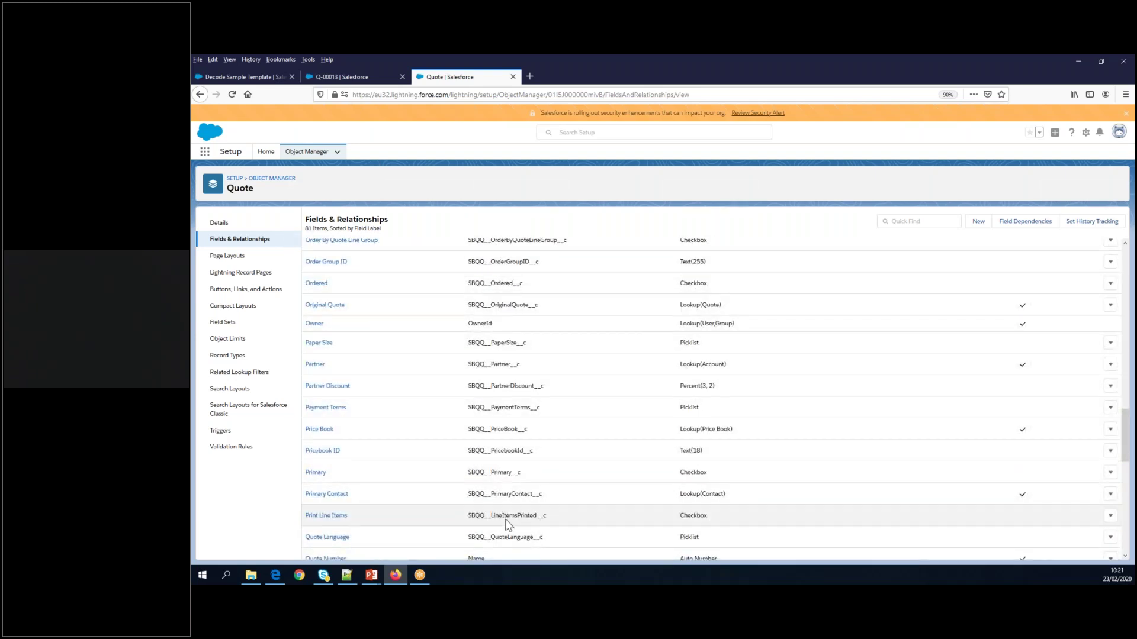
{"action": "key", "text": "ctrl+f"}
{"action": "type", "text": "start"}
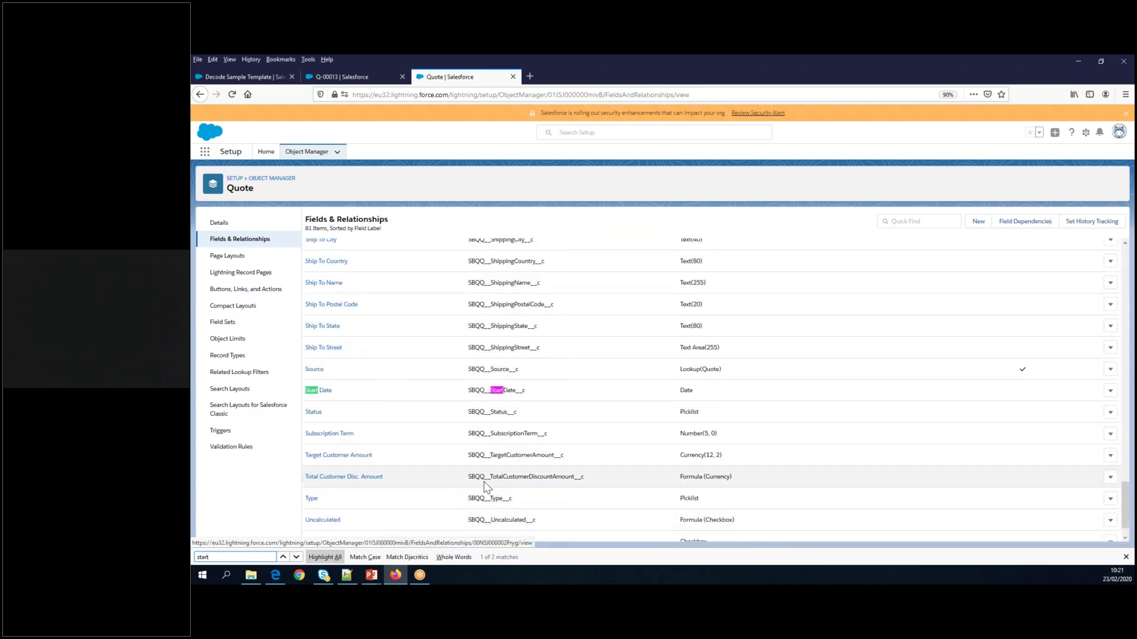
{"action": "left_click", "coordinate": [531, 393]}
{"action": "left_click_drag", "start_coordinate": [469, 389], "coordinate": [526, 390]}
{"action": "key", "text": "ctrl+c"}
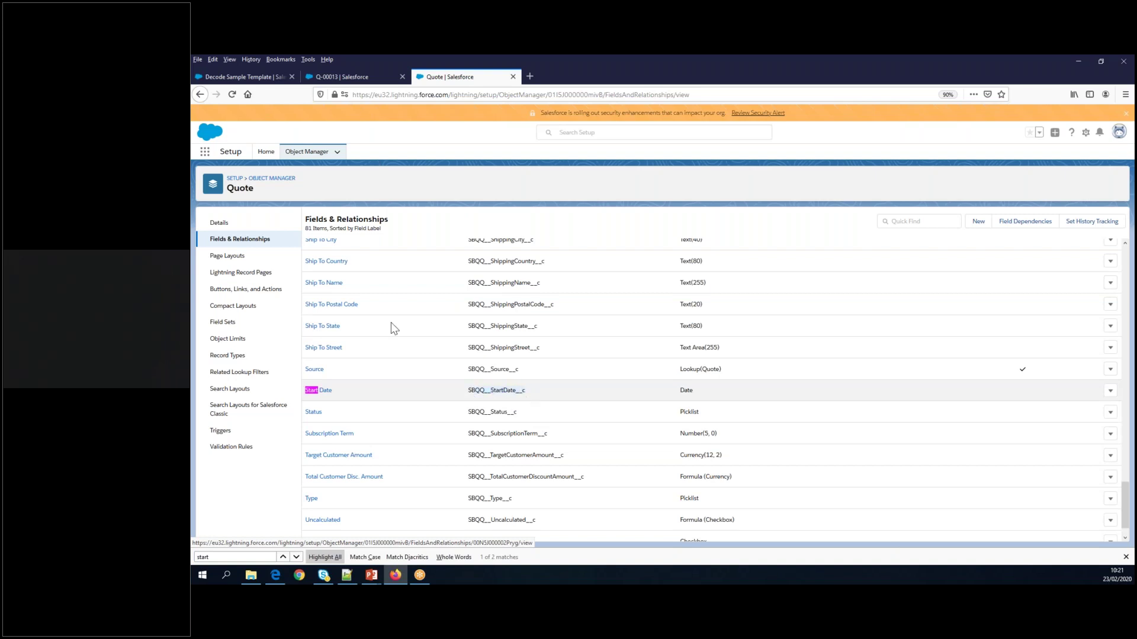
Preview the quote document with Decode Sample Template, examine its line item columns, and return to the template record.
{"action": "left_click", "coordinate": [249, 77]}
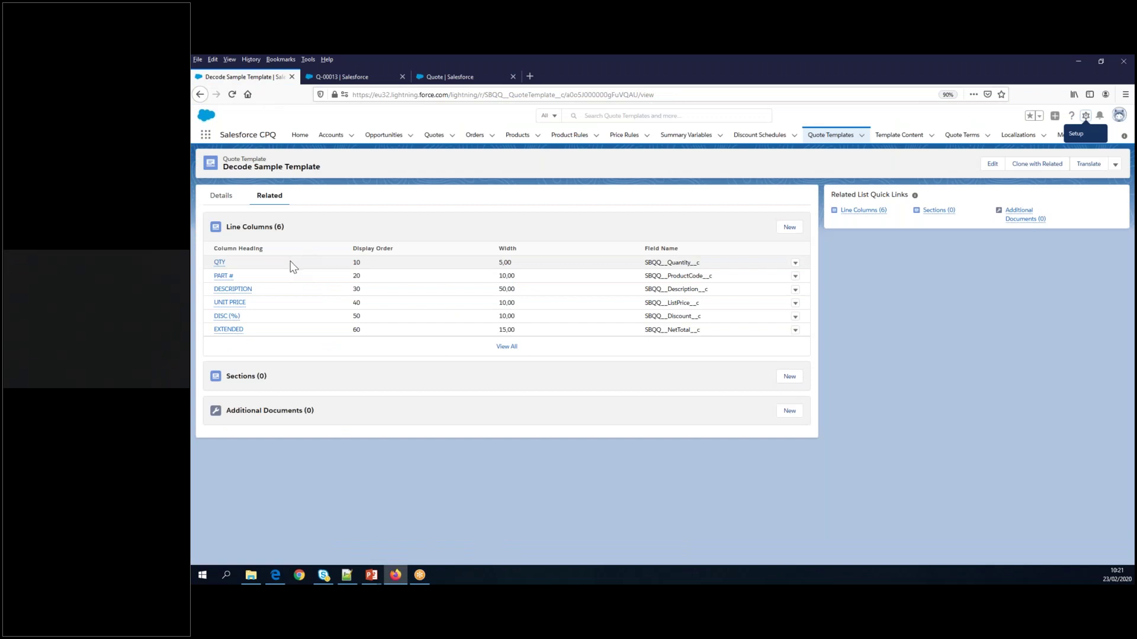
{"action": "left_click", "coordinate": [364, 77]}
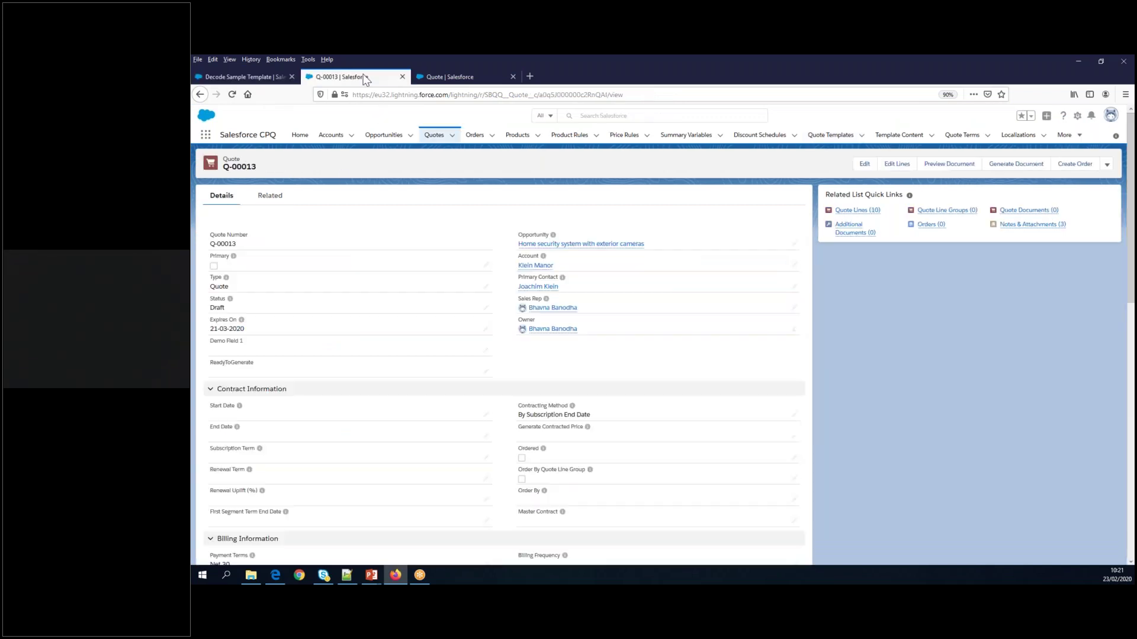
{"action": "left_click", "coordinate": [947, 164]}
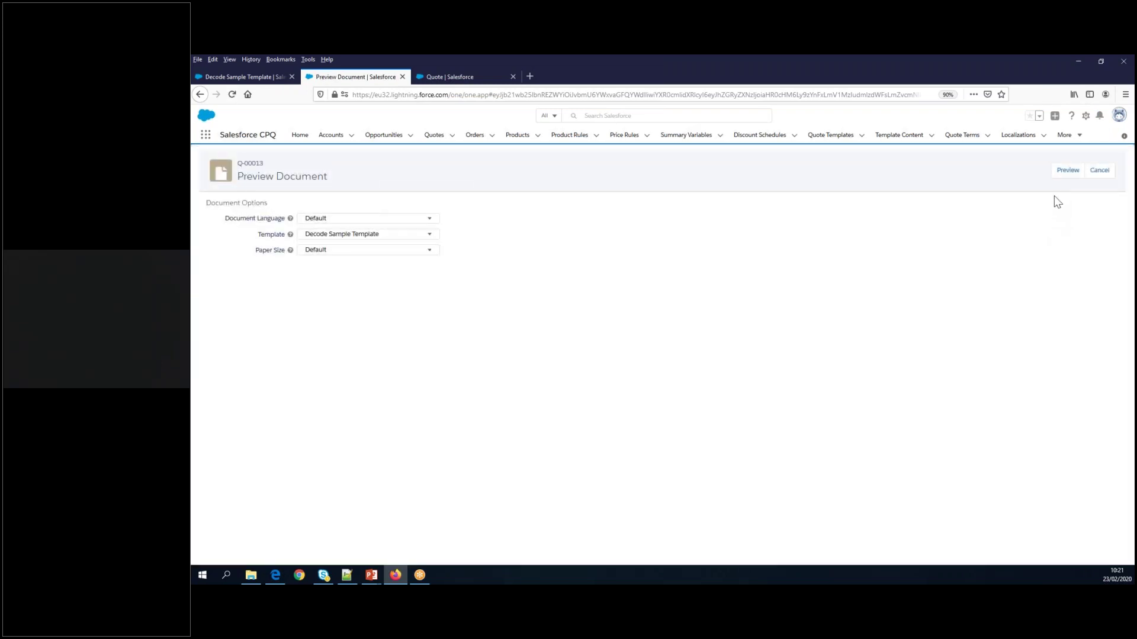
{"action": "left_click", "coordinate": [1068, 170]}
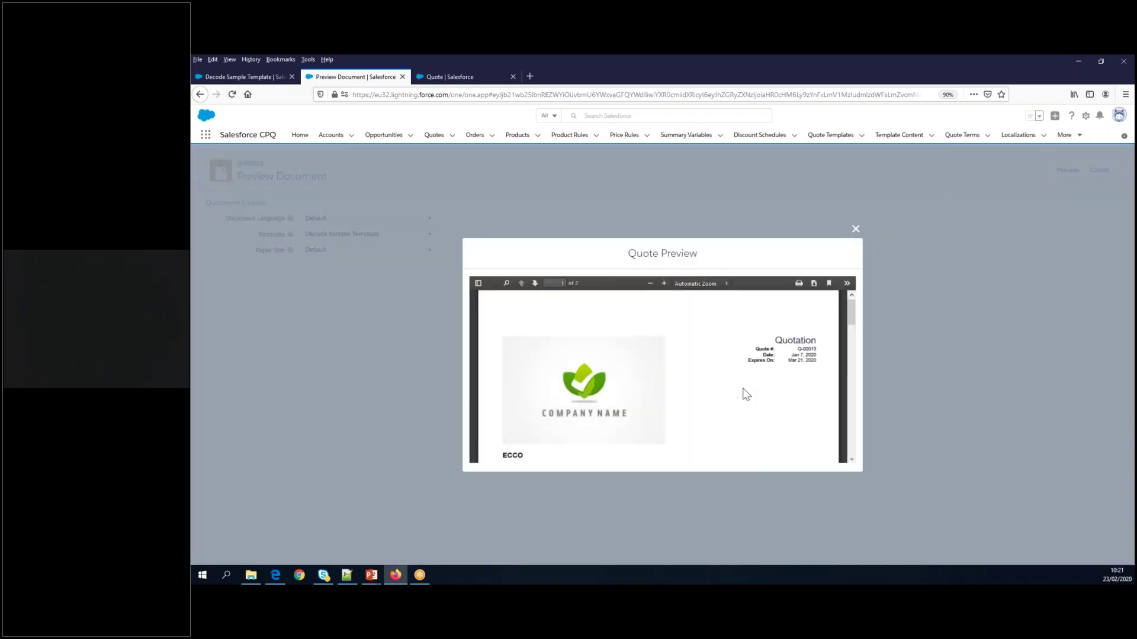
{"action": "scroll", "coordinate": [741, 388], "scroll_direction": "down", "scroll_amount": 5}
{"action": "scroll", "coordinate": [741, 389], "scroll_direction": "up", "scroll_amount": 3}
{"action": "scroll", "coordinate": [632, 362], "scroll_direction": "down", "scroll_amount": 2}
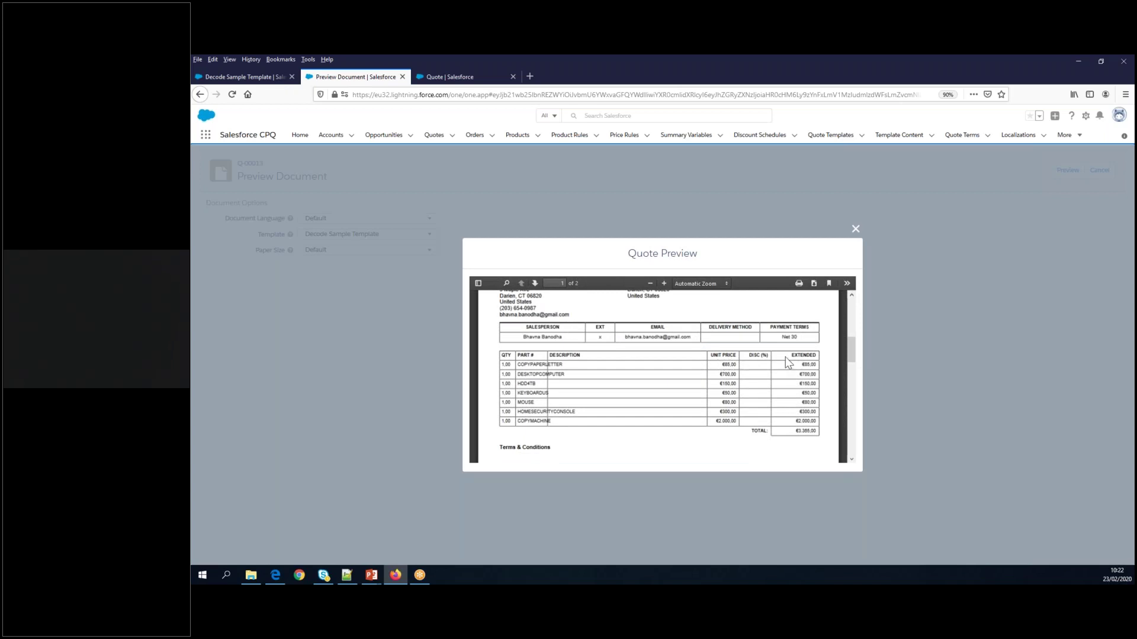
{"action": "left_click", "coordinate": [239, 76]}
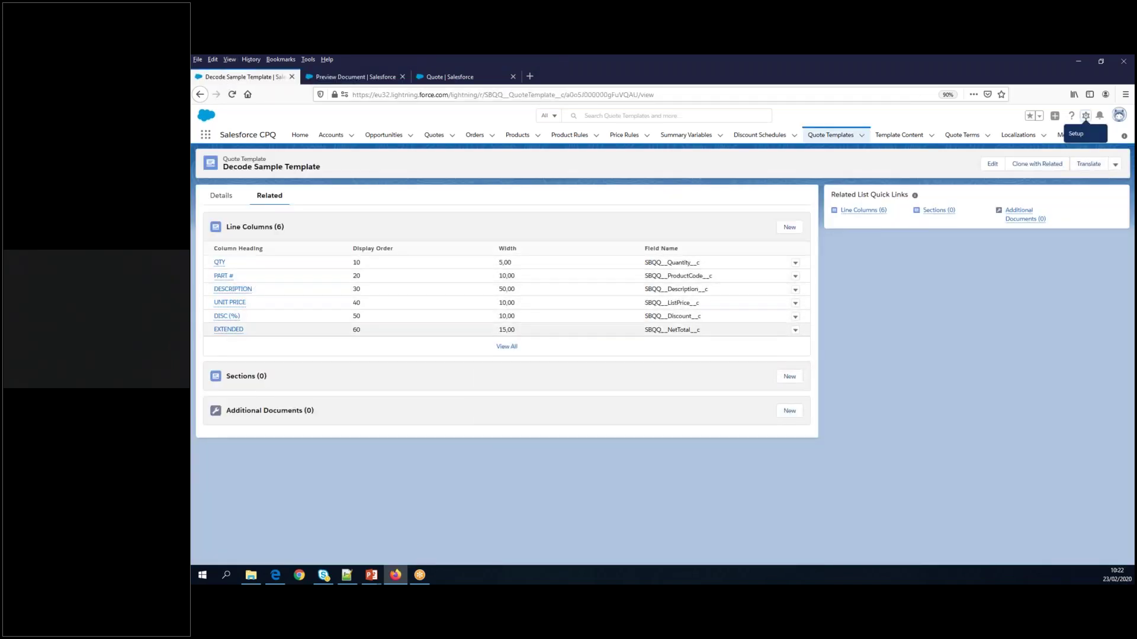
Start a new line column headed Start Date for field SBQQ__StartDate__c with display order 60, checking the column order in the quote preview.
{"action": "left_click", "coordinate": [786, 232]}
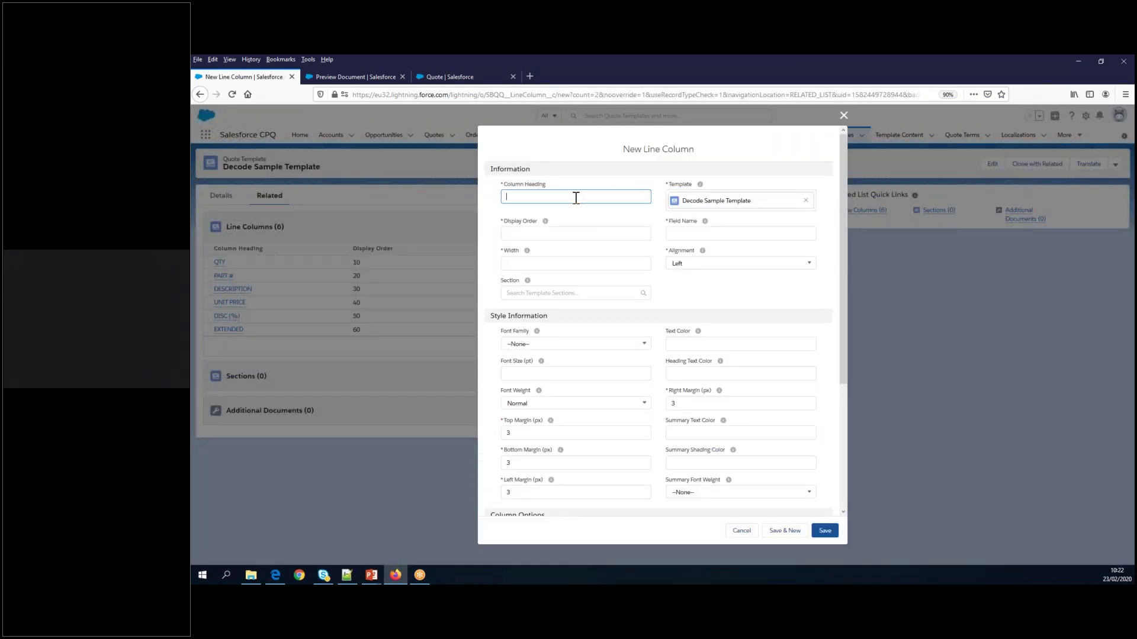
{"action": "left_click", "coordinate": [697, 234]}
{"action": "key", "text": "ctrl+v"}
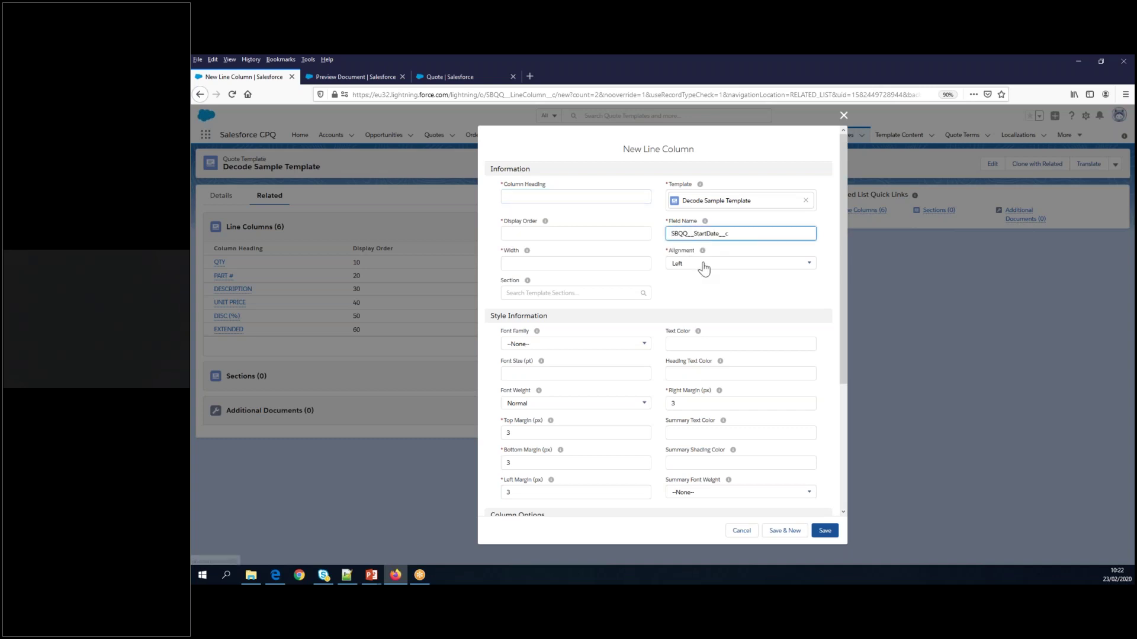
{"action": "left_click", "coordinate": [537, 197]}
{"action": "type", "text": "Start Date"}
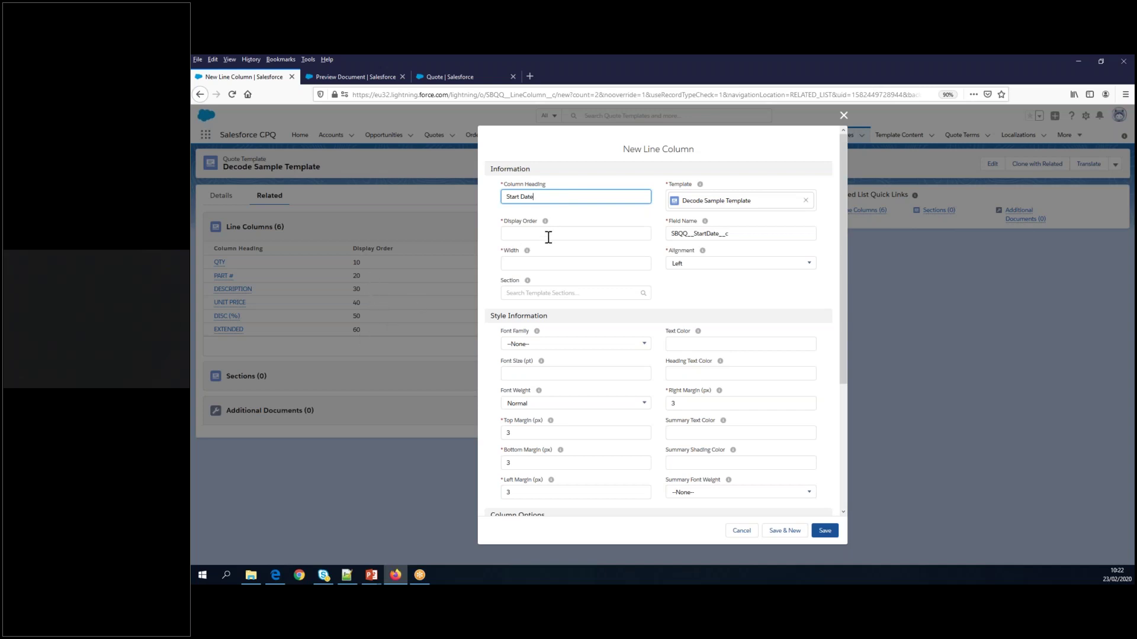
{"action": "left_click", "coordinate": [527, 236]}
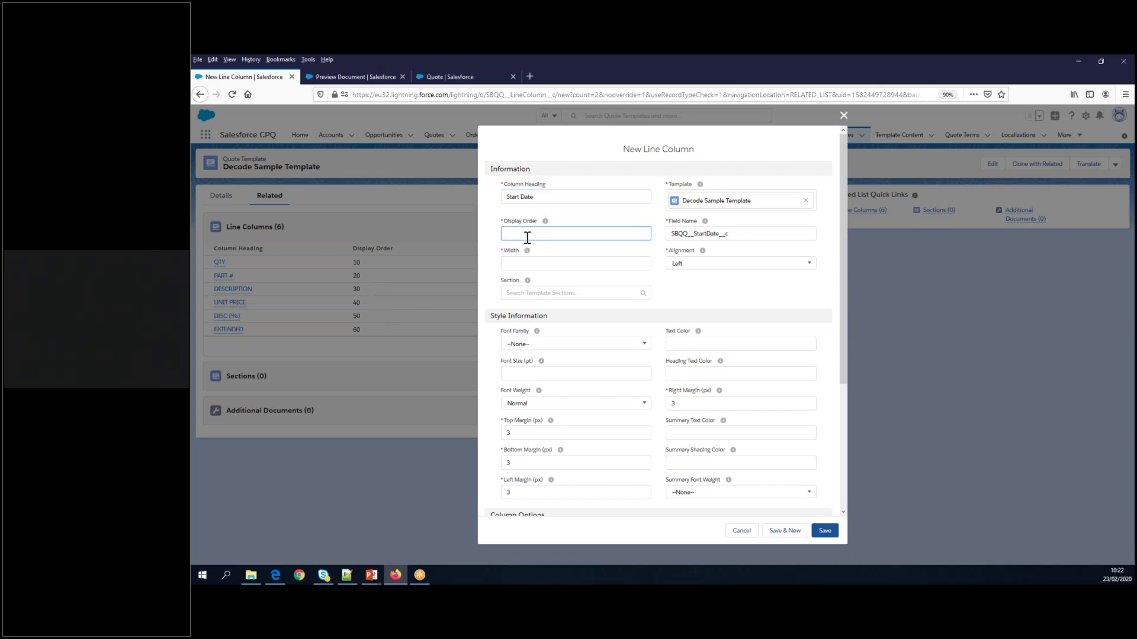
{"action": "type", "text": "60"}
{"action": "left_click", "coordinate": [331, 78]}
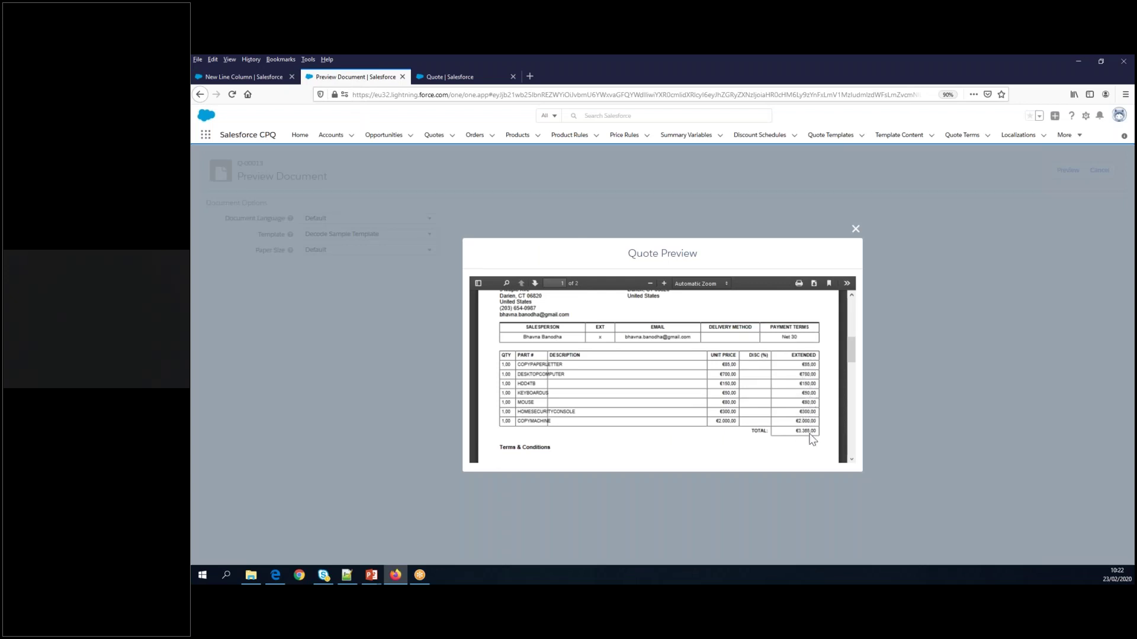
{"action": "left_click", "coordinate": [249, 80]}
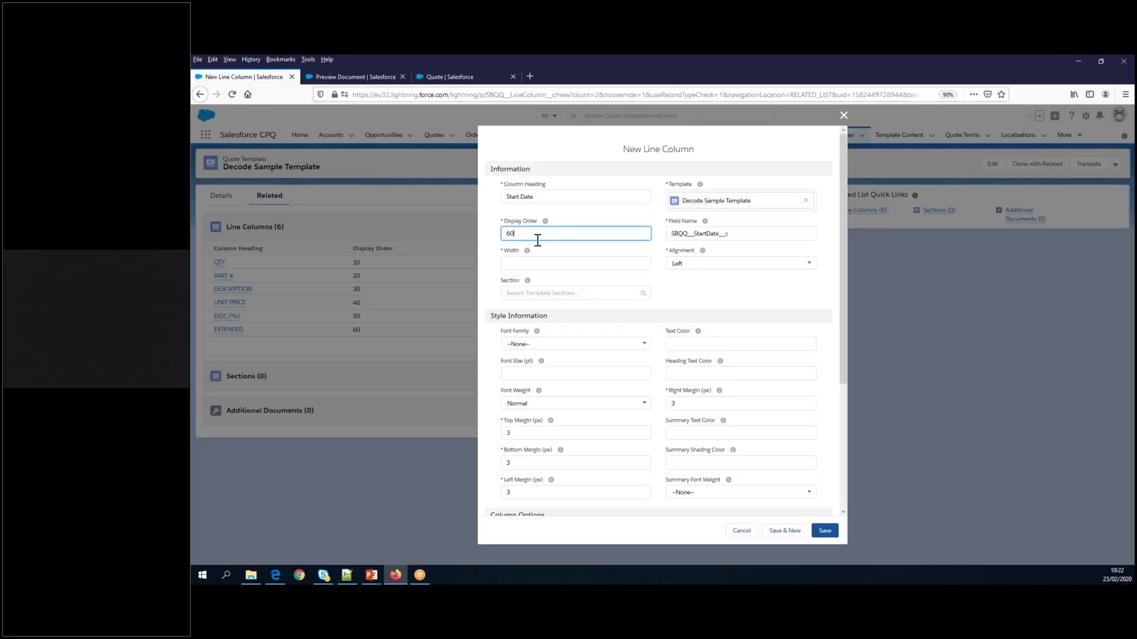
Set the new line column's width to 10, look over its column options, and save it.
{"action": "left_click", "coordinate": [539, 264]}
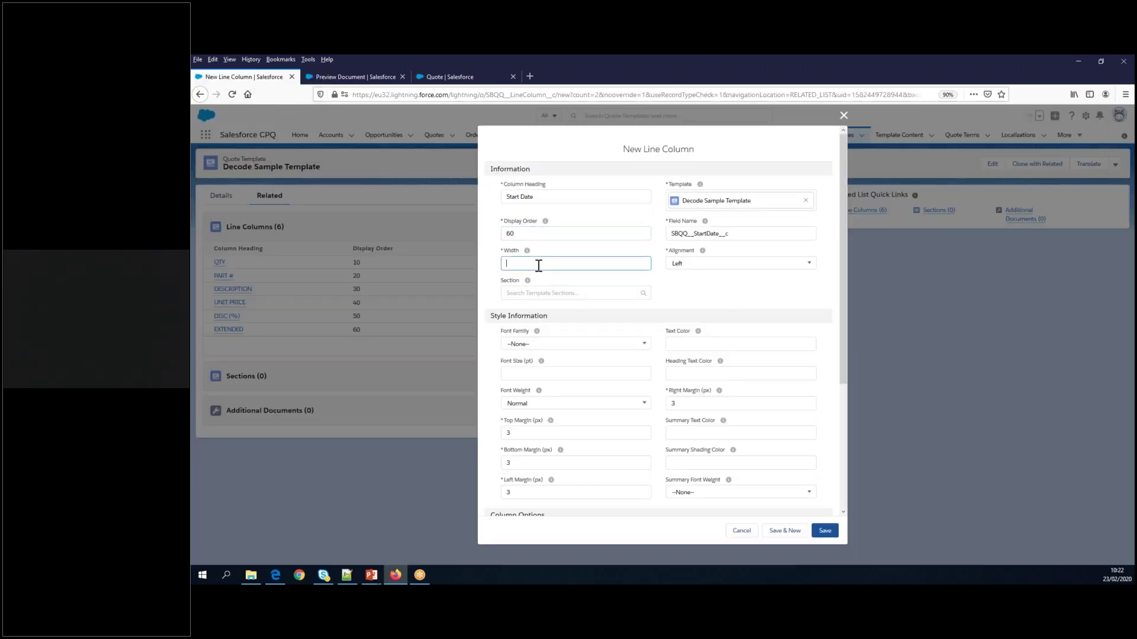
{"action": "type", "text": "1"}
{"action": "scroll", "coordinate": [629, 463], "scroll_direction": "down", "scroll_amount": 5}
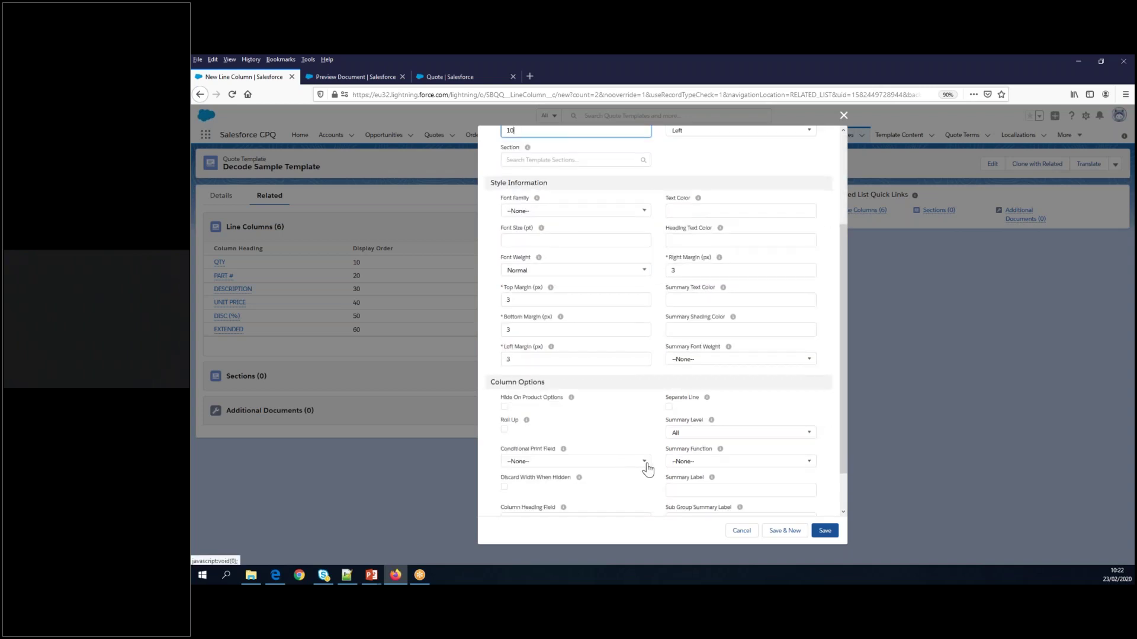
{"action": "scroll", "coordinate": [648, 469], "scroll_direction": "down", "scroll_amount": 2}
{"action": "left_click", "coordinate": [825, 531]}
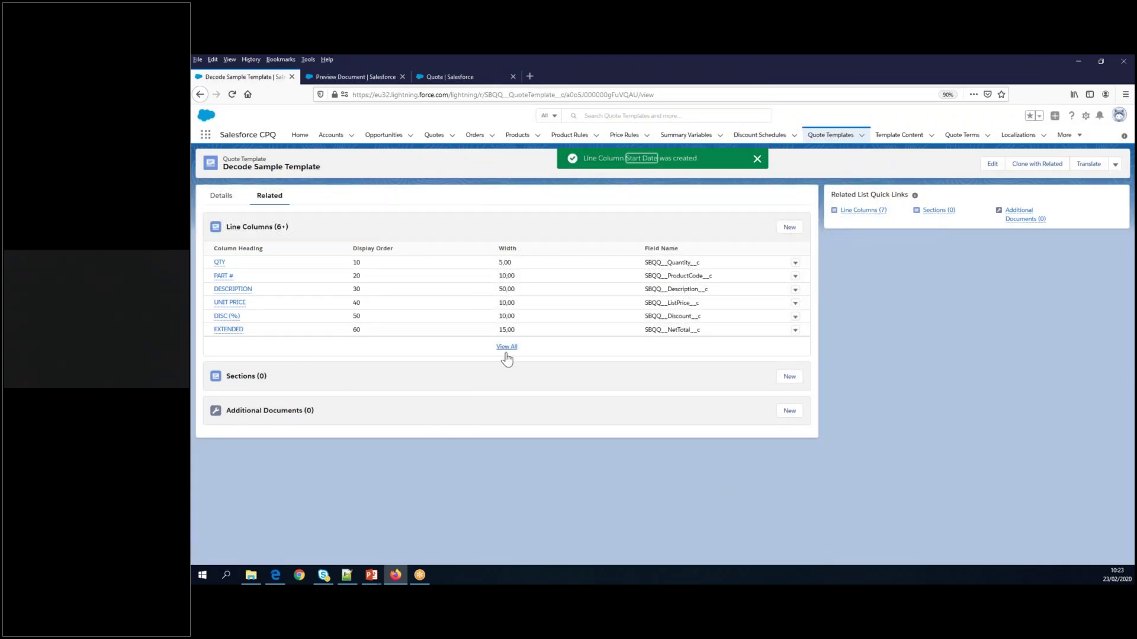
Set the EXTENDED line column's display order to 70 and save it.
{"action": "left_click", "coordinate": [794, 331]}
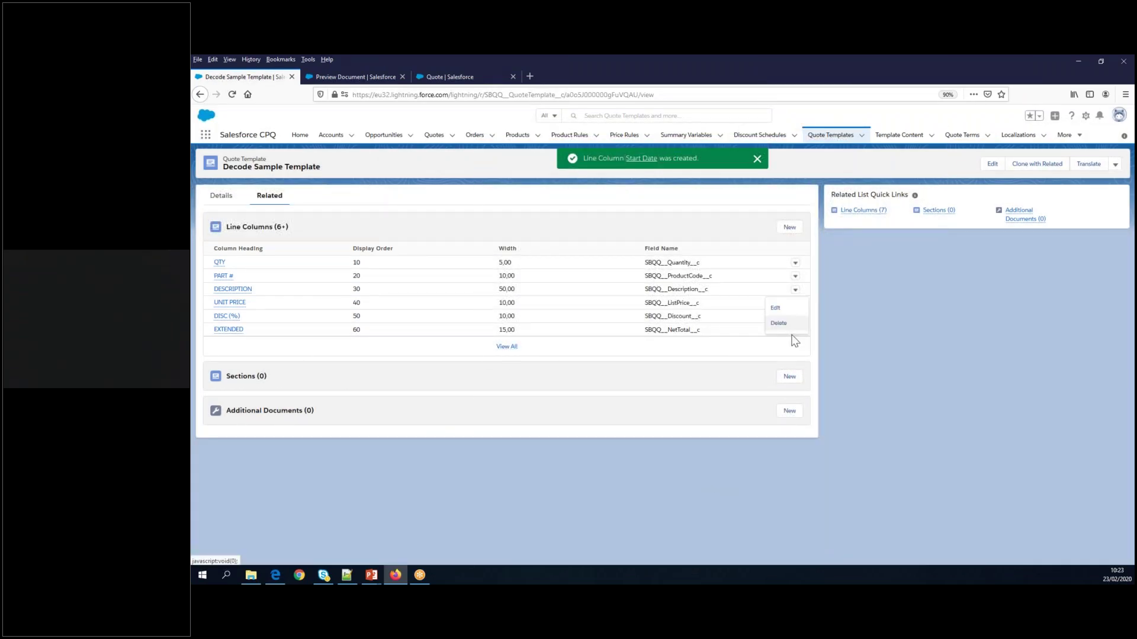
{"action": "left_click", "coordinate": [775, 309]}
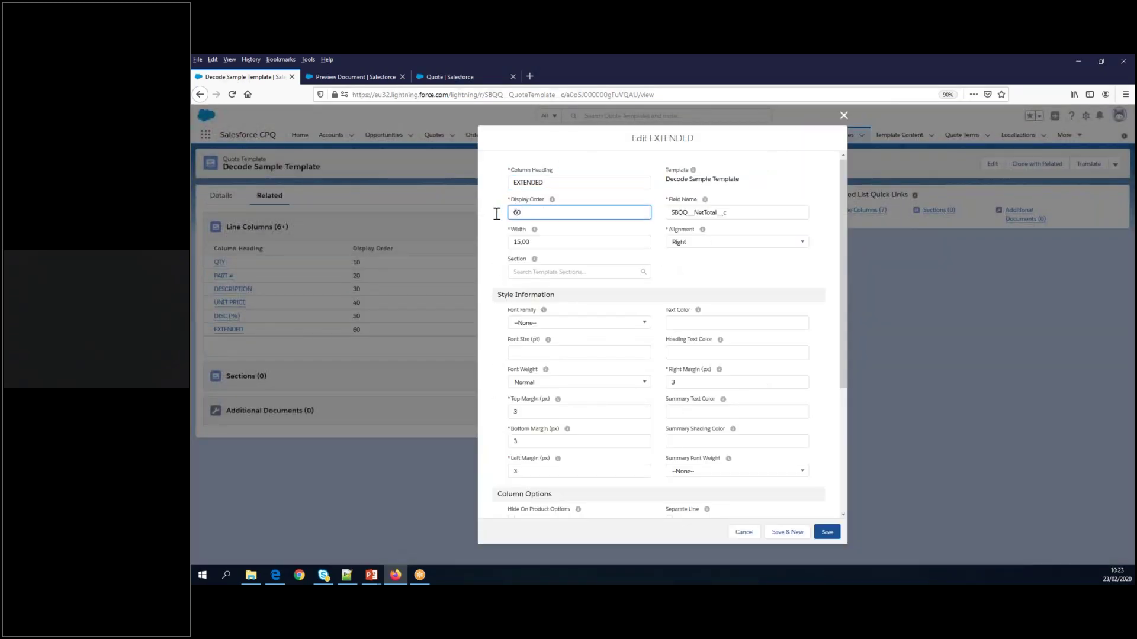
{"action": "key", "text": "Delete"}
{"action": "type", "text": "7"}
{"action": "left_click", "coordinate": [827, 533]}
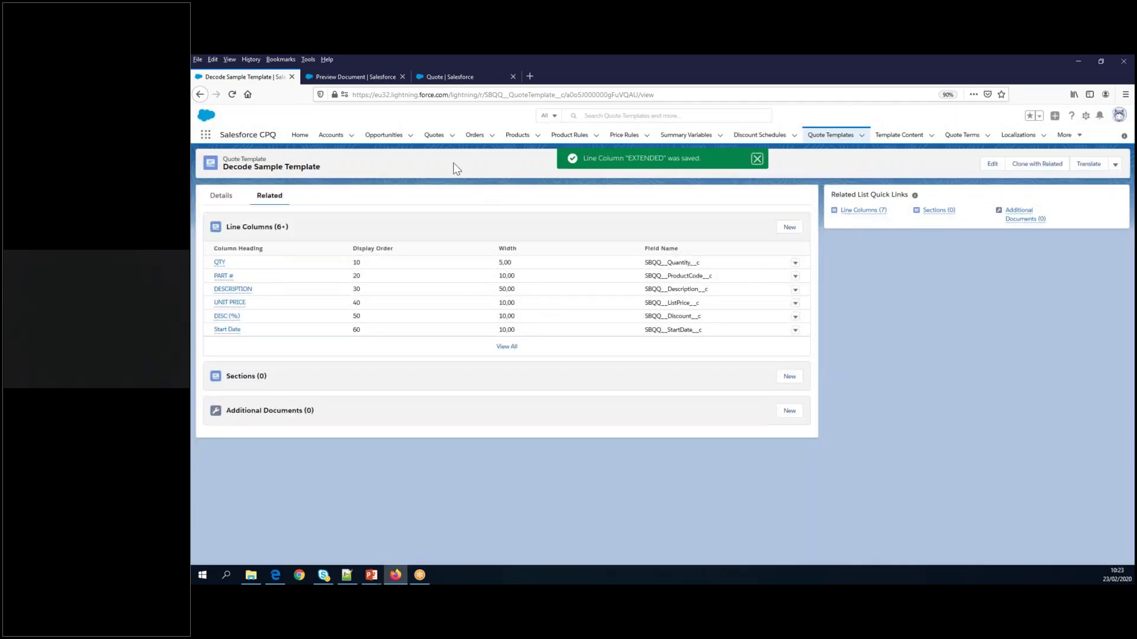
Regenerate the quote preview with Decode Sample Template and examine the line item table with the Start Date column.
{"action": "left_click", "coordinate": [328, 74]}
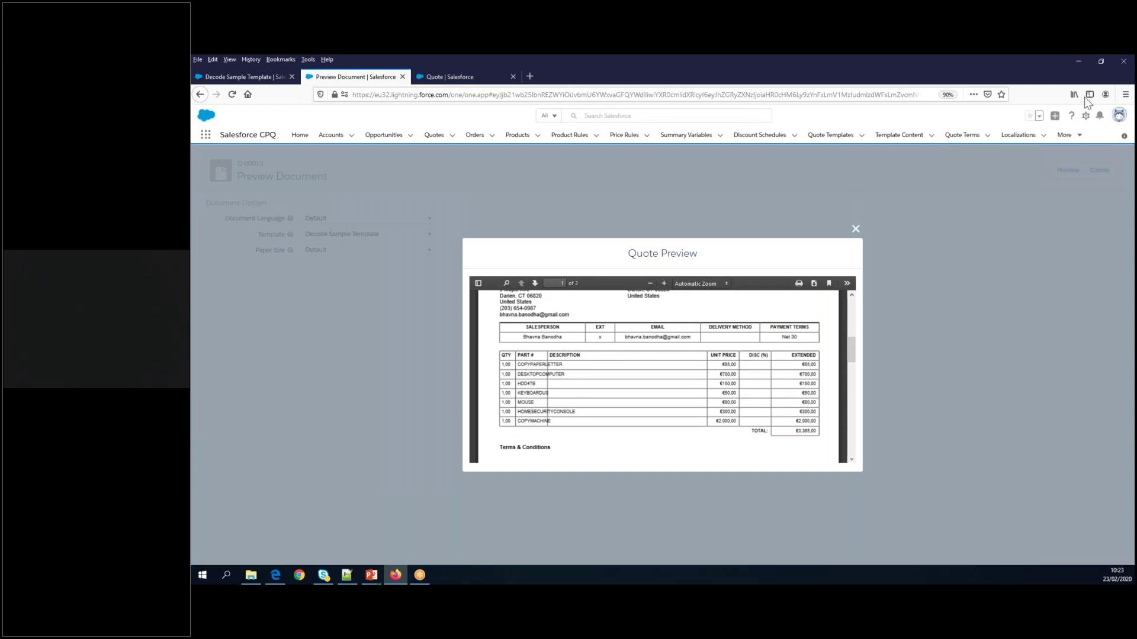
{"action": "left_click", "coordinate": [855, 229]}
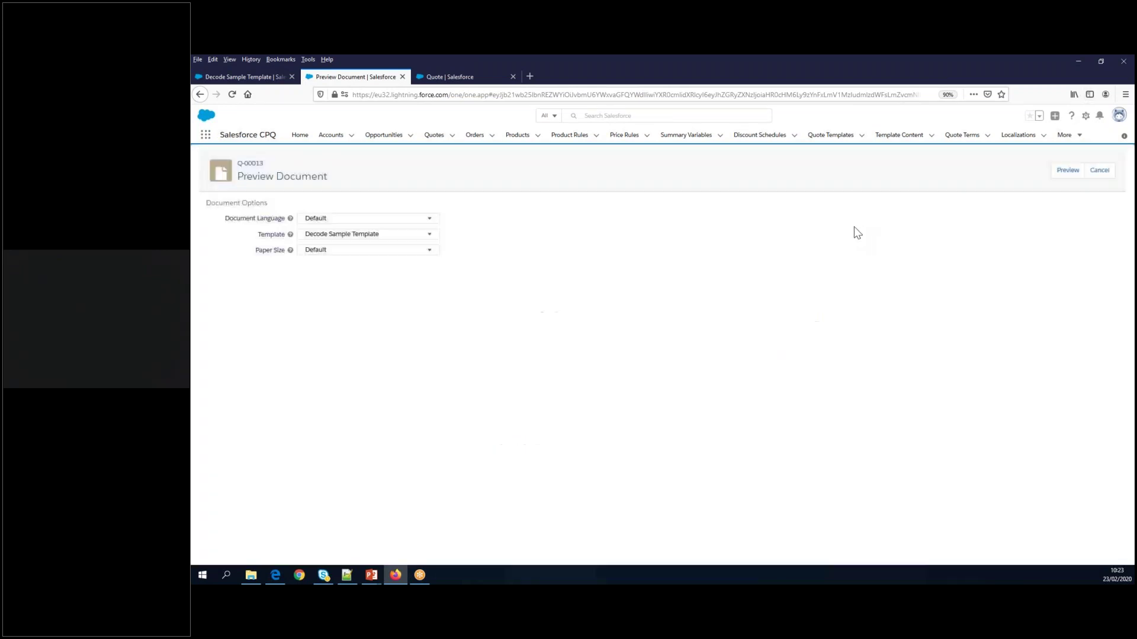
{"action": "left_click", "coordinate": [1068, 172]}
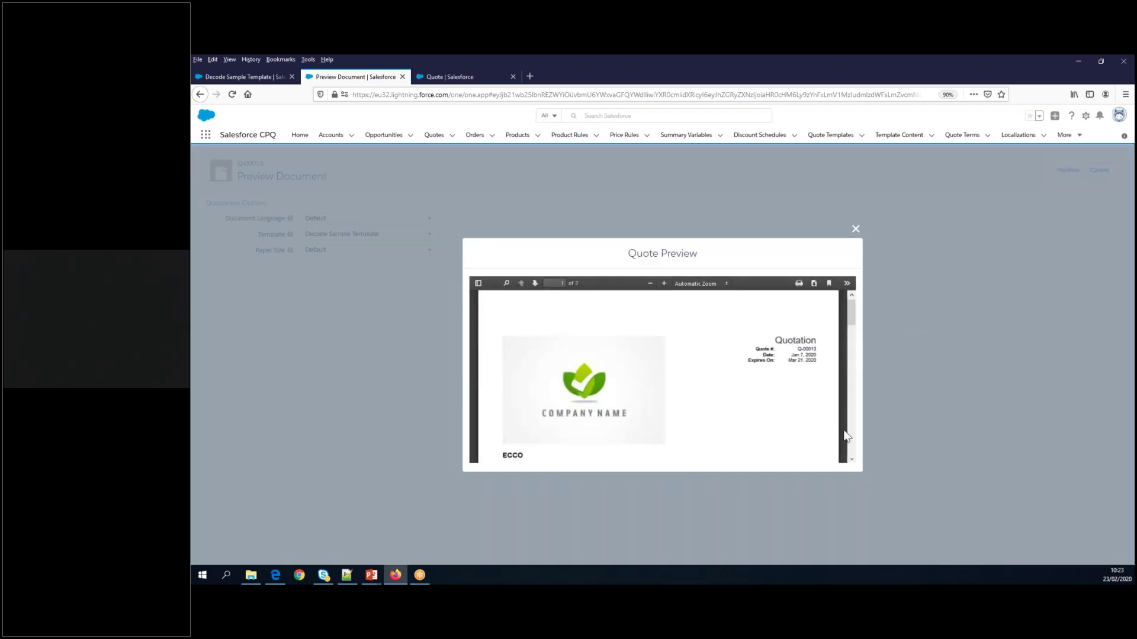
{"action": "scroll", "coordinate": [802, 422], "scroll_direction": "down", "scroll_amount": 5}
{"action": "scroll", "coordinate": [799, 416], "scroll_direction": "up", "scroll_amount": 6}
{"action": "scroll", "coordinate": [805, 408], "scroll_direction": "down", "scroll_amount": 1}
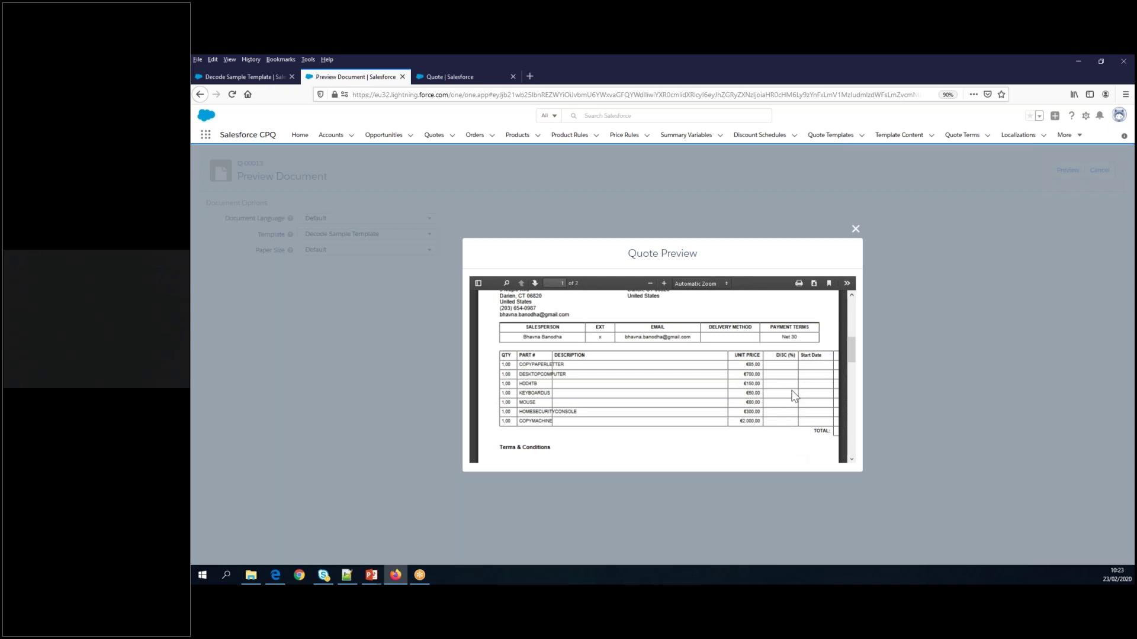
Open the template's full line column list, set the DESCRIPTION column's width to 35, and save it.
{"action": "left_click", "coordinate": [251, 81]}
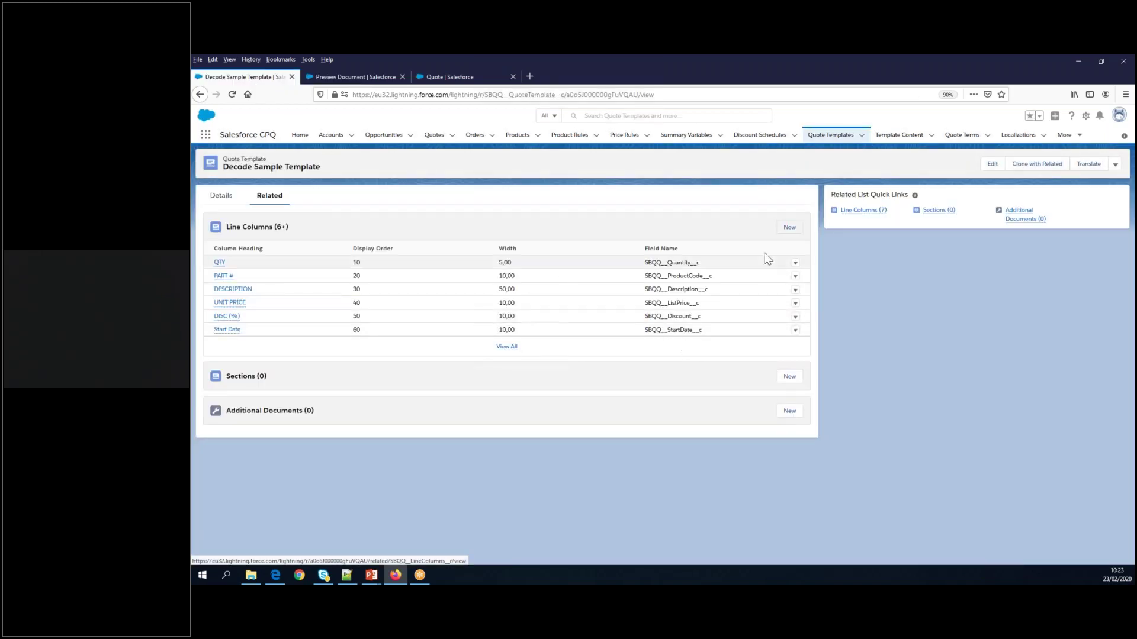
{"action": "left_click", "coordinate": [507, 347]}
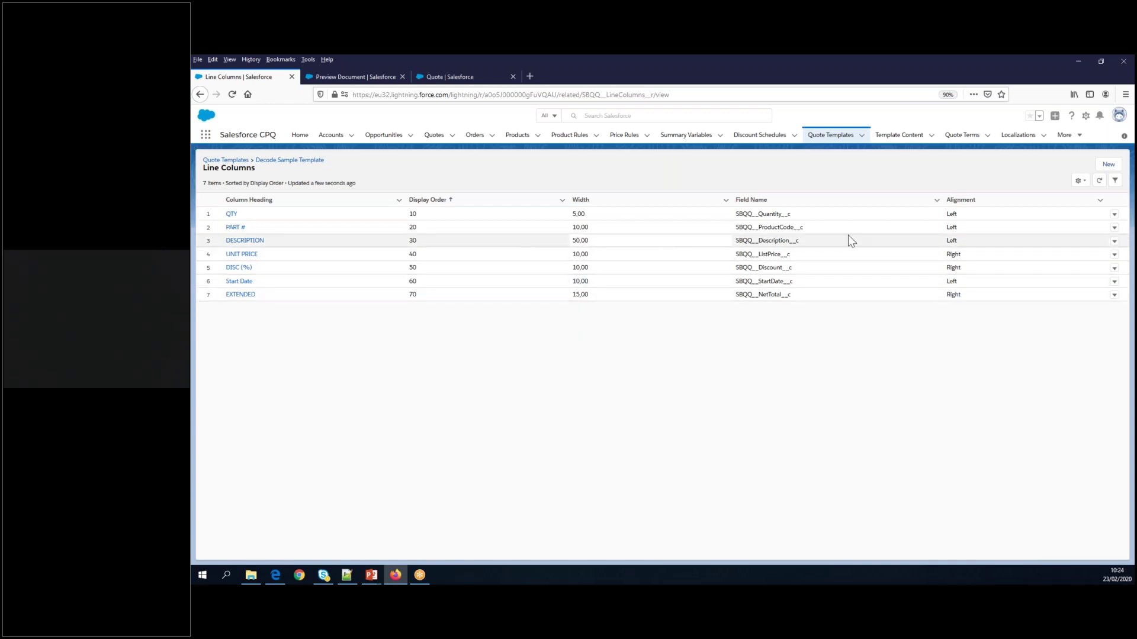
{"action": "left_click", "coordinate": [1114, 242]}
{"action": "left_click", "coordinate": [1077, 269]}
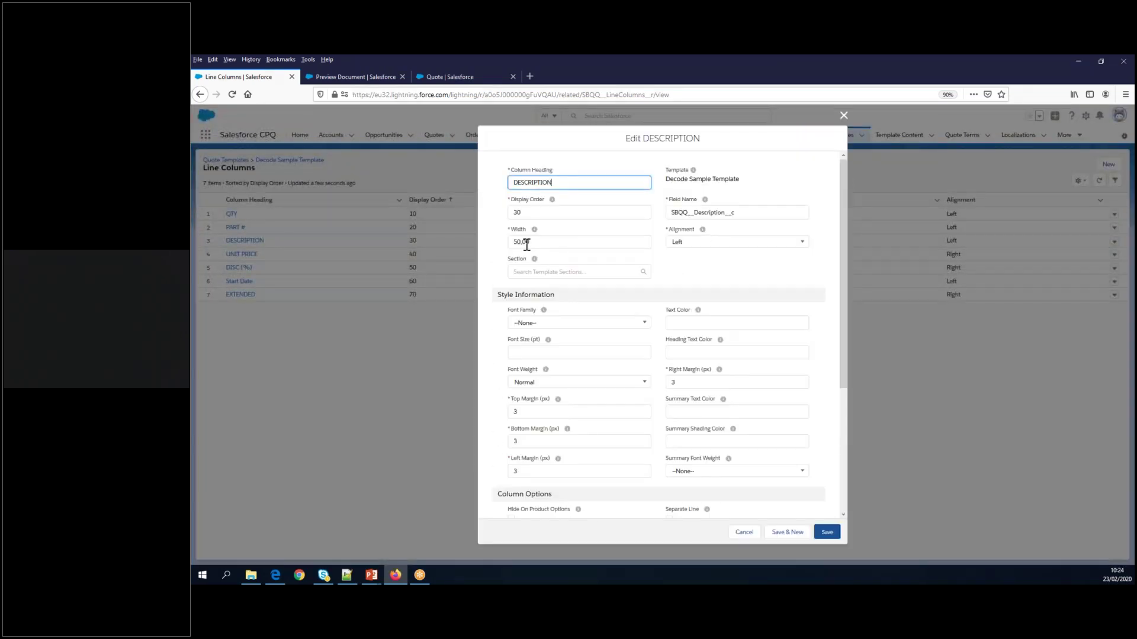
{"action": "left_click", "coordinate": [506, 242]}
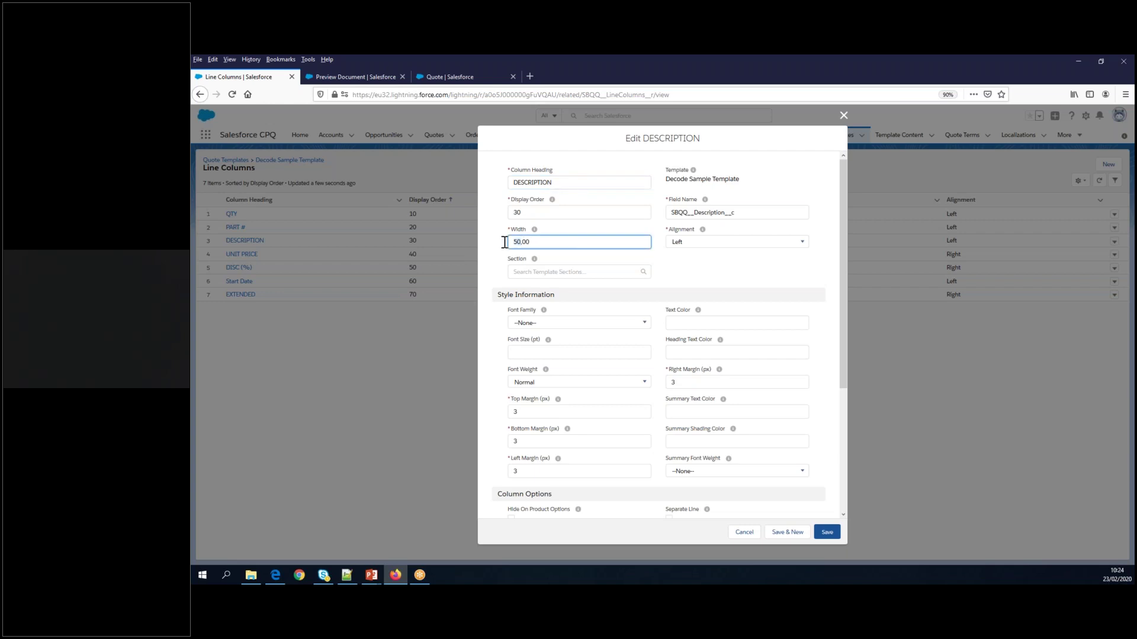
{"action": "key", "text": "Delete"}
{"action": "key", "text": "Delete"}
{"action": "type", "text": "35"}
{"action": "left_click", "coordinate": [828, 534]}
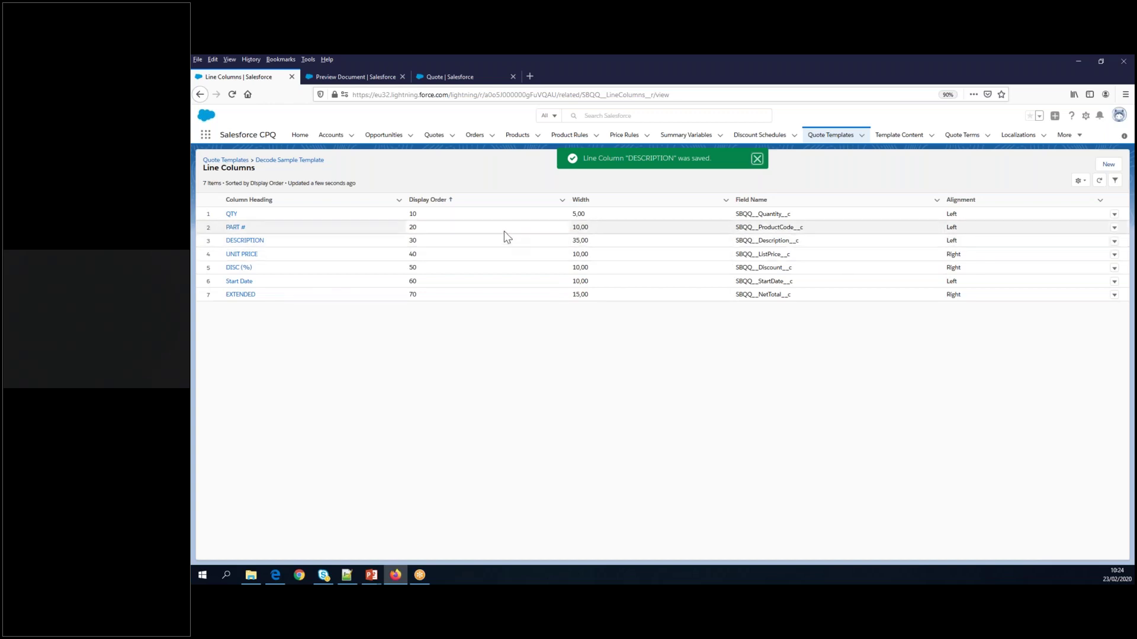
Set the PART # line column's width to 15 and save it.
{"action": "left_click", "coordinate": [1114, 228]}
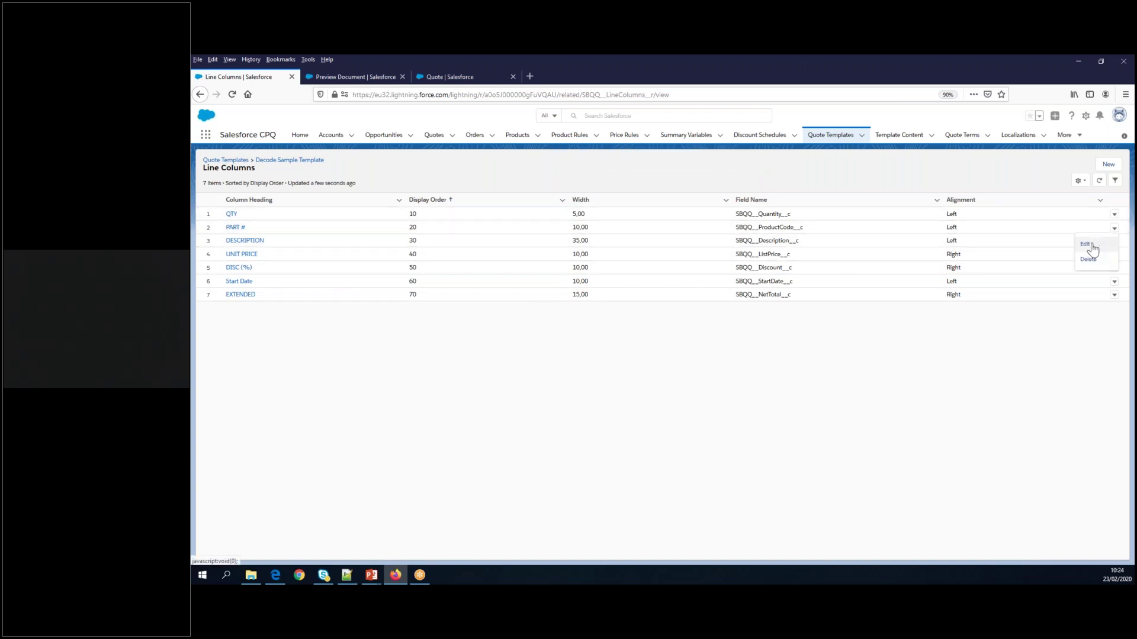
{"action": "left_click", "coordinate": [1092, 246]}
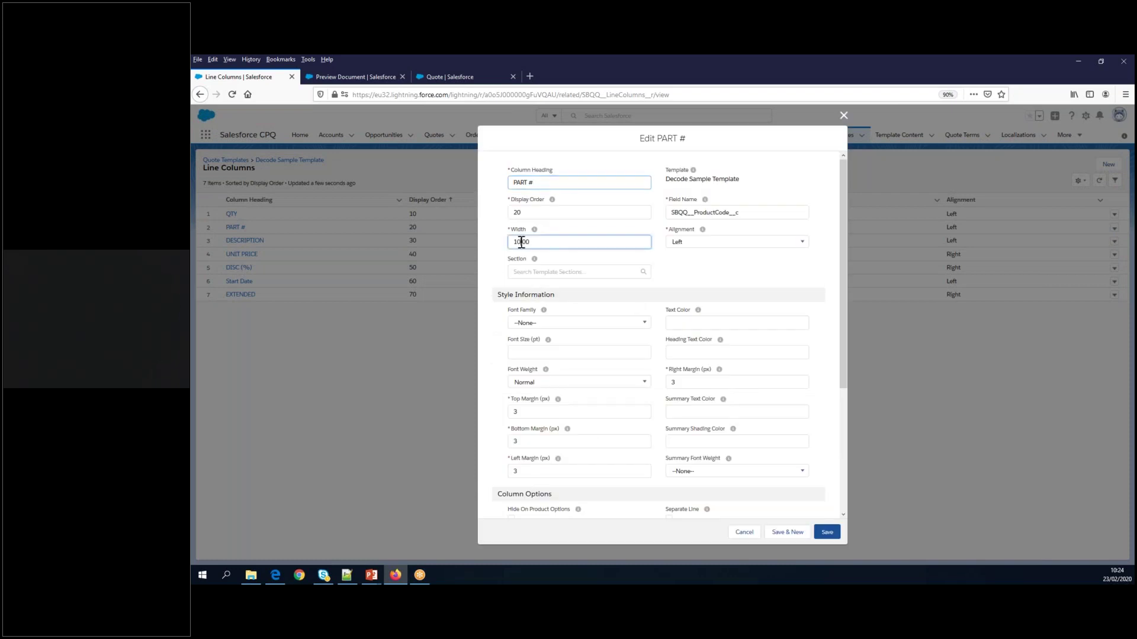
{"action": "left_click", "coordinate": [521, 242]}
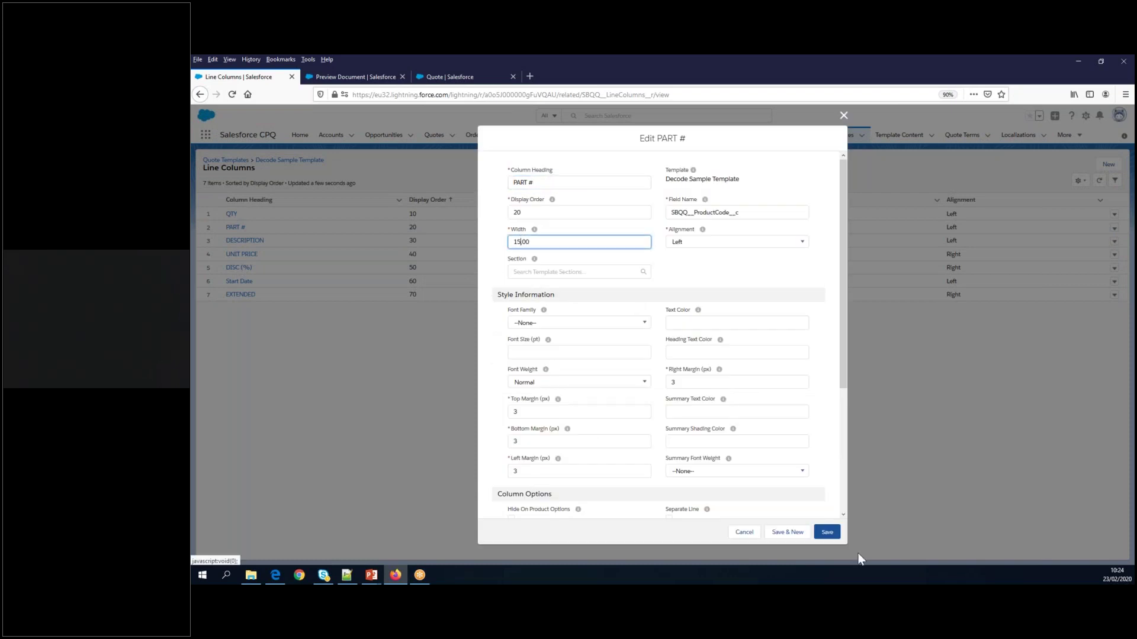
{"action": "type", "text": "5"}
{"action": "left_click", "coordinate": [827, 533]}
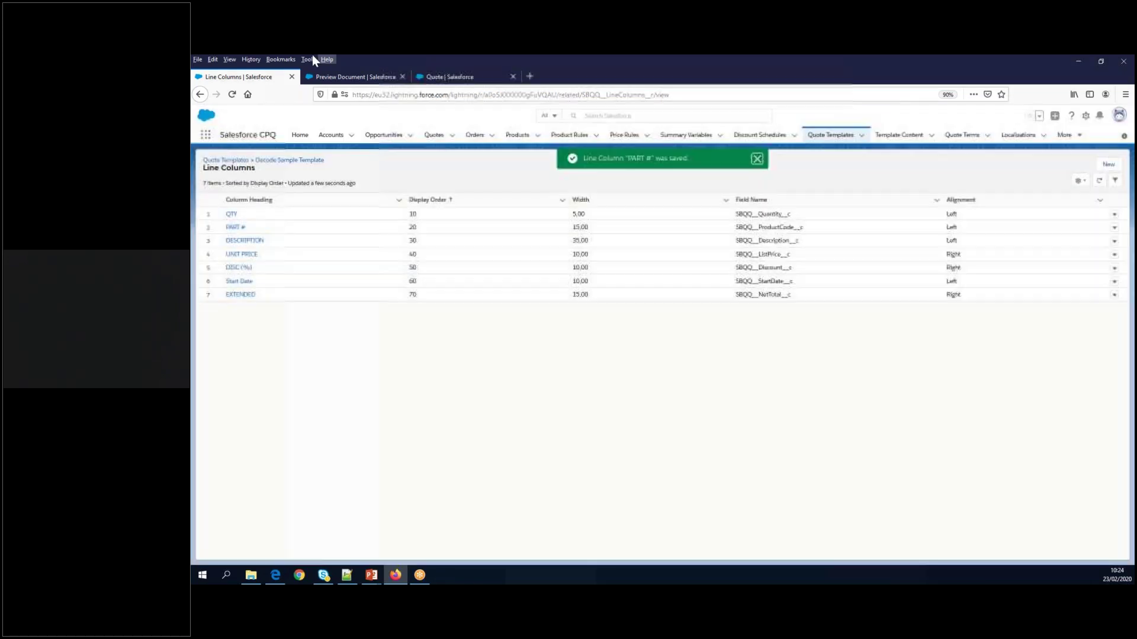
Generate a fresh quote preview, check how the line item columns fit the page, and close the preview.
{"action": "left_click", "coordinate": [350, 77]}
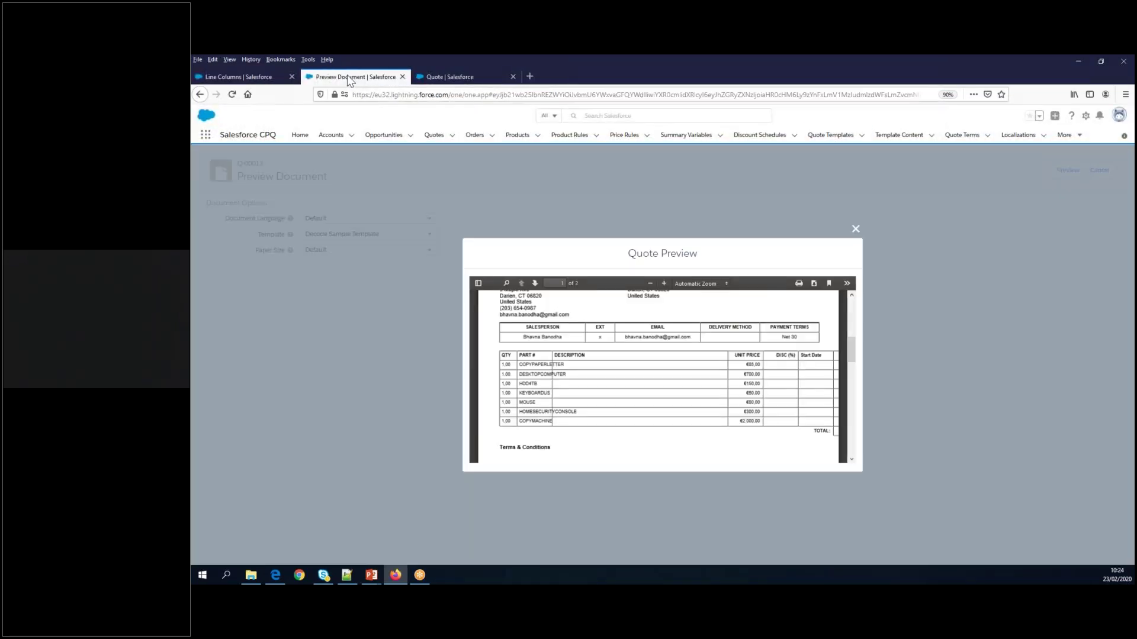
{"action": "left_click", "coordinate": [856, 228]}
{"action": "left_click", "coordinate": [1066, 172]}
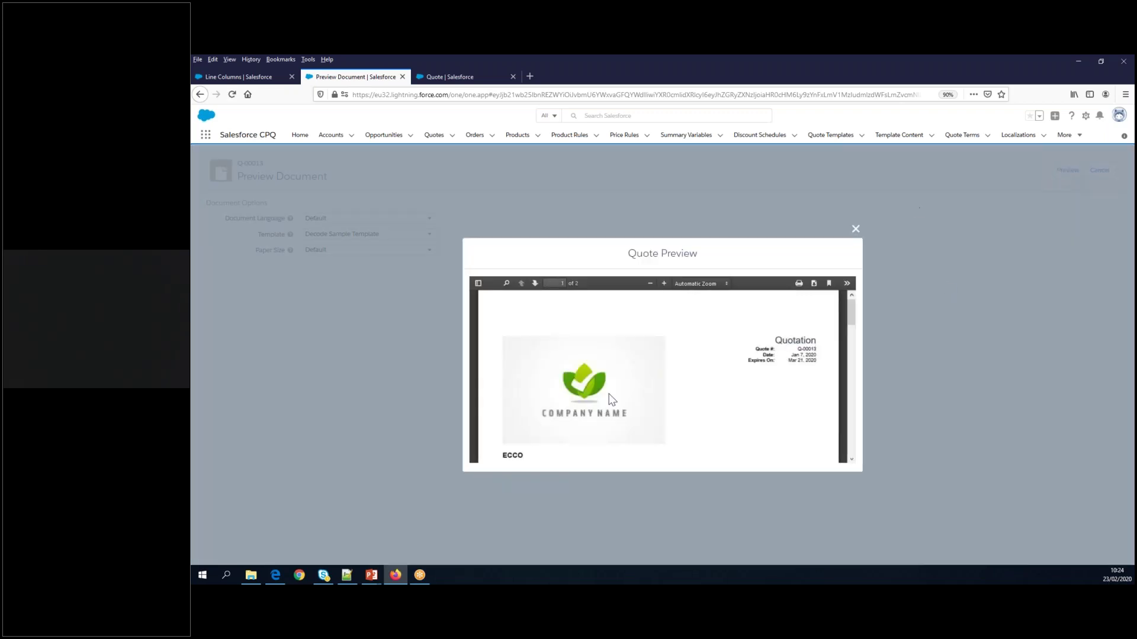
{"action": "scroll", "coordinate": [690, 373], "scroll_direction": "down", "scroll_amount": 10}
{"action": "scroll", "coordinate": [691, 373], "scroll_direction": "up", "scroll_amount": 4}
{"action": "scroll", "coordinate": [690, 373], "scroll_direction": "up", "scroll_amount": 3}
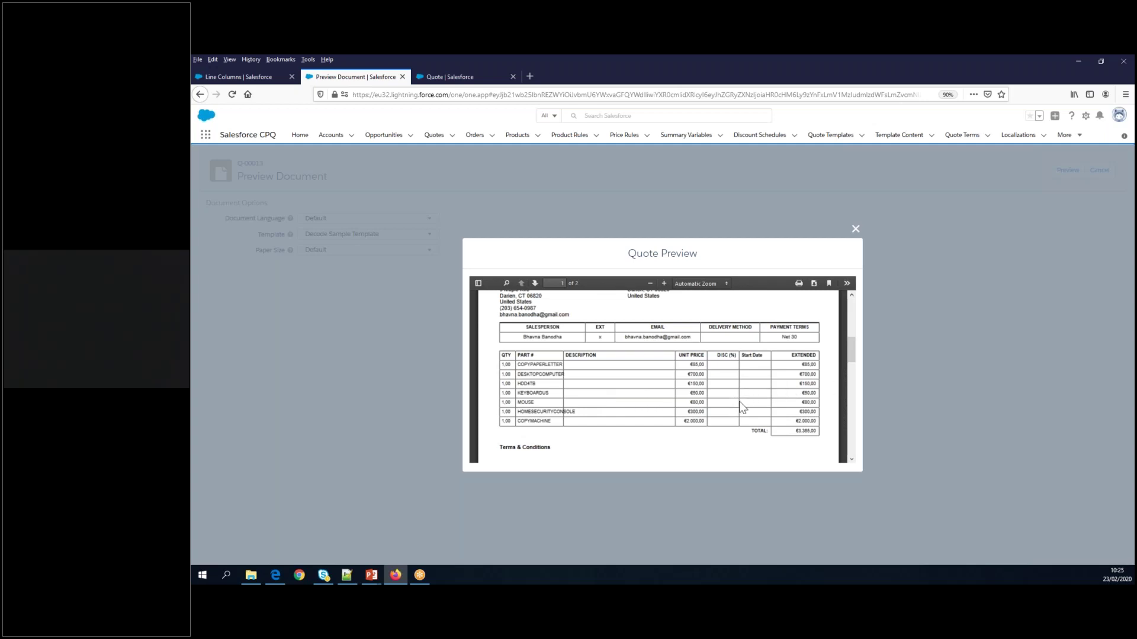
{"action": "left_click", "coordinate": [854, 227]}
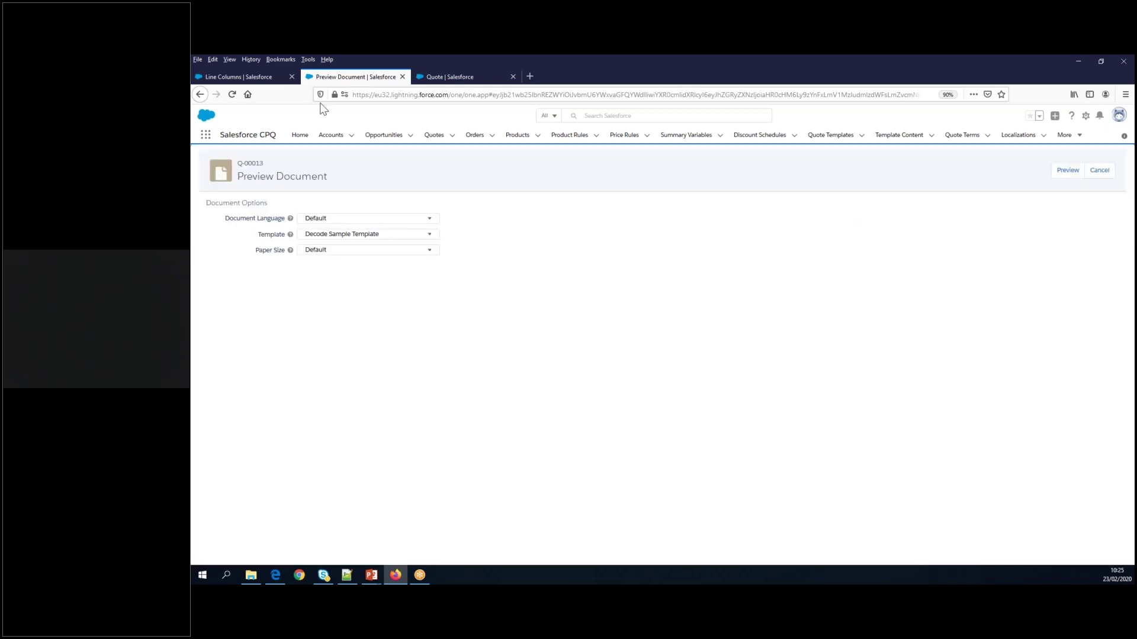
Return to the Decode Sample Template record's related lists and open the Template Content list in a new browser tab.
{"action": "left_click", "coordinate": [249, 82]}
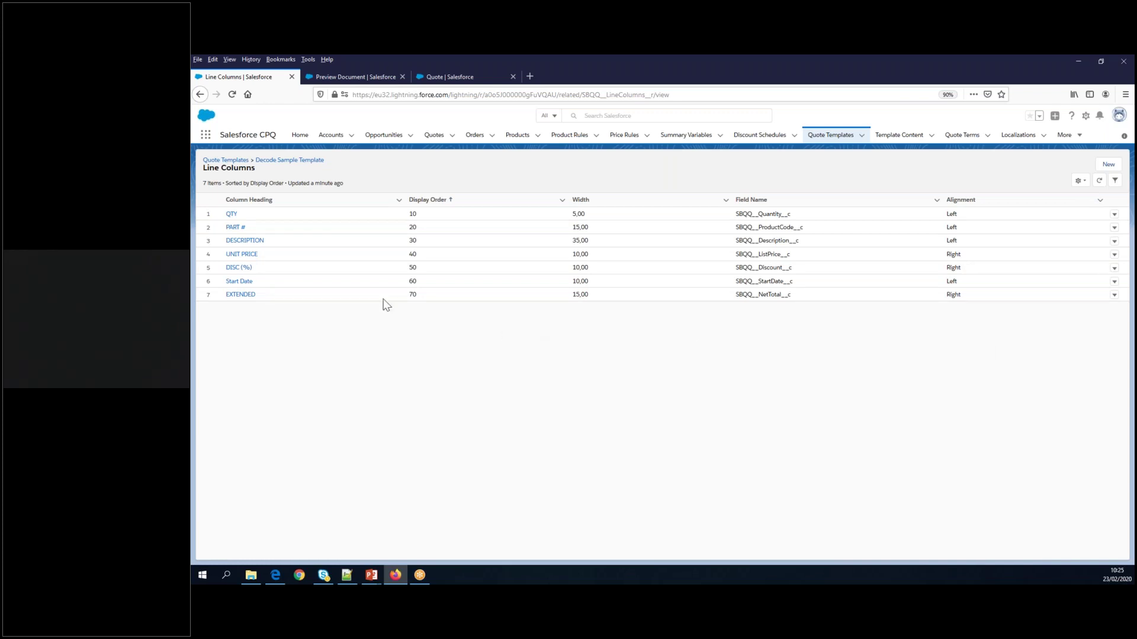
{"action": "left_click", "coordinate": [279, 161]}
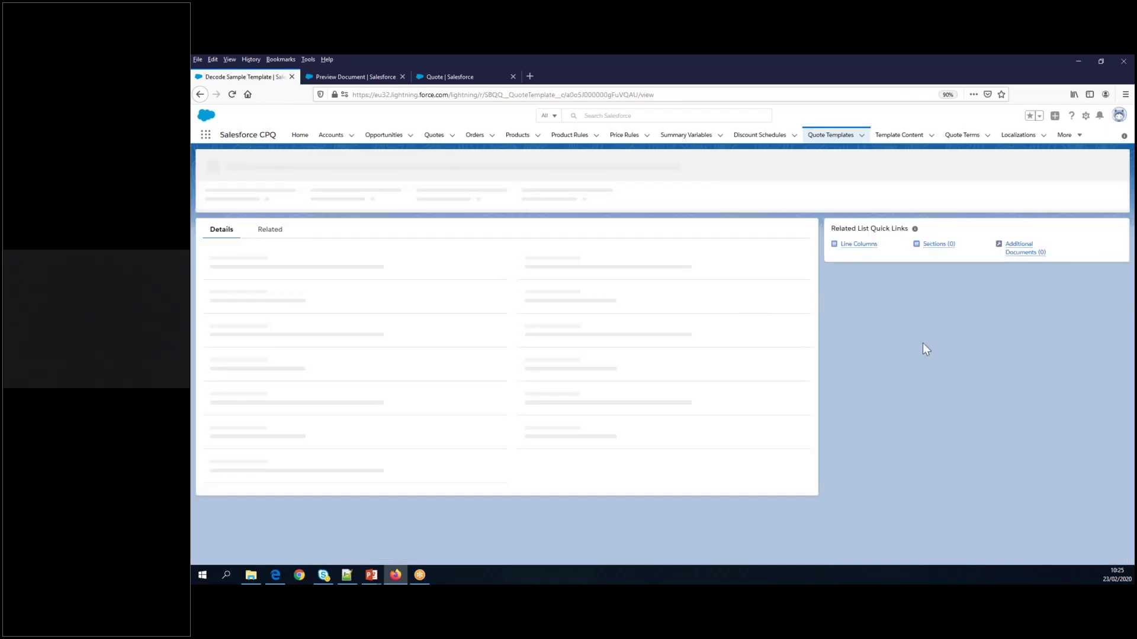
{"action": "left_click", "coordinate": [269, 199]}
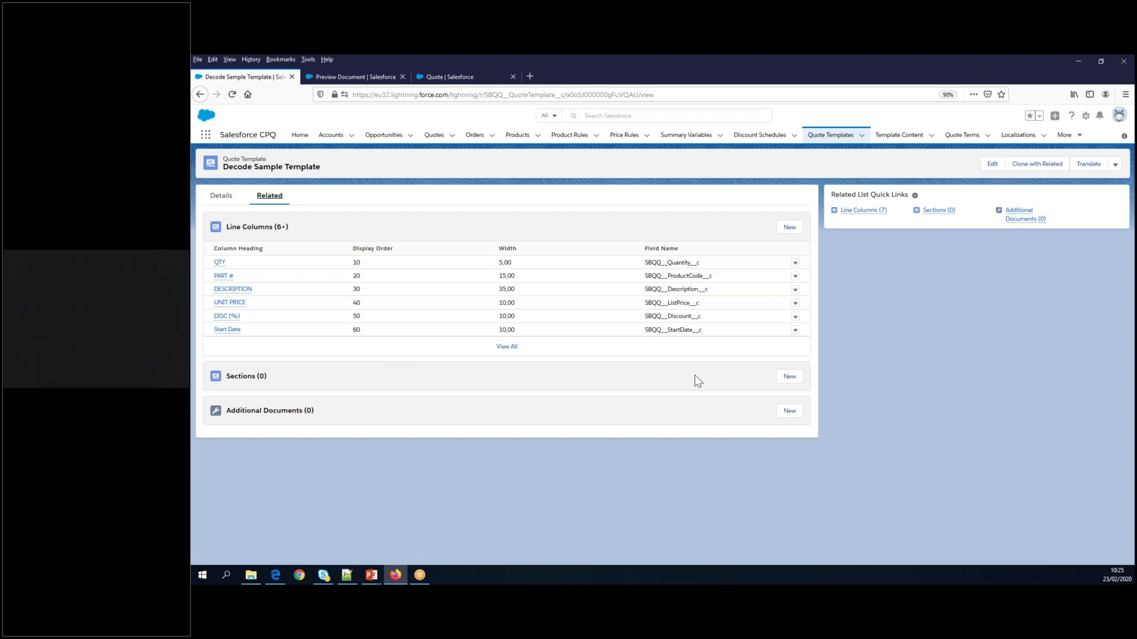
{"action": "right_click", "coordinate": [908, 142]}
{"action": "left_click", "coordinate": [935, 146]}
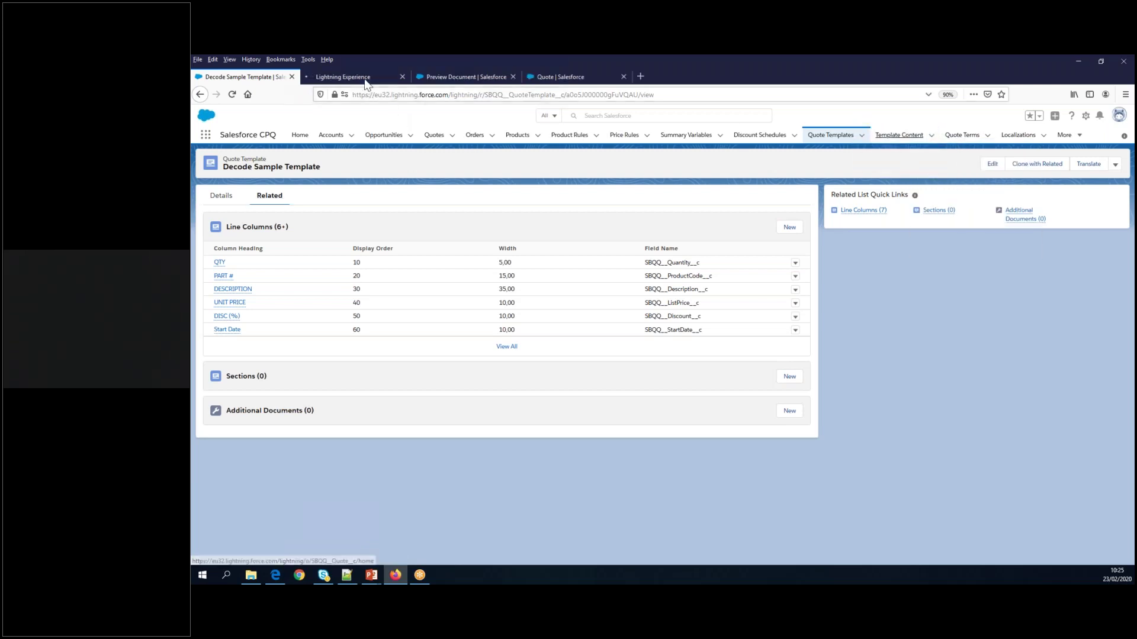
{"action": "left_click", "coordinate": [366, 80]}
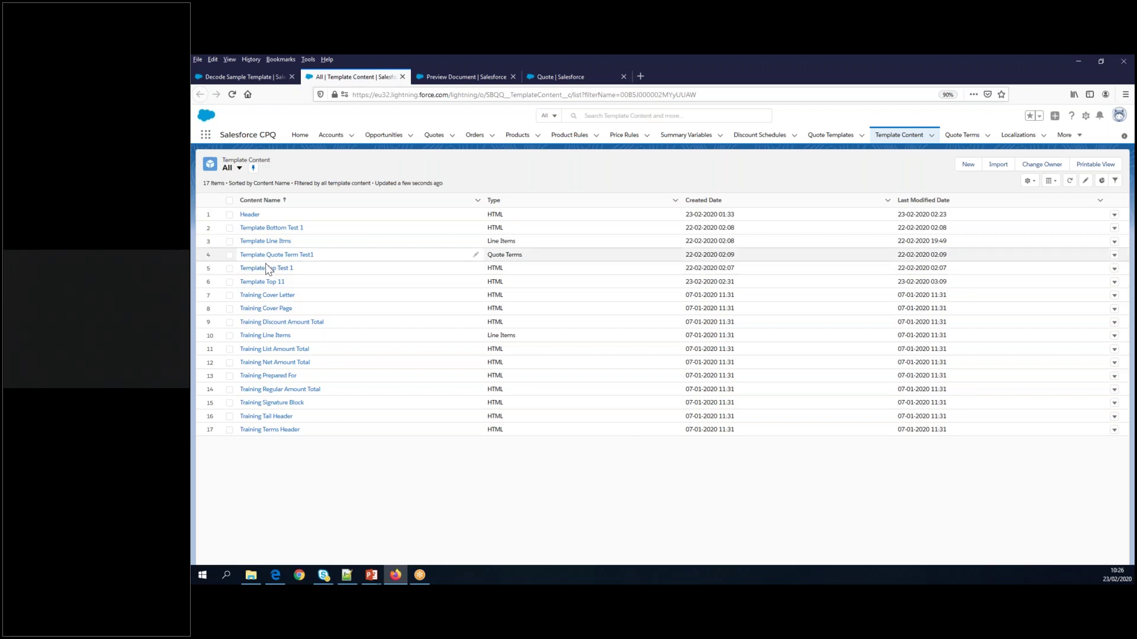
Start a new template content record of type Template Top.
{"action": "left_click", "coordinate": [969, 170]}
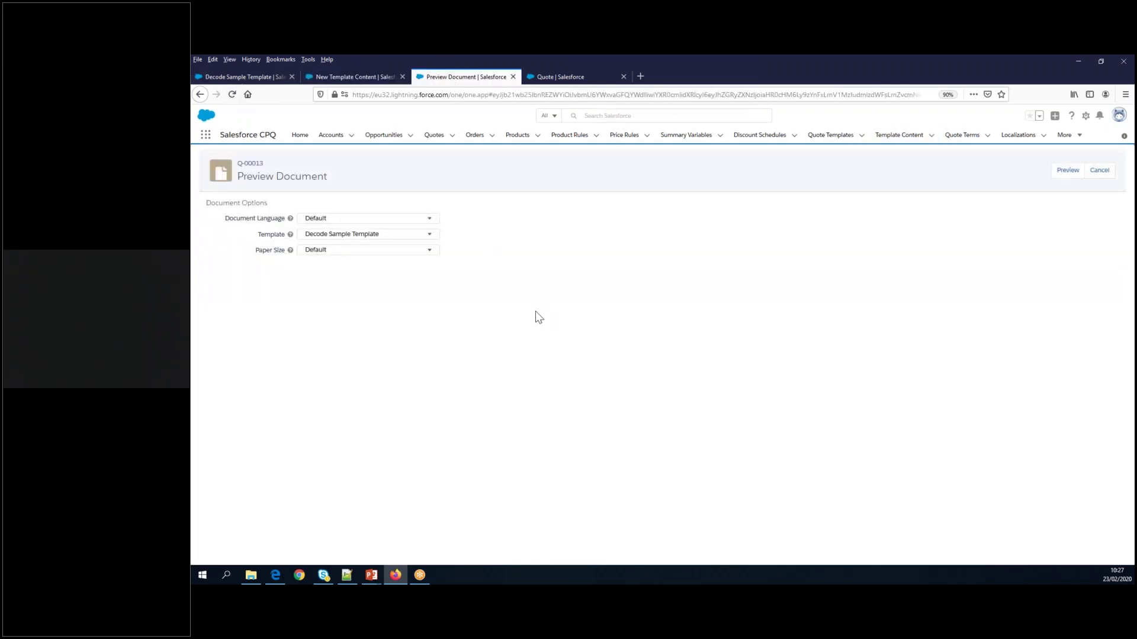
{"action": "left_click", "coordinate": [344, 74]}
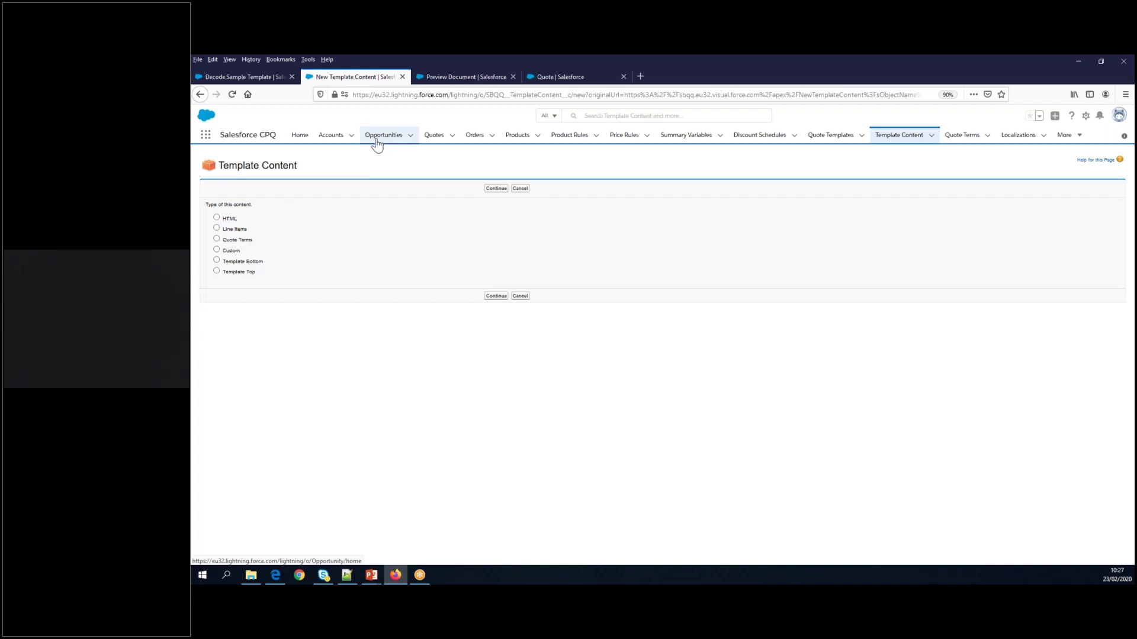
{"action": "left_click", "coordinate": [263, 77]}
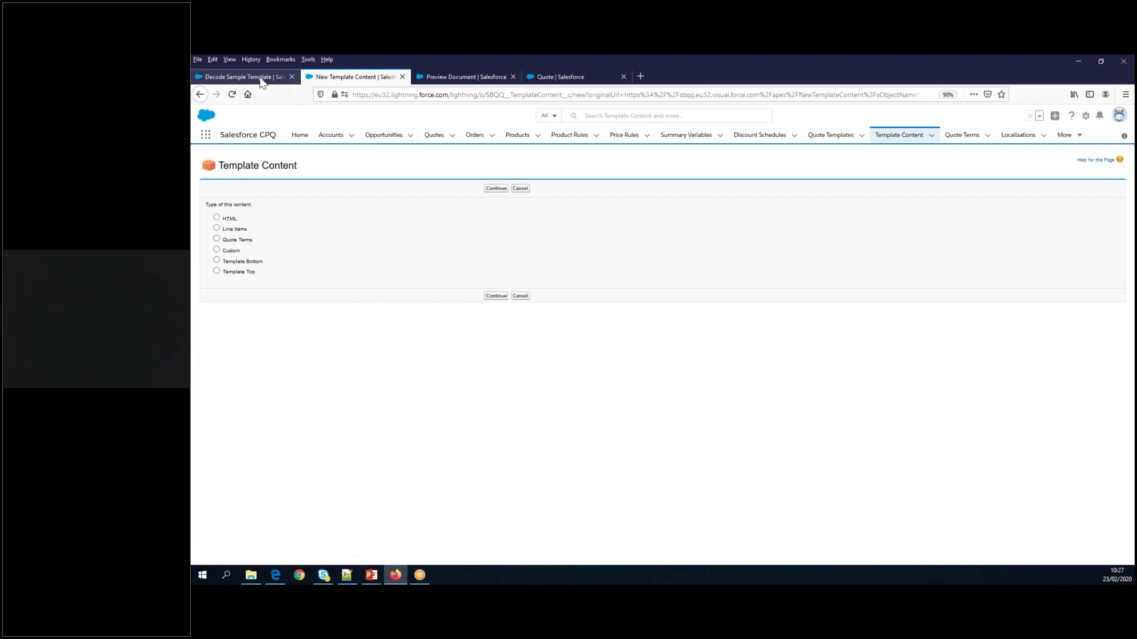
{"action": "left_click", "coordinate": [354, 77]}
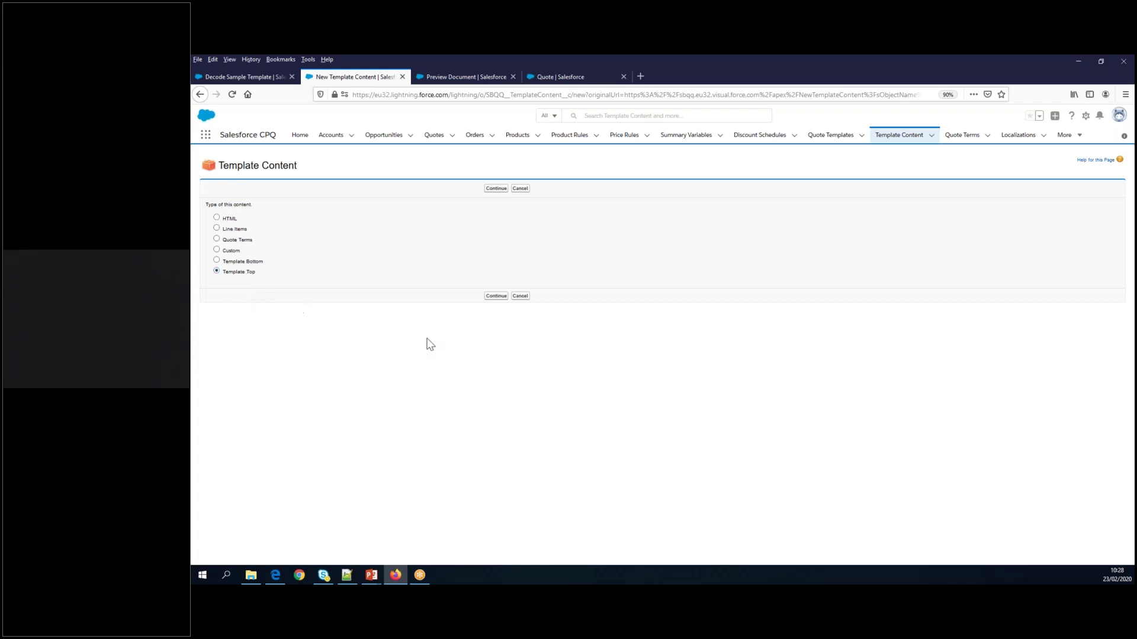
{"action": "left_click", "coordinate": [491, 300]}
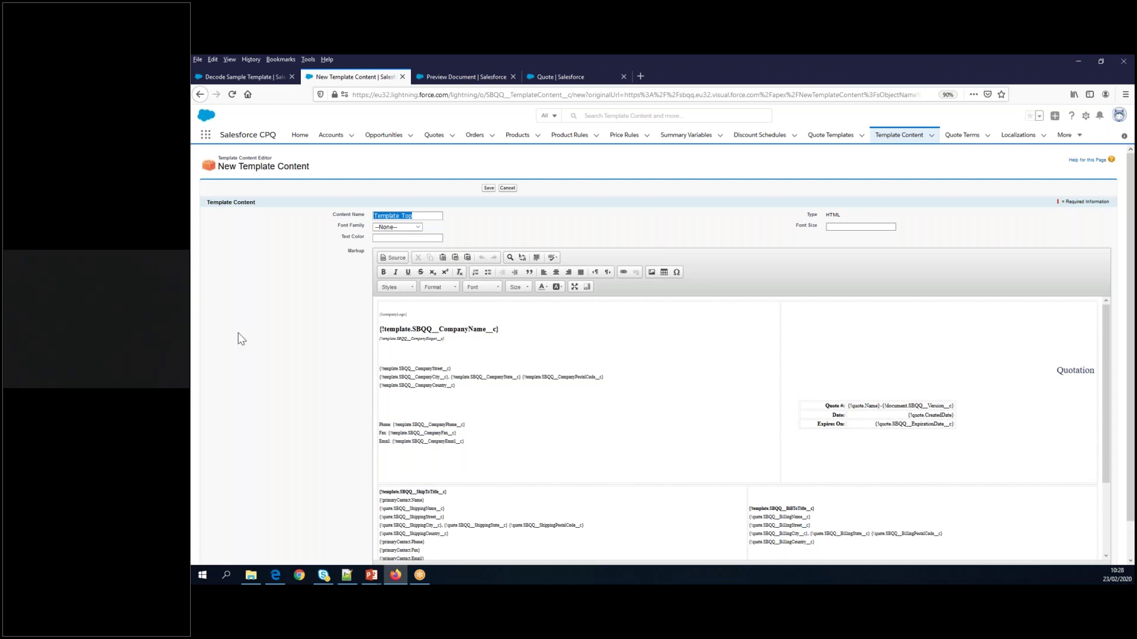
Look over the Template Top content's merge fields and layout, and show its markup as HTML source.
{"action": "scroll", "coordinate": [262, 331], "scroll_direction": "down", "scroll_amount": 1}
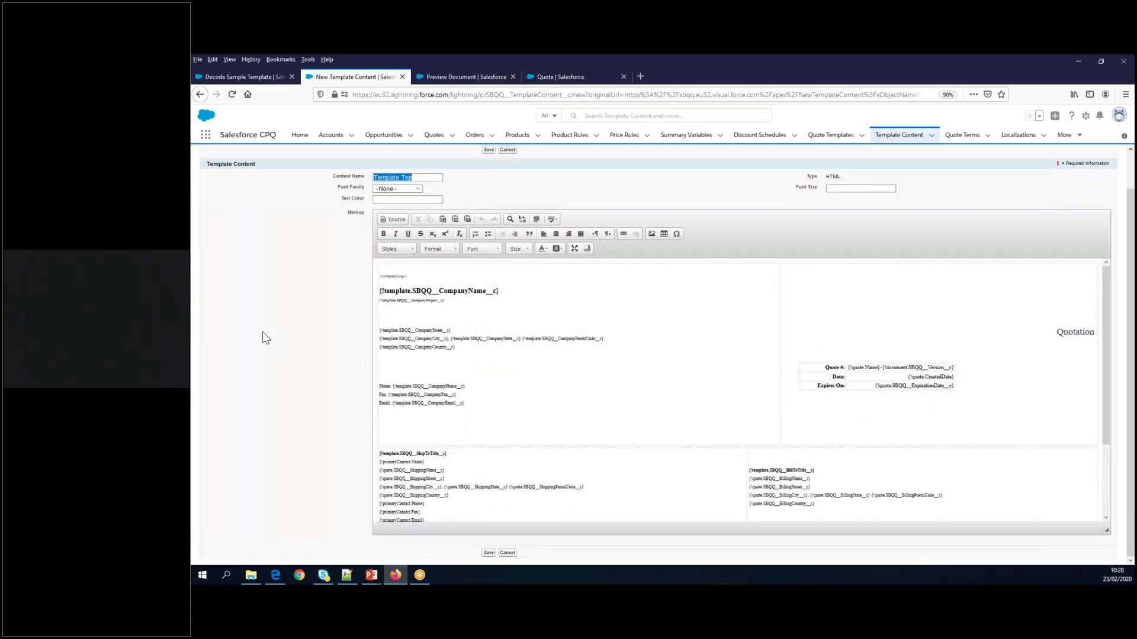
{"action": "scroll", "coordinate": [262, 332], "scroll_direction": "up", "scroll_amount": 1}
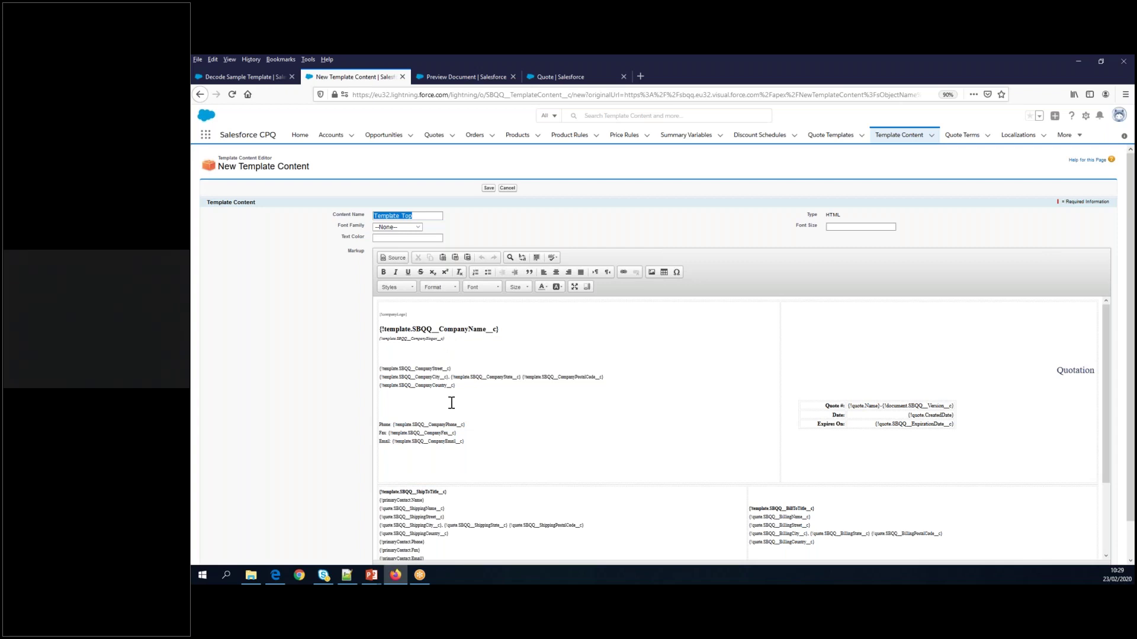
{"action": "scroll", "coordinate": [357, 454], "scroll_direction": "down", "scroll_amount": 1}
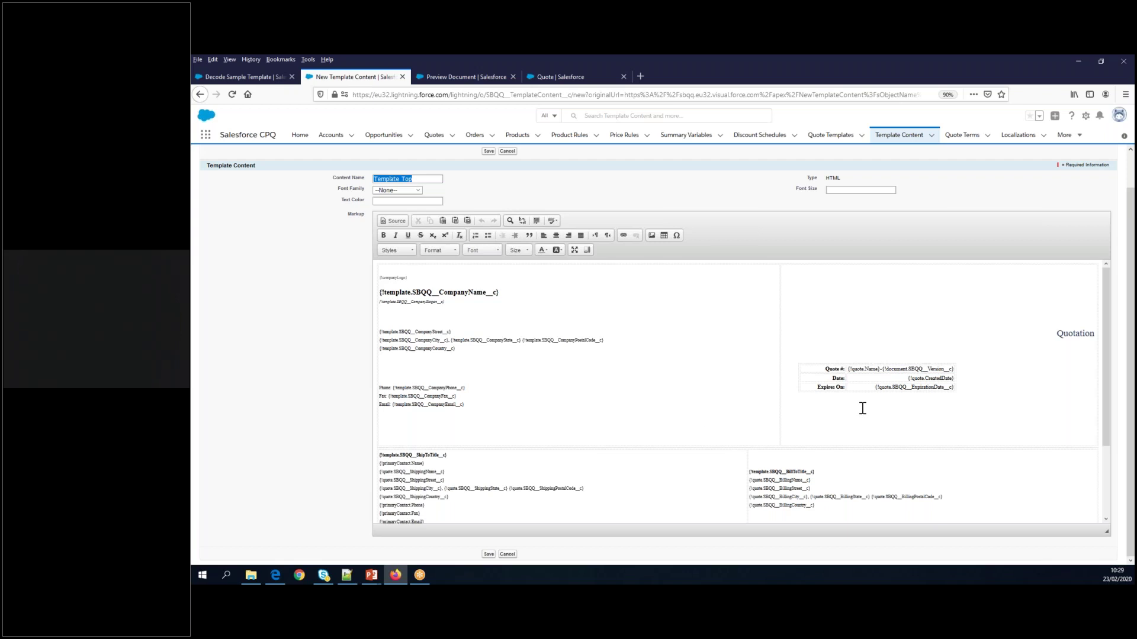
{"action": "left_click", "coordinate": [391, 415]}
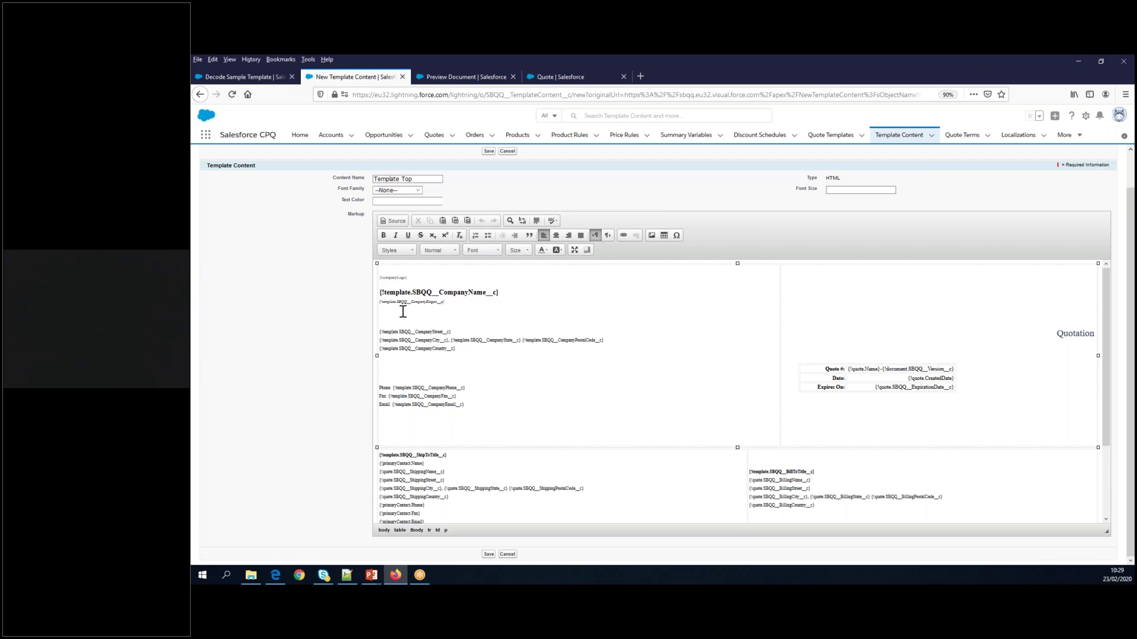
{"action": "left_click", "coordinate": [393, 221]}
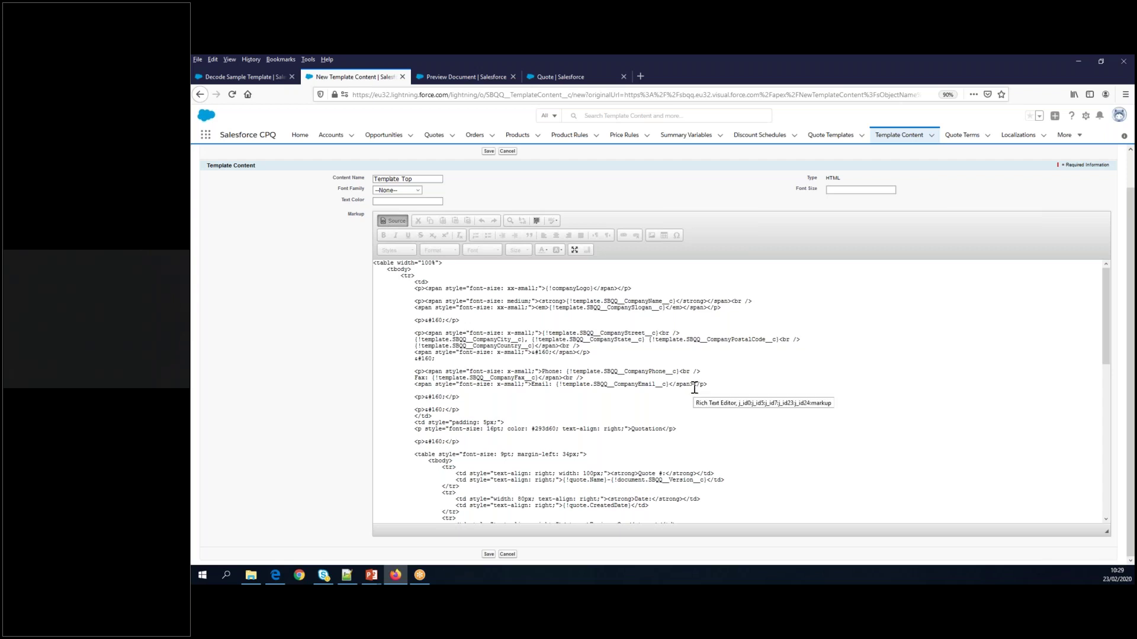
Read through the HTML source of the Template Top markup and return the editor to the formatted view.
{"action": "scroll", "coordinate": [705, 411], "scroll_direction": "down", "scroll_amount": 5}
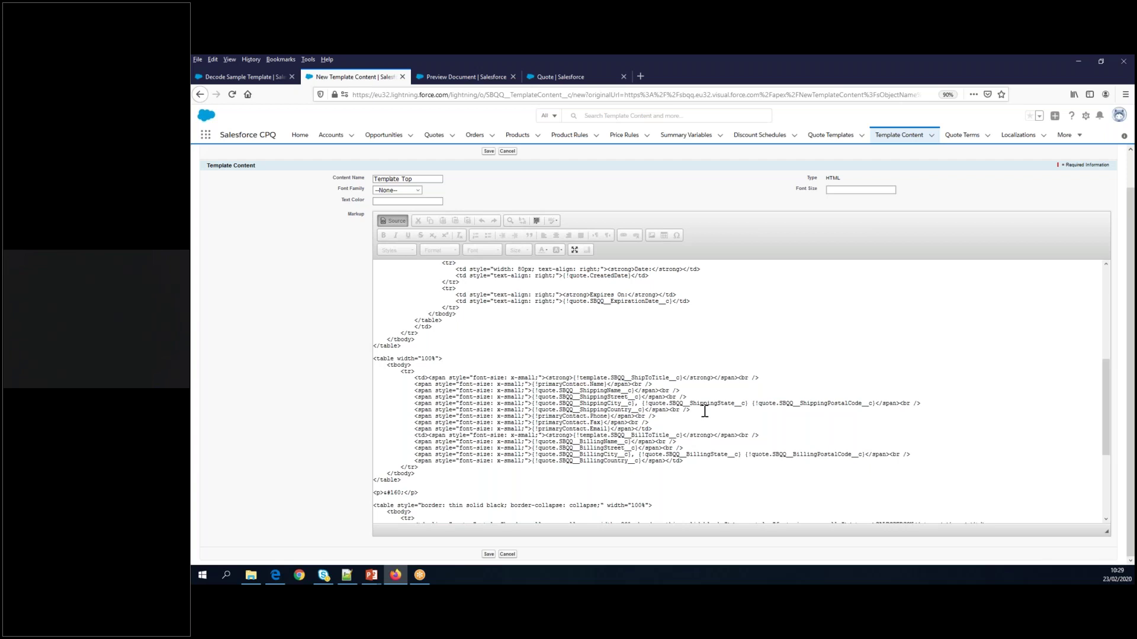
{"action": "scroll", "coordinate": [705, 411], "scroll_direction": "up", "scroll_amount": 10}
{"action": "left_click", "coordinate": [388, 219]}
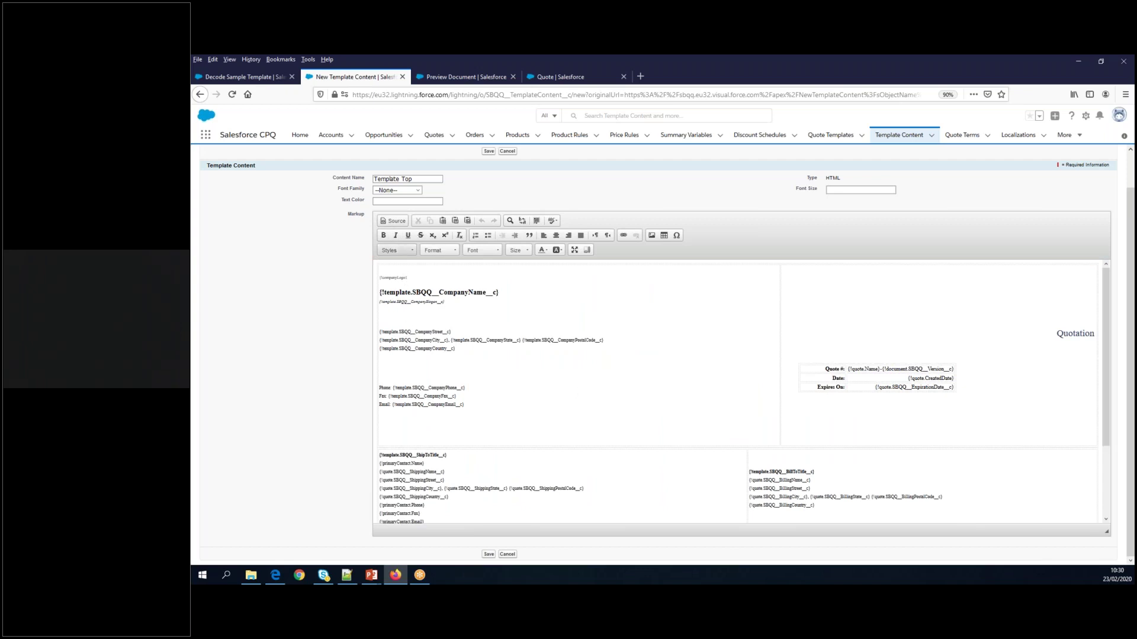
Name the template content Decode First Section and save the record.
{"action": "left_click", "coordinate": [416, 179]}
{"action": "key", "text": "Tab"}
{"action": "left_click", "coordinate": [374, 179]}
{"action": "type", "text": "Decode "}
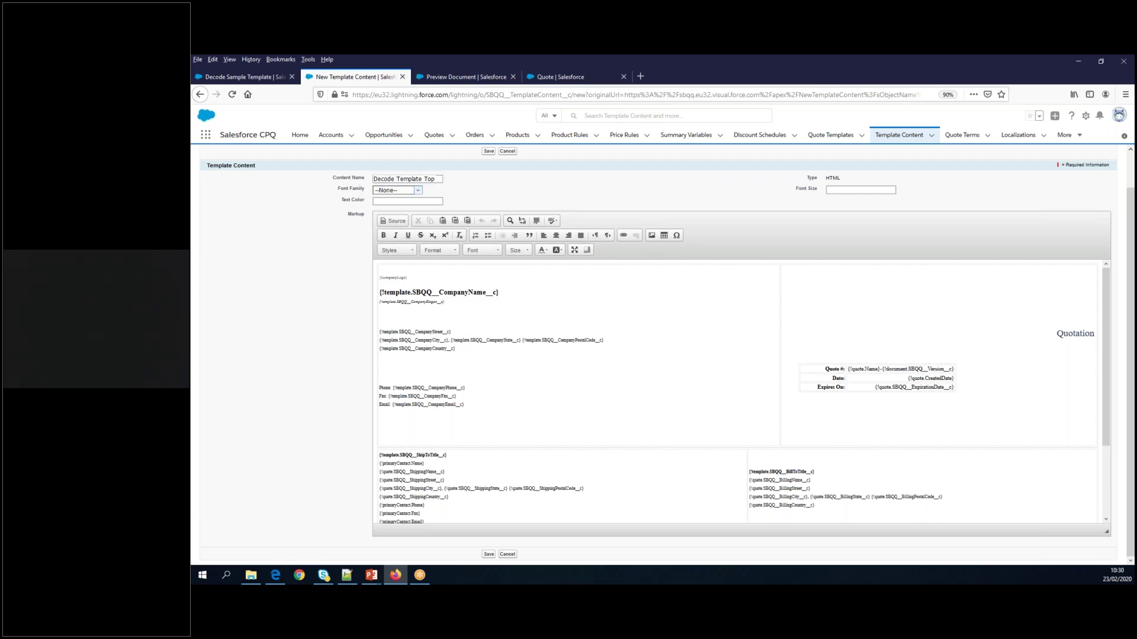
{"action": "type", "text": "First"}
{"action": "key", "text": "Delete"}
{"action": "key", "text": "Delete"}
{"action": "key", "text": "Delete"}
{"action": "key", "text": "Delete"}
{"action": "key", "text": "Delete"}
{"action": "key", "text": "Delete"}
{"action": "key", "text": "Delete"}
{"action": "key", "text": "Delete"}
{"action": "key", "text": "Delete"}
{"action": "key", "text": "Delete"}
{"action": "key", "text": "Delete"}
{"action": "key", "text": "Delete"}
{"action": "type", "text": "Section"}
{"action": "scroll", "coordinate": [652, 384], "scroll_direction": "down", "scroll_amount": 3}
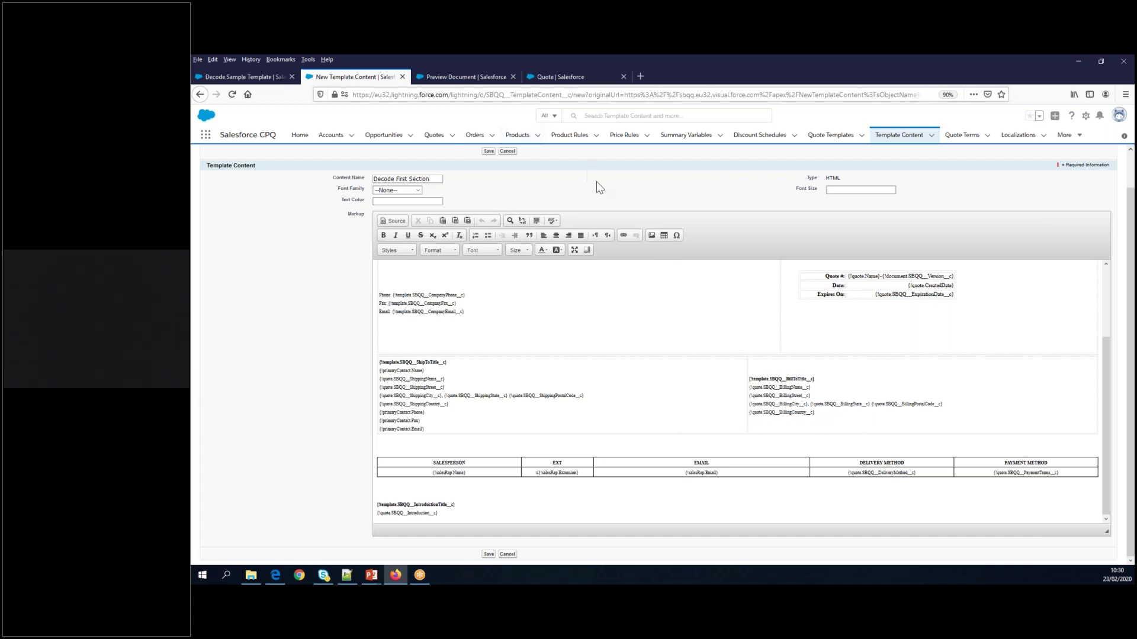
{"action": "left_click", "coordinate": [488, 151]}
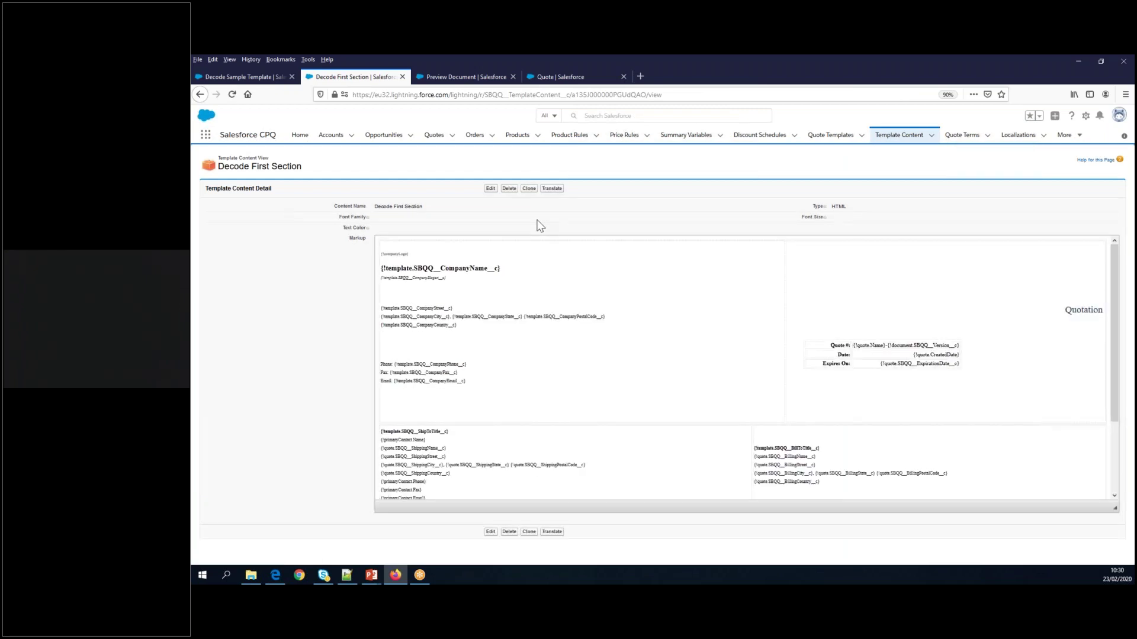
Look over the saved content's markup, generate a quote preview with Decode Sample Template, and look through it.
{"action": "scroll", "coordinate": [620, 333], "scroll_direction": "down", "scroll_amount": 3}
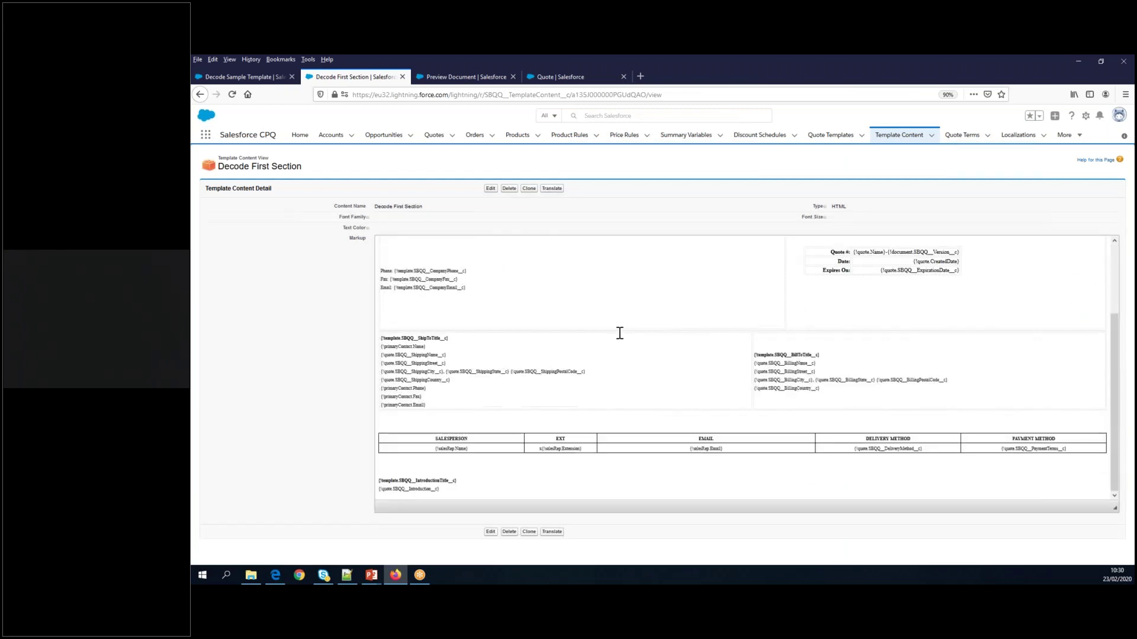
{"action": "left_click", "coordinate": [482, 79]}
{"action": "left_click", "coordinate": [1063, 171]}
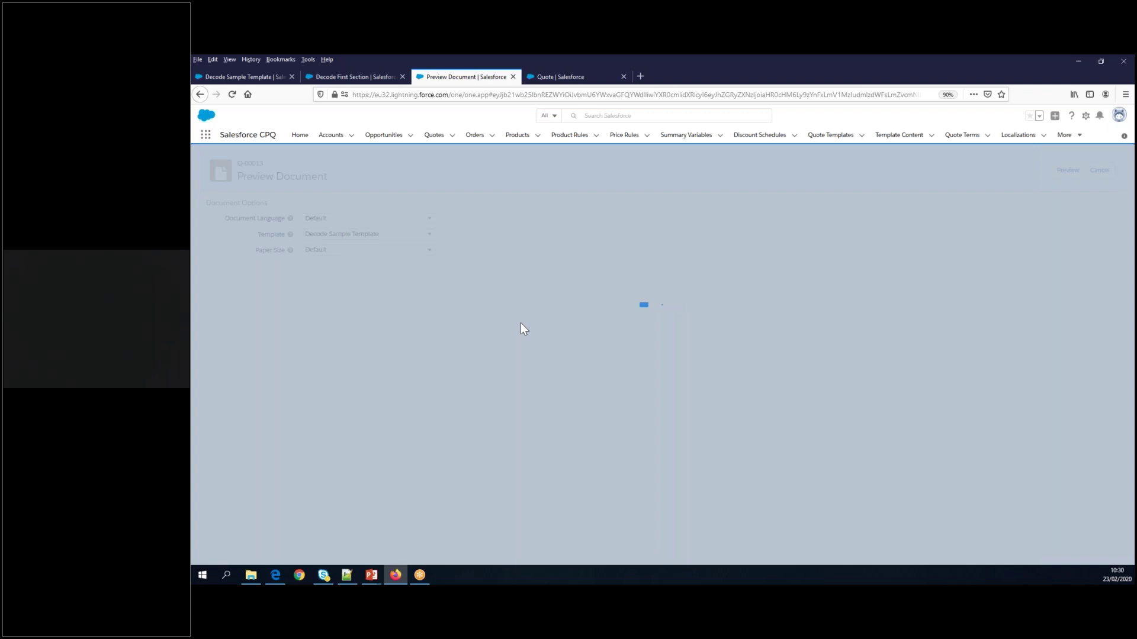
{"action": "scroll", "coordinate": [680, 377], "scroll_direction": "down", "scroll_amount": 5}
{"action": "scroll", "coordinate": [704, 421], "scroll_direction": "down", "scroll_amount": 2}
{"action": "scroll", "coordinate": [703, 420], "scroll_direction": "up", "scroll_amount": 4}
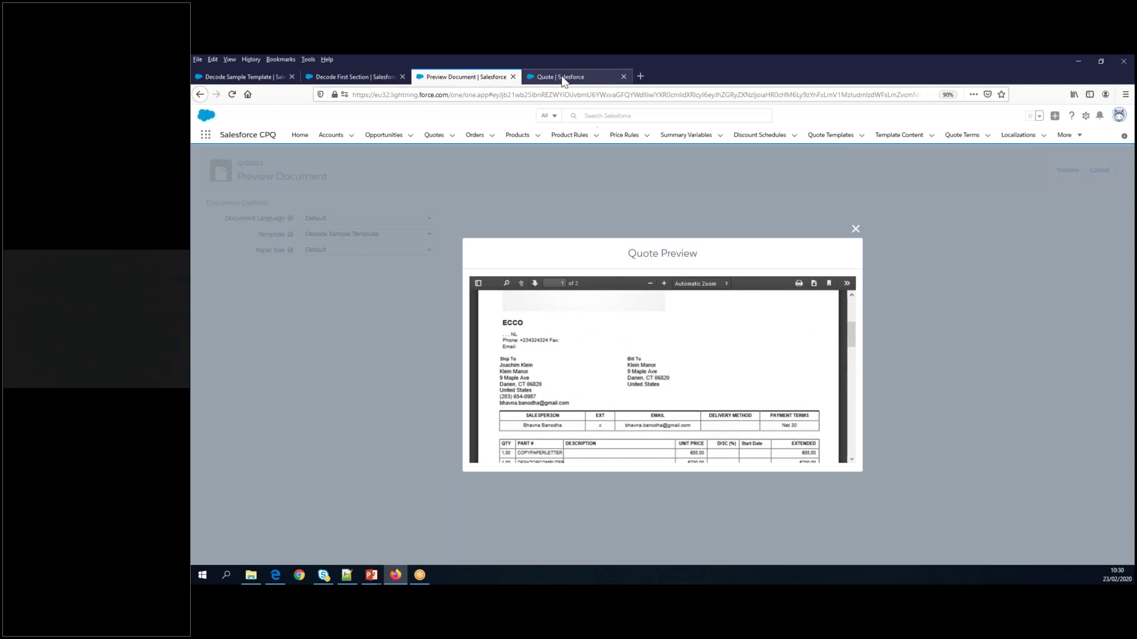
Compare the Decode First Section markup with the address and salesperson blocks in the quote preview.
{"action": "left_click", "coordinate": [563, 77]}
{"action": "left_click", "coordinate": [369, 78]}
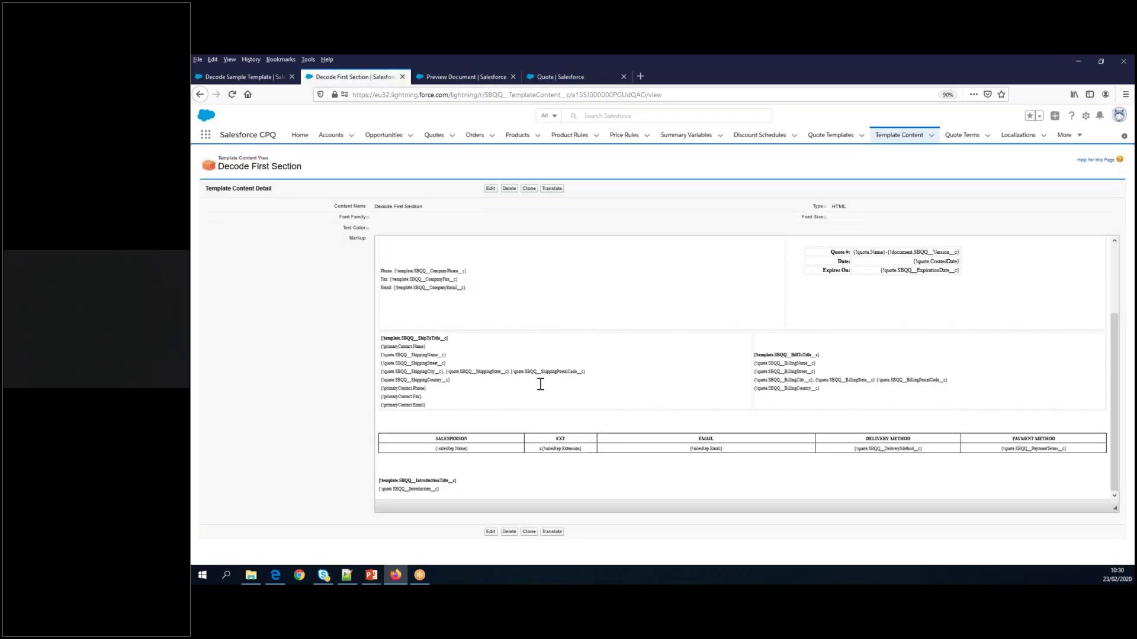
{"action": "left_click", "coordinate": [462, 77]}
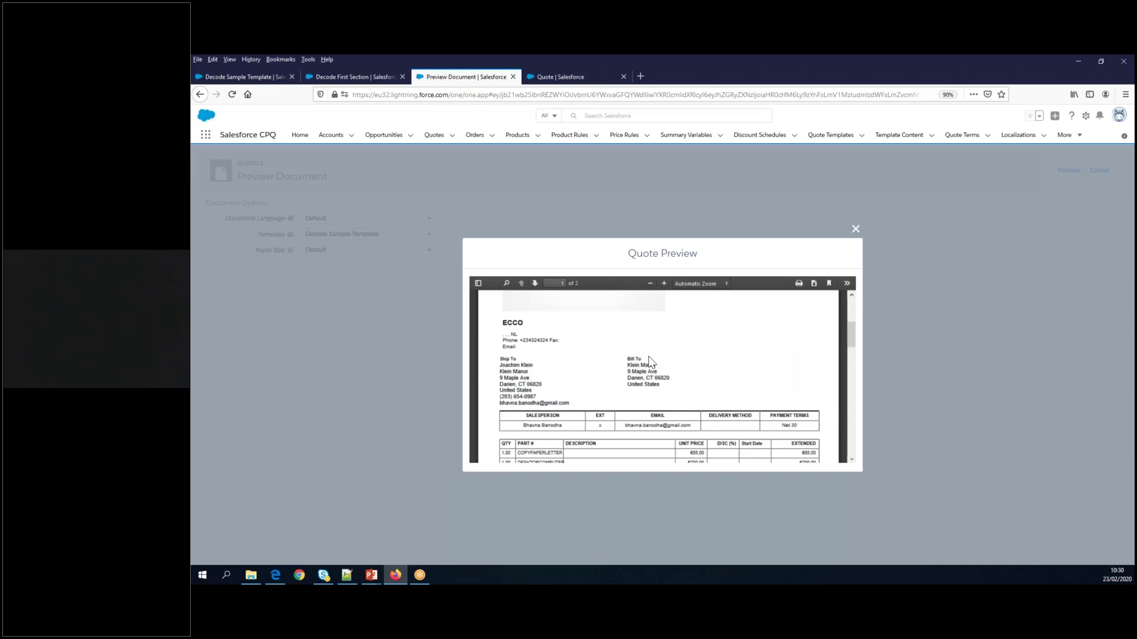
{"action": "scroll", "coordinate": [649, 357], "scroll_direction": "down", "scroll_amount": 5}
{"action": "scroll", "coordinate": [648, 357], "scroll_direction": "up", "scroll_amount": 4}
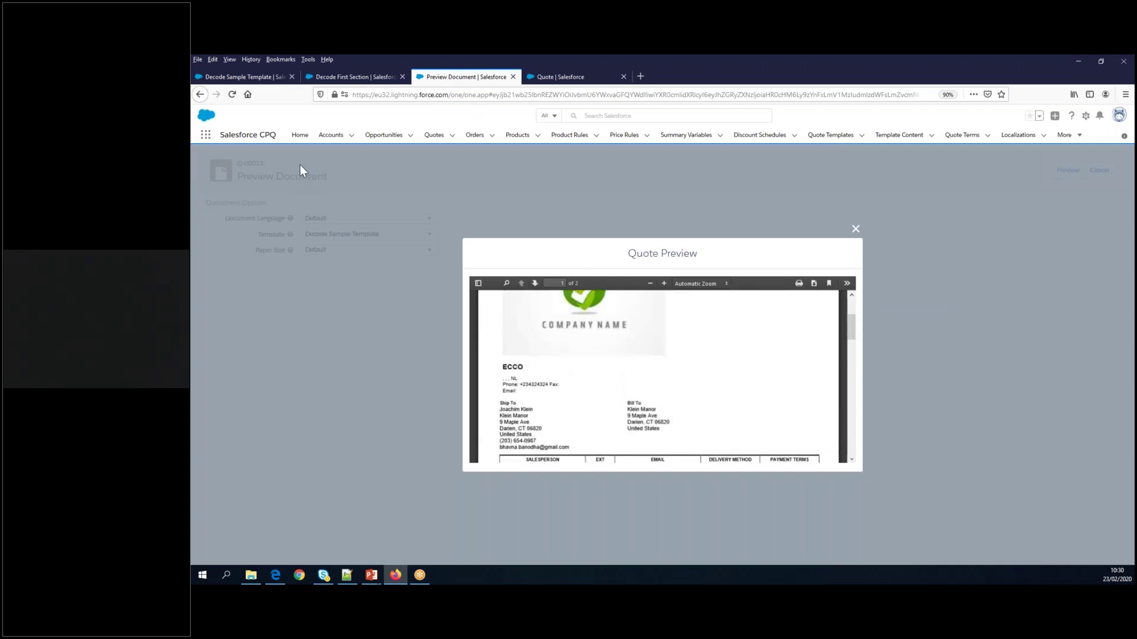
Start a new section on Decode Sample Template named Section 1, with content Decode First Section and display order 10.
{"action": "left_click", "coordinate": [252, 86]}
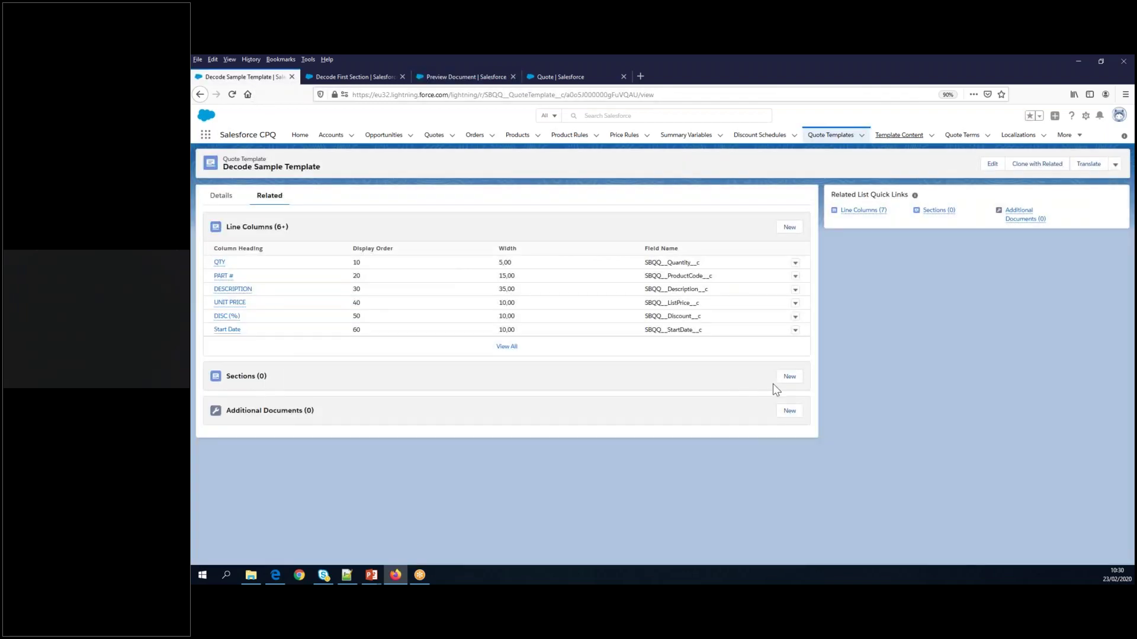
{"action": "left_click", "coordinate": [790, 382]}
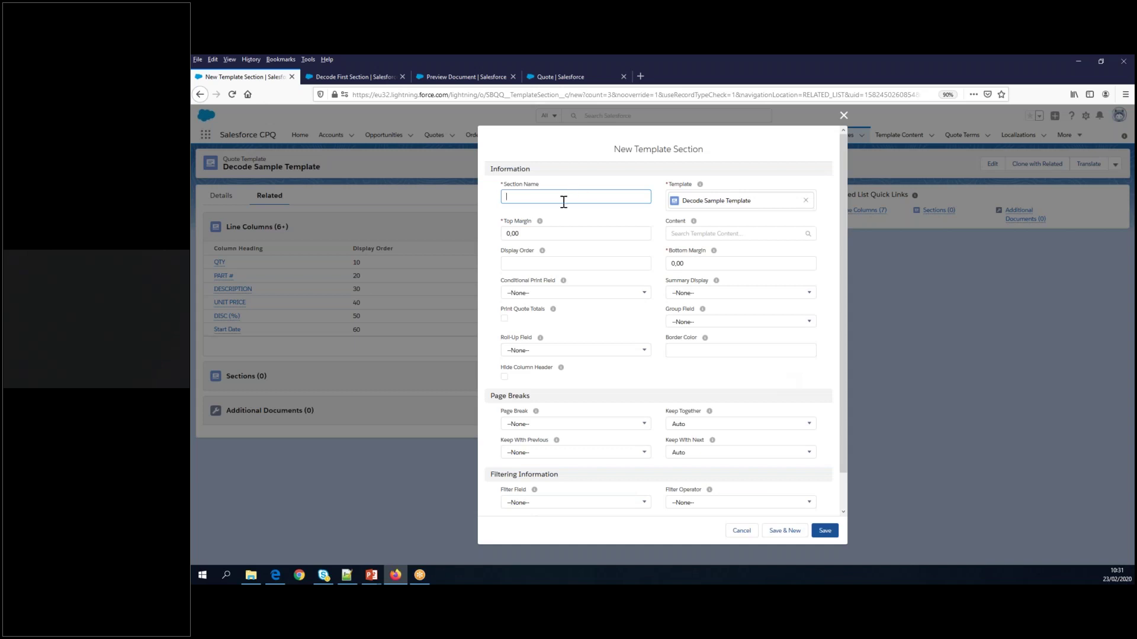
{"action": "type", "text": "Section 1"}
{"action": "left_click", "coordinate": [709, 234]}
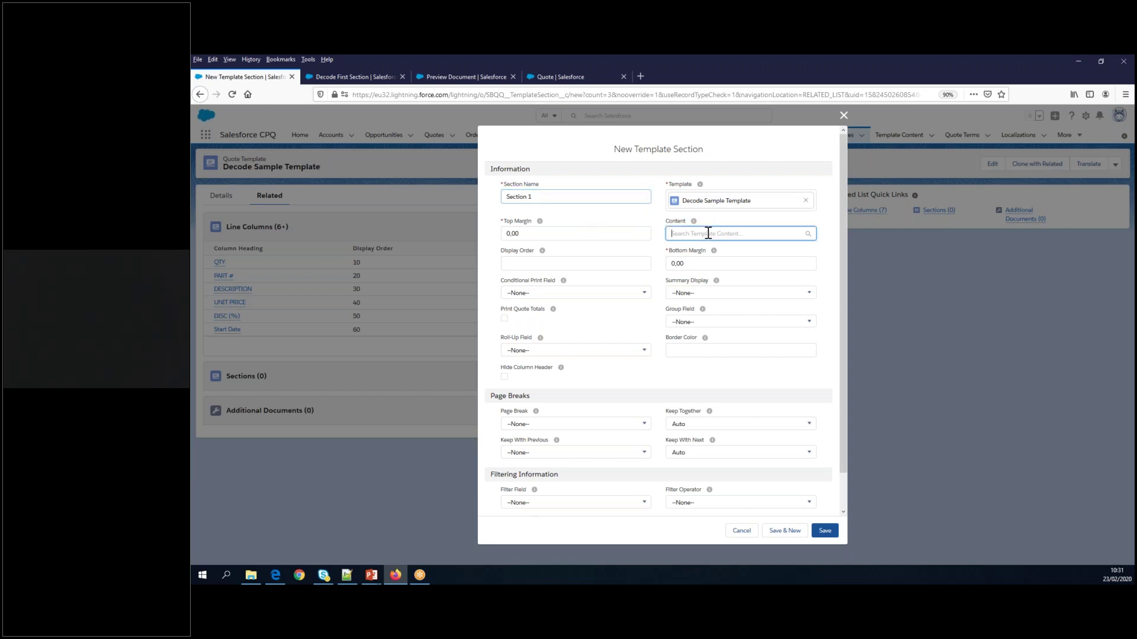
{"action": "left_click", "coordinate": [710, 257]}
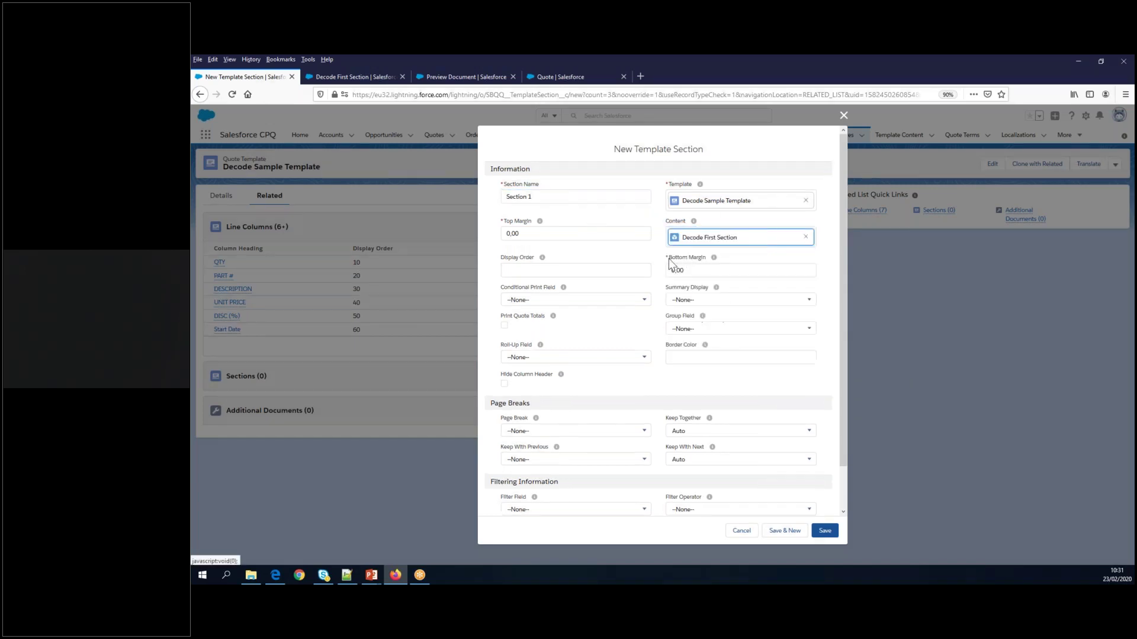
{"action": "left_click", "coordinate": [554, 274]}
{"action": "type", "text": "10"}
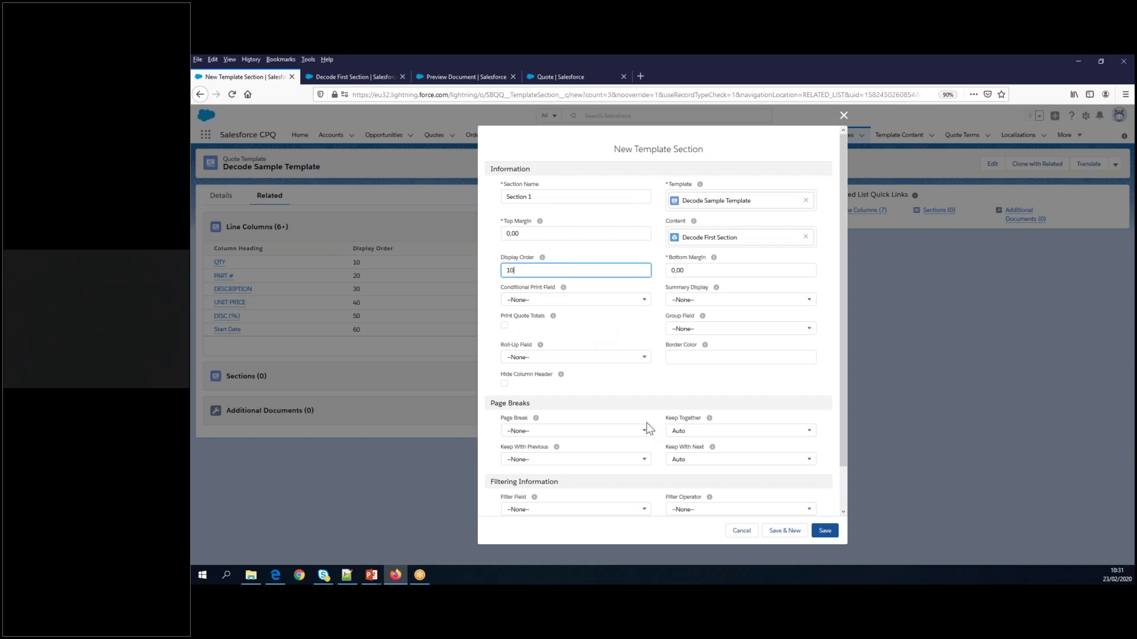
Review the Page Break options of the new section, leave the setting at None, and save the section.
{"action": "scroll", "coordinate": [650, 428], "scroll_direction": "down", "scroll_amount": 2}
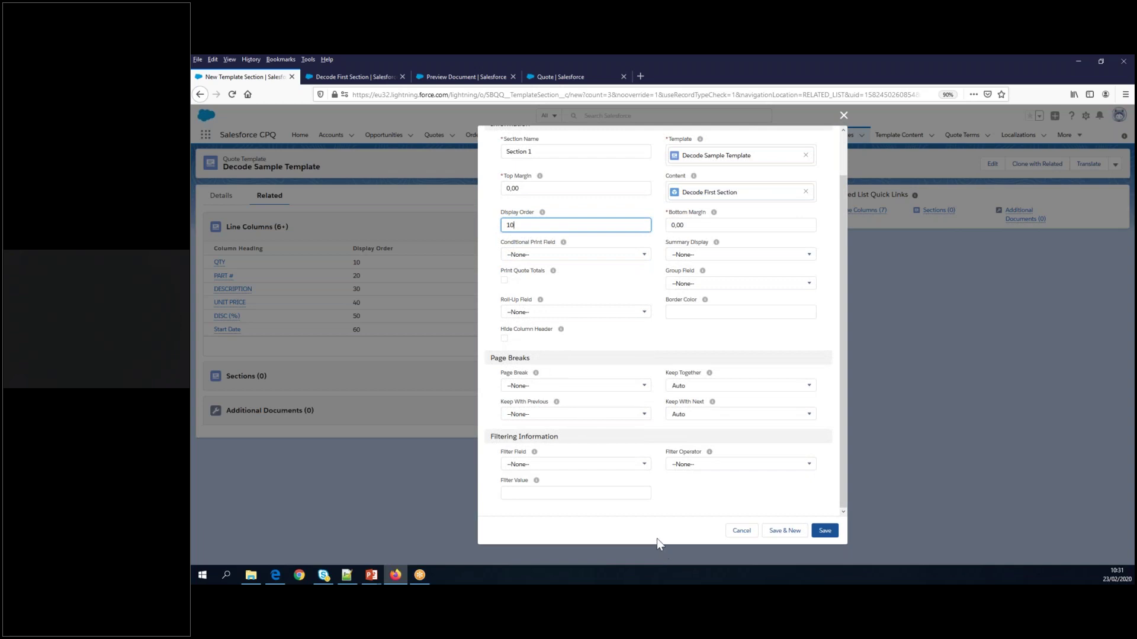
{"action": "left_click", "coordinate": [599, 387]}
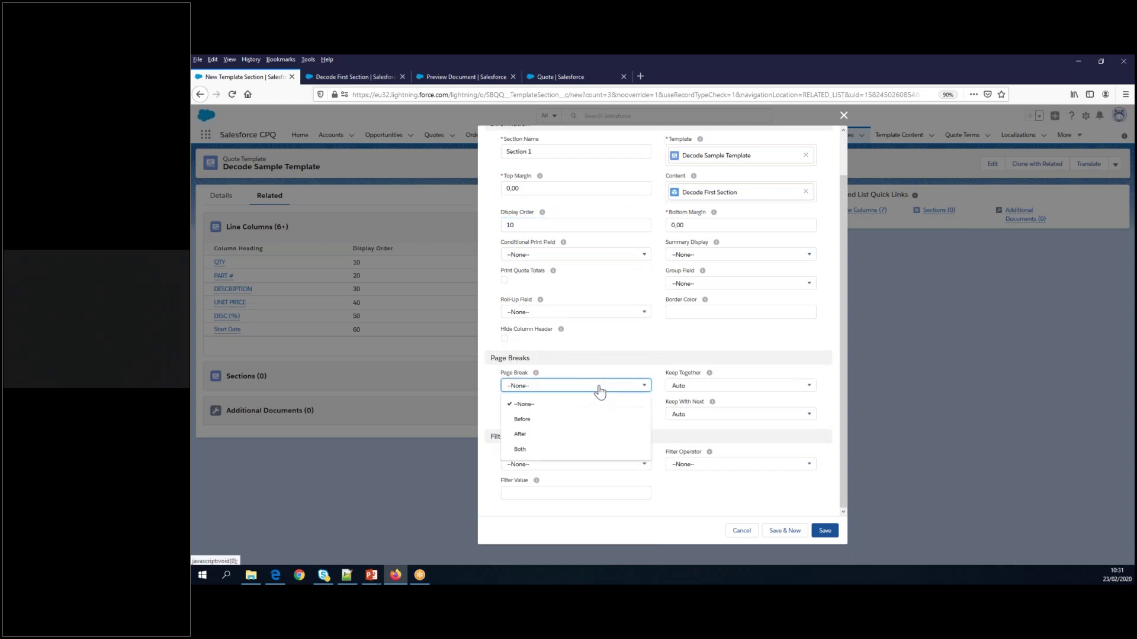
{"action": "left_click", "coordinate": [606, 358]}
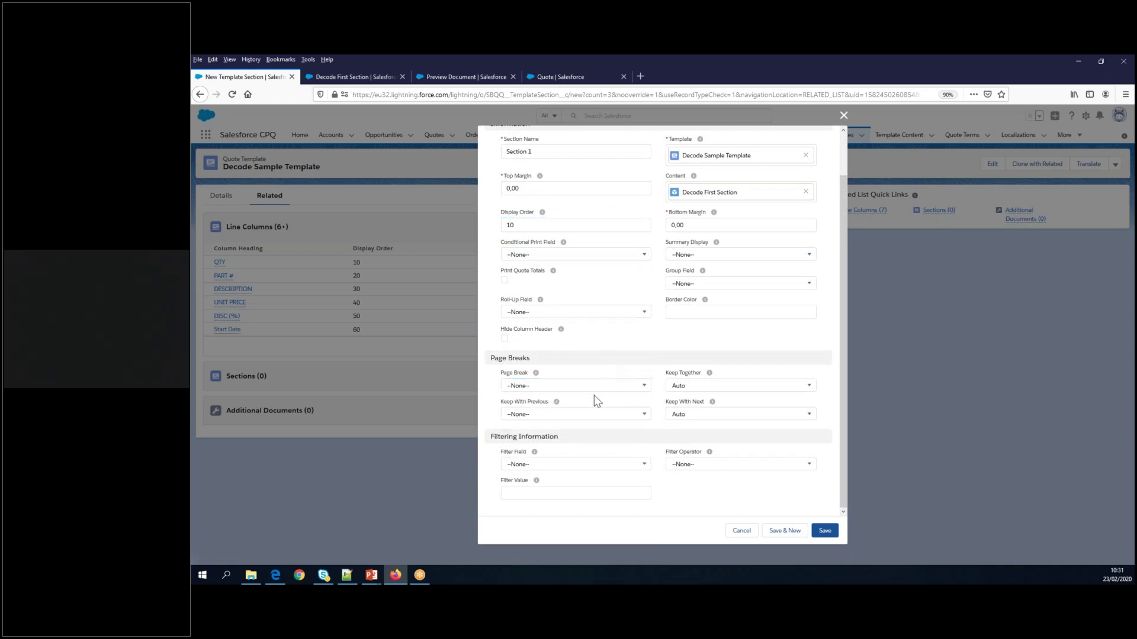
{"action": "left_click", "coordinate": [829, 535]}
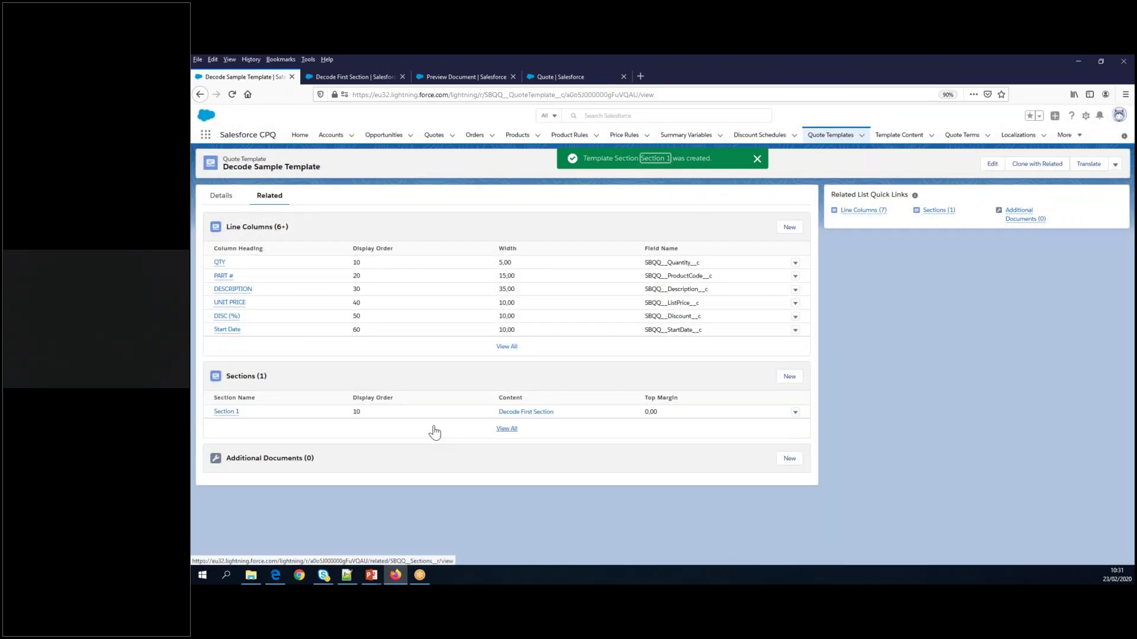
Replace the old quote preview with a fresh one, check how the new section's content is laid out, and close the preview.
{"action": "left_click", "coordinate": [364, 77]}
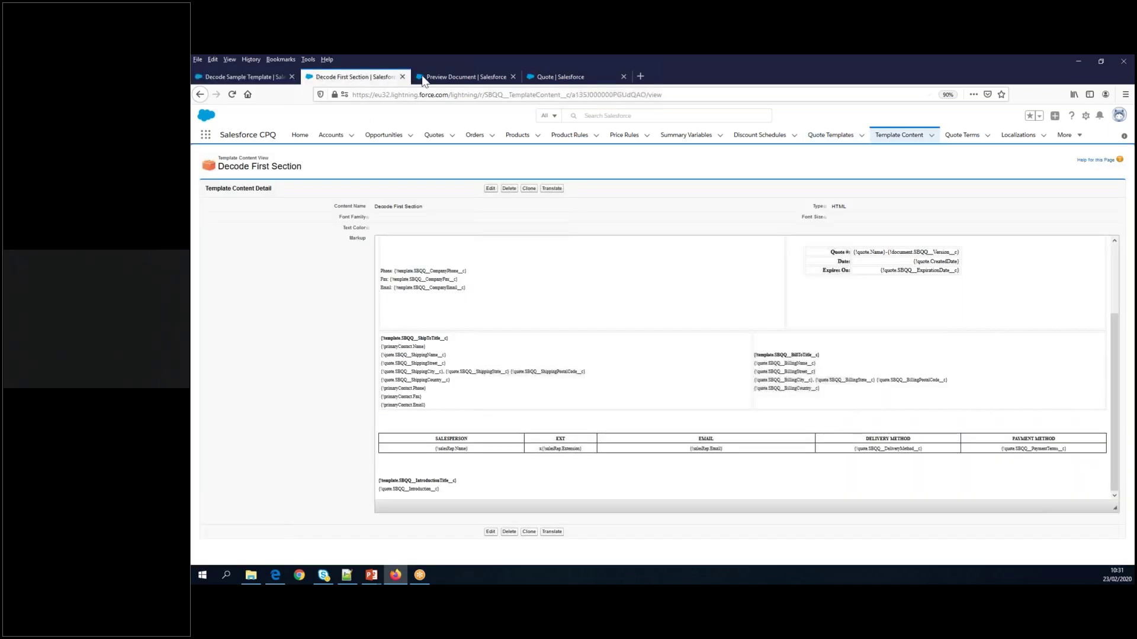
{"action": "left_click", "coordinate": [466, 76]}
{"action": "left_click", "coordinate": [855, 229]}
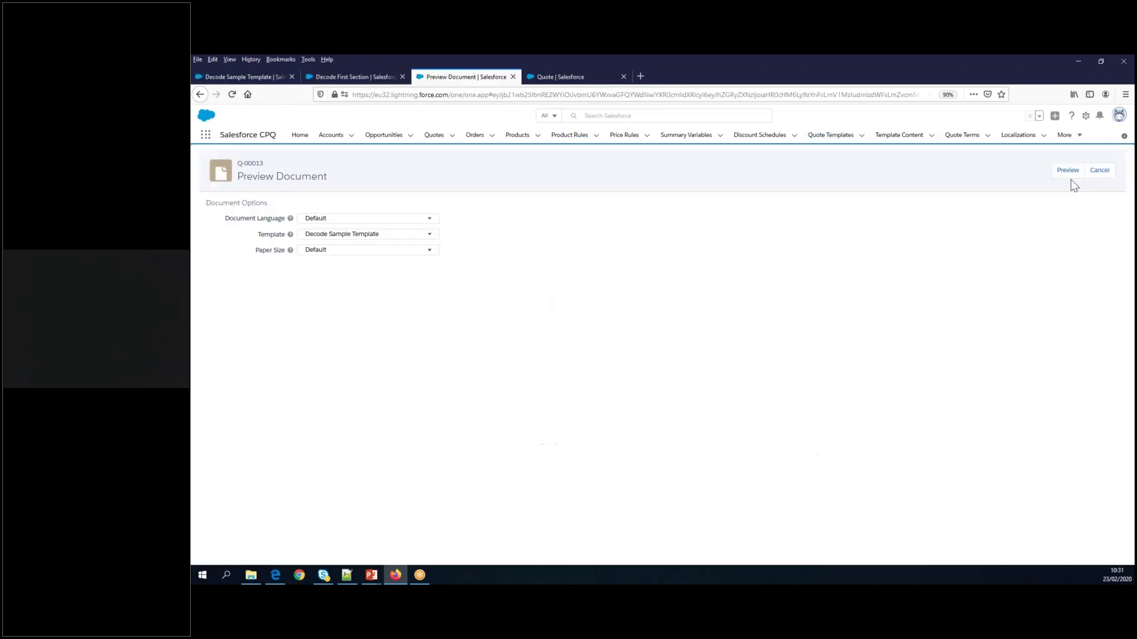
{"action": "left_click", "coordinate": [1069, 173]}
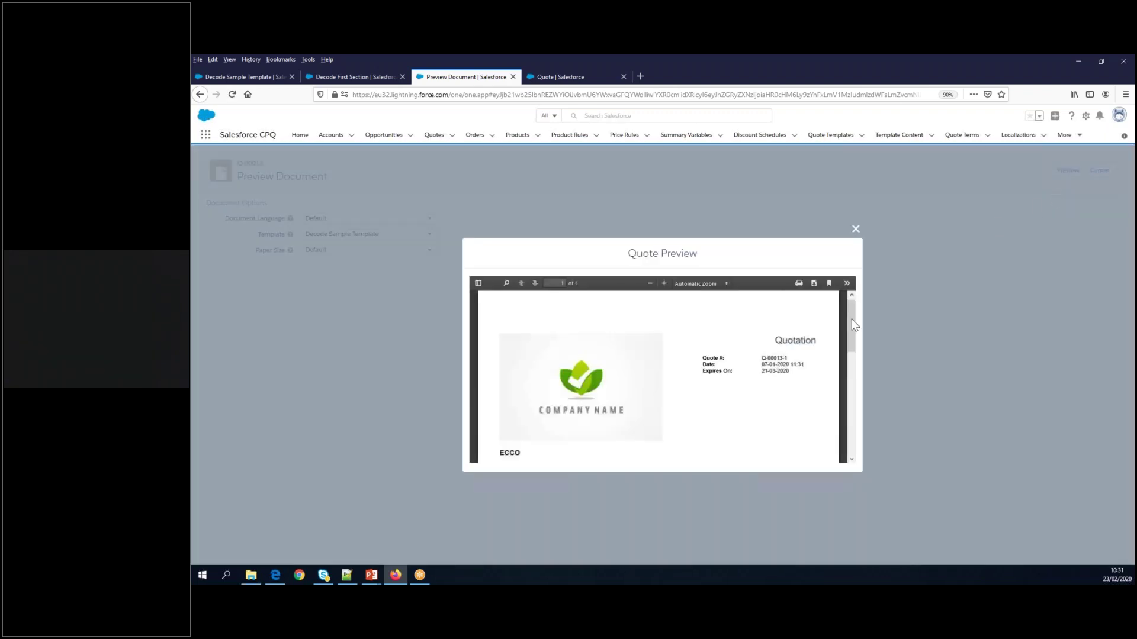
{"action": "scroll", "coordinate": [769, 388], "scroll_direction": "down", "scroll_amount": 10}
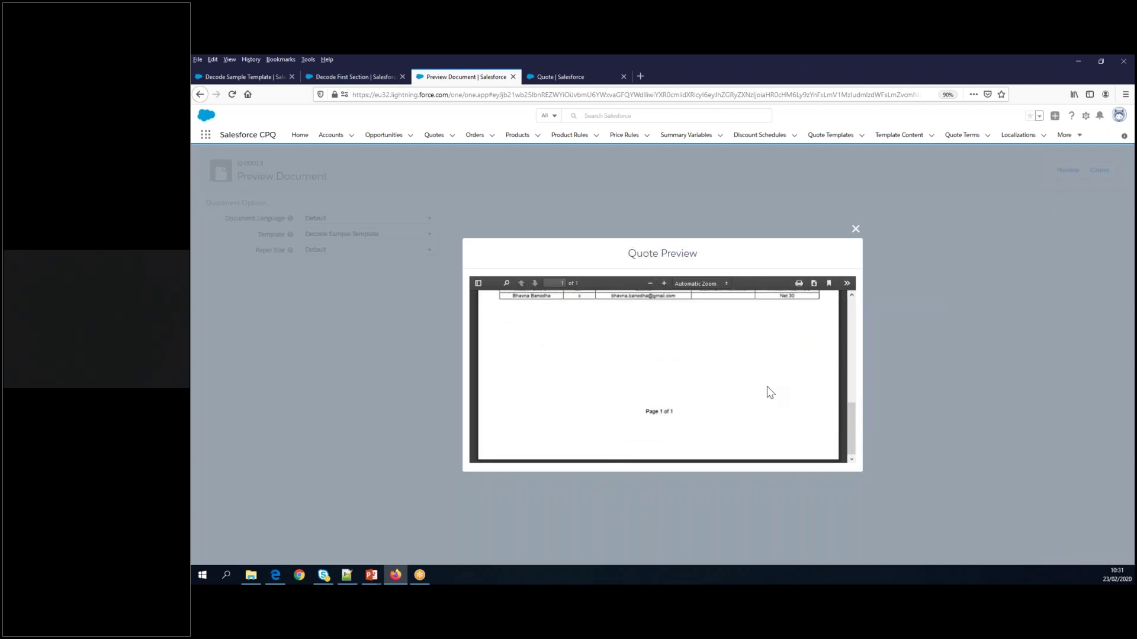
{"action": "scroll", "coordinate": [766, 388], "scroll_direction": "up", "scroll_amount": 5}
{"action": "scroll", "coordinate": [766, 387], "scroll_direction": "down", "scroll_amount": 5}
{"action": "scroll", "coordinate": [766, 388], "scroll_direction": "up", "scroll_amount": 4}
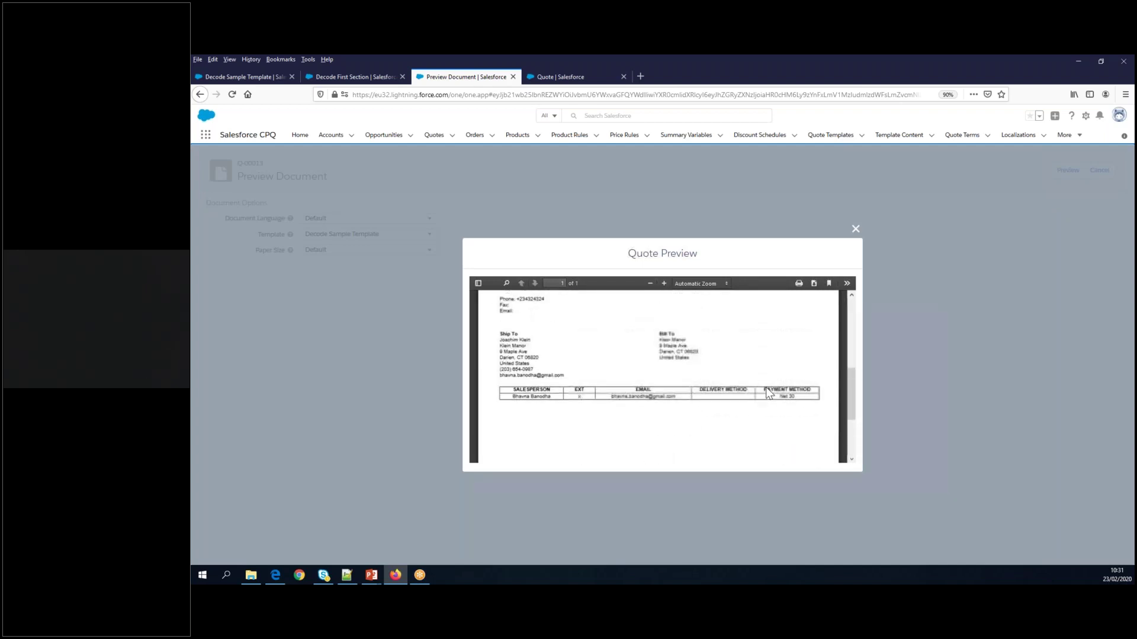
{"action": "scroll", "coordinate": [769, 394], "scroll_direction": "up", "scroll_amount": 3}
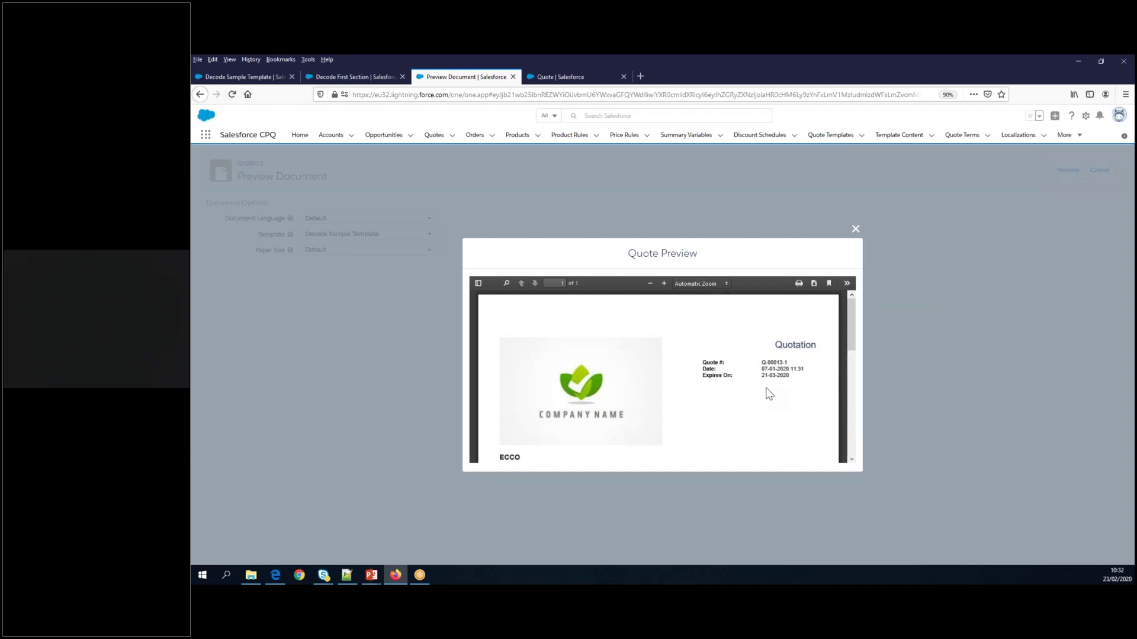
{"action": "scroll", "coordinate": [769, 394], "scroll_direction": "down", "scroll_amount": 3}
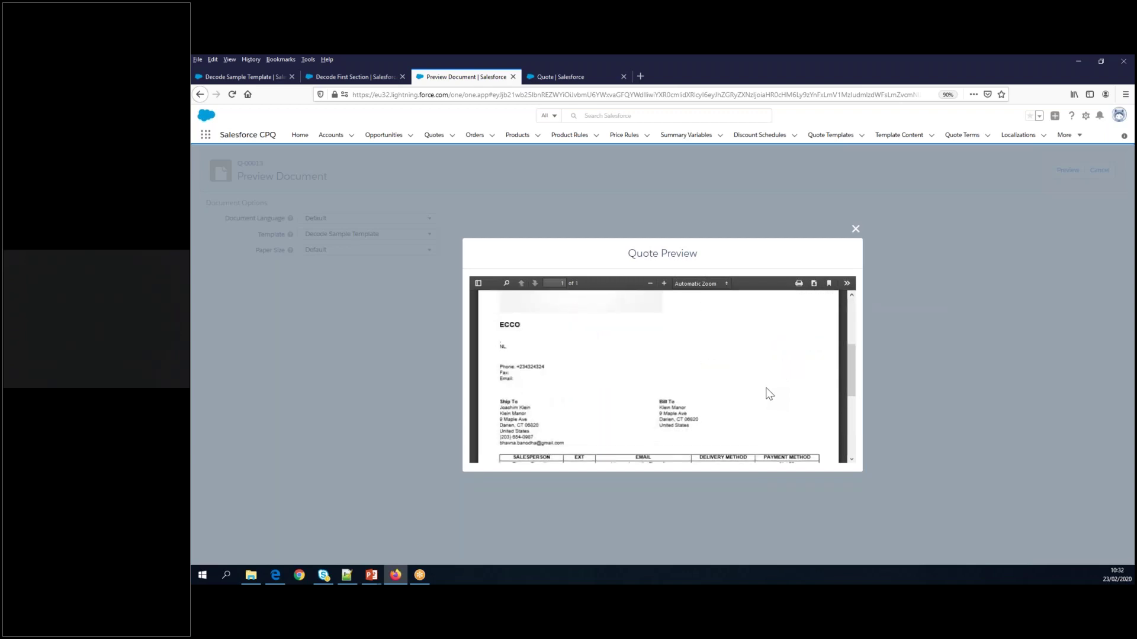
{"action": "scroll", "coordinate": [769, 393], "scroll_direction": "down", "scroll_amount": 2}
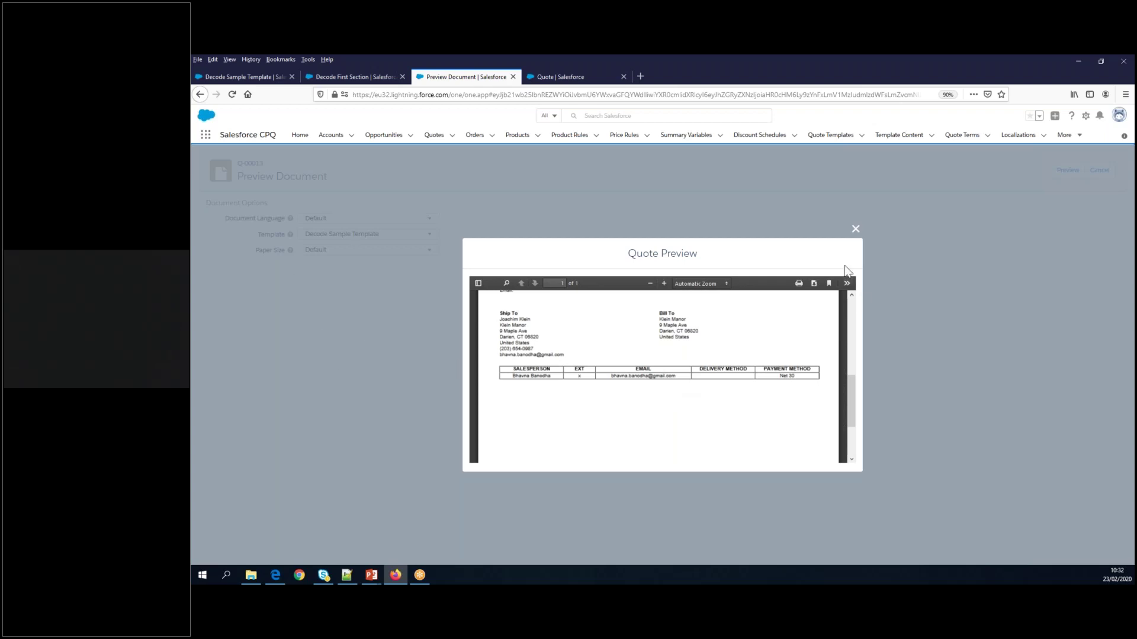
{"action": "left_click", "coordinate": [855, 229]}
Open Salesforce Classic in a separate browser tab and switch to it.
{"action": "left_click", "coordinate": [237, 77]}
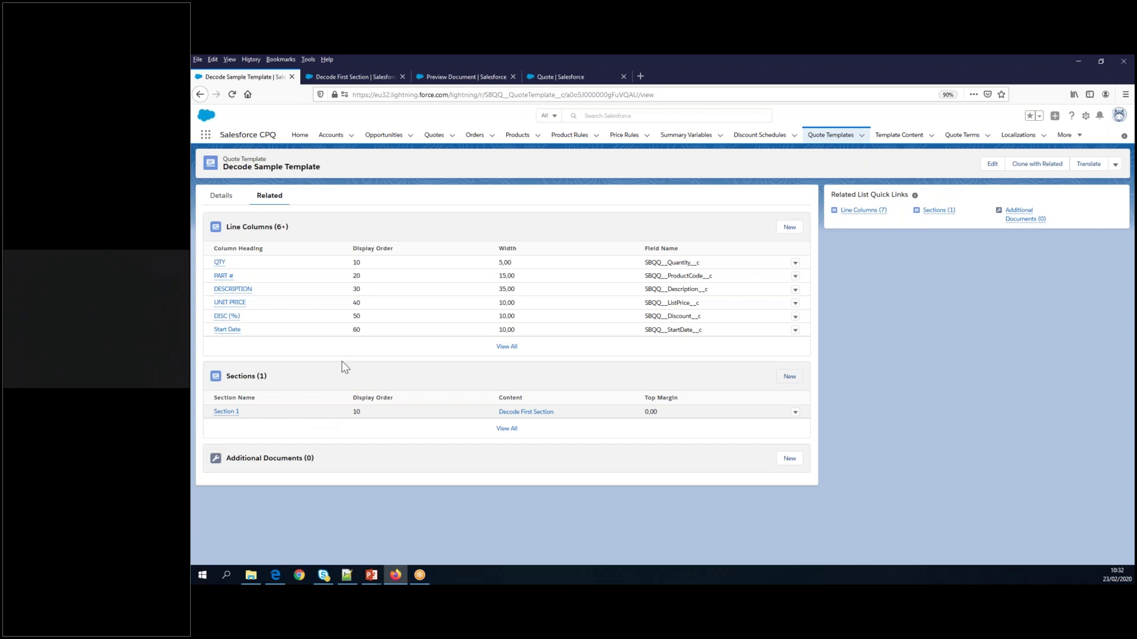
{"action": "left_click", "coordinate": [481, 80]}
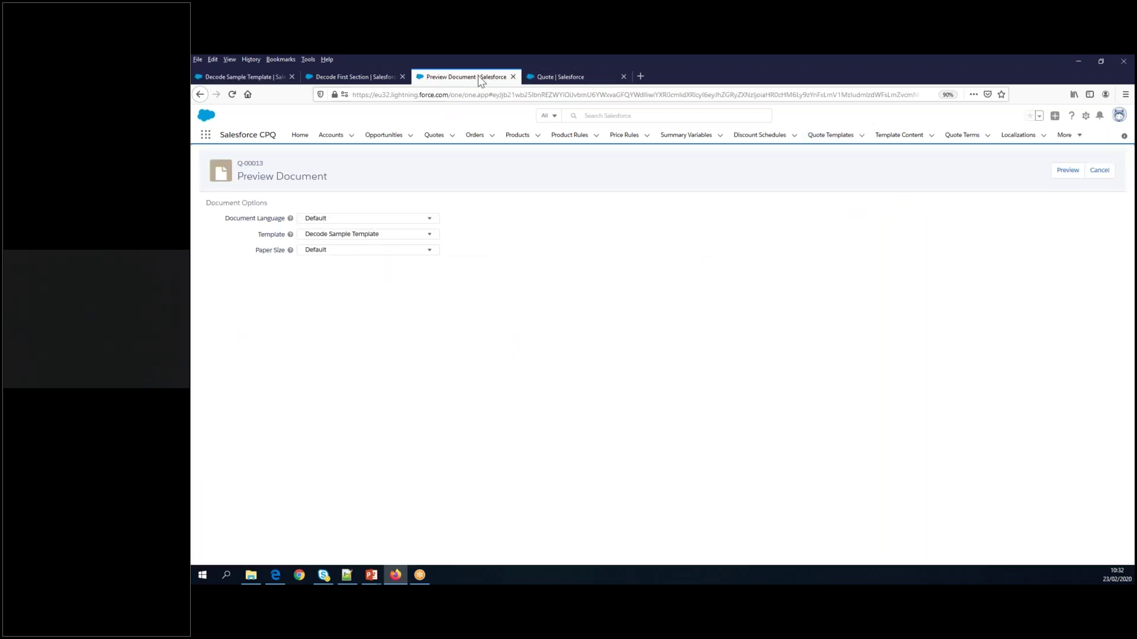
{"action": "left_click", "coordinate": [1119, 115]}
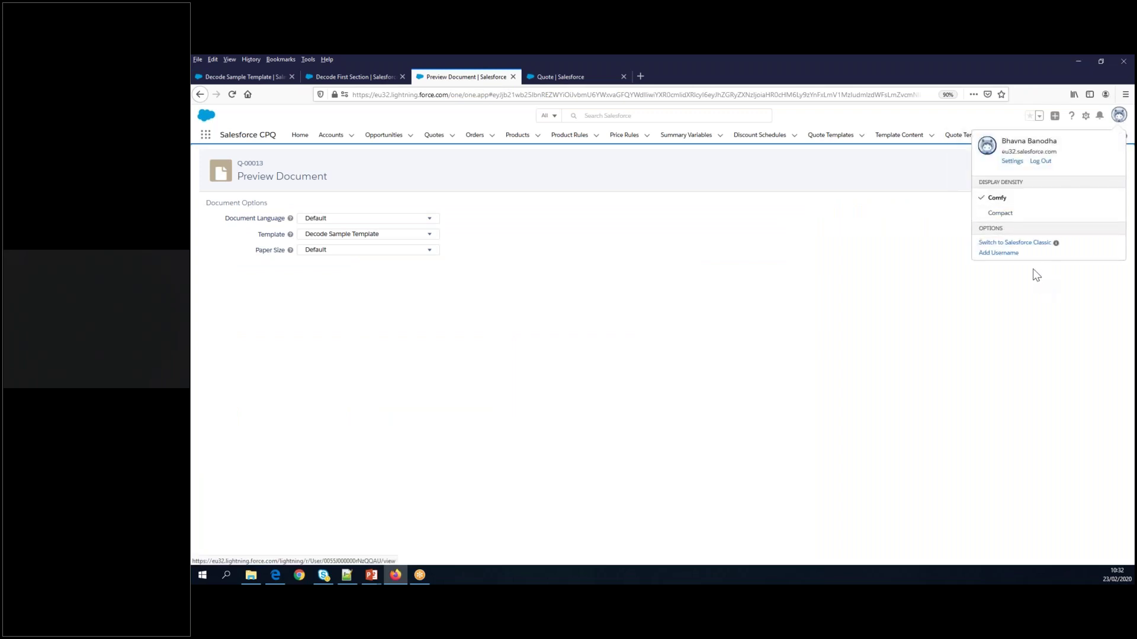
{"action": "right_click", "coordinate": [1012, 243]}
{"action": "left_click", "coordinate": [1036, 249]}
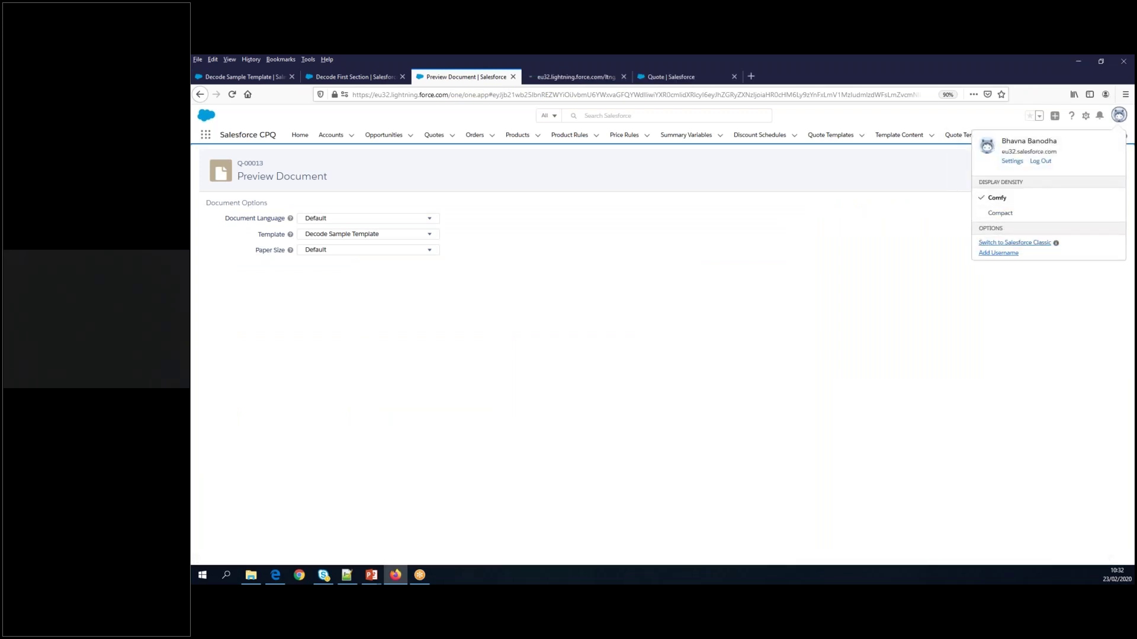
{"action": "left_click", "coordinate": [567, 77]}
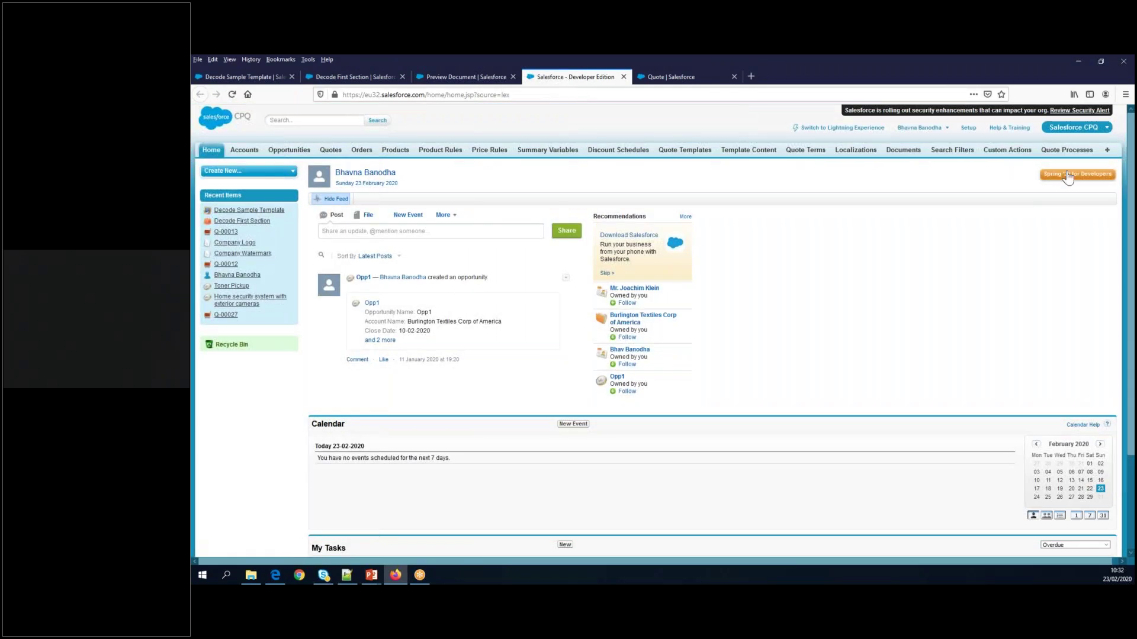
Open the Additional Document record from the Documents area in Salesforce Classic.
{"action": "left_click", "coordinate": [1105, 153]}
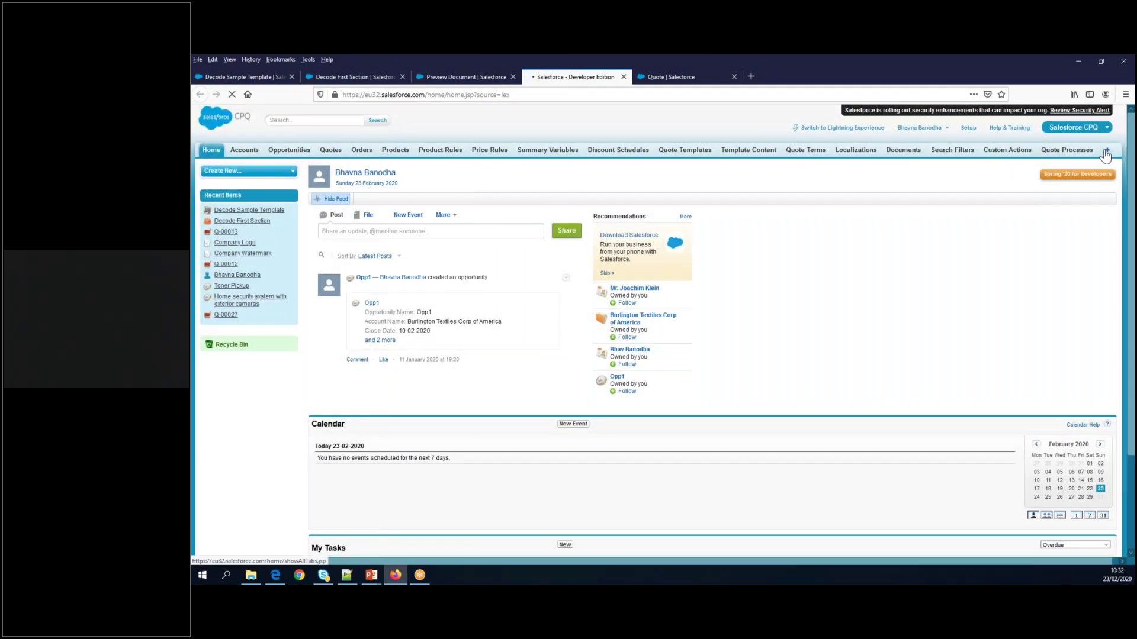
{"action": "scroll", "coordinate": [563, 399], "scroll_direction": "down", "scroll_amount": 5}
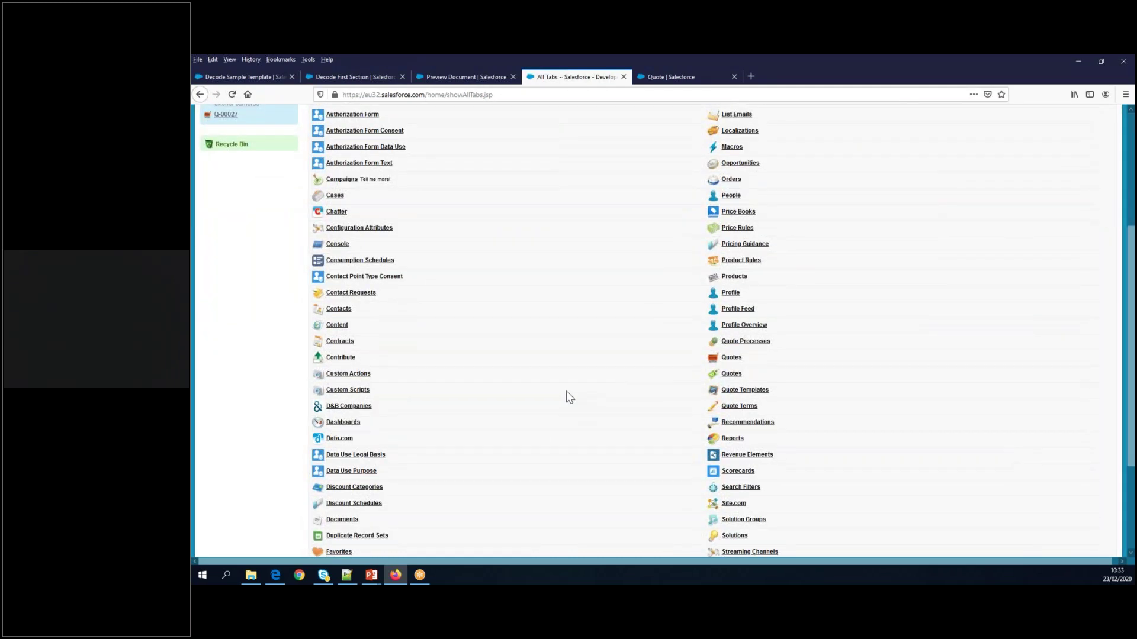
{"action": "scroll", "coordinate": [566, 390], "scroll_direction": "down", "scroll_amount": 3}
{"action": "left_click", "coordinate": [340, 421]}
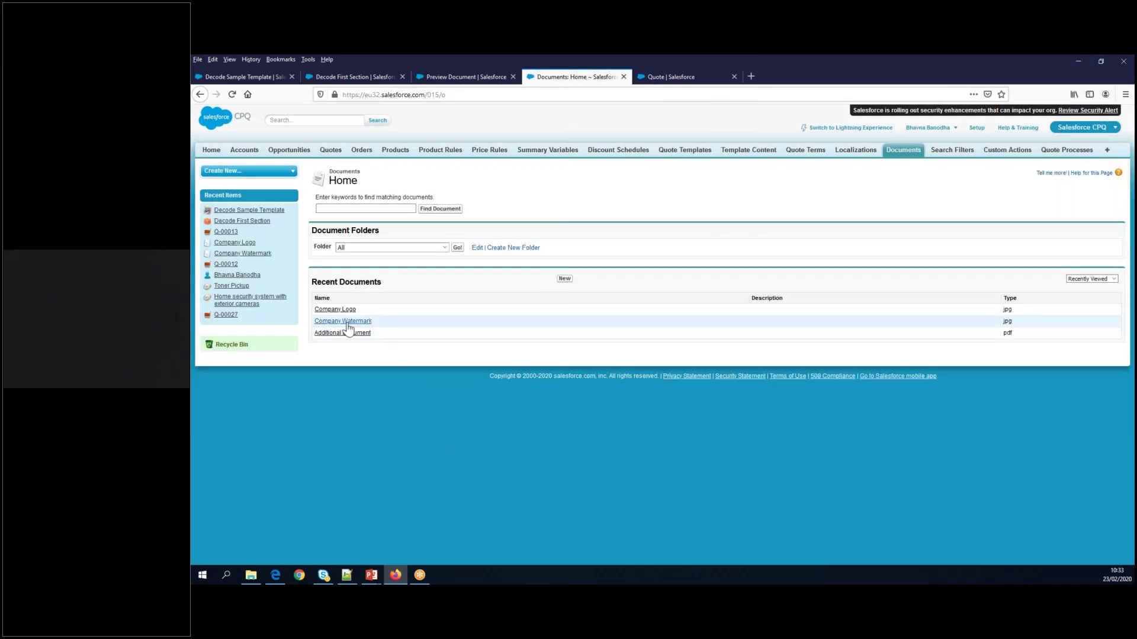
{"action": "left_click", "coordinate": [348, 333]}
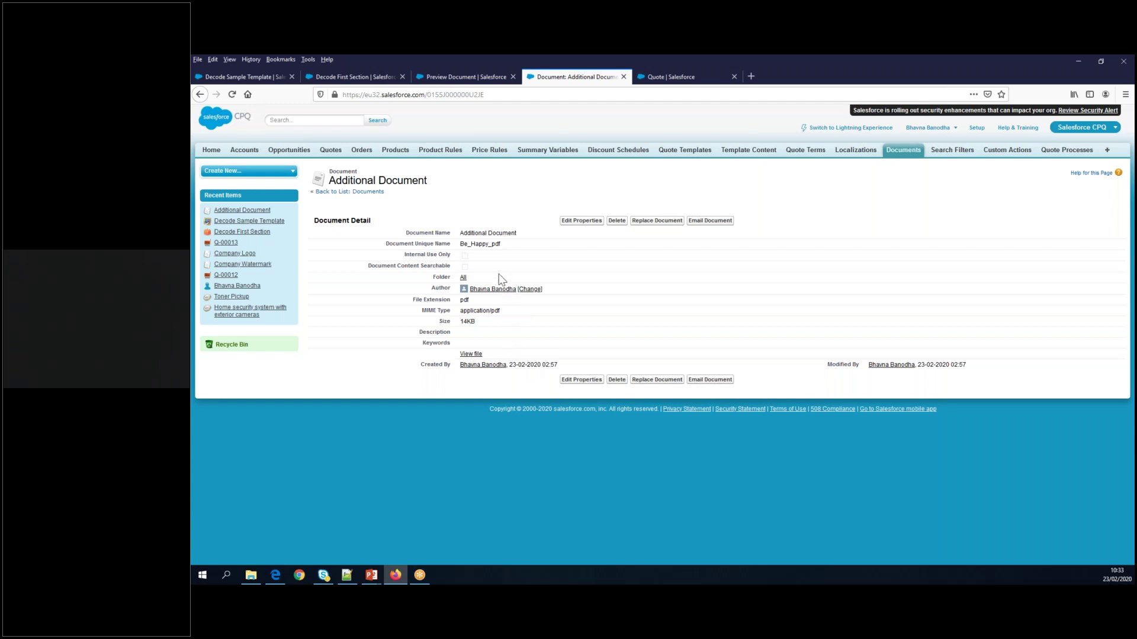
Start a new additional document on Decode Sample Template and fill its External Id with the record ID copied from the Additional Document's URL.
{"action": "left_click", "coordinate": [243, 77]}
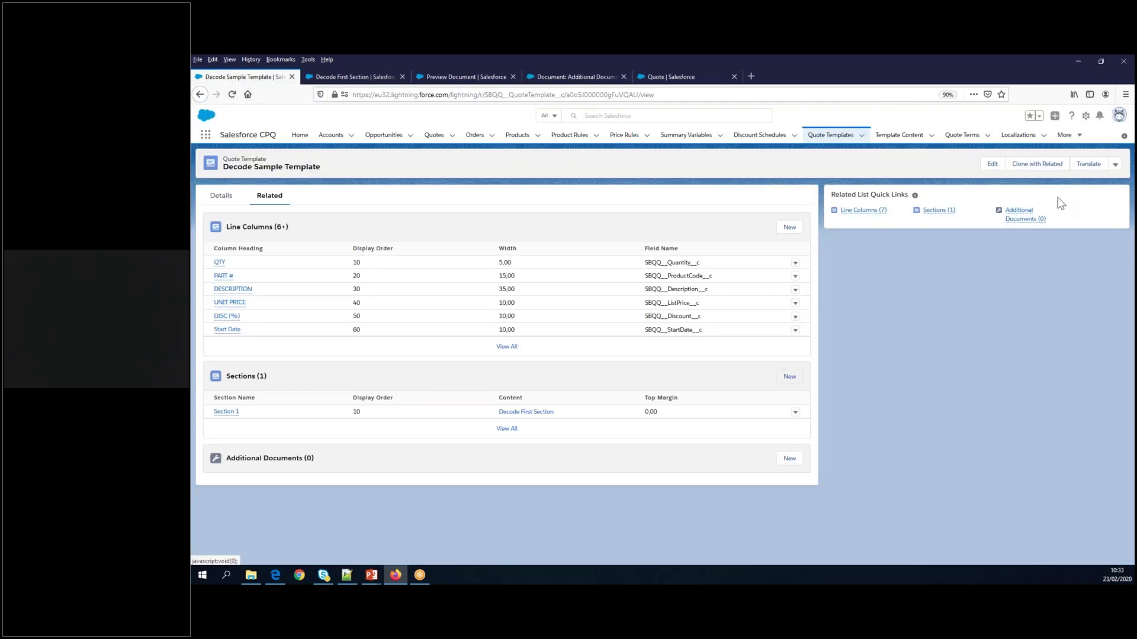
{"action": "left_click", "coordinate": [791, 460]}
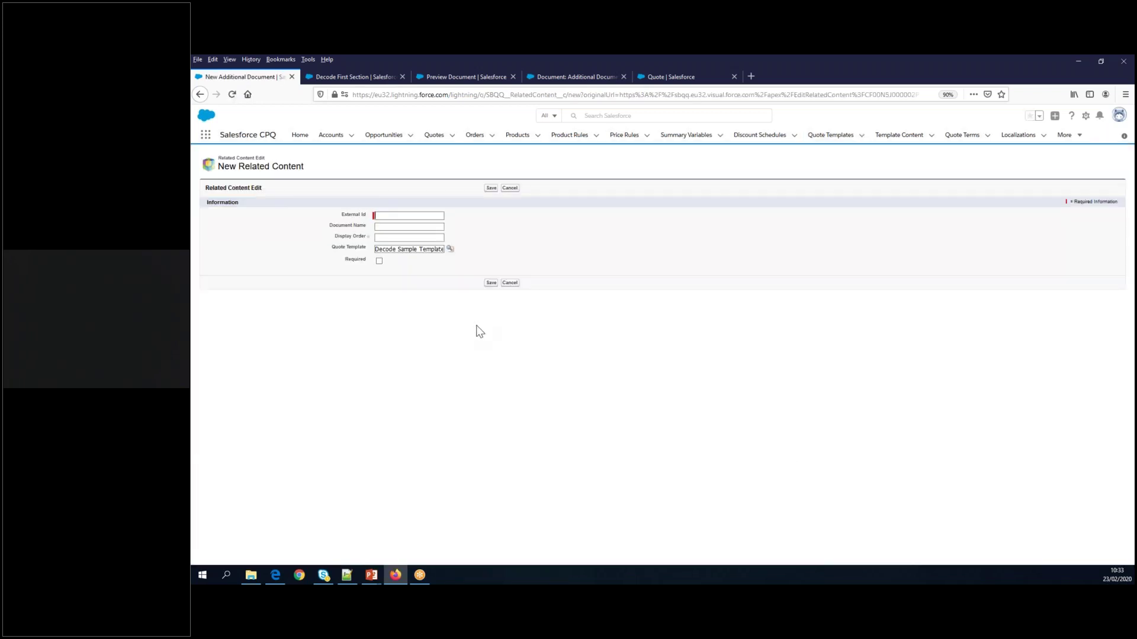
{"action": "left_click", "coordinate": [693, 77]}
{"action": "left_click", "coordinate": [576, 80]}
{"action": "double_click", "coordinate": [467, 95]}
{"action": "key", "text": "ctrl+c"}
{"action": "left_click", "coordinate": [217, 78]}
{"action": "left_click", "coordinate": [405, 217]}
{"action": "key", "text": "ctrl+v"}
Set the document name to Additional Document and the display order to 90, leave Required unchecked, and save the related content.
{"action": "left_click", "coordinate": [424, 227]}
{"action": "type", "text": "Additional Document"}
{"action": "left_click", "coordinate": [400, 238]}
{"action": "left_click", "coordinate": [370, 240]}
{"action": "mouse_move", "coordinate": [368, 238]}
{"action": "type", "text": "90"}
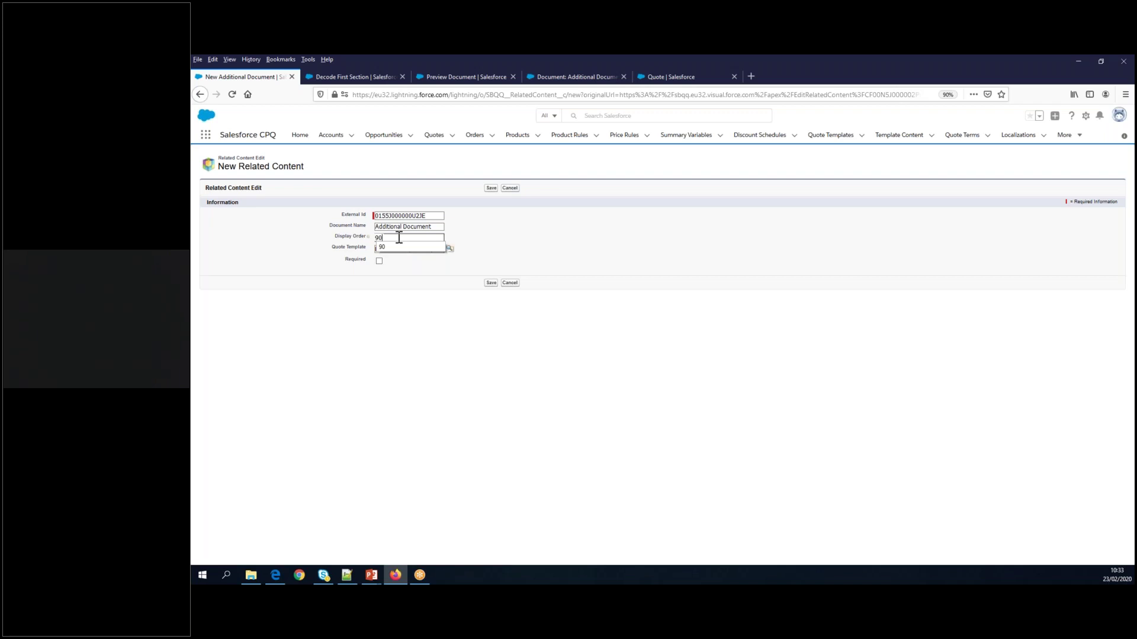
{"action": "left_click", "coordinate": [570, 247]}
{"action": "left_click", "coordinate": [490, 189]}
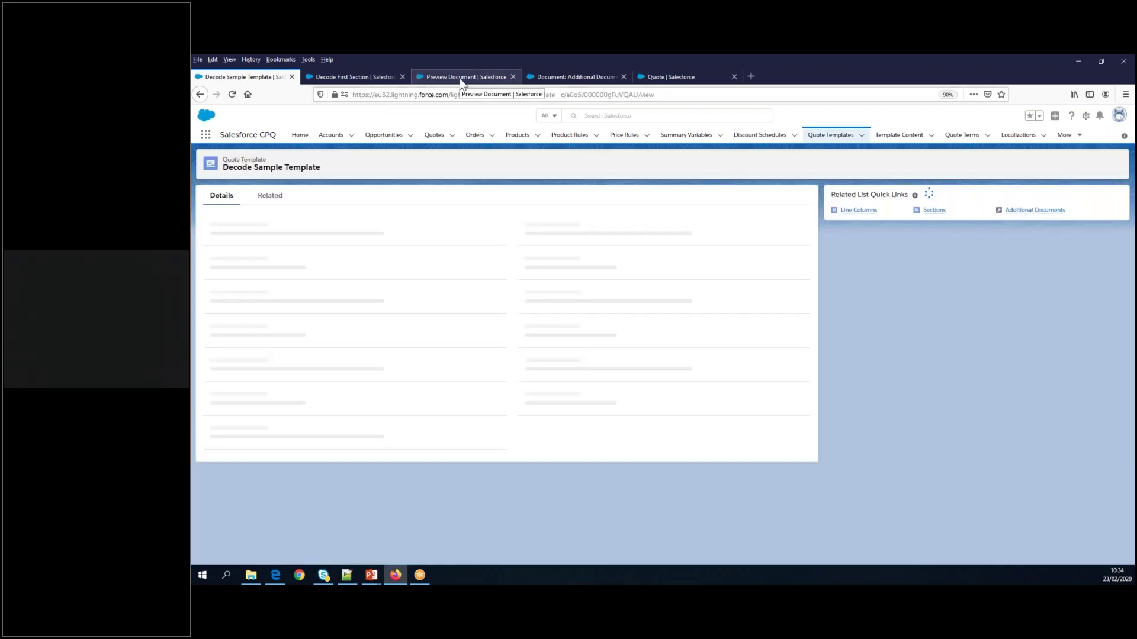
Preview the quote with Decode Sample Template, look through it for the additional document, and close the preview.
{"action": "left_click", "coordinate": [462, 77]}
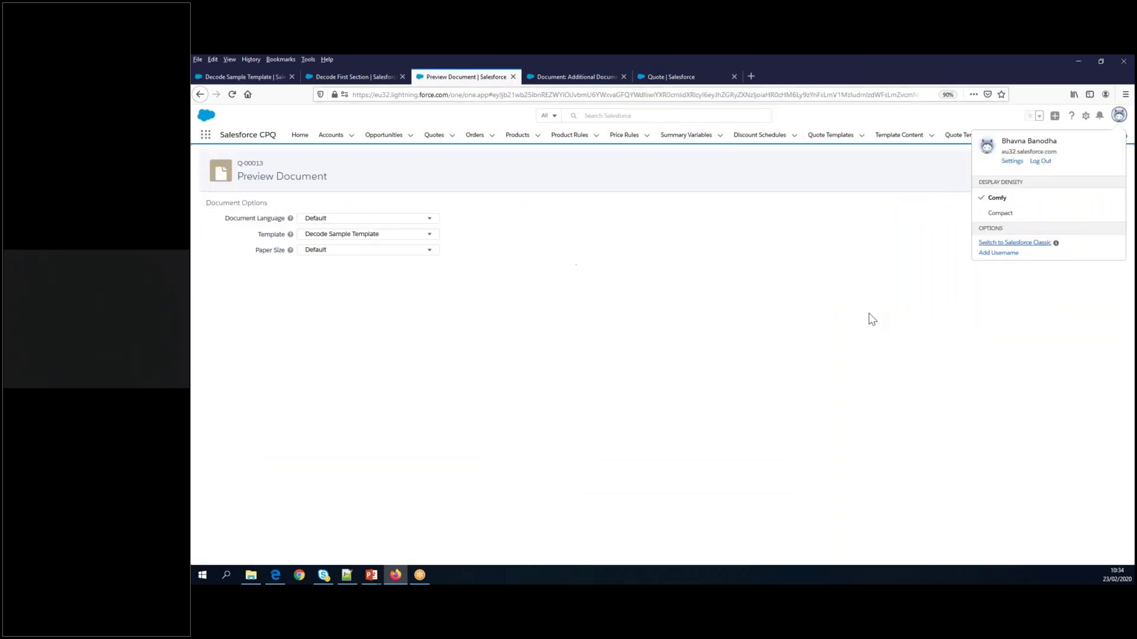
{"action": "left_click", "coordinate": [1118, 115]}
{"action": "left_click", "coordinate": [1068, 170]}
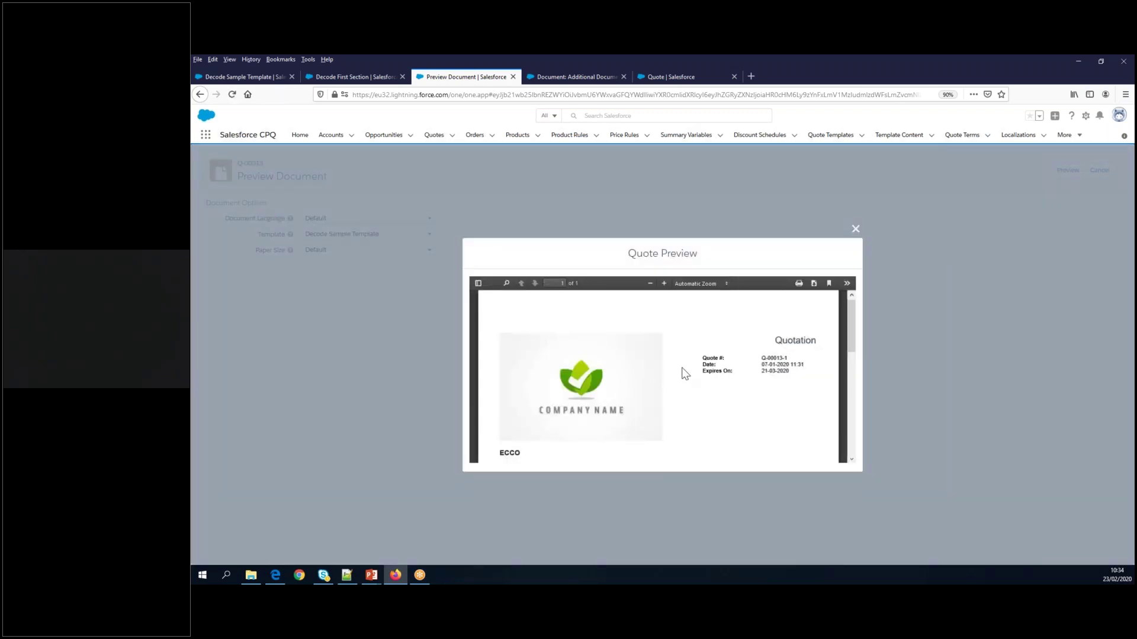
{"action": "scroll", "coordinate": [685, 373], "scroll_direction": "down", "scroll_amount": 10}
{"action": "scroll", "coordinate": [686, 373], "scroll_direction": "up", "scroll_amount": 10}
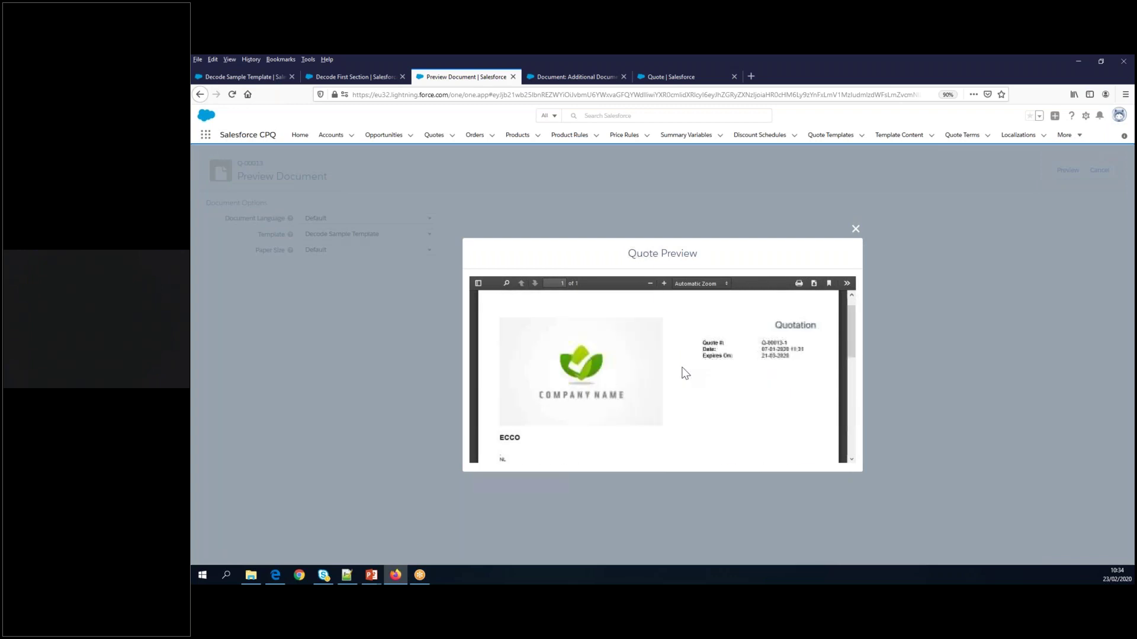
{"action": "left_click", "coordinate": [855, 230]}
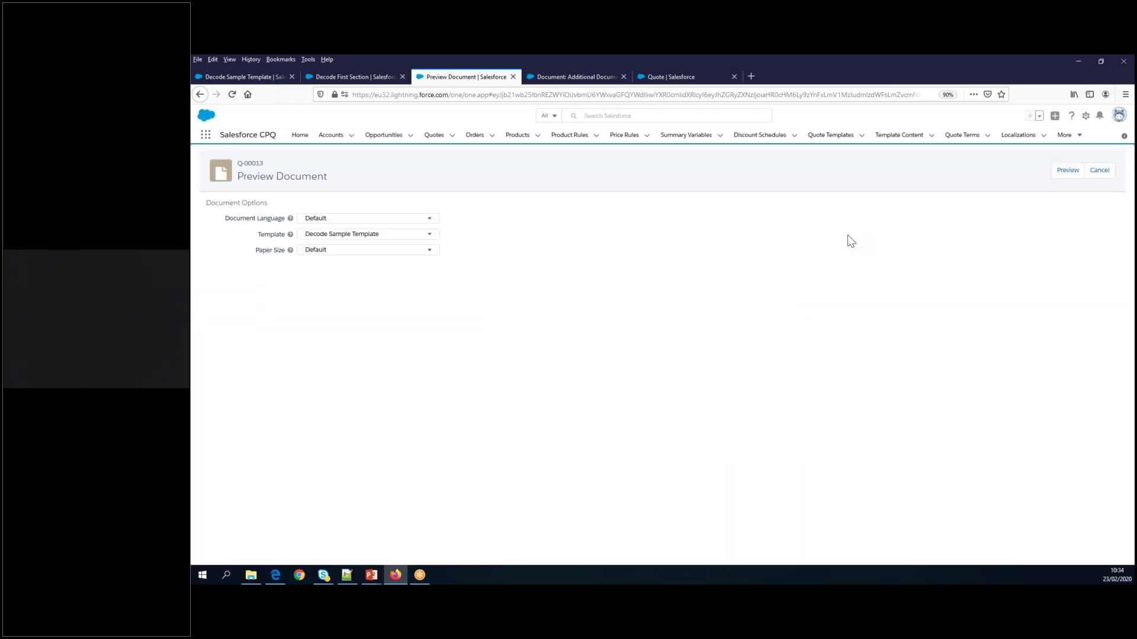
Reload the quote's document preview options from the quote record and move Additional Document from Available Content to Included Content.
{"action": "left_click", "coordinate": [1099, 171]}
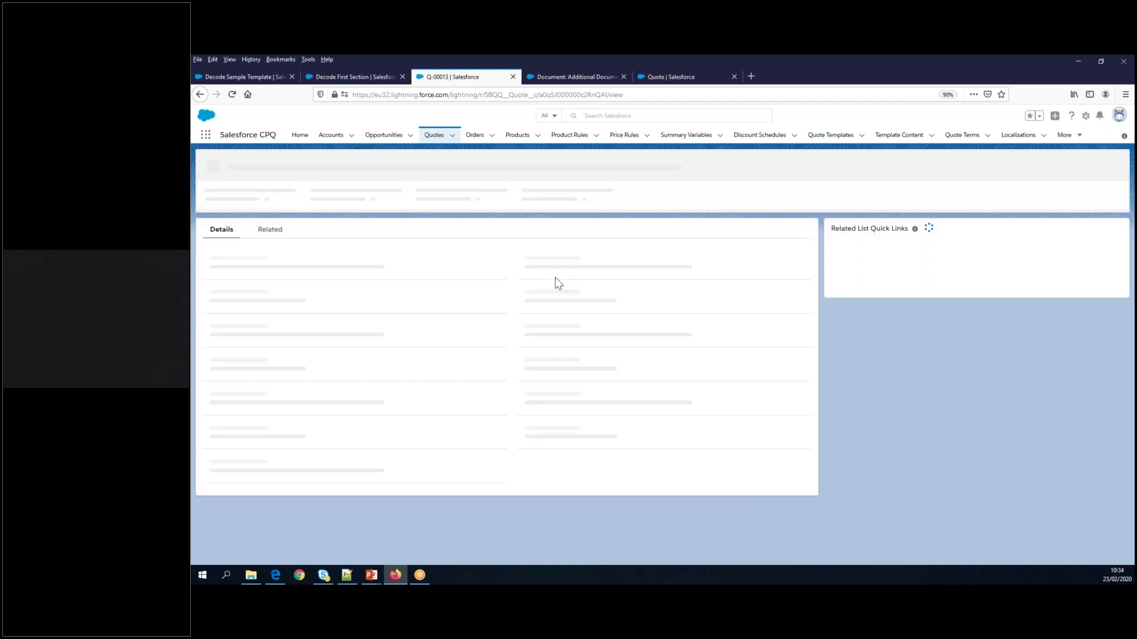
{"action": "left_click", "coordinate": [257, 80]}
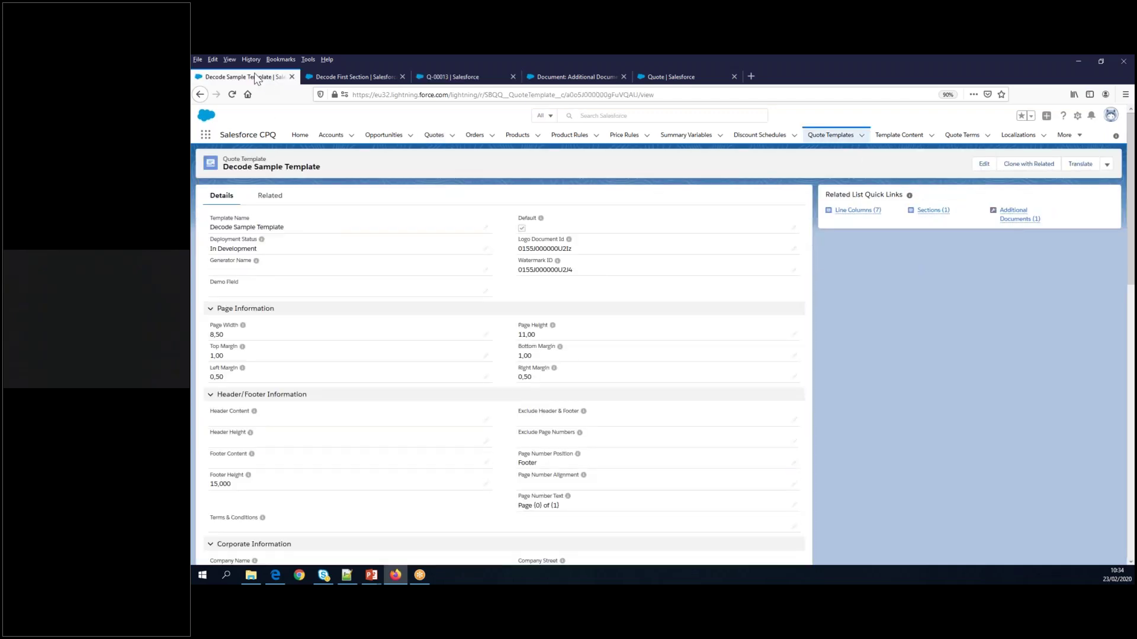
{"action": "left_click", "coordinate": [451, 77]}
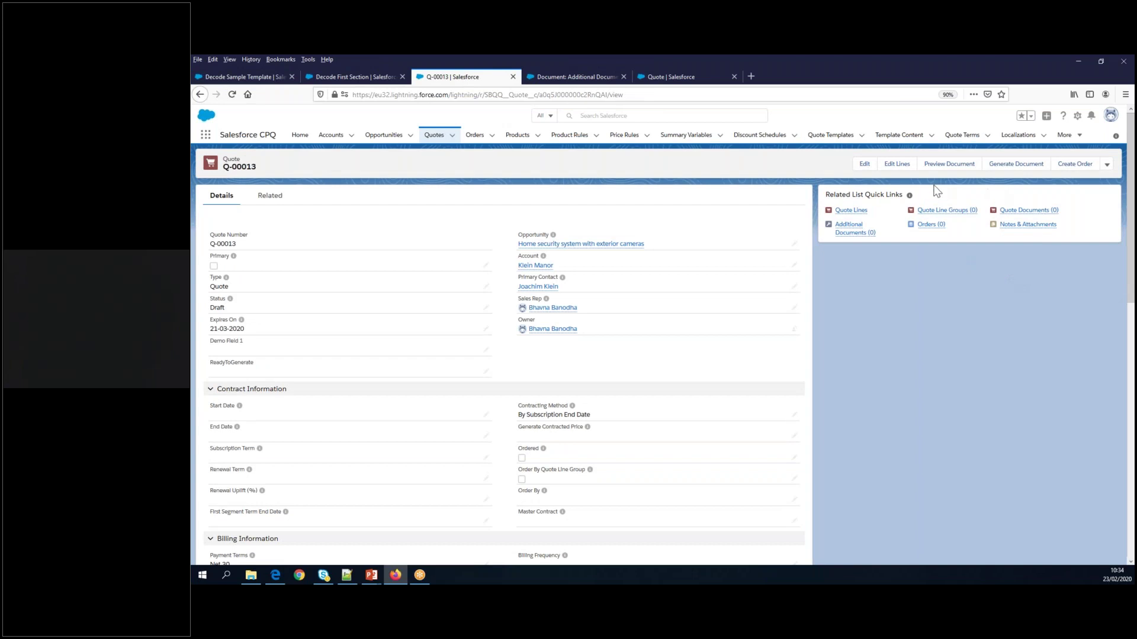
{"action": "left_click", "coordinate": [942, 165]}
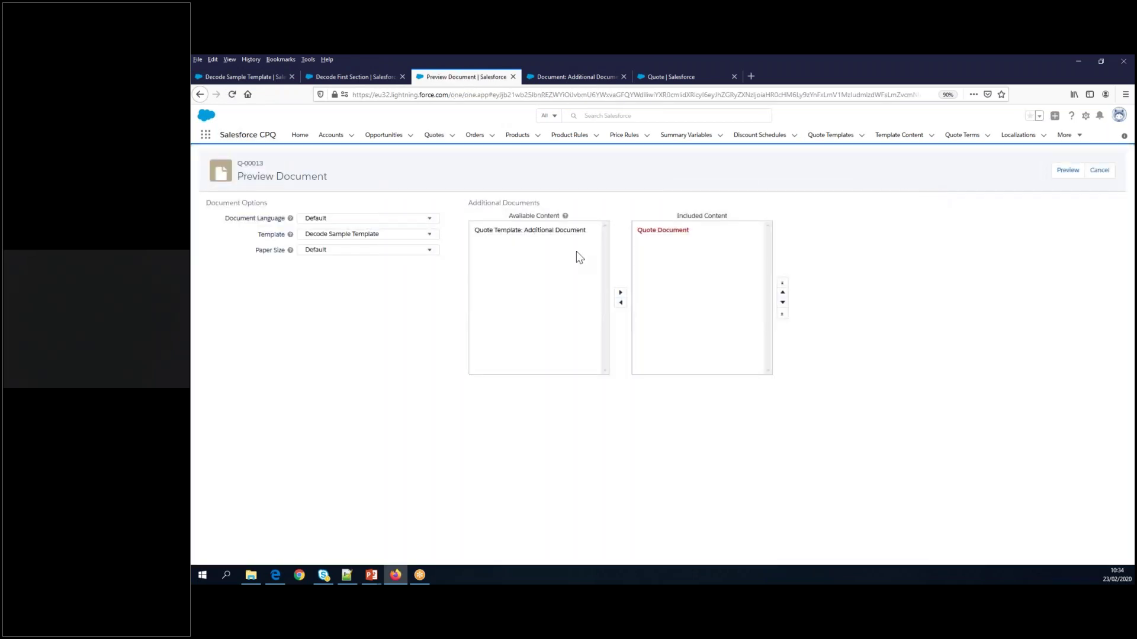
{"action": "mouse_move", "coordinate": [550, 235]}
{"action": "left_click_drag", "start_coordinate": [509, 217], "coordinate": [560, 217]}
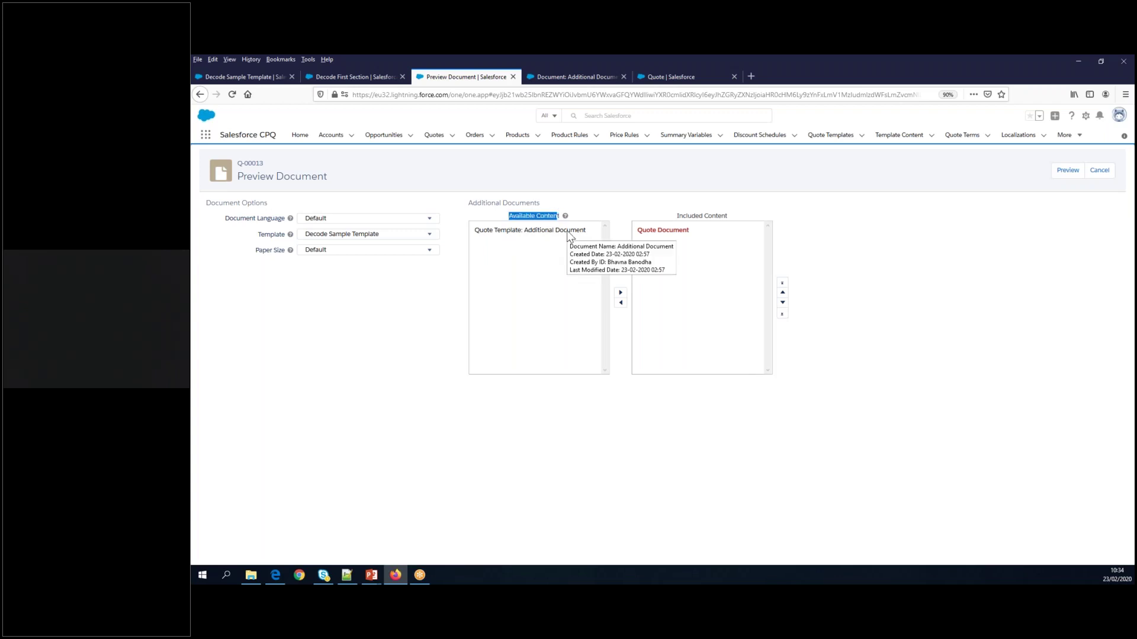
{"action": "left_click", "coordinate": [568, 233]}
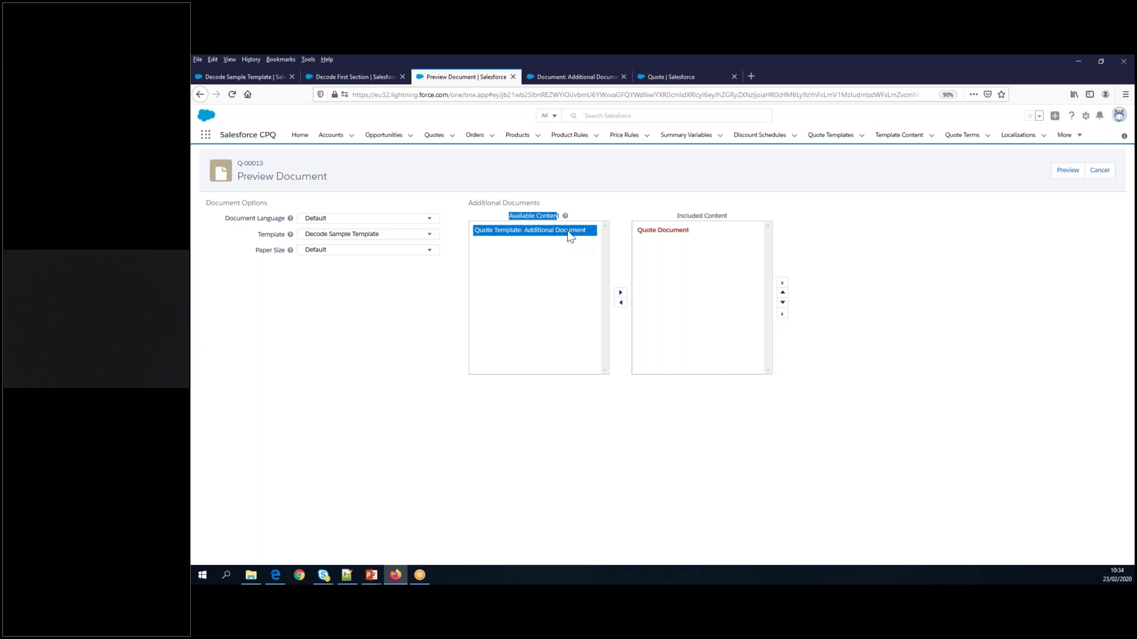
{"action": "left_click", "coordinate": [620, 293]}
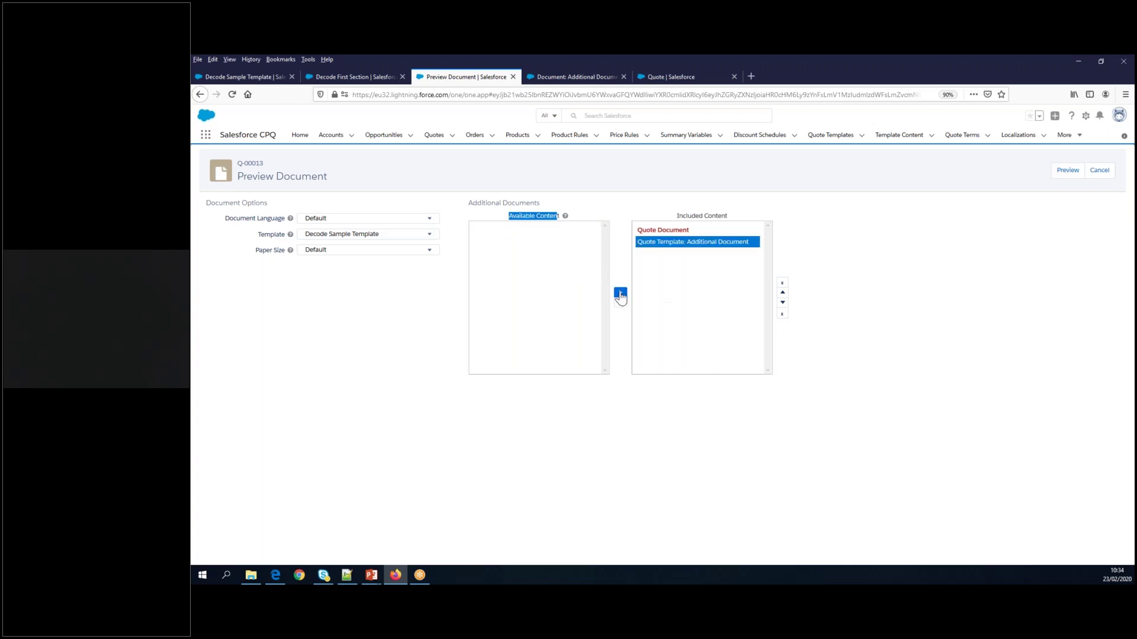
{"action": "left_click", "coordinate": [918, 294]}
Preview the quote with the included additional document, check the pages through to the appended one, and close the preview.
{"action": "left_click", "coordinate": [1062, 176]}
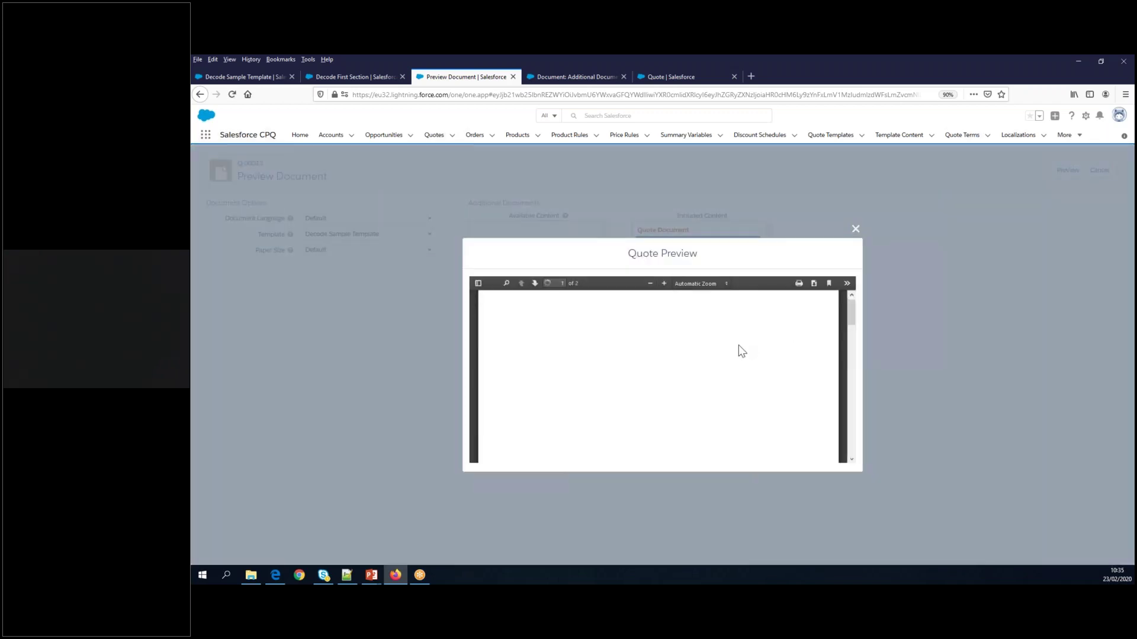
{"action": "scroll", "coordinate": [739, 368], "scroll_direction": "down", "scroll_amount": 3}
{"action": "scroll", "coordinate": [737, 367], "scroll_direction": "down", "scroll_amount": 10}
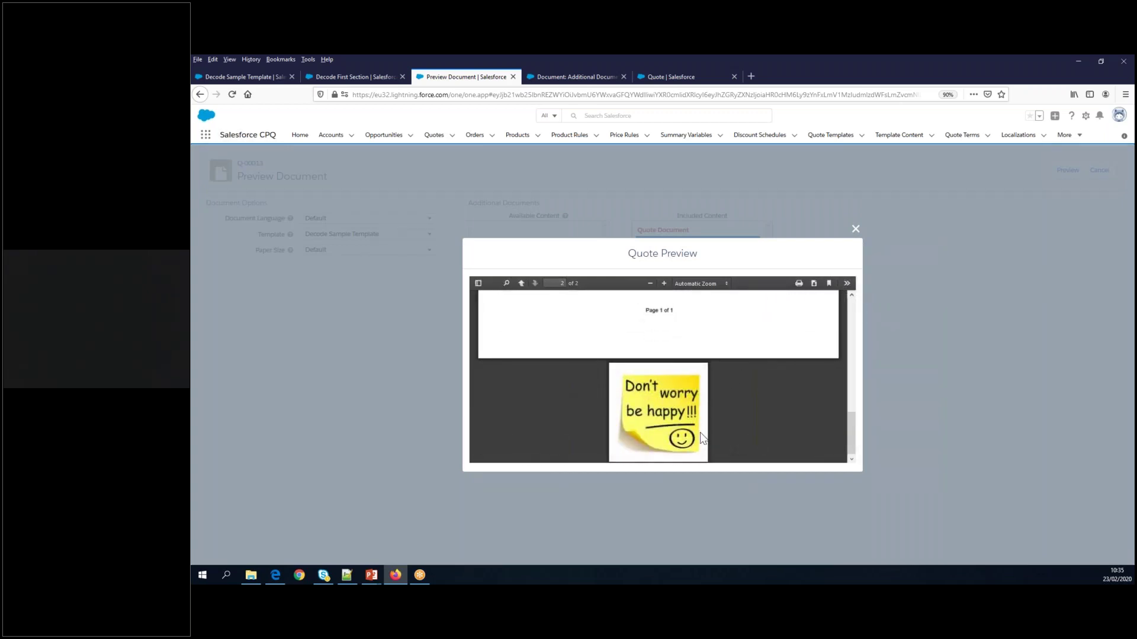
{"action": "scroll", "coordinate": [708, 424], "scroll_direction": "up", "scroll_amount": 10}
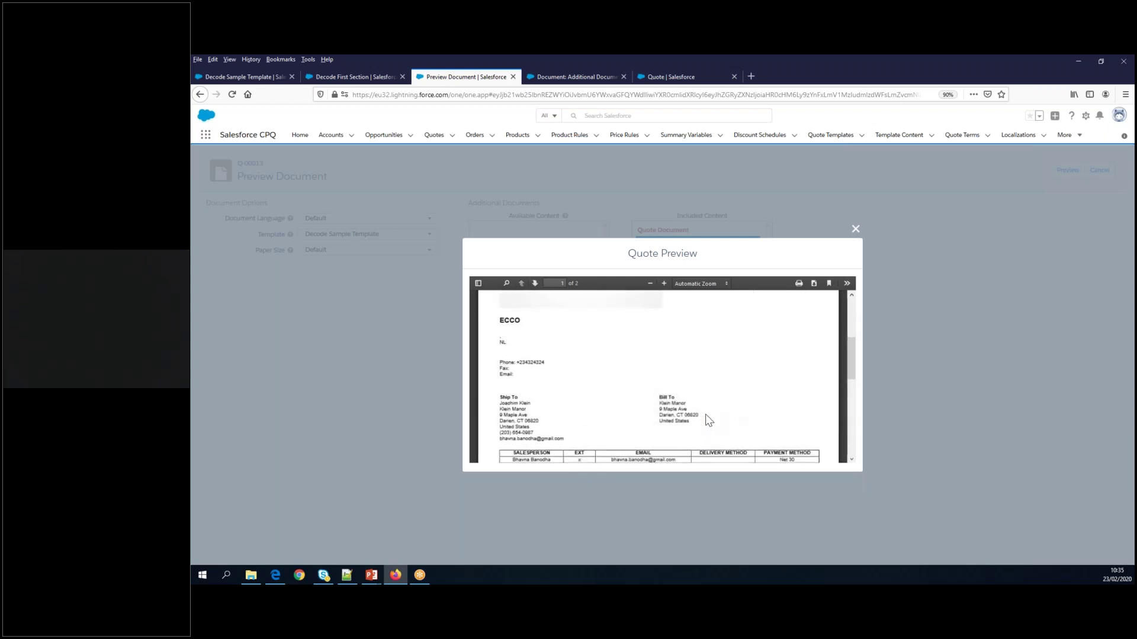
{"action": "scroll", "coordinate": [707, 421], "scroll_direction": "up", "scroll_amount": 3}
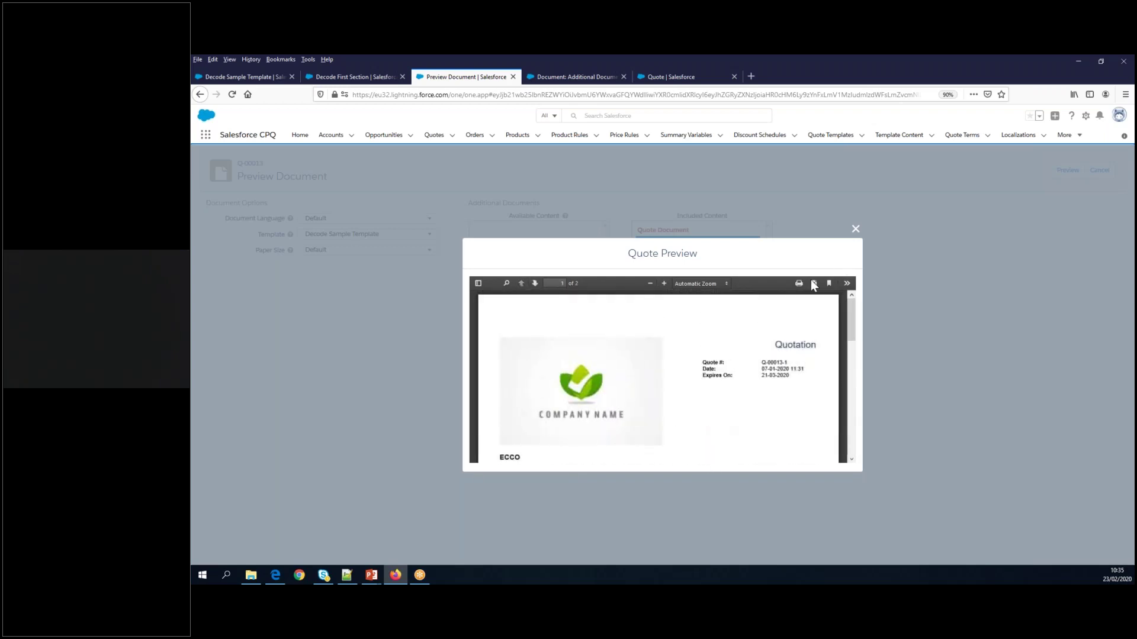
{"action": "left_click", "coordinate": [856, 228]}
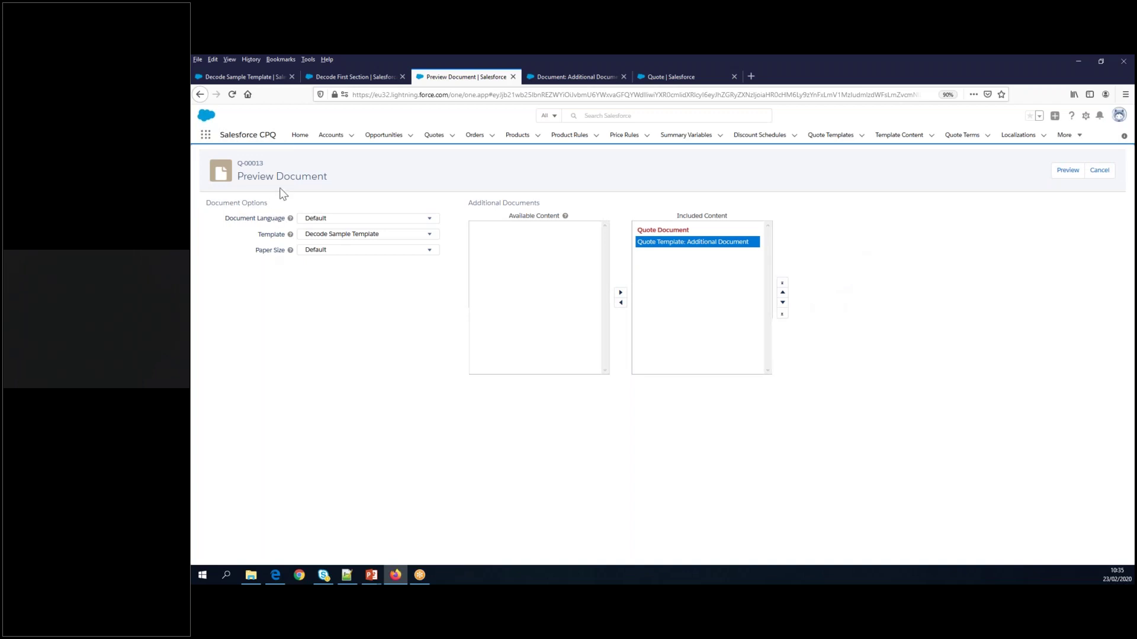
Review the Header/Footer Information fields of Decode Sample Template, including the help text for Header Content.
{"action": "left_click", "coordinate": [239, 78]}
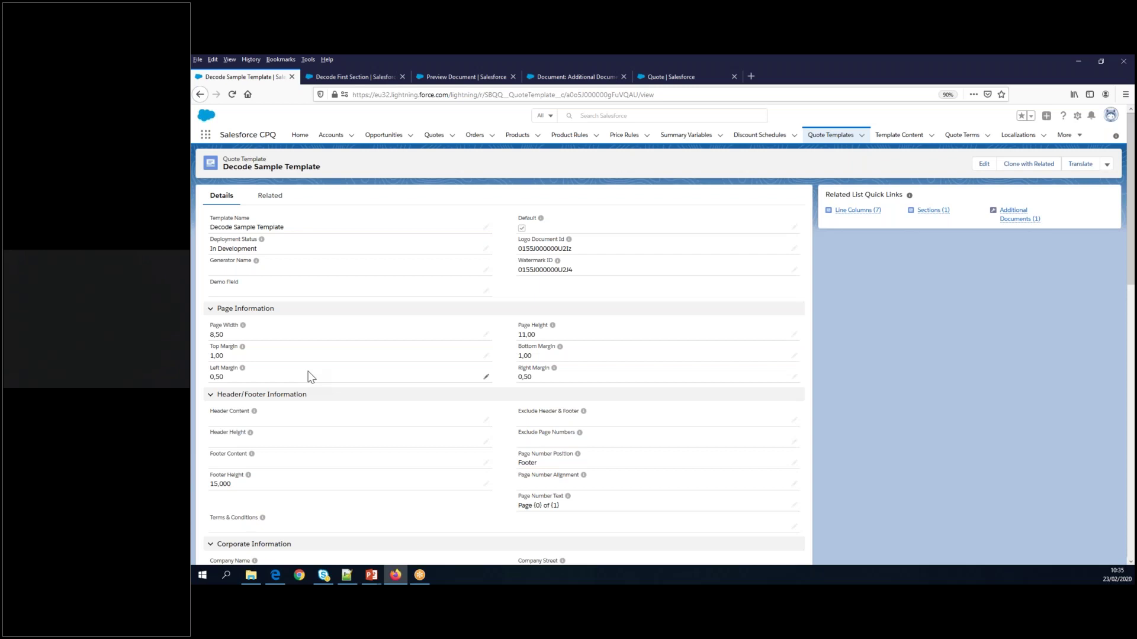
{"action": "mouse_move", "coordinate": [255, 410]}
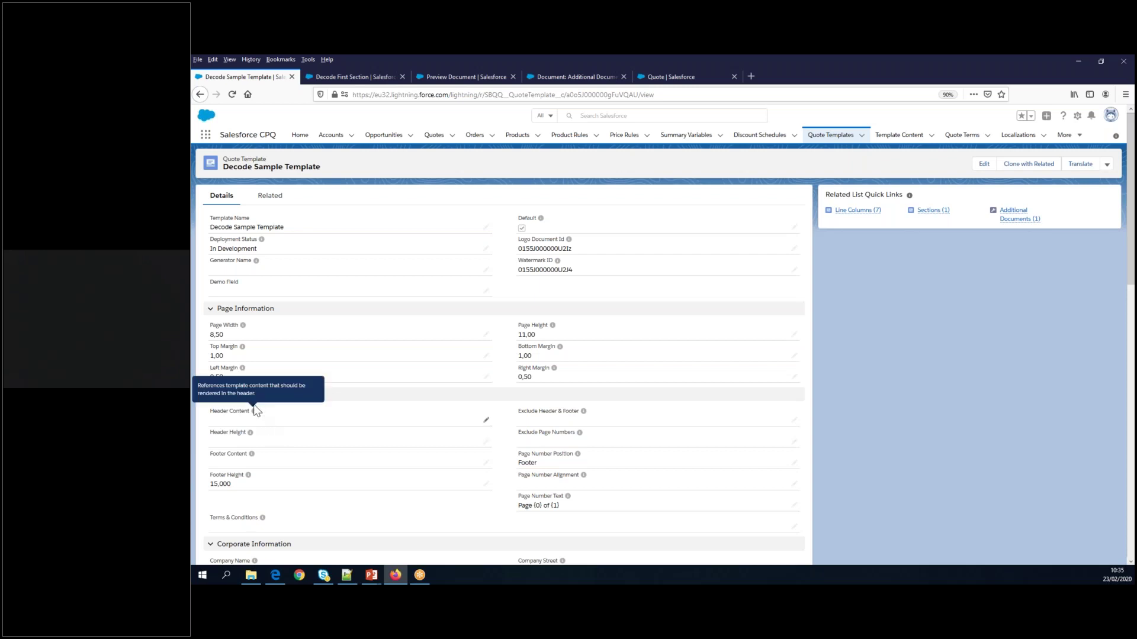
{"action": "scroll", "coordinate": [278, 402], "scroll_direction": "down", "scroll_amount": 1}
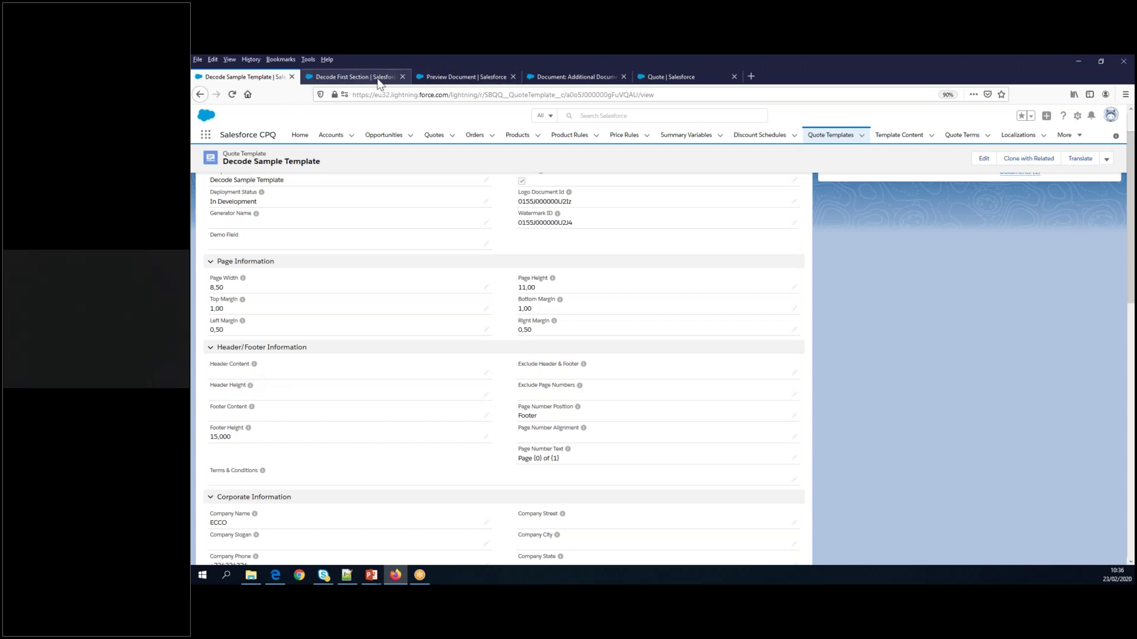
Open the Template Content list in a new browser tab and open the Header record from it in another tab.
{"action": "right_click", "coordinate": [909, 142]}
{"action": "left_click", "coordinate": [917, 148]}
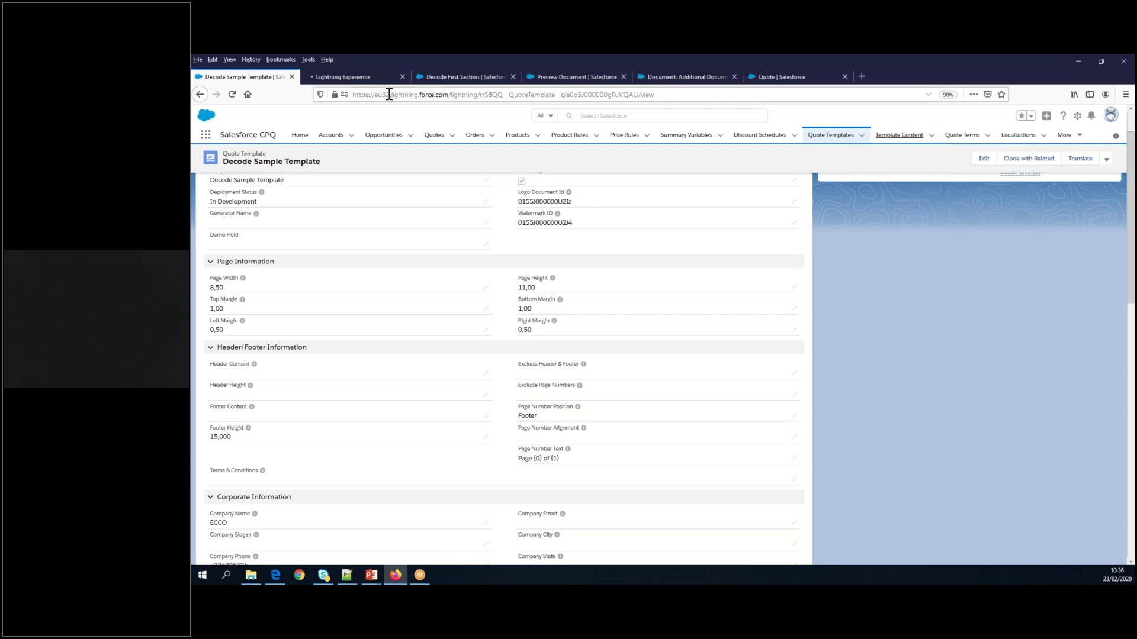
{"action": "left_click", "coordinate": [359, 79]}
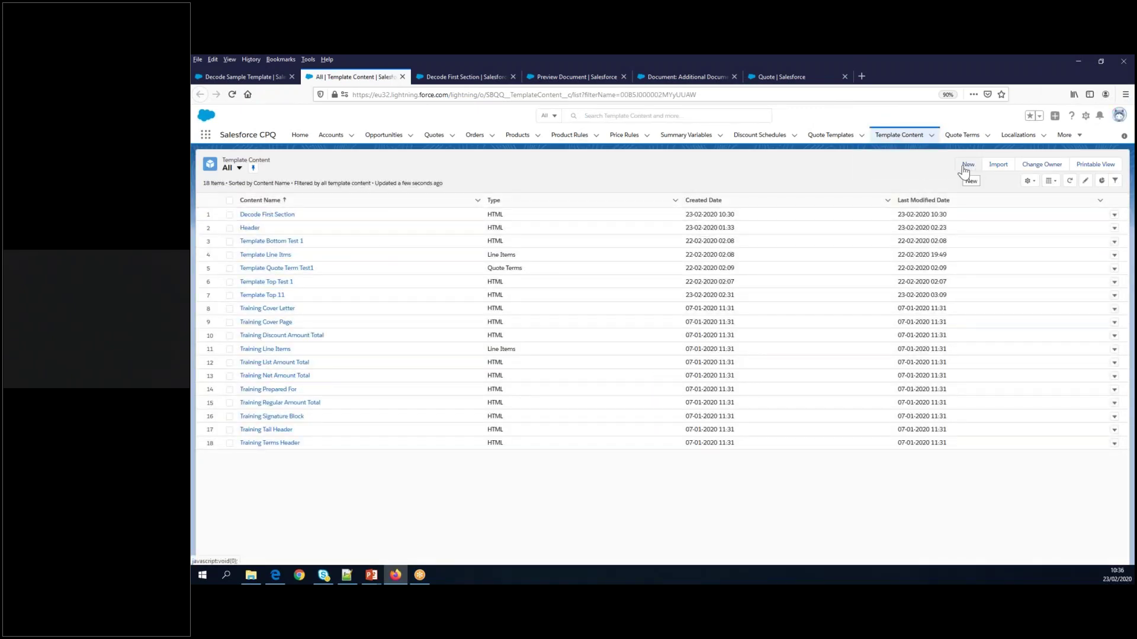
{"action": "right_click", "coordinate": [246, 231]}
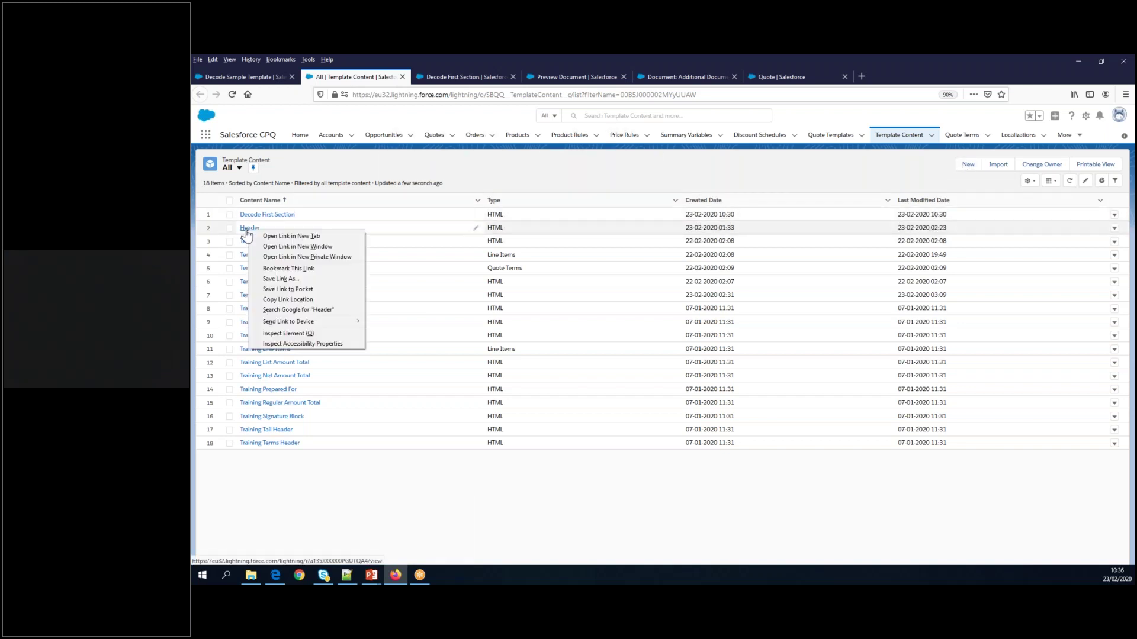
{"action": "left_click", "coordinate": [255, 235]}
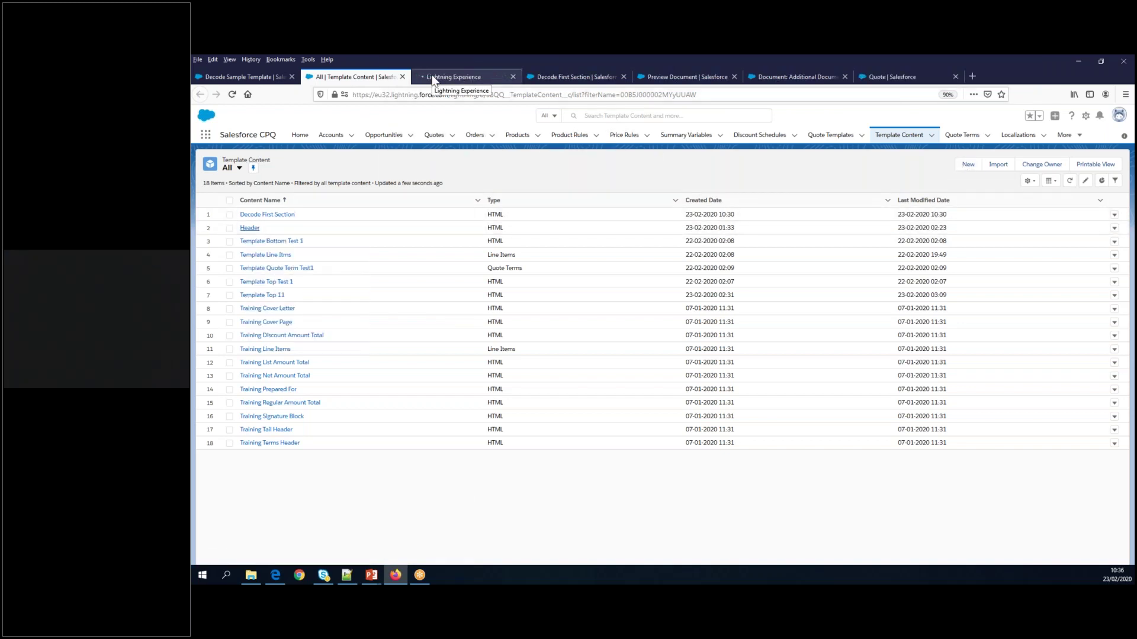
Start a new template content record of type HTML to view its blank editor form.
{"action": "left_click", "coordinate": [968, 166]}
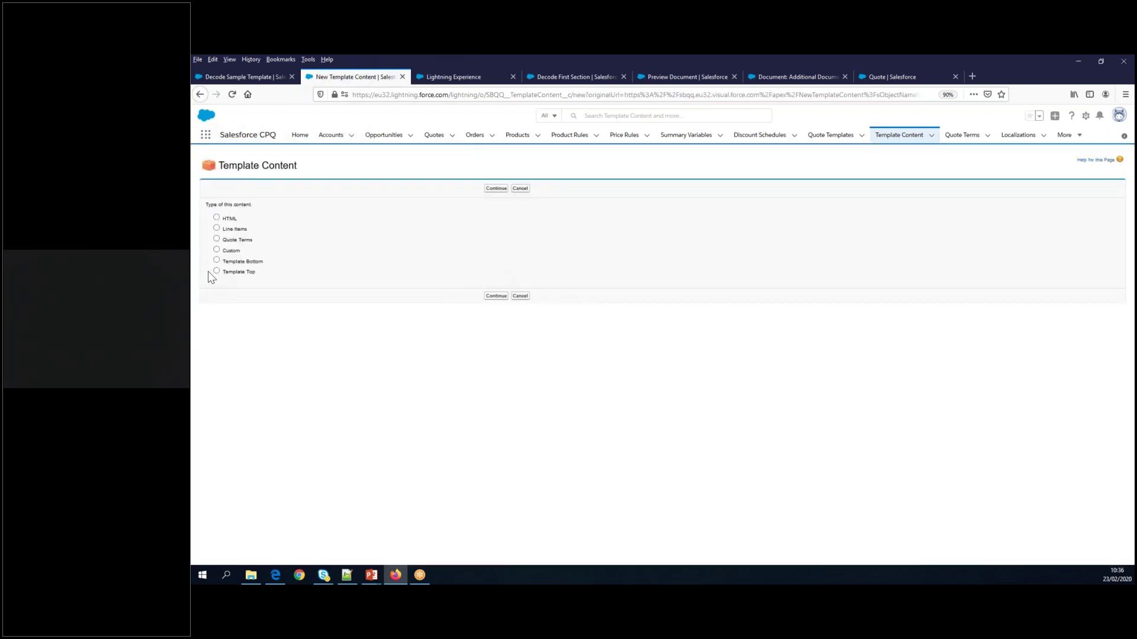
{"action": "left_click", "coordinate": [228, 221]}
{"action": "left_click", "coordinate": [497, 297]}
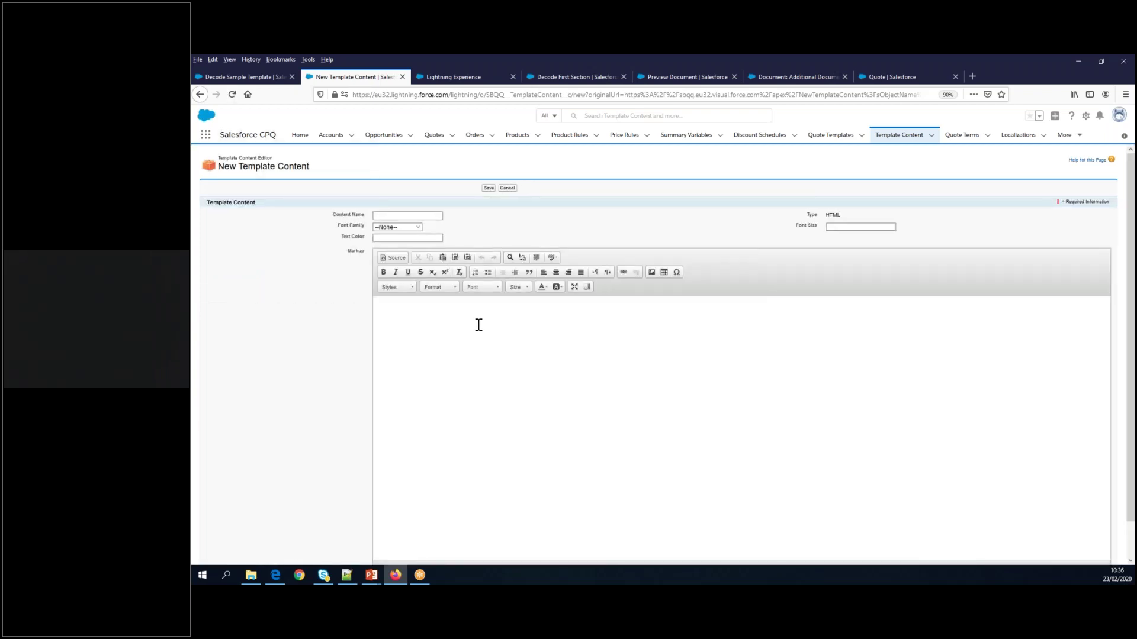
{"action": "left_click", "coordinate": [485, 318]}
Examine the Header template content in the editor, comparing its formatted text with its HTML source, and leave without saving.
{"action": "left_click", "coordinate": [453, 77]}
{"action": "left_click", "coordinate": [490, 188]}
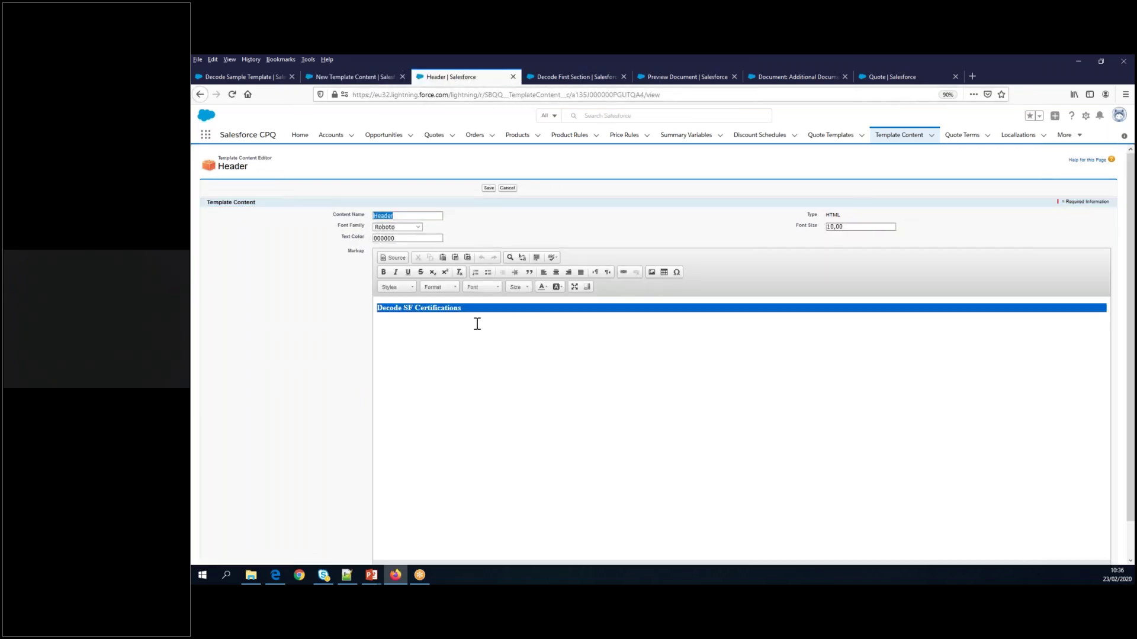
{"action": "left_click", "coordinate": [393, 257]}
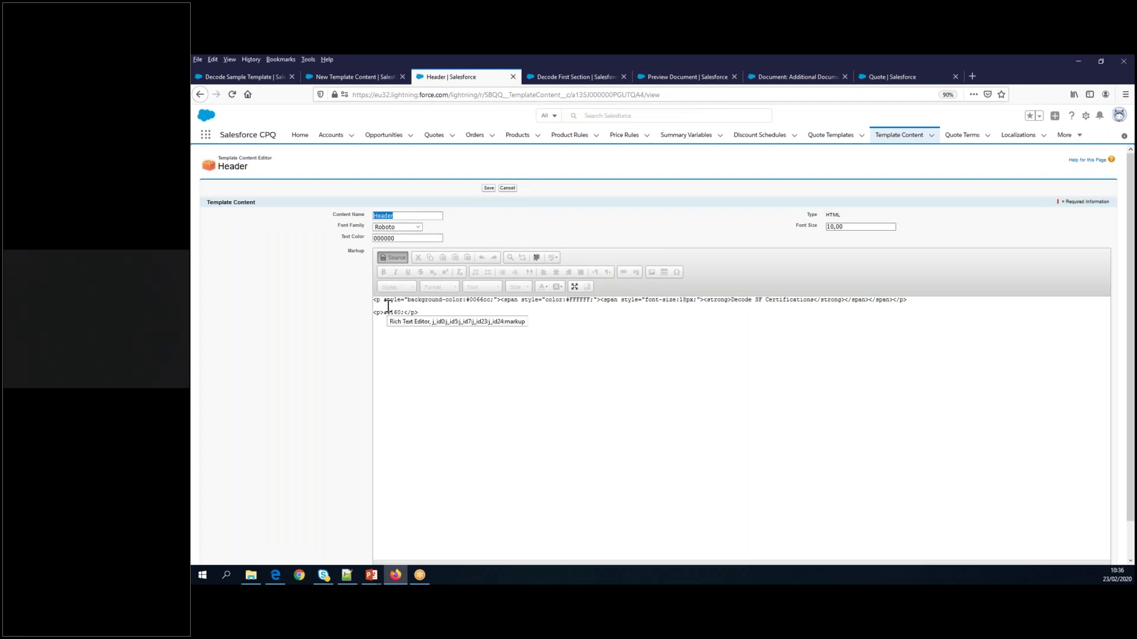
{"action": "left_click", "coordinate": [393, 257]}
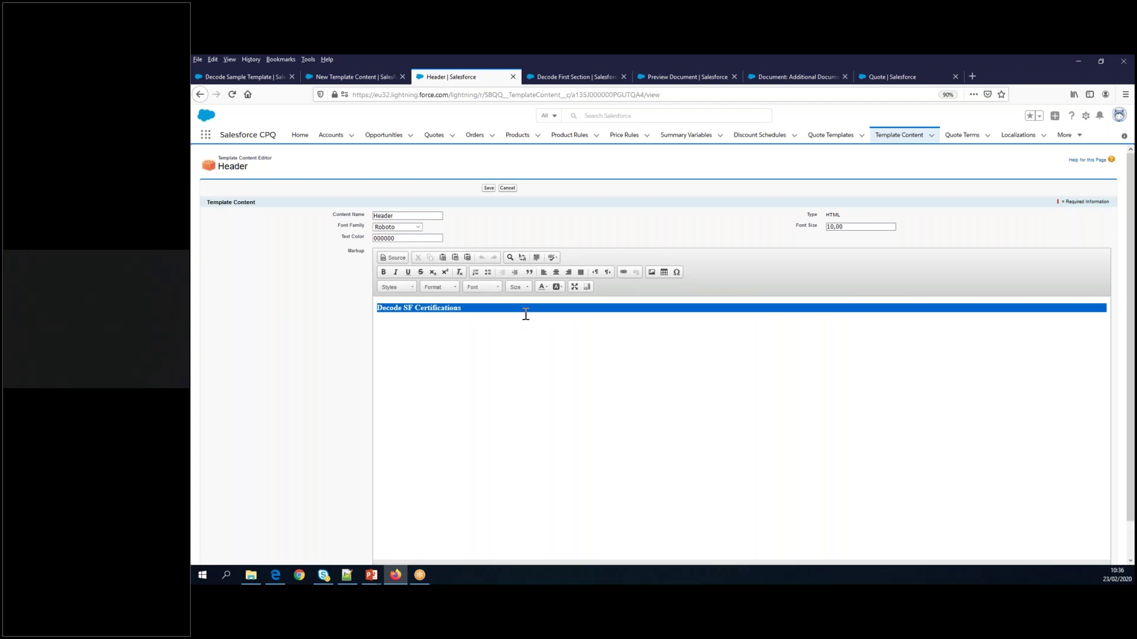
{"action": "left_click", "coordinate": [389, 257]}
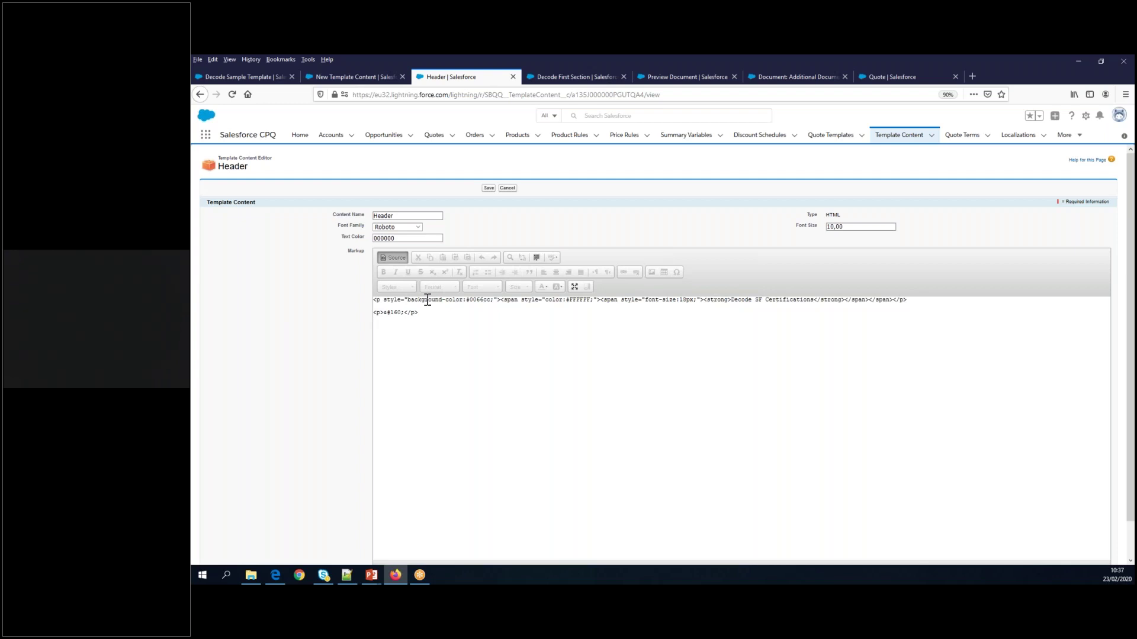
{"action": "left_click", "coordinate": [399, 259]}
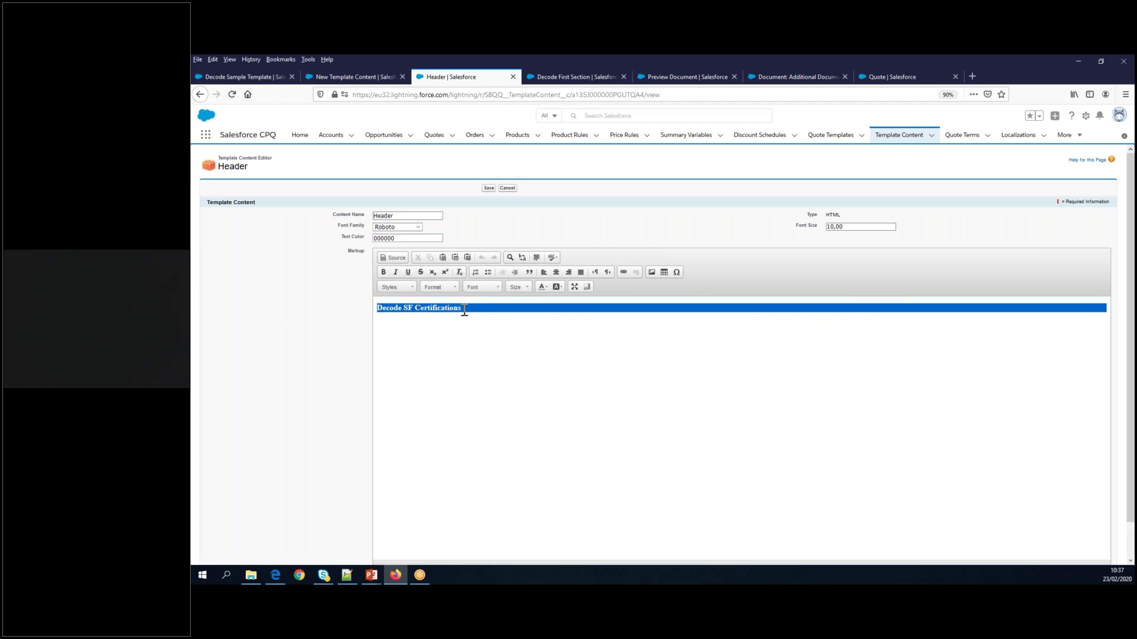
{"action": "left_click", "coordinate": [394, 258]}
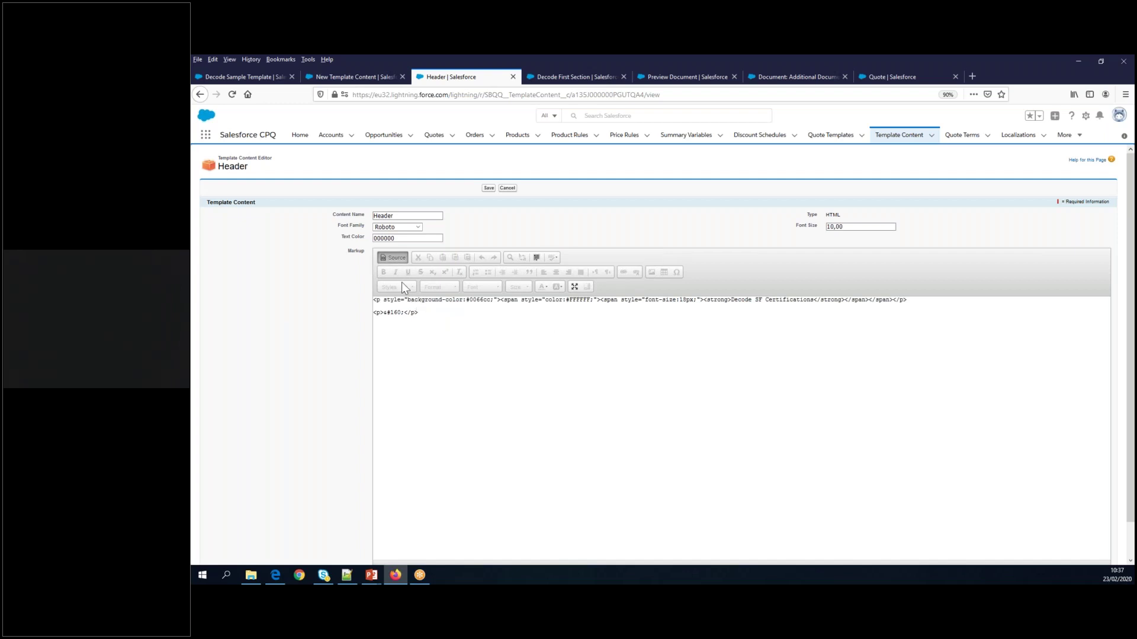
{"action": "left_click", "coordinate": [395, 258]}
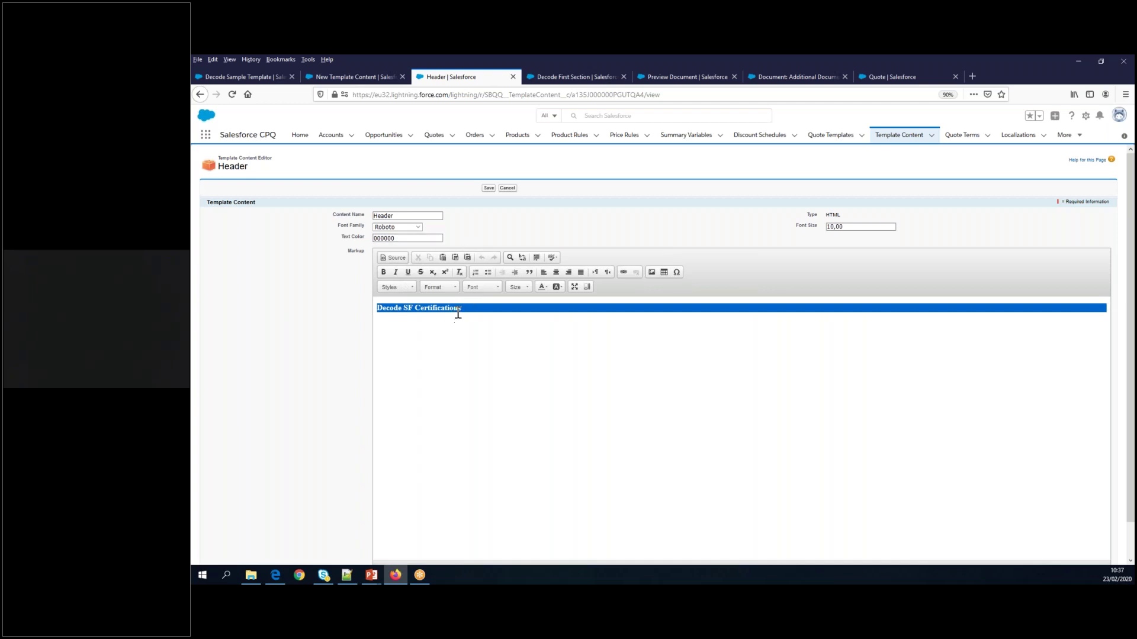
{"action": "left_click", "coordinate": [507, 188]}
Edit Decode Sample Template and select the Header template content as its Header Content.
{"action": "left_click", "coordinate": [240, 78]}
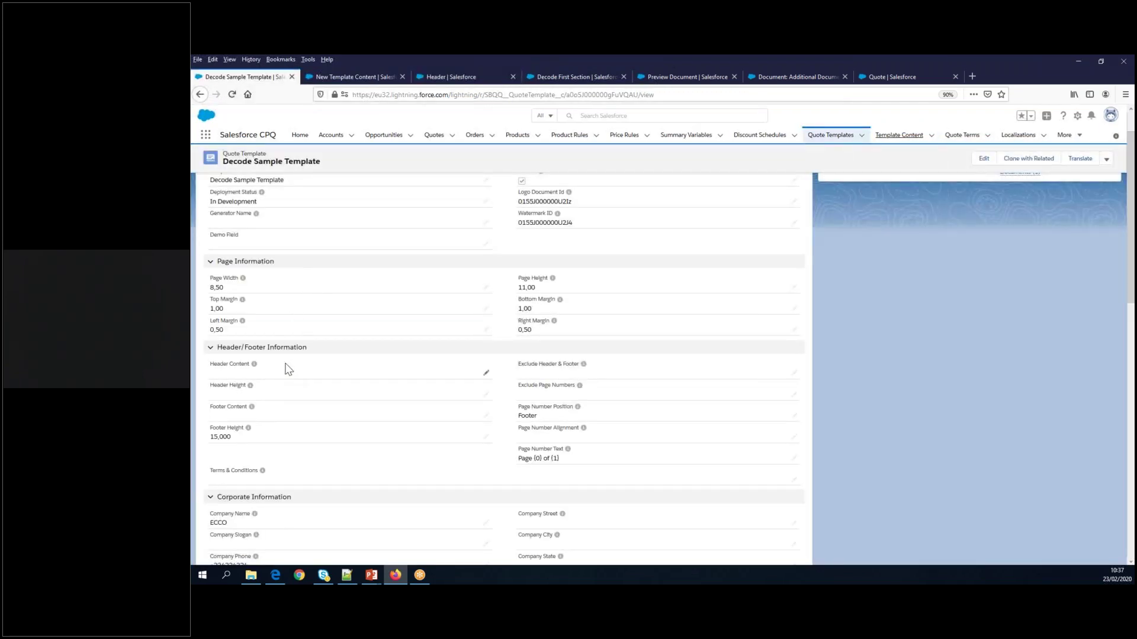
{"action": "scroll", "coordinate": [289, 361], "scroll_direction": "up", "scroll_amount": 1}
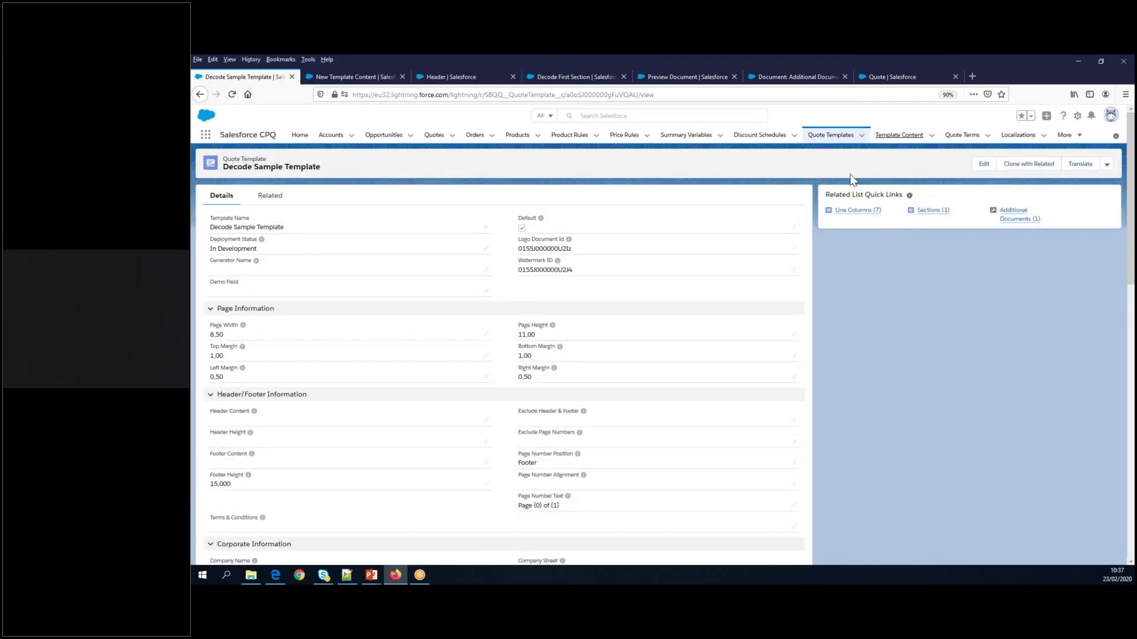
{"action": "left_click", "coordinate": [983, 164]}
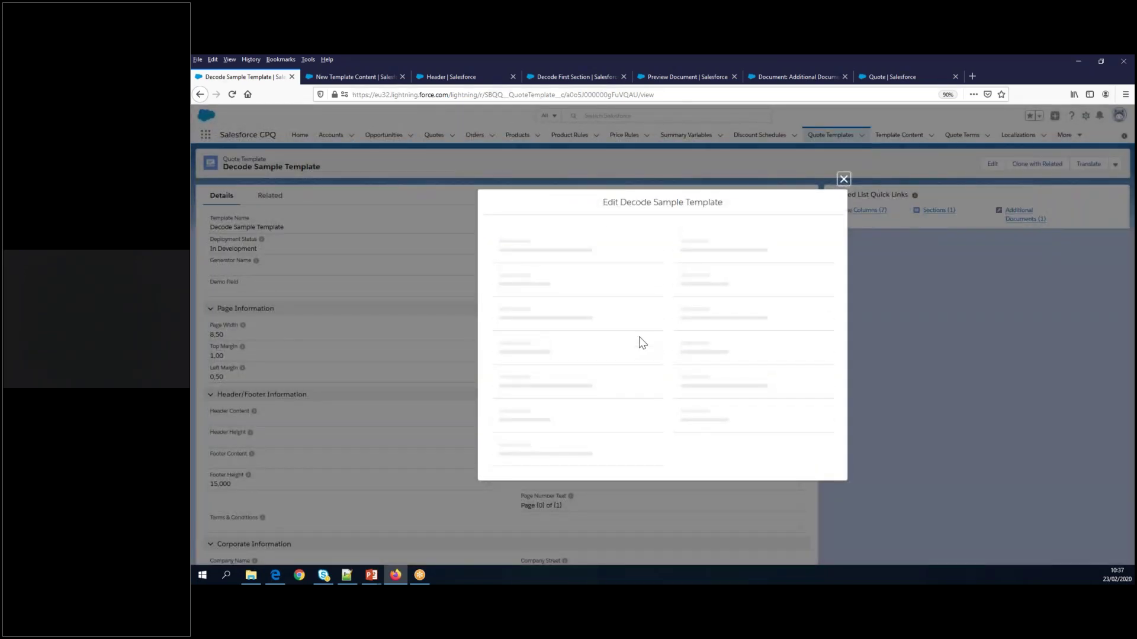
{"action": "scroll", "coordinate": [634, 340], "scroll_direction": "down", "scroll_amount": 3}
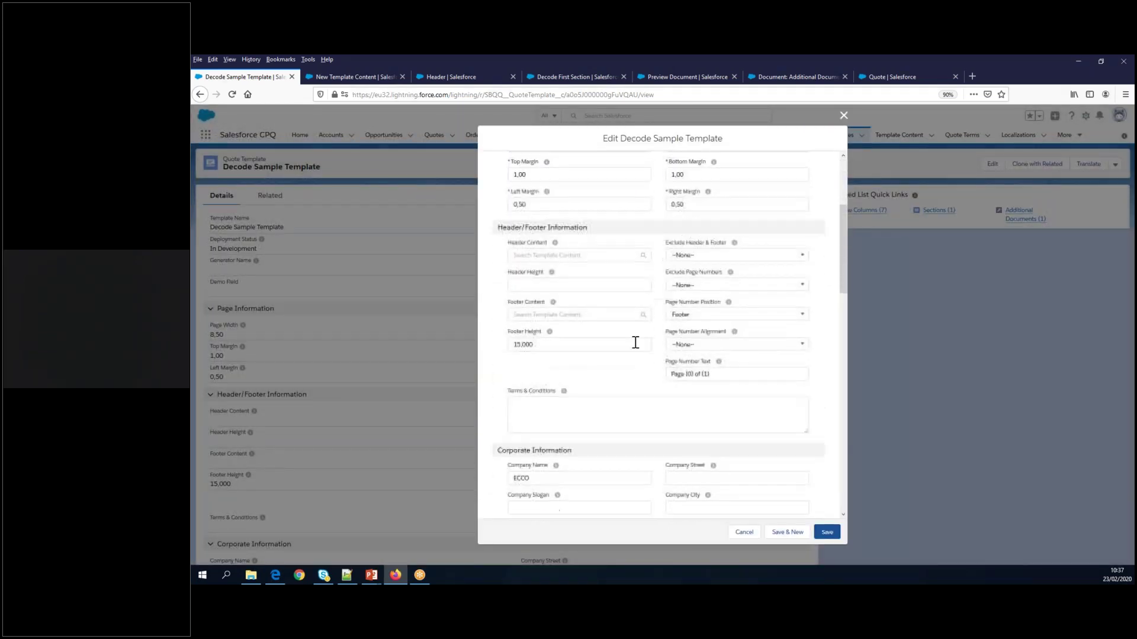
{"action": "left_click", "coordinate": [579, 255]}
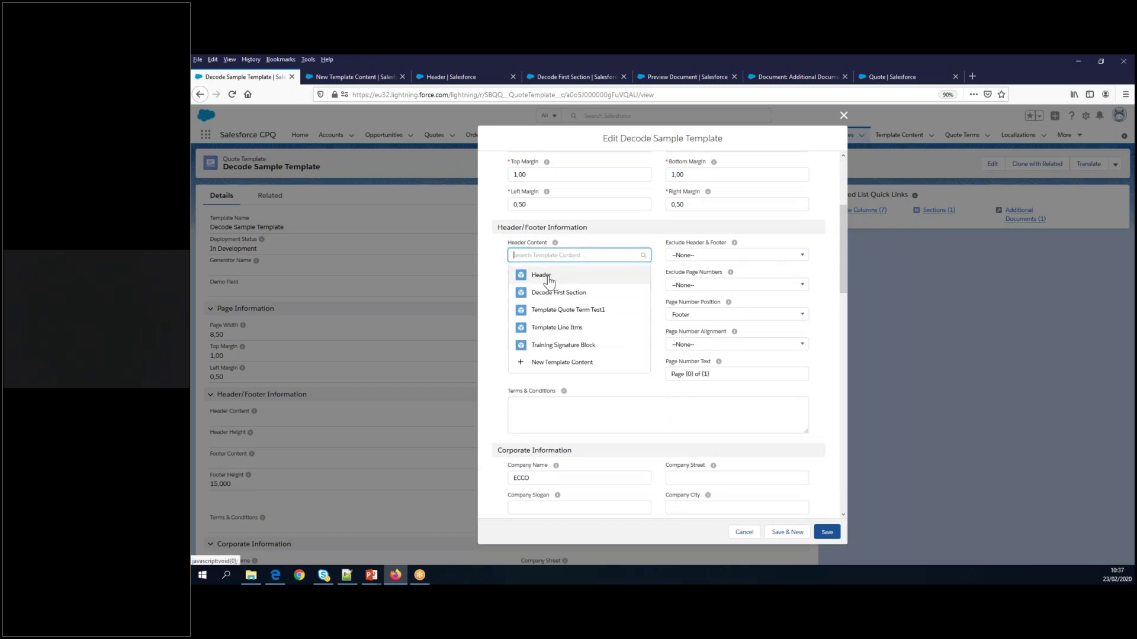
{"action": "left_click", "coordinate": [548, 279]}
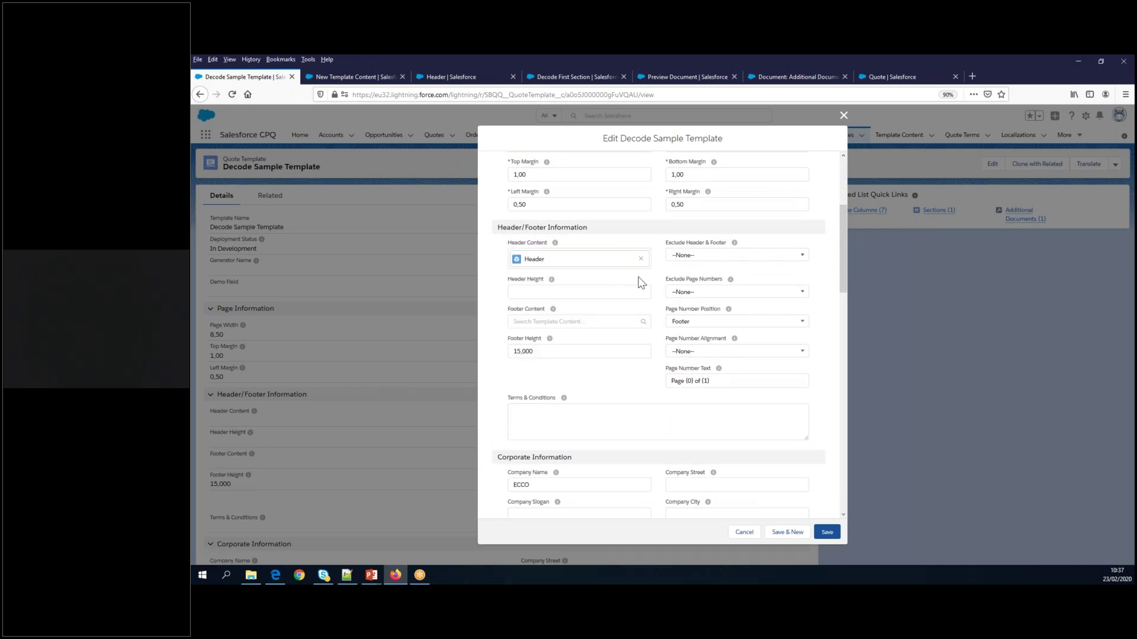
Review the Exclude Header & Footer options, set the Header Height to 40, and save the template.
{"action": "left_click", "coordinate": [733, 261]}
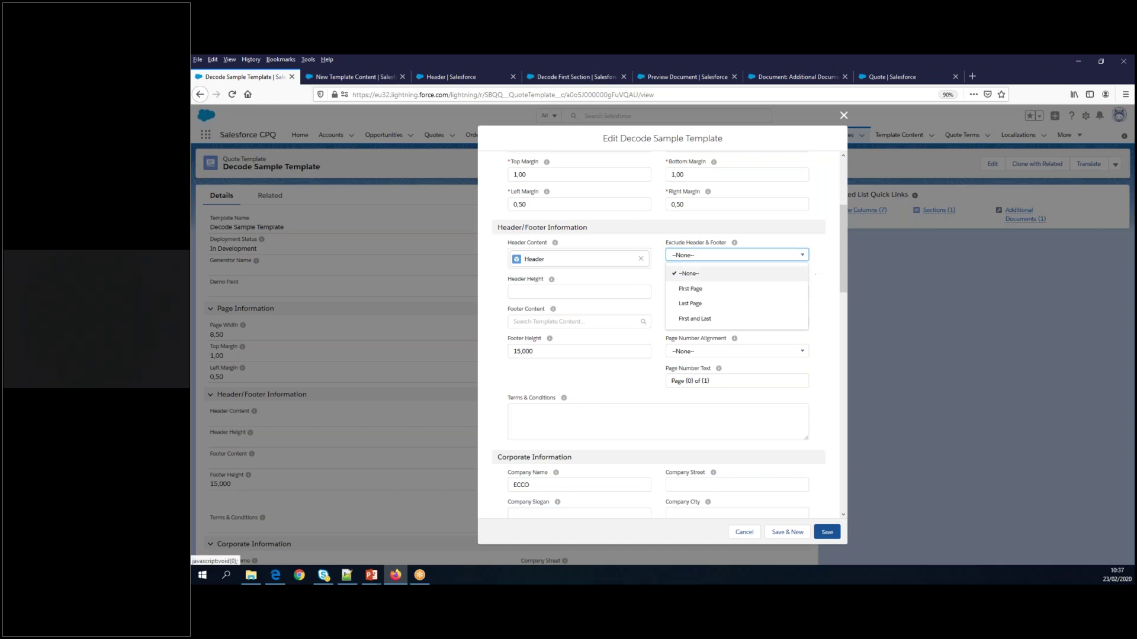
{"action": "left_click", "coordinate": [814, 295]}
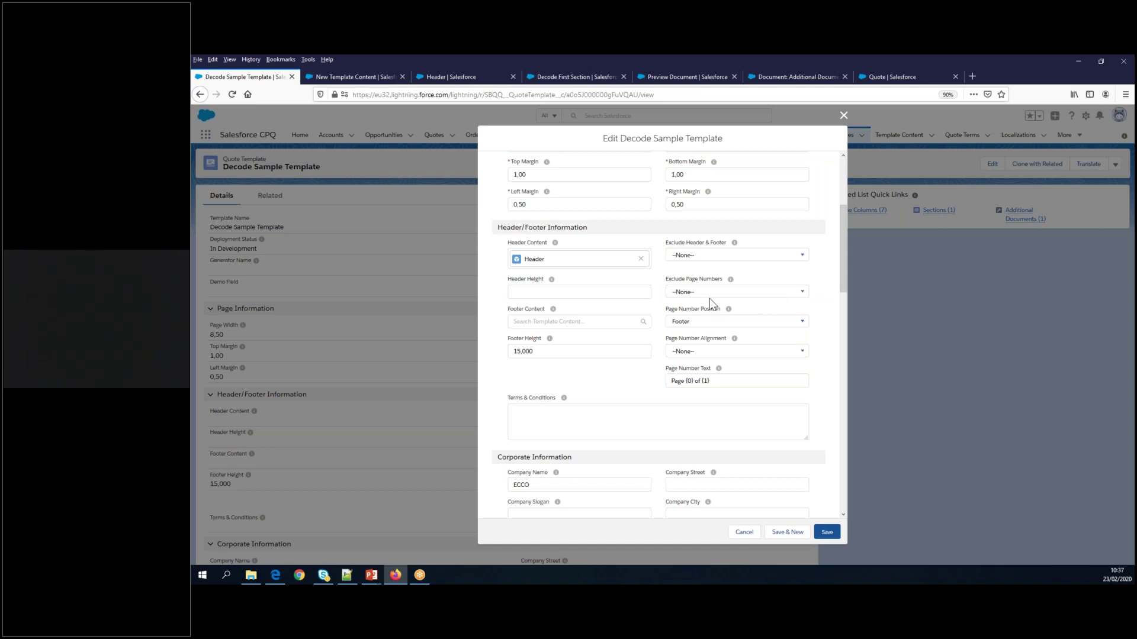
{"action": "left_click", "coordinate": [555, 293]}
{"action": "mouse_move", "coordinate": [719, 371]}
{"action": "left_click", "coordinate": [827, 534]}
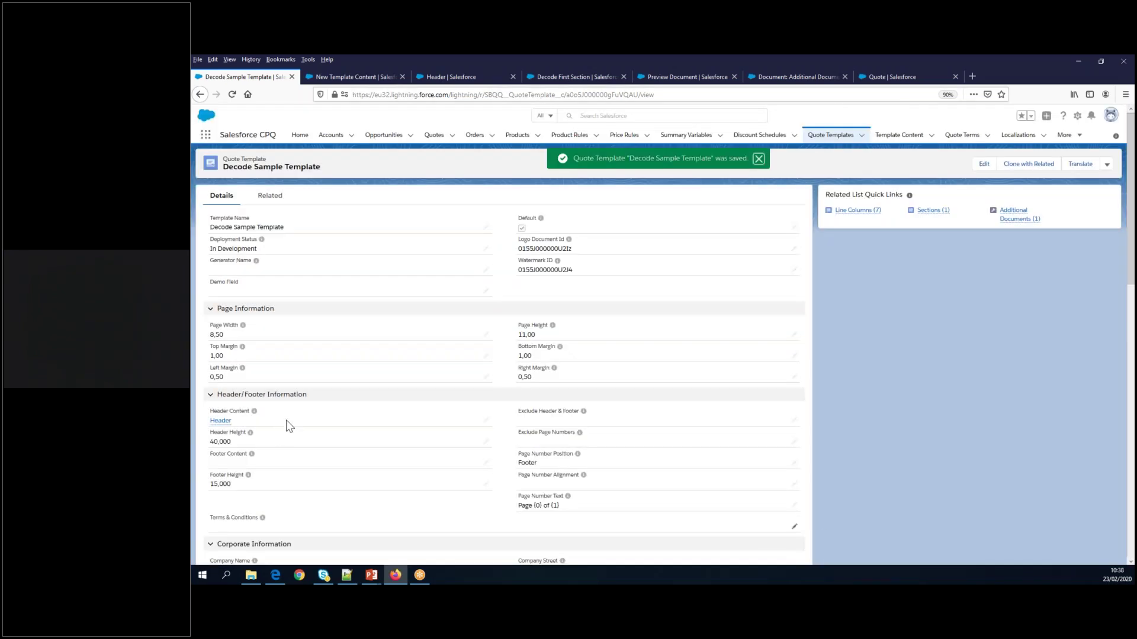
Close the browser tabs for Decode First Section, Header and the unsaved new template content.
{"action": "left_click", "coordinate": [559, 80]}
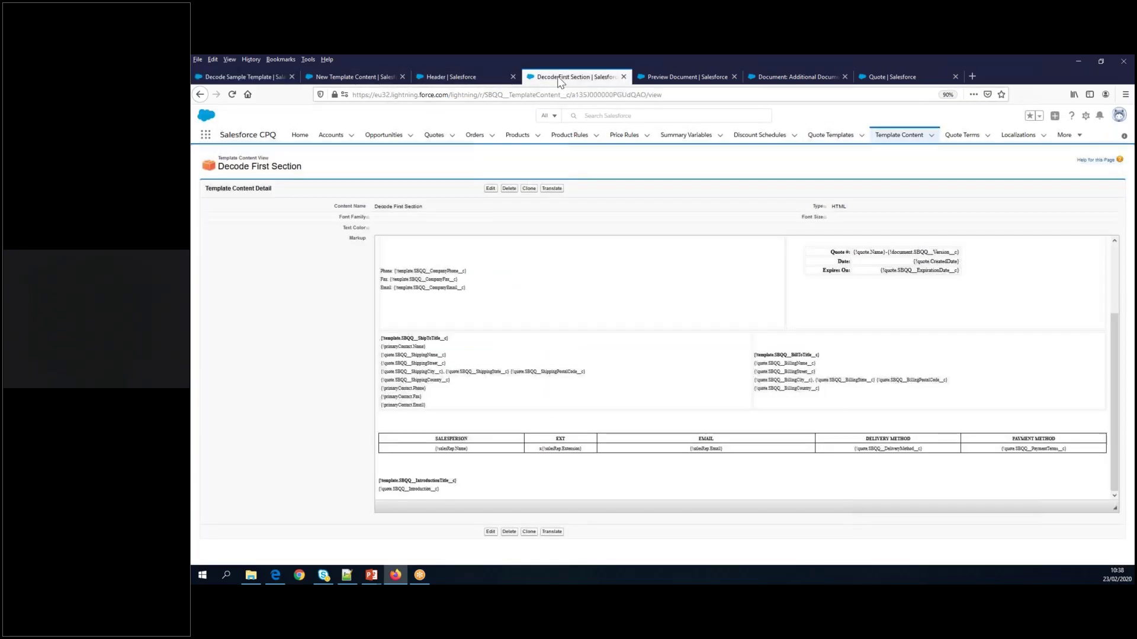
{"action": "left_click", "coordinate": [623, 77]}
{"action": "left_click", "coordinate": [457, 79]}
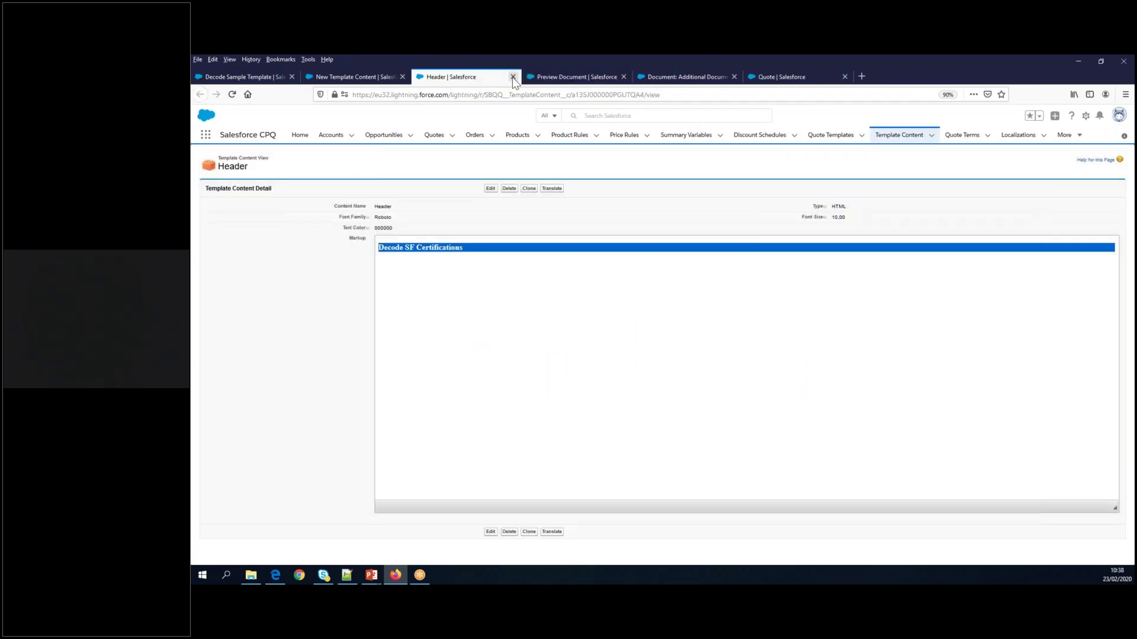
{"action": "left_click", "coordinate": [512, 77]}
{"action": "left_click", "coordinate": [402, 77]}
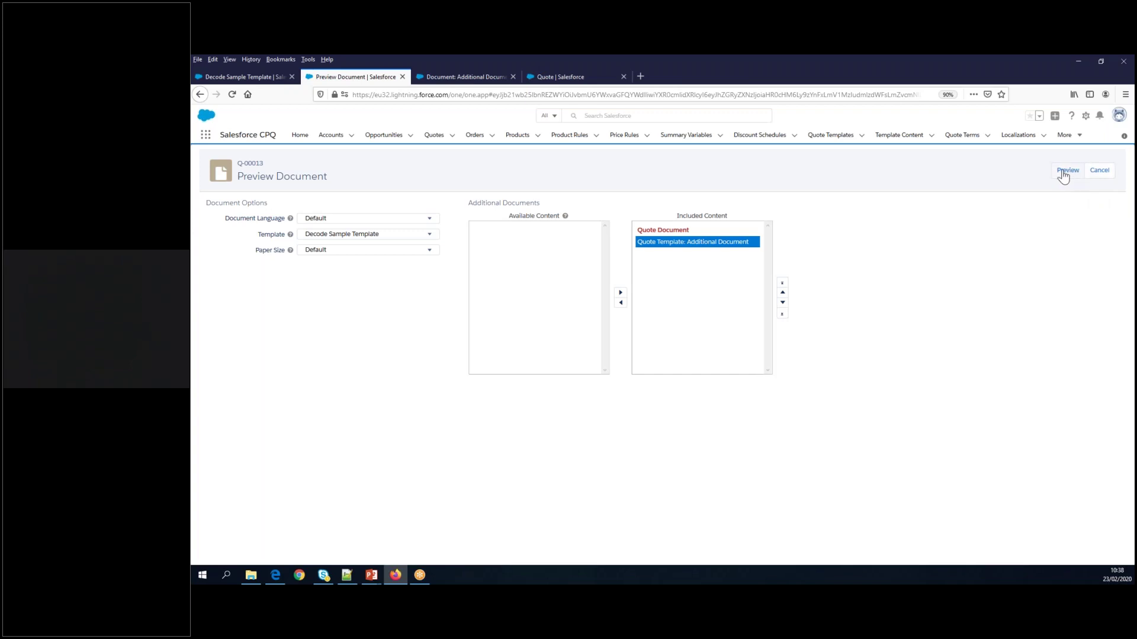
Reload the quote's document preview options, preview the quote with Decode Sample Template, and check the header and page layout.
{"action": "left_click", "coordinate": [1099, 172]}
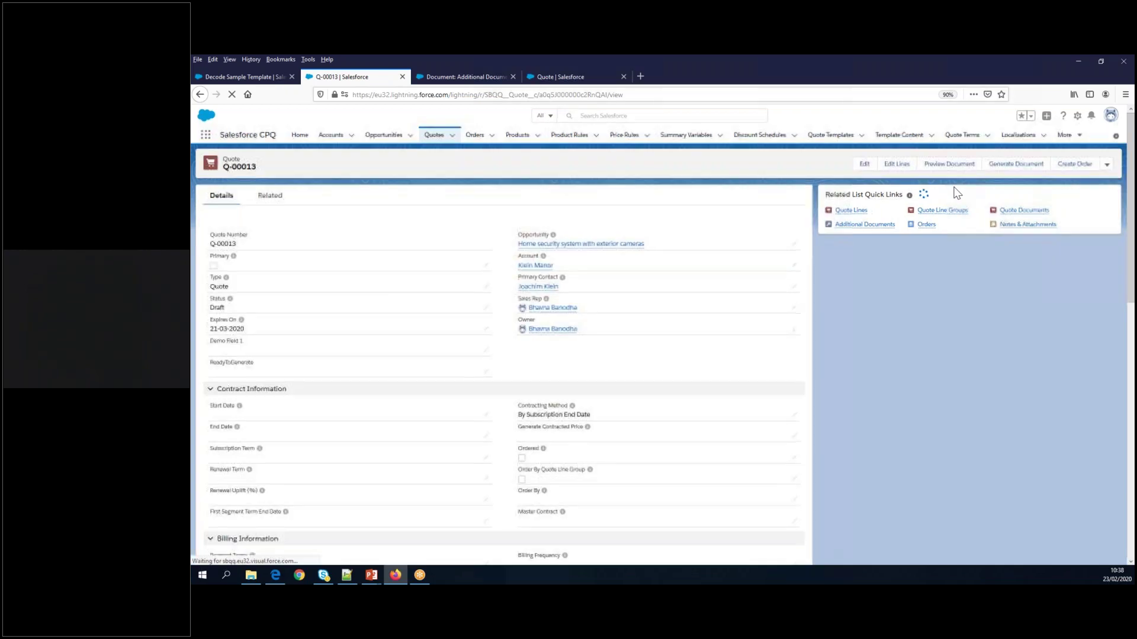
{"action": "left_click", "coordinate": [939, 165]}
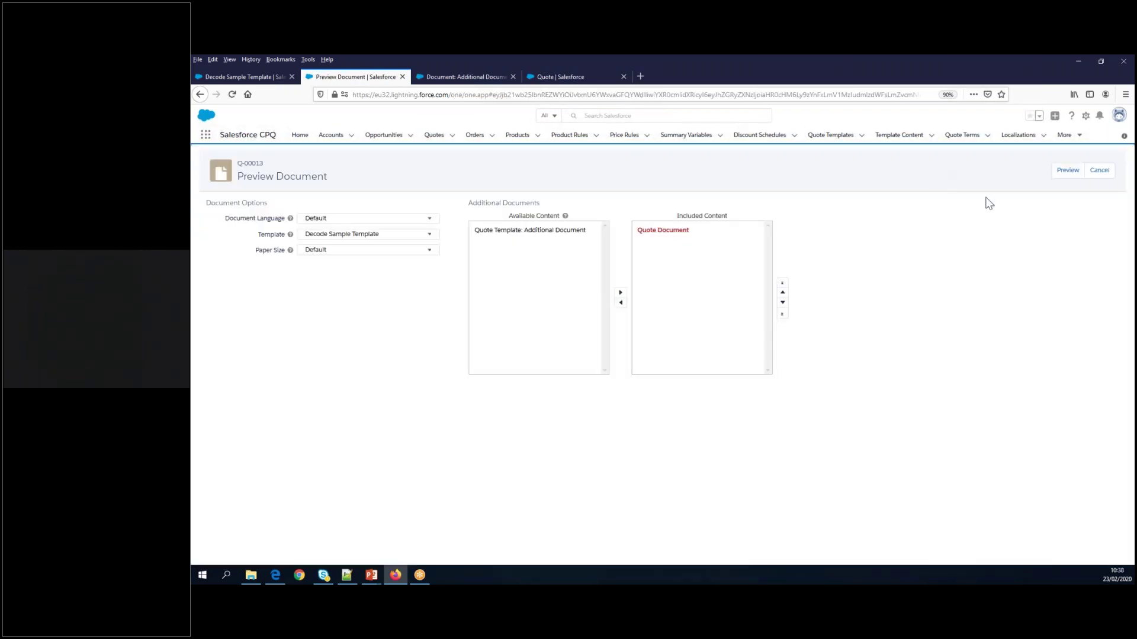
{"action": "left_click", "coordinate": [1067, 170]}
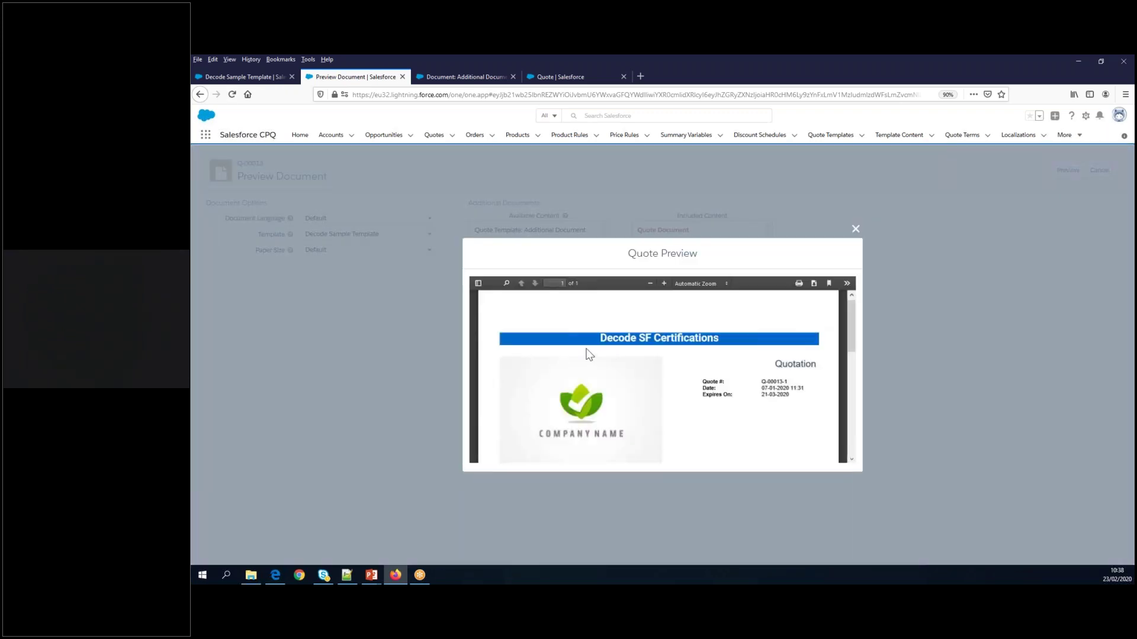
{"action": "scroll", "coordinate": [767, 367], "scroll_direction": "down", "scroll_amount": 3}
{"action": "scroll", "coordinate": [765, 367], "scroll_direction": "down", "scroll_amount": 3}
{"action": "scroll", "coordinate": [759, 370], "scroll_direction": "up", "scroll_amount": 6}
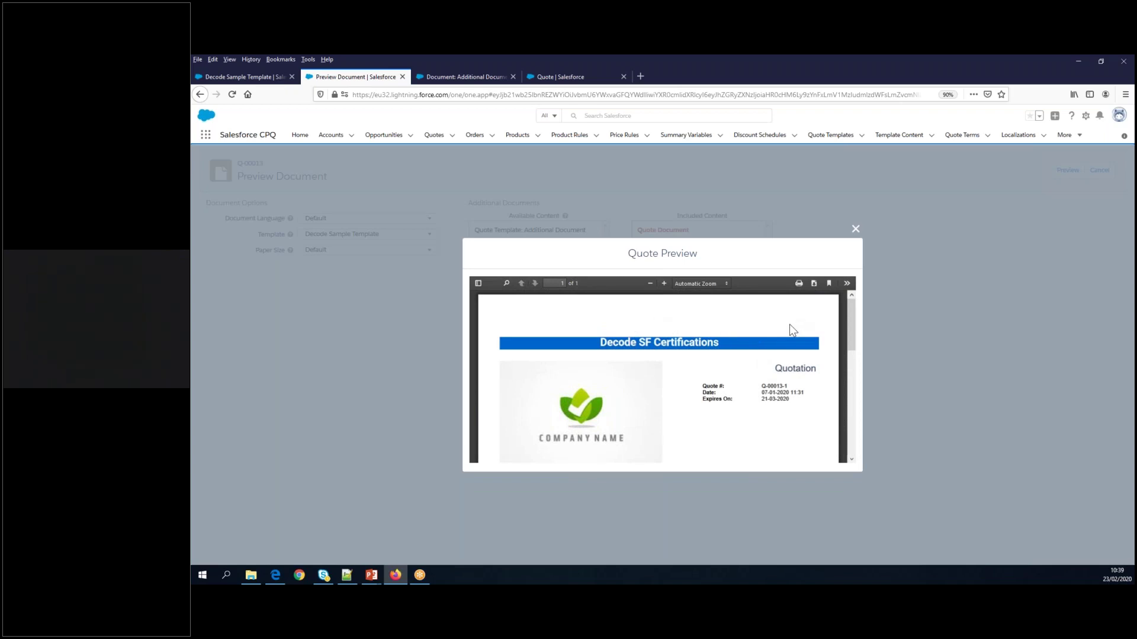
Edit Decode Sample Template's section titles, setting the Introduction Title to "Intro Title" and the Notes Title to "Notes Title".
{"action": "left_click", "coordinate": [249, 77]}
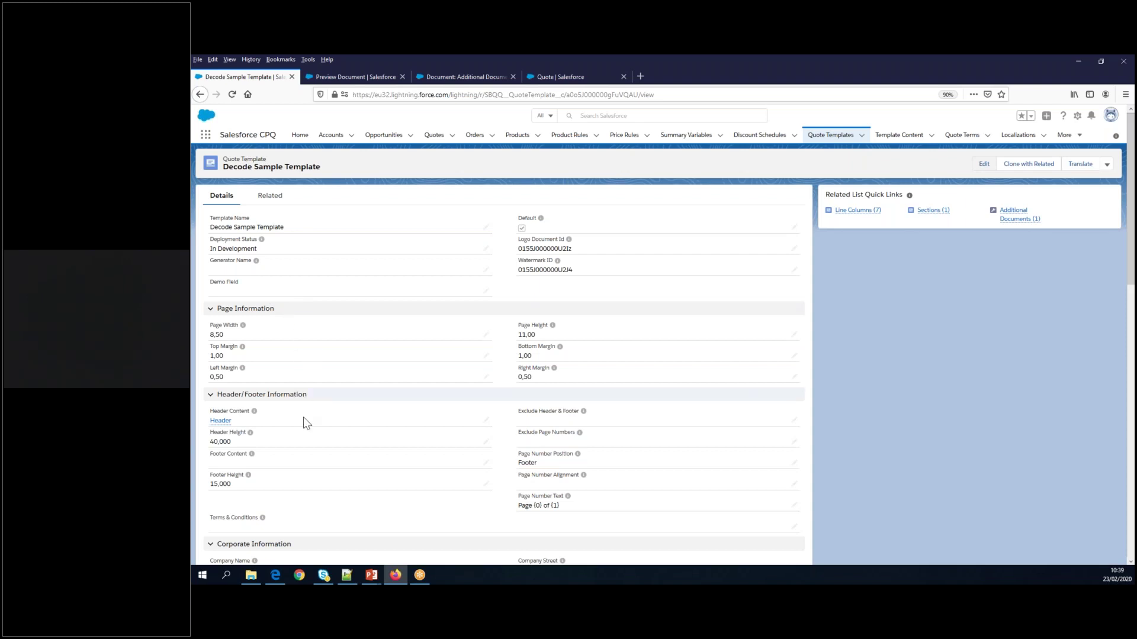
{"action": "scroll", "coordinate": [305, 419], "scroll_direction": "down", "scroll_amount": 8}
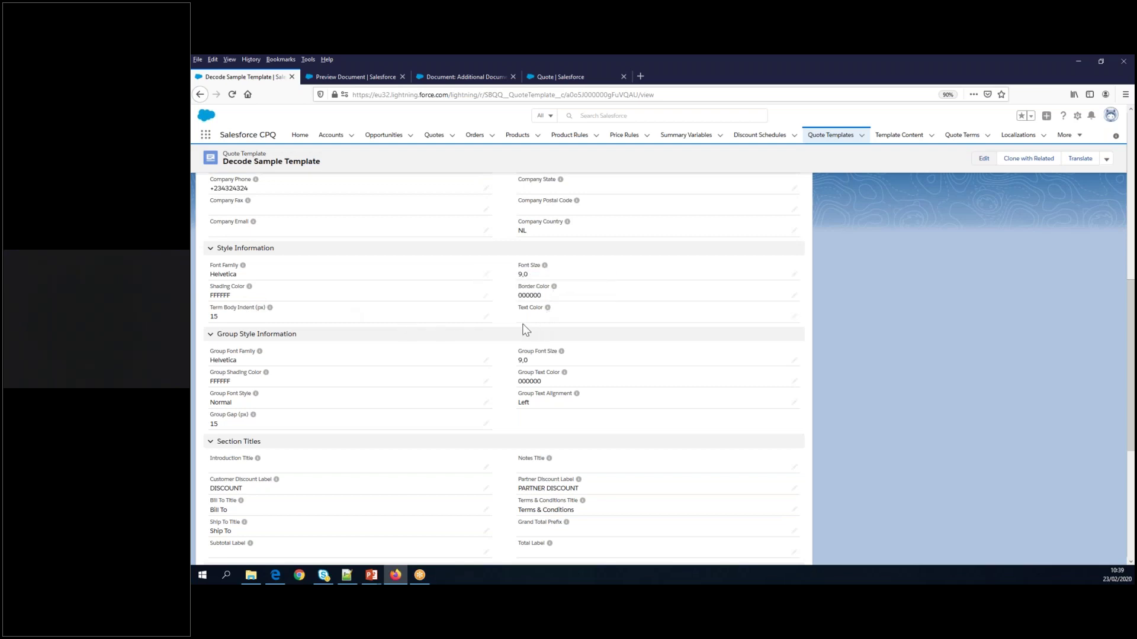
{"action": "scroll", "coordinate": [526, 330], "scroll_direction": "down", "scroll_amount": 3}
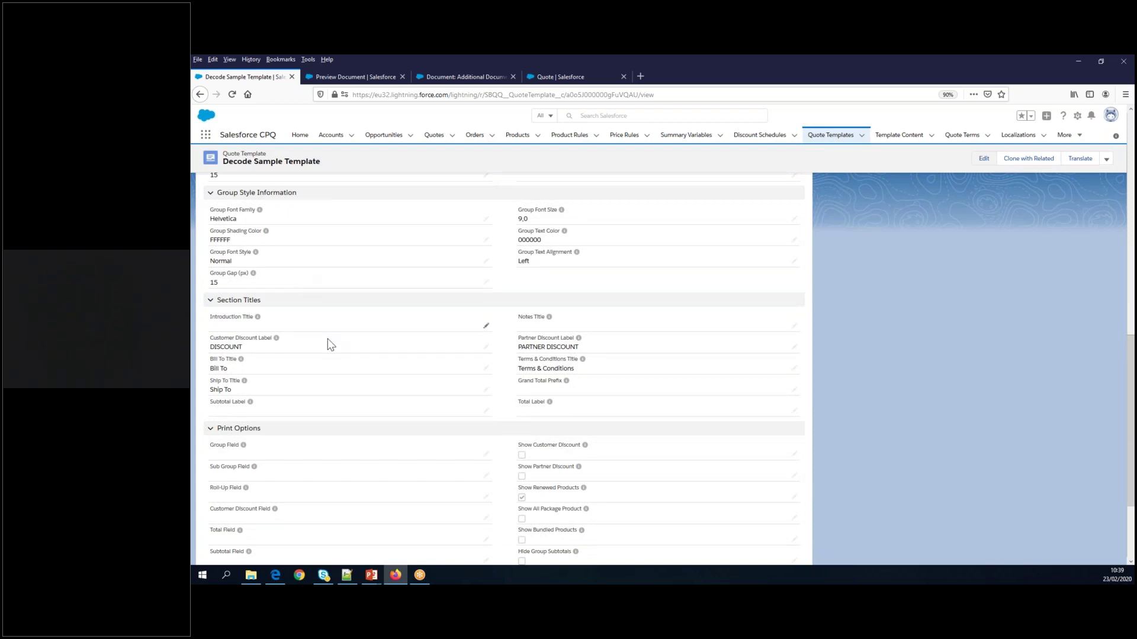
{"action": "scroll", "coordinate": [313, 362], "scroll_direction": "down", "scroll_amount": 2}
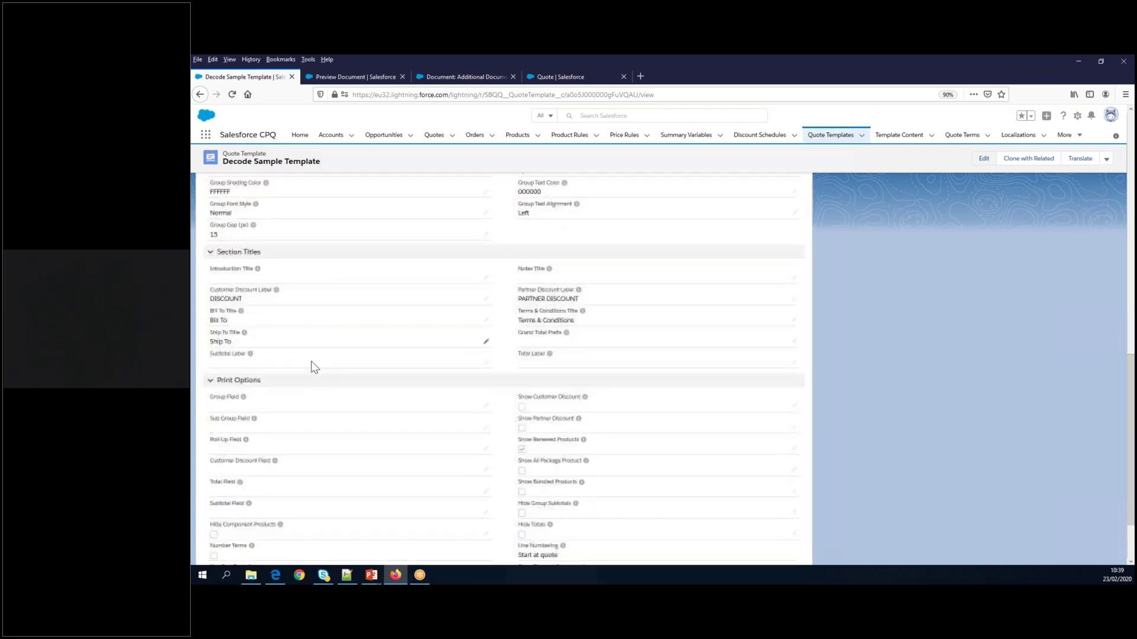
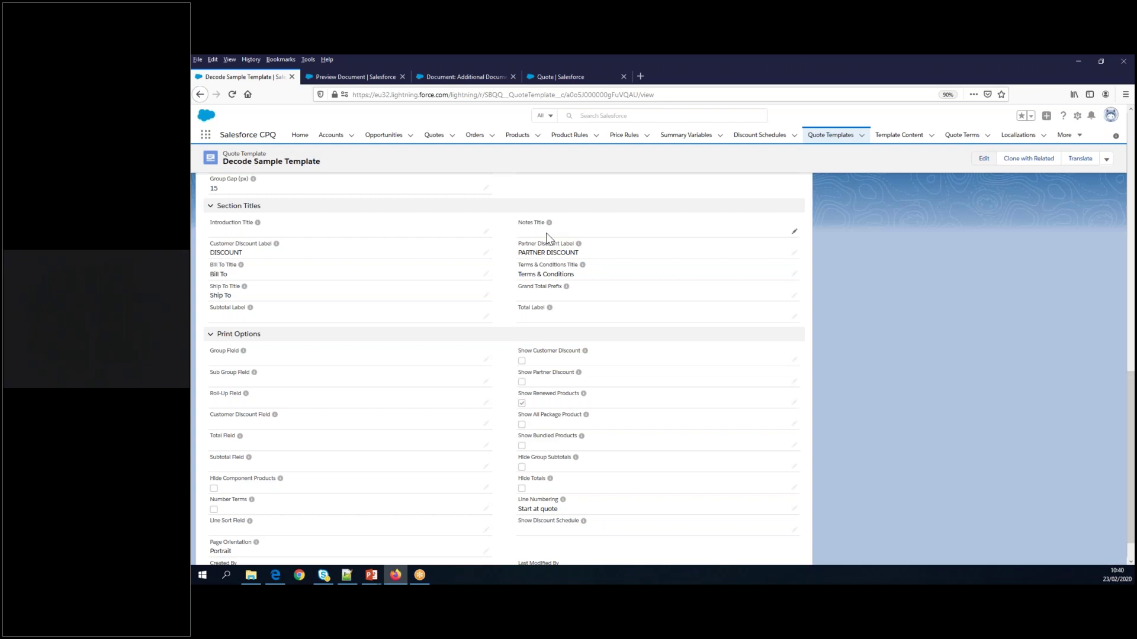
{"action": "double_click", "coordinate": [258, 233]}
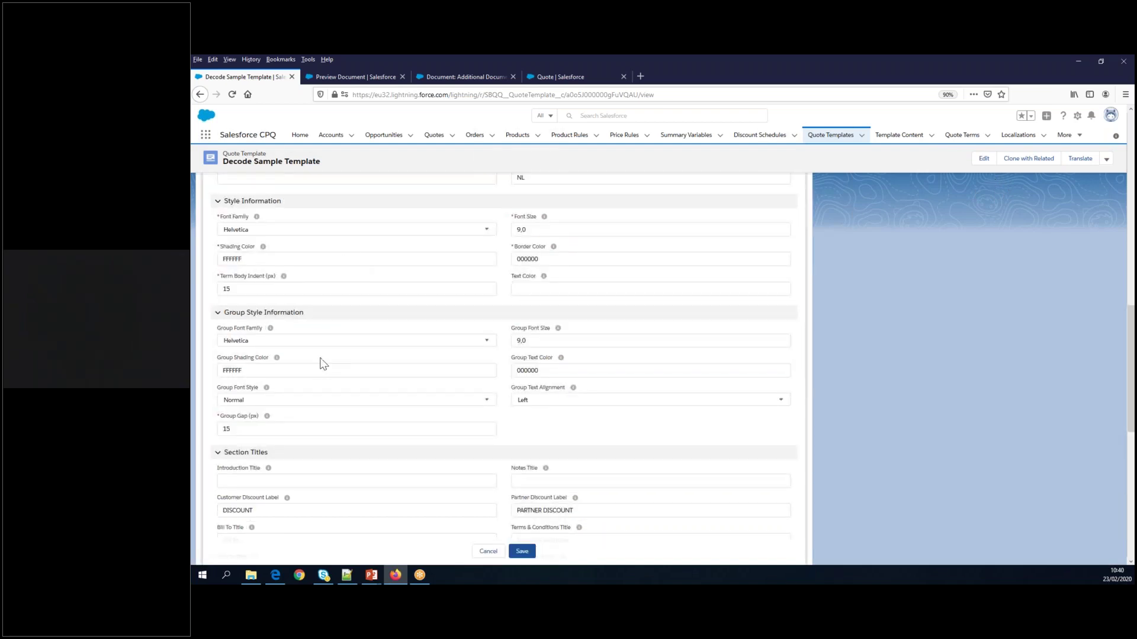
{"action": "scroll", "coordinate": [321, 358], "scroll_direction": "down", "scroll_amount": 6}
{"action": "scroll", "coordinate": [327, 349], "scroll_direction": "up", "scroll_amount": 4}
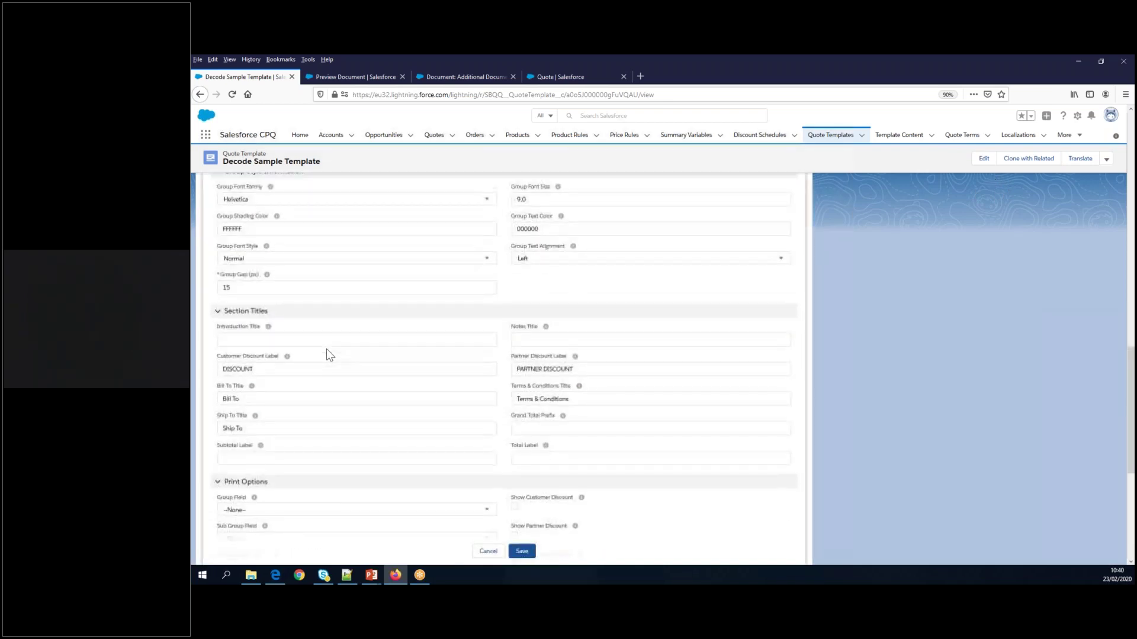
{"action": "scroll", "coordinate": [325, 350], "scroll_direction": "up", "scroll_amount": 1}
{"action": "left_click", "coordinate": [277, 378]}
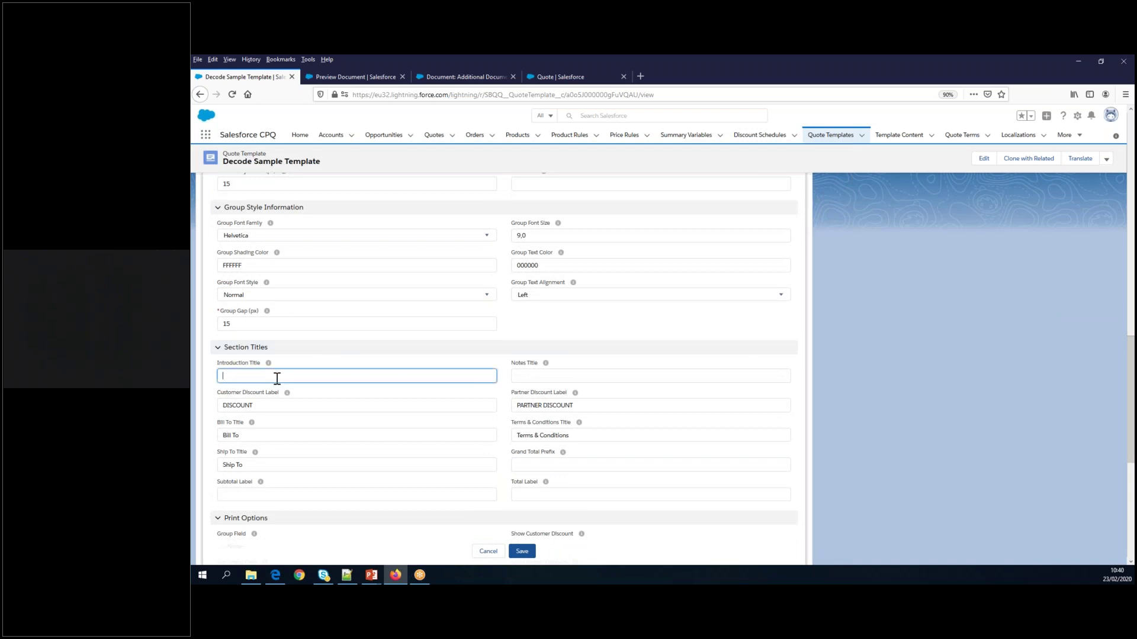
{"action": "type", "text": "Int"}
{"action": "key", "text": "BackSpace"}
{"action": "key", "text": "BackSpace"}
{"action": "left_click", "coordinate": [563, 379]}
{"action": "type", "text": "Notes Title"}
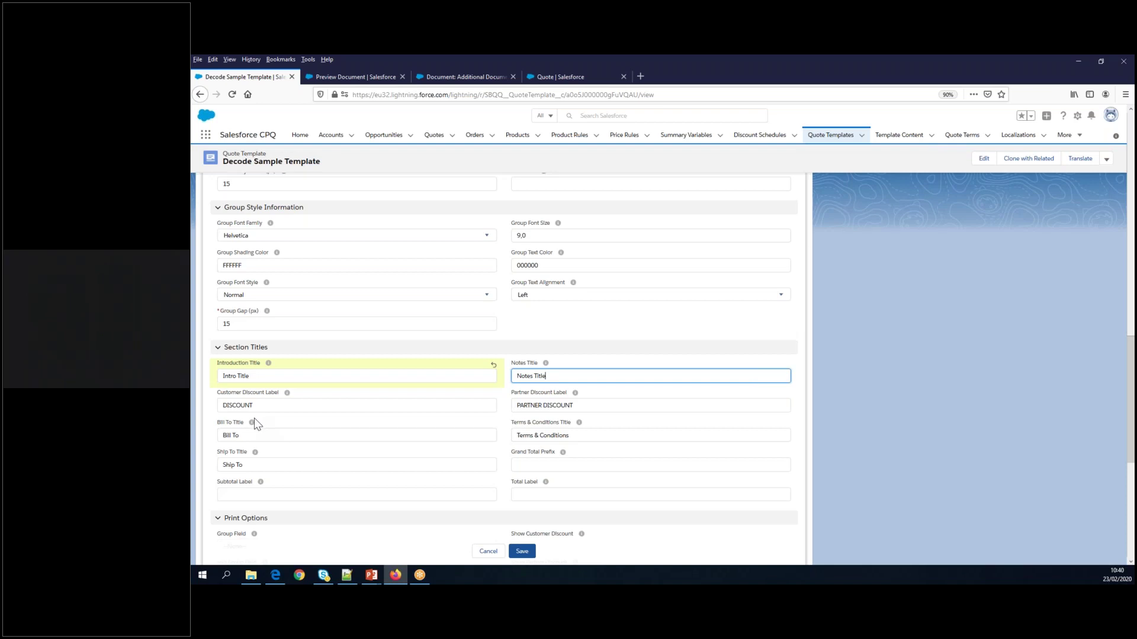
Check the Ship To and Bill To headings in the existing quote preview and return to the template.
{"action": "left_click", "coordinate": [355, 77]}
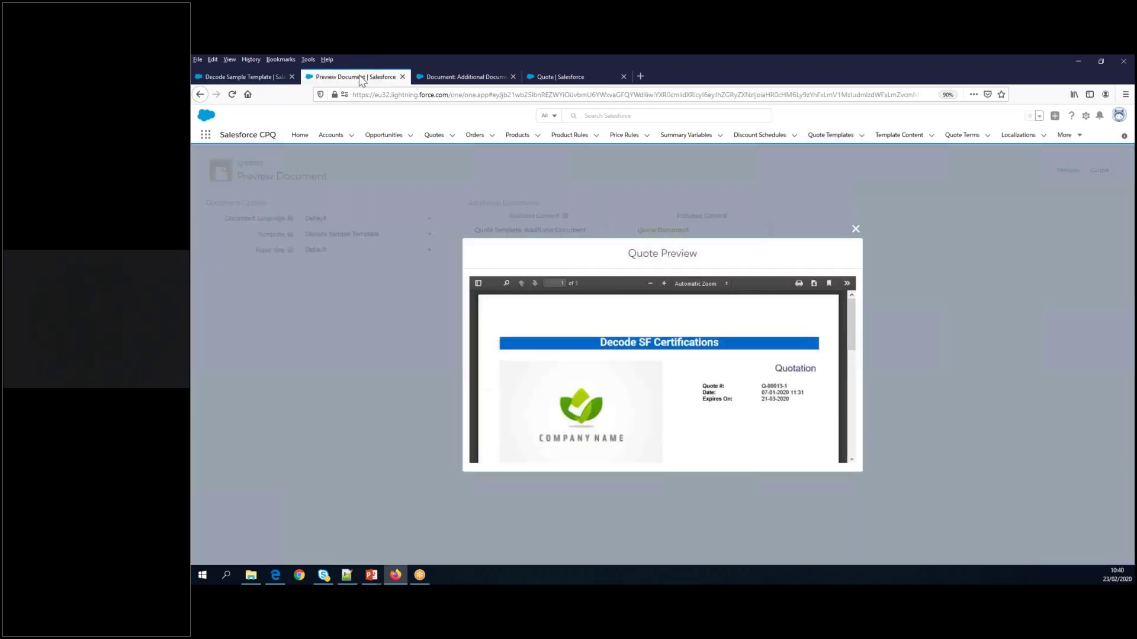
{"action": "scroll", "coordinate": [673, 367], "scroll_direction": "down", "scroll_amount": 5}
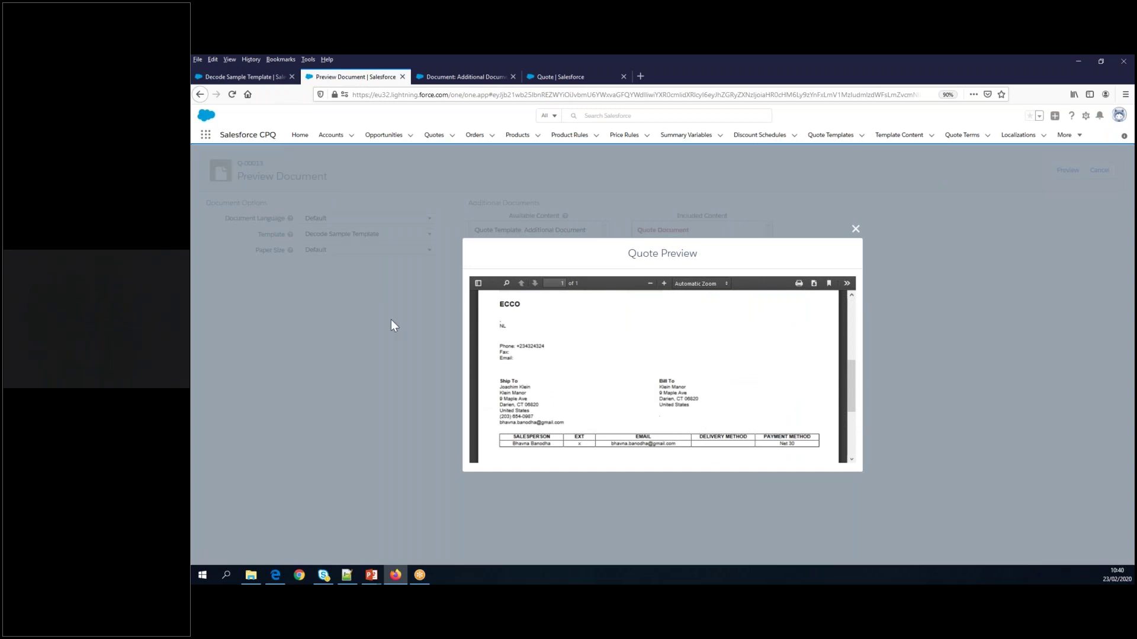
{"action": "left_click", "coordinate": [243, 77]}
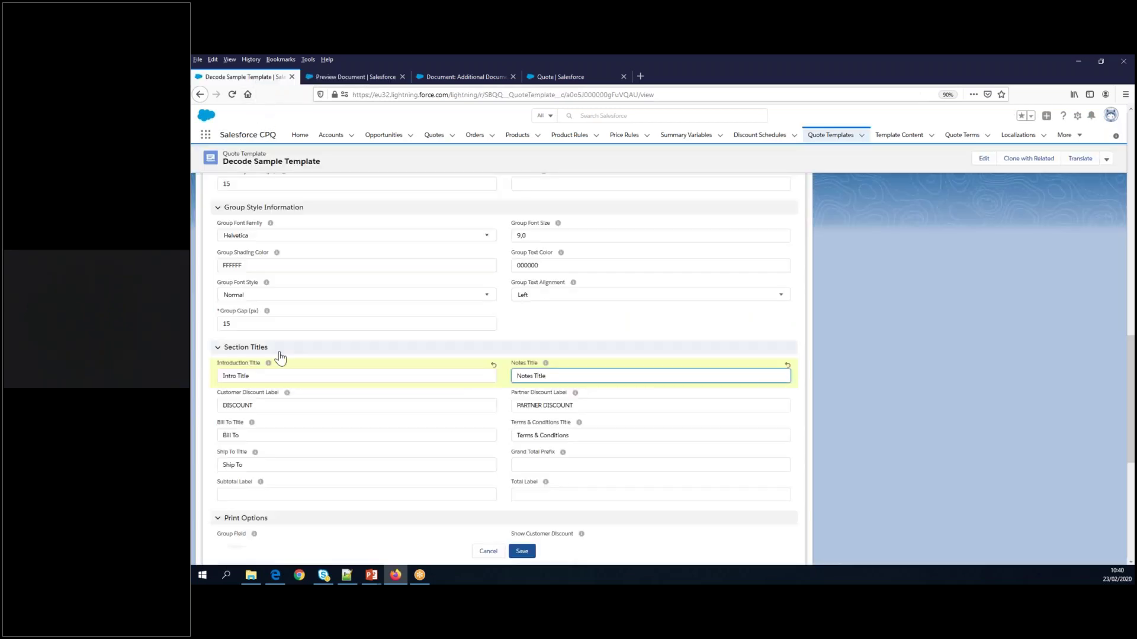
Set the titles to "Bill To Title", "Ship To Title" and "Terms & Conditions Title", and save the template.
{"action": "left_click", "coordinate": [256, 437]}
{"action": "type", "text": "v"}
{"action": "key", "text": "BackSpace"}
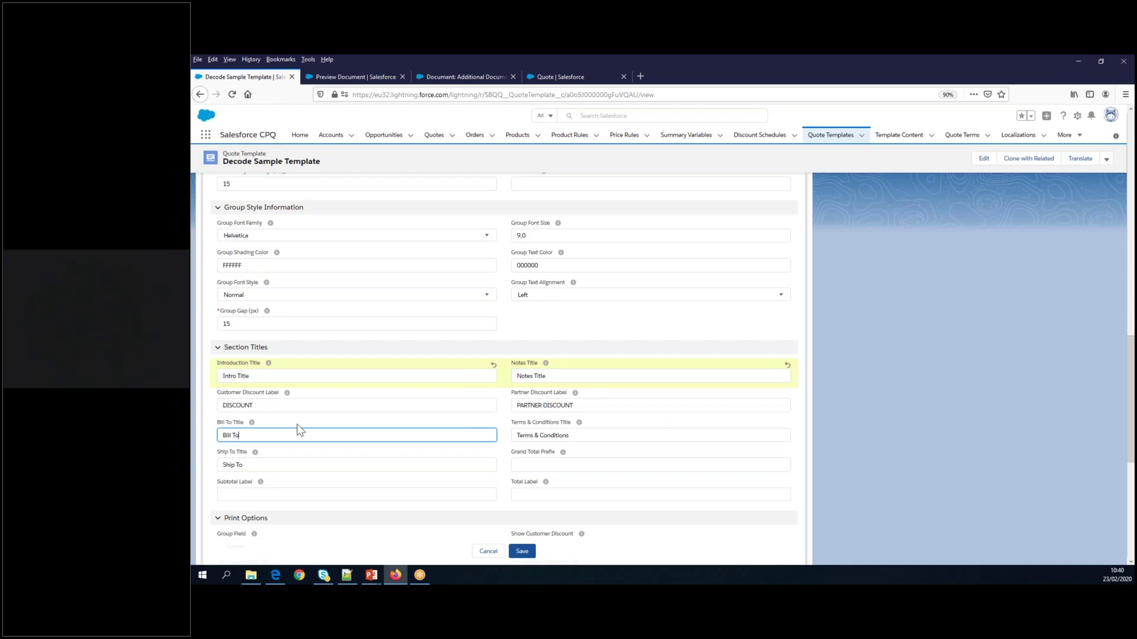
{"action": "type", "text": "Title"}
{"action": "double_click", "coordinate": [246, 436]}
{"action": "key", "text": "ctrl+c"}
{"action": "left_click", "coordinate": [276, 465]}
{"action": "key", "text": "ctrl+v"}
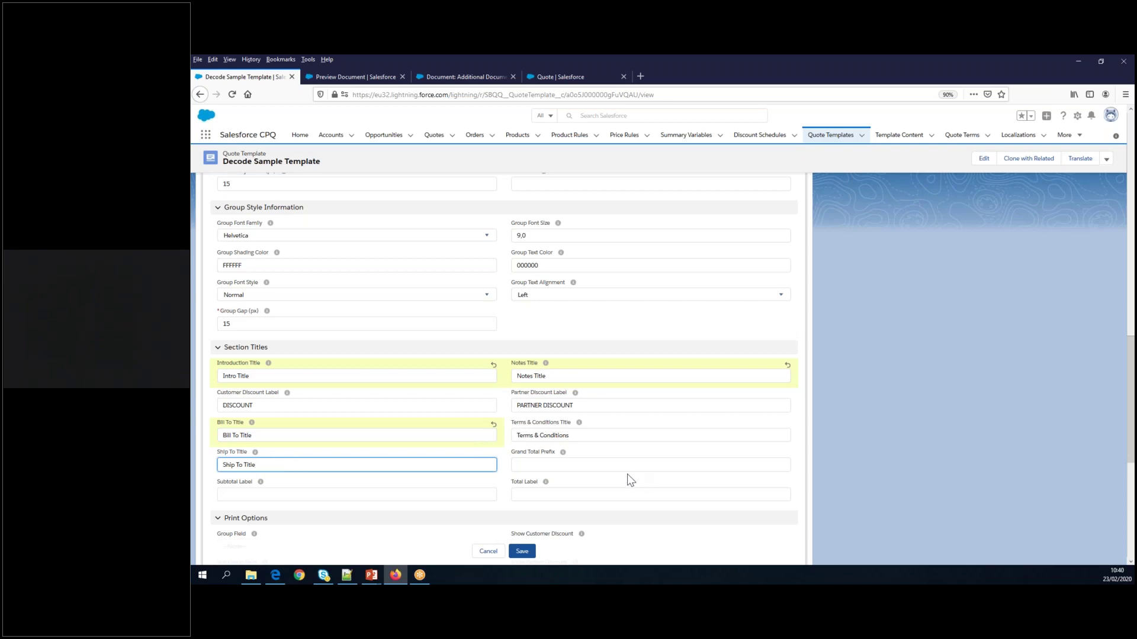
{"action": "left_click", "coordinate": [602, 436]}
{"action": "key", "text": "ctrl+v"}
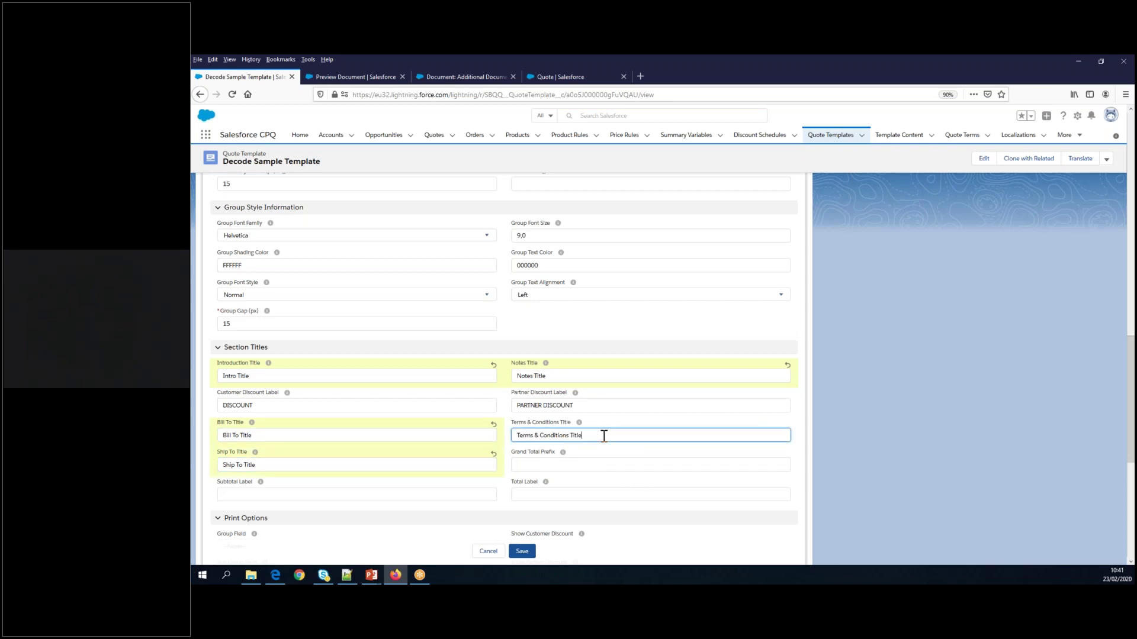
{"action": "left_click", "coordinate": [521, 553]}
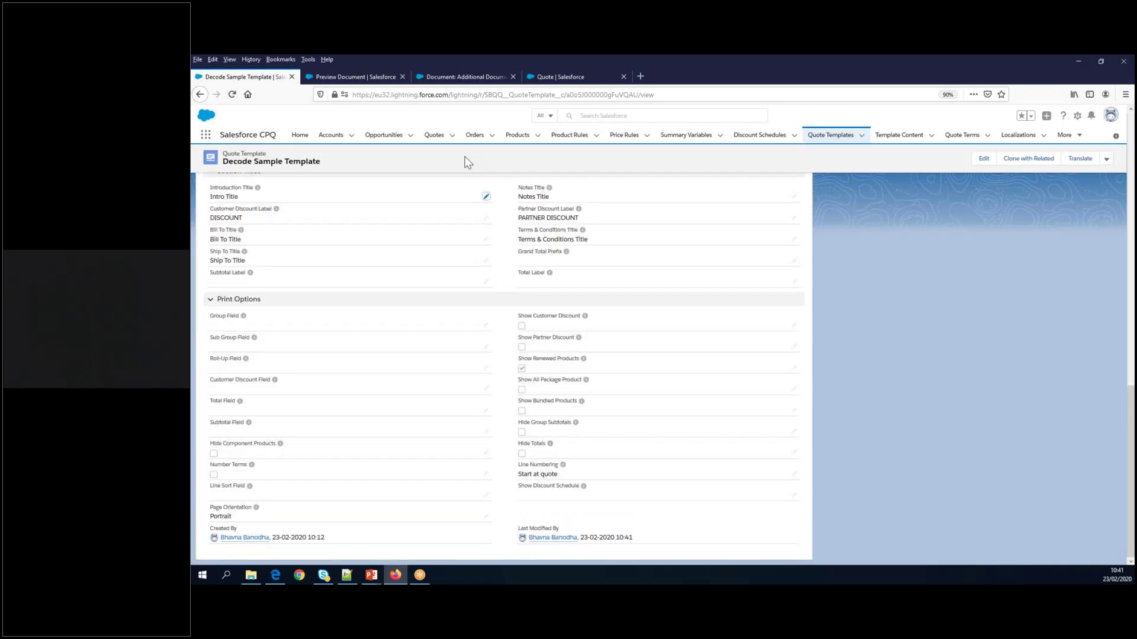
Generate a fresh quote preview with Decode Sample Template and check the Ship To, Bill To and introduction titles.
{"action": "left_click", "coordinate": [353, 78]}
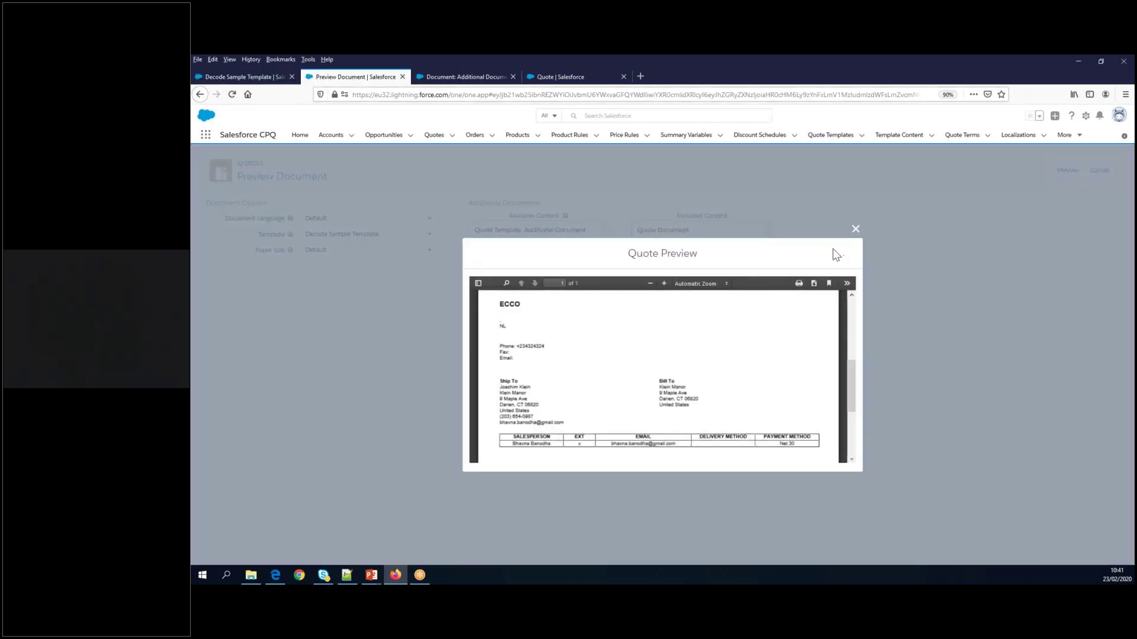
{"action": "scroll", "coordinate": [726, 401], "scroll_direction": "down", "scroll_amount": 3}
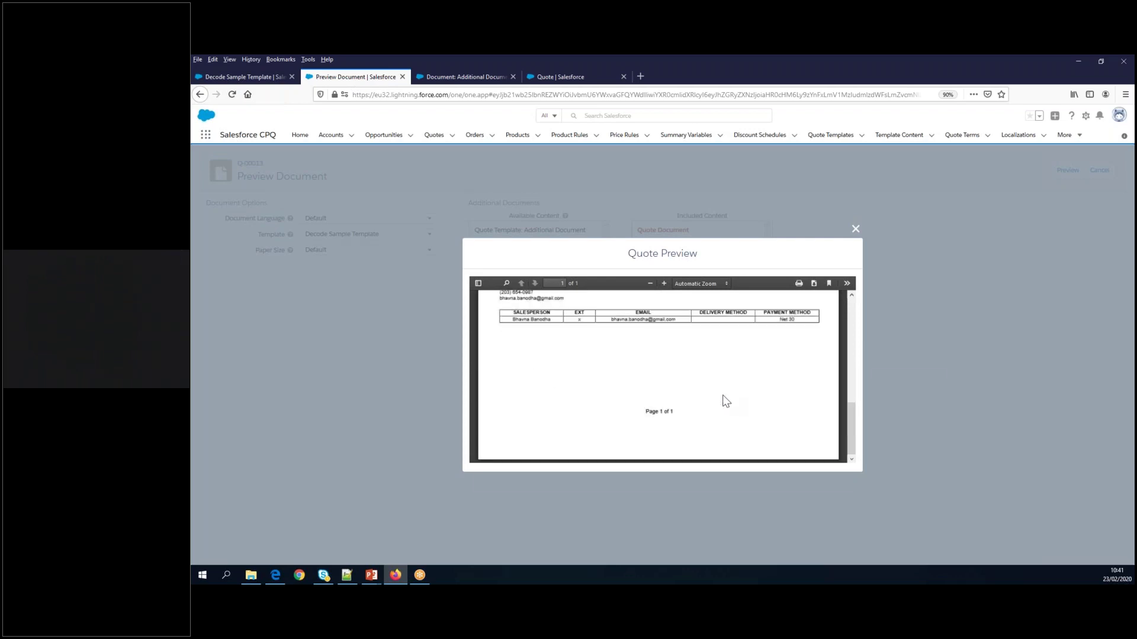
{"action": "scroll", "coordinate": [720, 399], "scroll_direction": "up", "scroll_amount": 8}
{"action": "scroll", "coordinate": [643, 428], "scroll_direction": "down", "scroll_amount": 6}
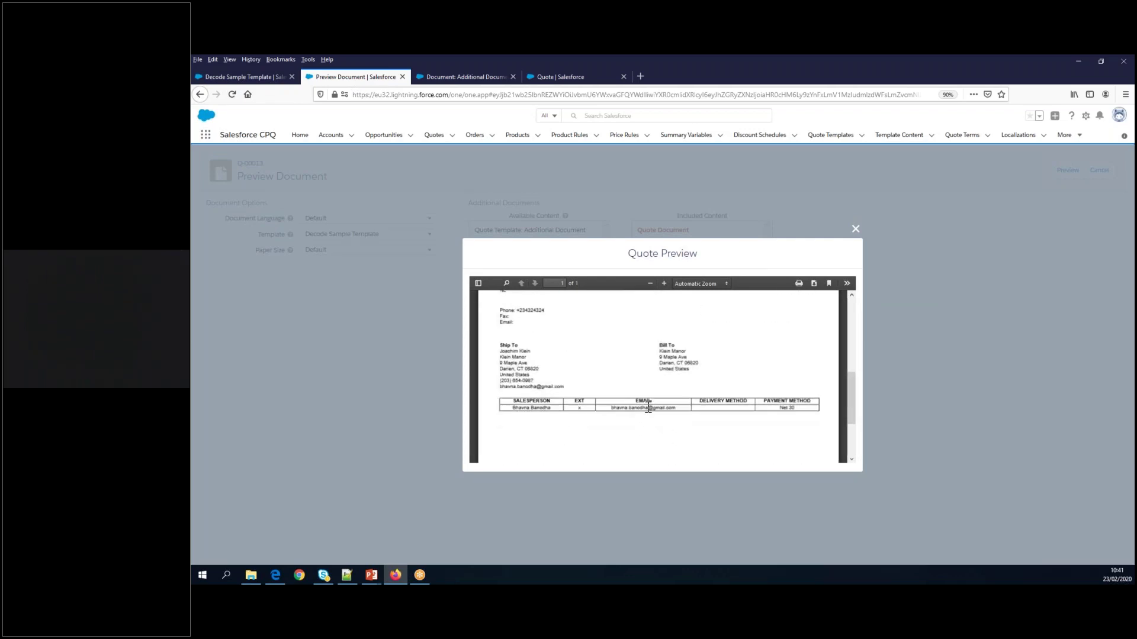
{"action": "left_click", "coordinate": [854, 230]}
{"action": "left_click", "coordinate": [1070, 171]}
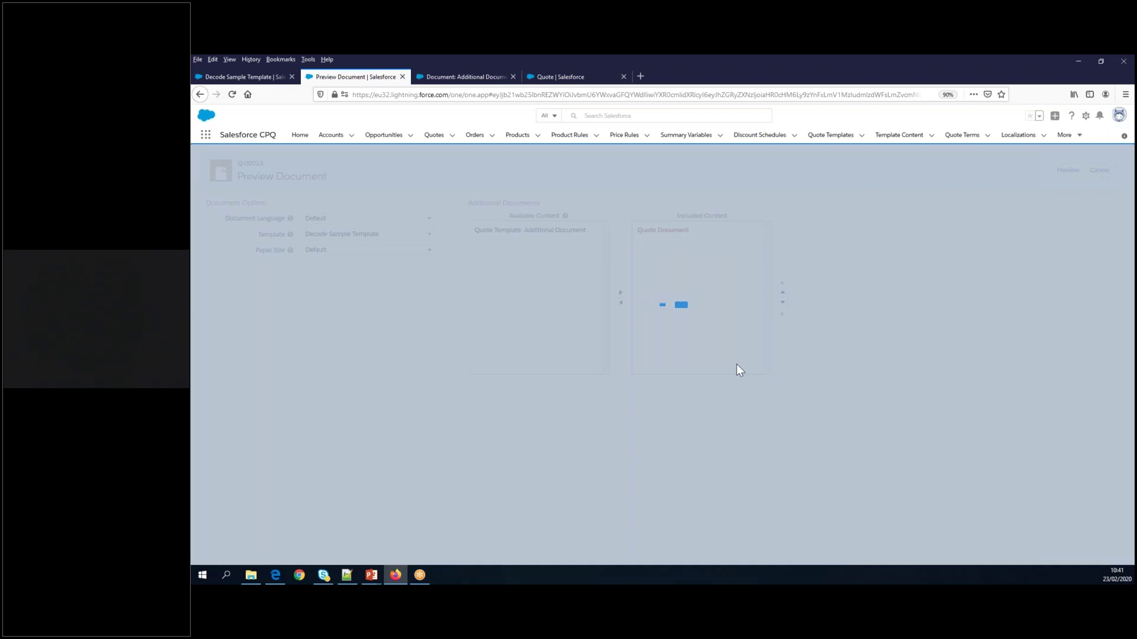
{"action": "scroll", "coordinate": [739, 368], "scroll_direction": "down", "scroll_amount": 6}
{"action": "scroll", "coordinate": [738, 368], "scroll_direction": "up", "scroll_amount": 2}
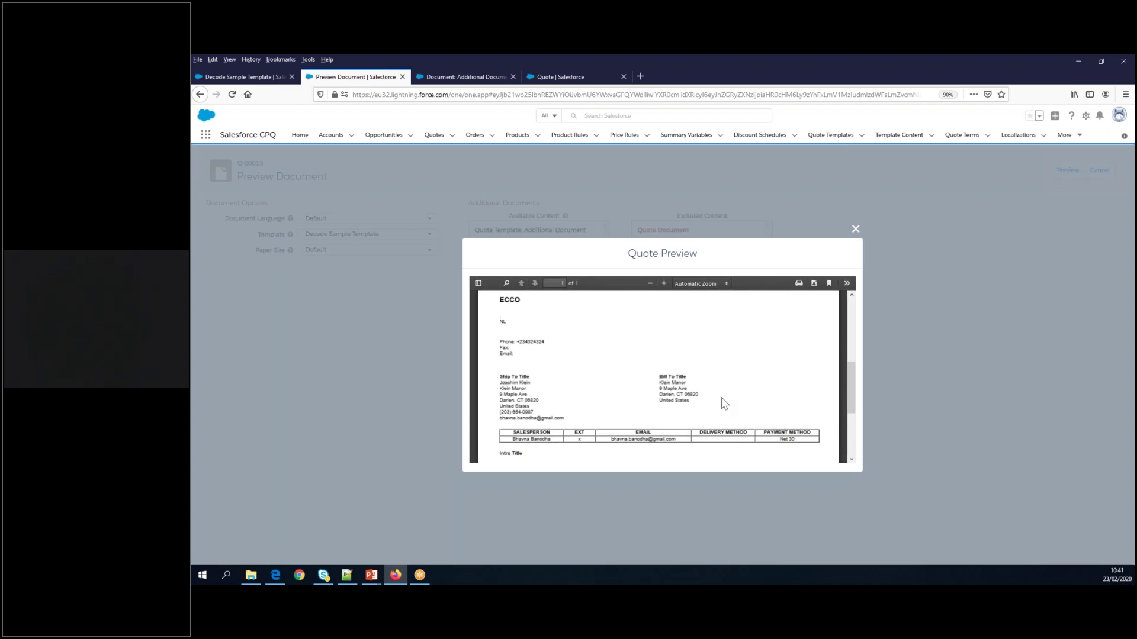
{"action": "scroll", "coordinate": [724, 404], "scroll_direction": "down", "scroll_amount": 3}
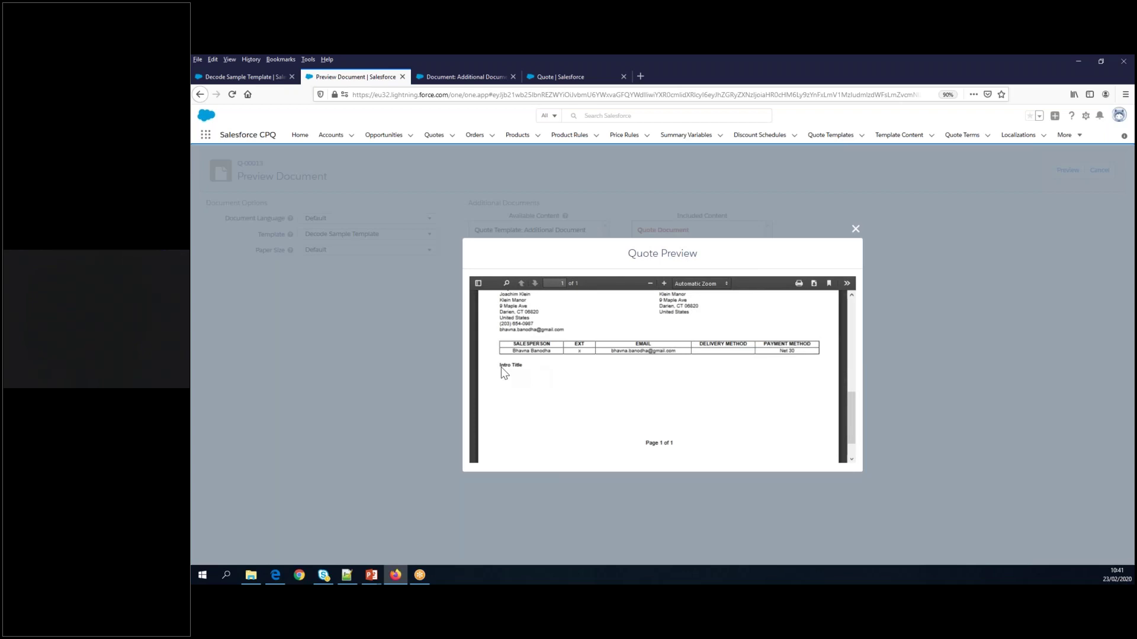
Open the template's Decode First Section content in a new browser tab and compare its introduction title merge field with the quote preview.
{"action": "left_click", "coordinate": [230, 79]}
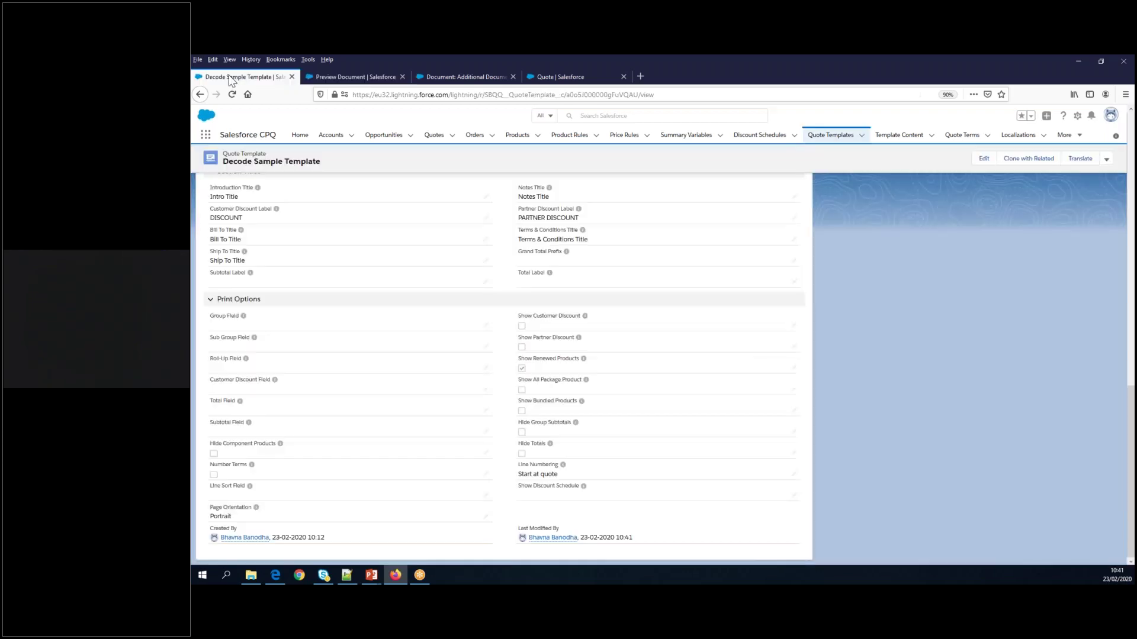
{"action": "scroll", "coordinate": [327, 218], "scroll_direction": "up", "scroll_amount": 10}
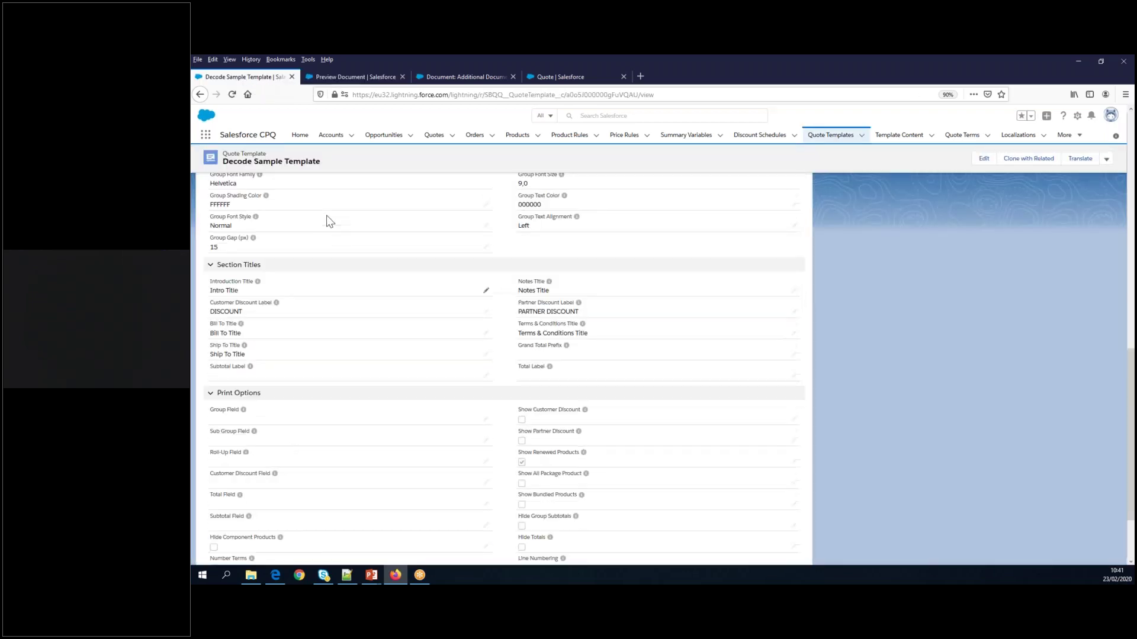
{"action": "left_click", "coordinate": [270, 197]}
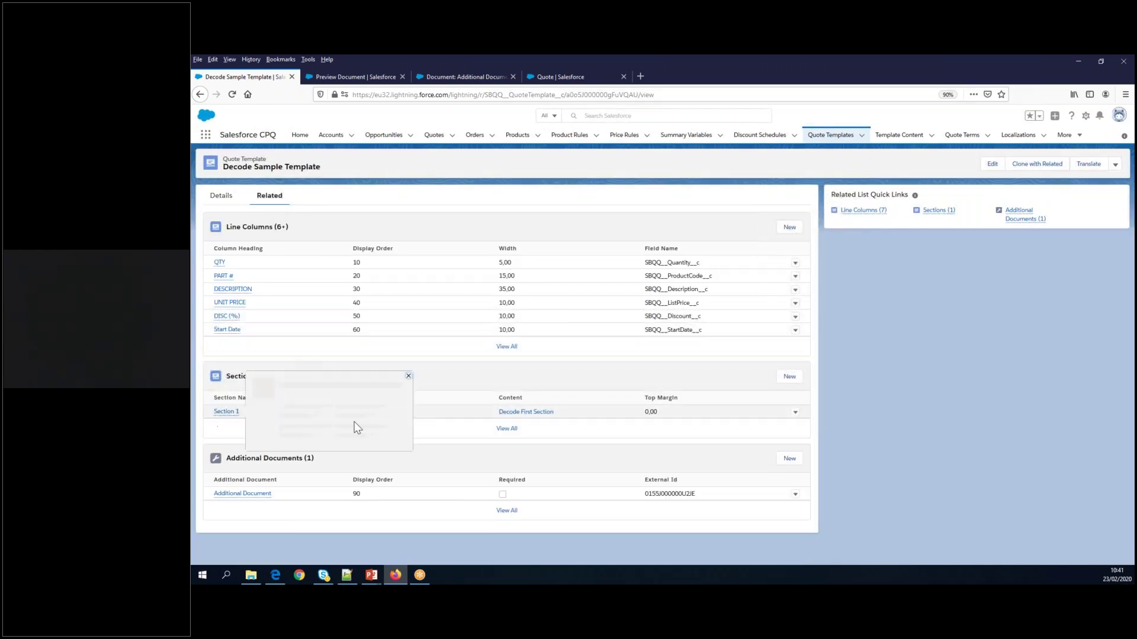
{"action": "right_click", "coordinate": [540, 418]}
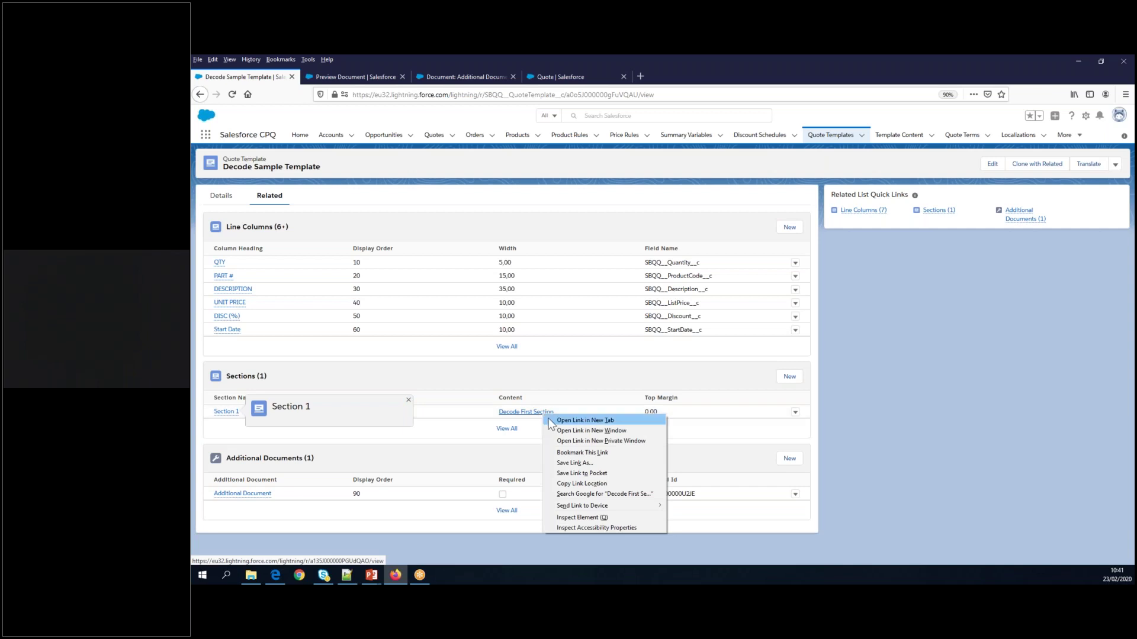
{"action": "left_click", "coordinate": [572, 421]}
{"action": "left_click", "coordinate": [352, 78]}
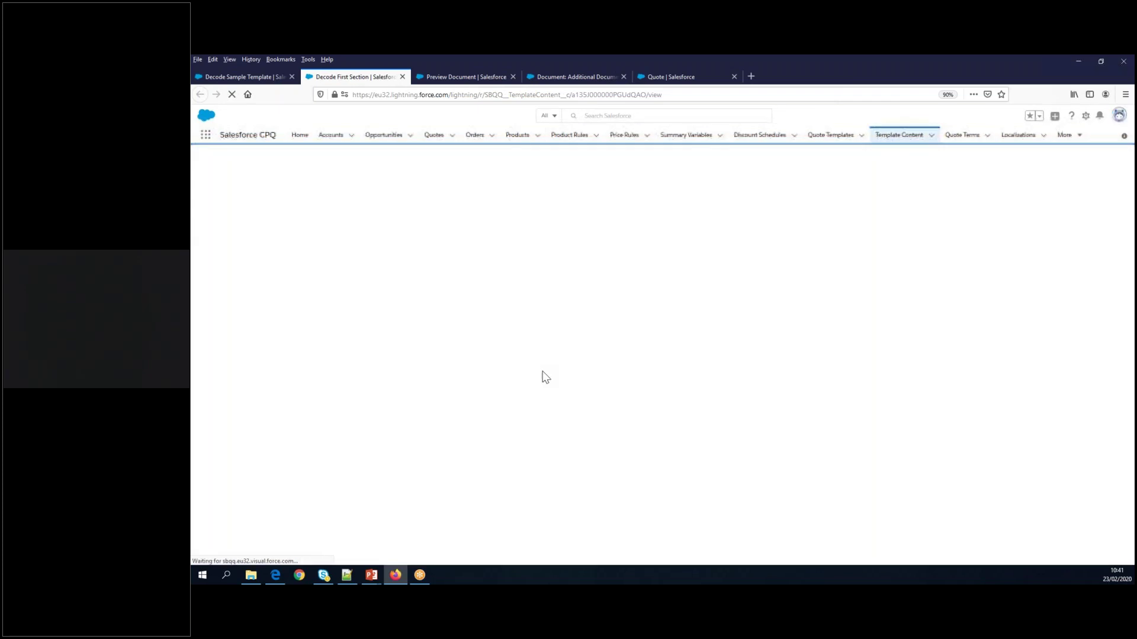
{"action": "left_click", "coordinate": [473, 76]}
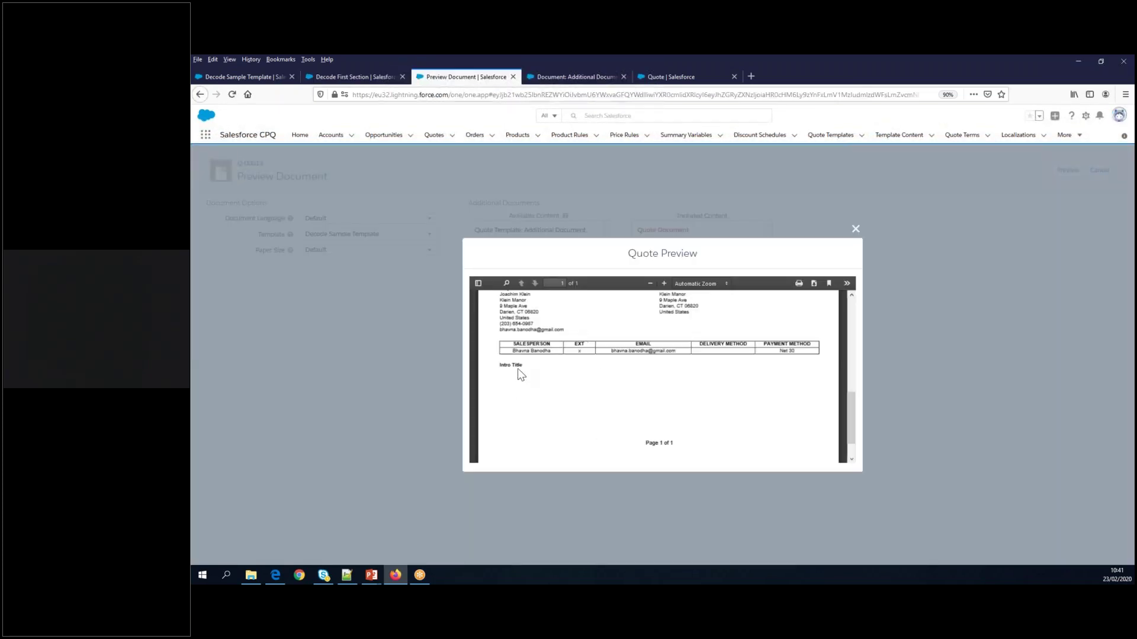
{"action": "left_click", "coordinate": [367, 76]}
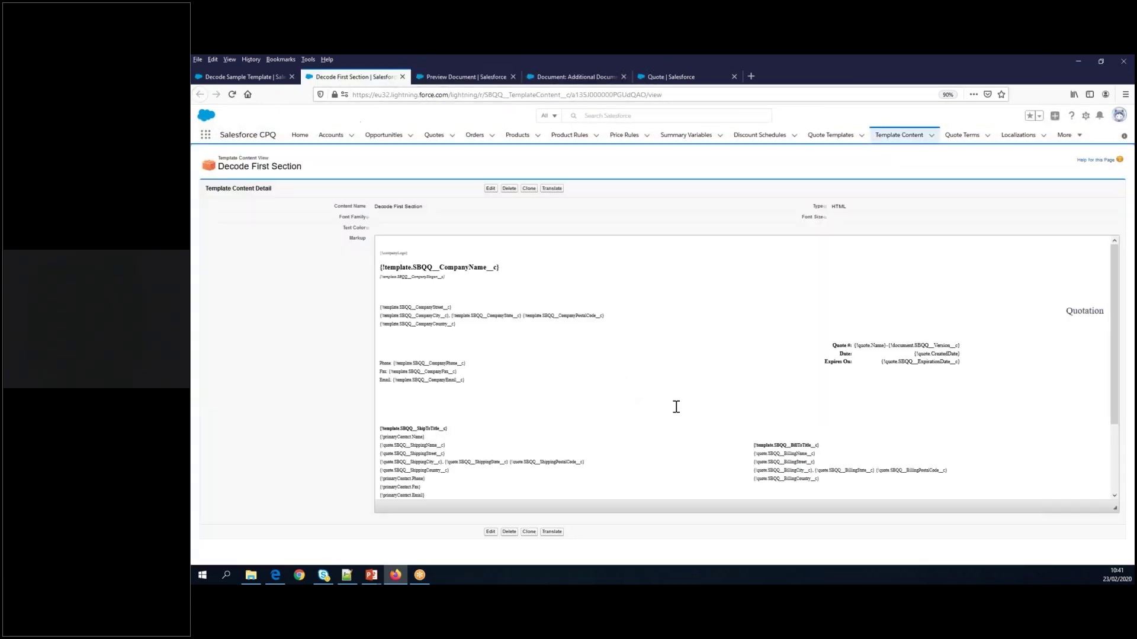
{"action": "scroll", "coordinate": [676, 406], "scroll_direction": "down", "scroll_amount": 2}
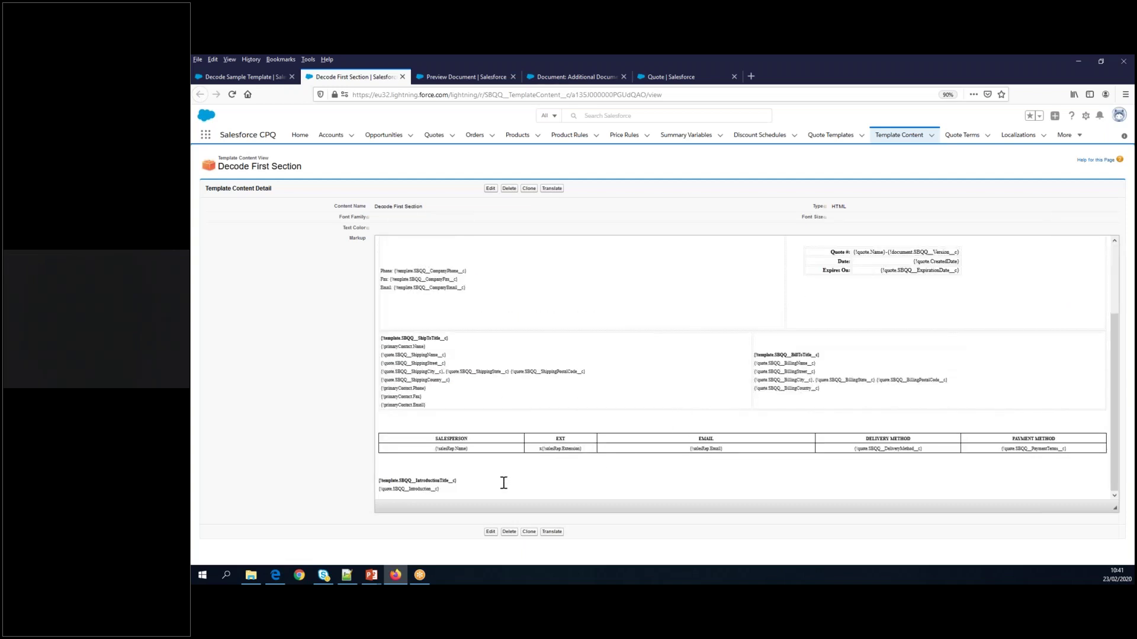
{"action": "left_click_drag", "start_coordinate": [470, 478], "coordinate": [378, 479]}
Close the quote preview and leave the document preview page to return to the quote record.
{"action": "left_click", "coordinate": [464, 81]}
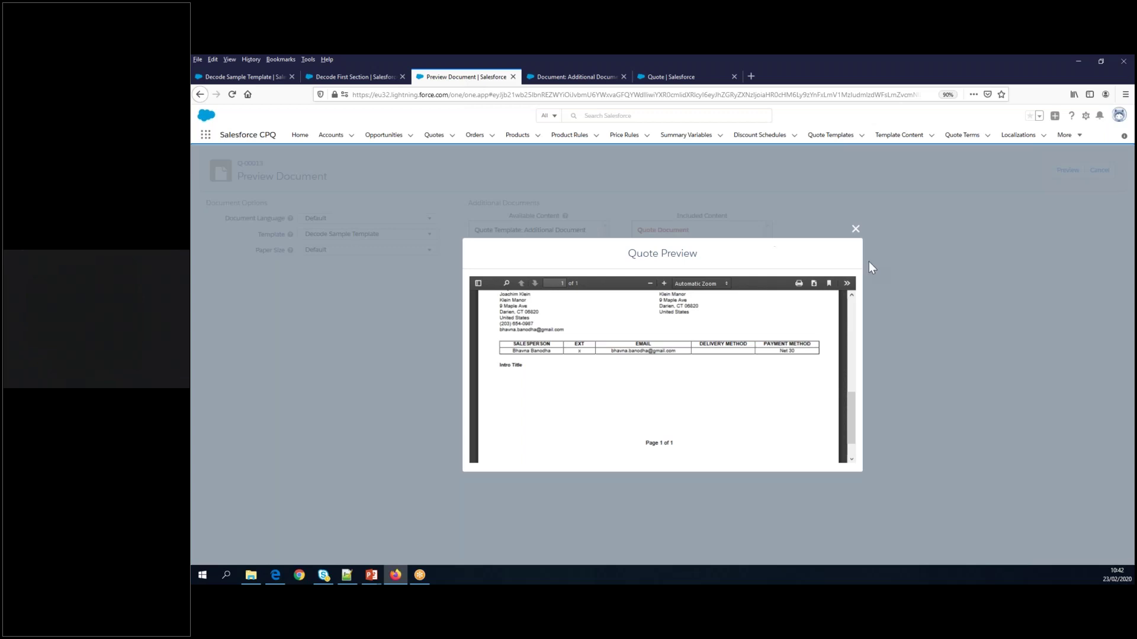
{"action": "left_click", "coordinate": [856, 228]}
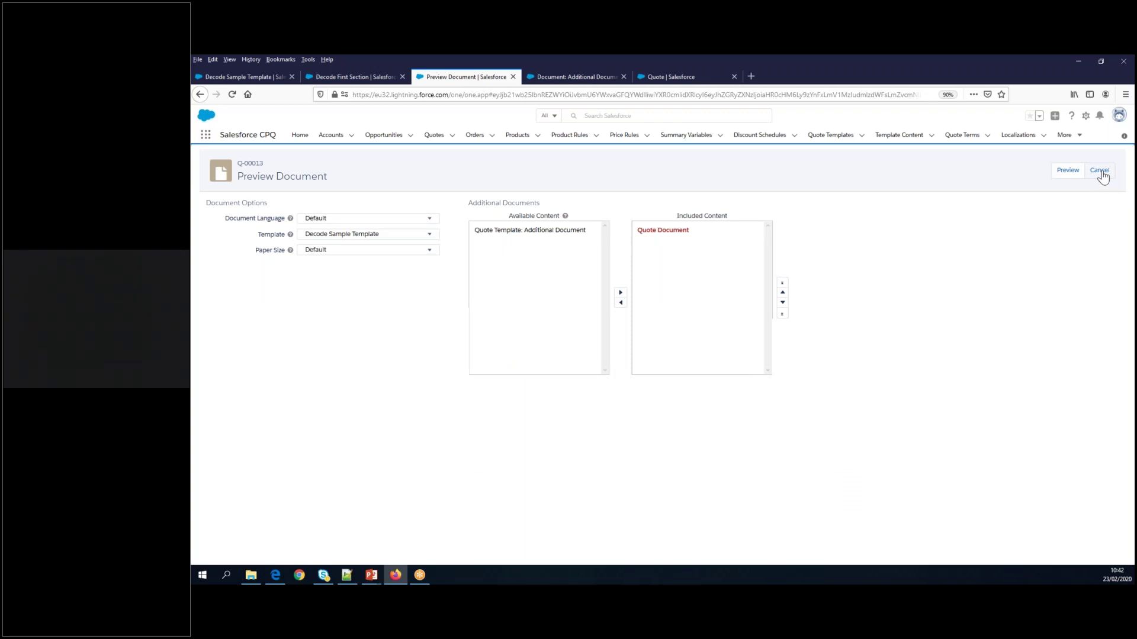
{"action": "left_click", "coordinate": [1100, 174]}
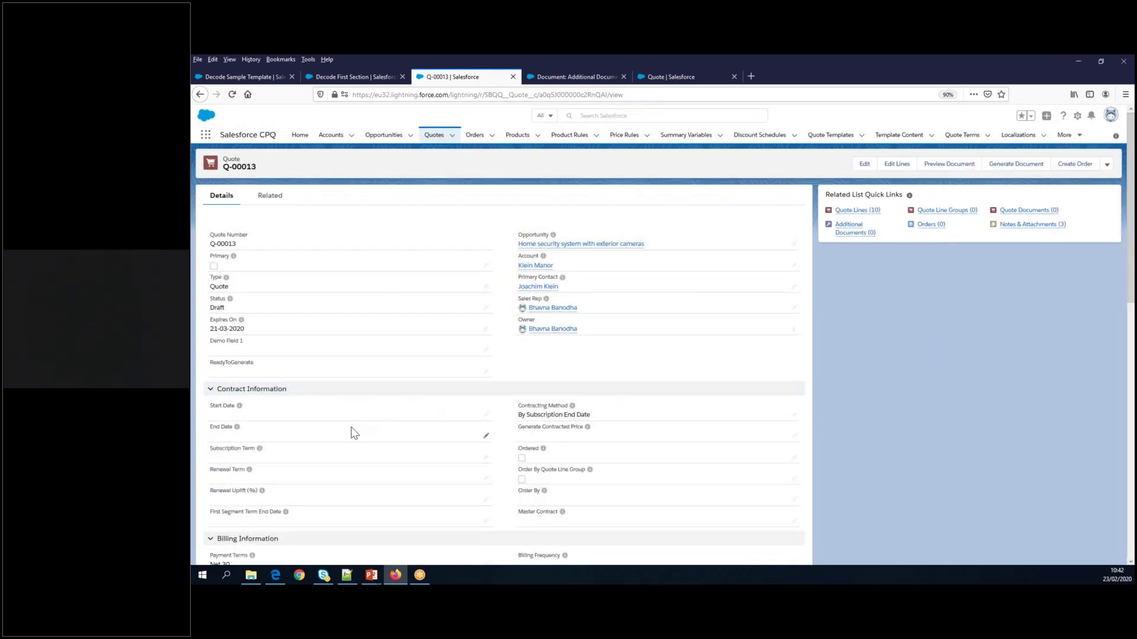
Set the quote's Introduction to "This is Intro" and its Notes to "This is Notes", and save the quote.
{"action": "scroll", "coordinate": [353, 433], "scroll_direction": "down", "scroll_amount": 7}
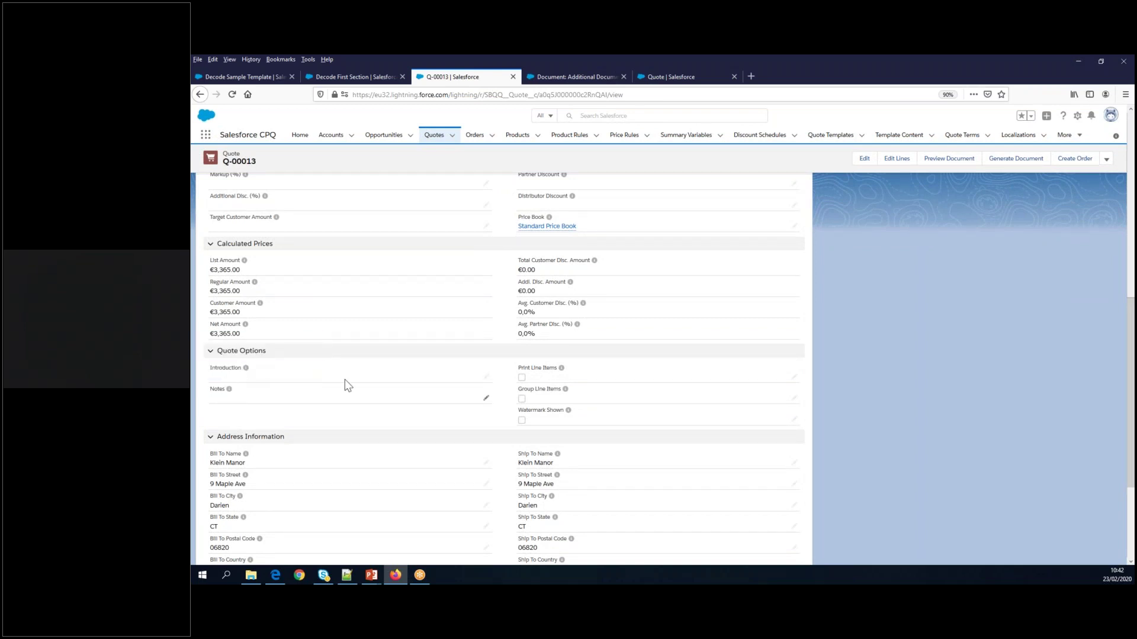
{"action": "left_click", "coordinate": [864, 159]}
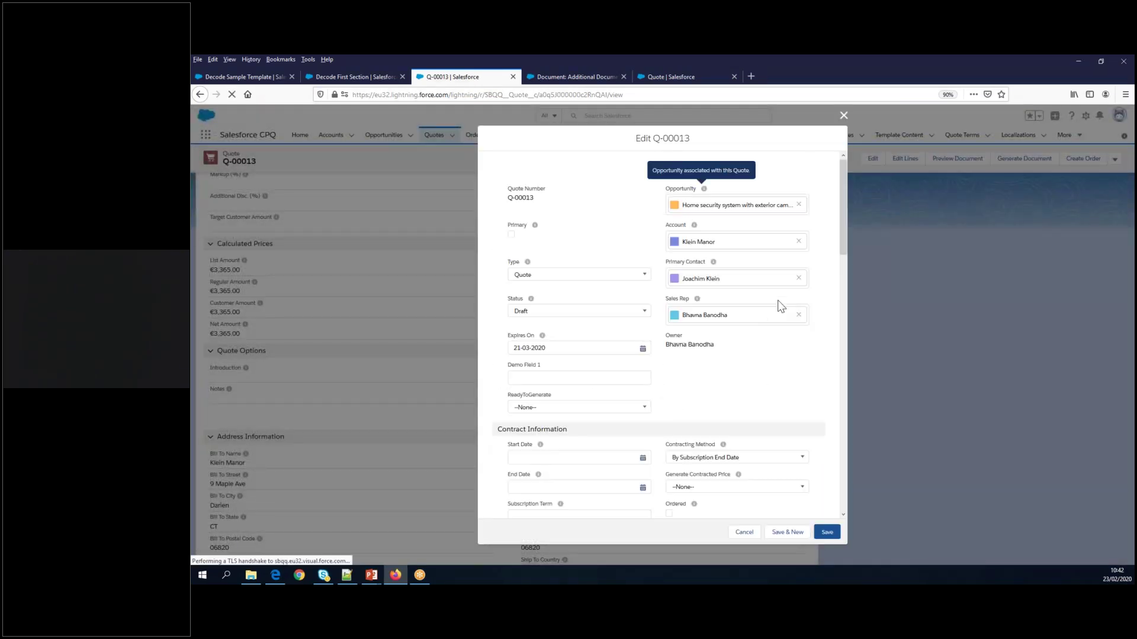
{"action": "scroll", "coordinate": [622, 373], "scroll_direction": "down", "scroll_amount": 5}
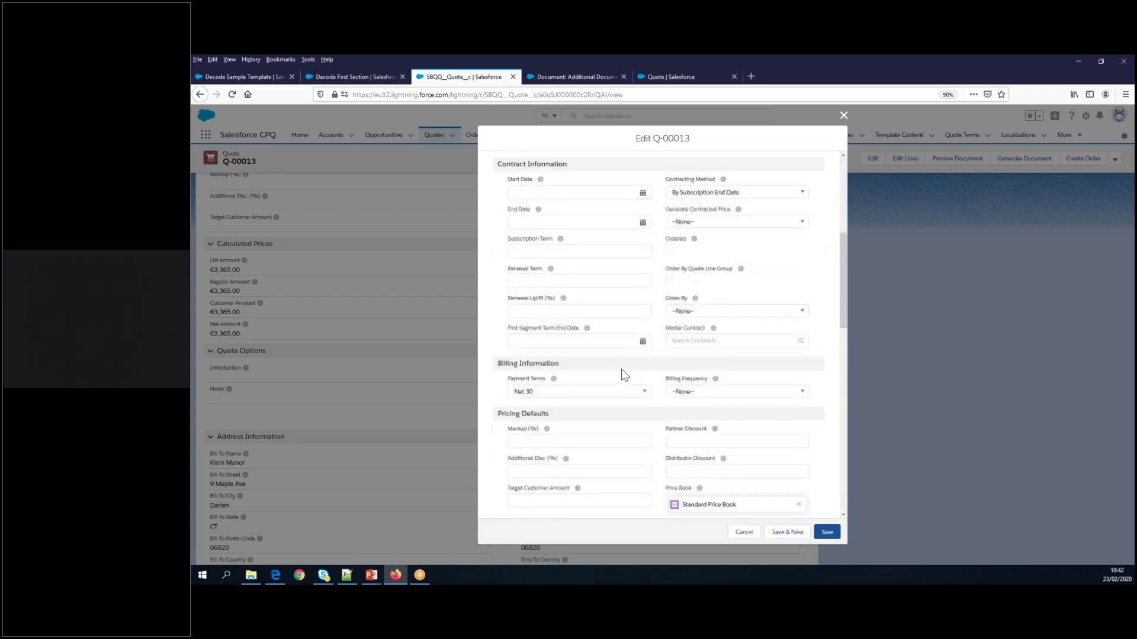
{"action": "scroll", "coordinate": [622, 374], "scroll_direction": "down", "scroll_amount": 7}
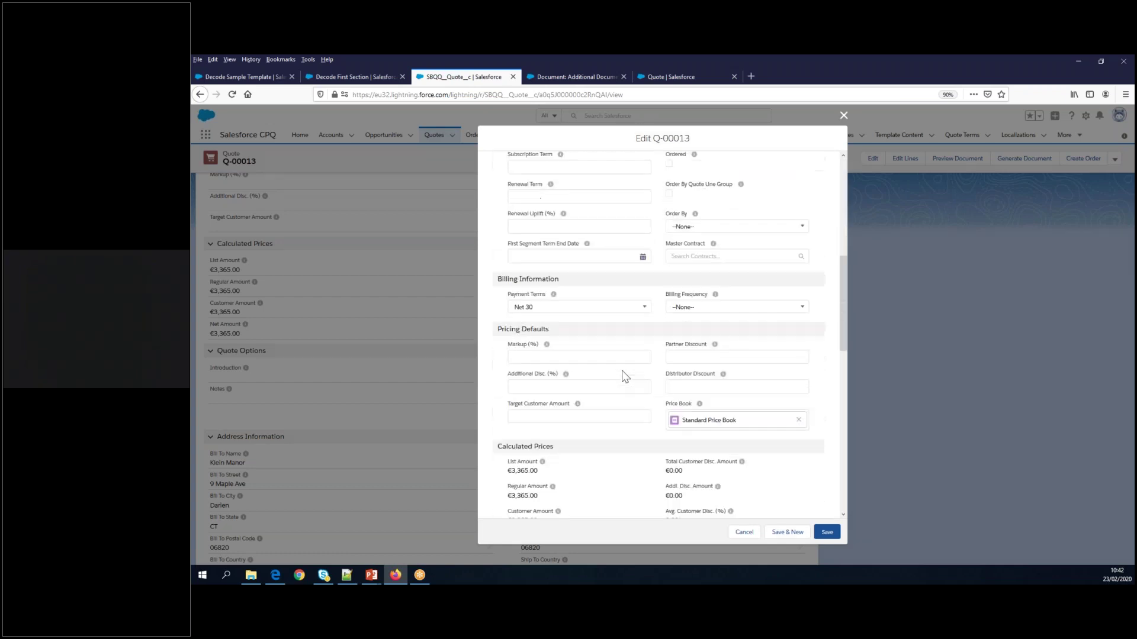
{"action": "left_click", "coordinate": [590, 288]}
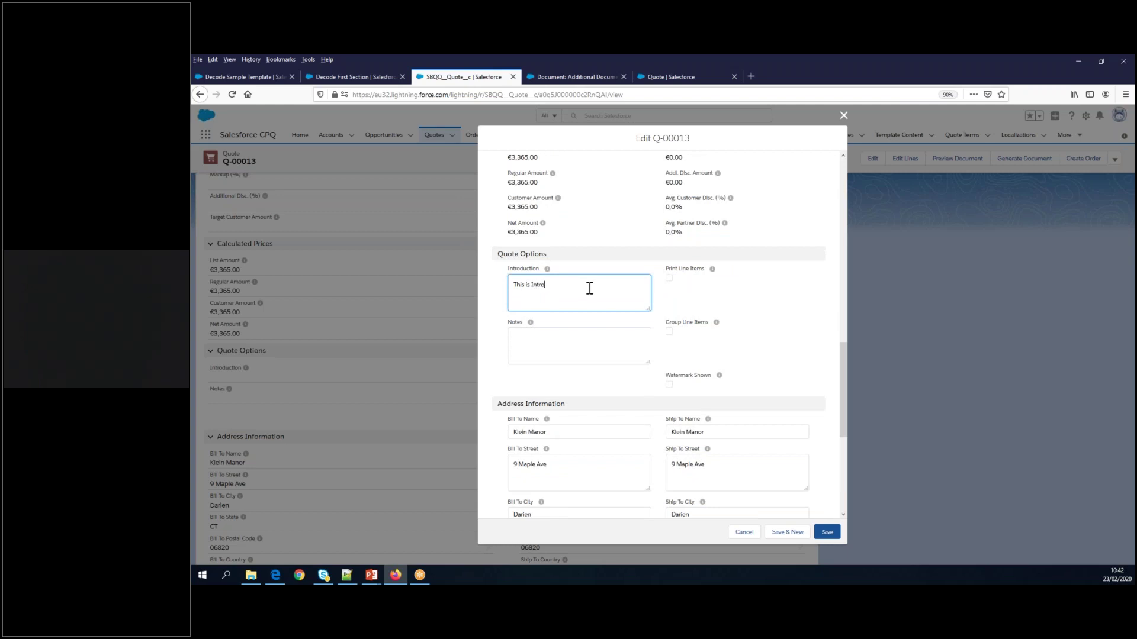
{"action": "left_click", "coordinate": [590, 347]}
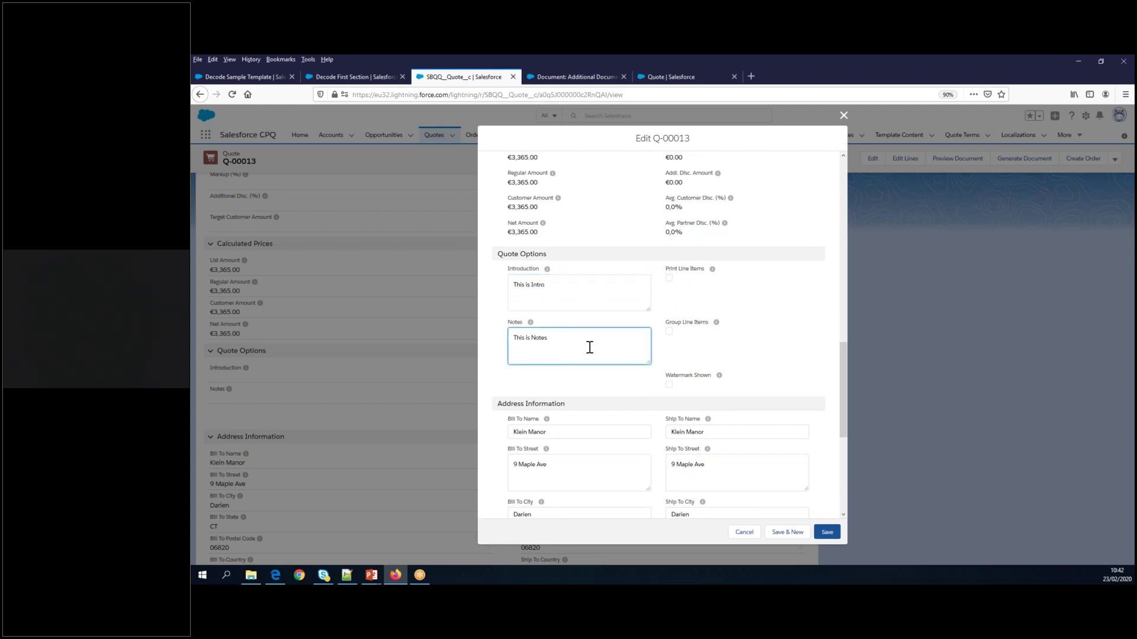
{"action": "left_click", "coordinate": [827, 532]}
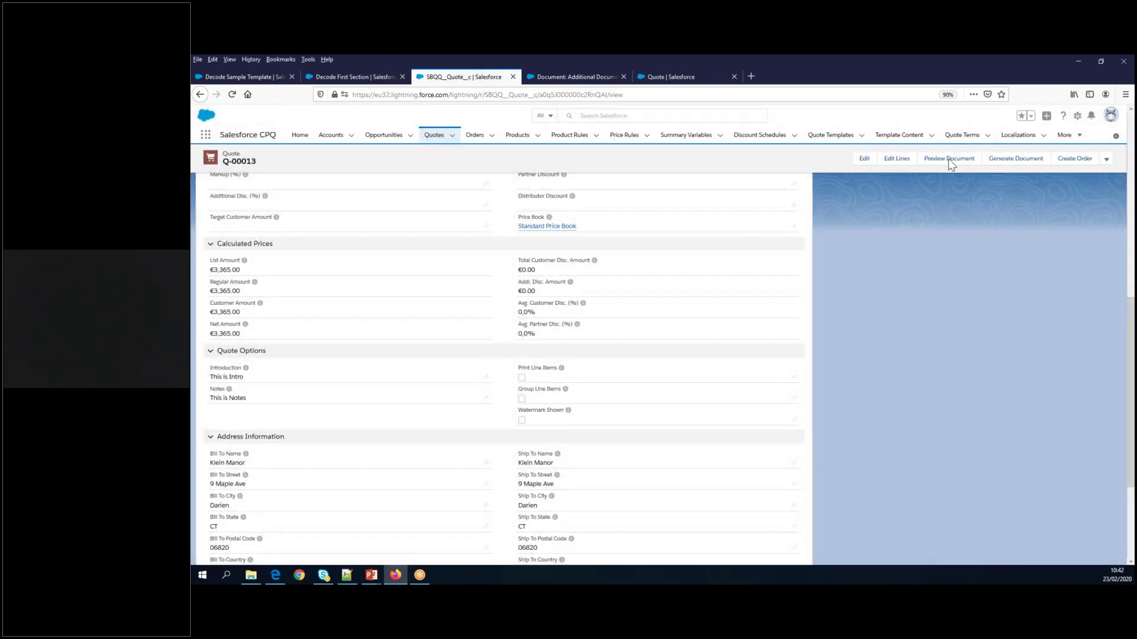
Generate a quote preview with Decode Sample Template, check the text under the introduction title, and close the preview.
{"action": "left_click", "coordinate": [951, 160]}
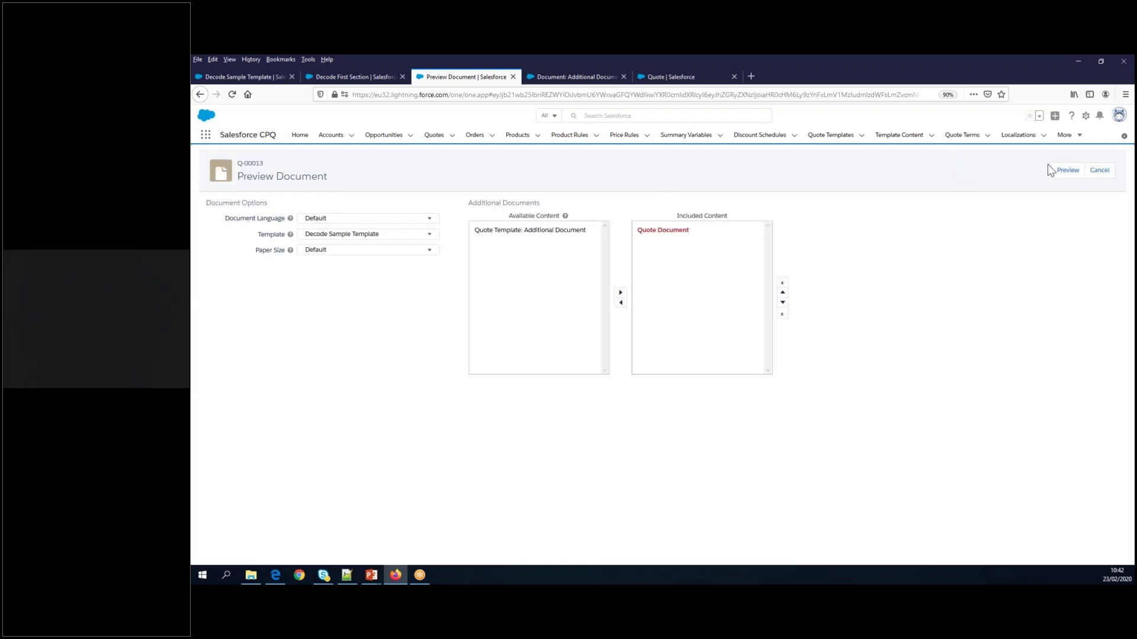
{"action": "left_click", "coordinate": [1070, 172]}
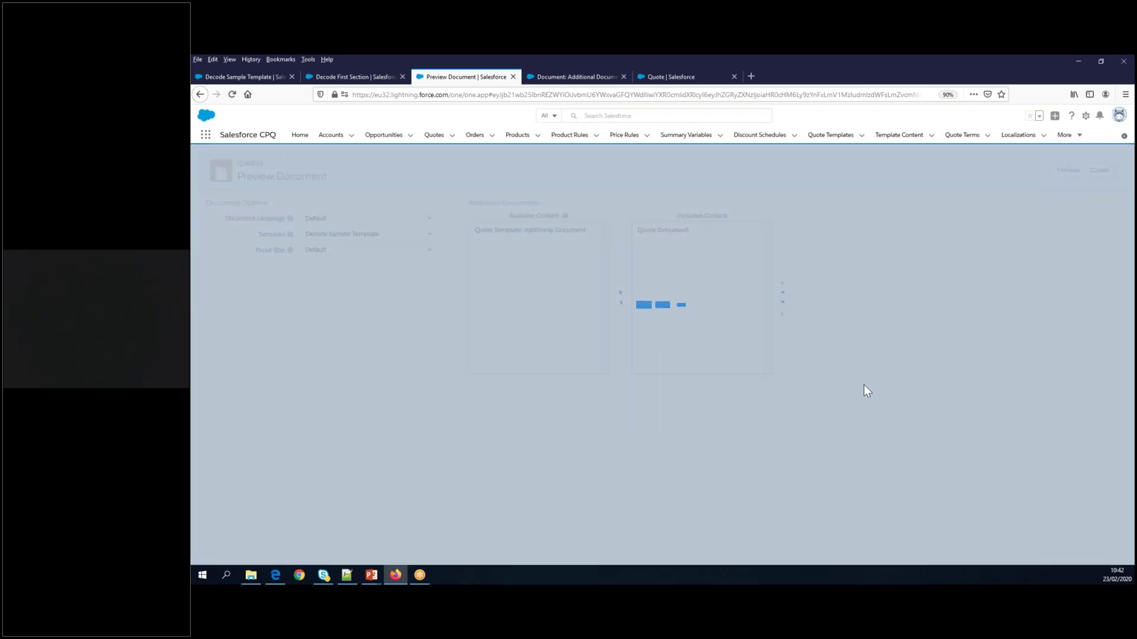
{"action": "scroll", "coordinate": [702, 404], "scroll_direction": "down", "scroll_amount": 10}
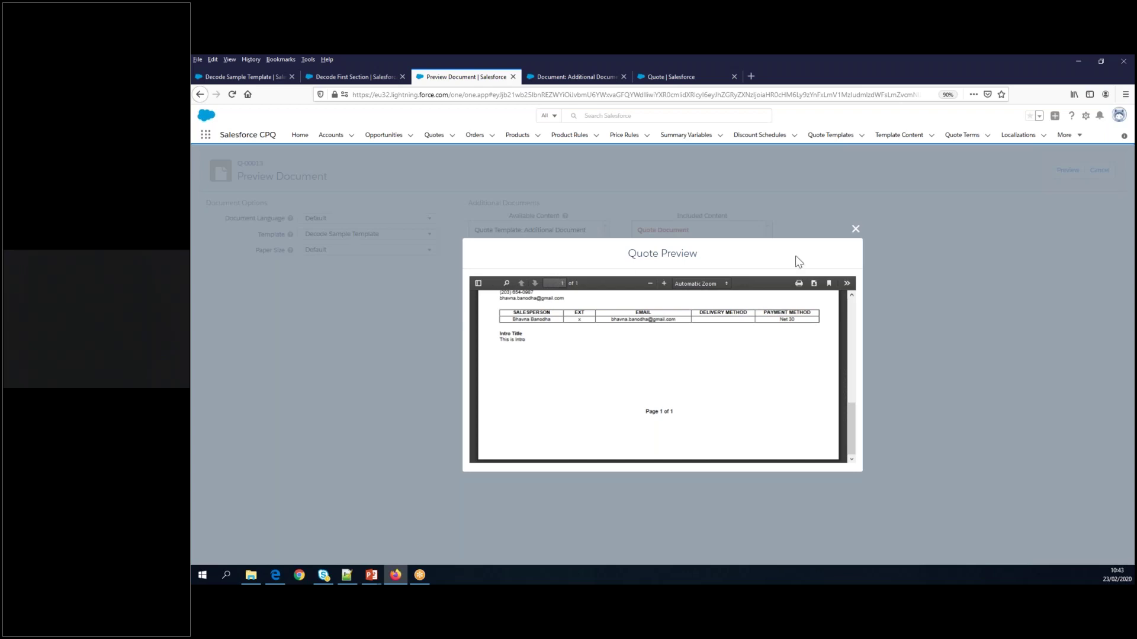
{"action": "left_click", "coordinate": [855, 229]}
Review the details of Decode Sample Template, including its header/footer, corporate, style and section title fields.
{"action": "left_click", "coordinate": [248, 77]}
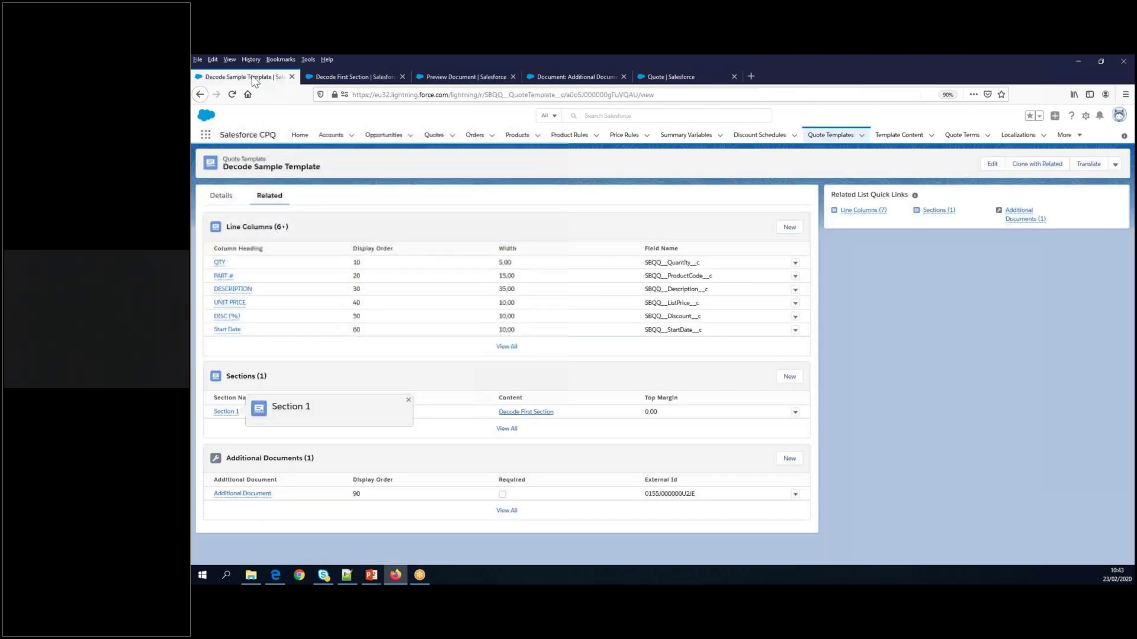
{"action": "left_click", "coordinate": [222, 195]}
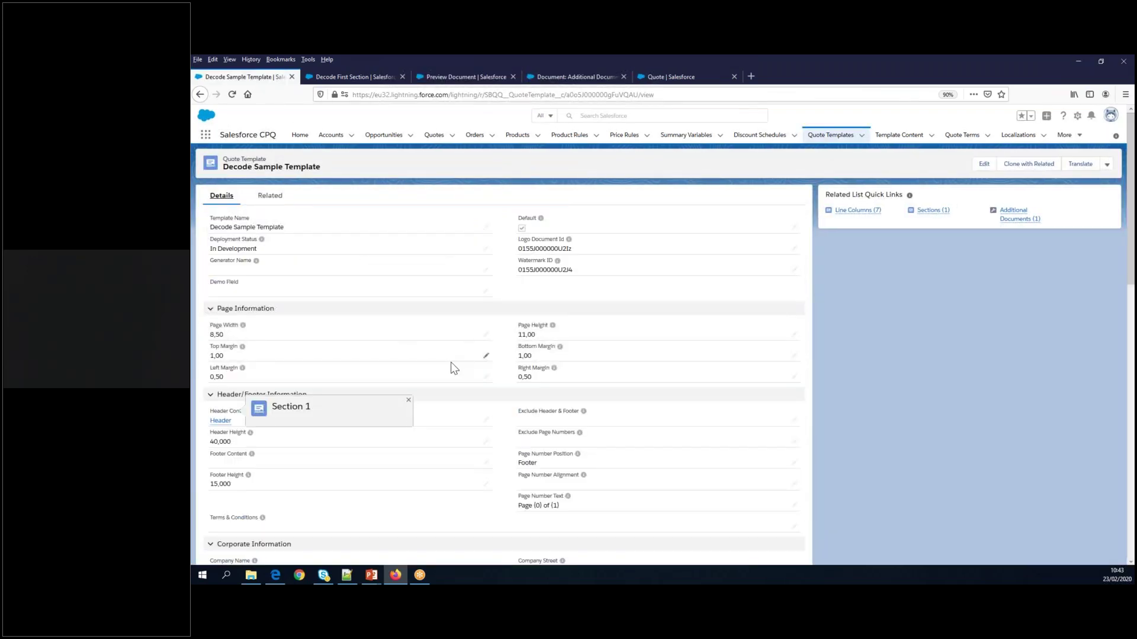
{"action": "scroll", "coordinate": [455, 370], "scroll_direction": "down", "scroll_amount": 3}
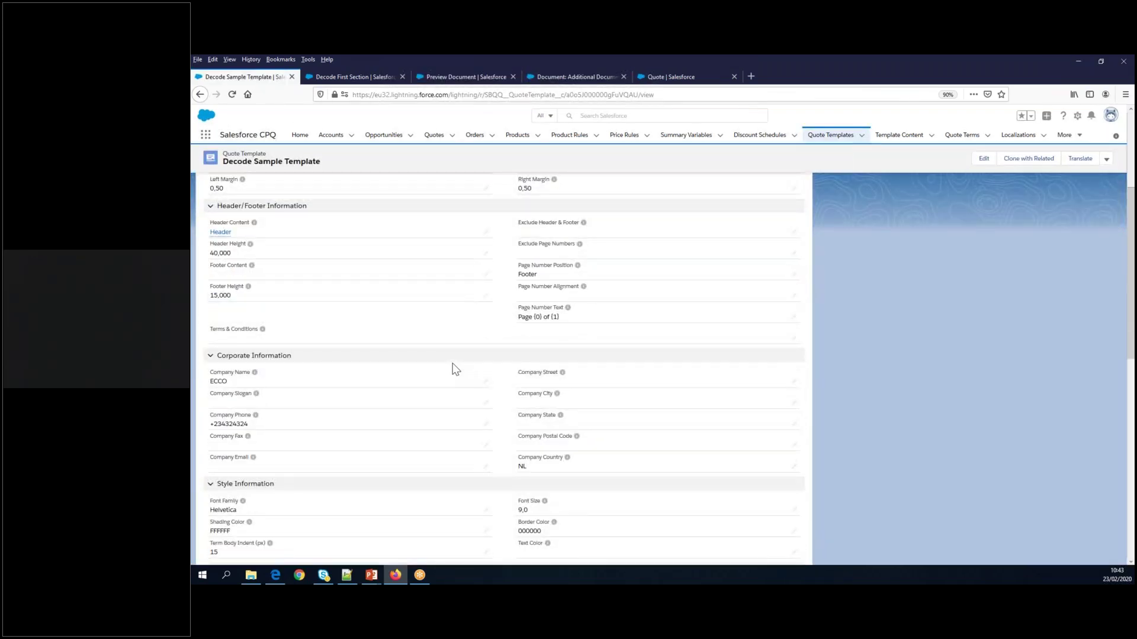
{"action": "scroll", "coordinate": [455, 370], "scroll_direction": "down", "scroll_amount": 5}
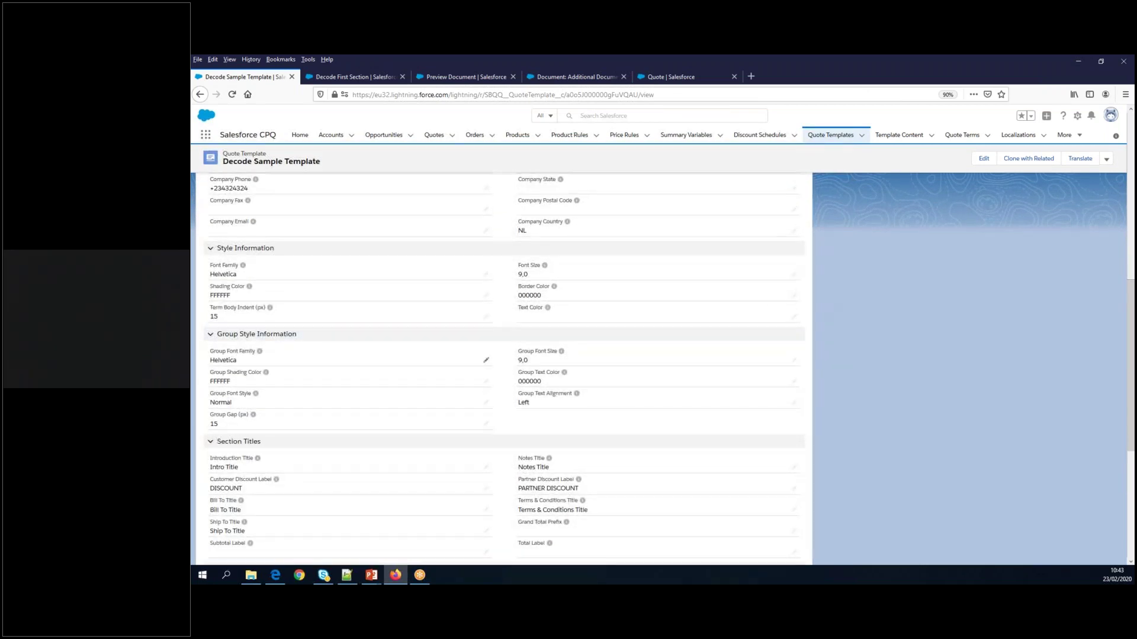
{"action": "scroll", "coordinate": [444, 365], "scroll_direction": "up", "scroll_amount": 4}
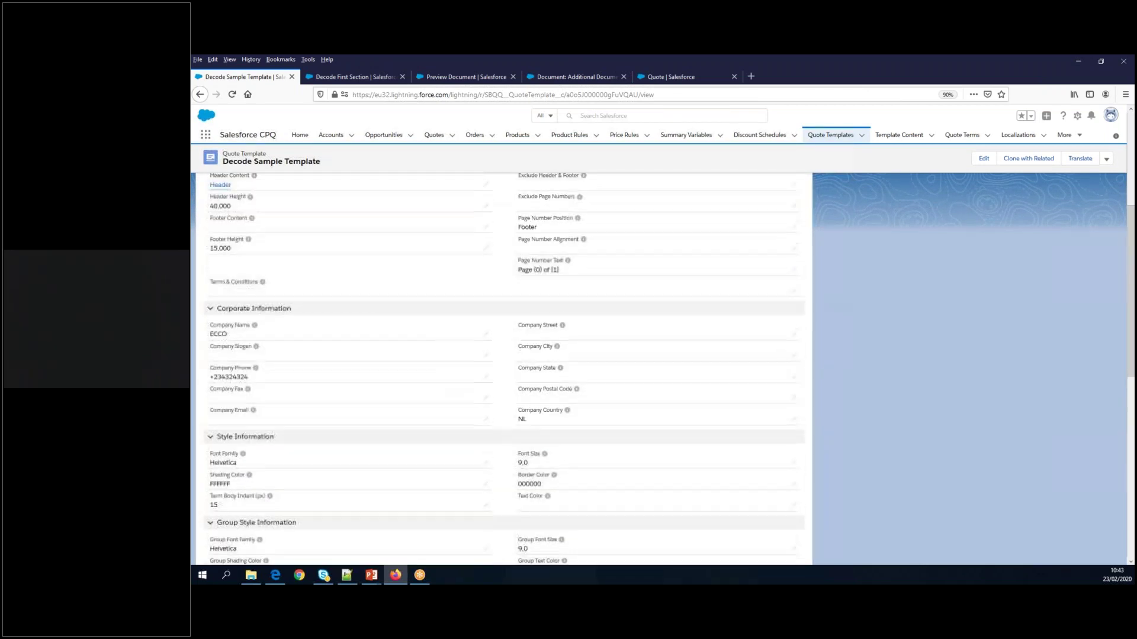
Regenerate the quote preview, check the end of the document below the introduction, and close it.
{"action": "left_click", "coordinate": [466, 77]}
{"action": "left_click", "coordinate": [1069, 172]}
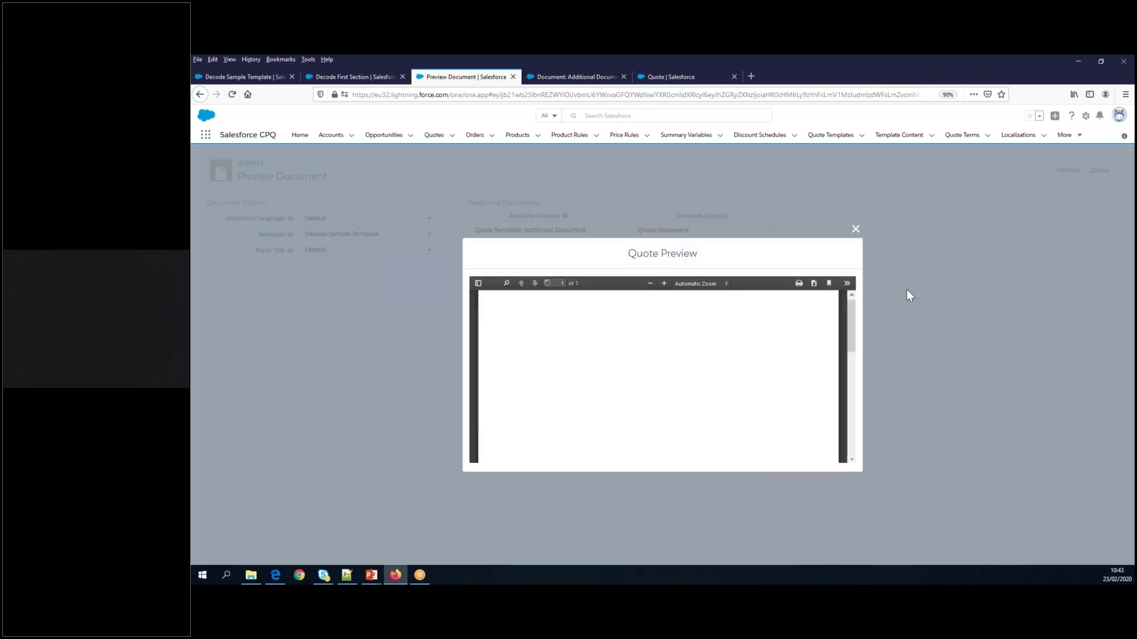
{"action": "scroll", "coordinate": [739, 385], "scroll_direction": "down", "scroll_amount": 5}
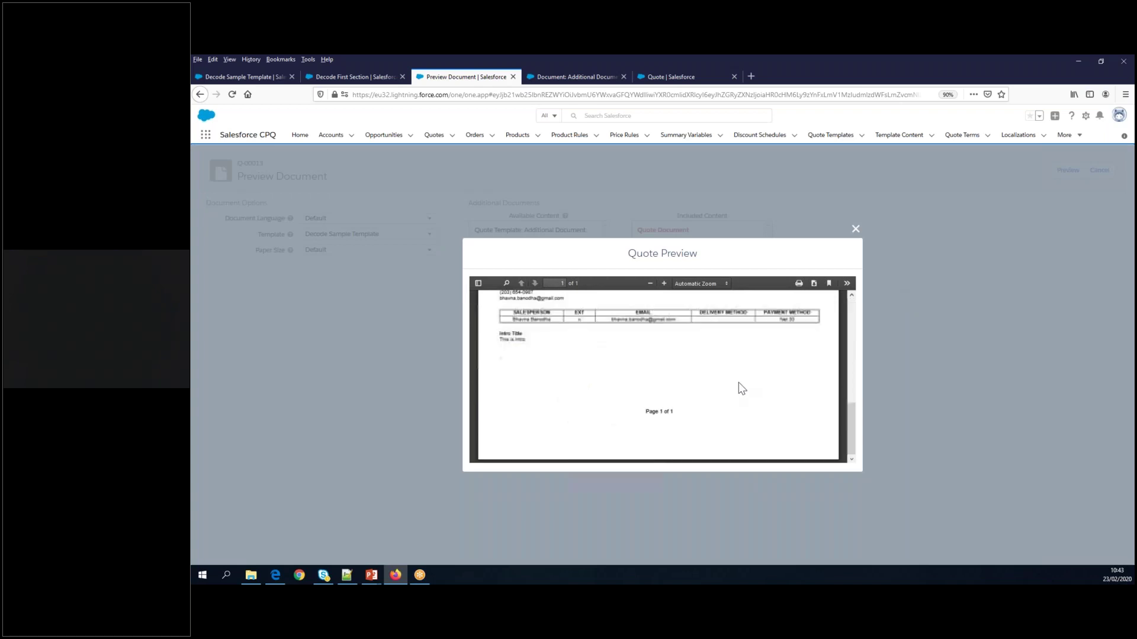
{"action": "left_click", "coordinate": [855, 229]}
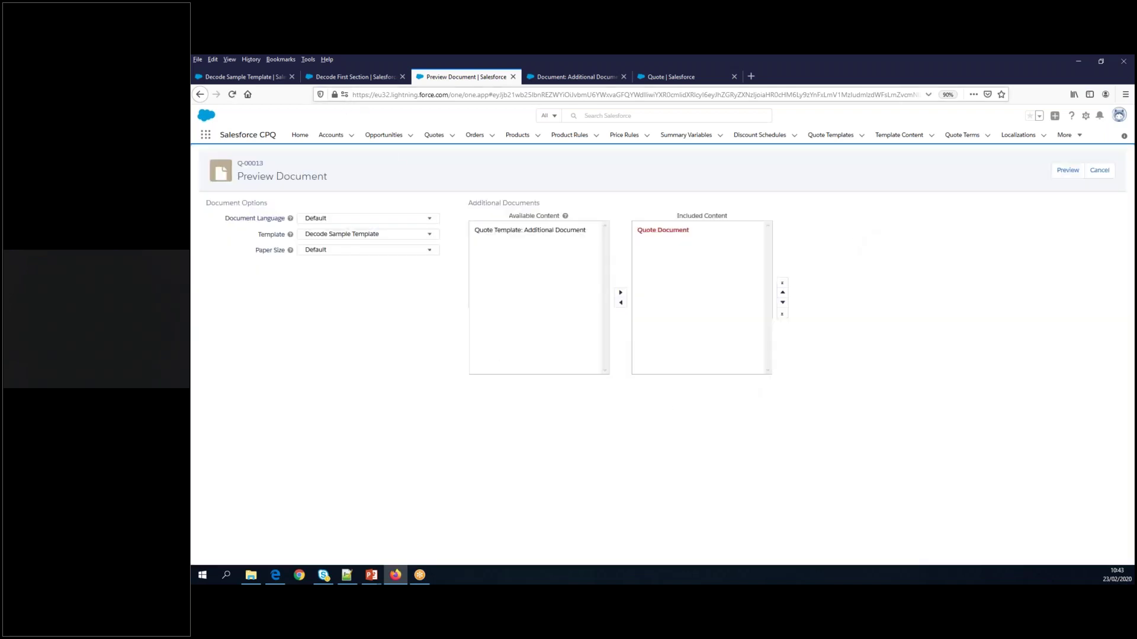
Close the browser tab showing the Additional Document record and return to the Preview Document page.
{"action": "left_click", "coordinate": [243, 83]}
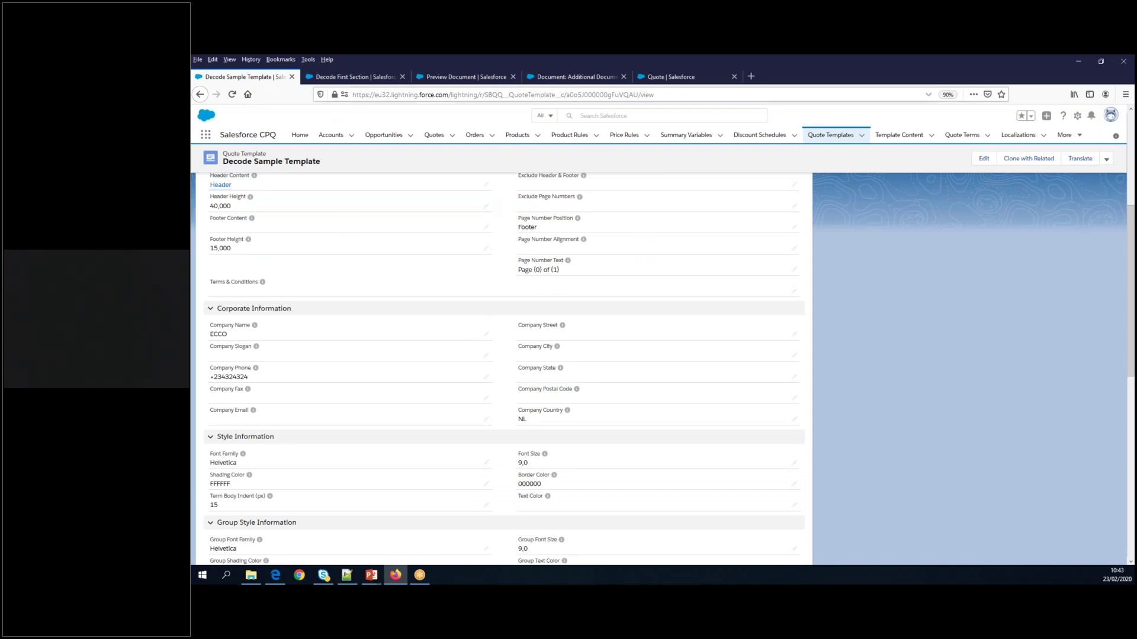
{"action": "left_click", "coordinate": [551, 82]}
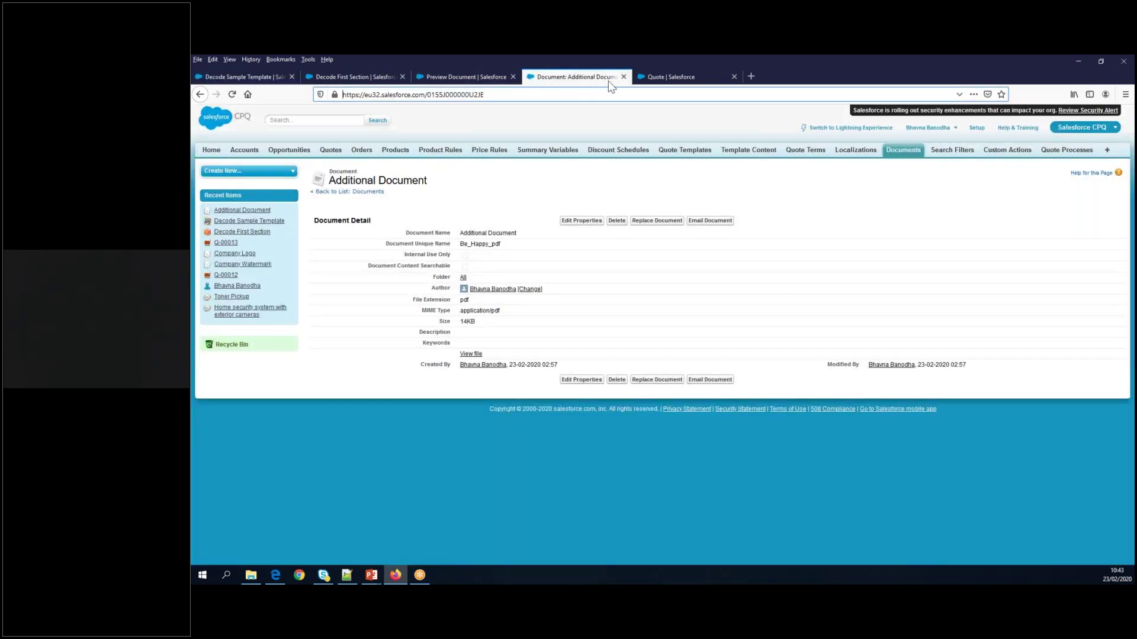
{"action": "left_click", "coordinate": [625, 77]}
{"action": "left_click", "coordinate": [466, 76]}
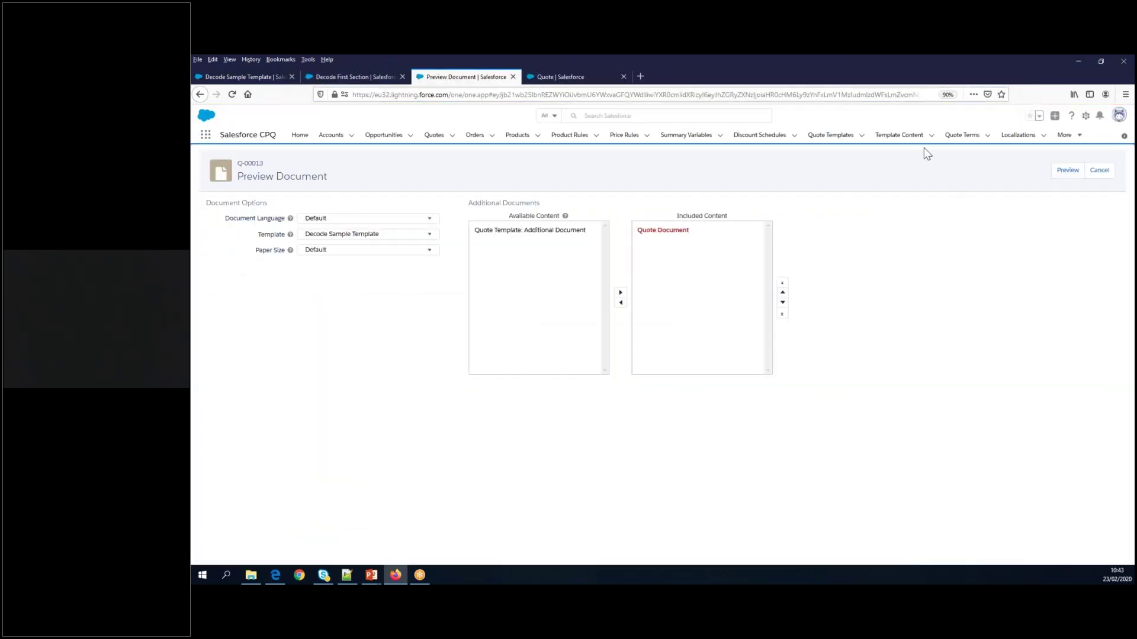
Open Template Content in a new browser tab and start a new content record of type Line Items.
{"action": "right_click", "coordinate": [917, 140]}
{"action": "left_click", "coordinate": [948, 147]}
{"action": "left_click", "coordinate": [569, 77]}
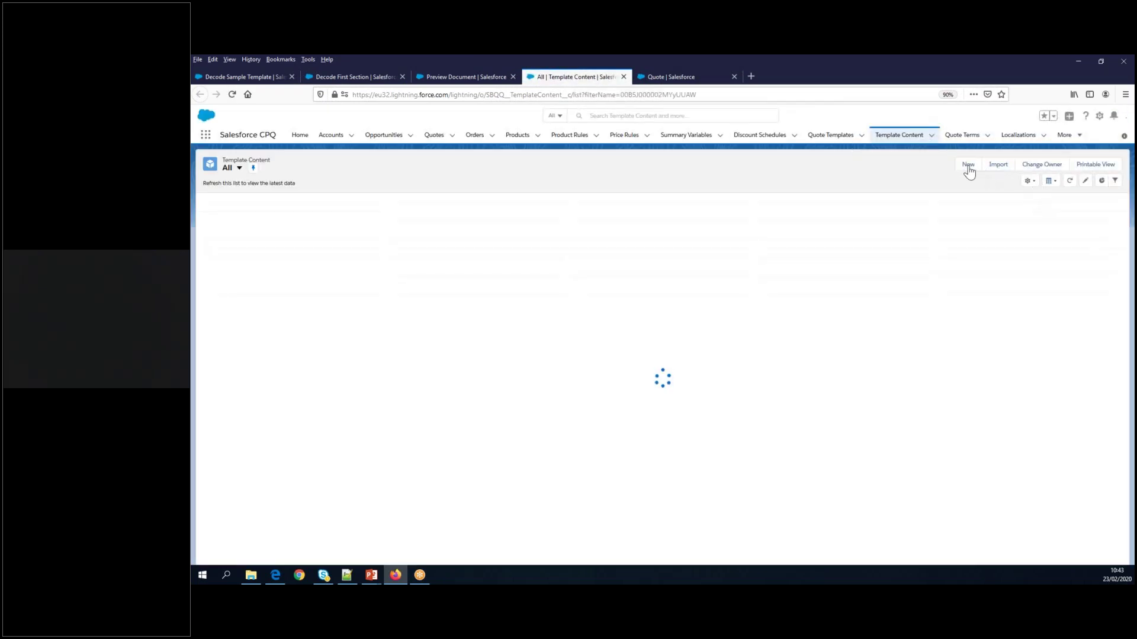
{"action": "left_click", "coordinate": [969, 164]}
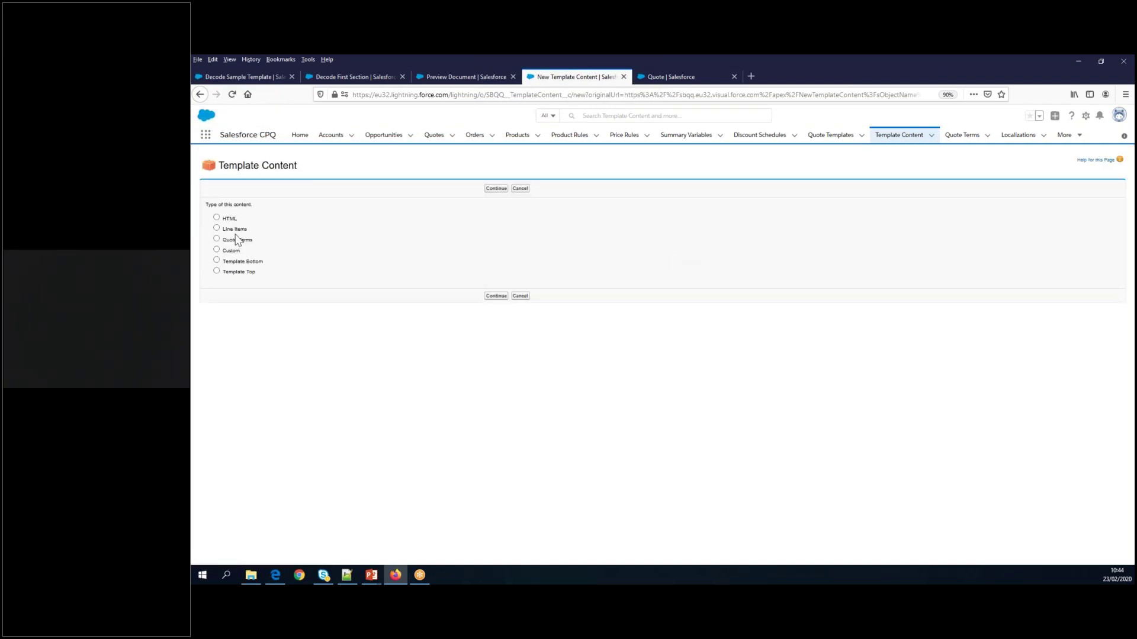
{"action": "left_click", "coordinate": [235, 230]}
{"action": "left_click", "coordinate": [496, 188]}
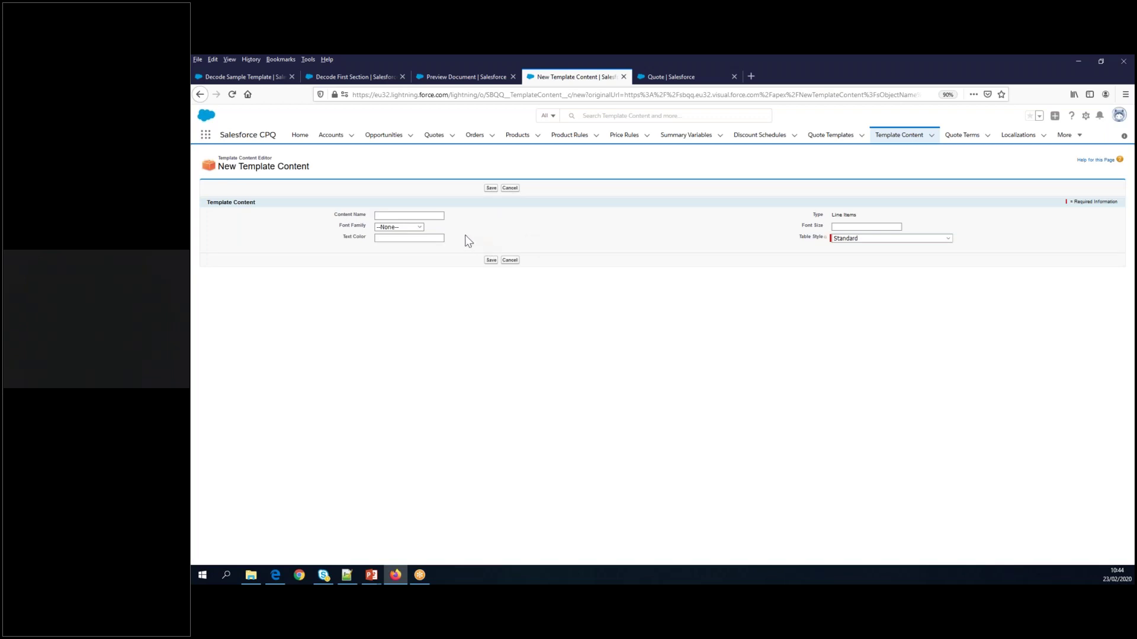
Name the line items content "Decode Items" and save it.
{"action": "left_click", "coordinate": [412, 215]}
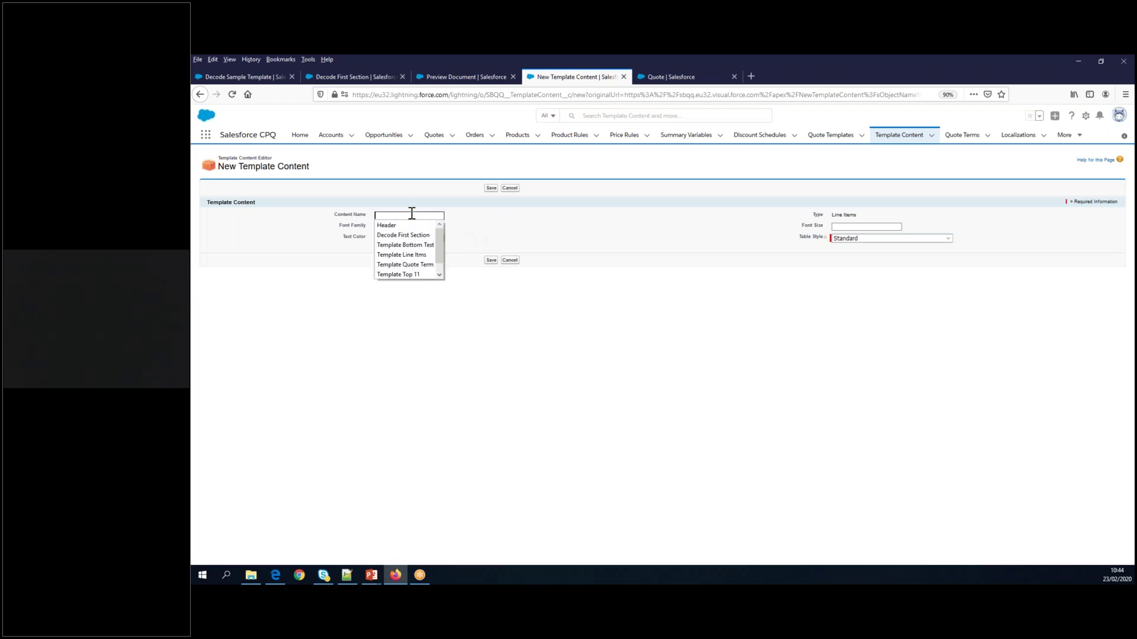
{"action": "type", "text": "Decode"}
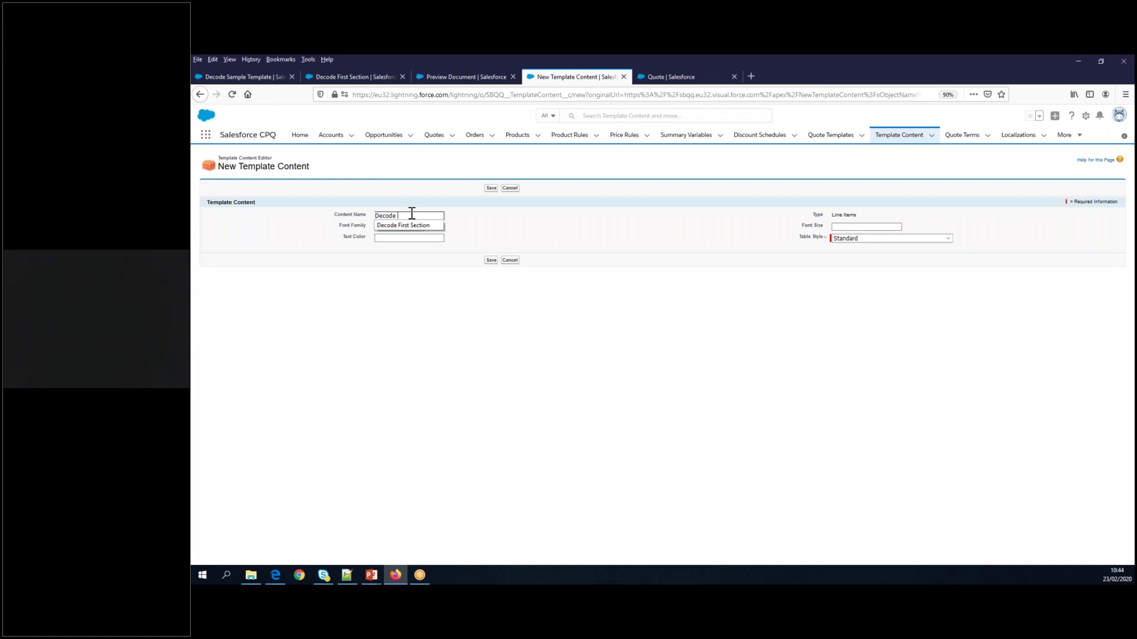
{"action": "type", "text": "Items"}
{"action": "left_click", "coordinate": [491, 260]}
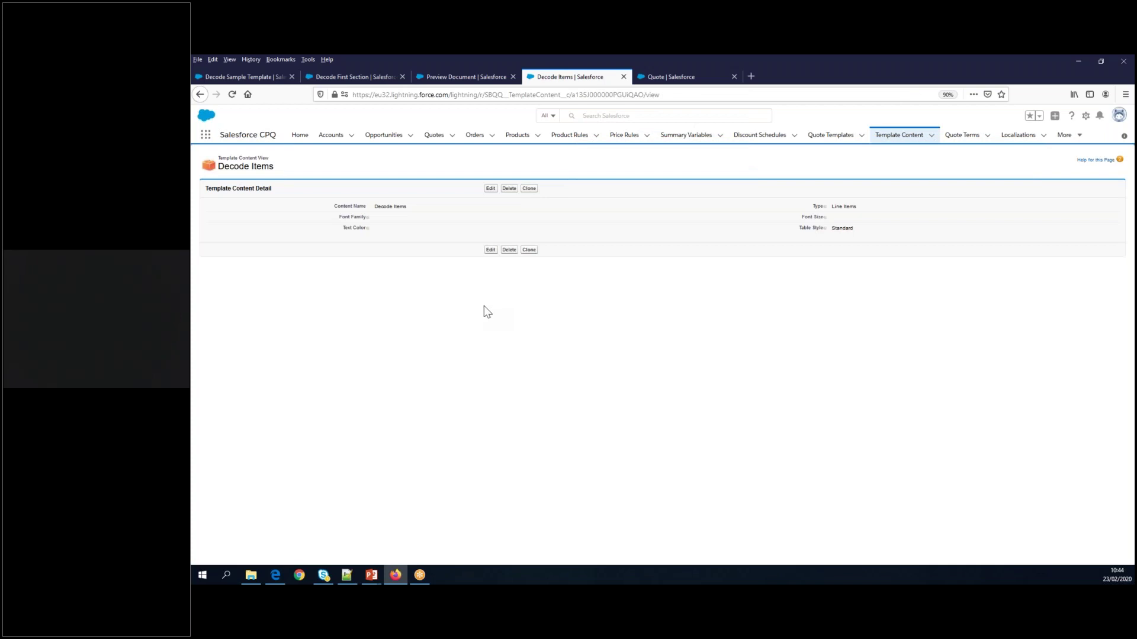
Start a new section named "Items" on the Decode Sample Template, with Decode Items as content and display order 20.
{"action": "left_click", "coordinate": [238, 78]}
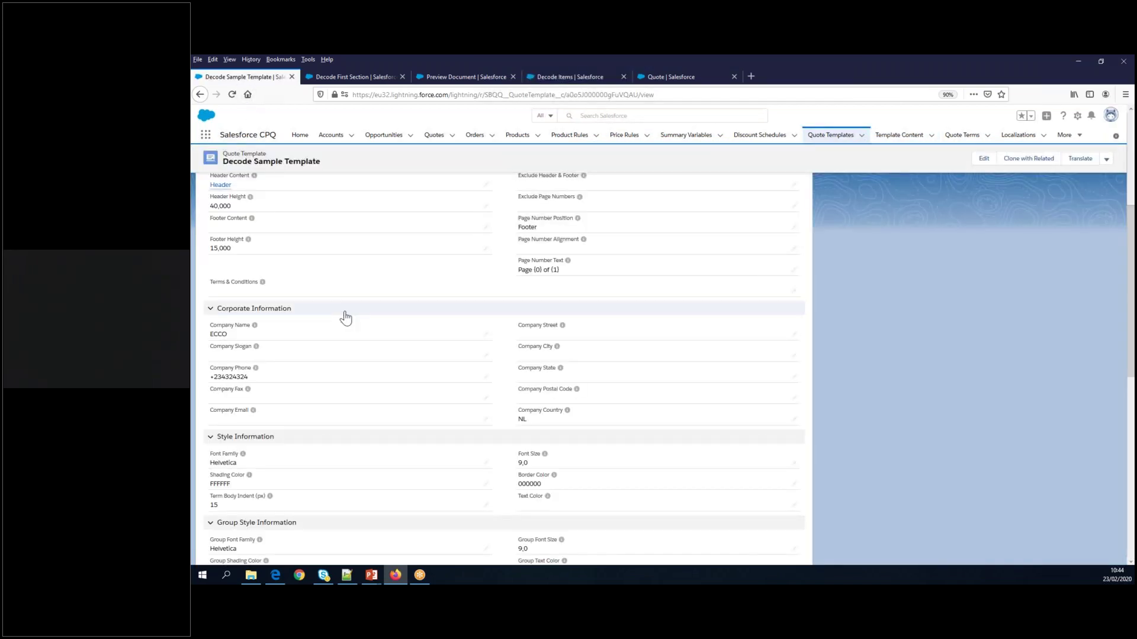
{"action": "left_click", "coordinate": [279, 194]}
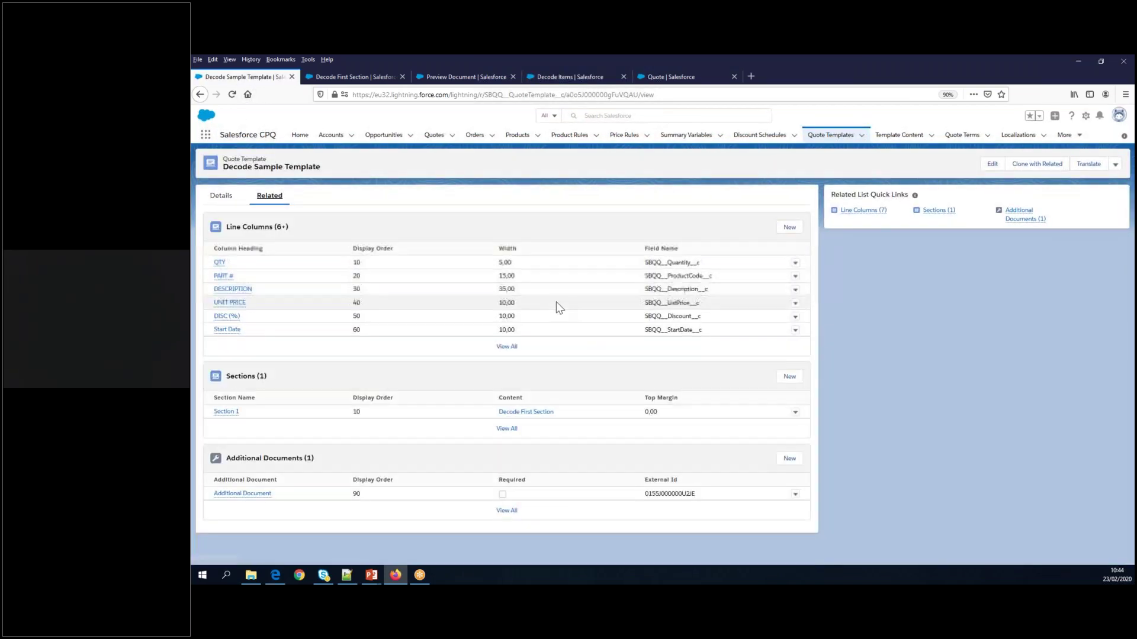
{"action": "left_click", "coordinate": [789, 377]}
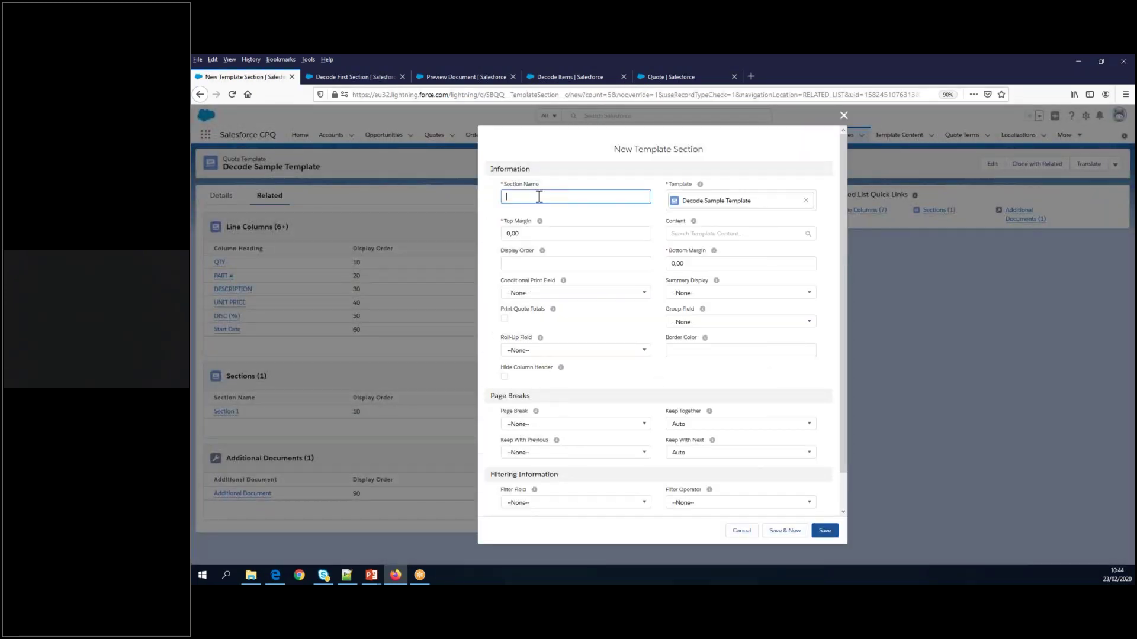
{"action": "type", "text": "Items"}
{"action": "left_click", "coordinate": [728, 235]}
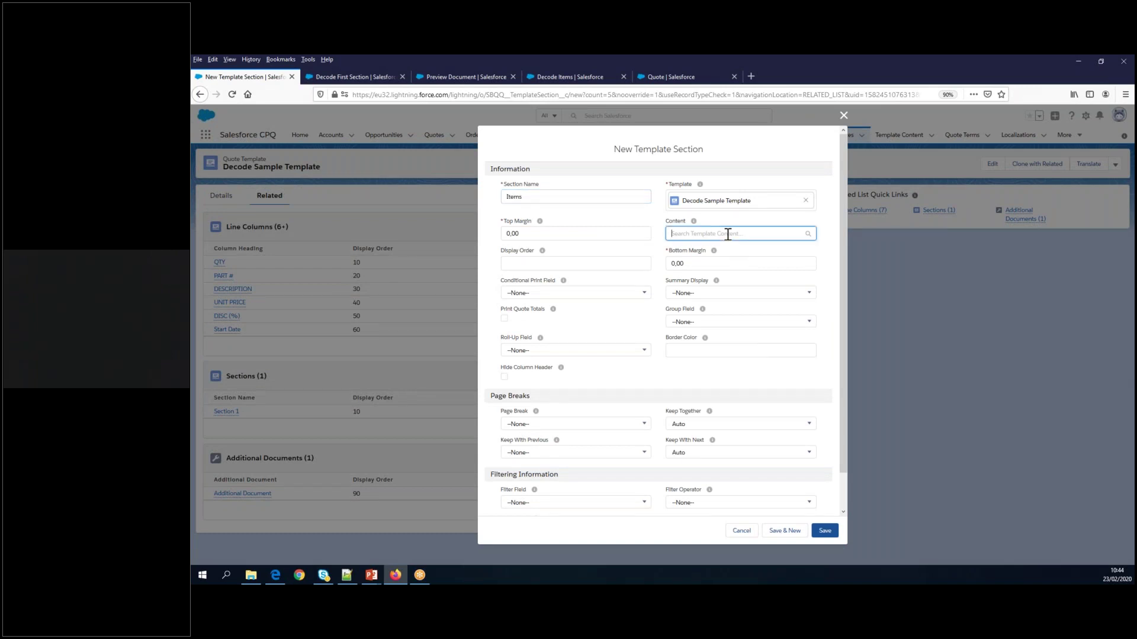
{"action": "left_click", "coordinate": [726, 259]}
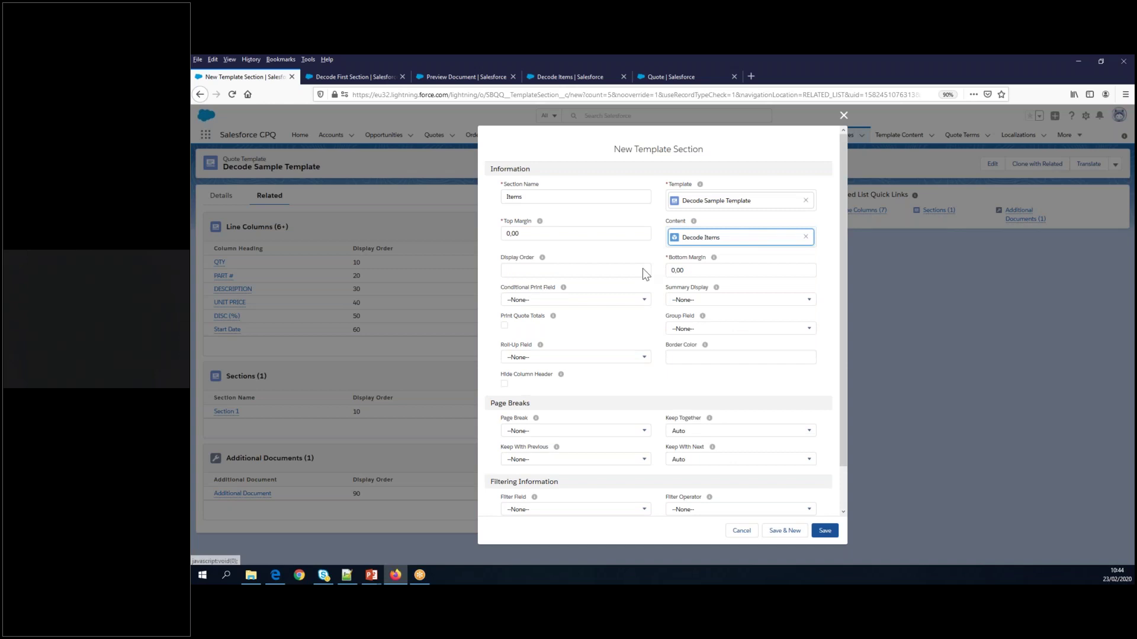
{"action": "left_click", "coordinate": [528, 271]}
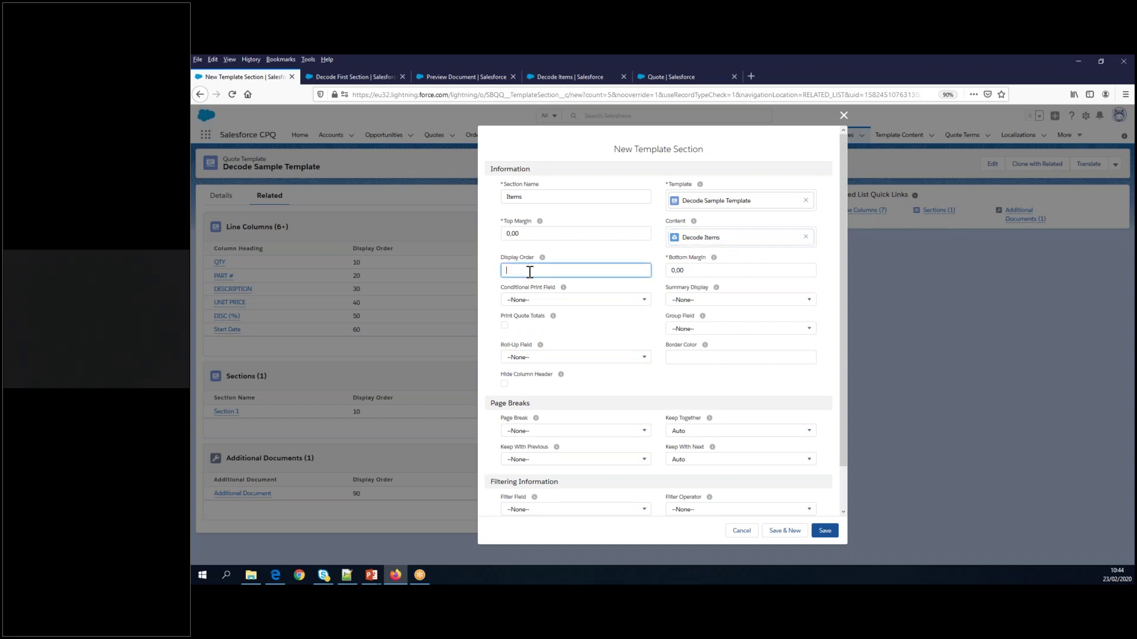
{"action": "type", "text": "20"}
Set the Items section's top and bottom margins to 1,00 and save the section.
{"action": "scroll", "coordinate": [573, 426], "scroll_direction": "down", "scroll_amount": 2}
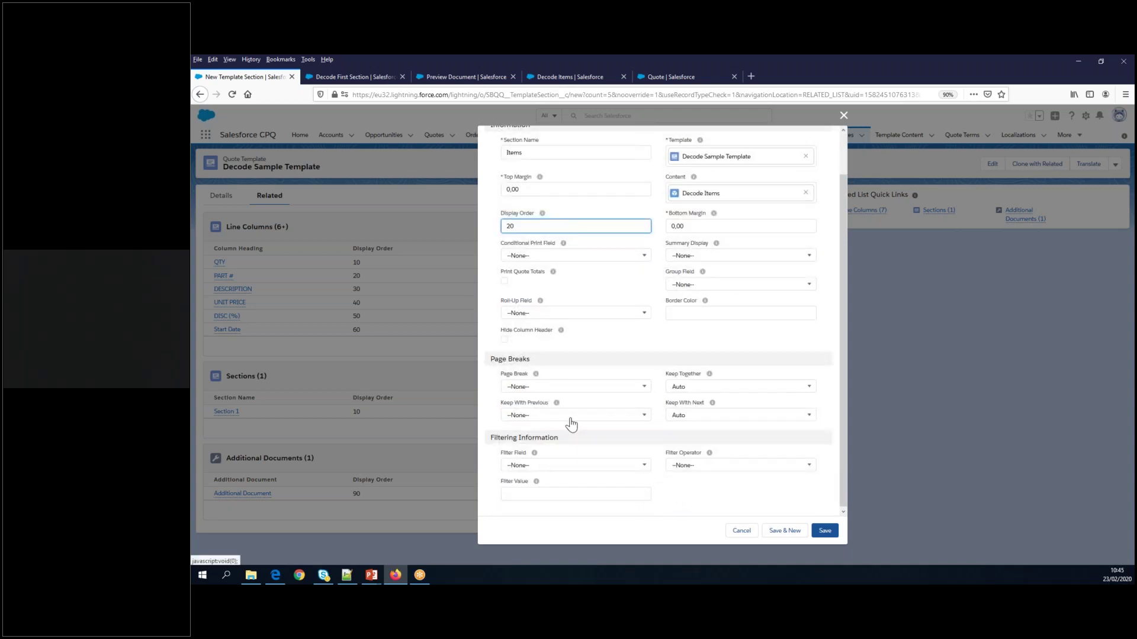
{"action": "scroll", "coordinate": [569, 424], "scroll_direction": "up", "scroll_amount": 2}
{"action": "left_click", "coordinate": [511, 233]}
{"action": "key", "text": "BackSpace"}
{"action": "type", "text": "1"}
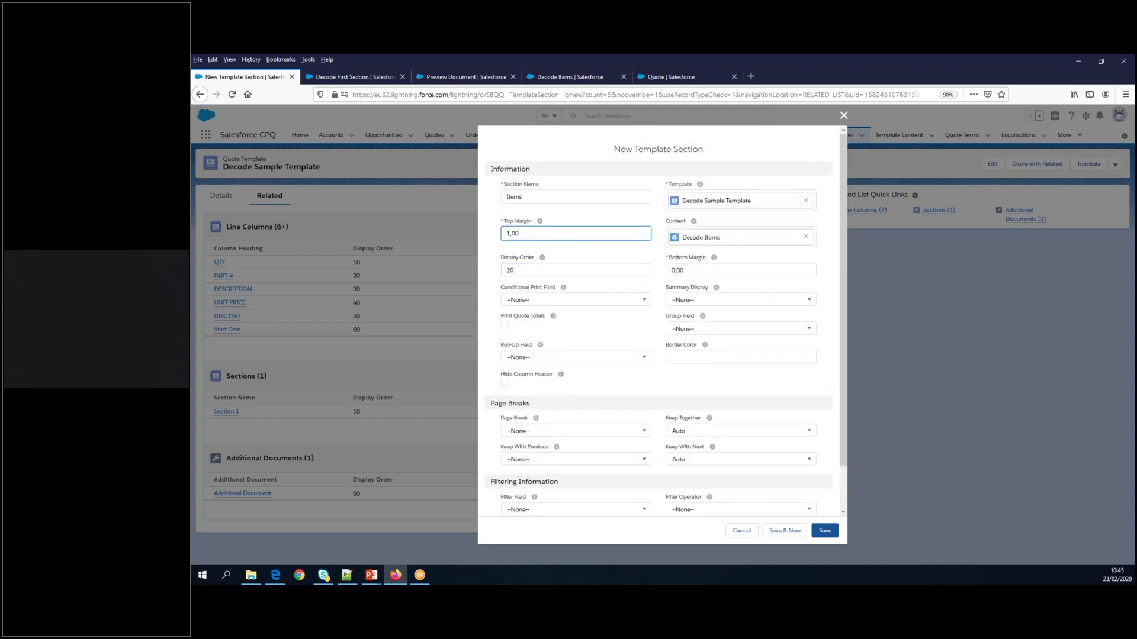
{"action": "left_click", "coordinate": [675, 270]}
{"action": "key", "text": "BackSpace"}
{"action": "type", "text": "1"}
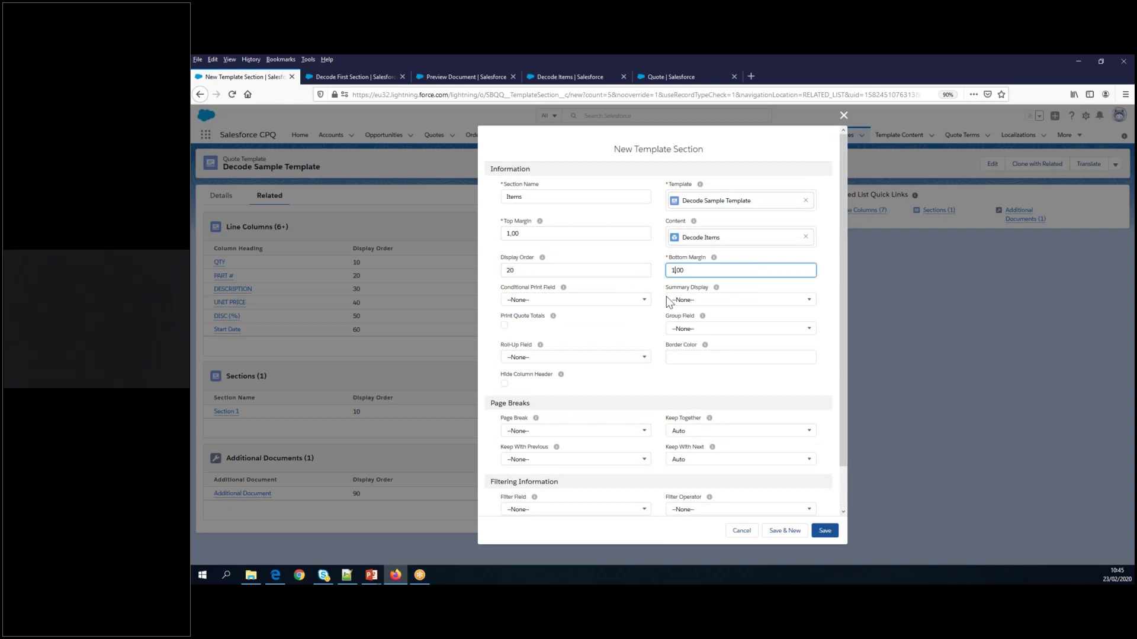
{"action": "left_click", "coordinate": [823, 531]}
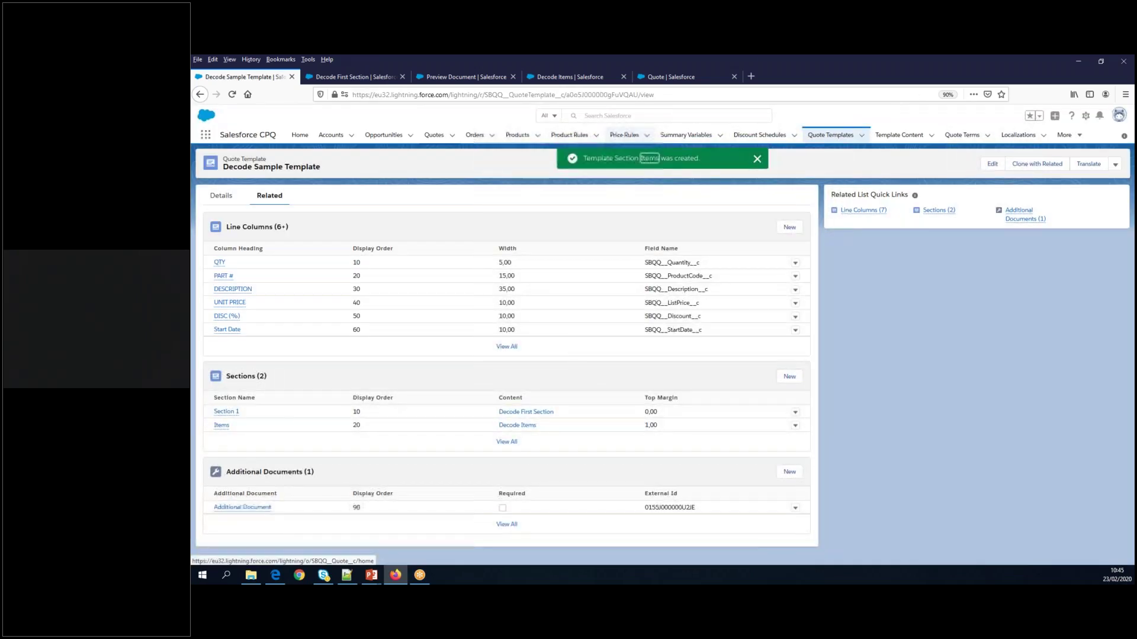
Generate the quote preview with the Decode Sample Template, check the line items table on page 2, and close it.
{"action": "left_click", "coordinate": [361, 77]}
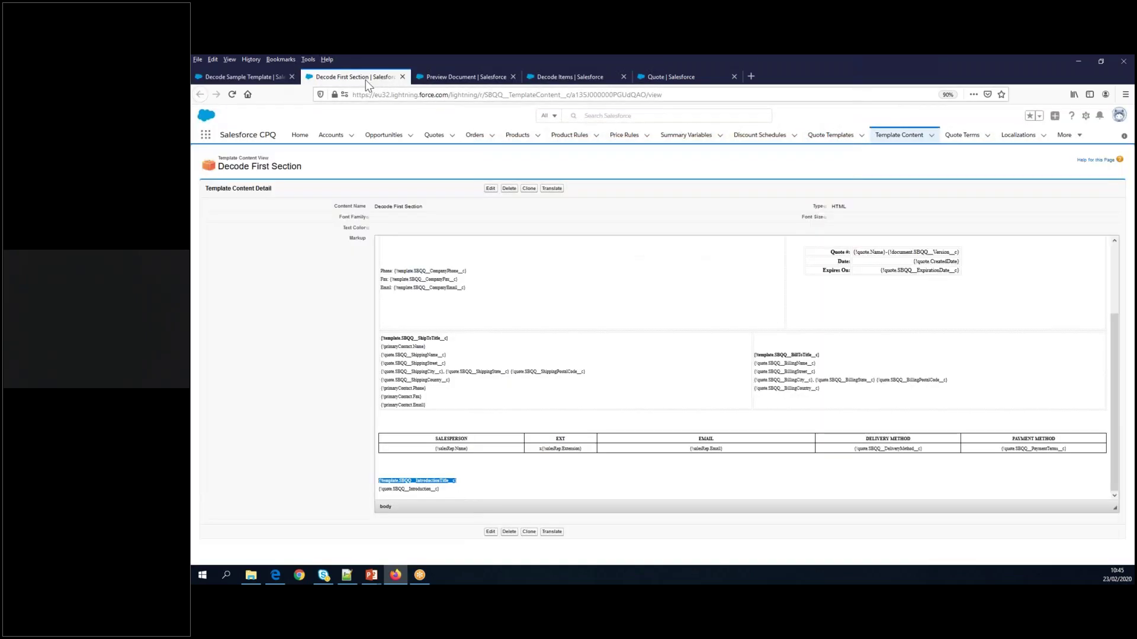
{"action": "left_click", "coordinate": [489, 78]}
{"action": "left_click", "coordinate": [1066, 172]}
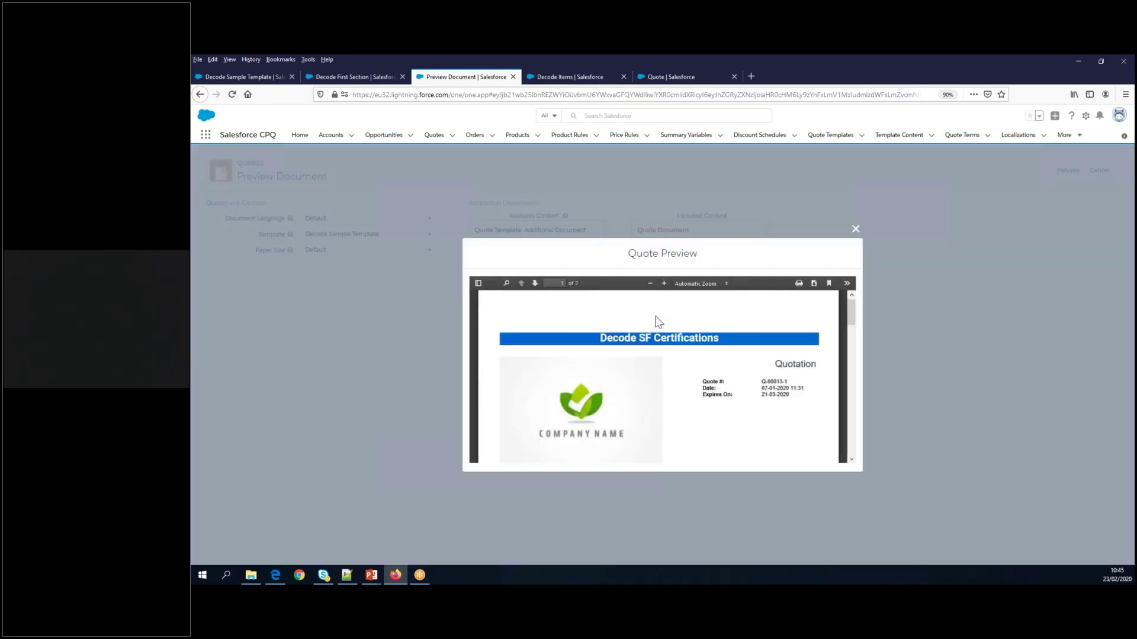
{"action": "scroll", "coordinate": [657, 323], "scroll_direction": "down", "scroll_amount": 10}
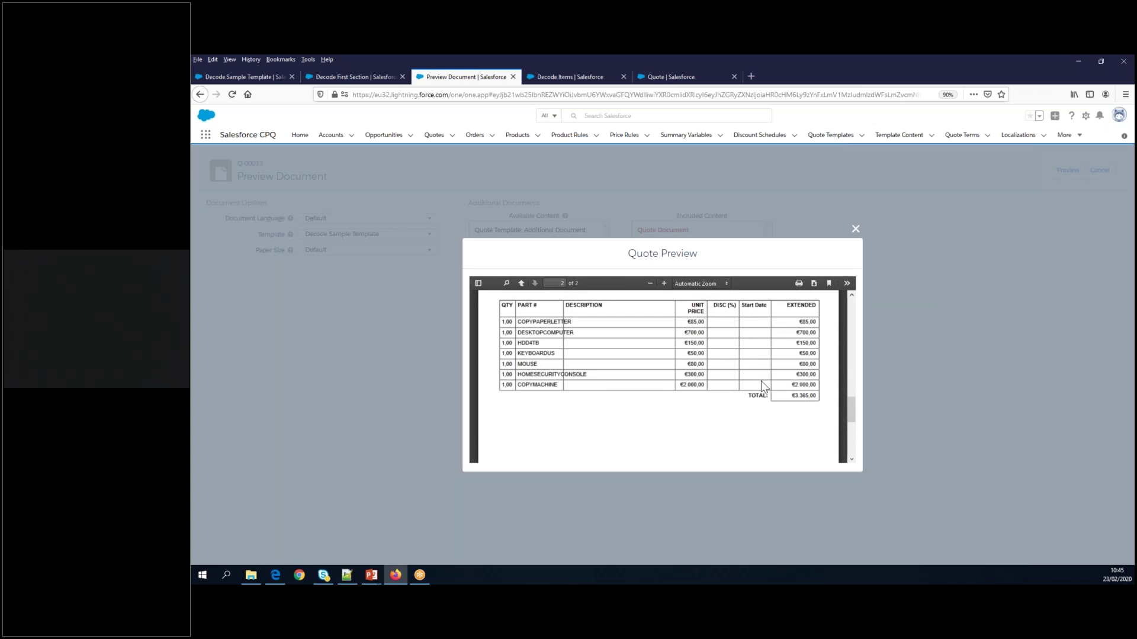
{"action": "left_click", "coordinate": [854, 229]}
Set the Group Field of the template's Items section to Product Family and save it.
{"action": "left_click", "coordinate": [240, 77]}
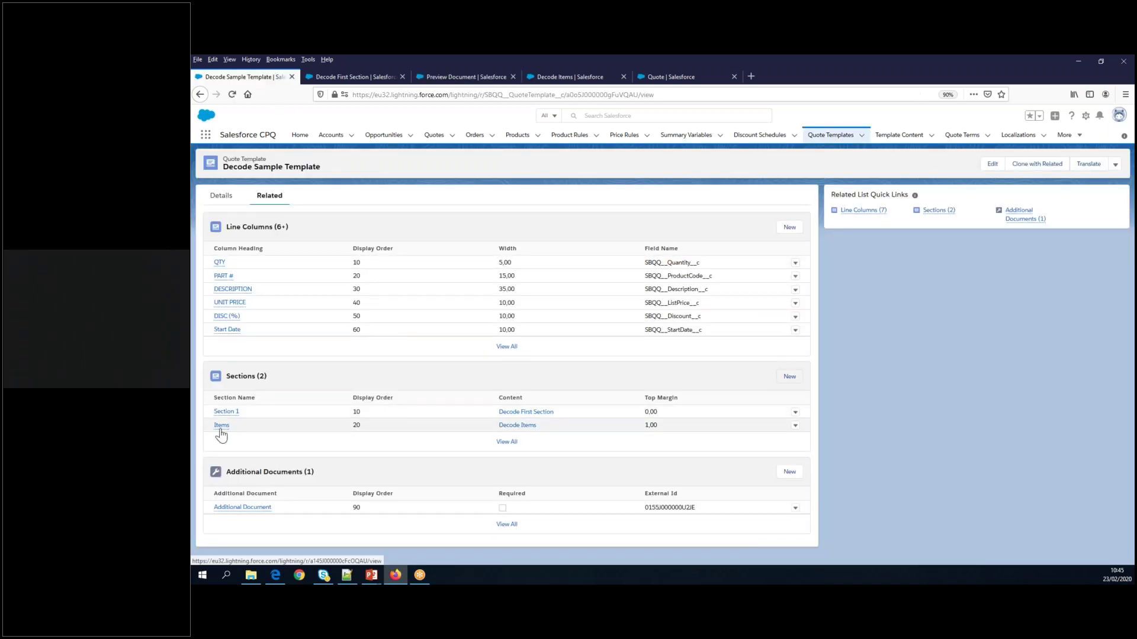
{"action": "left_click", "coordinate": [222, 428]}
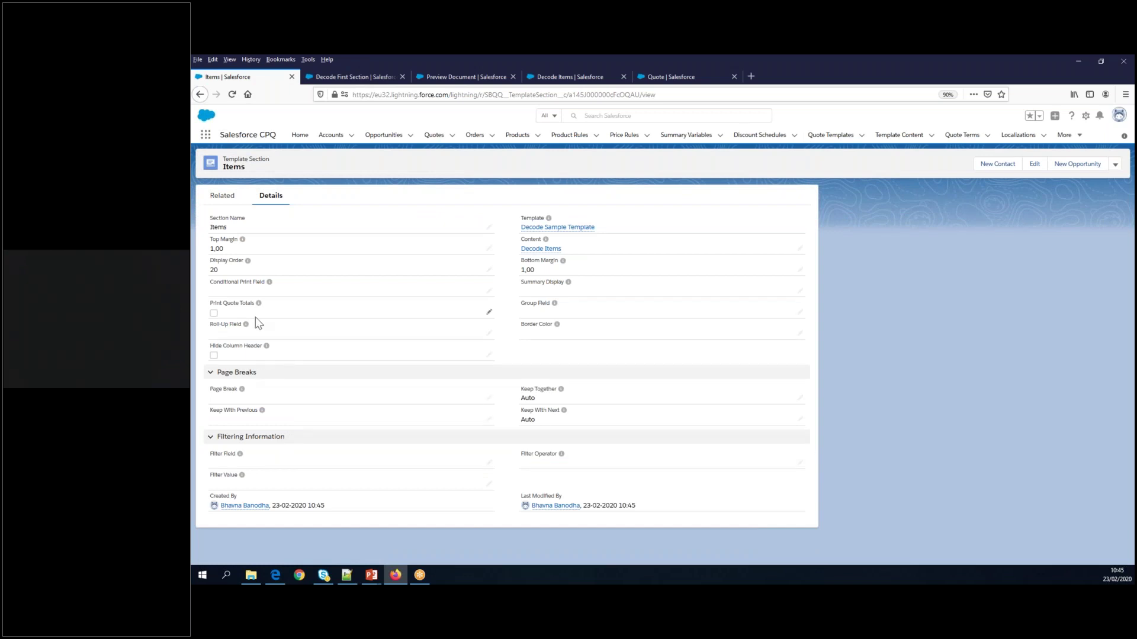
{"action": "left_click", "coordinate": [1035, 164]}
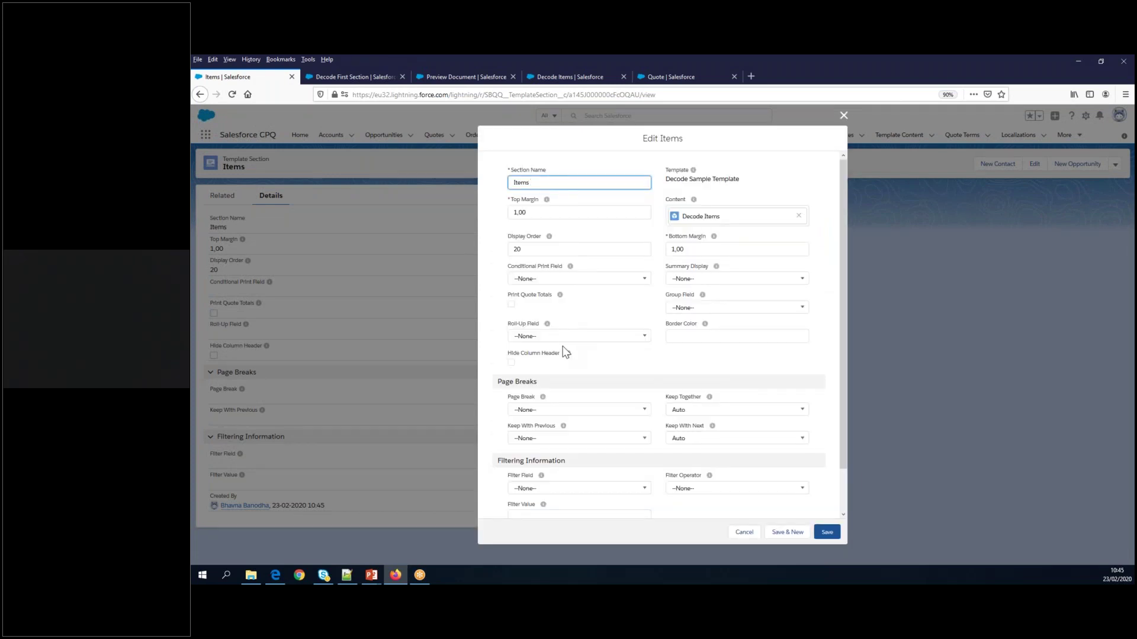
{"action": "left_click", "coordinate": [746, 309]}
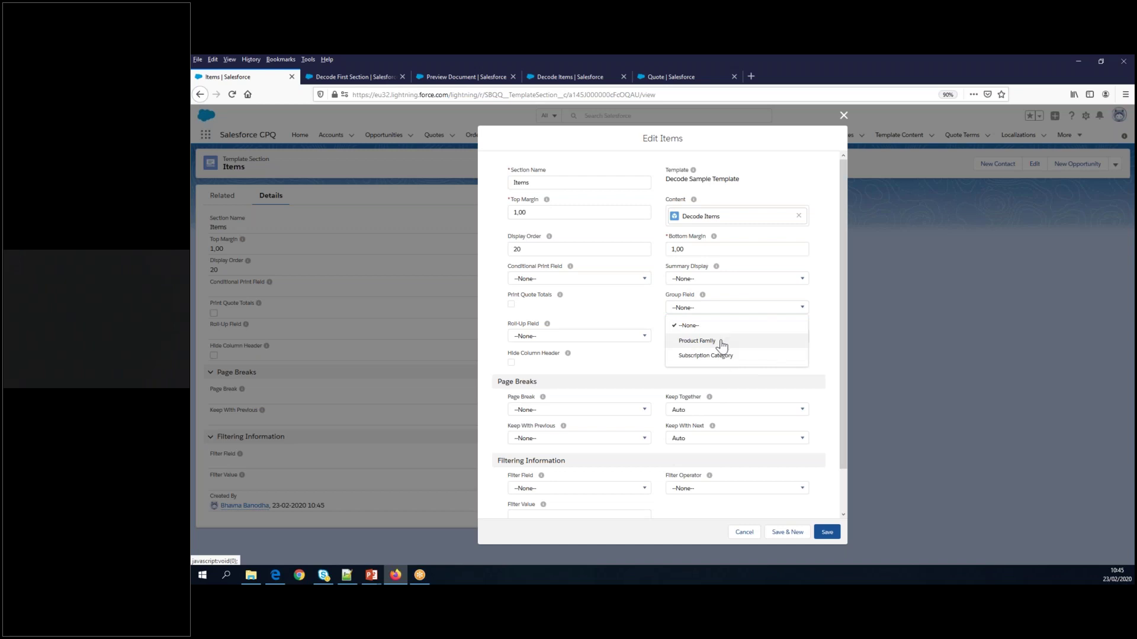
{"action": "left_click", "coordinate": [720, 344]}
{"action": "left_click", "coordinate": [827, 533]}
Close the Decode First Section browser tab and check the line item grouping in a fresh quote preview.
{"action": "left_click", "coordinate": [351, 77]}
{"action": "left_click", "coordinate": [402, 76]}
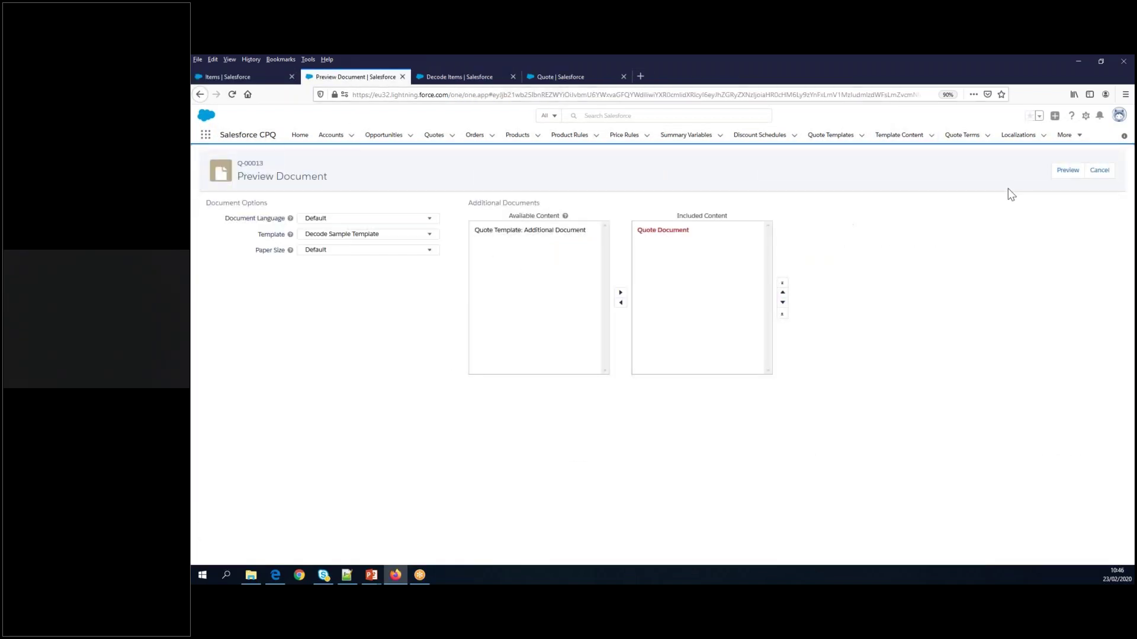
{"action": "left_click", "coordinate": [1067, 171]}
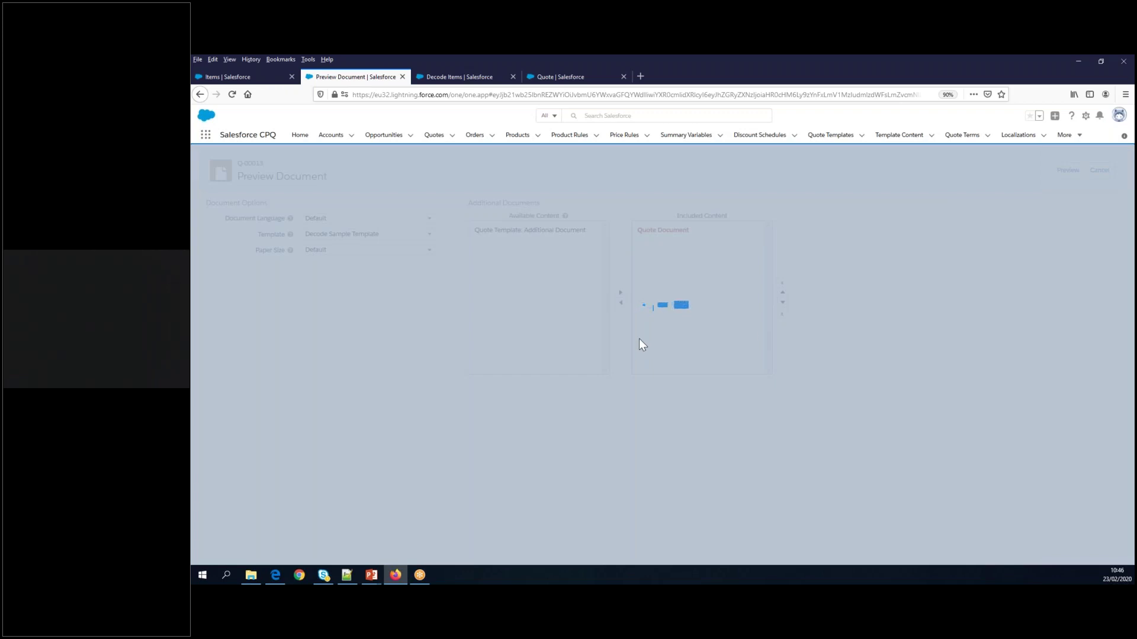
{"action": "scroll", "coordinate": [655, 355], "scroll_direction": "down", "scroll_amount": 10}
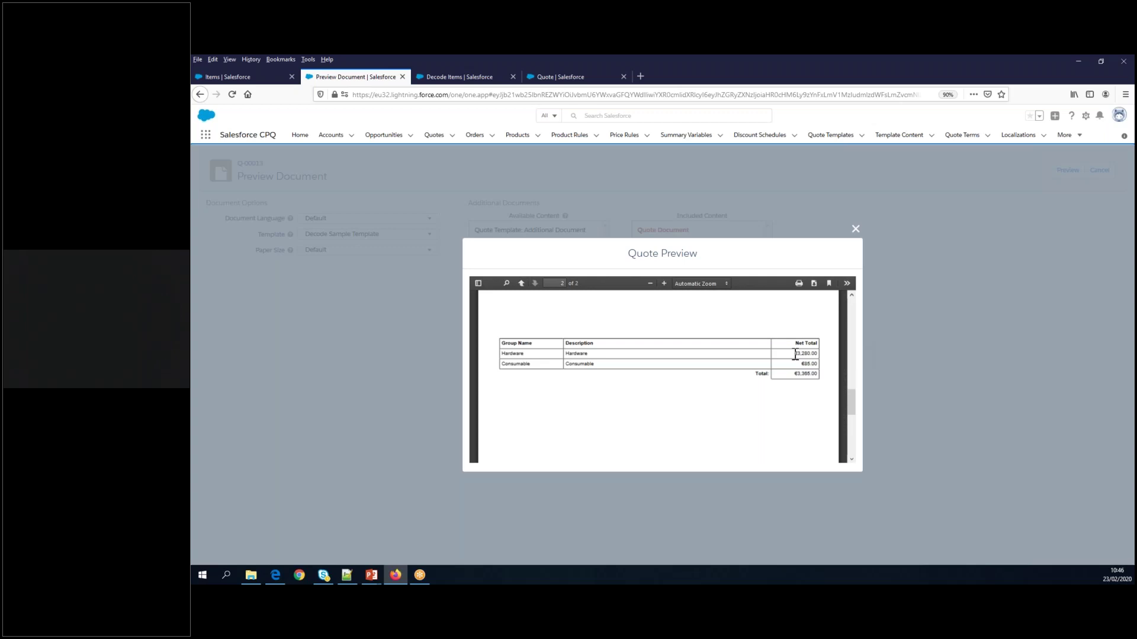
{"action": "left_click", "coordinate": [855, 229]}
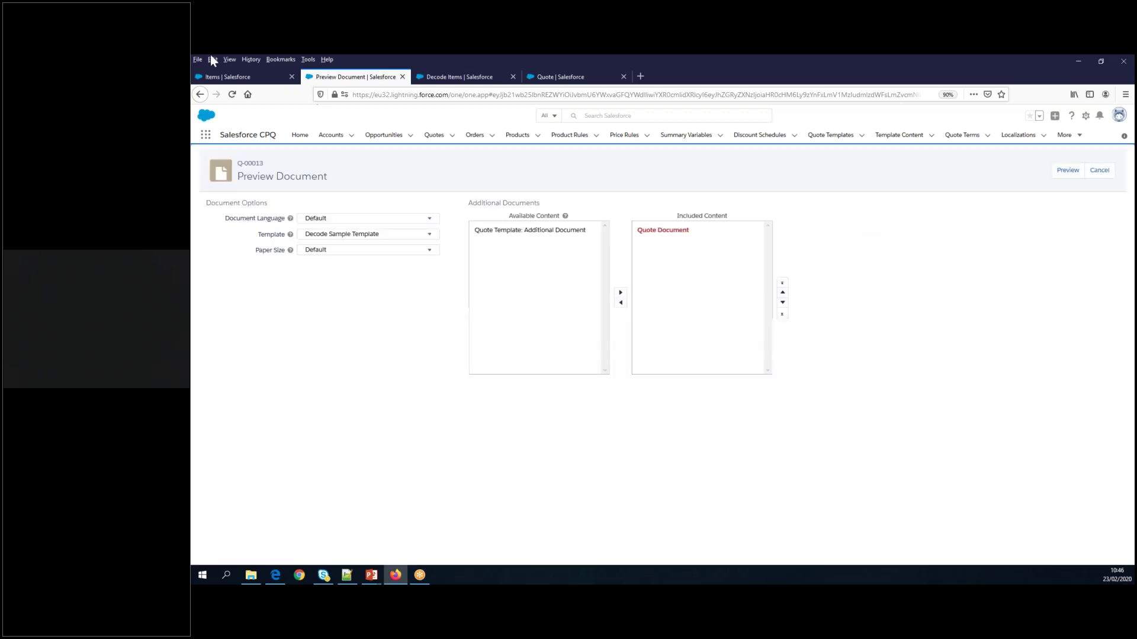
Review the Items section's saved settings and leave the Preview Document page for the quote record.
{"action": "left_click", "coordinate": [231, 78]}
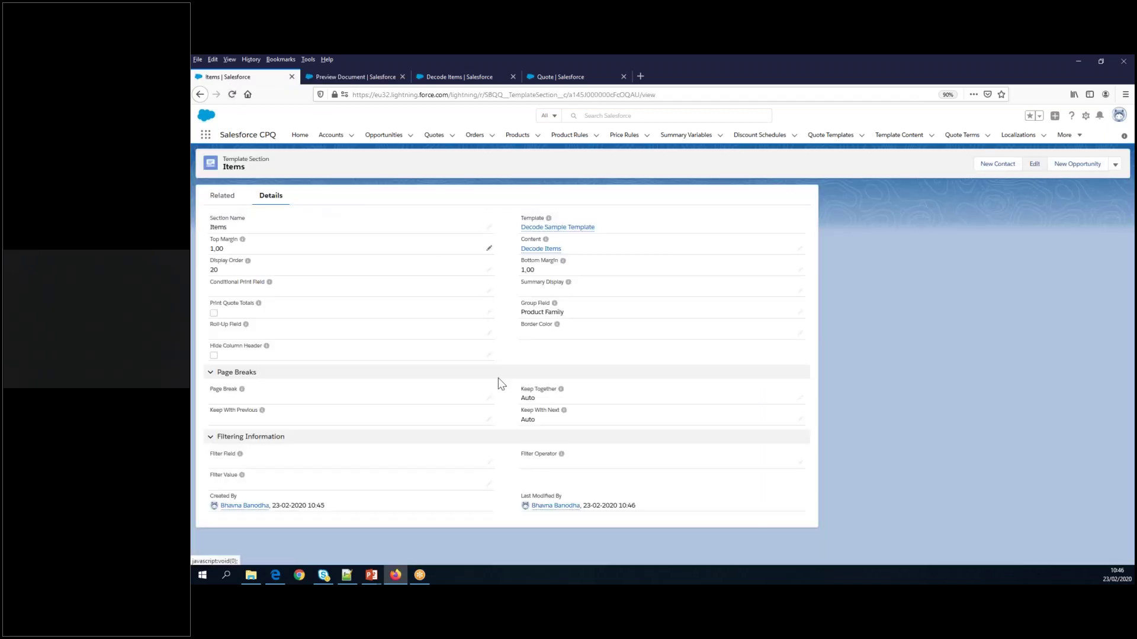
{"action": "mouse_move", "coordinate": [563, 411]}
{"action": "left_click", "coordinate": [349, 77]}
{"action": "left_click", "coordinate": [1093, 171]}
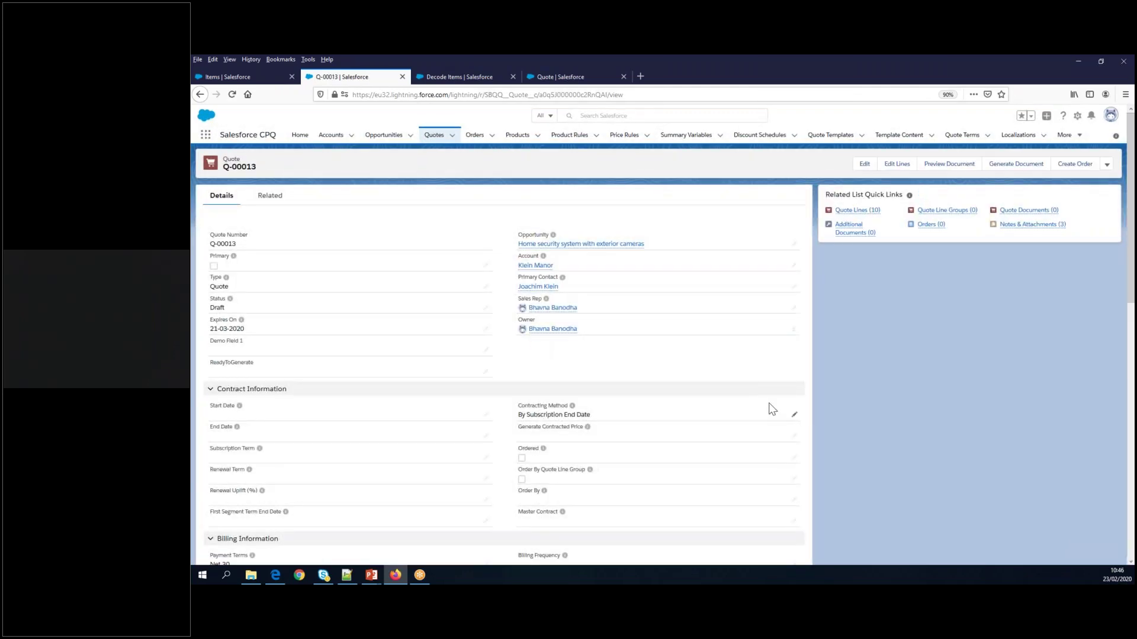
Enable Print Line Items and Group Line Items in the Quote Options of quote Q-00013 and save the record.
{"action": "scroll", "coordinate": [770, 403], "scroll_direction": "down", "scroll_amount": 3}
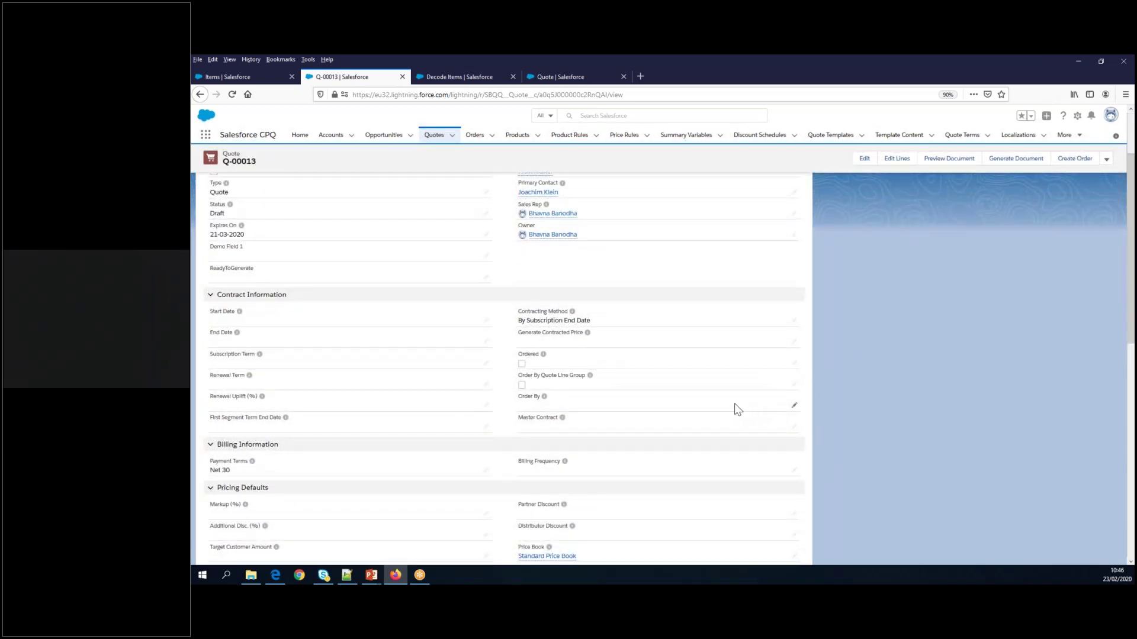
{"action": "scroll", "coordinate": [737, 409], "scroll_direction": "down", "scroll_amount": 10}
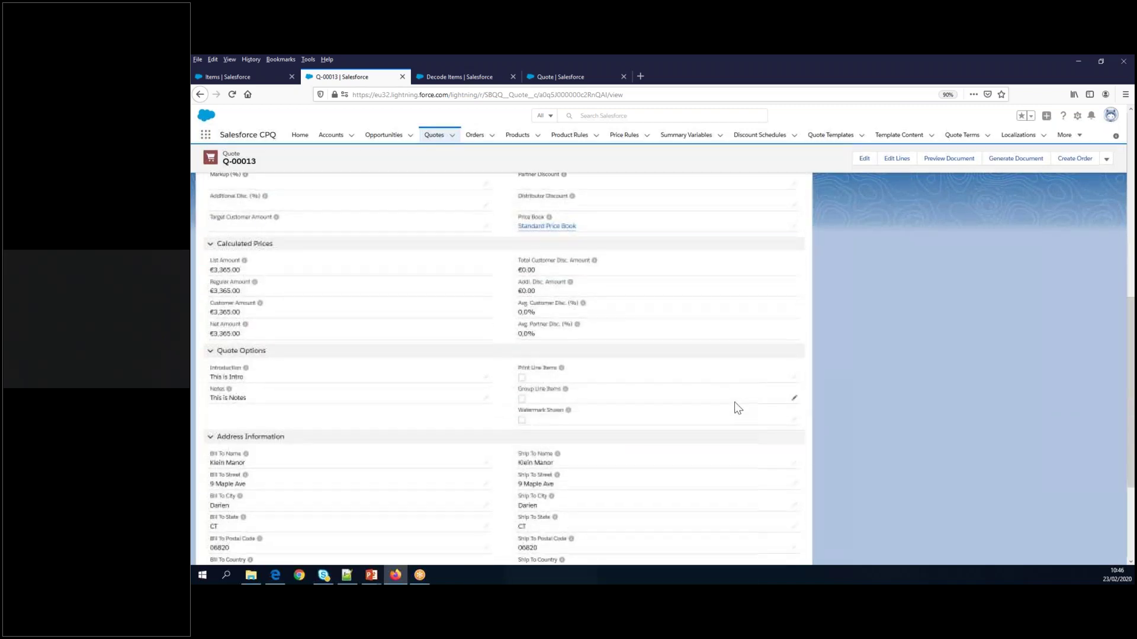
{"action": "left_click", "coordinate": [521, 378]}
{"action": "left_click", "coordinate": [516, 376]}
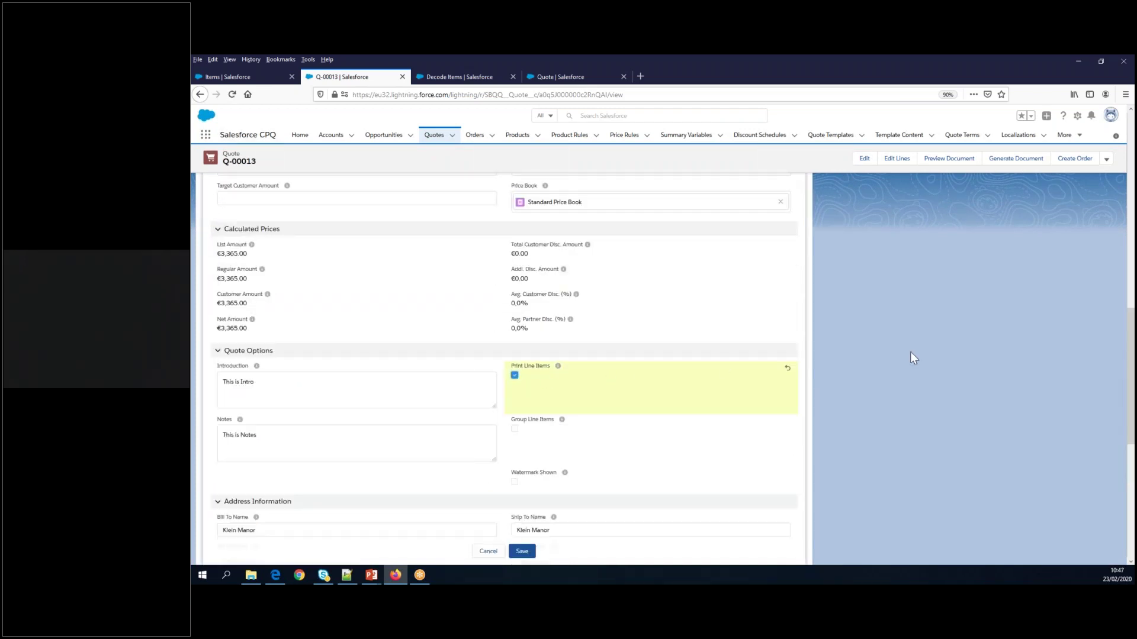
{"action": "left_click", "coordinate": [514, 429]}
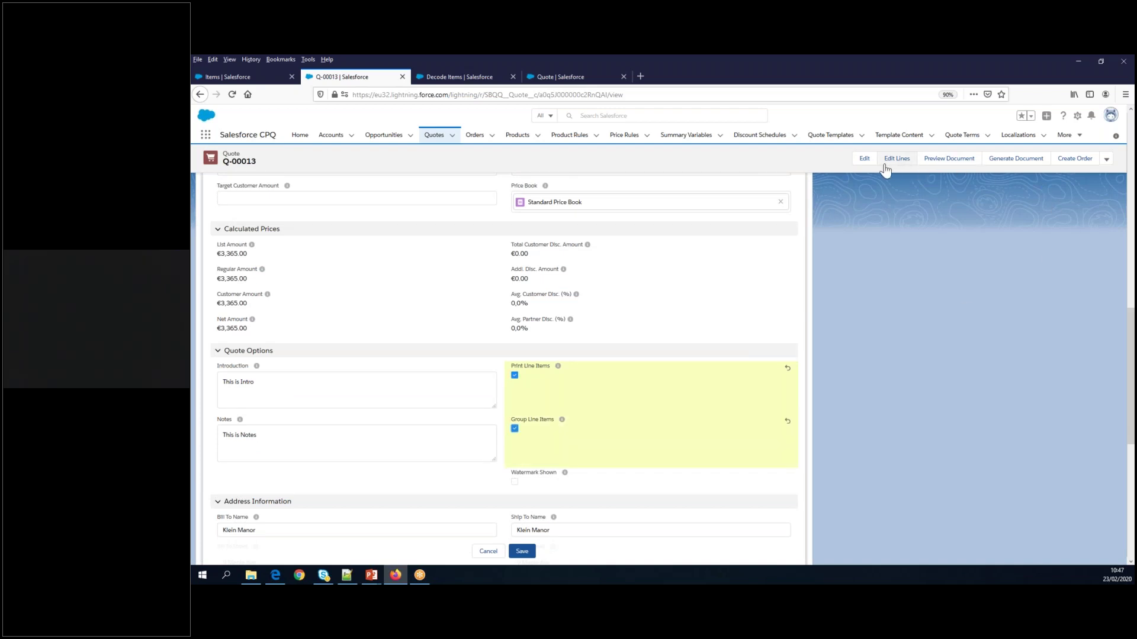
{"action": "left_click", "coordinate": [522, 551]}
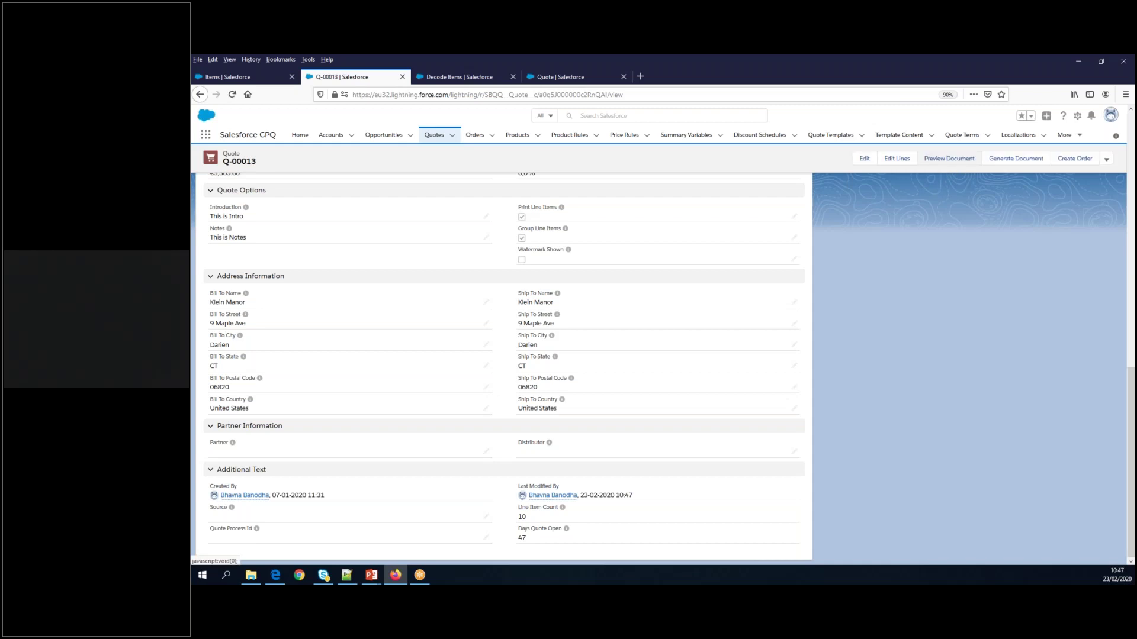
Preview the quote document with the Decode Sample Template, examine the grouped line items, and return to the quote.
{"action": "left_click", "coordinate": [950, 159]}
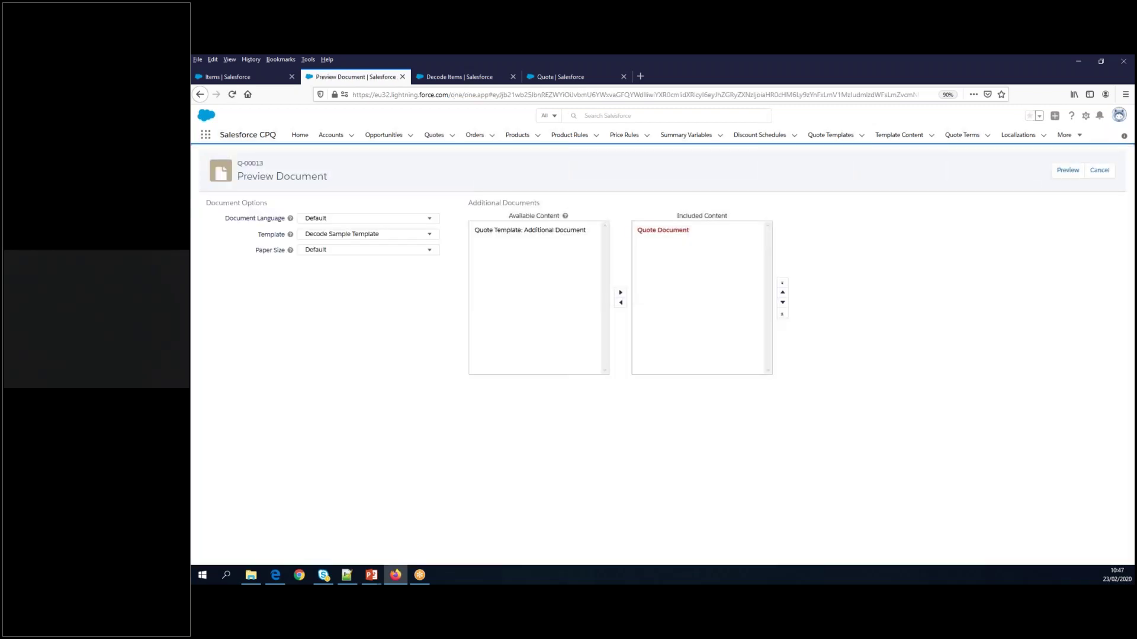
{"action": "left_click", "coordinate": [1067, 171]}
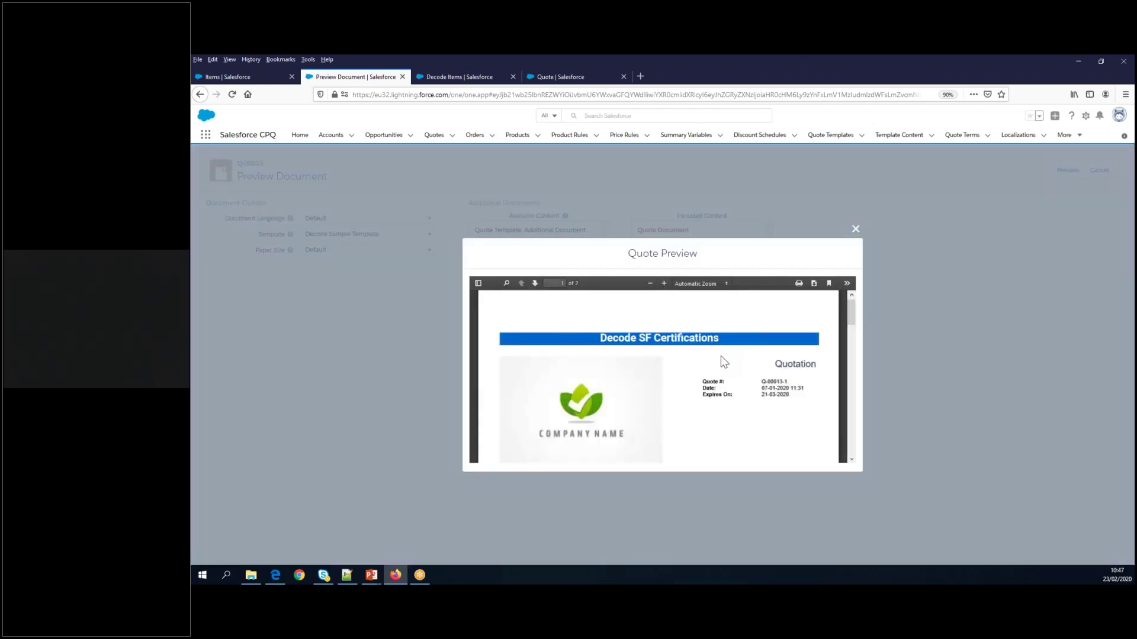
{"action": "scroll", "coordinate": [720, 356], "scroll_direction": "down", "scroll_amount": 10}
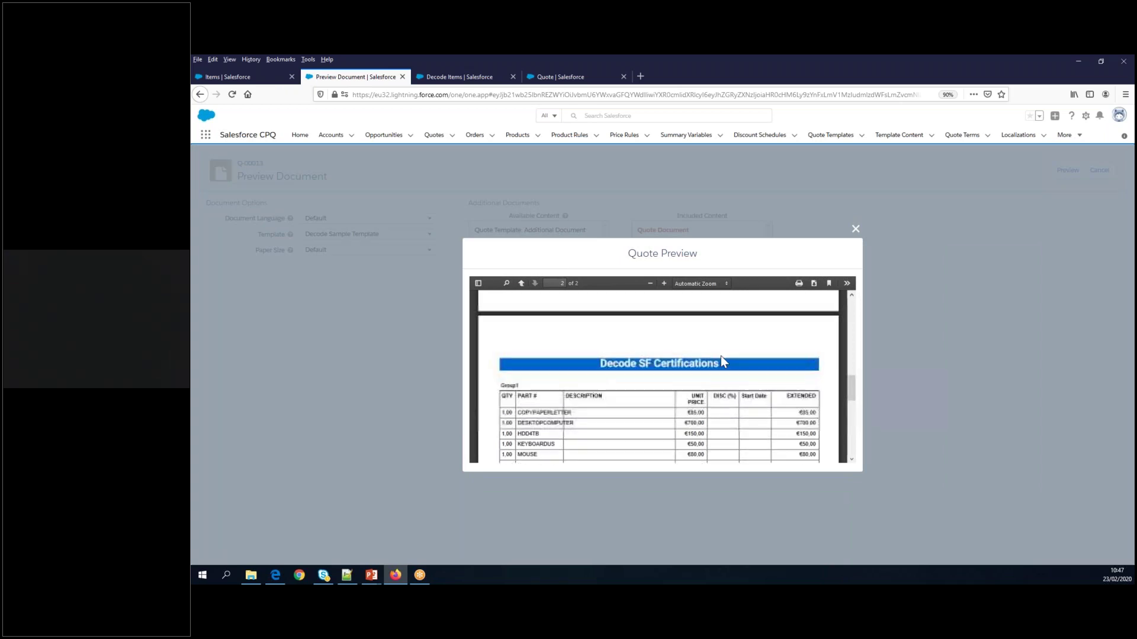
{"action": "scroll", "coordinate": [722, 362], "scroll_direction": "down", "scroll_amount": 3}
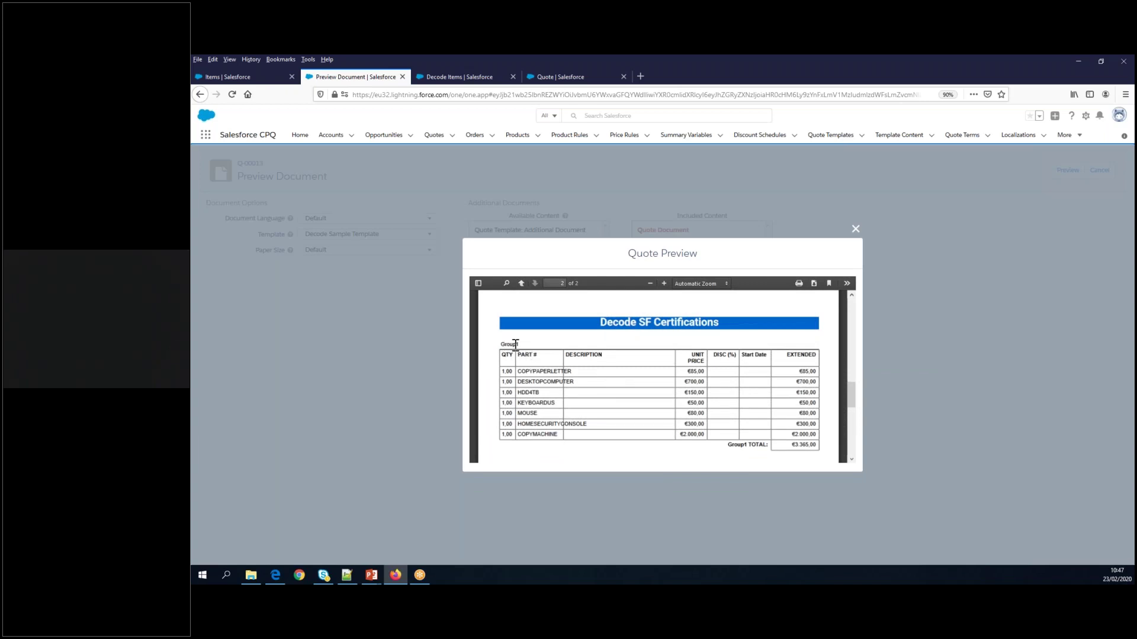
{"action": "left_click", "coordinate": [855, 229]}
{"action": "left_click", "coordinate": [1099, 170]}
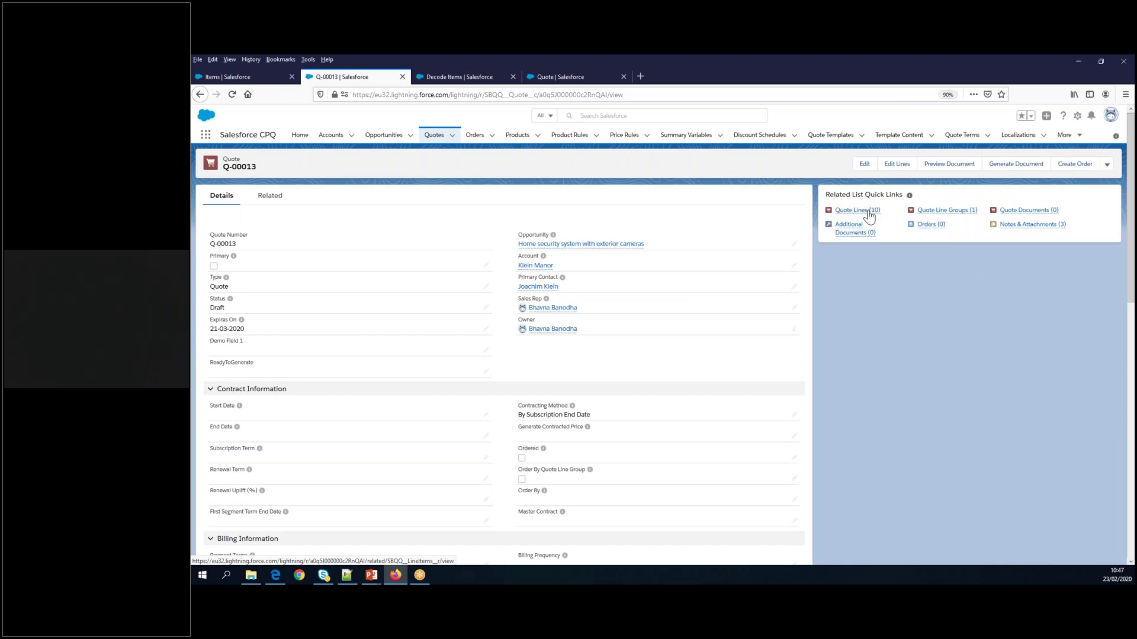
Open the quote's line editor, ungroup the quote lines and put them back into a group.
{"action": "mouse_move", "coordinate": [869, 214]}
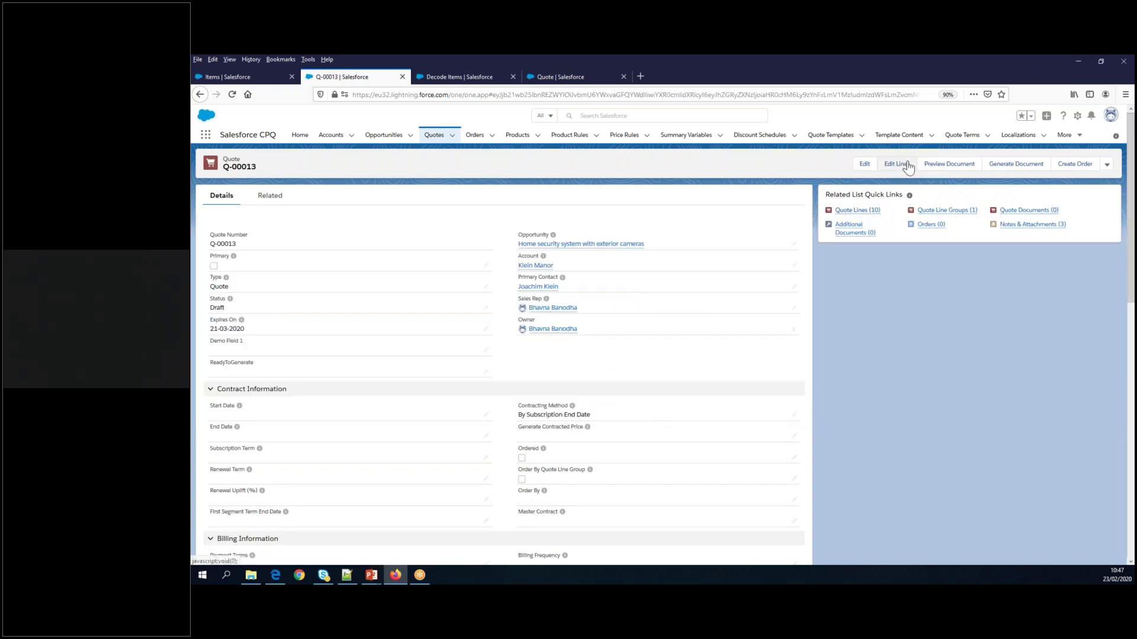
{"action": "left_click", "coordinate": [896, 165]}
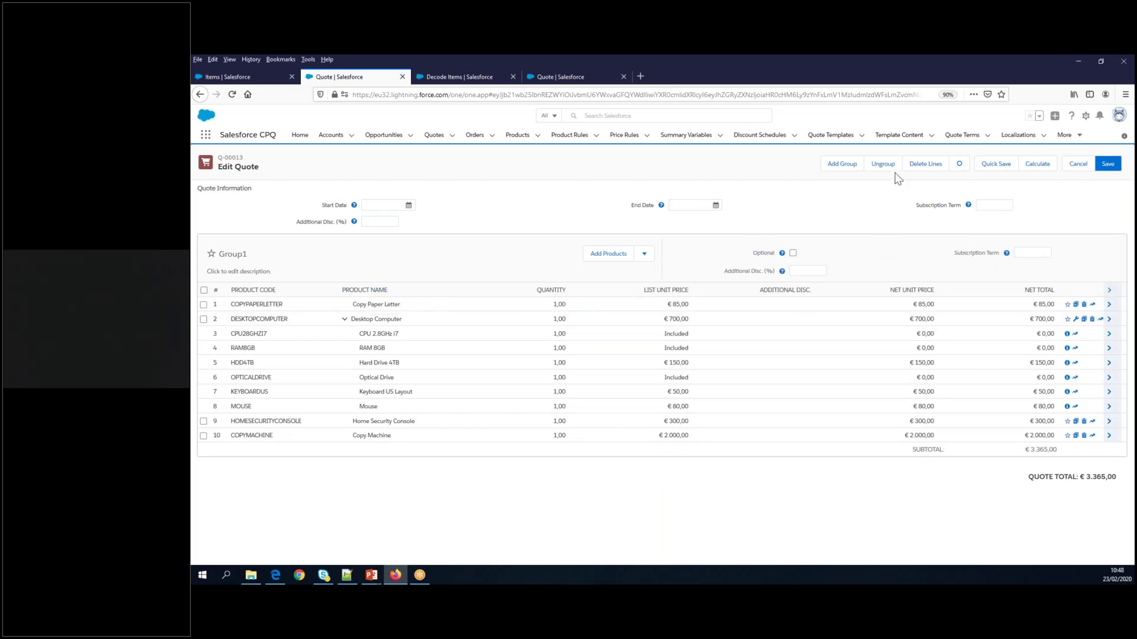
{"action": "left_click", "coordinate": [882, 164]}
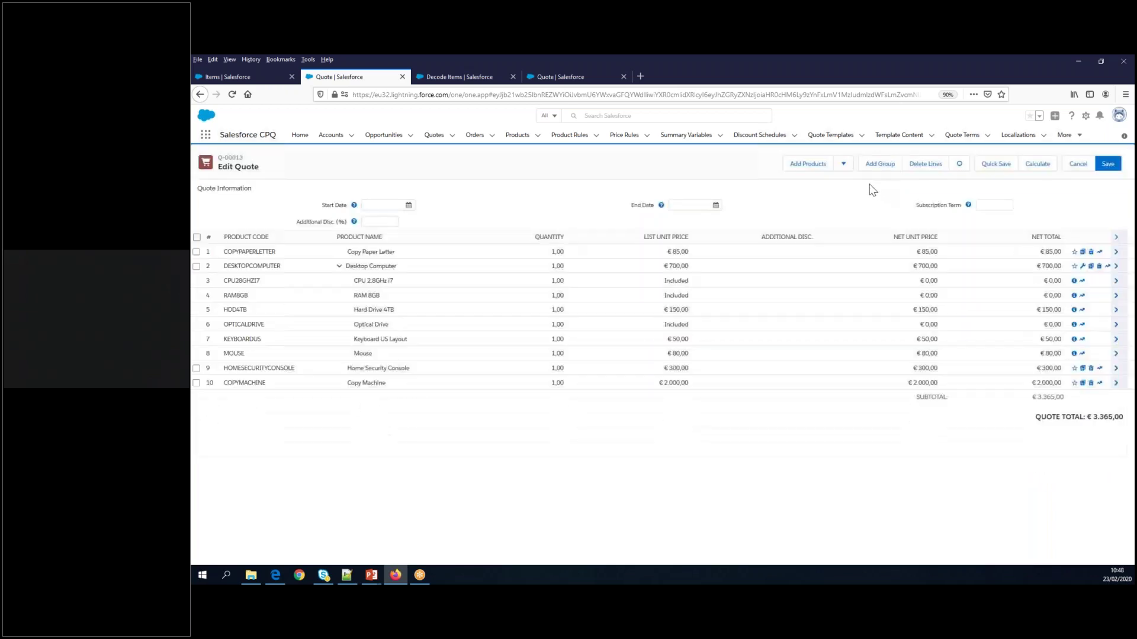
{"action": "left_click", "coordinate": [865, 165]}
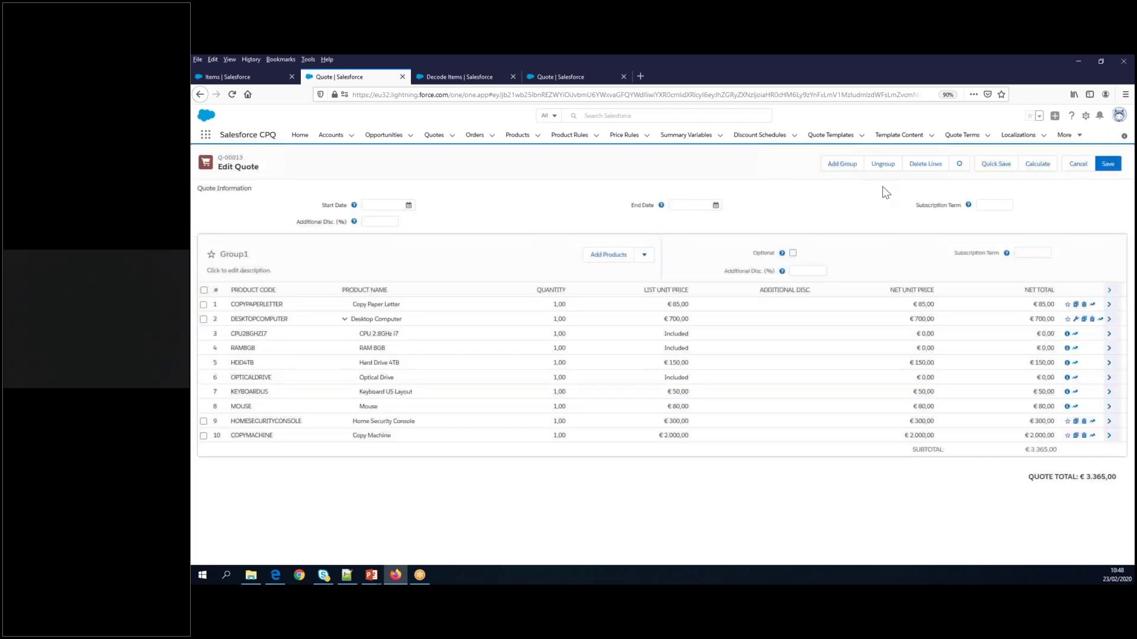
Add a second line group, move the Home Security Console and Copy Machine lines into it, and save the quote.
{"action": "left_click", "coordinate": [845, 169]}
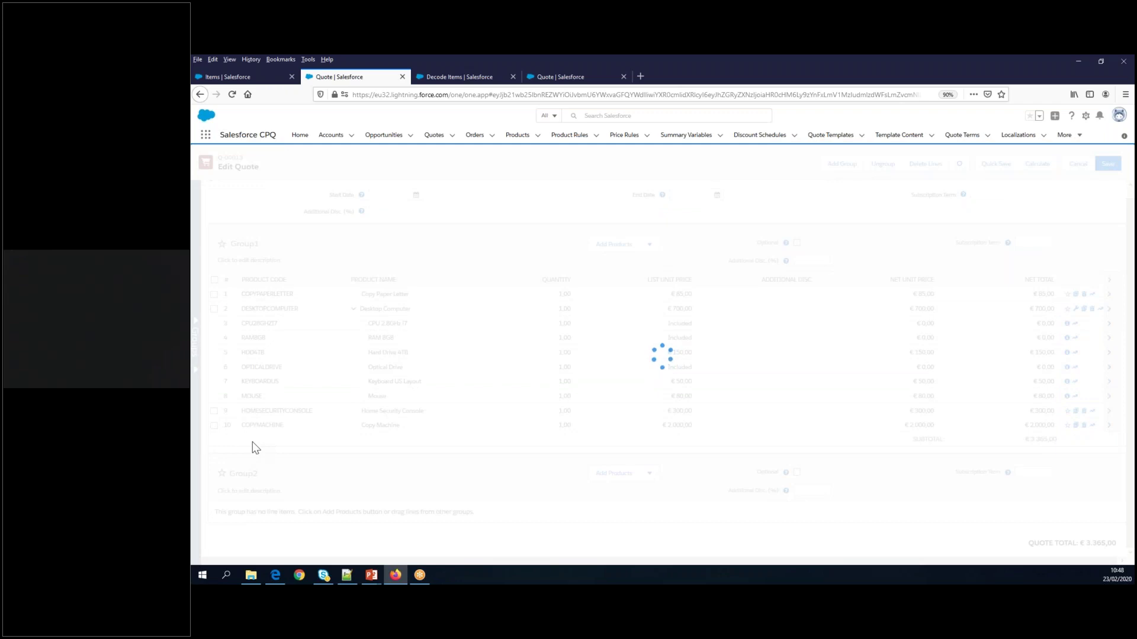
{"action": "left_click_drag", "start_coordinate": [229, 413], "coordinate": [254, 514]}
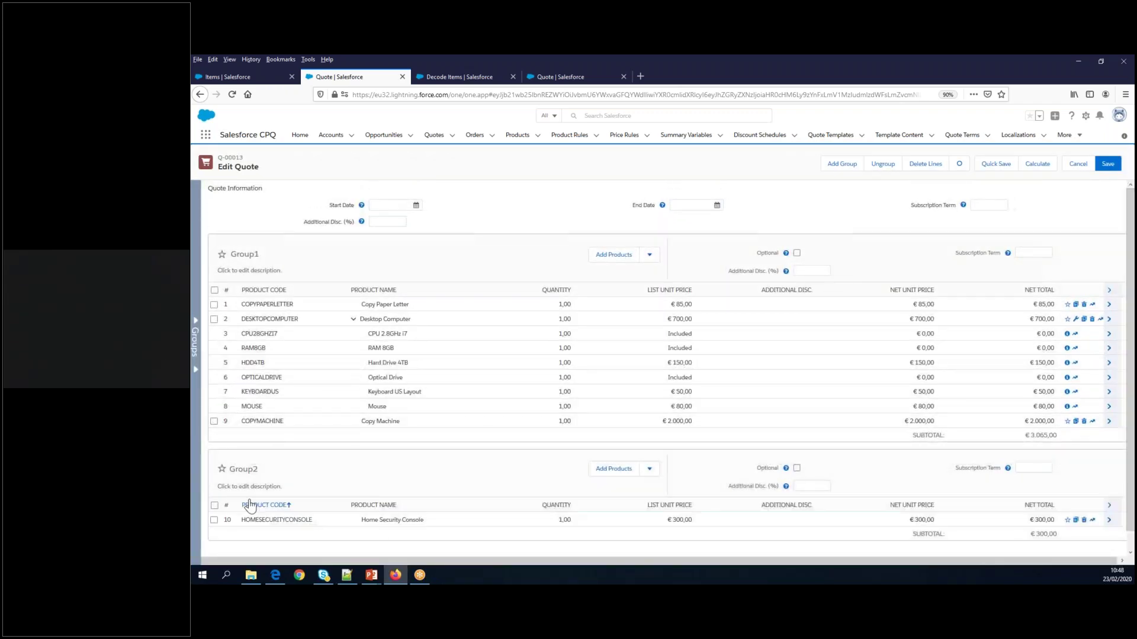
{"action": "left_click_drag", "start_coordinate": [214, 428], "coordinate": [263, 544]}
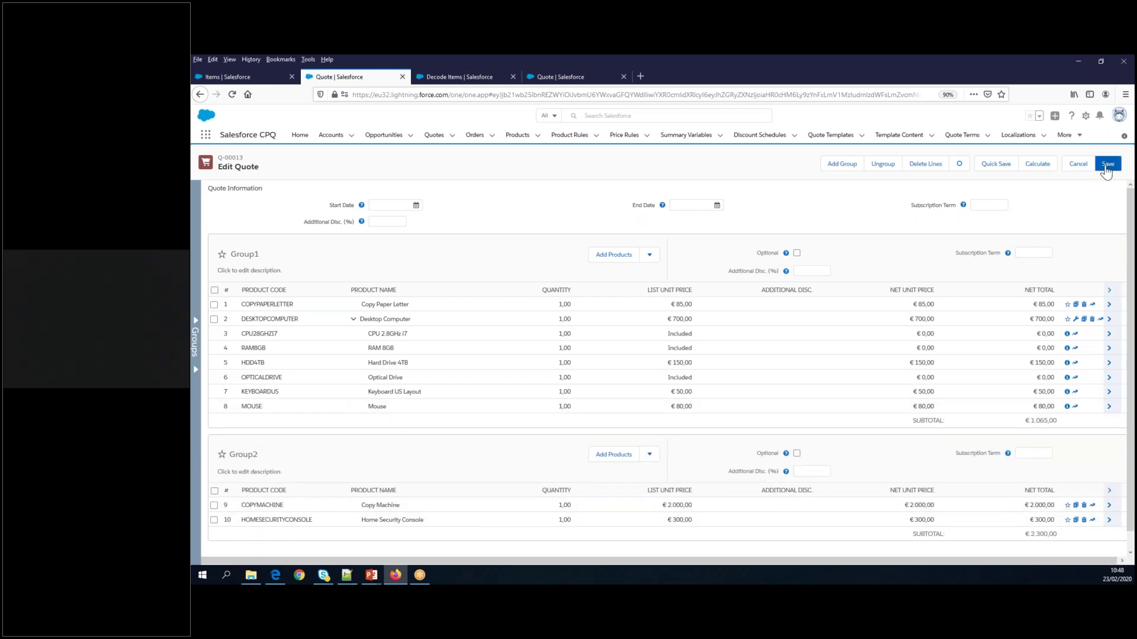
{"action": "left_click", "coordinate": [1106, 170]}
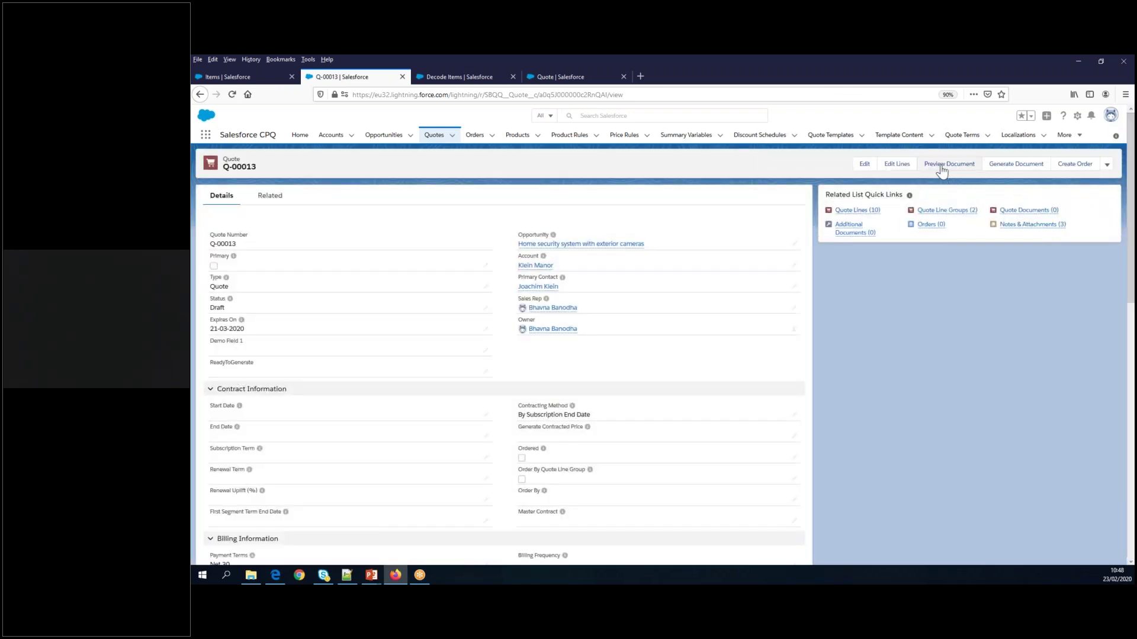
Preview the quote document again with the Decode Sample Template and examine the line item tables of both groups.
{"action": "left_click", "coordinate": [942, 171]}
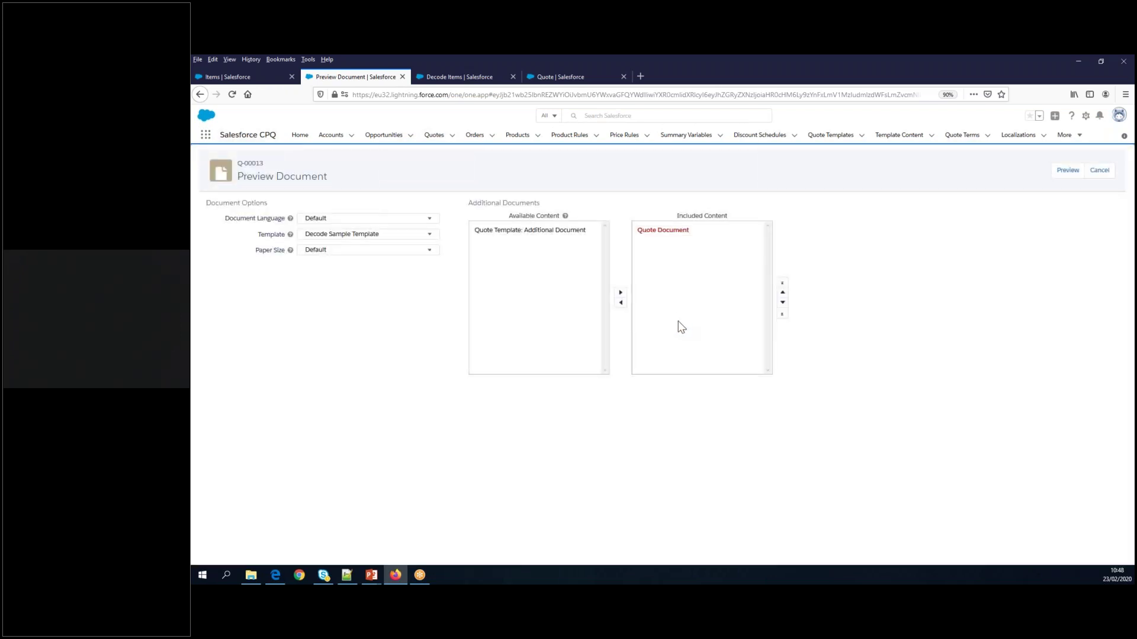
{"action": "left_click", "coordinate": [1068, 171]}
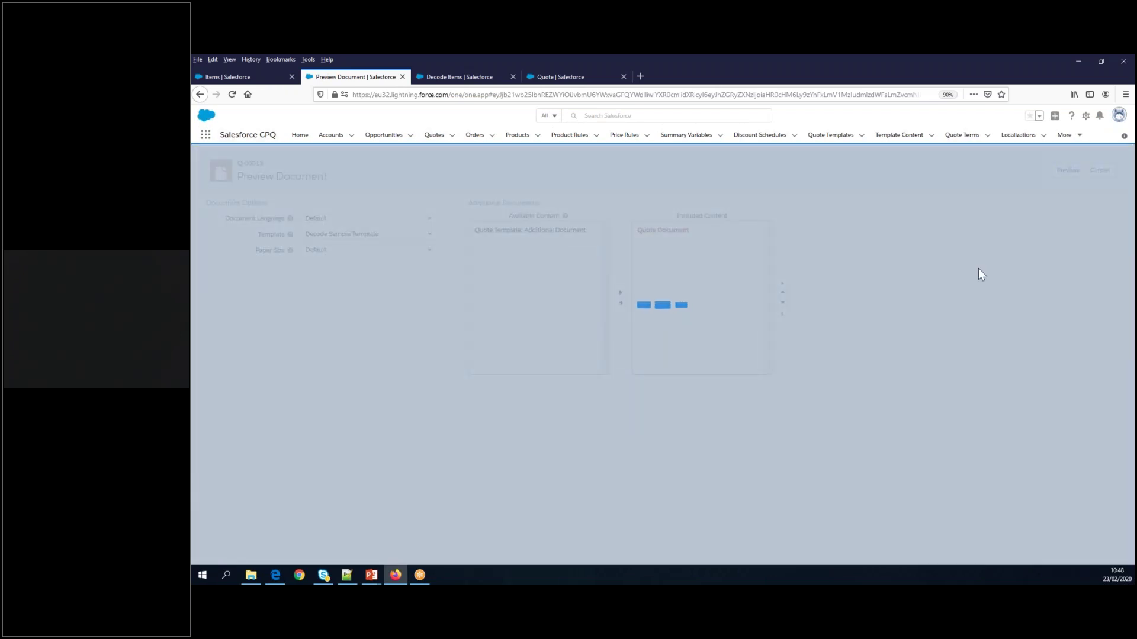
{"action": "scroll", "coordinate": [717, 372], "scroll_direction": "down", "scroll_amount": 15}
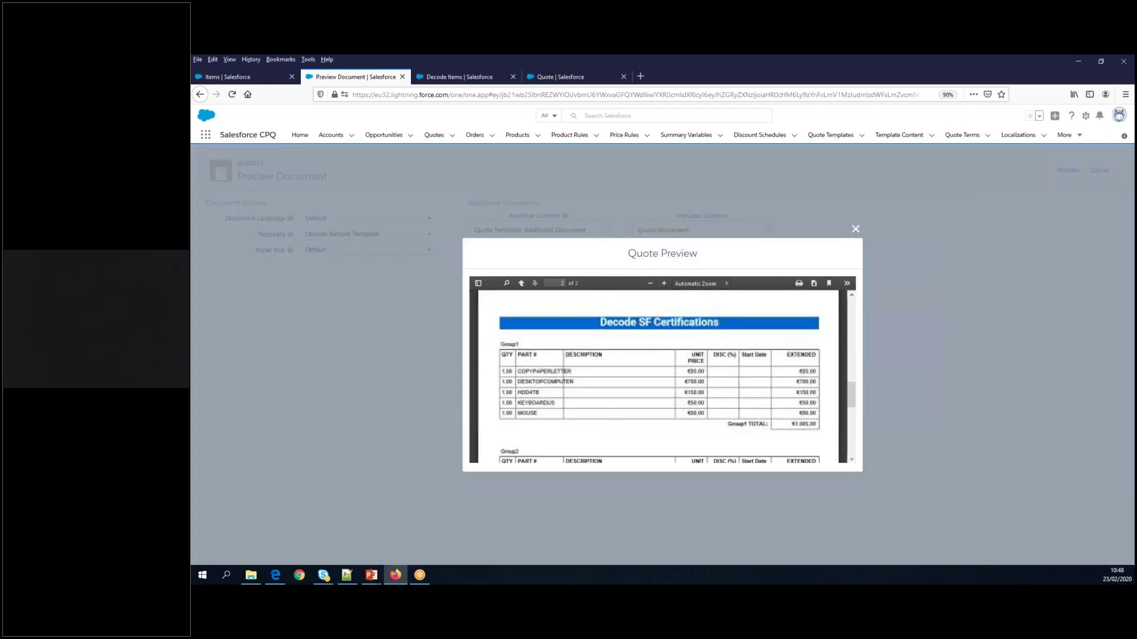
{"action": "scroll", "coordinate": [717, 369], "scroll_direction": "down", "scroll_amount": 4}
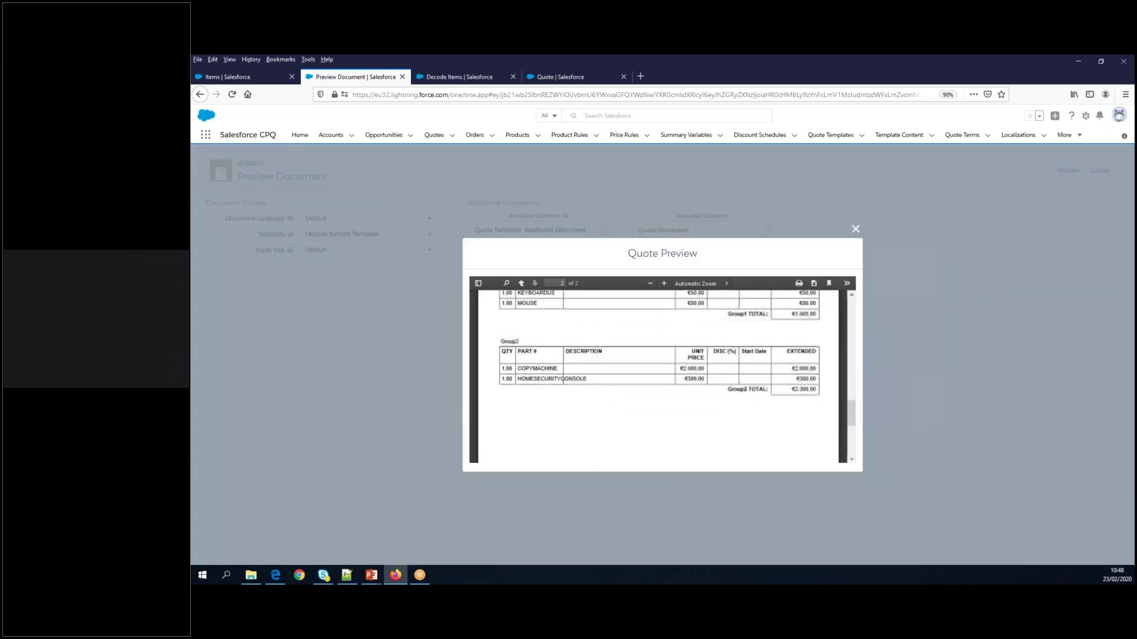
{"action": "scroll", "coordinate": [762, 379], "scroll_direction": "up", "scroll_amount": 2}
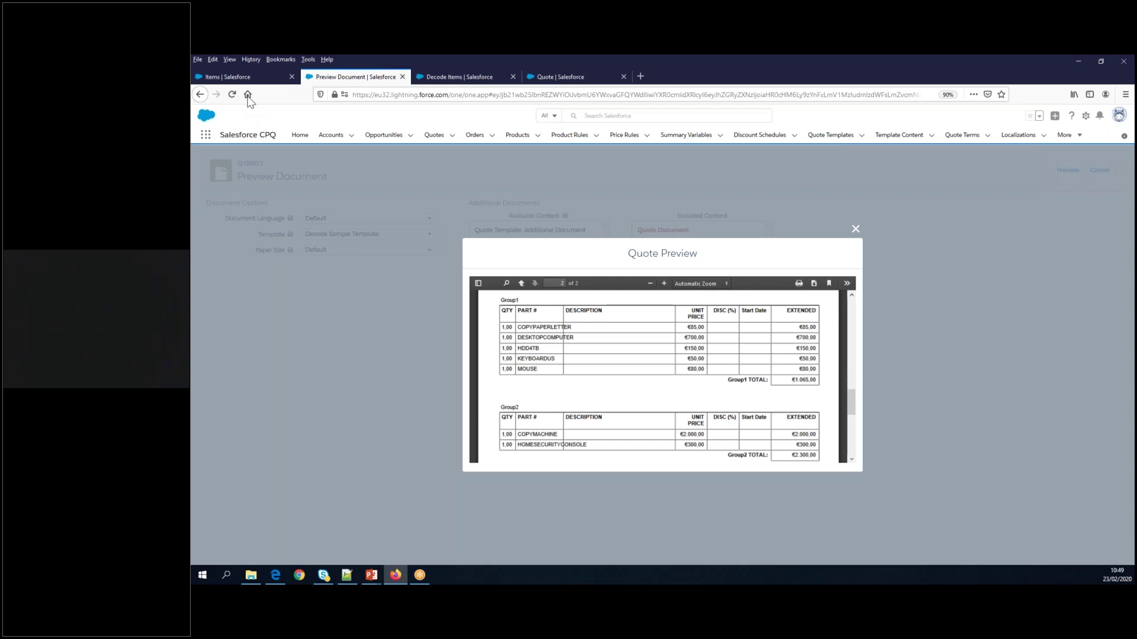
Open Section 1 of the Decode Sample Template for editing and show the choices for its Conditional Print Field.
{"action": "left_click", "coordinate": [234, 77]}
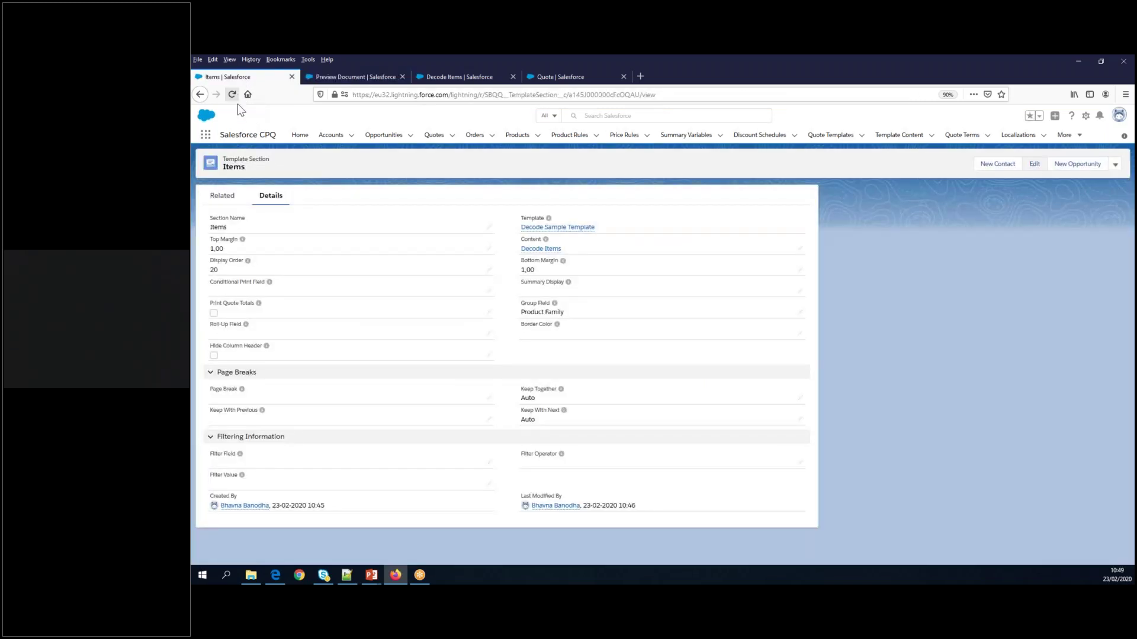
{"action": "left_click", "coordinate": [585, 231]}
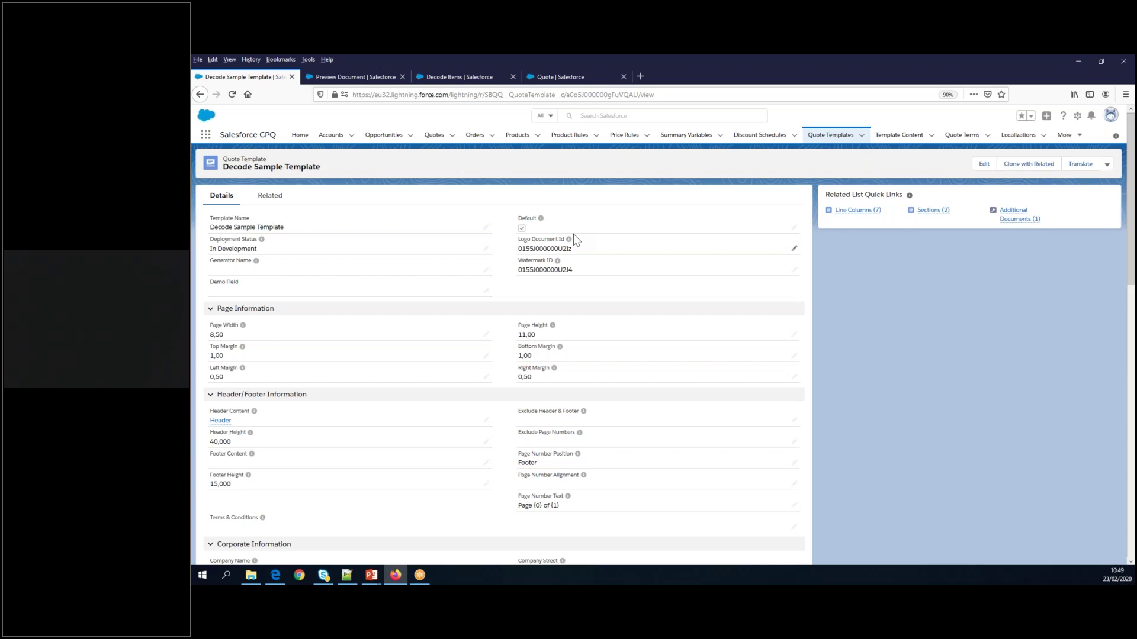
{"action": "left_click", "coordinate": [269, 196]}
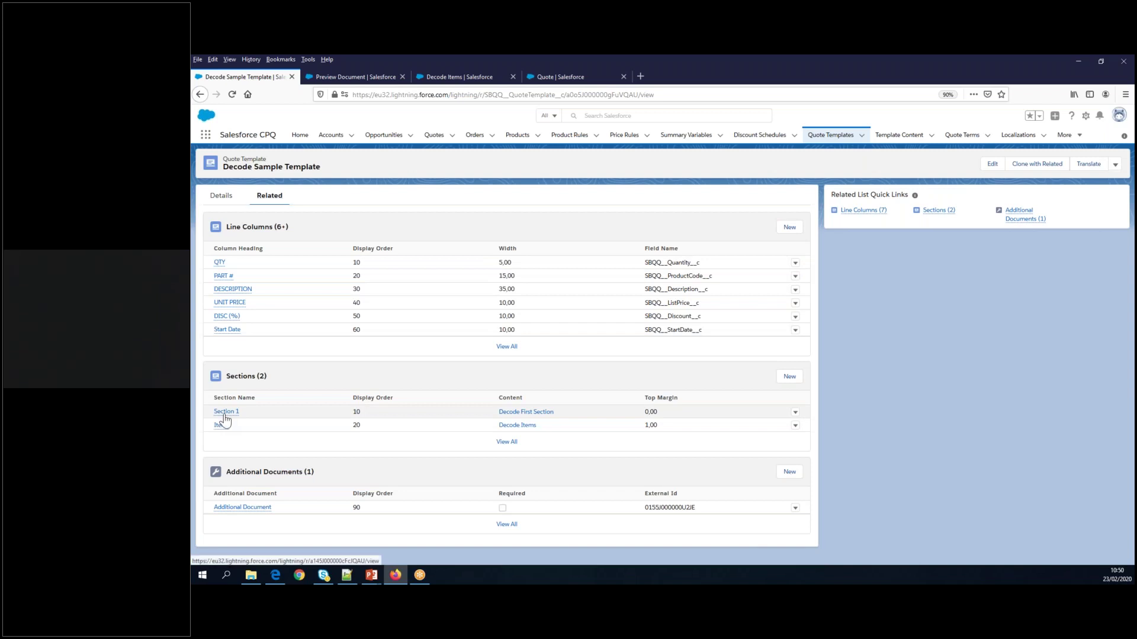
{"action": "mouse_move", "coordinate": [224, 418]}
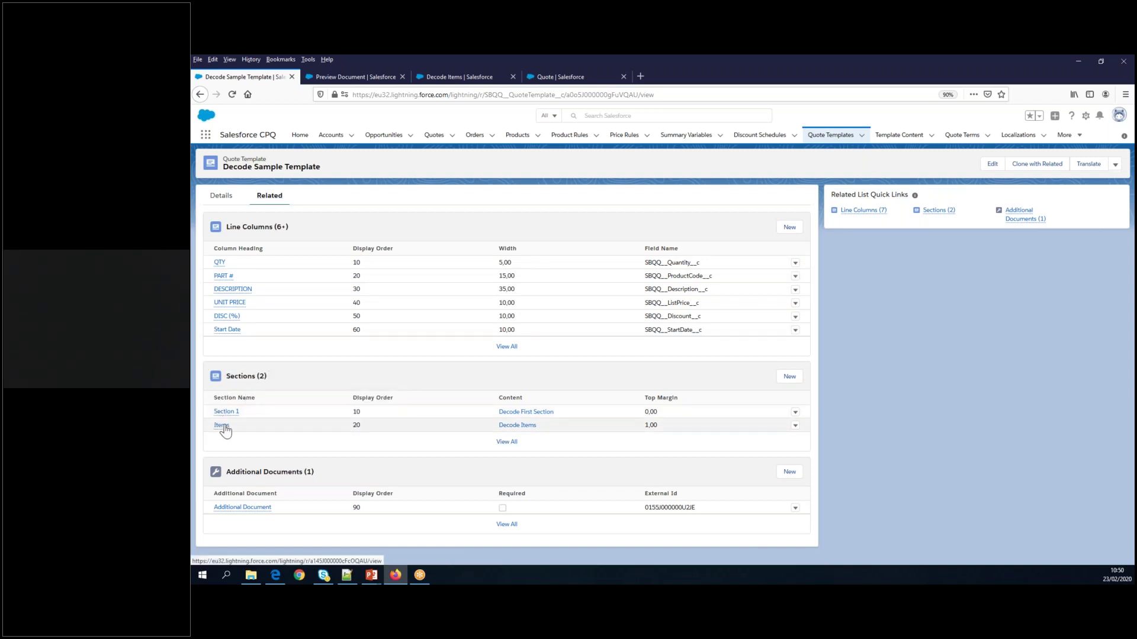
{"action": "left_click", "coordinate": [227, 412]}
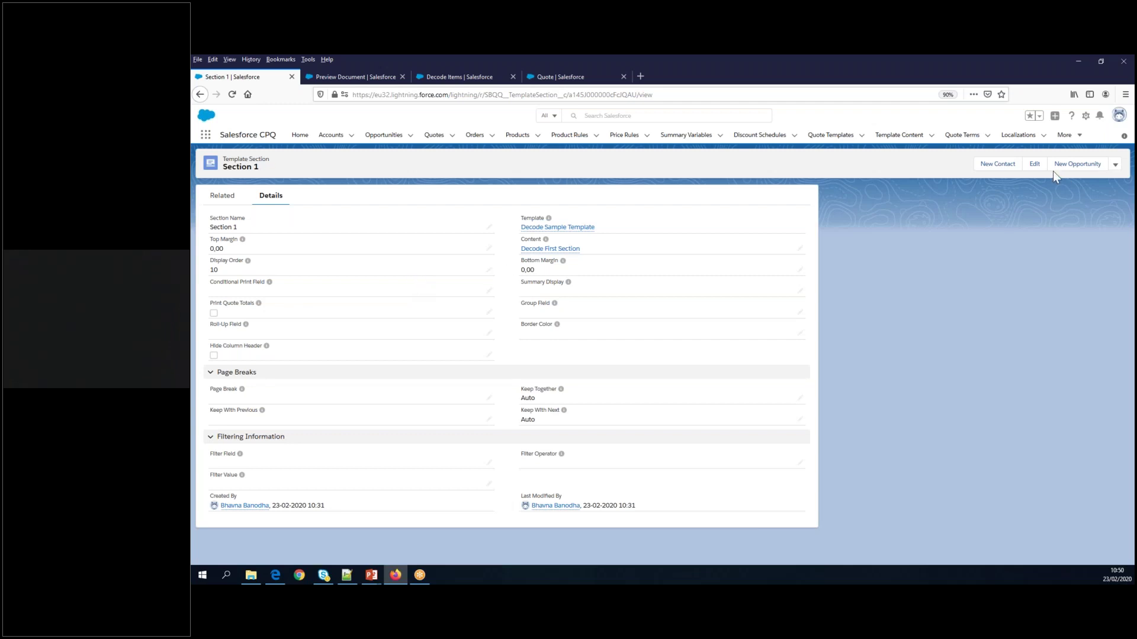
{"action": "left_click", "coordinate": [1031, 166]}
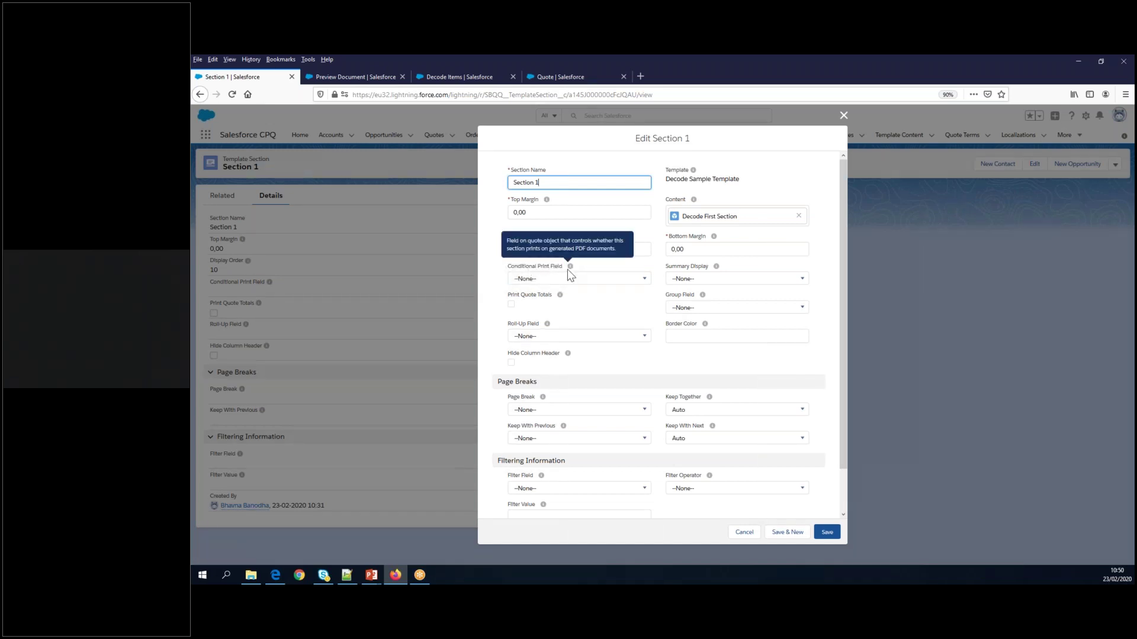
{"action": "left_click", "coordinate": [550, 280]}
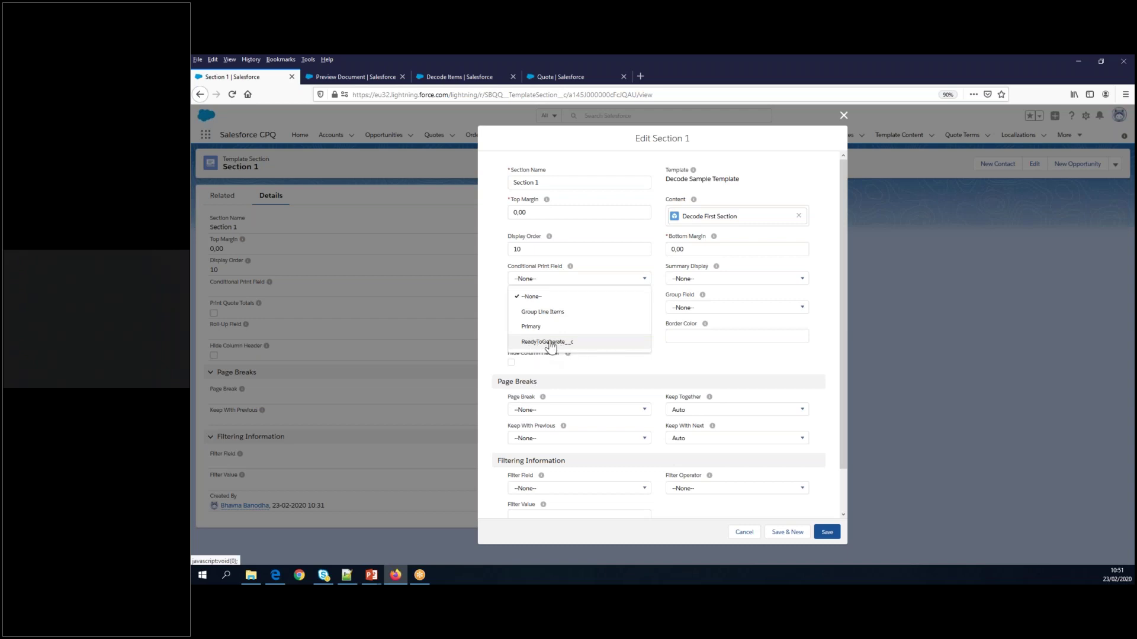
Close the Decode Items browser tab and bring up the Object Manager's object list in Setup.
{"action": "left_click", "coordinate": [562, 81]}
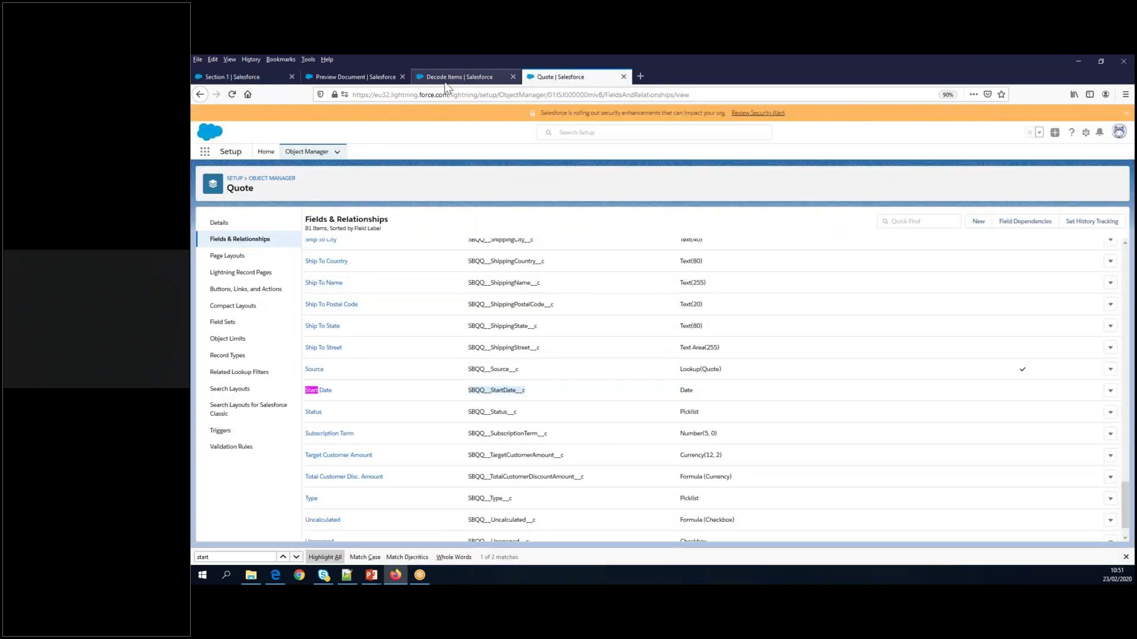
{"action": "left_click", "coordinate": [449, 78]}
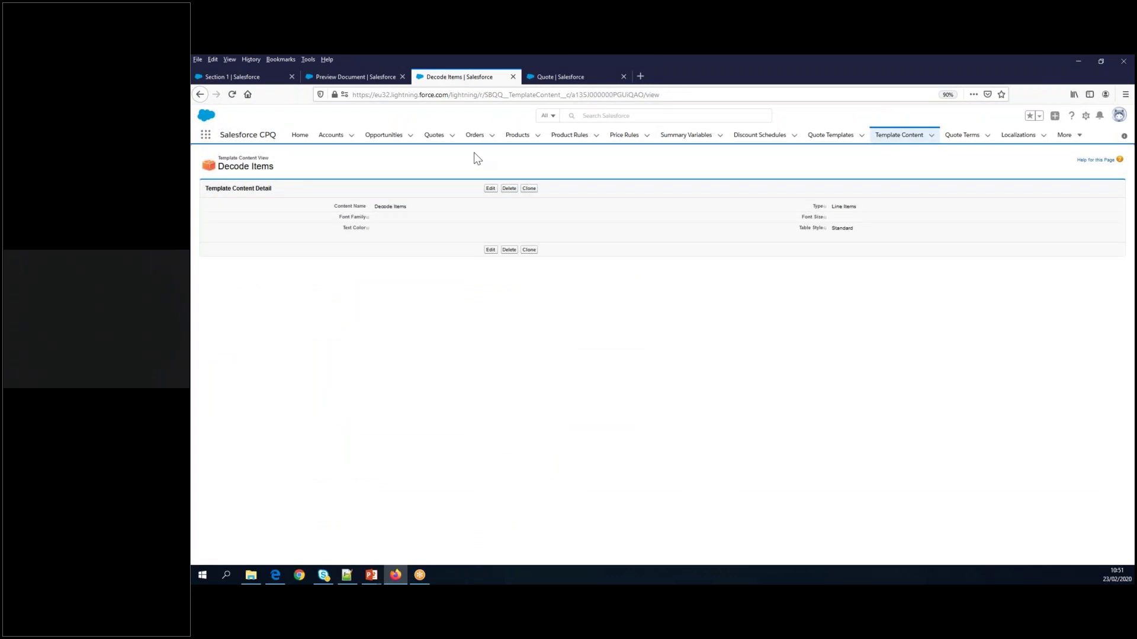
{"action": "left_click", "coordinate": [353, 79]}
{"action": "left_click", "coordinate": [497, 78]}
{"action": "left_click", "coordinate": [513, 76]}
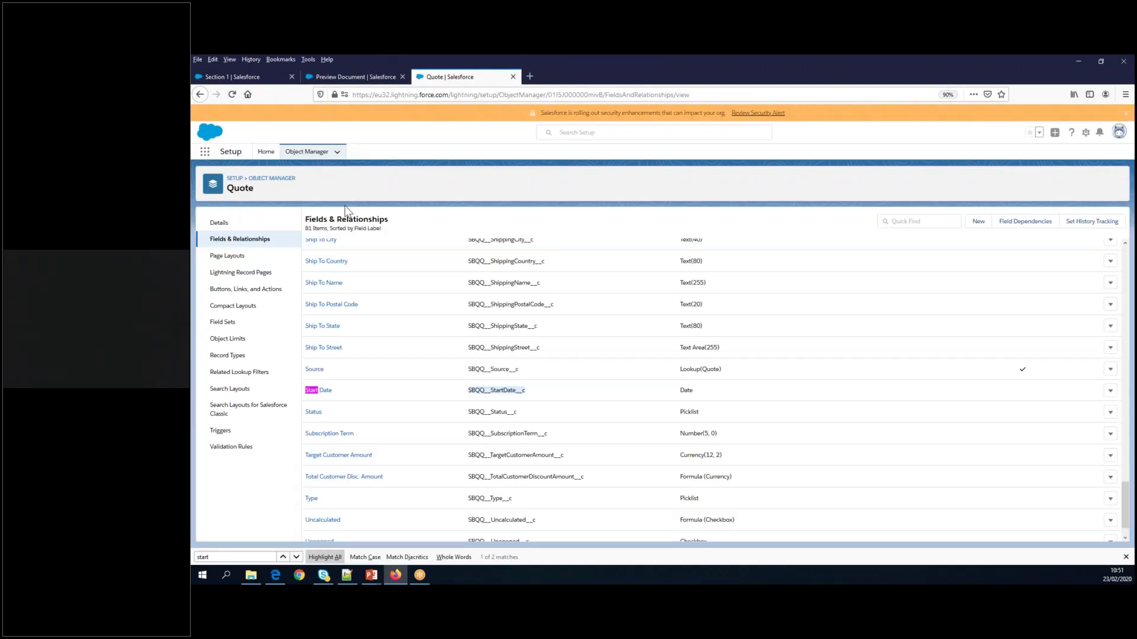
{"action": "left_click", "coordinate": [249, 77]}
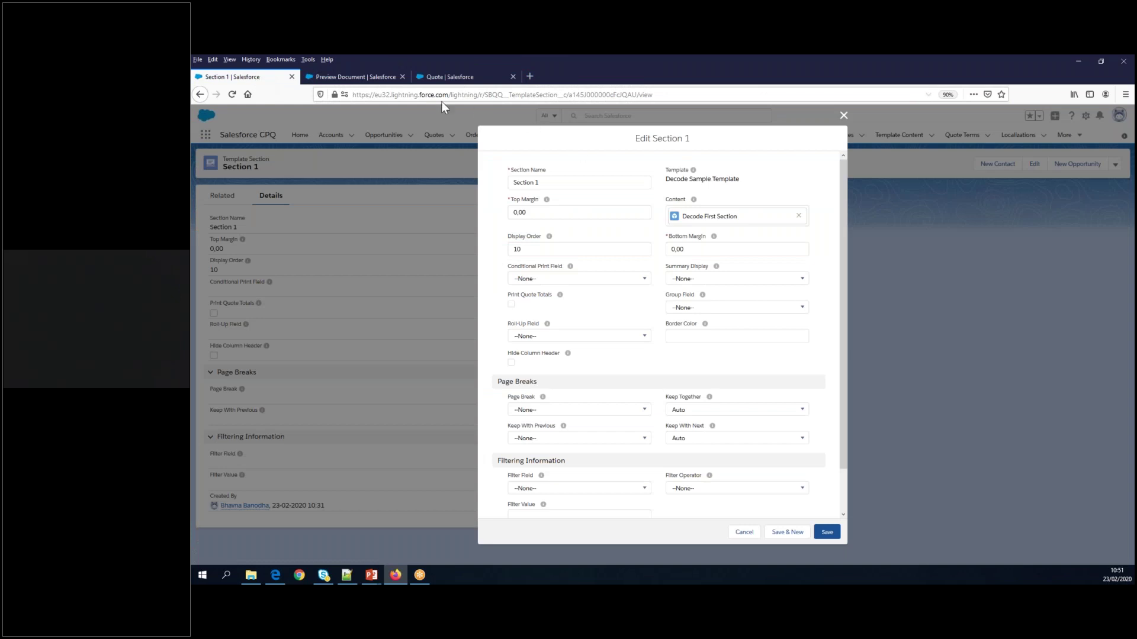
{"action": "left_click", "coordinate": [459, 77]}
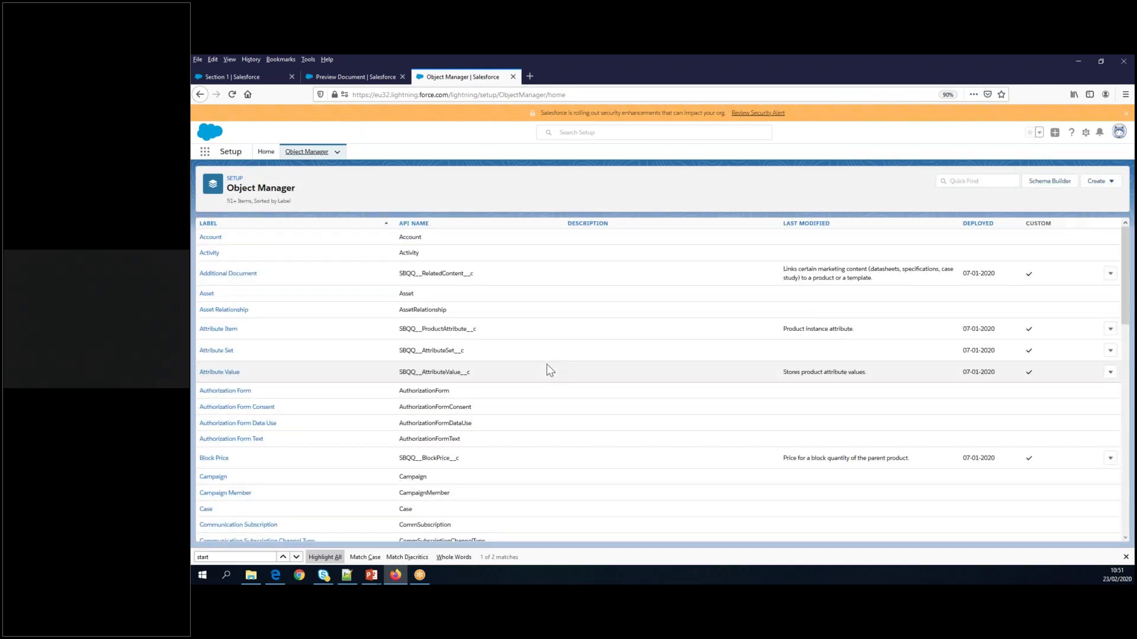
Find the Template Section object in the Object Manager list by searching the page for "templatese" and open its details.
{"action": "scroll", "coordinate": [546, 364], "scroll_direction": "down", "scroll_amount": 10}
{"action": "scroll", "coordinate": [546, 364], "scroll_direction": "down", "scroll_amount": 5}
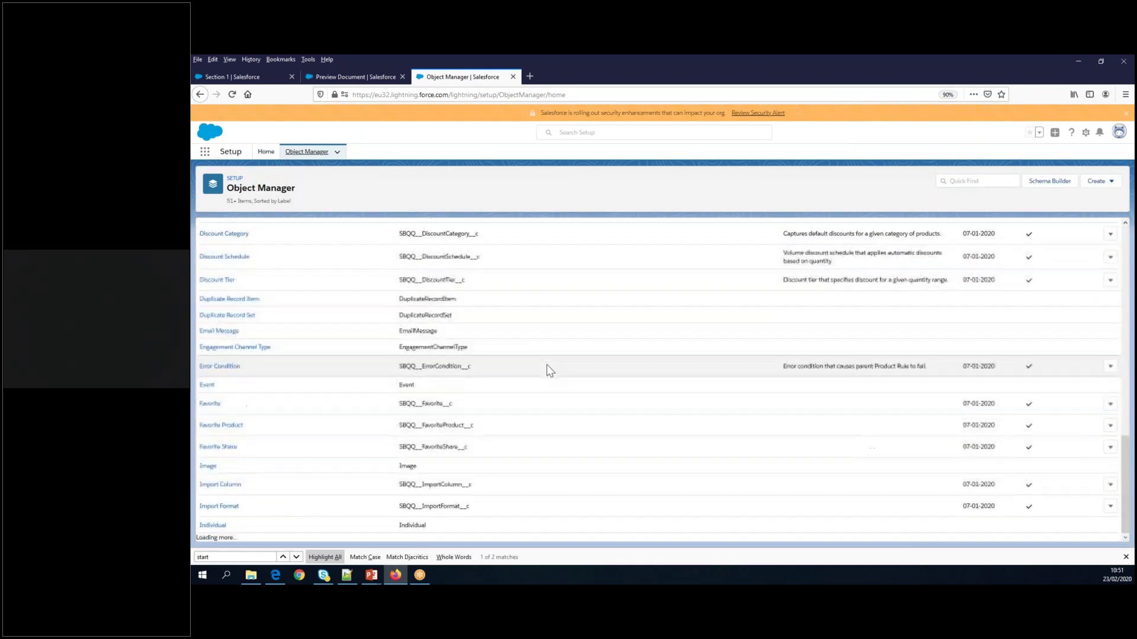
{"action": "scroll", "coordinate": [546, 365], "scroll_direction": "down", "scroll_amount": 10}
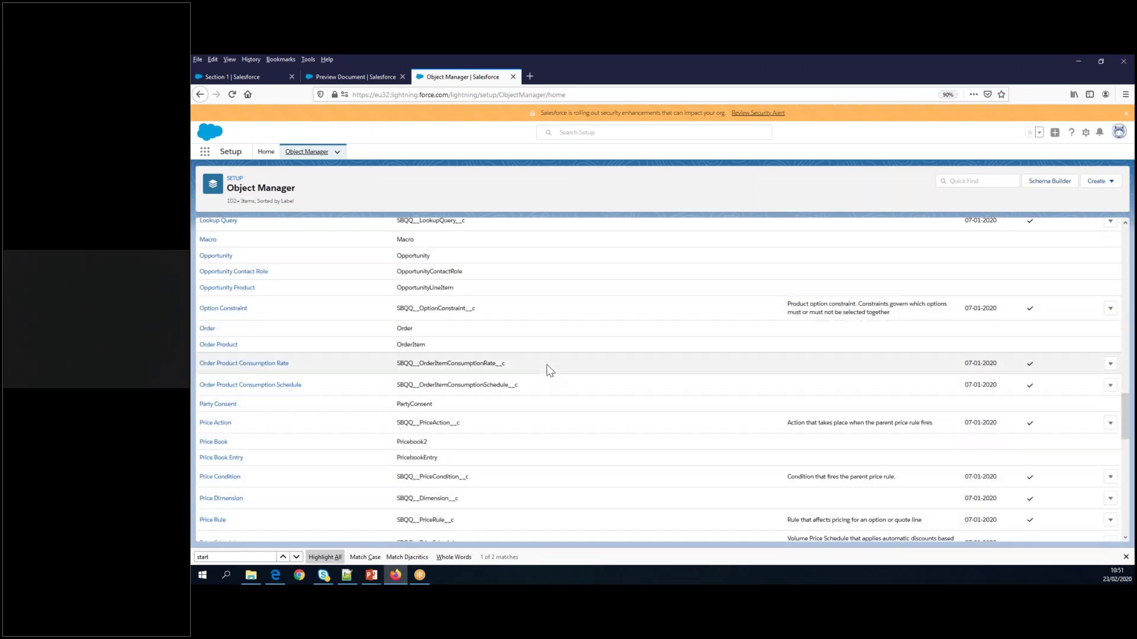
{"action": "scroll", "coordinate": [546, 365], "scroll_direction": "down", "scroll_amount": 10}
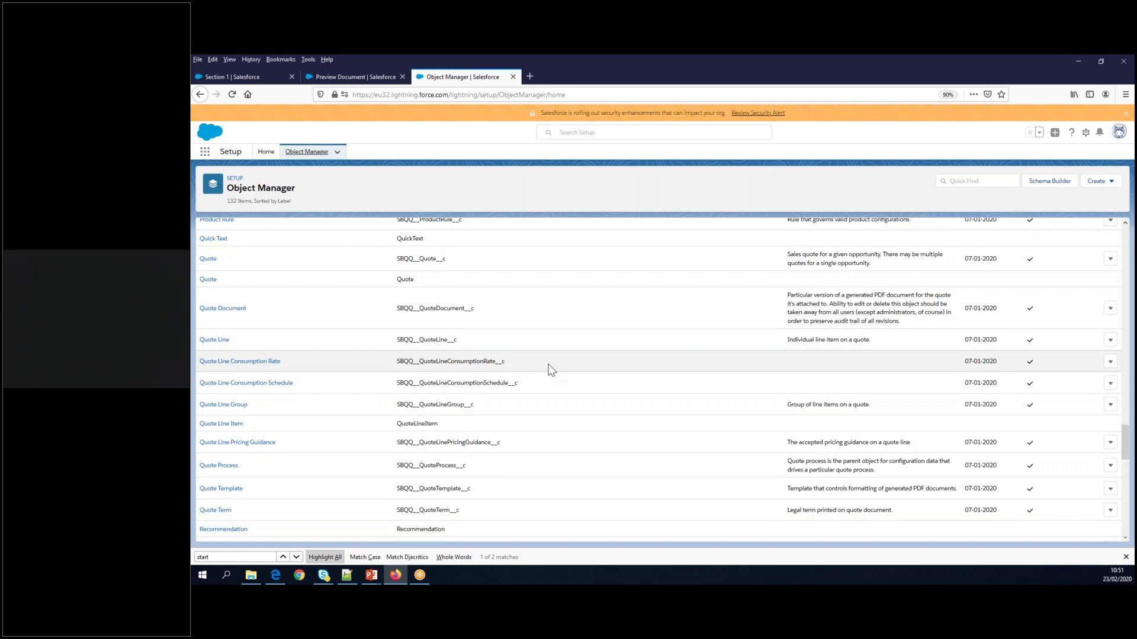
{"action": "key", "text": "ctrl+f"}
{"action": "type", "text": "template"}
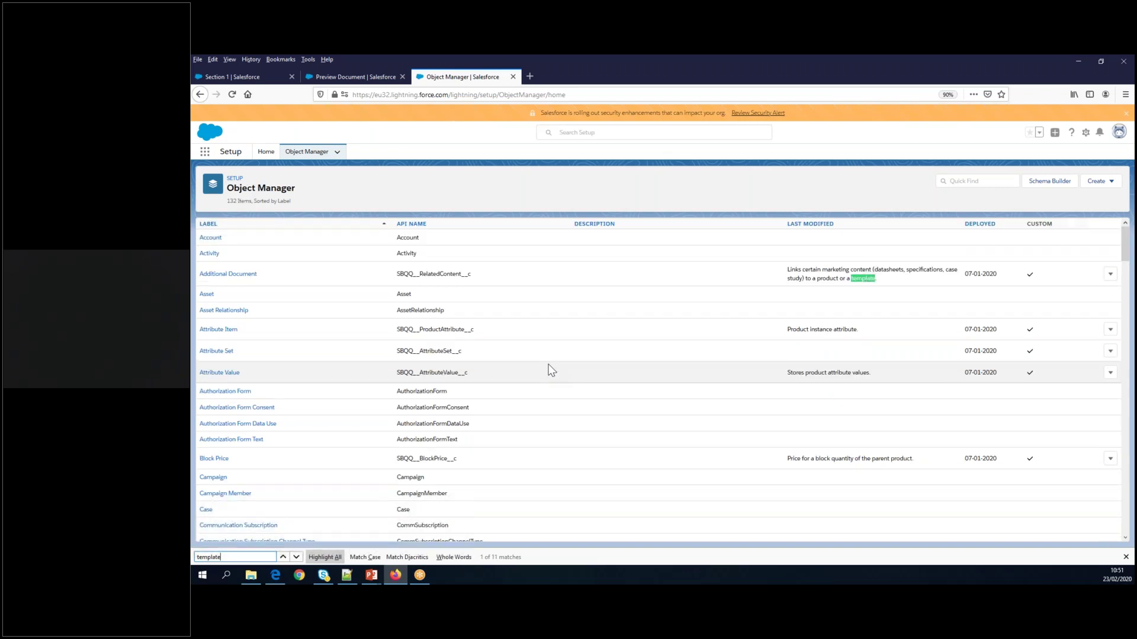
{"action": "type", "text": "se"}
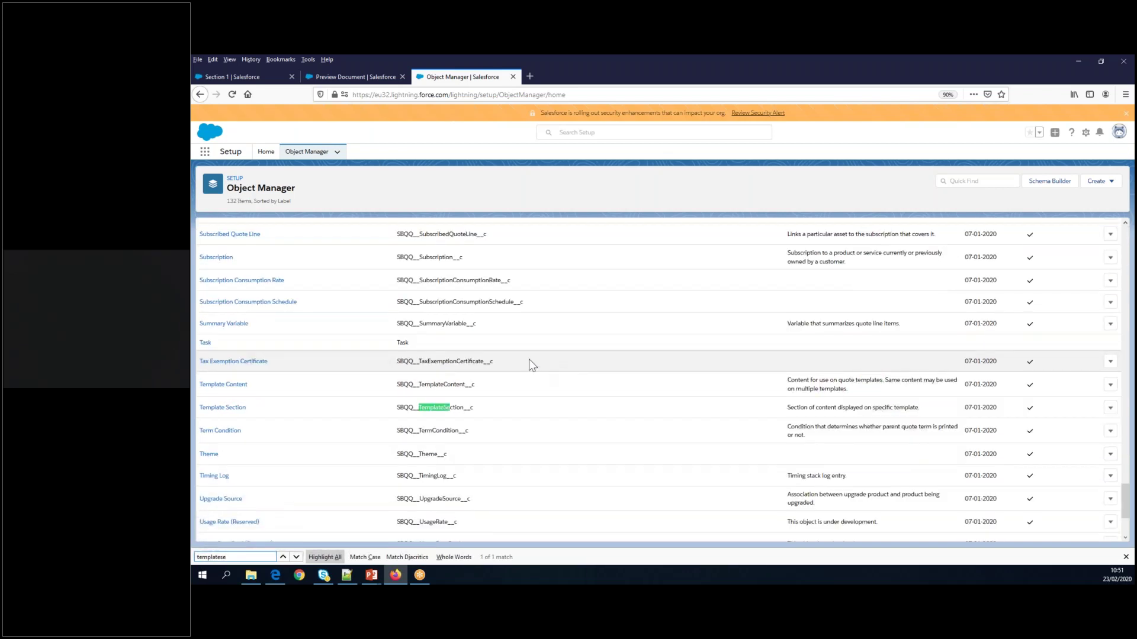
{"action": "left_click", "coordinate": [237, 407]}
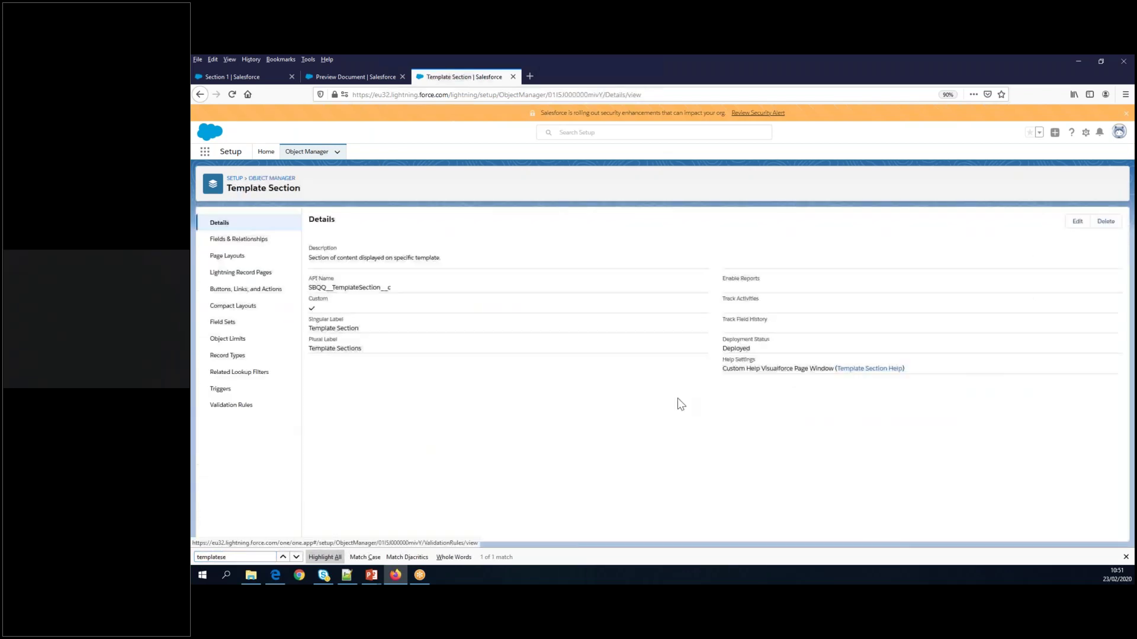
Open the Conditional Print Field definition from the object's fields and examine its picklist values.
{"action": "left_click", "coordinate": [237, 241]}
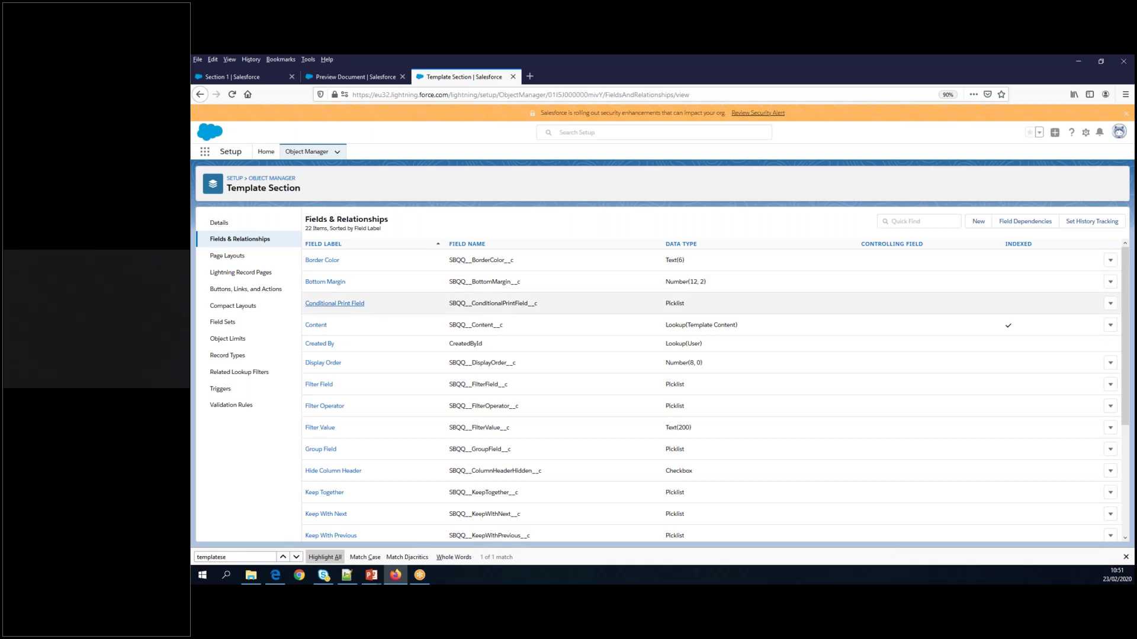
{"action": "left_click", "coordinate": [335, 303]}
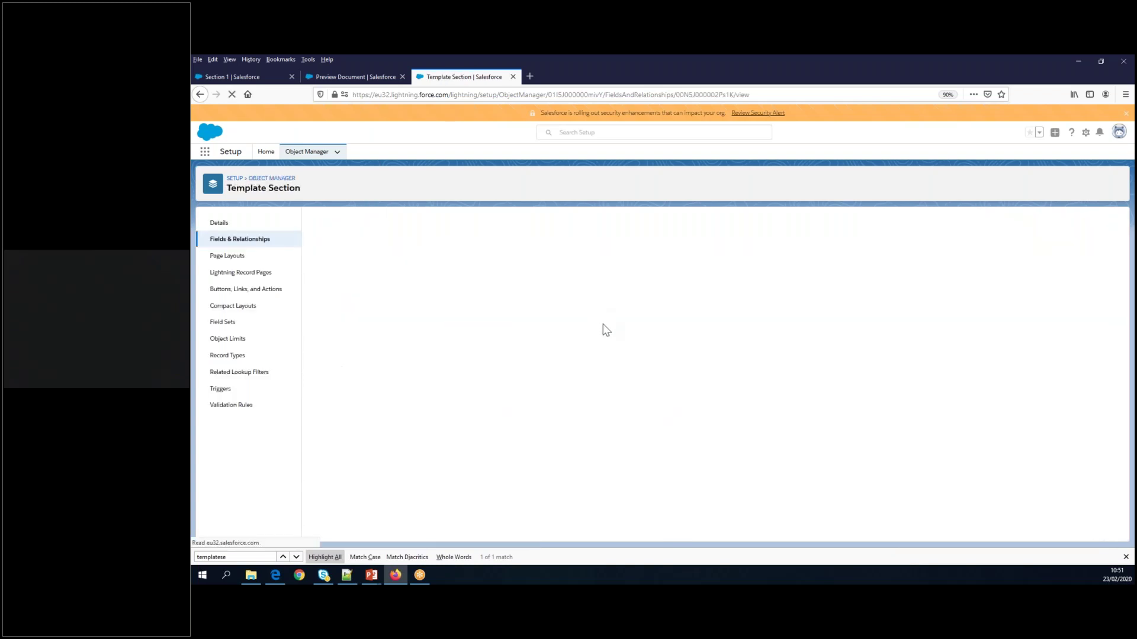
{"action": "scroll", "coordinate": [603, 359], "scroll_direction": "down", "scroll_amount": 10}
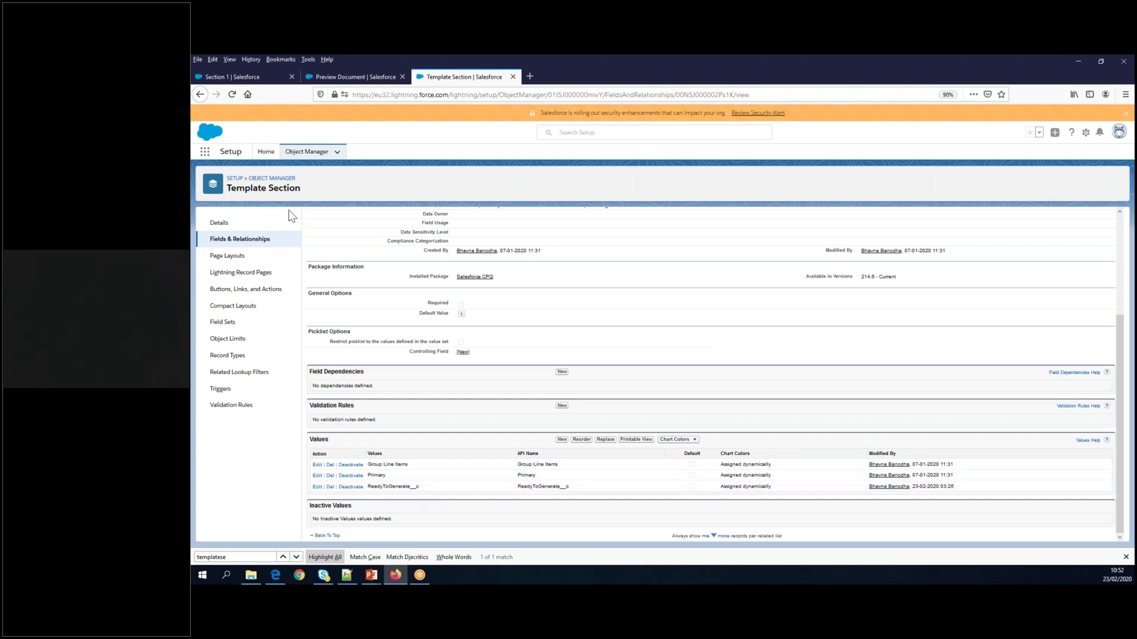
Compare Section 1's Conditional Print Field choices with the picklist values and description in the field definition.
{"action": "left_click", "coordinate": [239, 77]}
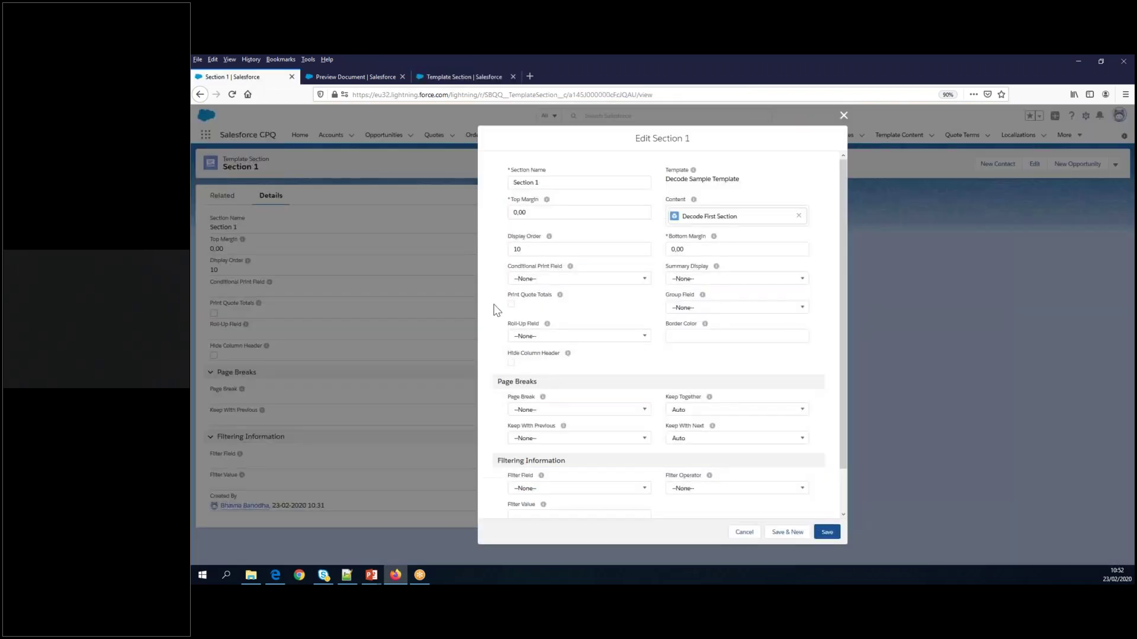
{"action": "left_click", "coordinate": [545, 278]}
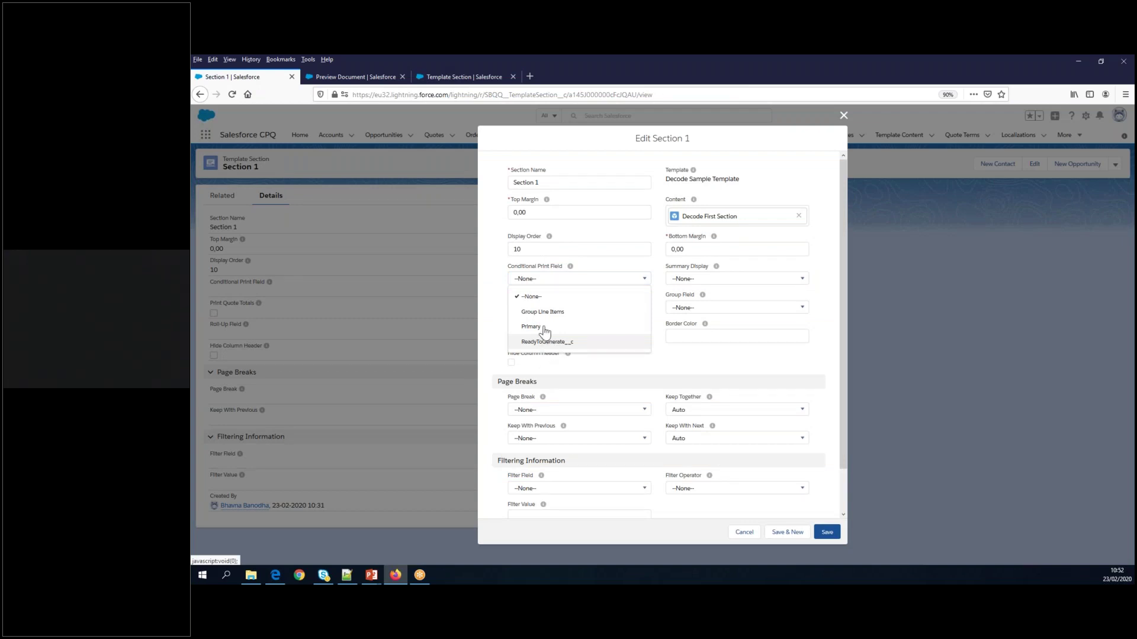
{"action": "left_click", "coordinate": [379, 79]}
{"action": "left_click", "coordinate": [449, 78]}
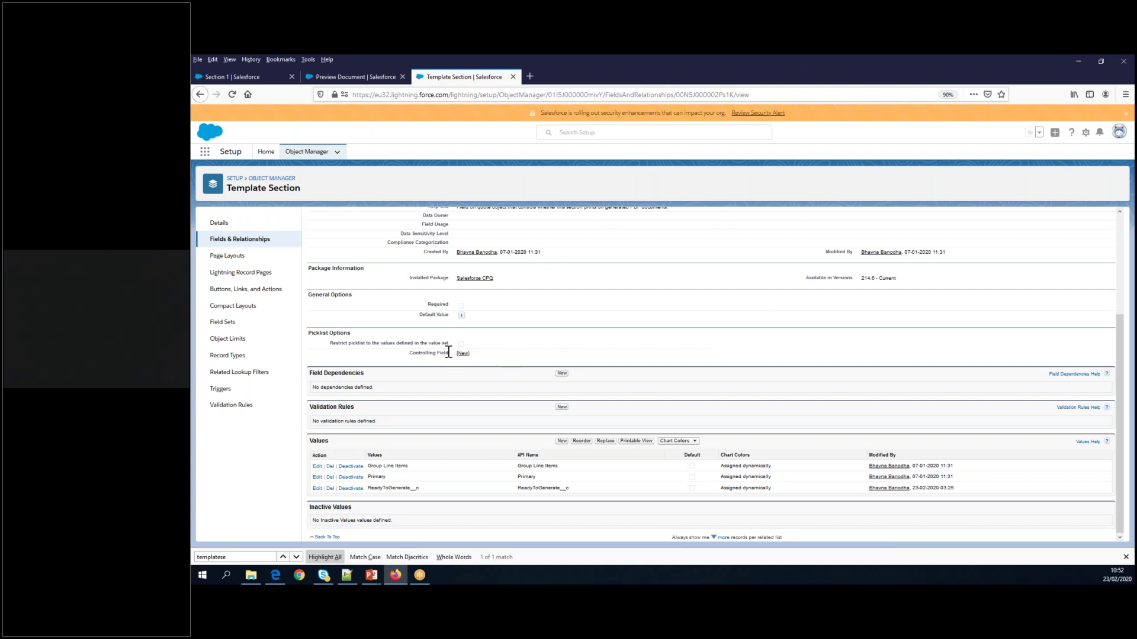
{"action": "scroll", "coordinate": [452, 352], "scroll_direction": "up", "scroll_amount": 3}
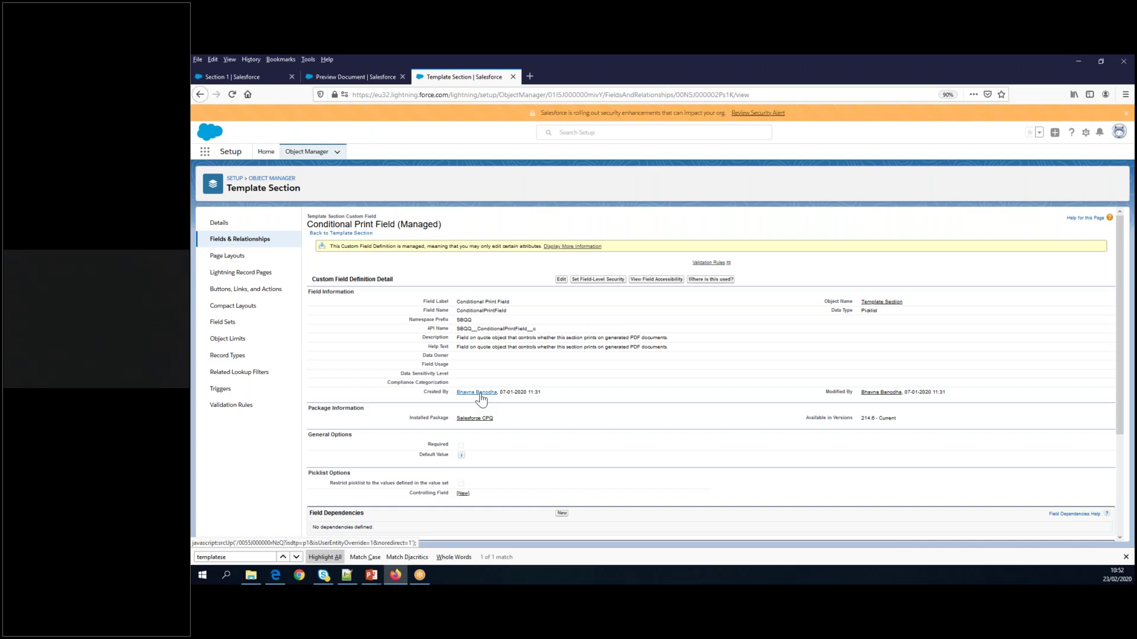
{"action": "scroll", "coordinate": [506, 437], "scroll_direction": "down", "scroll_amount": 3}
Set Section 1's Conditional Print Field to ReadyToGenerate__c and its Summary Display to Always, and save the section.
{"action": "left_click", "coordinate": [236, 77]}
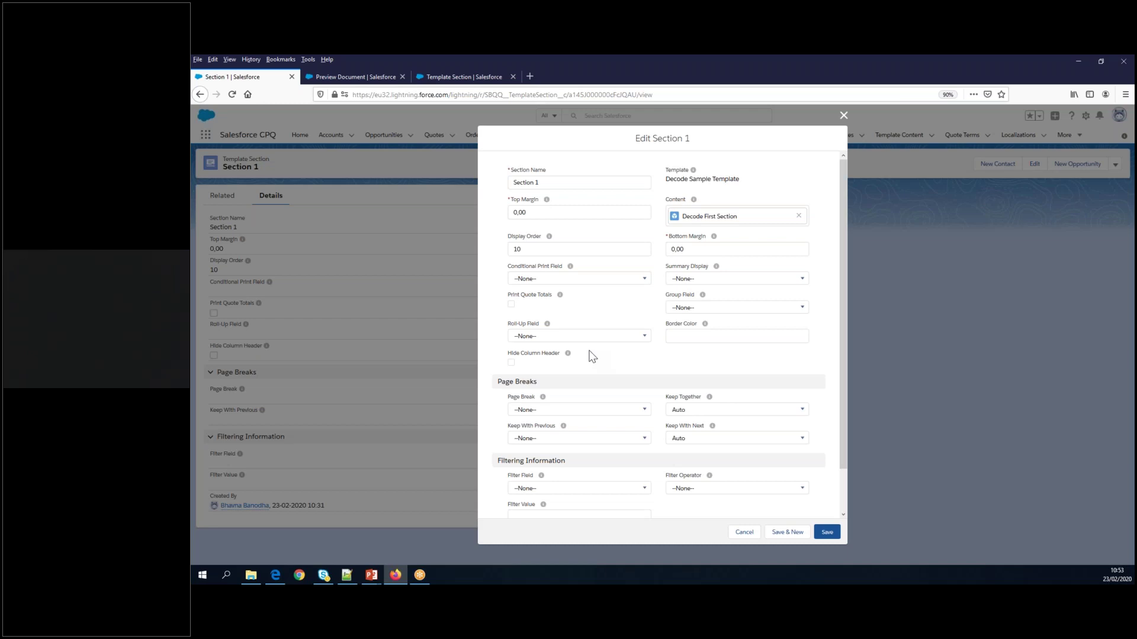
{"action": "left_click", "coordinate": [586, 279]}
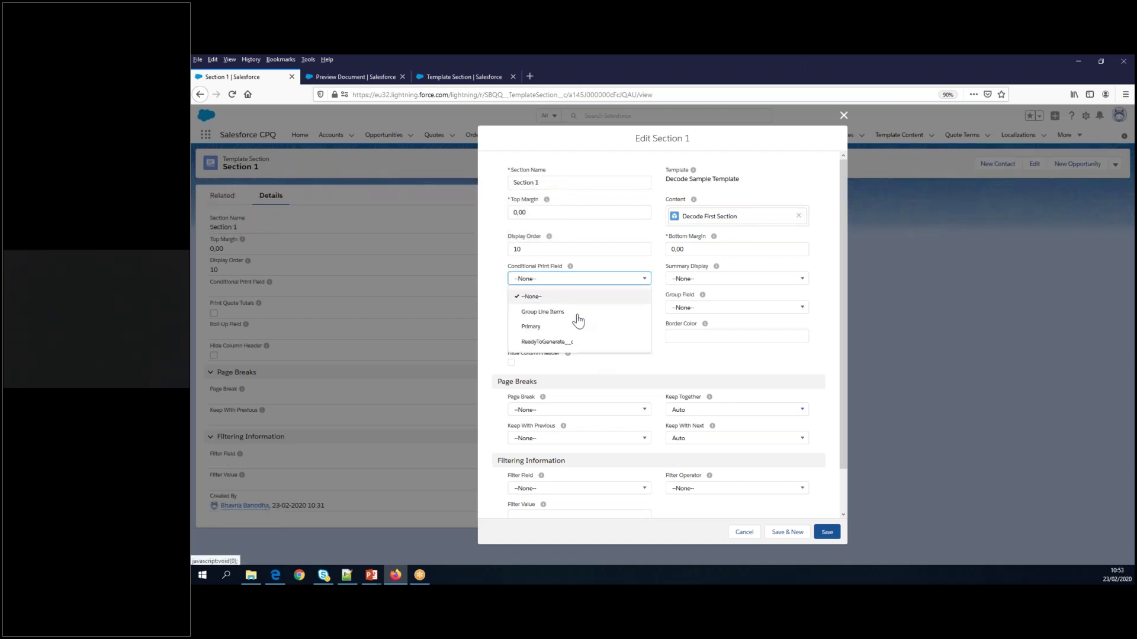
{"action": "left_click", "coordinate": [568, 342]}
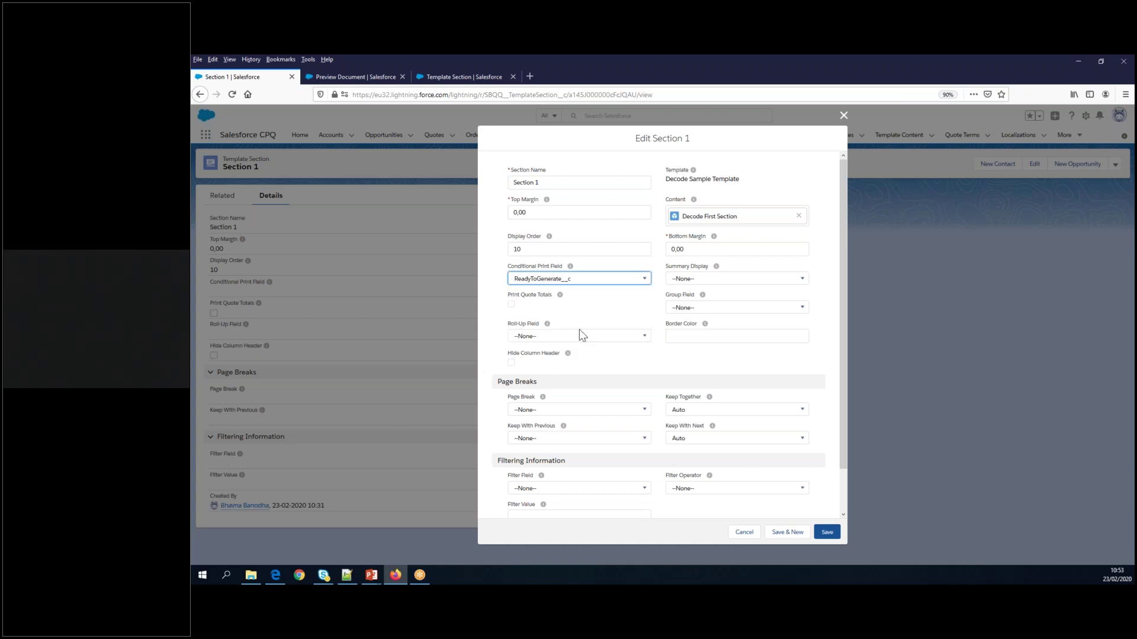
{"action": "left_click", "coordinate": [695, 280]}
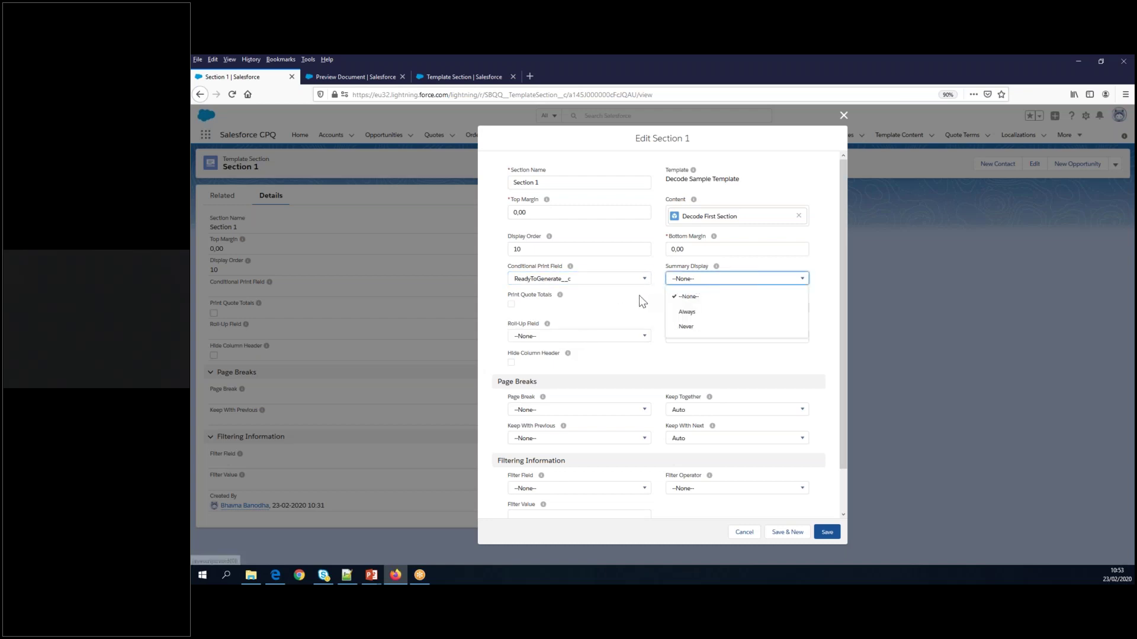
{"action": "left_click", "coordinate": [687, 312]}
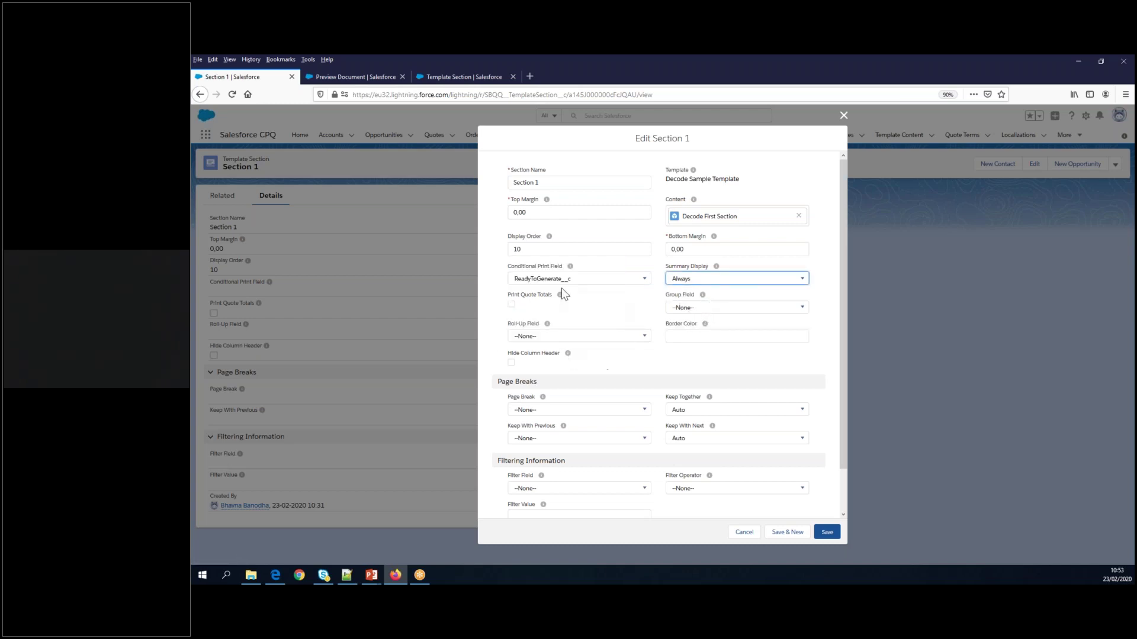
{"action": "left_click", "coordinate": [825, 534]}
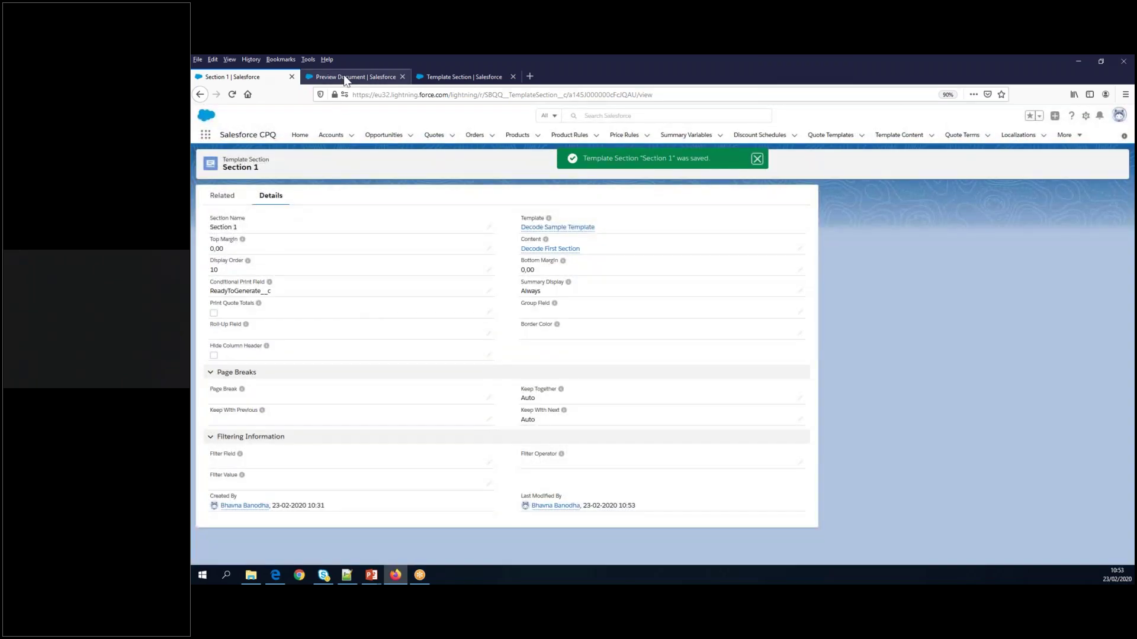
Preview the quote document again with the Decode Sample Template, check which sections print, and close the preview.
{"action": "left_click", "coordinate": [345, 80]}
{"action": "left_click", "coordinate": [858, 227]}
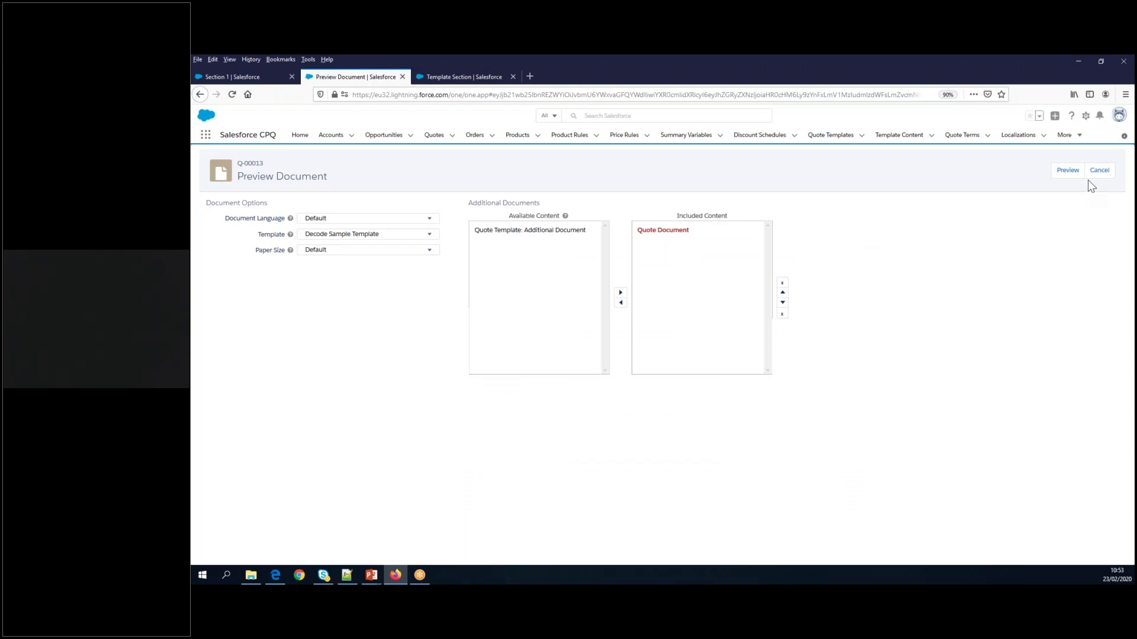
{"action": "left_click", "coordinate": [1067, 174]}
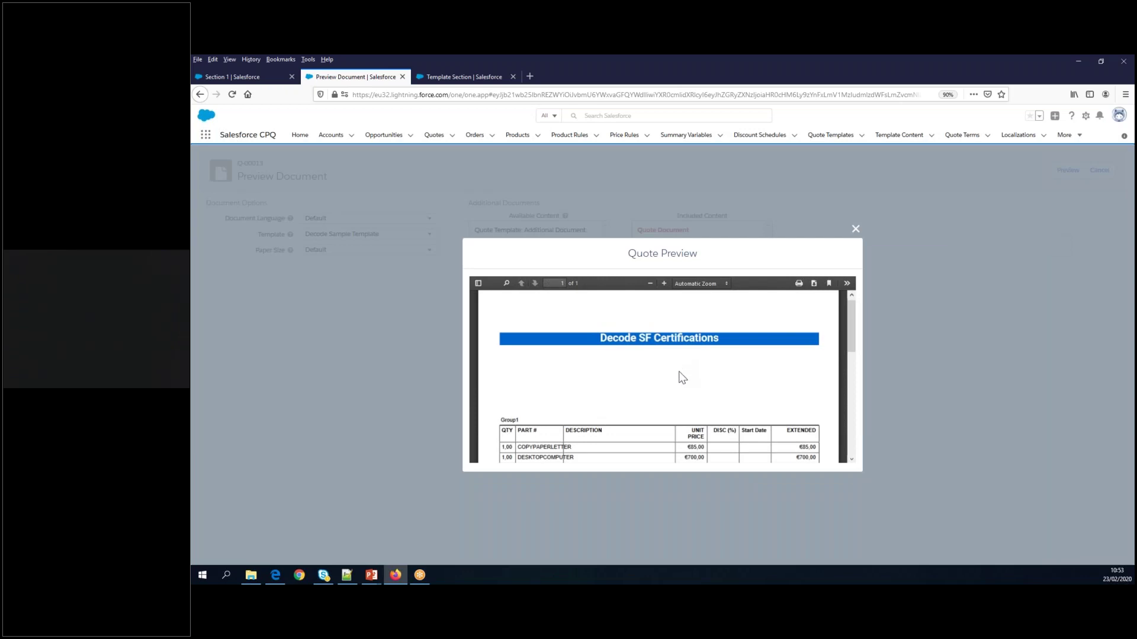
{"action": "scroll", "coordinate": [669, 404], "scroll_direction": "down", "scroll_amount": 3}
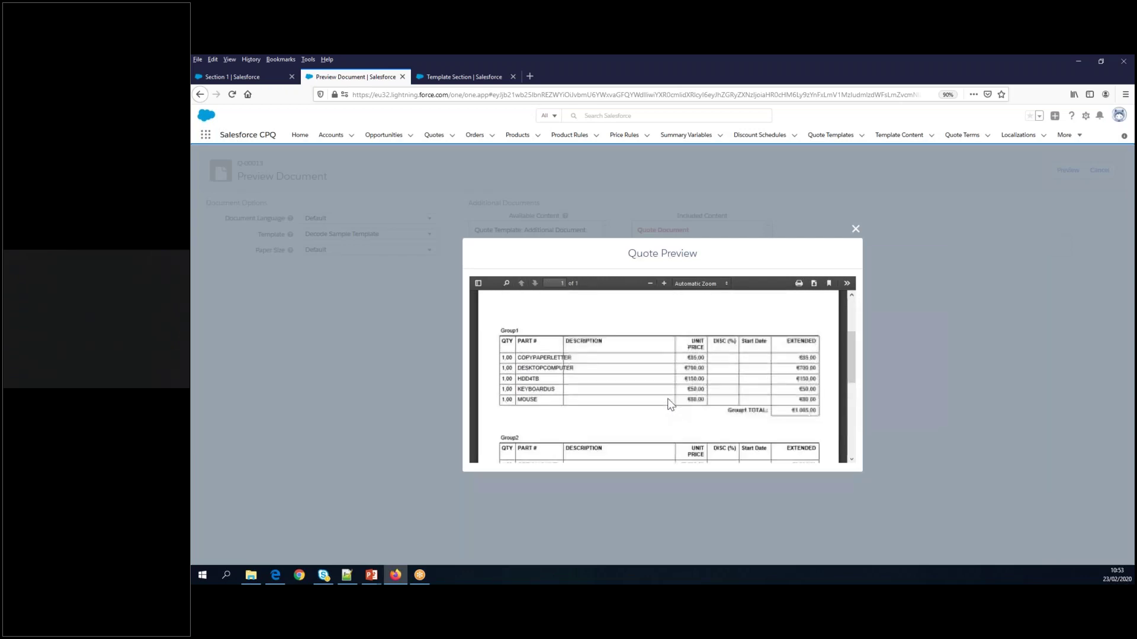
{"action": "scroll", "coordinate": [670, 405], "scroll_direction": "up", "scroll_amount": 3}
{"action": "left_click", "coordinate": [855, 230]}
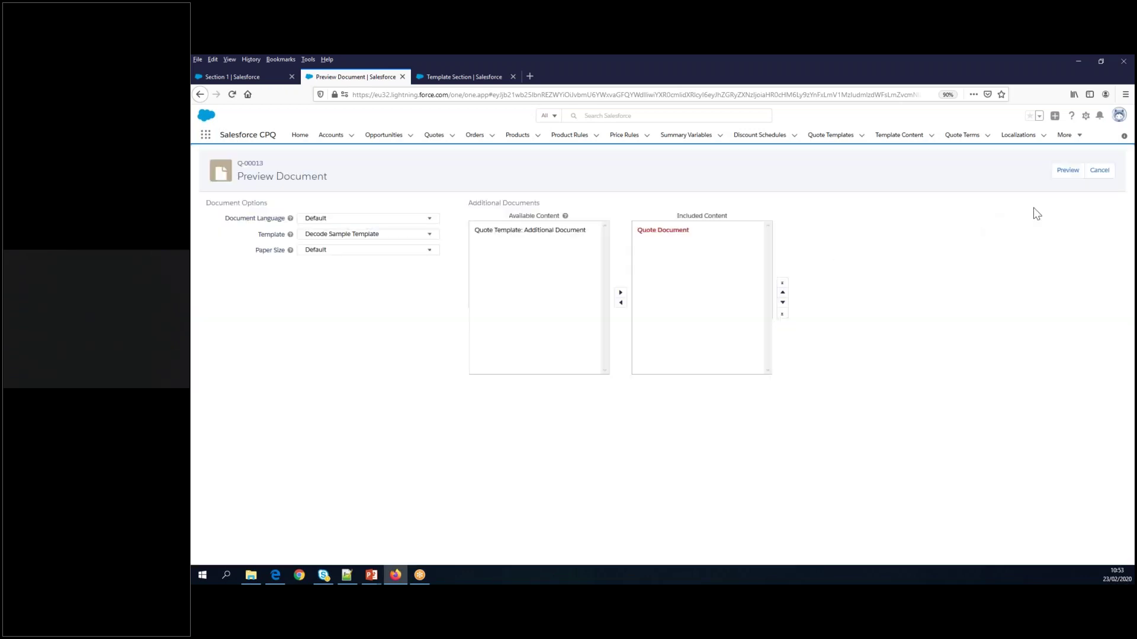
Return to the quote record, set its ReadyToGenerate field to True, and save the quote.
{"action": "left_click", "coordinate": [1099, 171]}
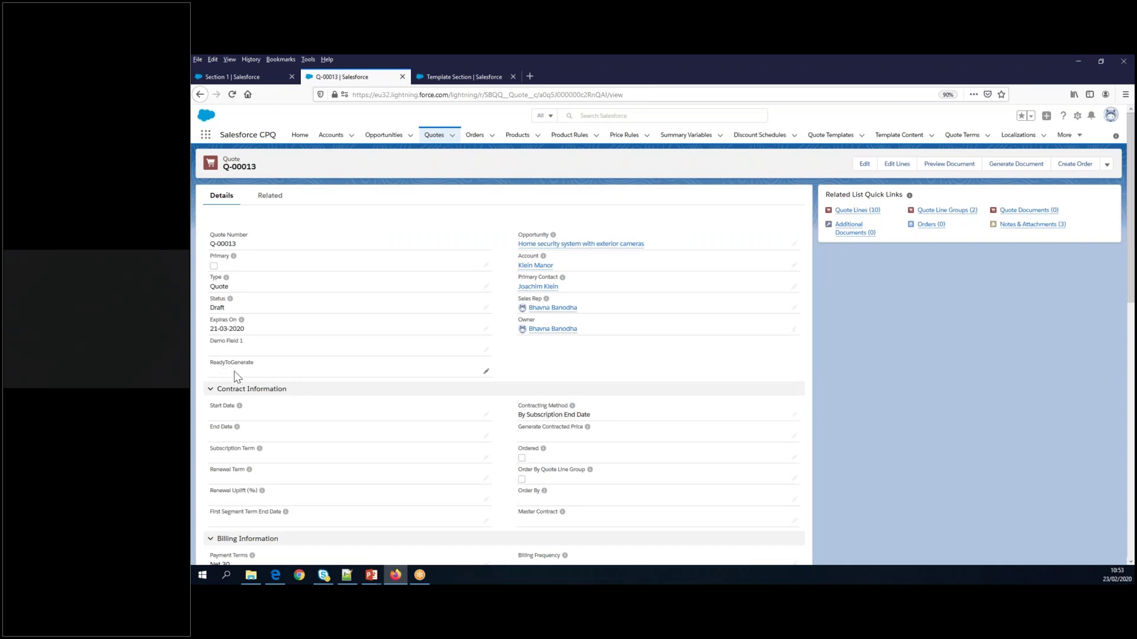
{"action": "left_click", "coordinate": [864, 164]}
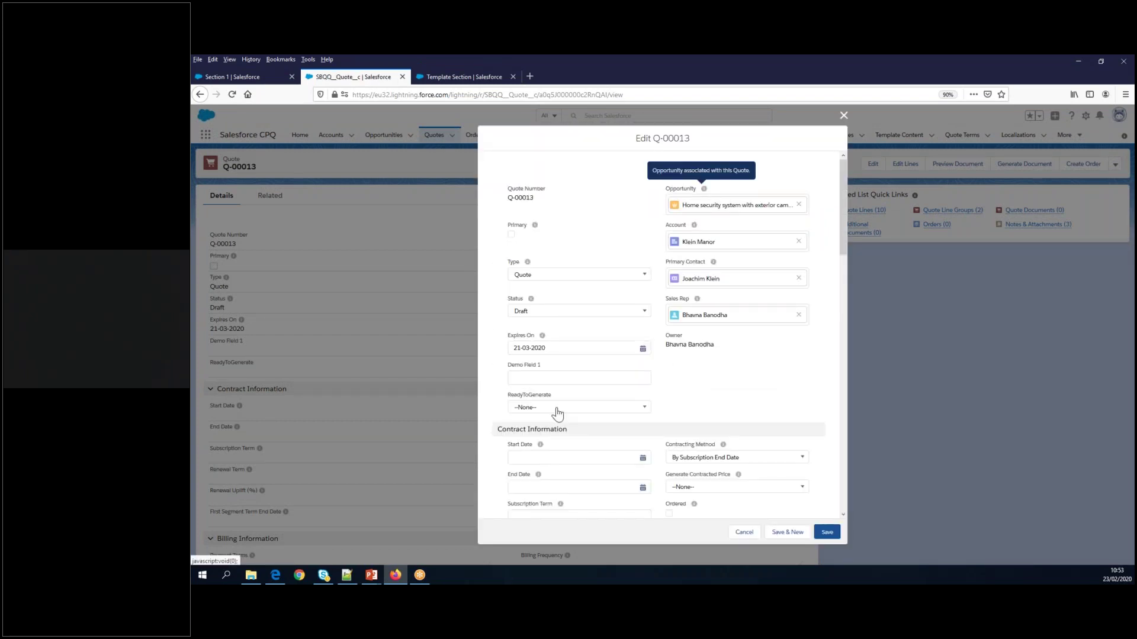
{"action": "left_click", "coordinate": [556, 409]}
{"action": "left_click", "coordinate": [540, 441]}
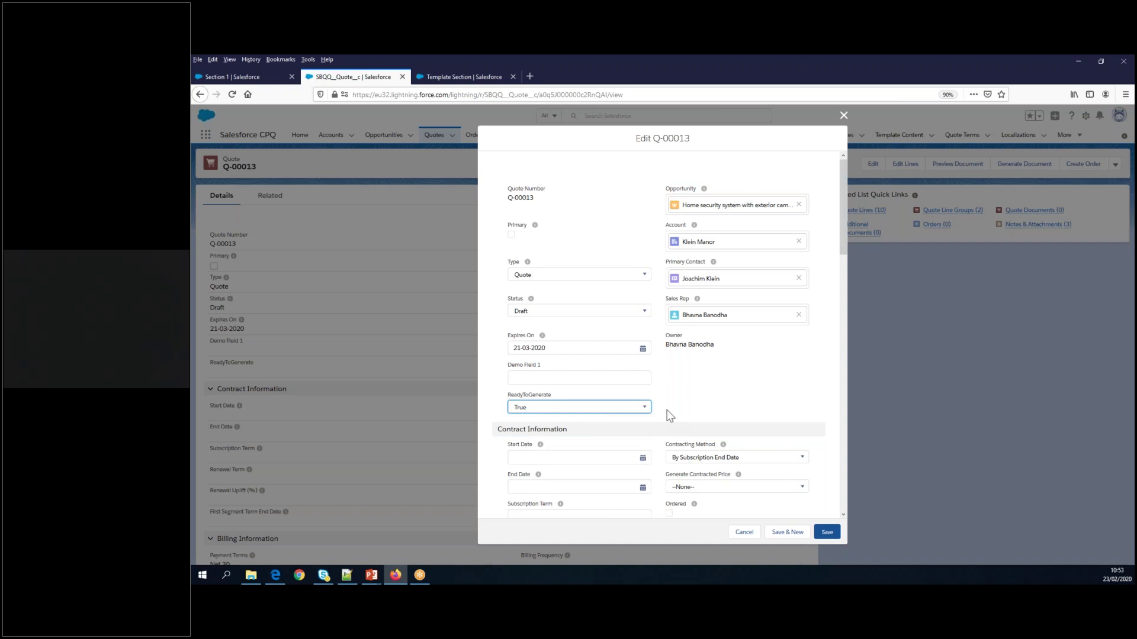
{"action": "left_click", "coordinate": [826, 532]}
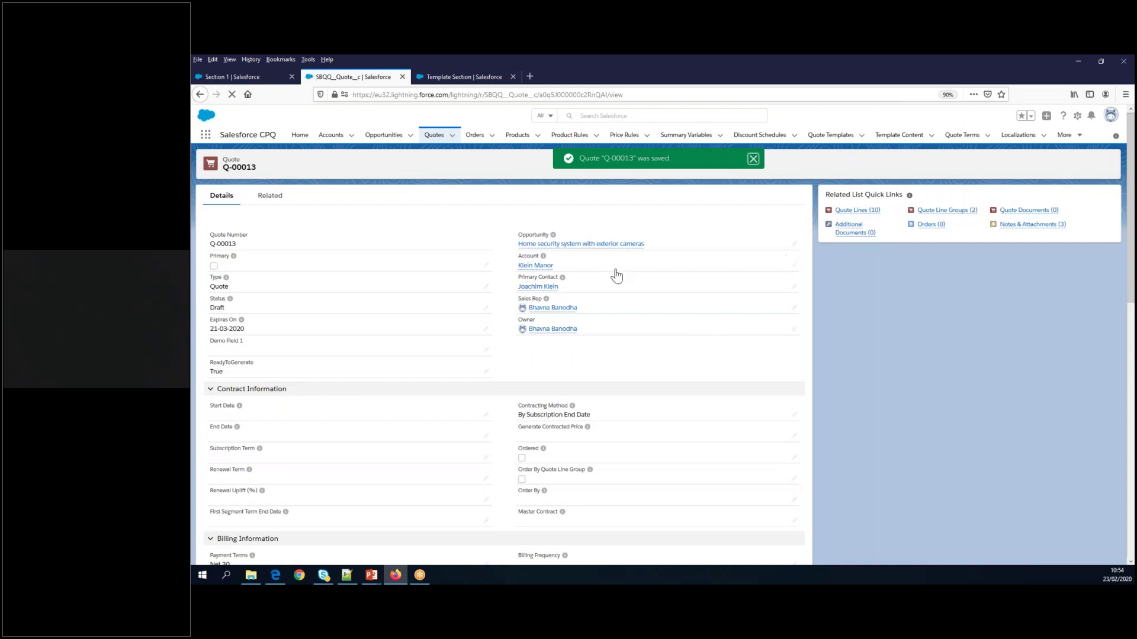
Preview the document with ReadyToGenerate set to True, examine the first section's header and introduction, and close the preview.
{"action": "left_click", "coordinate": [954, 170]}
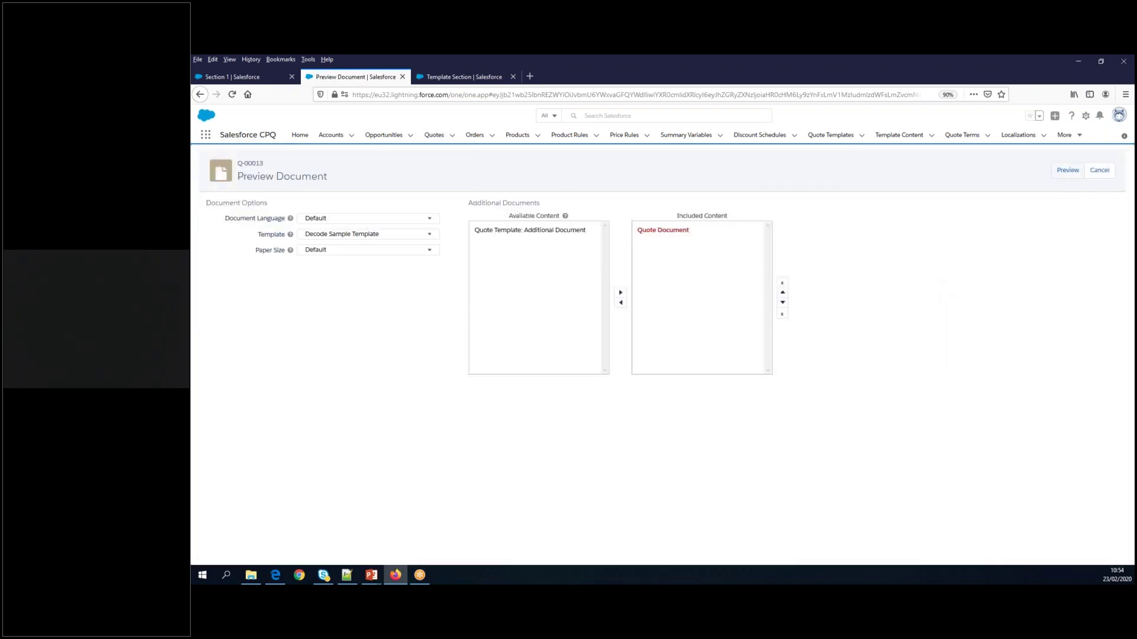
{"action": "left_click", "coordinate": [1066, 171]}
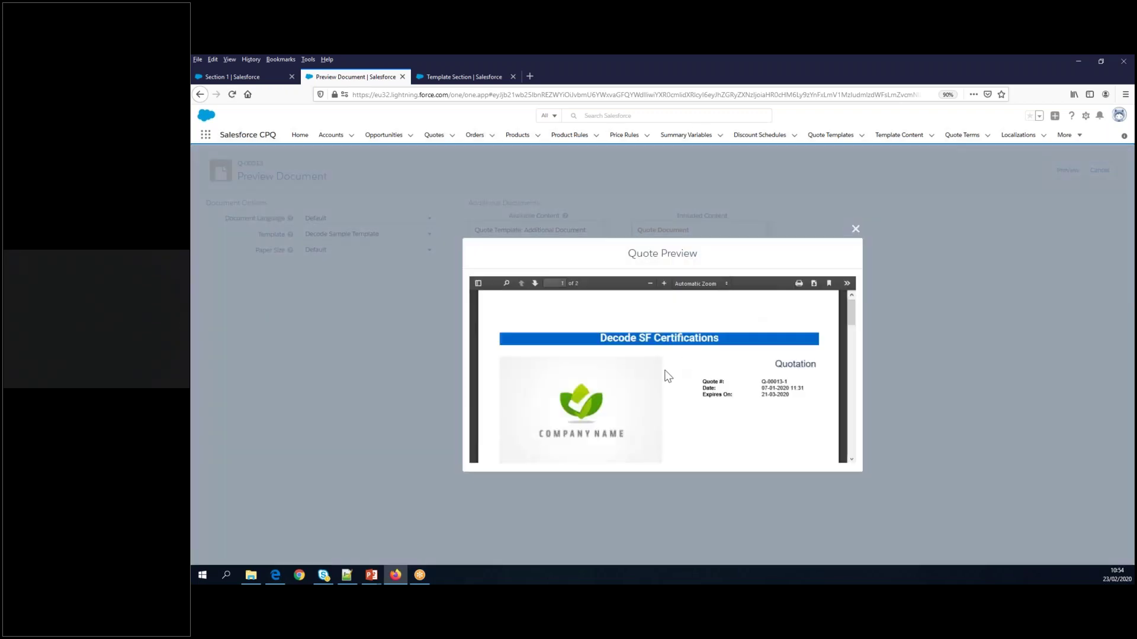
{"action": "scroll", "coordinate": [665, 376], "scroll_direction": "down", "scroll_amount": 5}
{"action": "scroll", "coordinate": [713, 417], "scroll_direction": "down", "scroll_amount": 3}
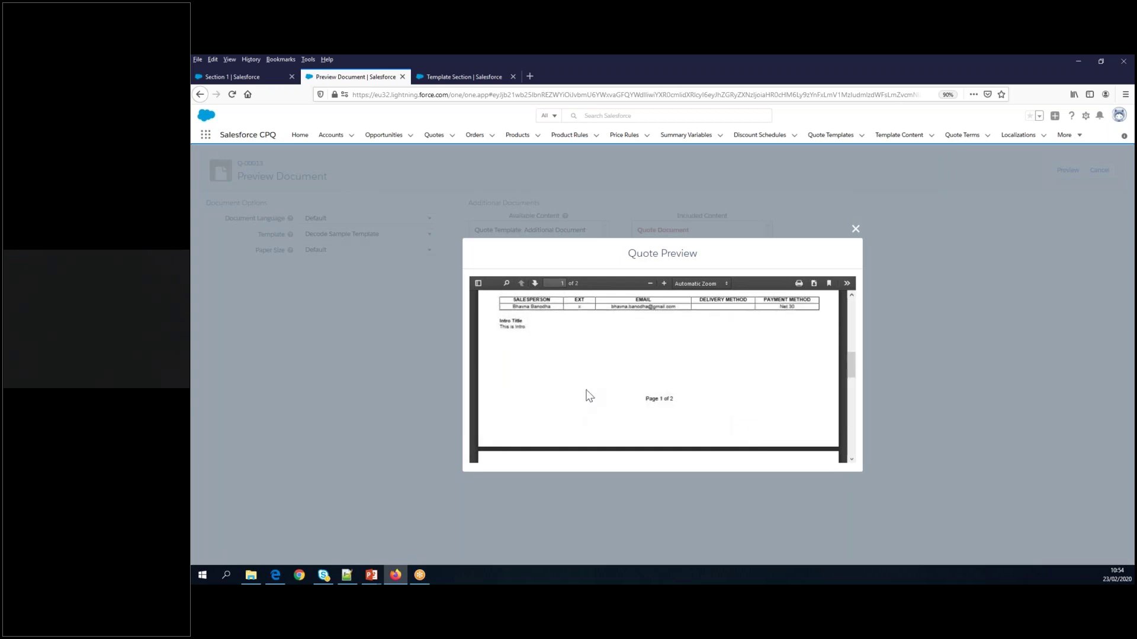
{"action": "scroll", "coordinate": [631, 356], "scroll_direction": "down", "scroll_amount": 3}
{"action": "scroll", "coordinate": [631, 359], "scroll_direction": "up", "scroll_amount": 3}
{"action": "scroll", "coordinate": [628, 356], "scroll_direction": "up", "scroll_amount": 6}
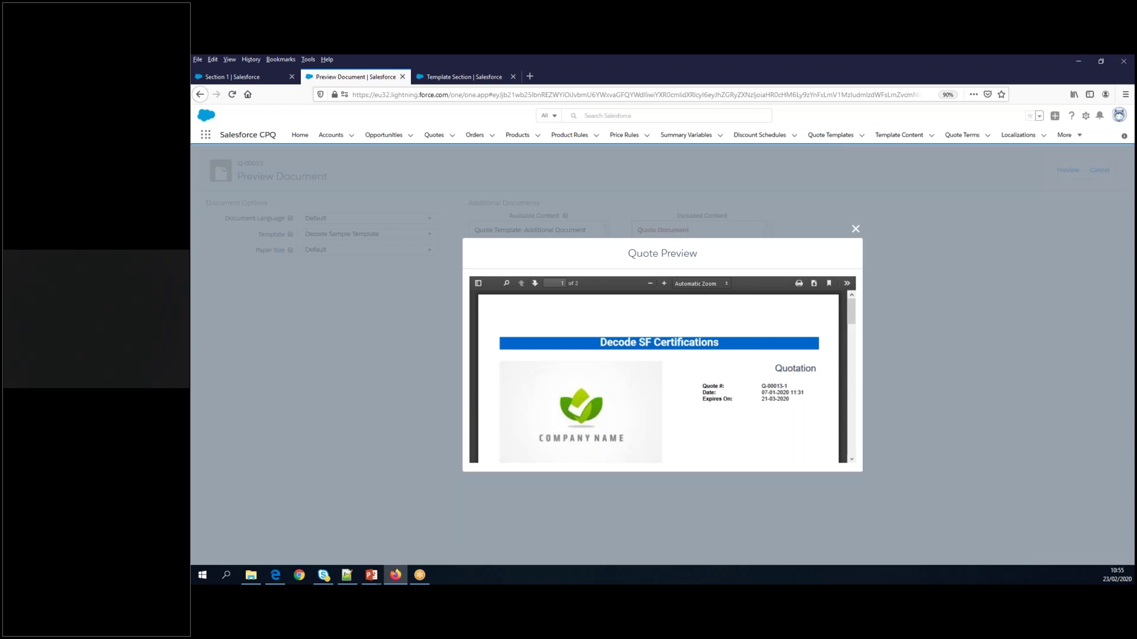
{"action": "left_click", "coordinate": [856, 229]}
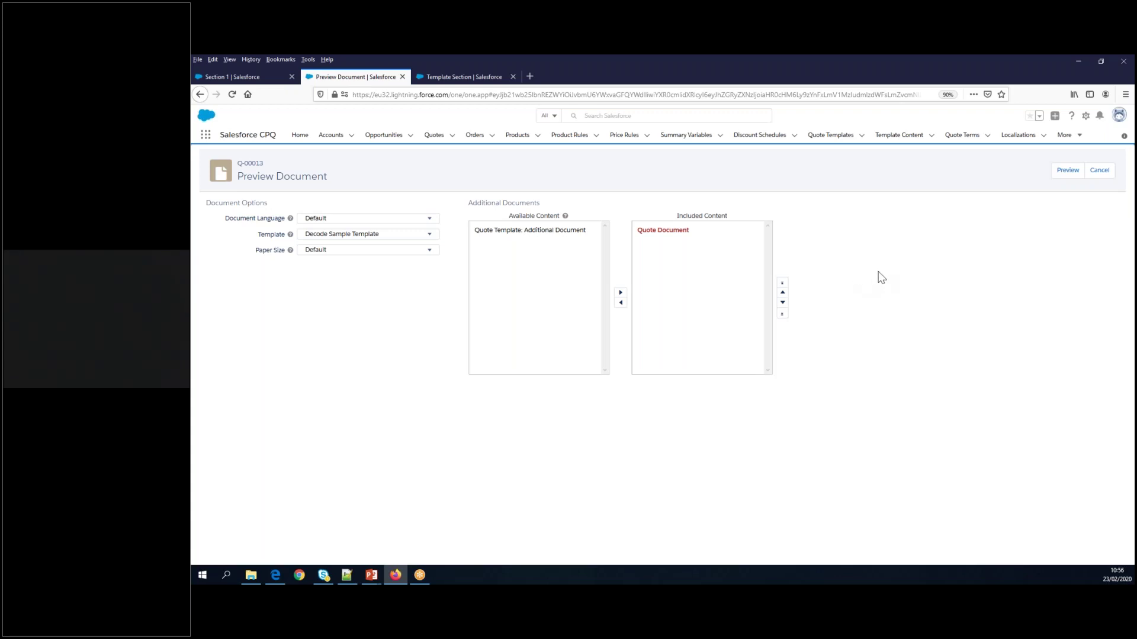
Open the Quote Terms list in a new browser tab, place it directly after the Section 1 tab, and return to Section 1.
{"action": "left_click", "coordinate": [958, 142]}
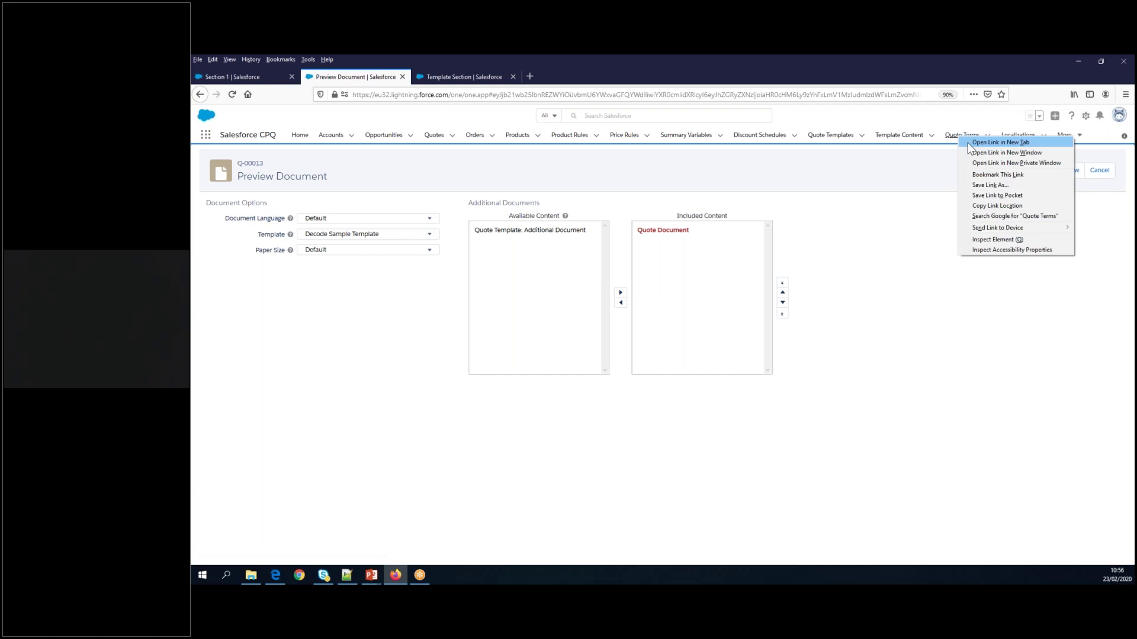
{"action": "left_click", "coordinate": [968, 144]}
{"action": "left_click_drag", "start_coordinate": [450, 79], "coordinate": [341, 82]}
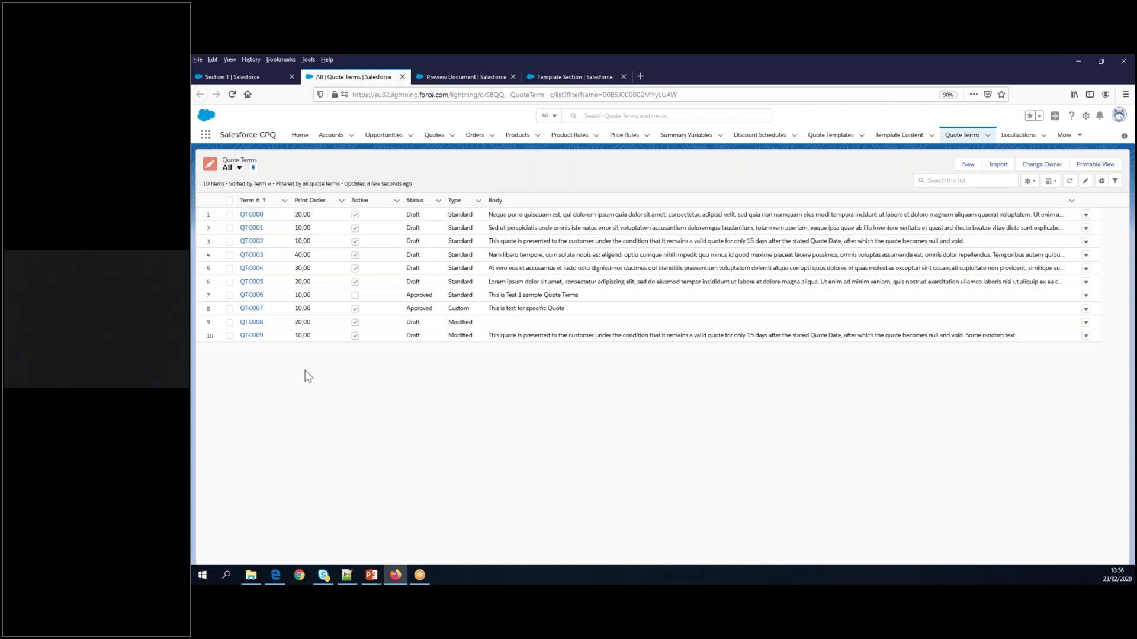
{"action": "left_click", "coordinate": [246, 80]}
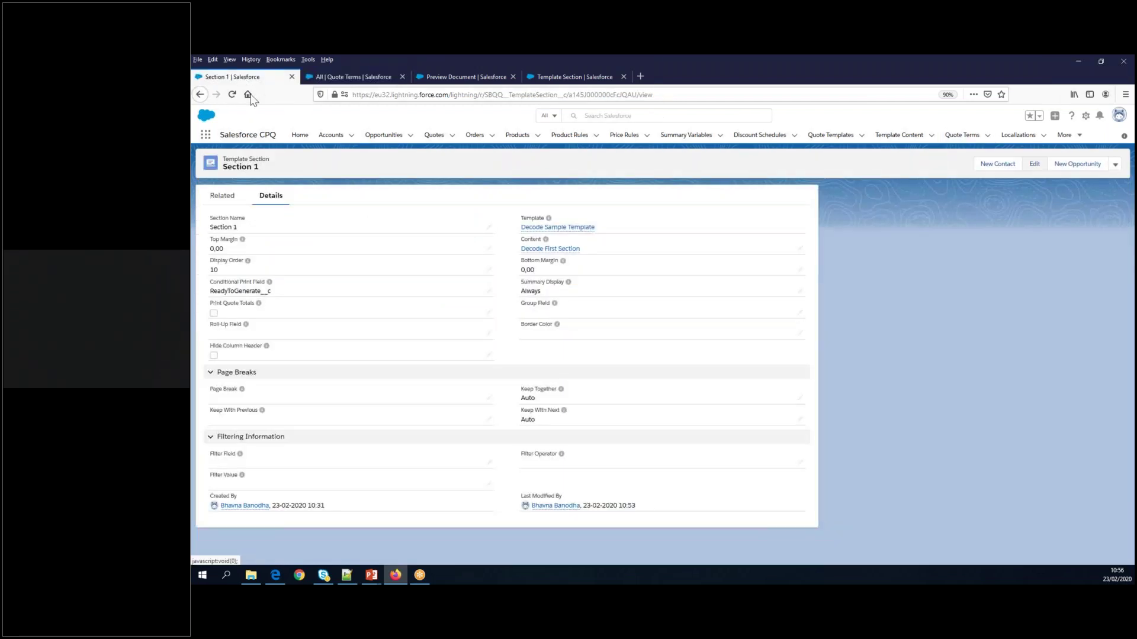
Start a new template section from the Decode Sample Template's related records and bring up the available Content choices.
{"action": "left_click", "coordinate": [562, 232]}
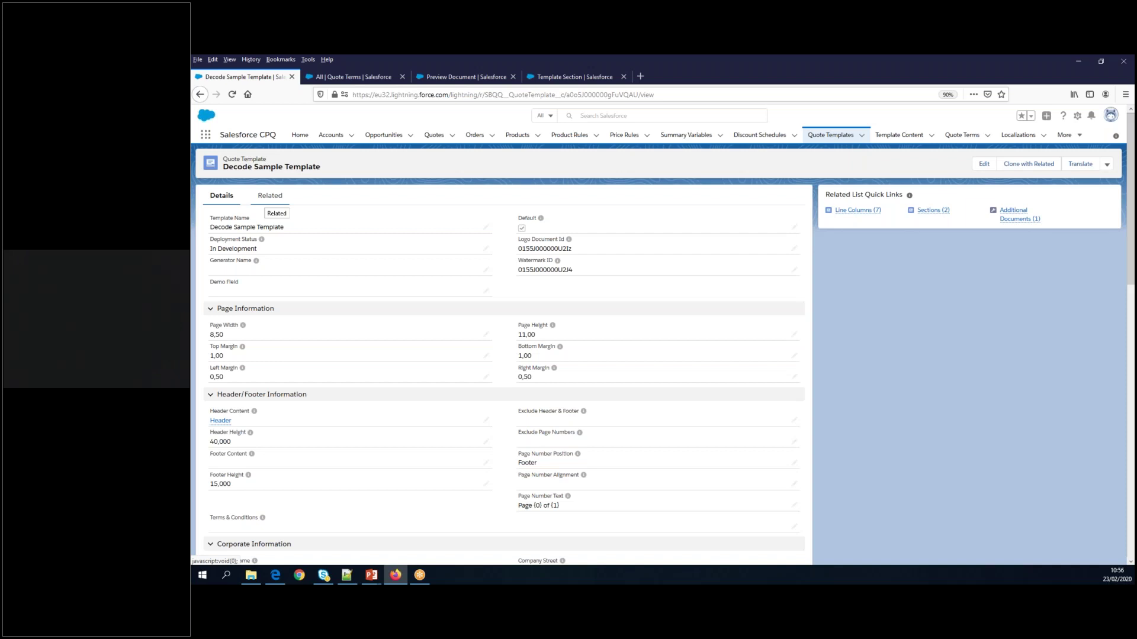
{"action": "left_click", "coordinate": [269, 195]}
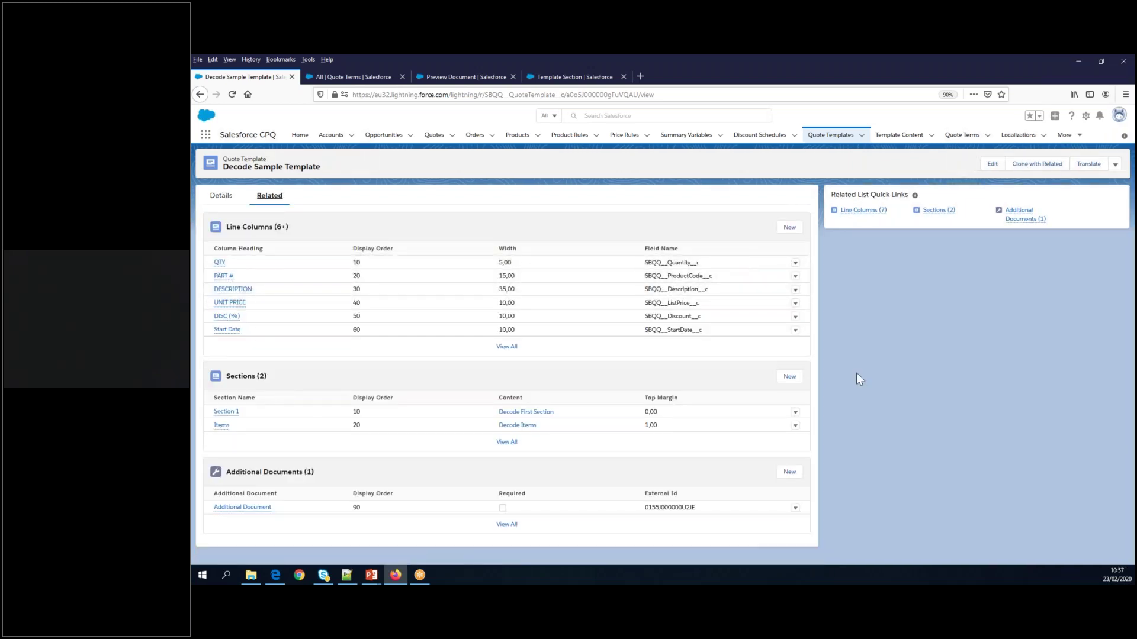
{"action": "left_click", "coordinate": [789, 377]}
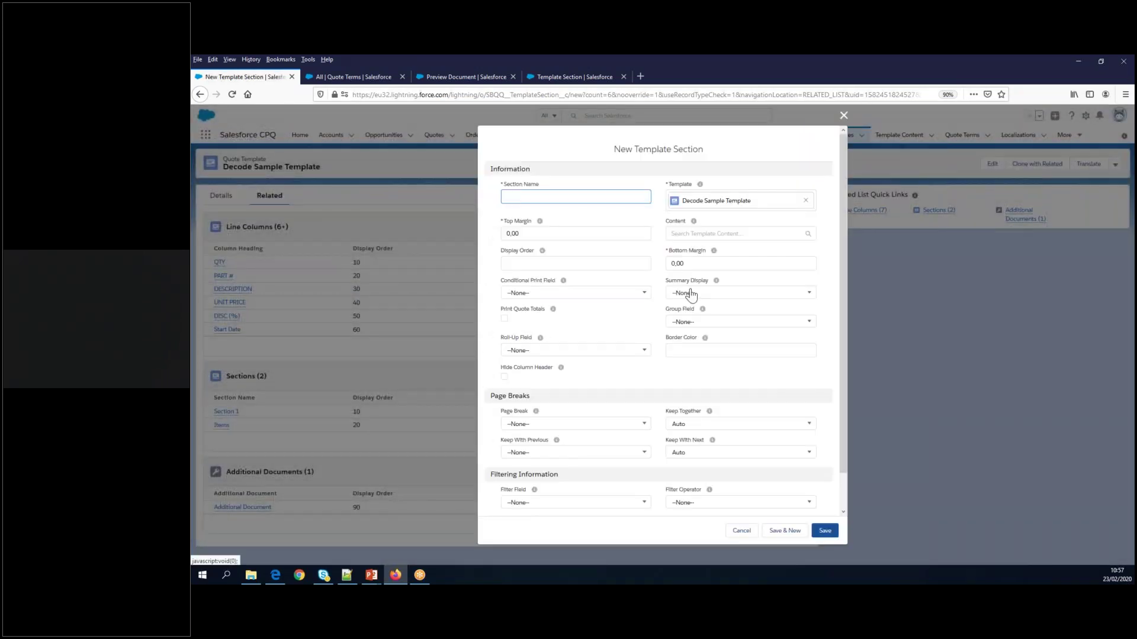
{"action": "left_click", "coordinate": [713, 234]}
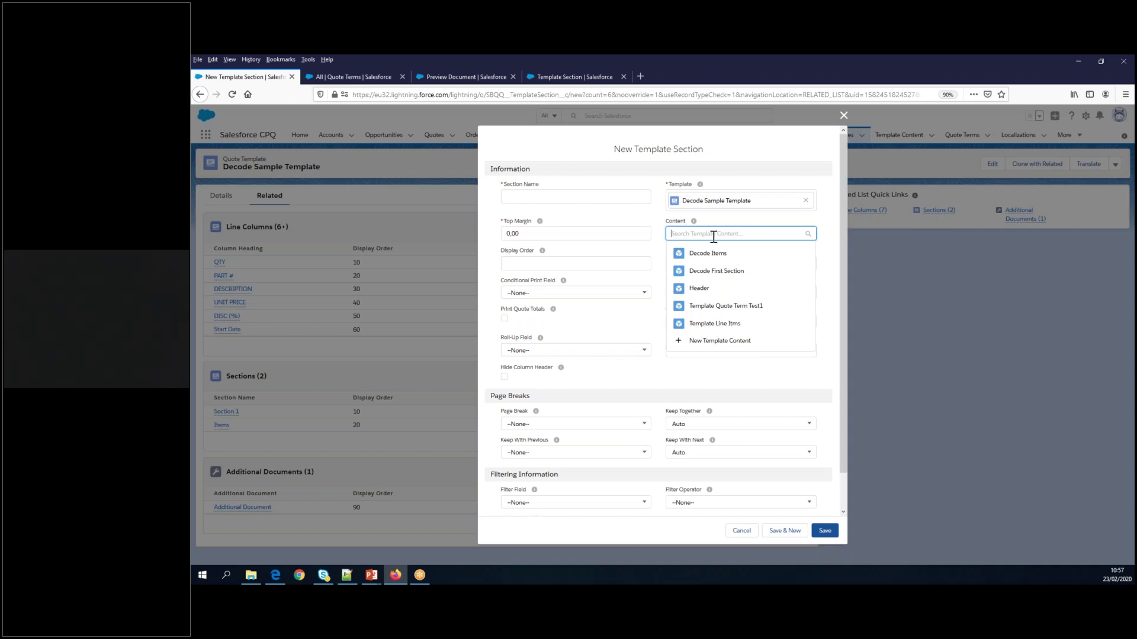
Open the Template Content list in a separate browser tab, review the content types, and return to the new section form.
{"action": "left_click", "coordinate": [355, 81]}
{"action": "right_click", "coordinate": [893, 137]}
{"action": "left_click", "coordinate": [912, 146]}
{"action": "left_click", "coordinate": [452, 75]}
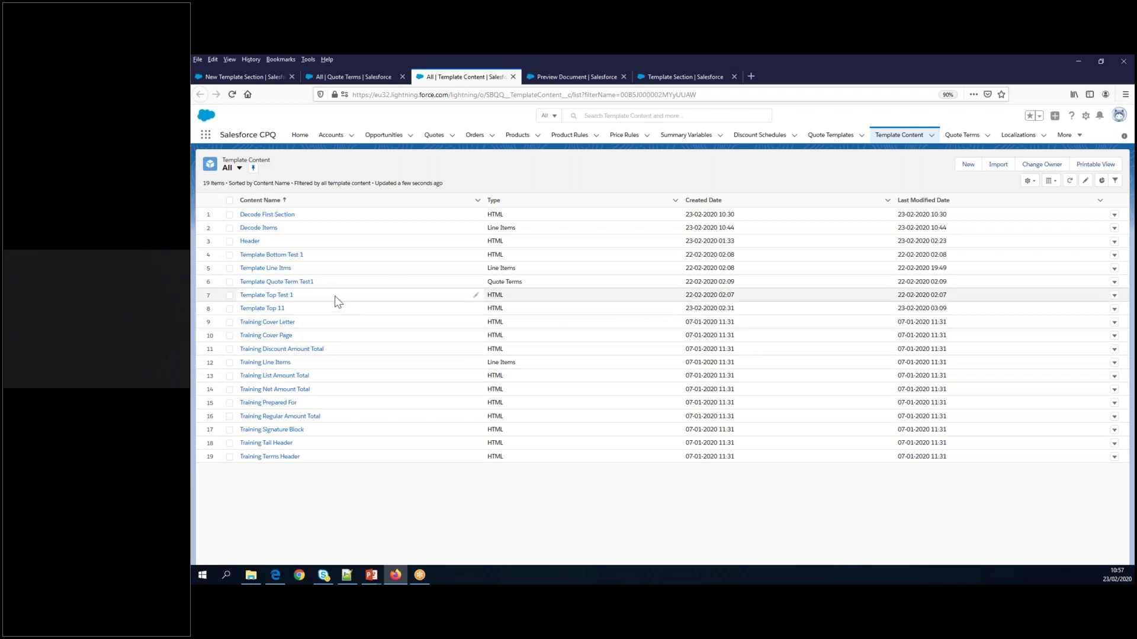
{"action": "left_click", "coordinate": [271, 79]}
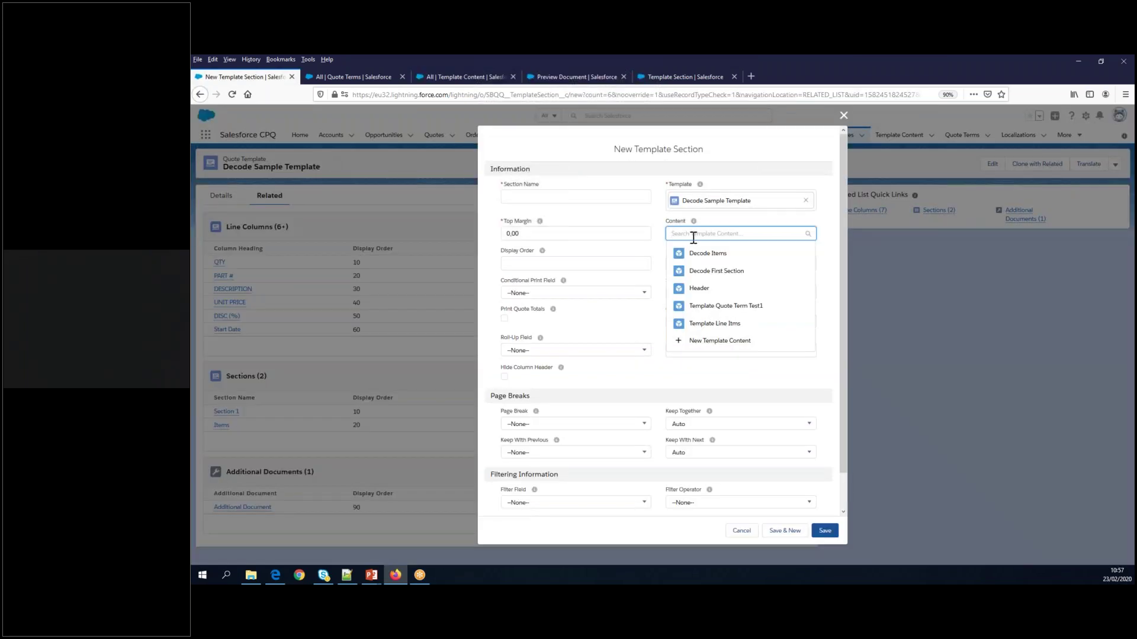
Assign Template Quote Term Test1 as the section's content, name the section Terms, set its display order to 30, and save it.
{"action": "left_click", "coordinate": [740, 307]}
{"action": "left_click", "coordinate": [539, 191]}
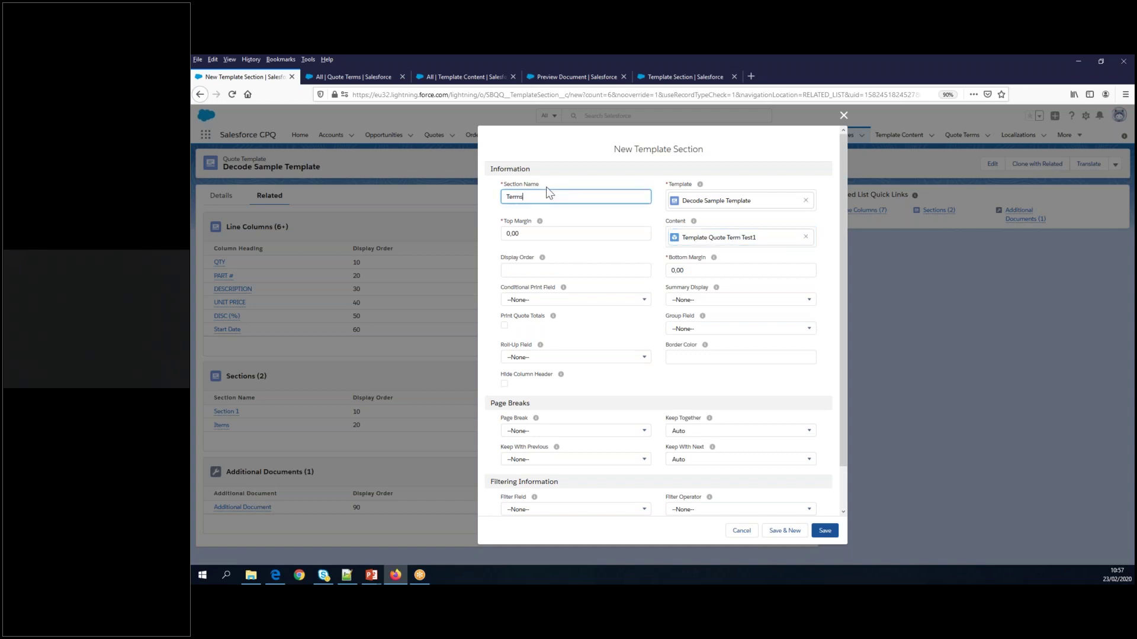
{"action": "left_click", "coordinate": [574, 270]}
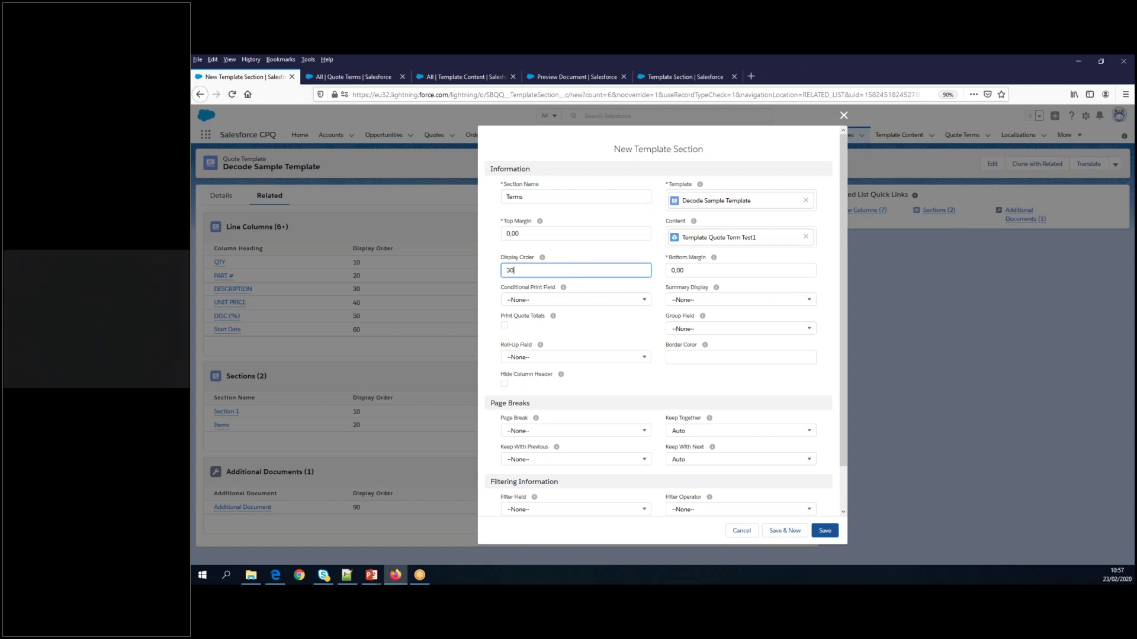
{"action": "left_click", "coordinate": [827, 540]}
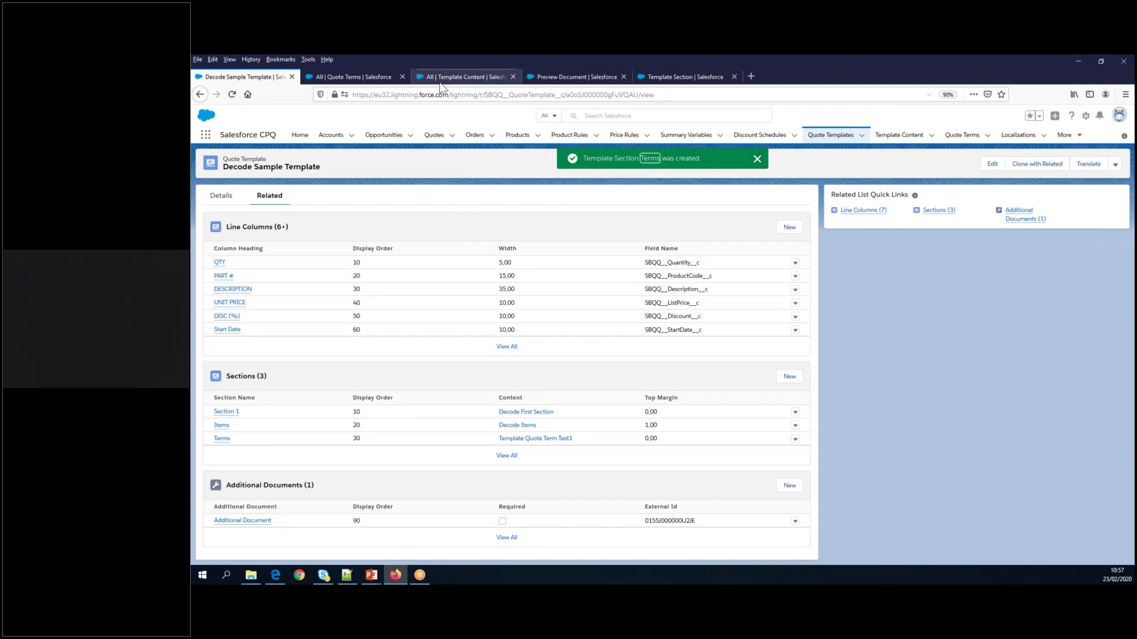
Preview the quote document with the Decode Sample Template and check both pages for the new Terms section.
{"action": "left_click", "coordinate": [358, 80]}
{"action": "left_click", "coordinate": [585, 81]}
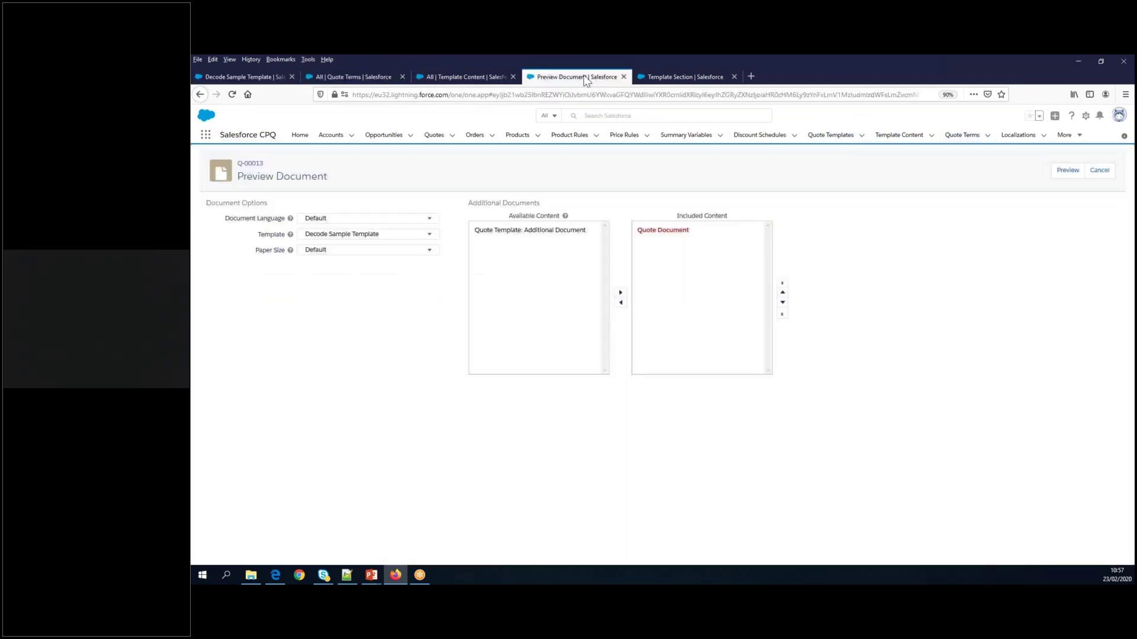
{"action": "left_click", "coordinate": [1068, 171]}
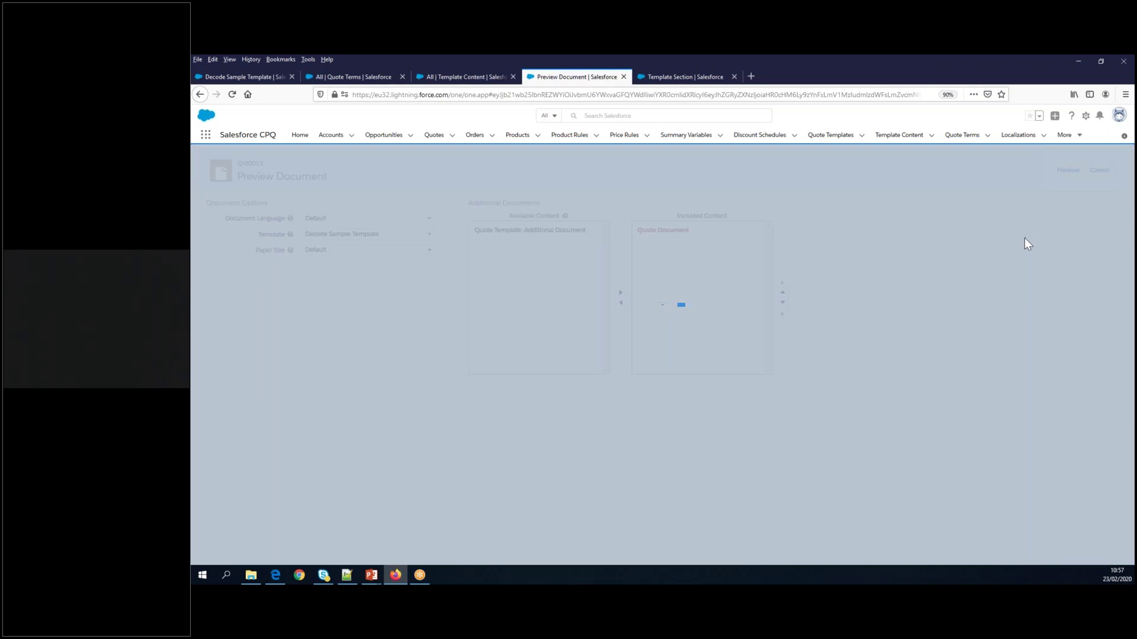
{"action": "scroll", "coordinate": [749, 363], "scroll_direction": "down", "scroll_amount": 10}
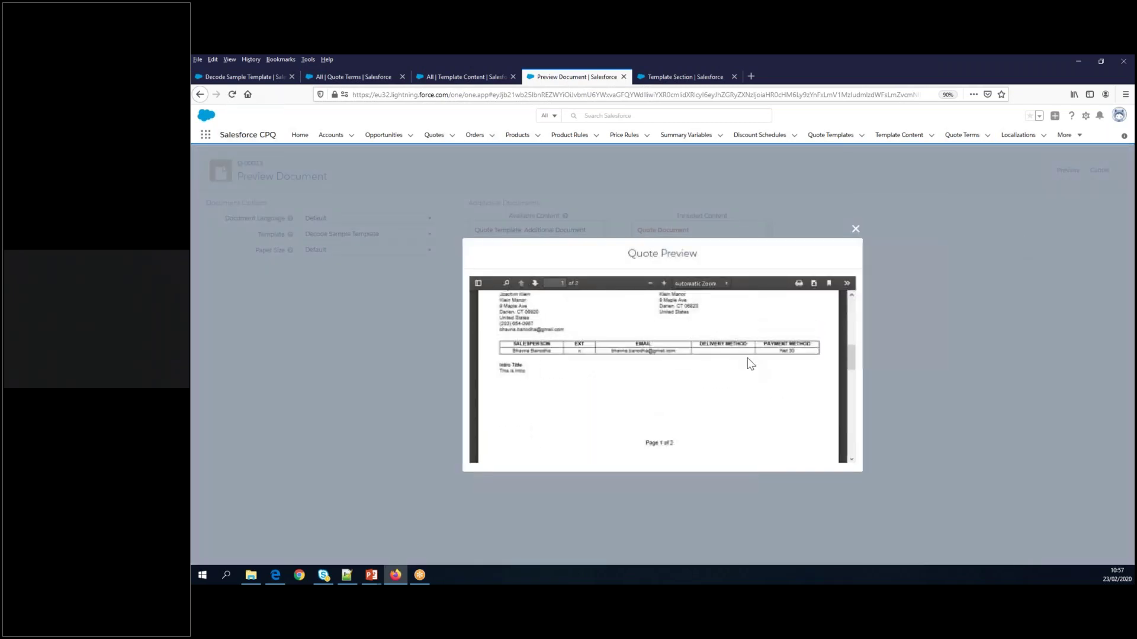
{"action": "scroll", "coordinate": [751, 363], "scroll_direction": "down", "scroll_amount": 6}
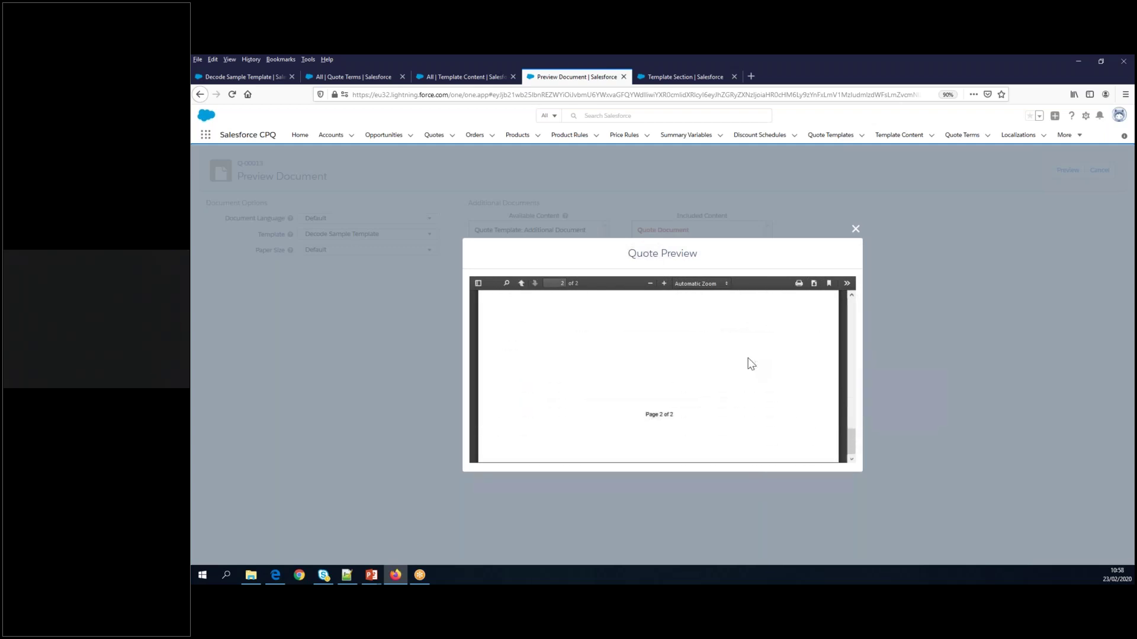
{"action": "scroll", "coordinate": [751, 363], "scroll_direction": "up", "scroll_amount": 2}
{"action": "scroll", "coordinate": [755, 355], "scroll_direction": "up", "scroll_amount": 5}
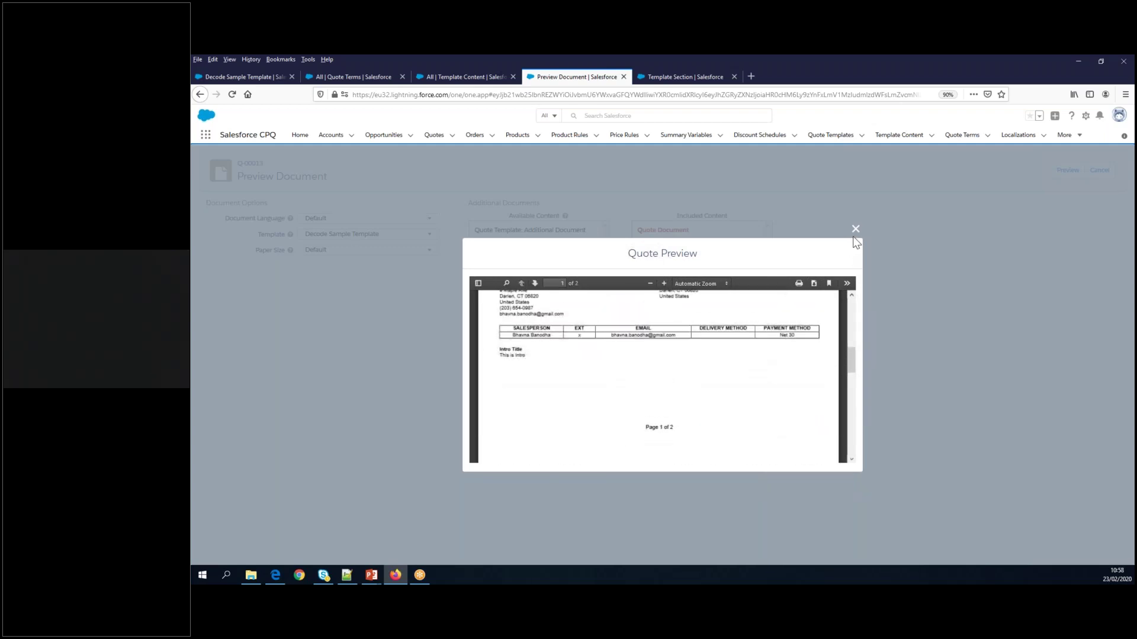
Open quote term QT-0000 from the Quote Terms list, review its editable fields, and close the form without changes.
{"action": "left_click", "coordinate": [367, 77]}
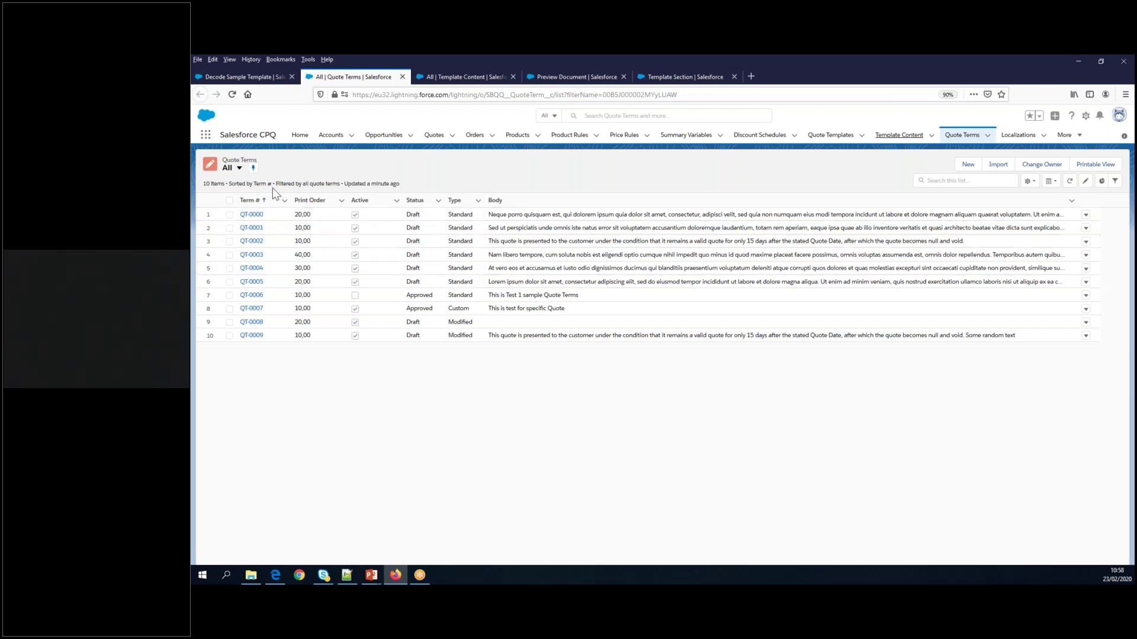
{"action": "left_click", "coordinate": [249, 216]}
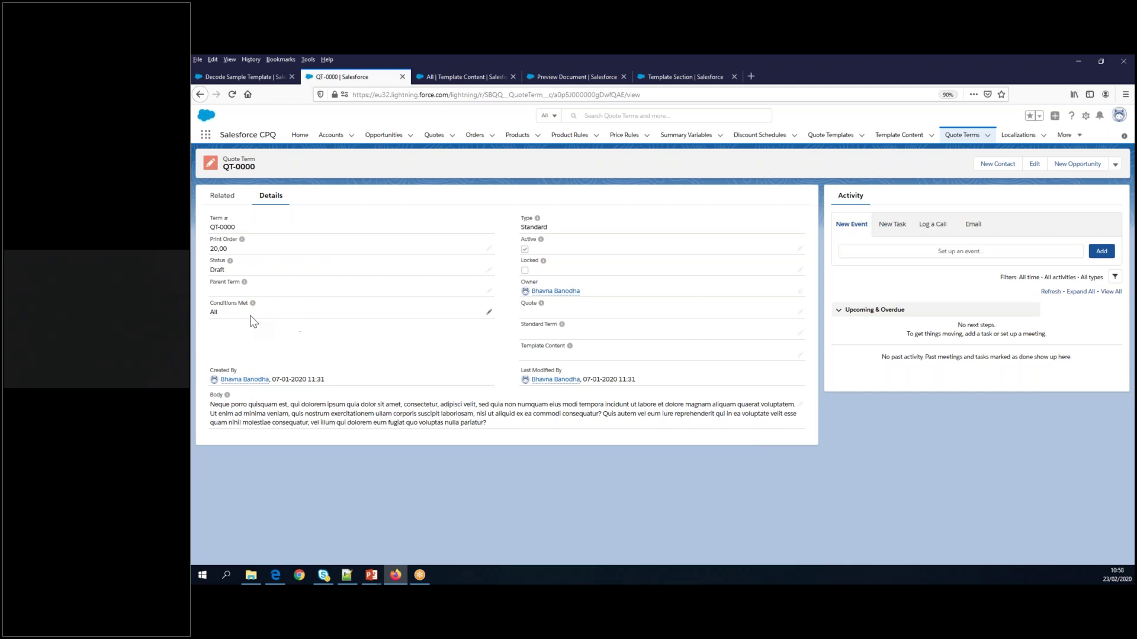
{"action": "left_click", "coordinate": [1036, 167]}
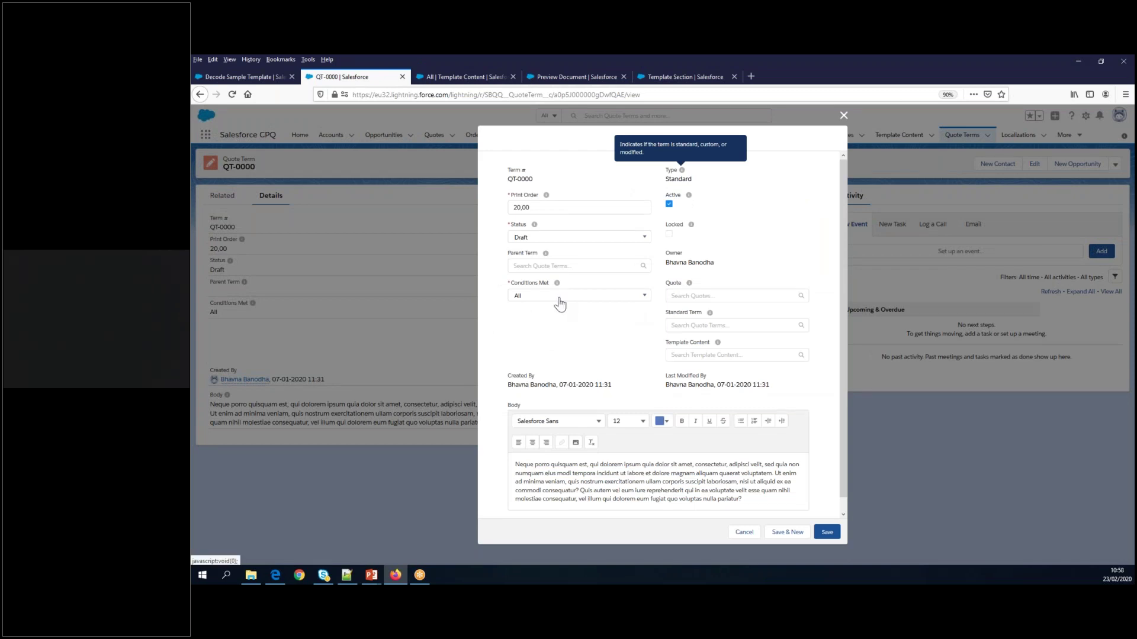
{"action": "left_click", "coordinate": [844, 118]}
Open the existing term condition of quote term QT-0000 and display its tested field, operator and value for editing.
{"action": "left_click", "coordinate": [224, 196]}
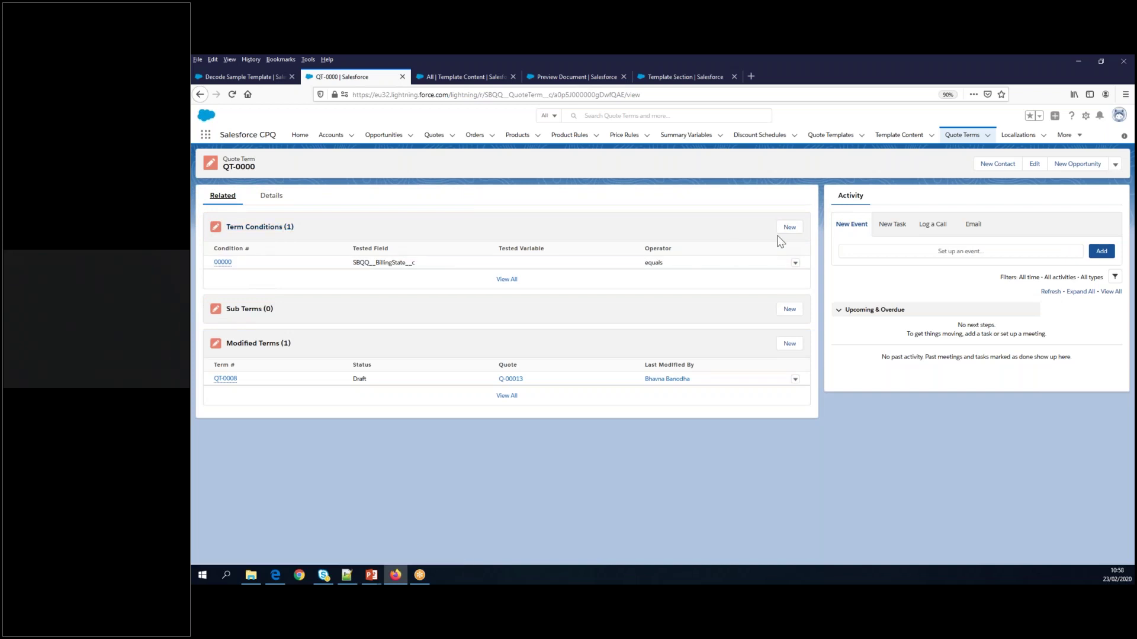
{"action": "left_click", "coordinate": [223, 262]}
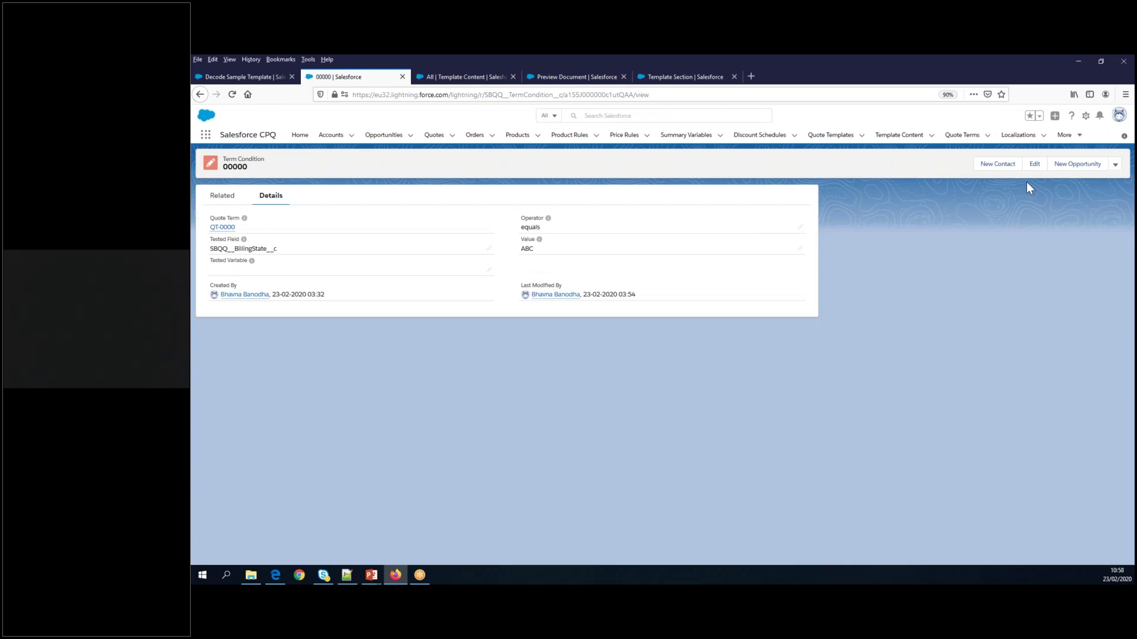
{"action": "left_click", "coordinate": [1034, 164]}
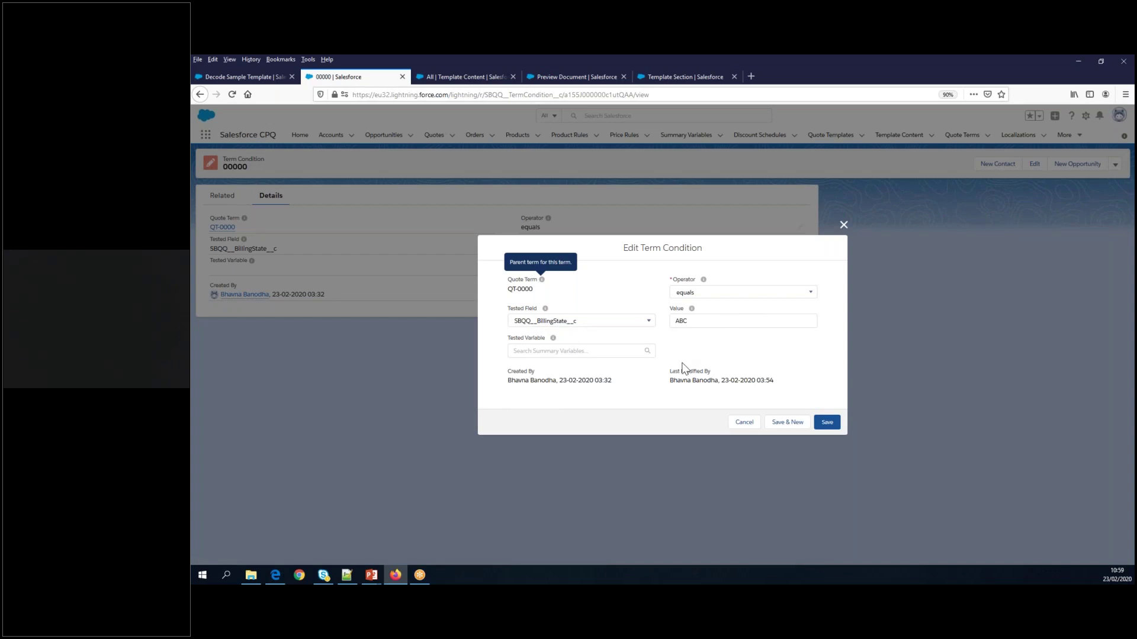
Look over the Decode Sample Template's details and return to the term condition form.
{"action": "left_click", "coordinate": [233, 76]}
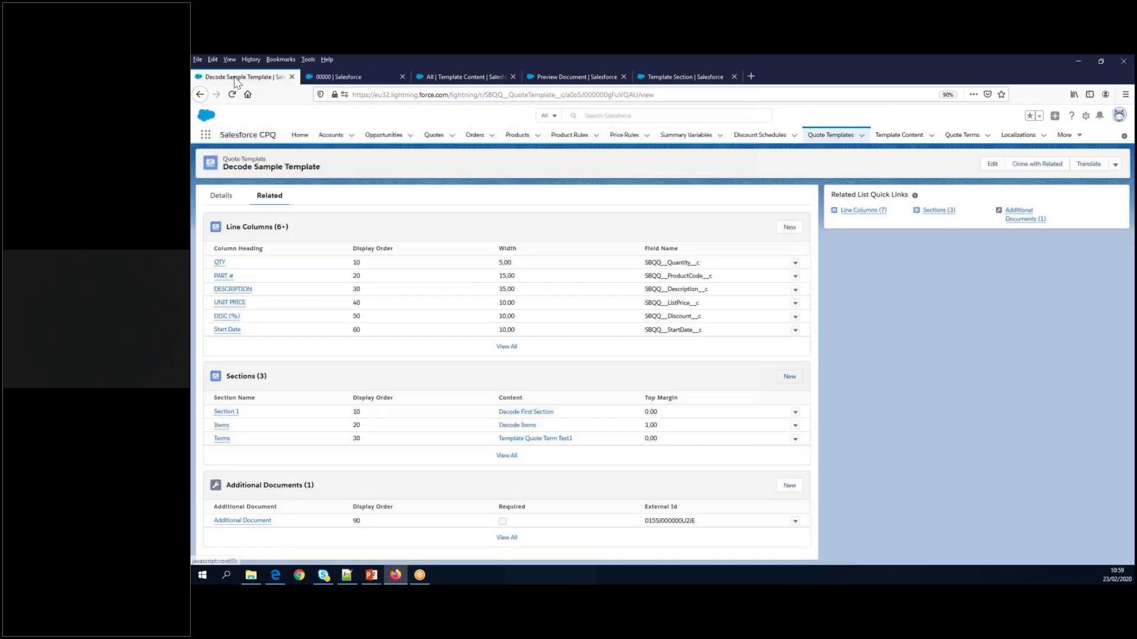
{"action": "left_click", "coordinate": [228, 195]}
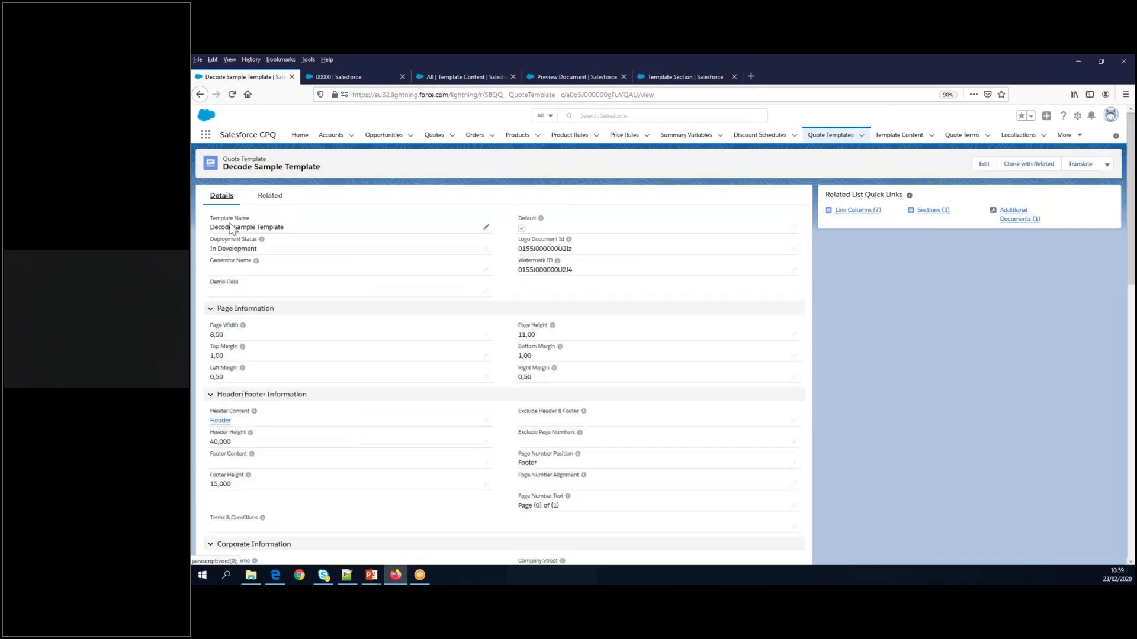
{"action": "left_click", "coordinate": [338, 77]}
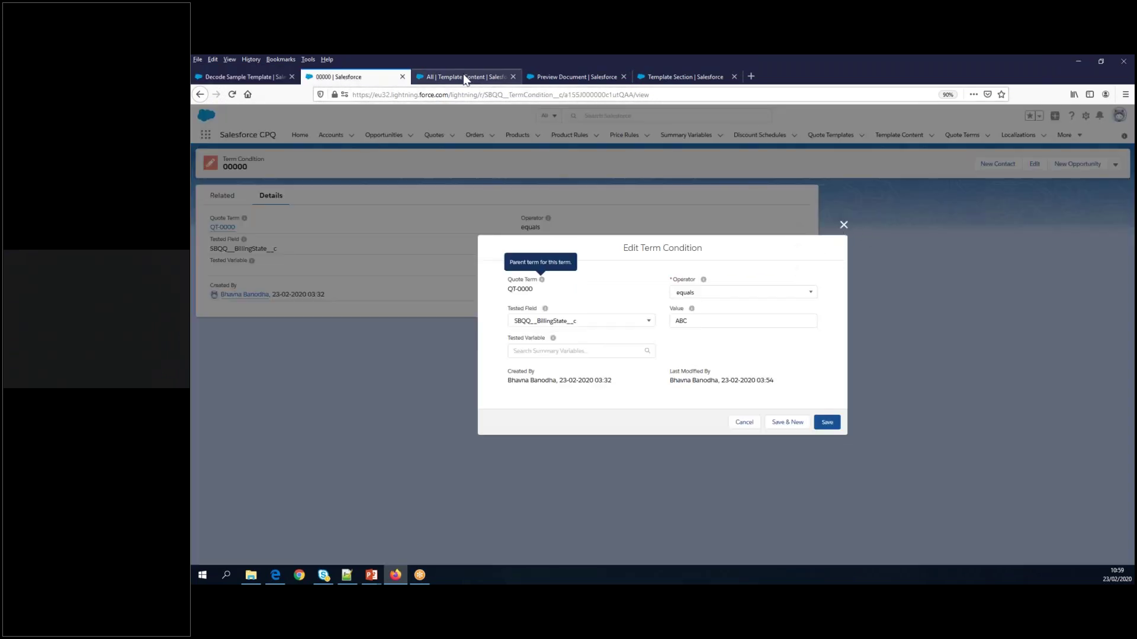
Close the quote document preview and cancel the Preview Document page to return to the quote record.
{"action": "left_click", "coordinate": [549, 76]}
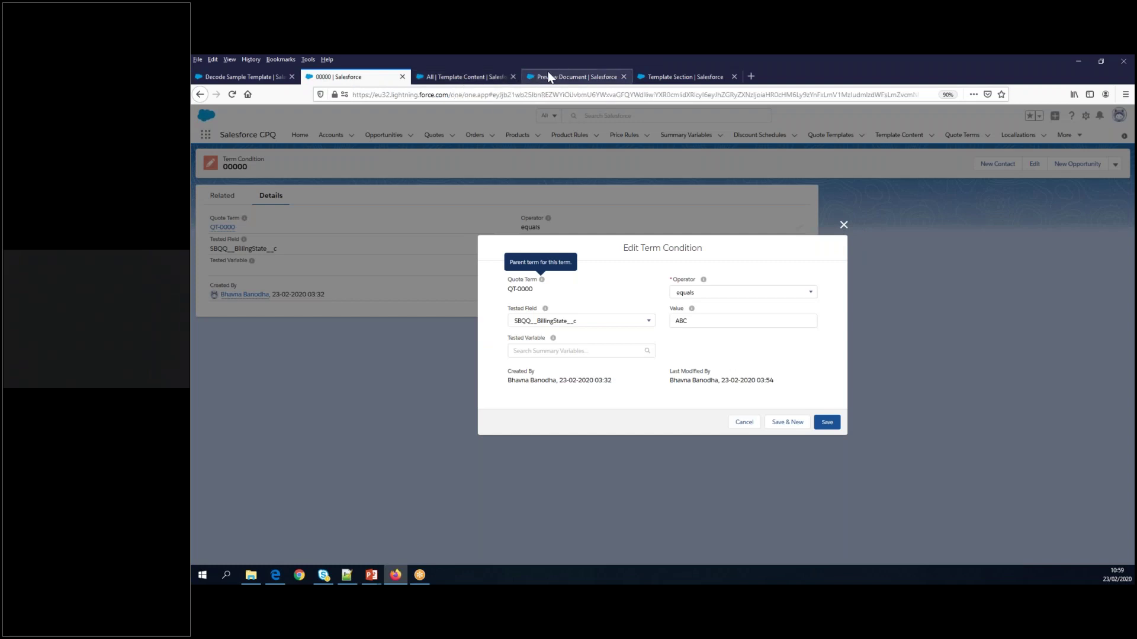
{"action": "left_click", "coordinate": [854, 229]}
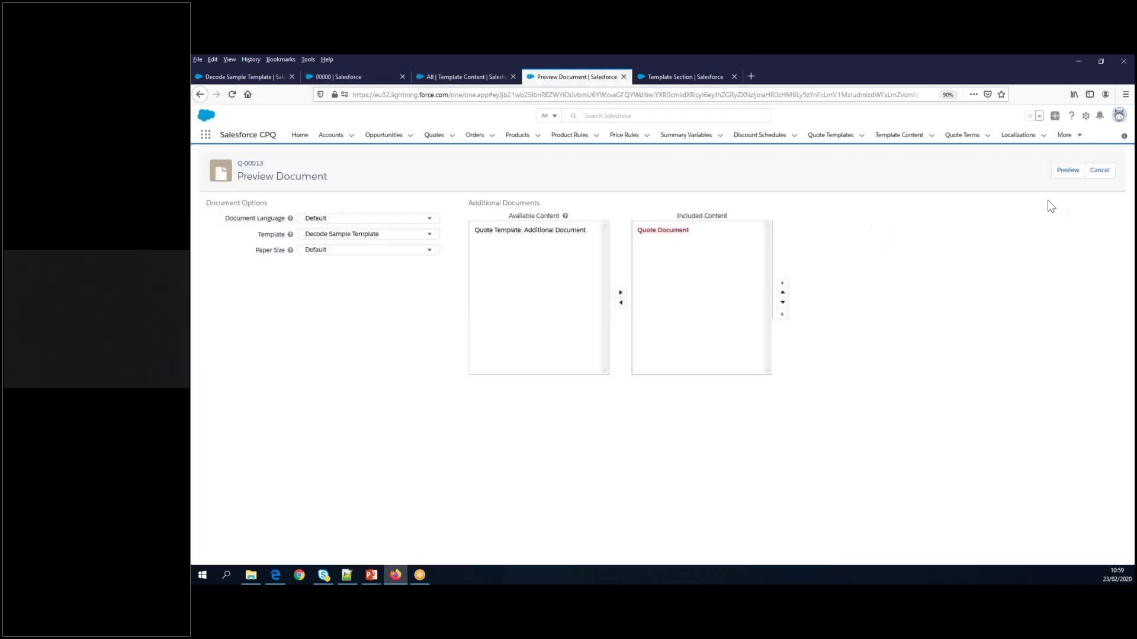
{"action": "left_click", "coordinate": [1103, 171]}
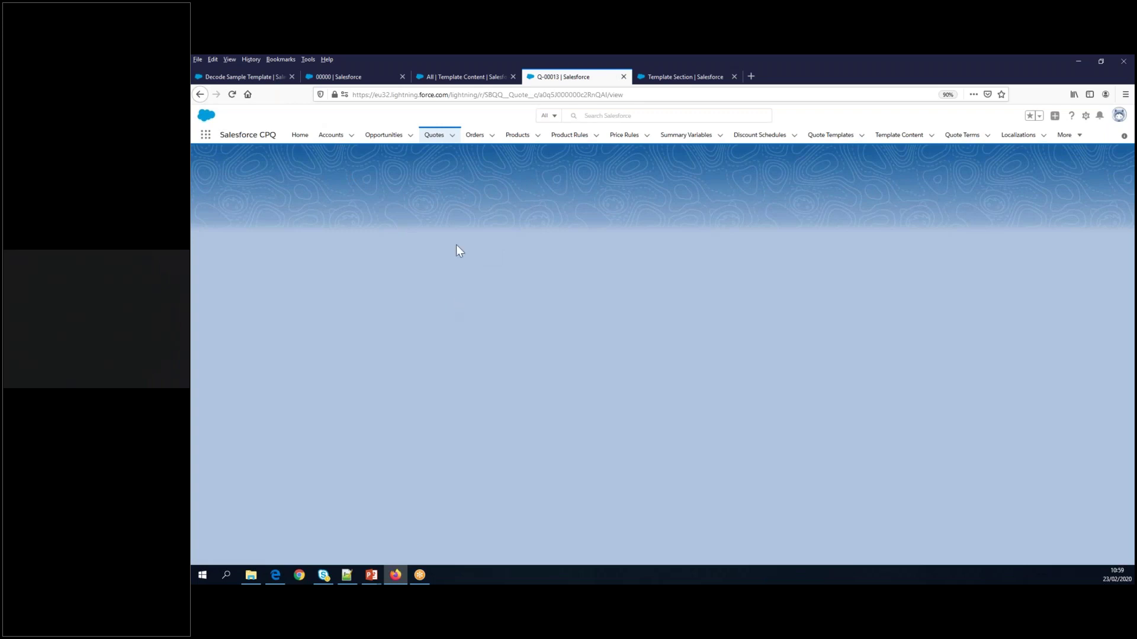
Compare the term condition's tested billing state with the quote's Bill To State, and close the condition form without changes.
{"action": "left_click", "coordinate": [345, 77]}
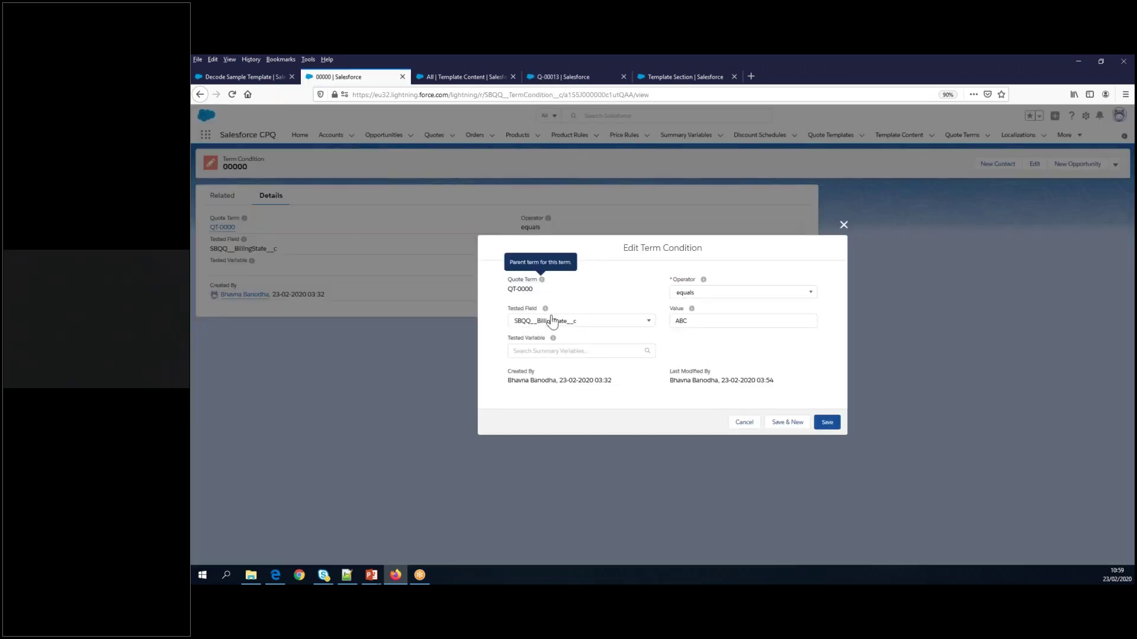
{"action": "left_click", "coordinate": [551, 78]}
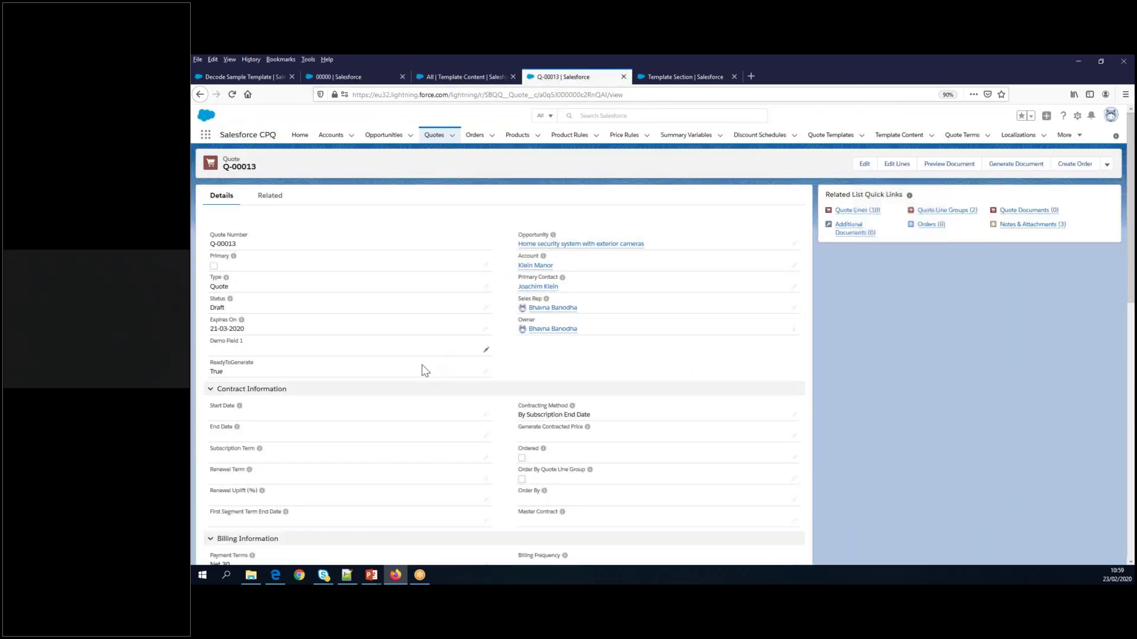
{"action": "scroll", "coordinate": [293, 431], "scroll_direction": "down", "scroll_amount": 5}
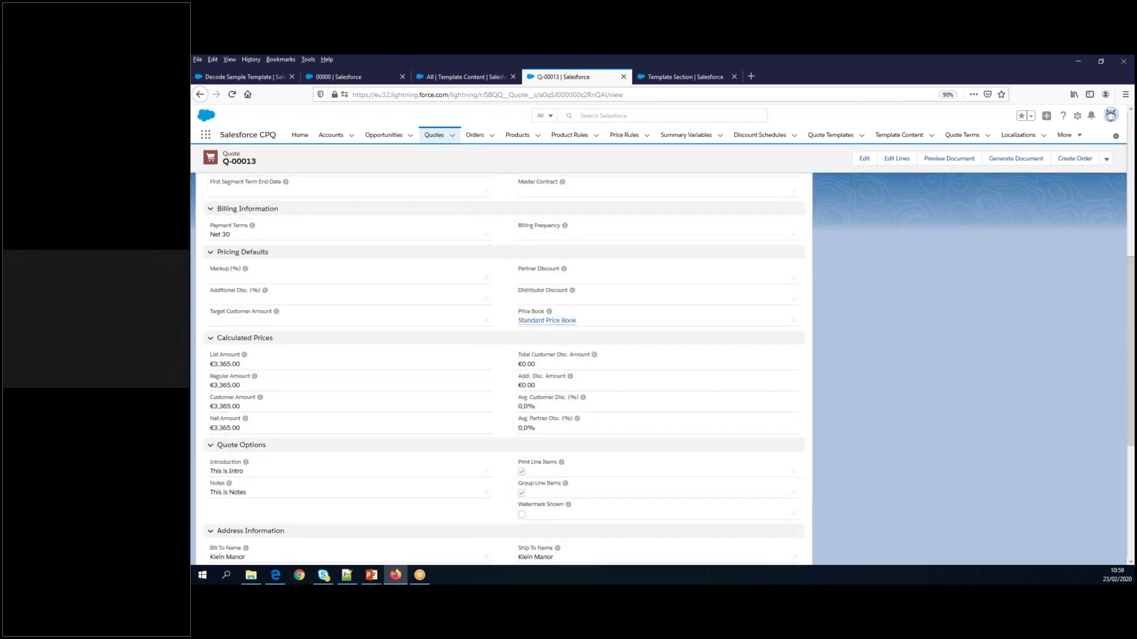
{"action": "scroll", "coordinate": [486, 437], "scroll_direction": "down", "scroll_amount": 2}
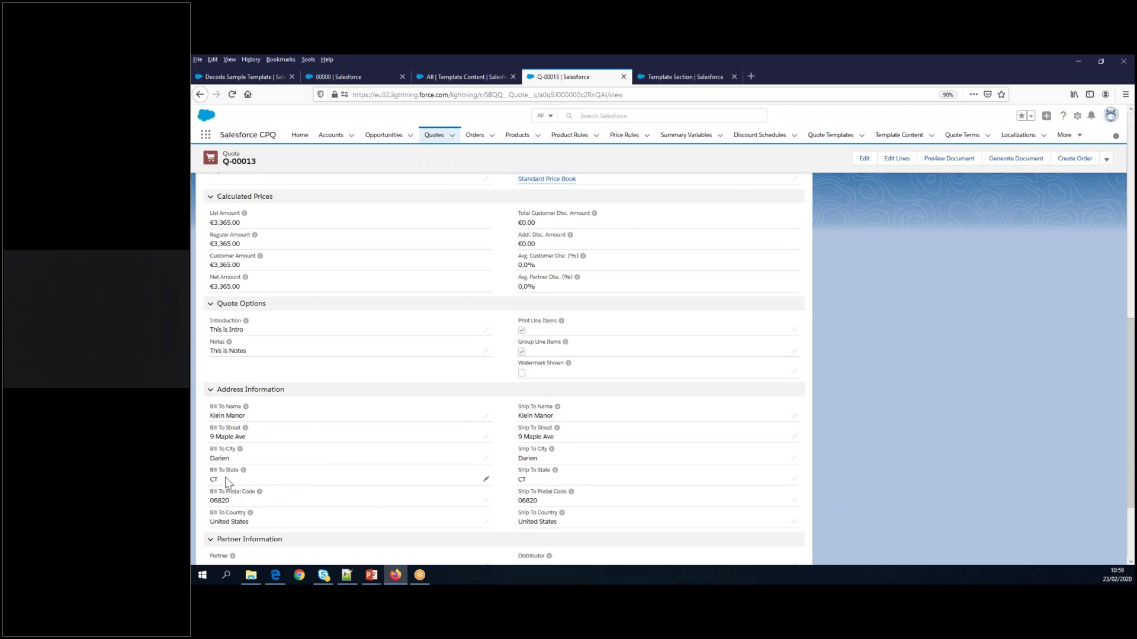
{"action": "left_click", "coordinate": [338, 76]}
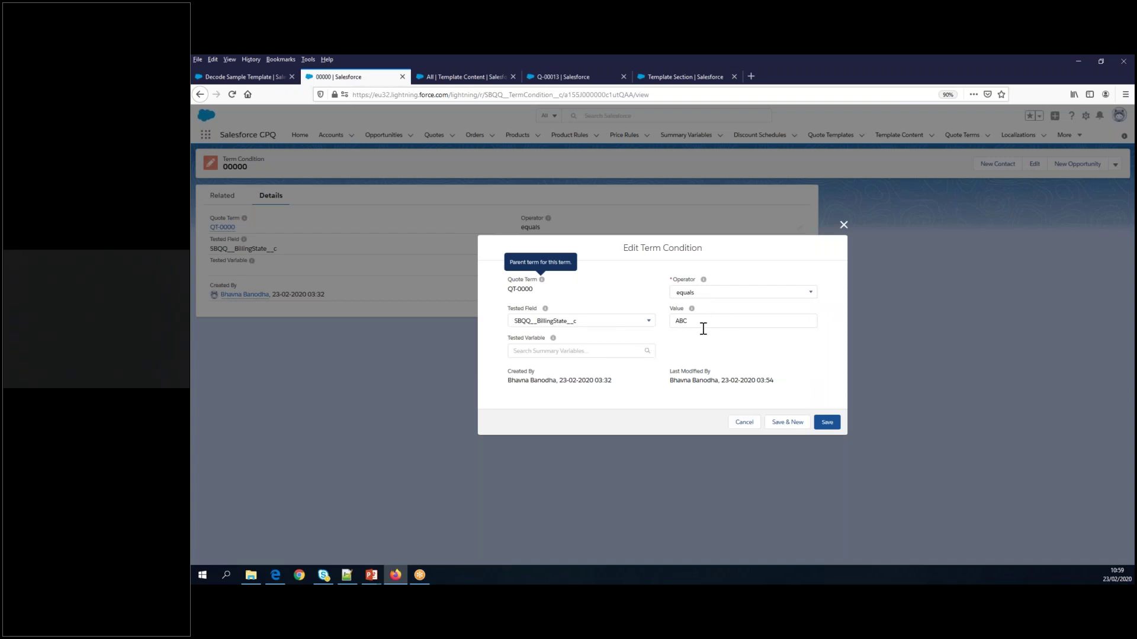
{"action": "left_click", "coordinate": [843, 226]}
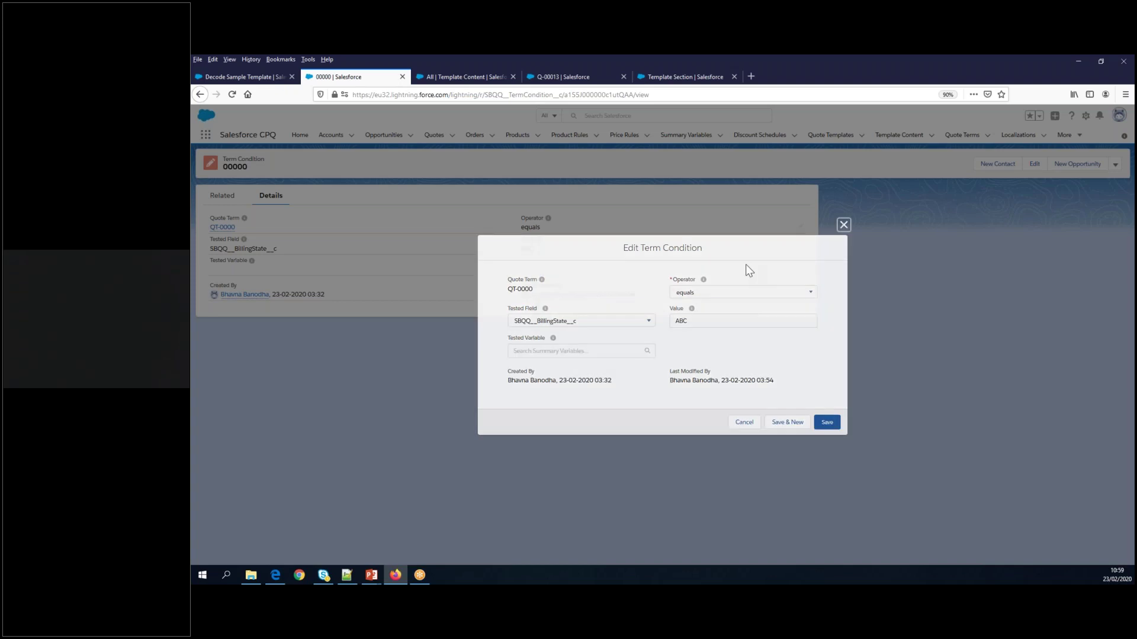
Set the Bill To State of quote Q-00013 to ABC and save the quote.
{"action": "left_click", "coordinate": [543, 76]}
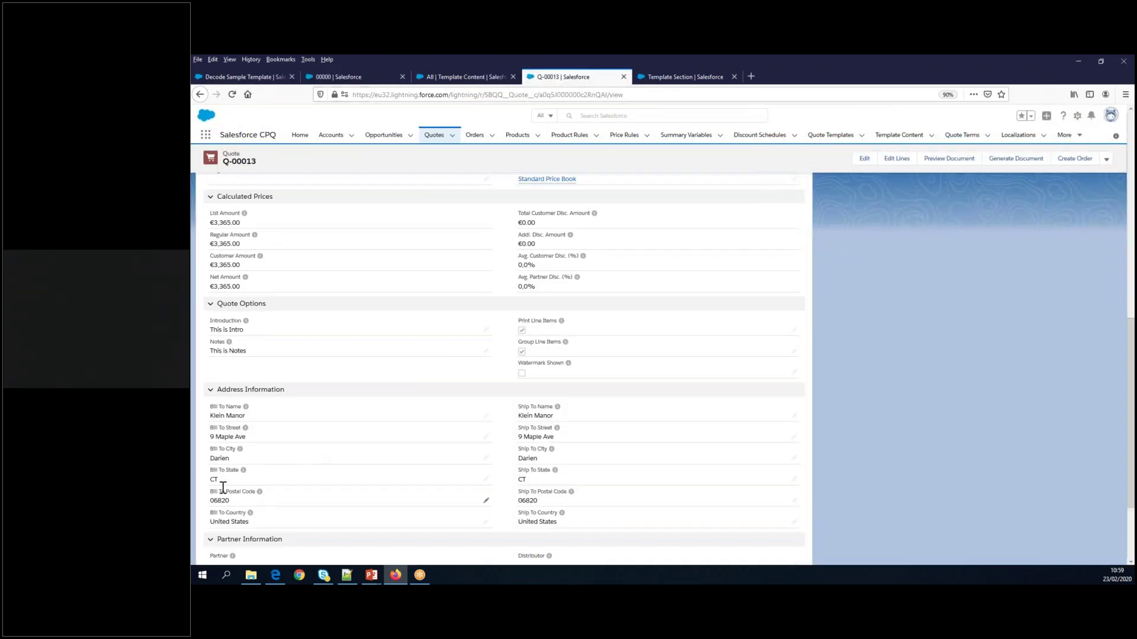
{"action": "left_click", "coordinate": [864, 158]}
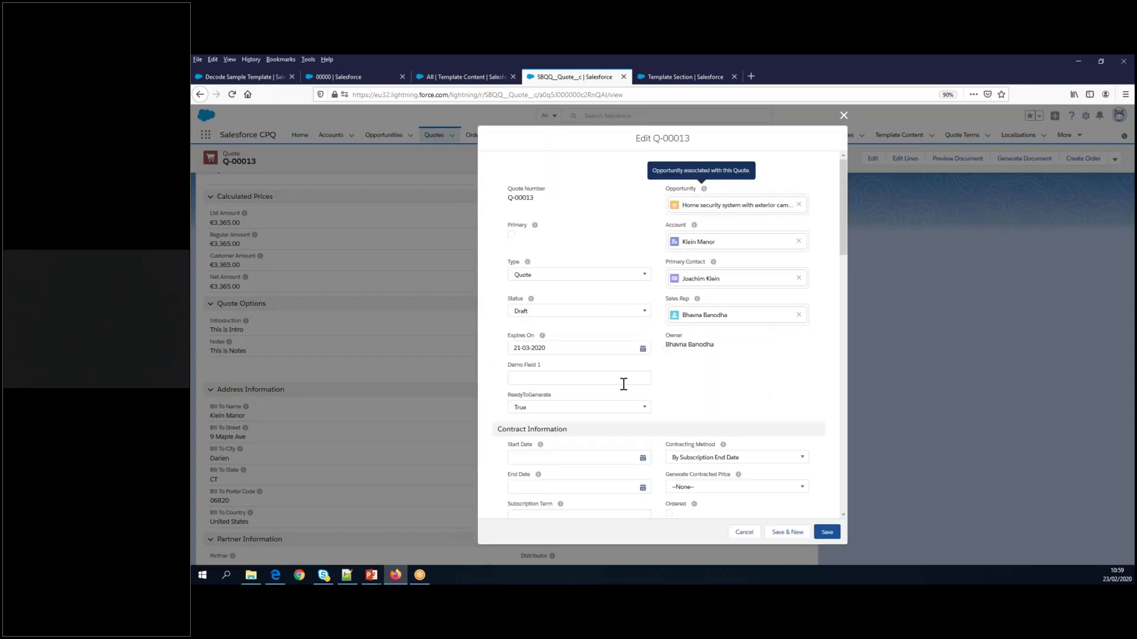
{"action": "scroll", "coordinate": [622, 386], "scroll_direction": "down", "scroll_amount": 5}
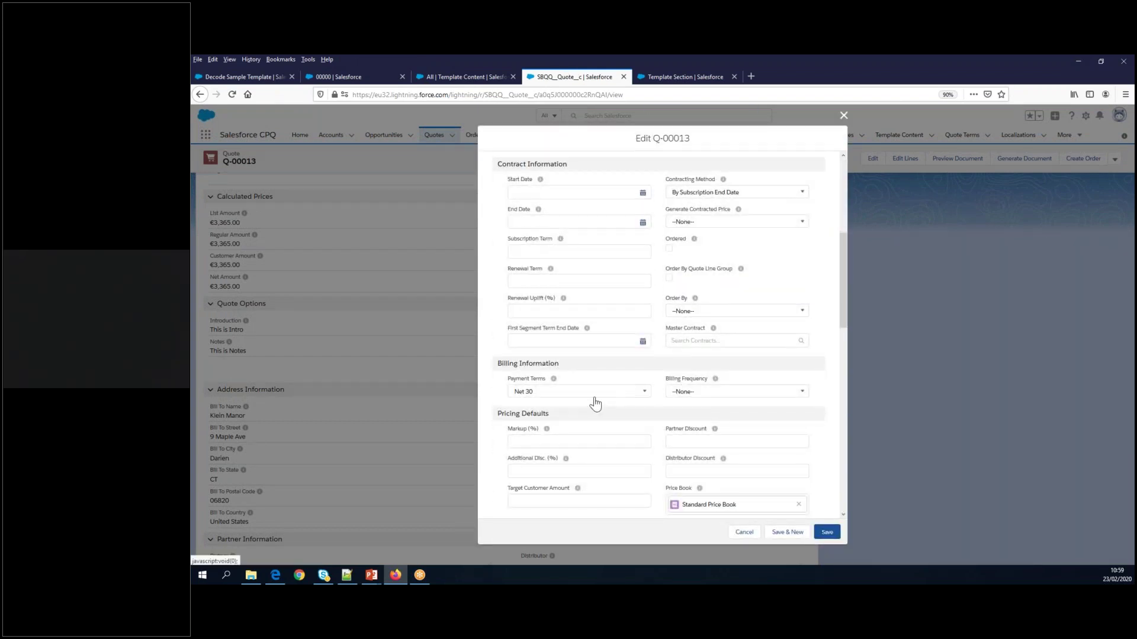
{"action": "scroll", "coordinate": [592, 403], "scroll_direction": "down", "scroll_amount": 5}
{"action": "scroll", "coordinate": [600, 401], "scroll_direction": "down", "scroll_amount": 4}
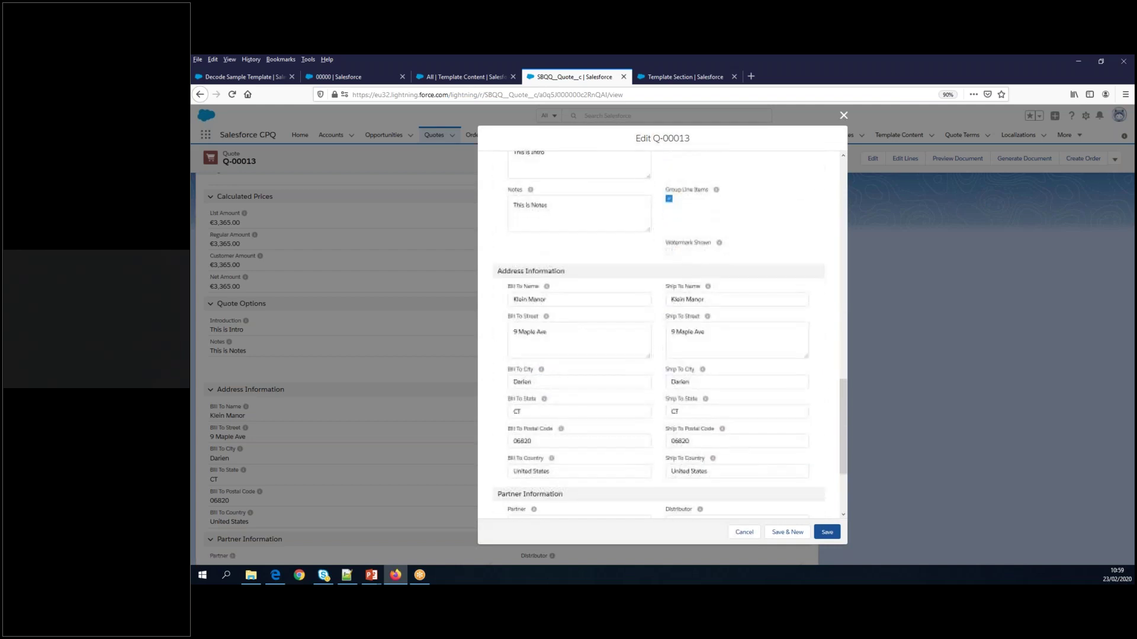
{"action": "left_click", "coordinate": [546, 412]}
{"action": "key", "text": "ctrl+a"}
{"action": "type", "text": "A"}
{"action": "scroll", "coordinate": [788, 522], "scroll_direction": "down", "scroll_amount": 2}
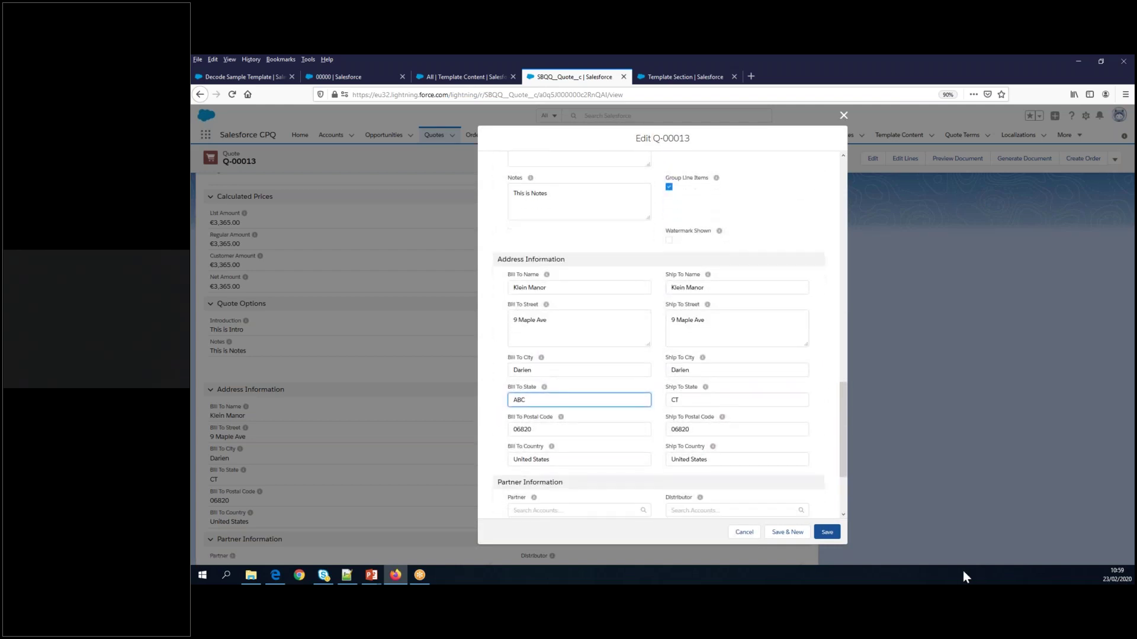
{"action": "left_click", "coordinate": [827, 533]}
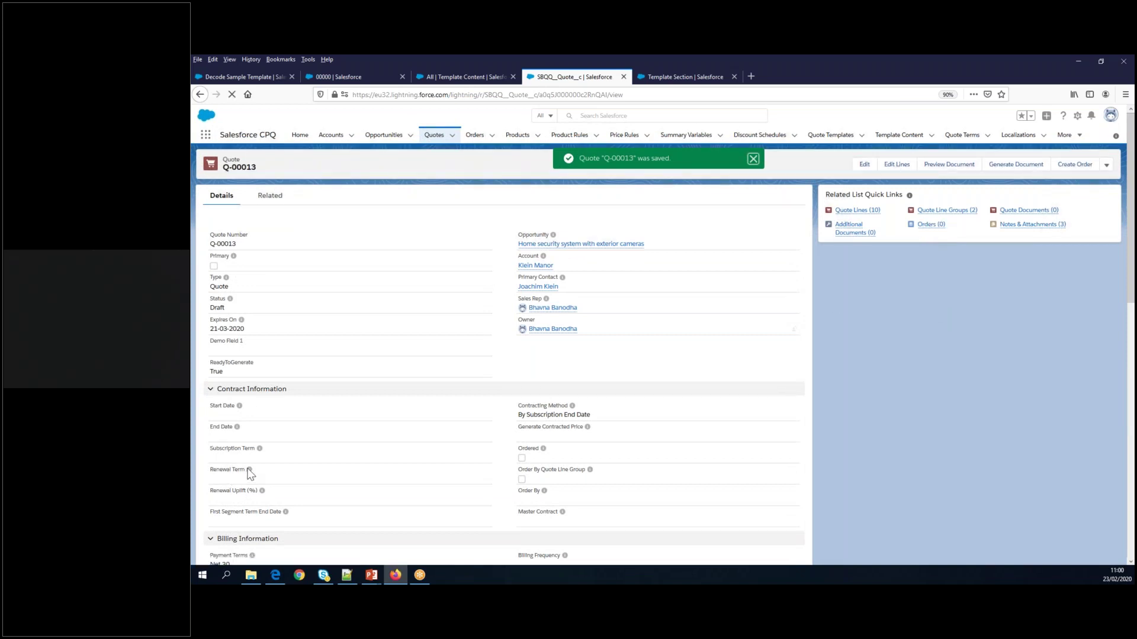
Preview the quote document with the Decode Sample Template and examine the quote terms printed below the line items.
{"action": "mouse_move", "coordinate": [255, 467]}
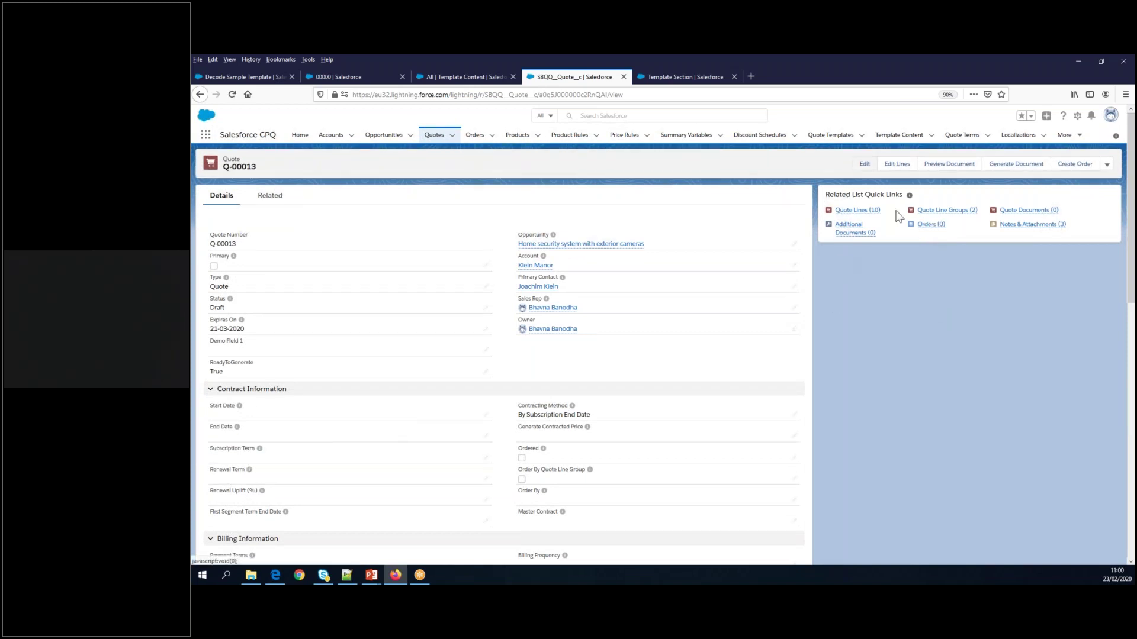
{"action": "left_click", "coordinate": [947, 165]}
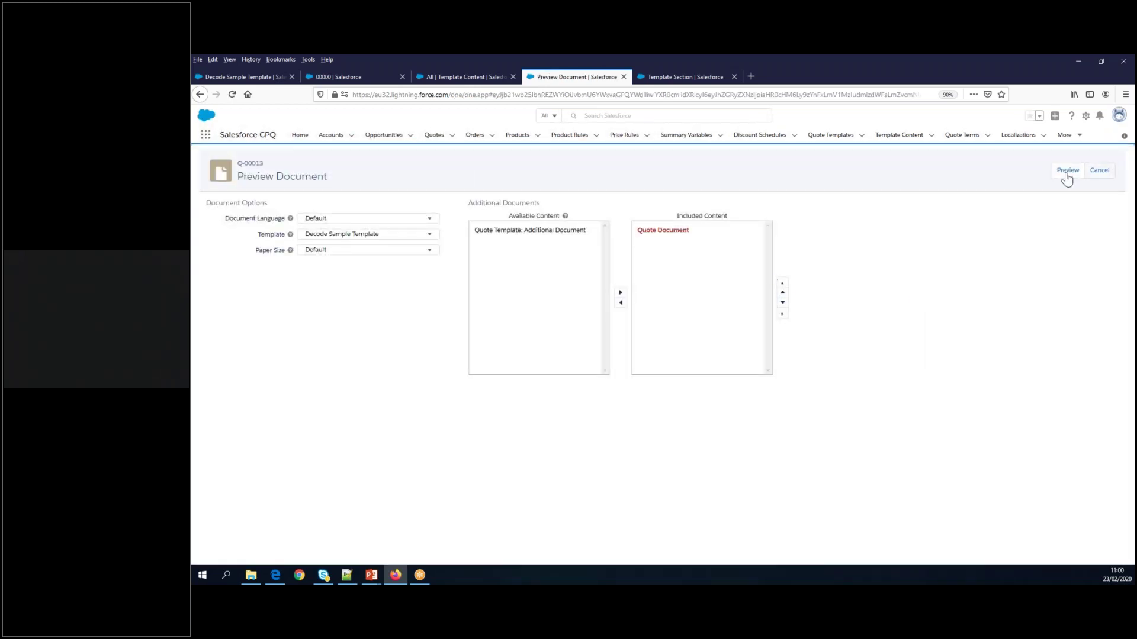
{"action": "left_click", "coordinate": [1067, 174]}
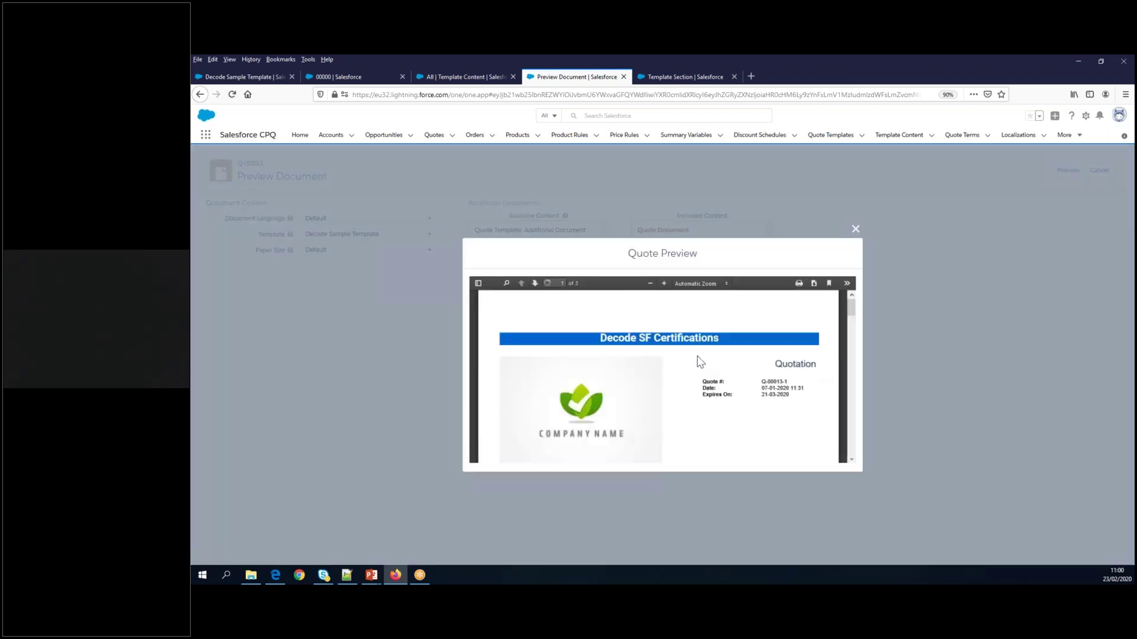
{"action": "scroll", "coordinate": [704, 357], "scroll_direction": "down", "scroll_amount": 10}
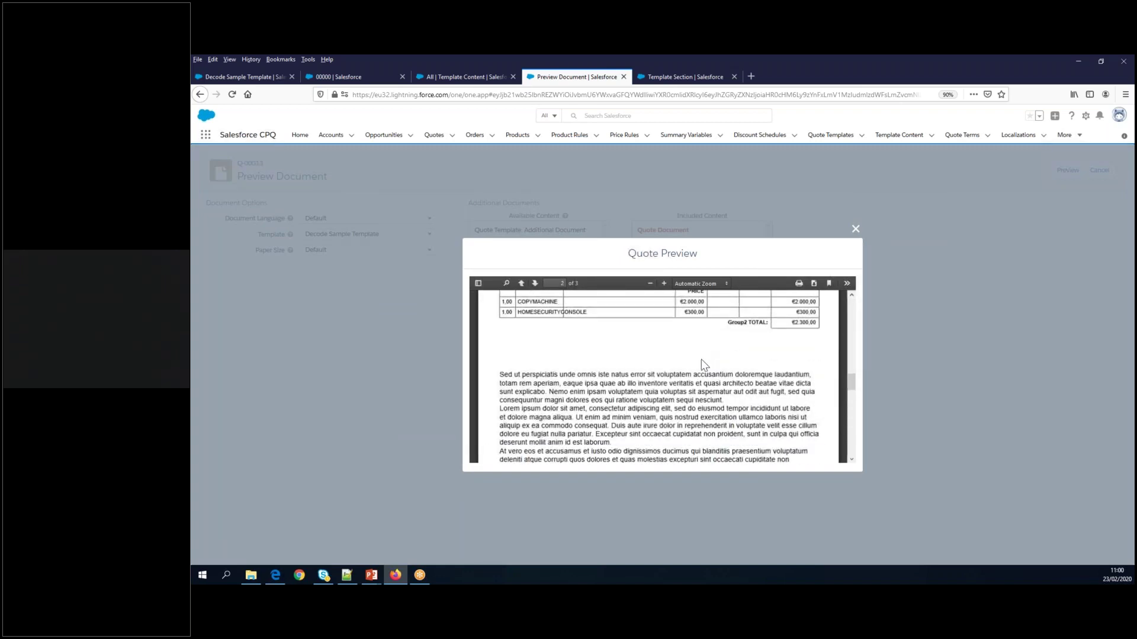
{"action": "scroll", "coordinate": [610, 393], "scroll_direction": "down", "scroll_amount": 3}
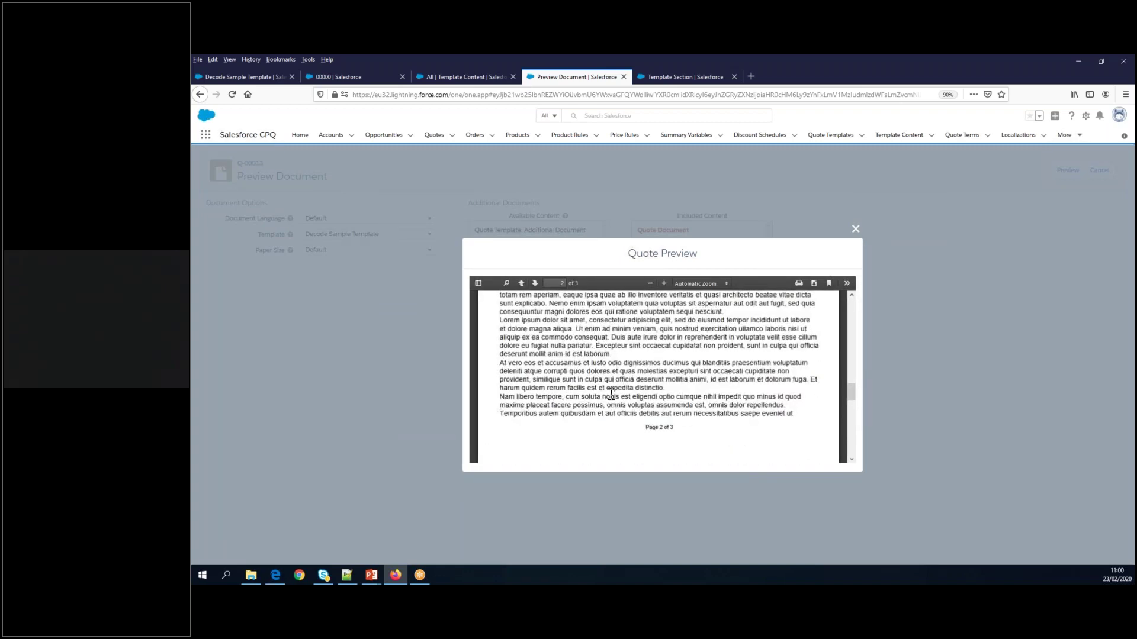
{"action": "scroll", "coordinate": [812, 449], "scroll_direction": "up", "scroll_amount": 2}
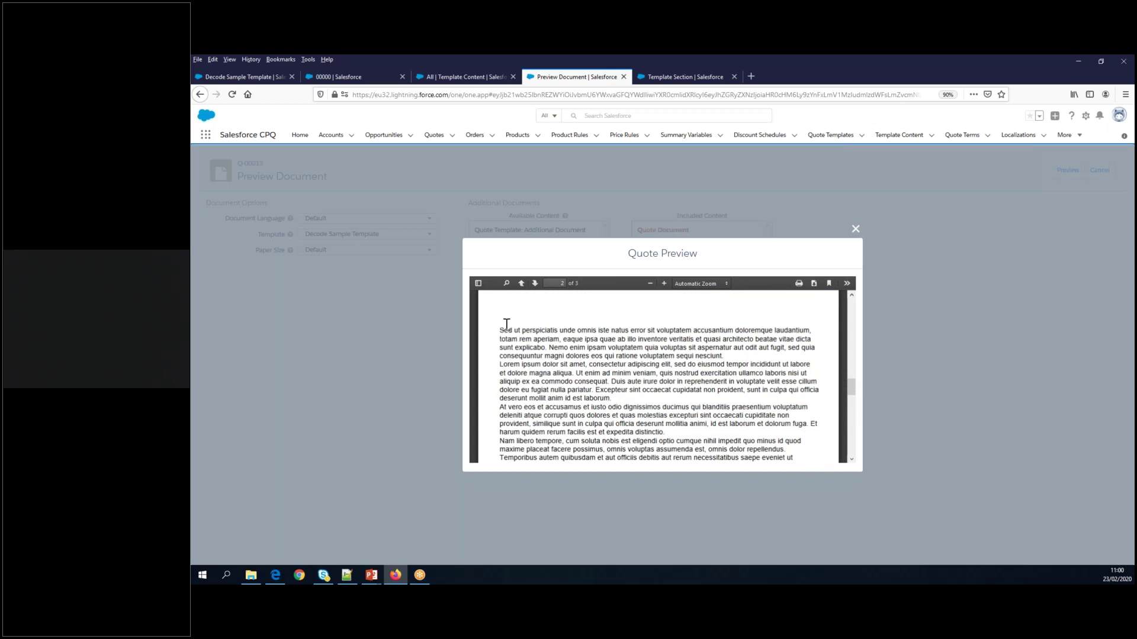
Open the term condition related to quote term QT-0002 from the quote terms list.
{"action": "left_click", "coordinate": [687, 77]}
{"action": "left_click", "coordinate": [471, 70]}
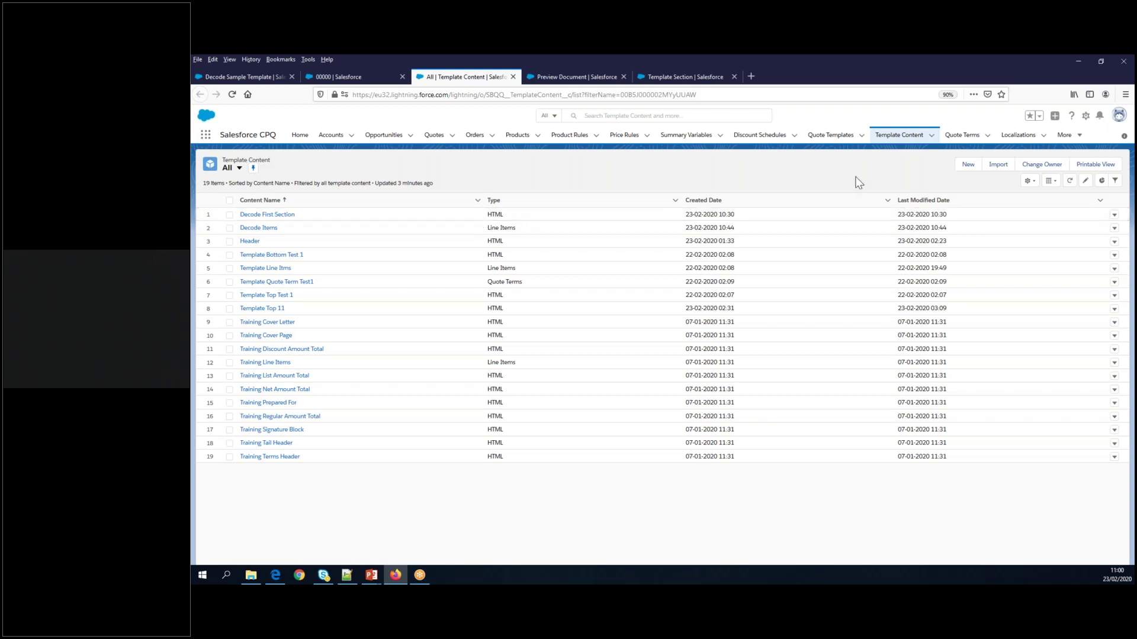
{"action": "left_click", "coordinate": [962, 138]}
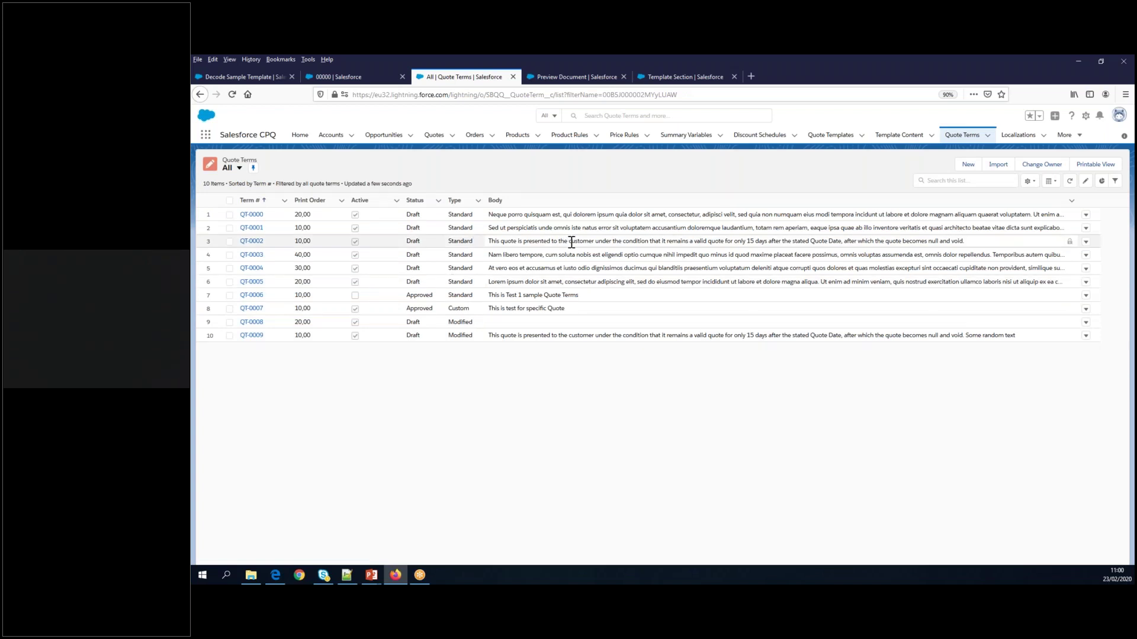
{"action": "left_click", "coordinate": [252, 243]}
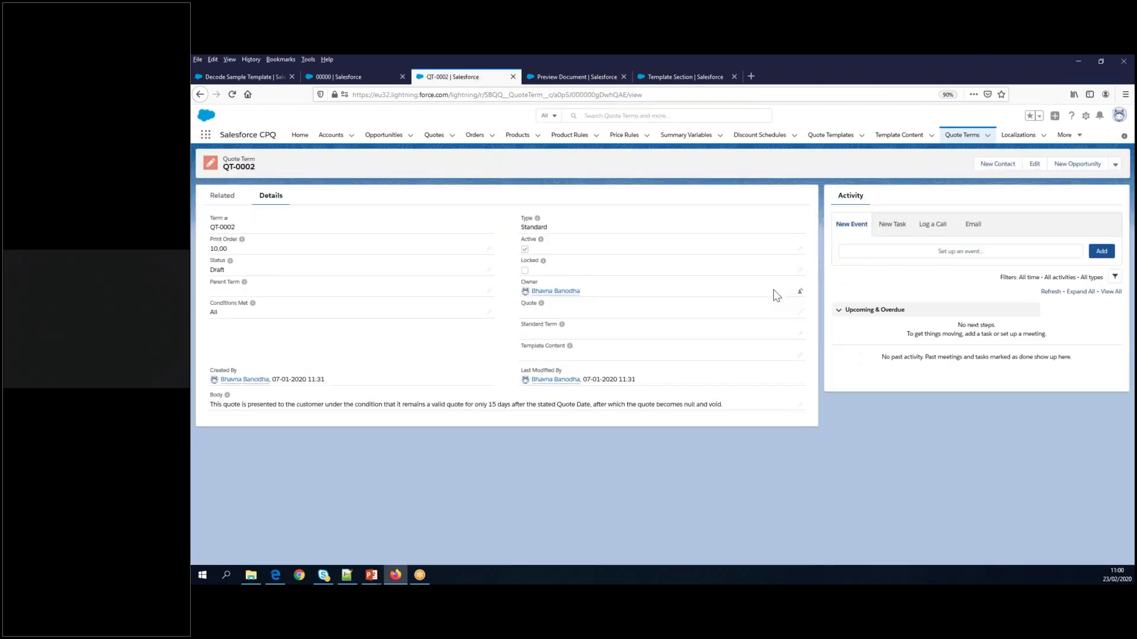
{"action": "left_click", "coordinate": [223, 195]}
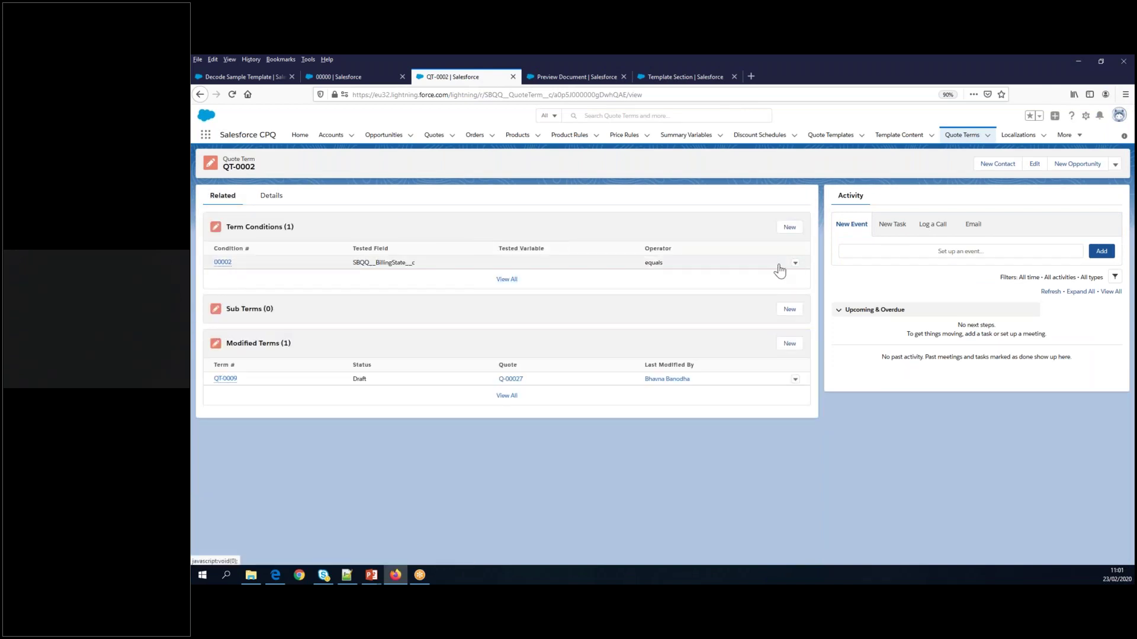
{"action": "left_click", "coordinate": [220, 264]}
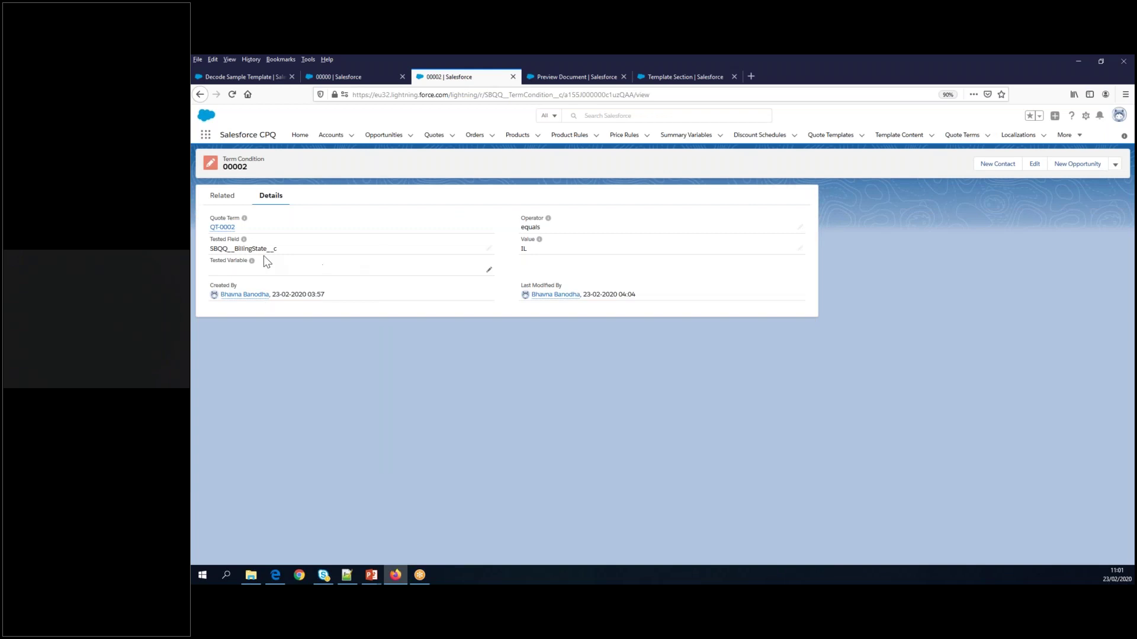
Compare the tested value of QT-0002's condition with that of QT-0000's condition, and close the QT-0002 condition page.
{"action": "left_click", "coordinate": [366, 81]}
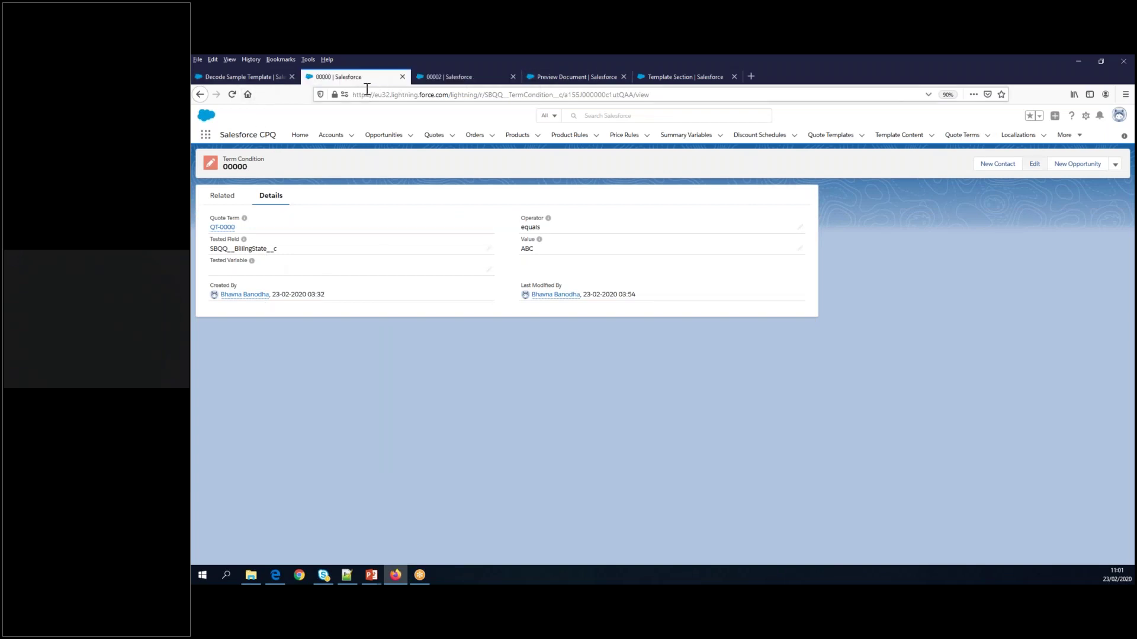
{"action": "left_click", "coordinate": [448, 81]}
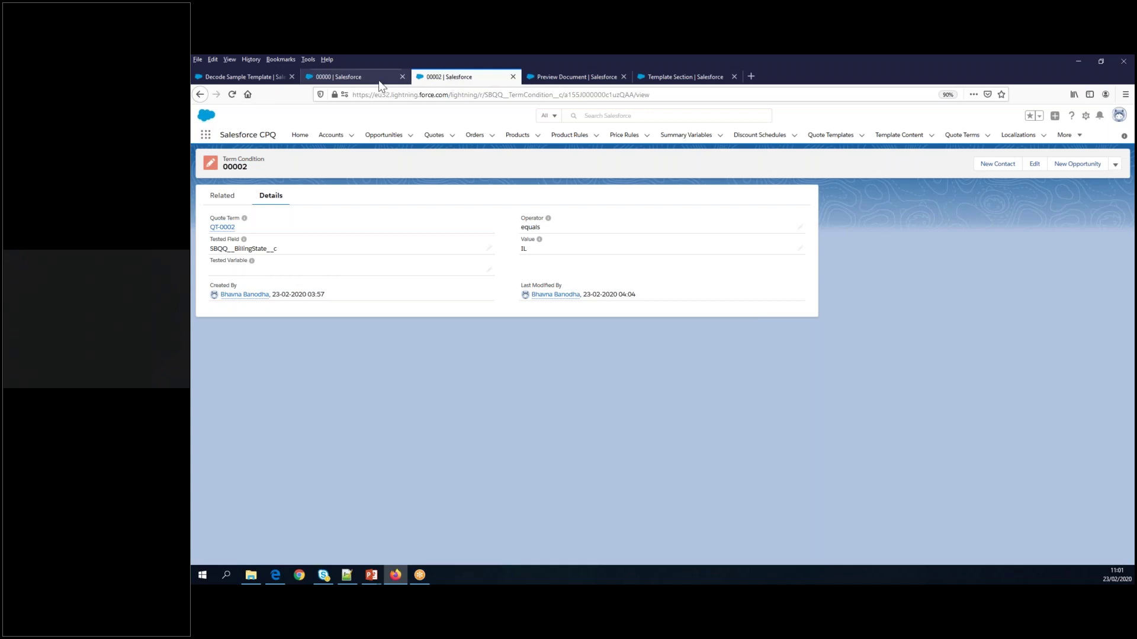
{"action": "left_click", "coordinate": [513, 77]}
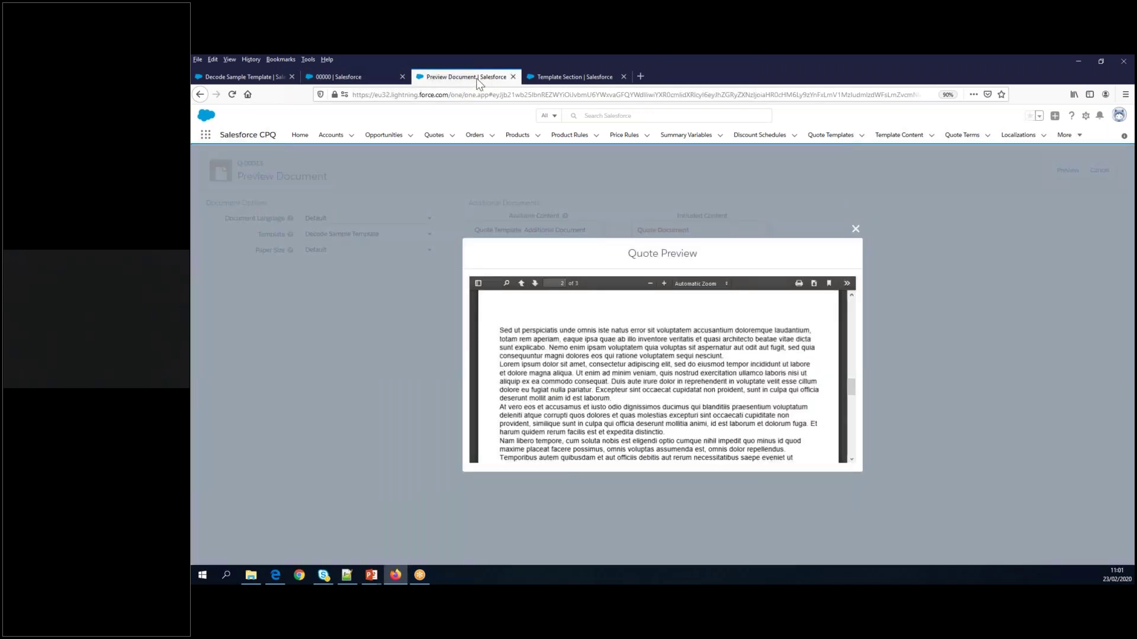
Close the quote preview, cancel the Preview Document page, and check the Bill To State in the quote's address information.
{"action": "left_click", "coordinate": [854, 229]}
{"action": "left_click", "coordinate": [1100, 170]}
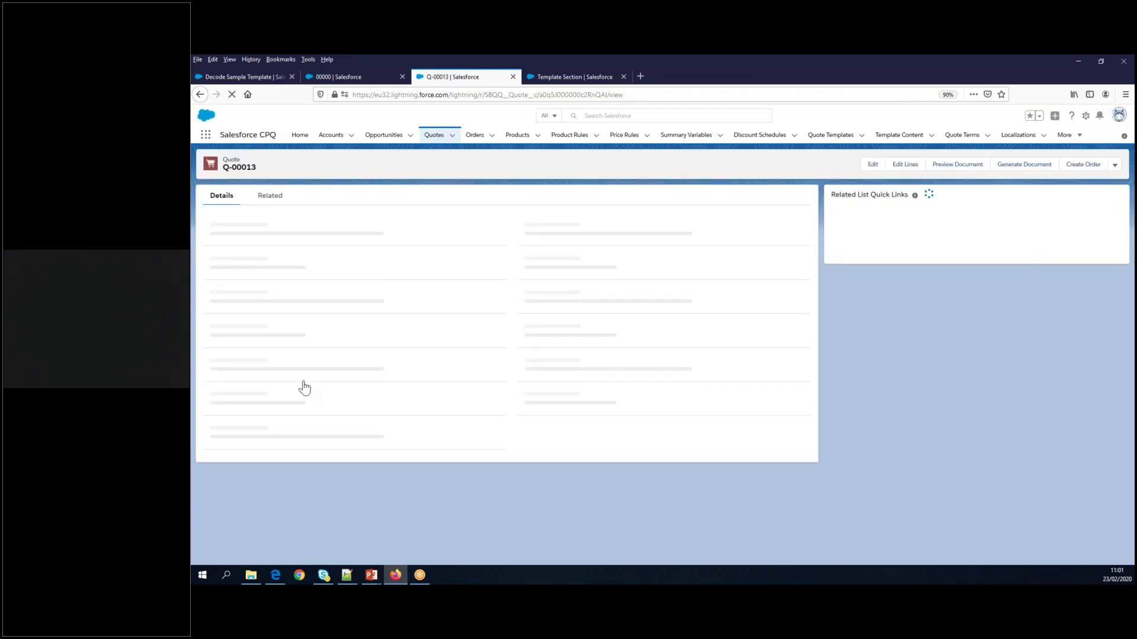
{"action": "scroll", "coordinate": [304, 382], "scroll_direction": "down", "scroll_amount": 10}
{"action": "scroll", "coordinate": [305, 386], "scroll_direction": "down", "scroll_amount": 3}
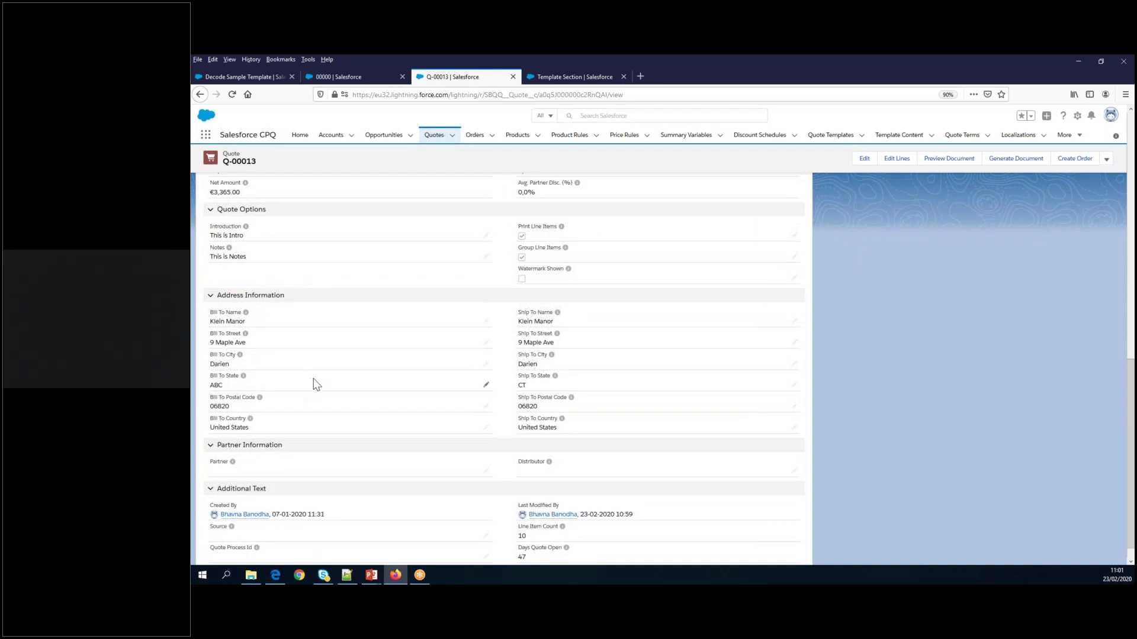
Change the Bill To State of quote Q-00013 to IL and save the quote.
{"action": "left_click", "coordinate": [864, 158]}
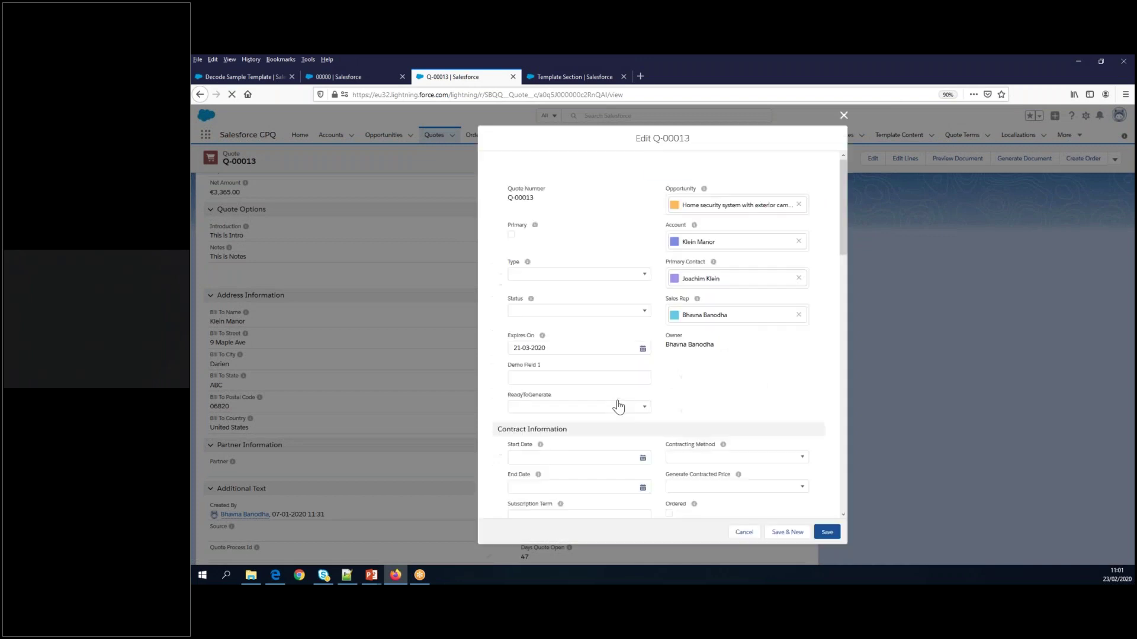
{"action": "scroll", "coordinate": [616, 397], "scroll_direction": "down", "scroll_amount": 10}
{"action": "left_click", "coordinate": [544, 283]}
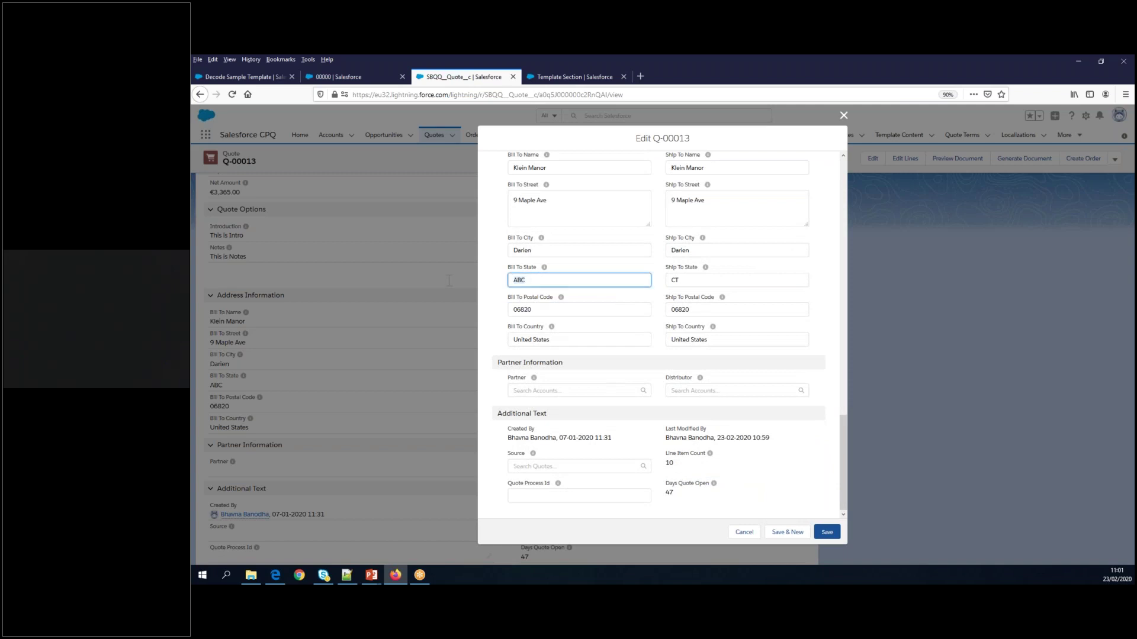
{"action": "key", "text": "ctrl+a"}
{"action": "type", "text": "IL"}
{"action": "left_click", "coordinate": [829, 533]}
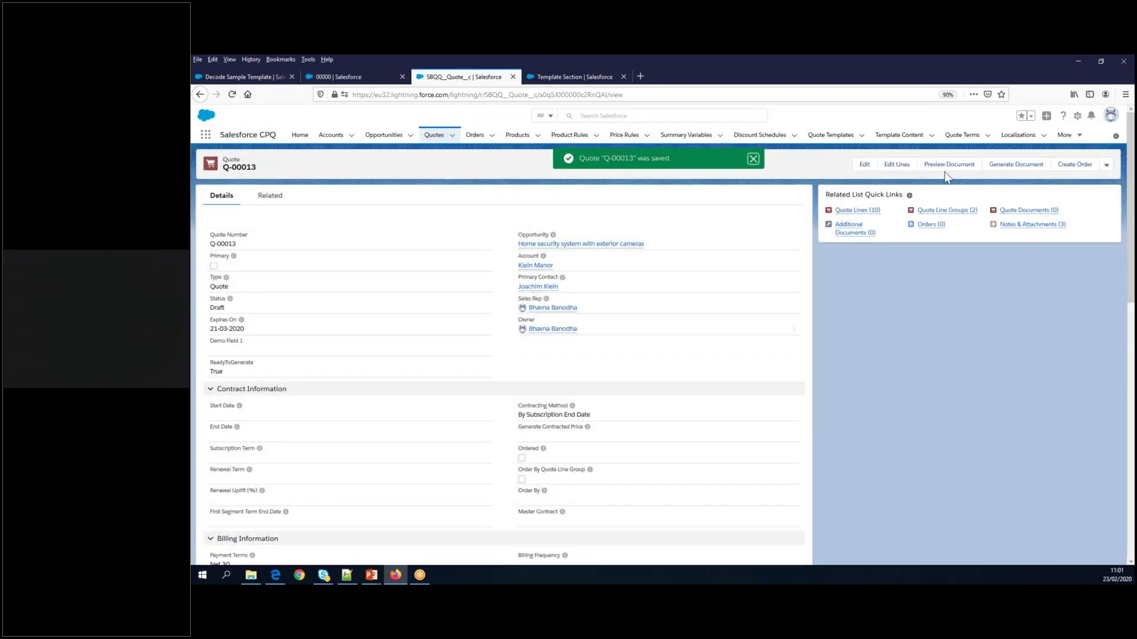
Preview the quote document again and examine which quote term prints below the Group2 line items.
{"action": "left_click", "coordinate": [948, 166]}
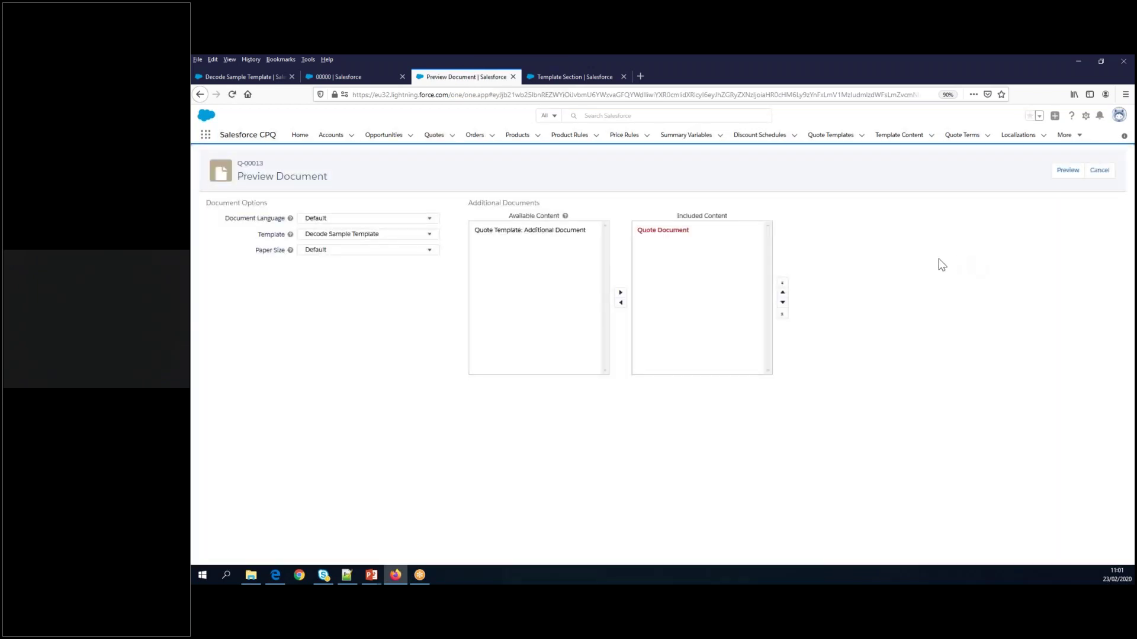
{"action": "left_click", "coordinate": [1069, 170]}
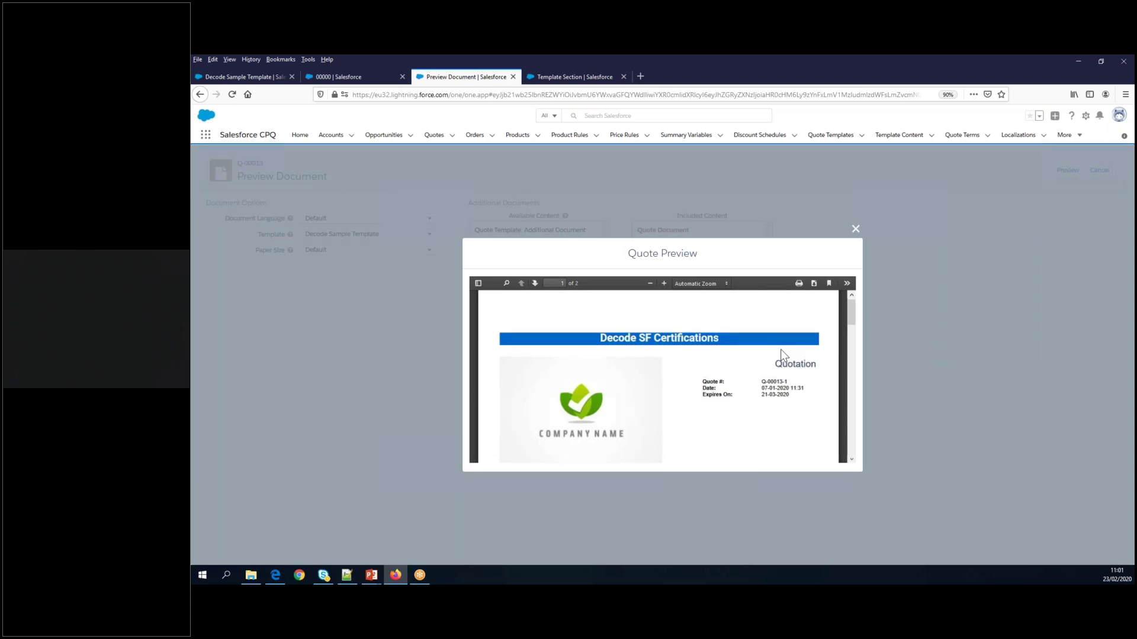
{"action": "scroll", "coordinate": [780, 350], "scroll_direction": "down", "scroll_amount": 5}
{"action": "scroll", "coordinate": [780, 350], "scroll_direction": "down", "scroll_amount": 7}
{"action": "scroll", "coordinate": [781, 350], "scroll_direction": "up", "scroll_amount": 7}
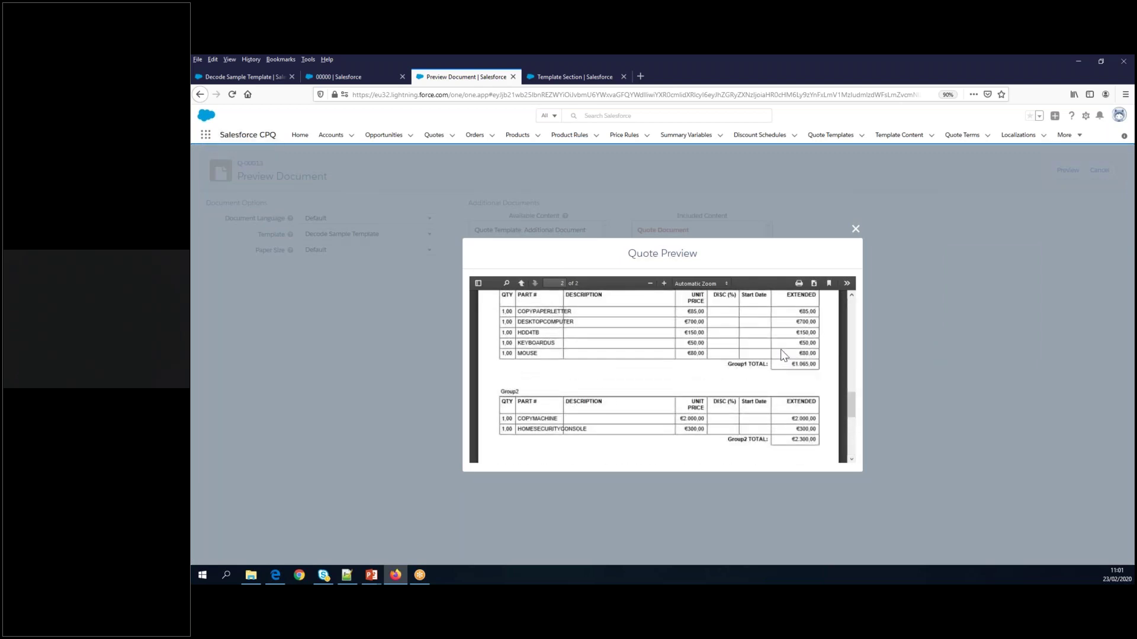
{"action": "scroll", "coordinate": [776, 367], "scroll_direction": "down", "scroll_amount": 3}
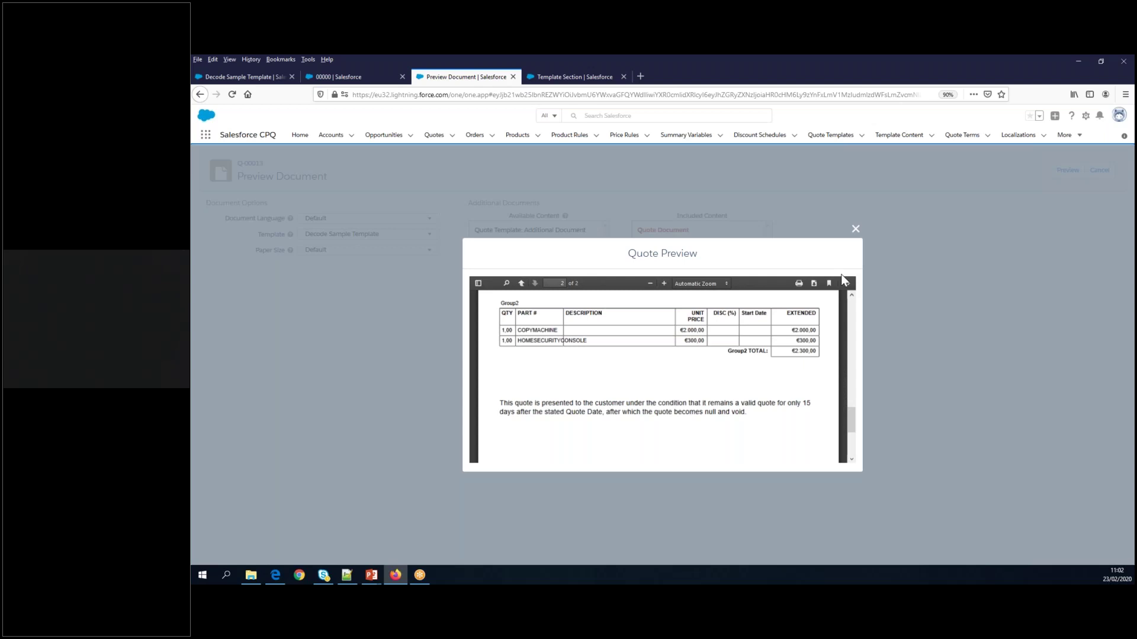
Open term condition 00000 of quote term QT-0000 for editing and list the available Tested Field options.
{"action": "left_click", "coordinate": [563, 78]}
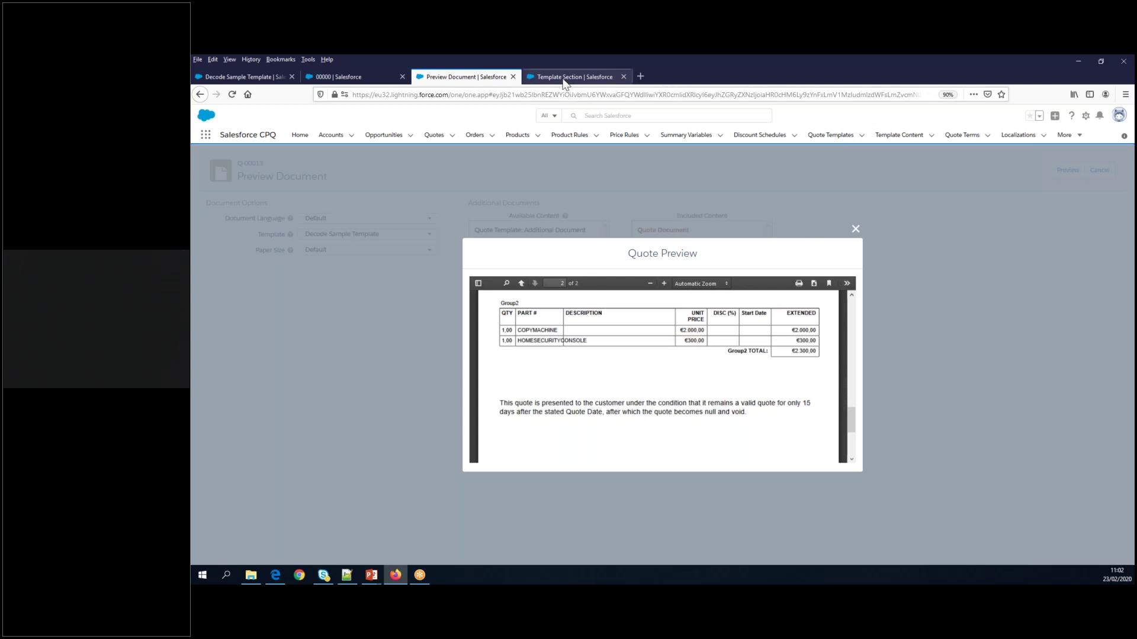
{"action": "left_click", "coordinate": [354, 78]}
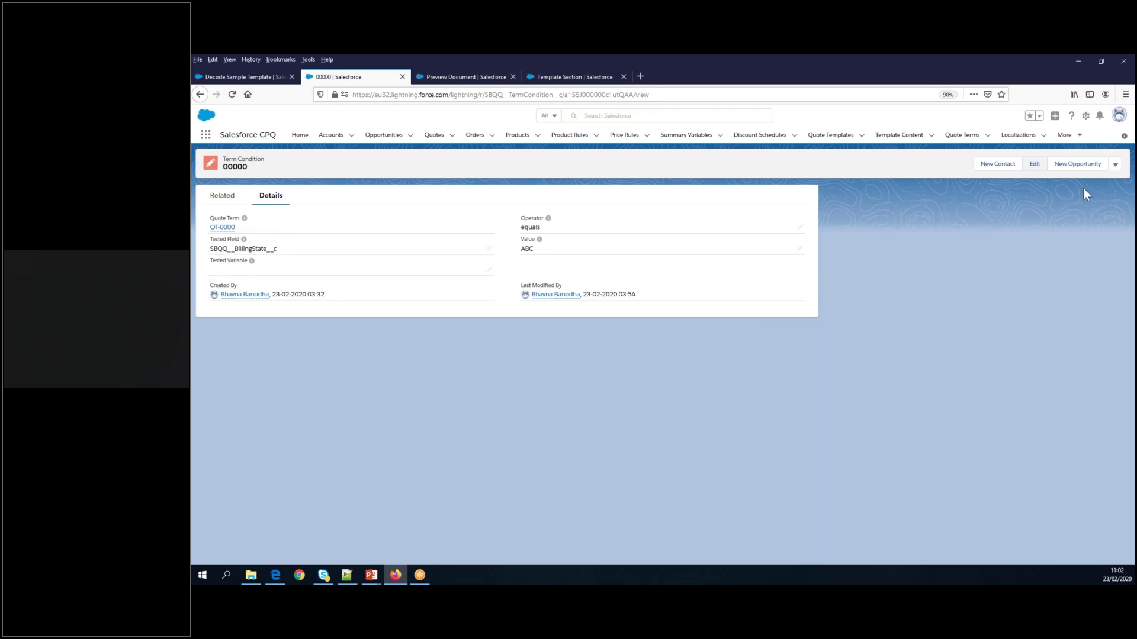
{"action": "left_click", "coordinate": [1032, 165]}
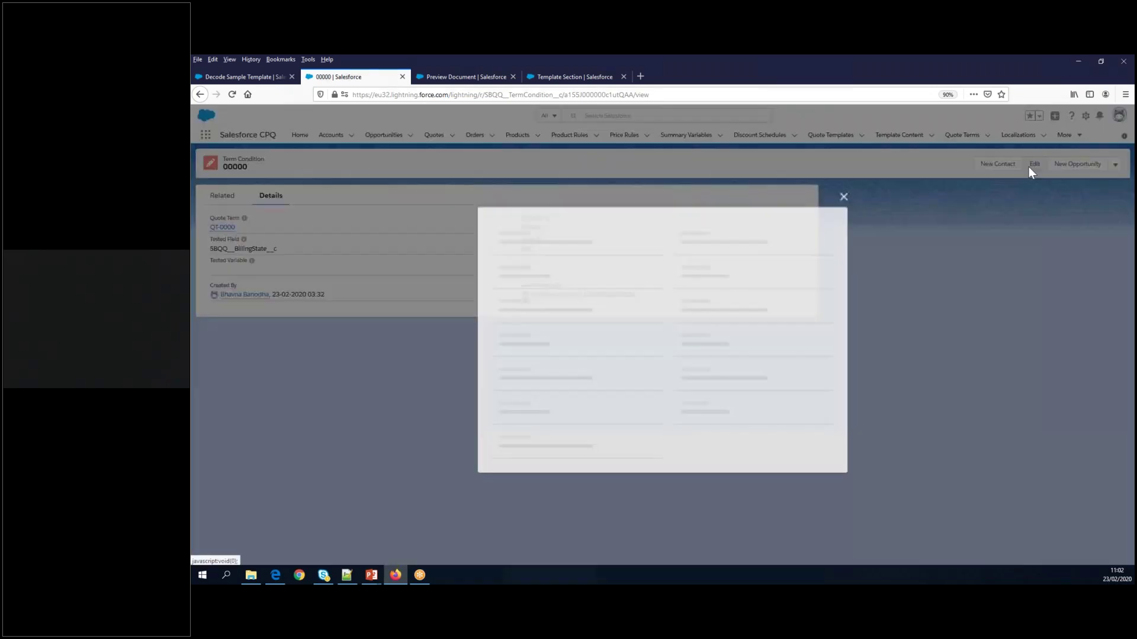
{"action": "left_click", "coordinate": [641, 325]}
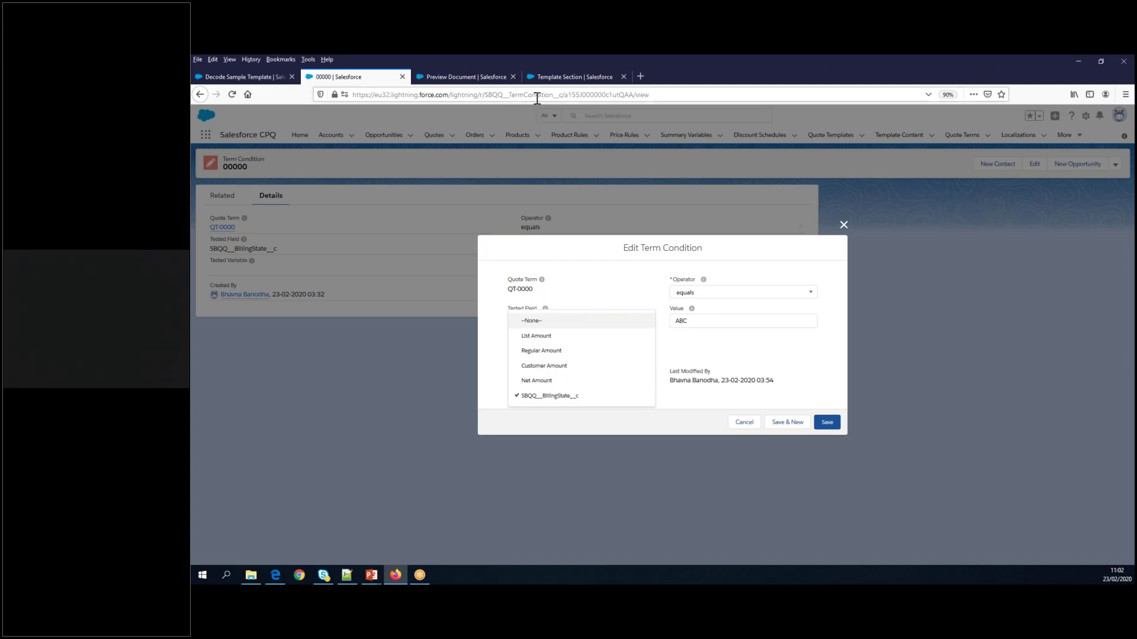
Search the Setup Object Manager list for "termCon".
{"action": "left_click", "coordinate": [458, 77]}
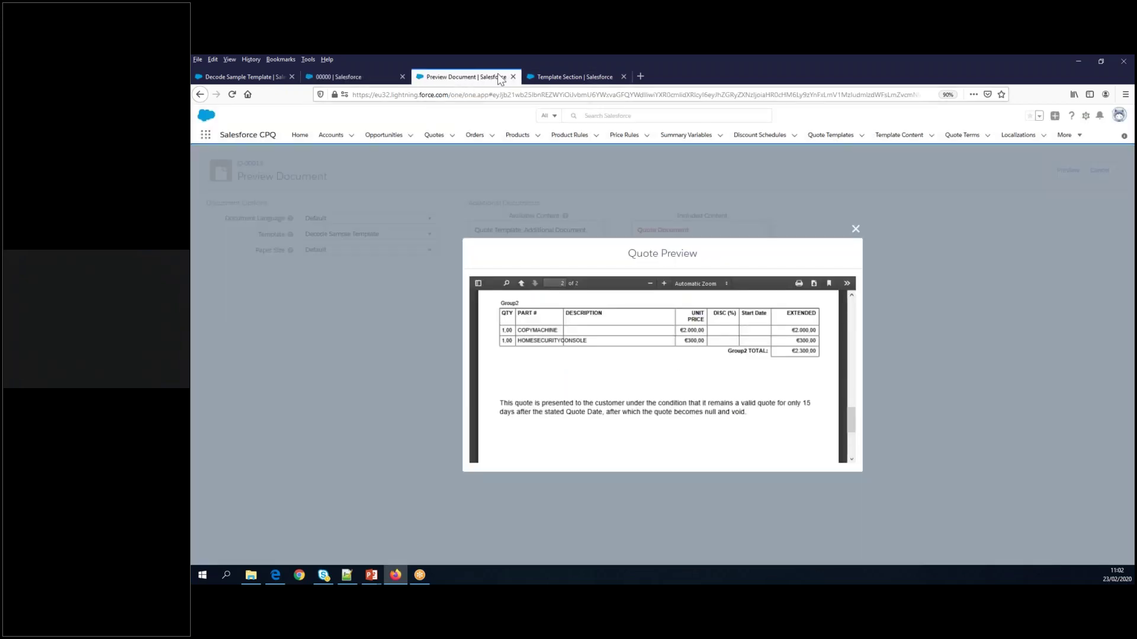
{"action": "left_click", "coordinate": [550, 77]}
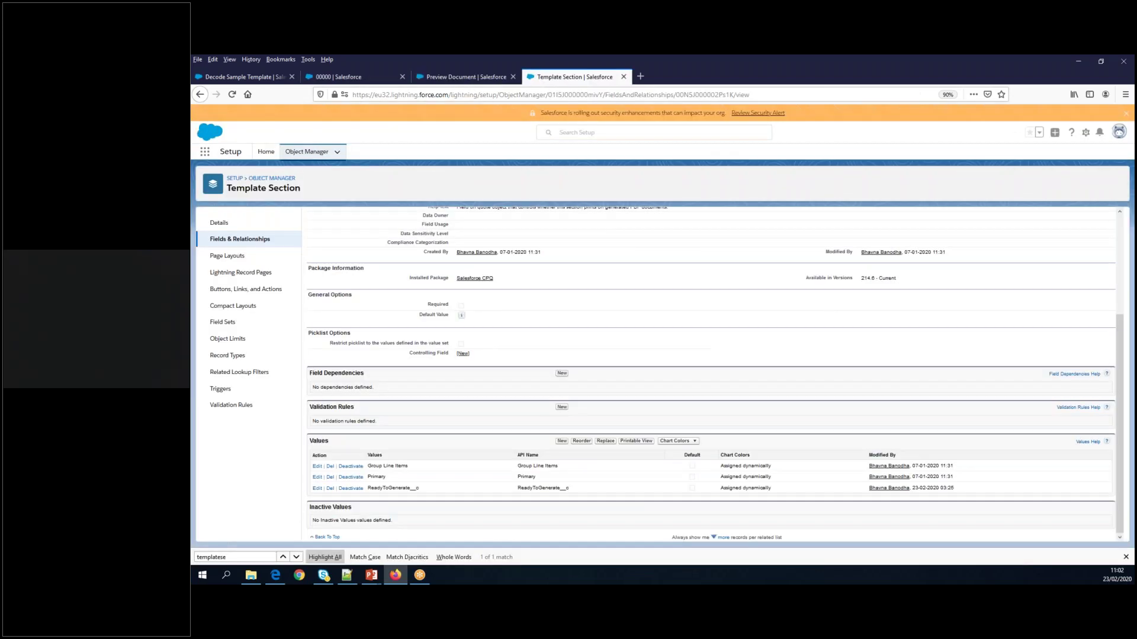
{"action": "left_click", "coordinate": [316, 155]}
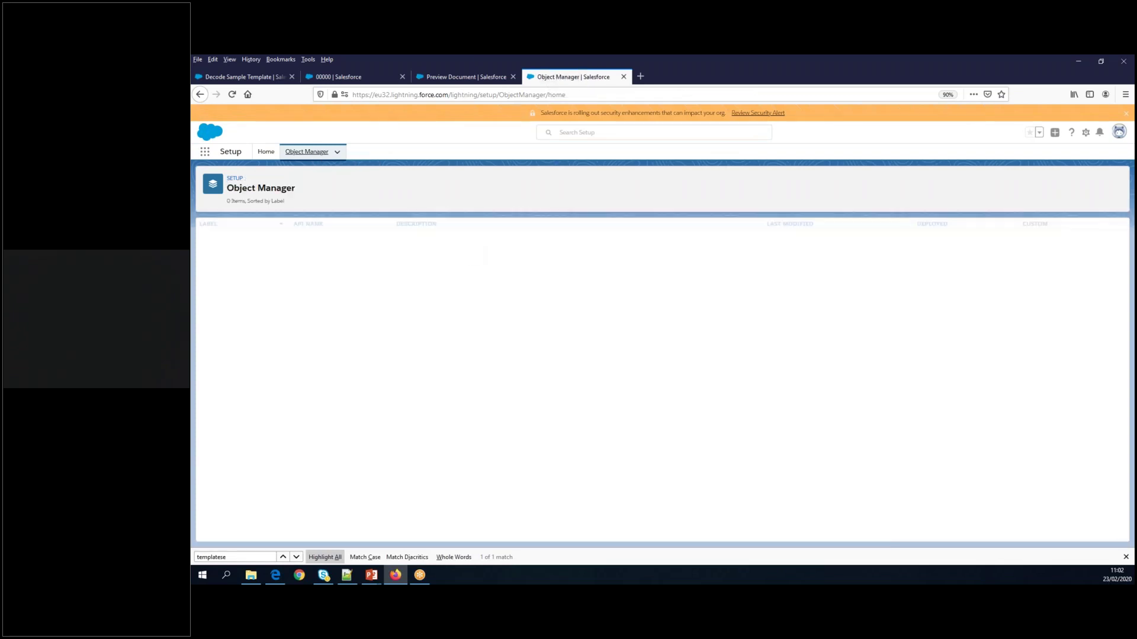
{"action": "key", "text": "ctrl+f"}
{"action": "type", "text": "te"}
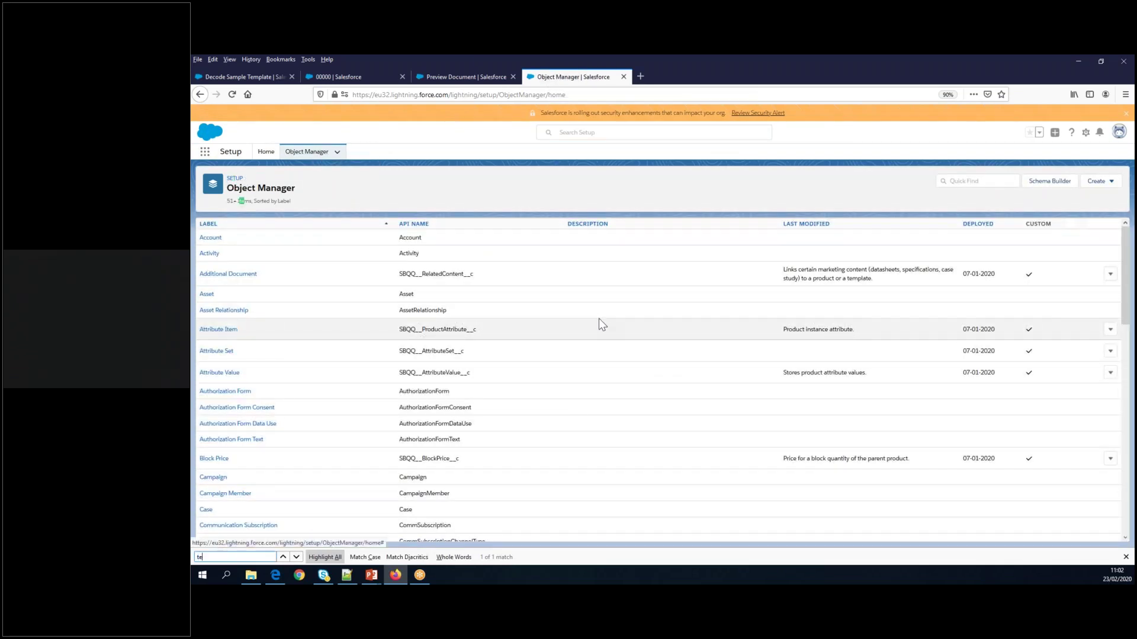
{"action": "type", "text": "rmCon"}
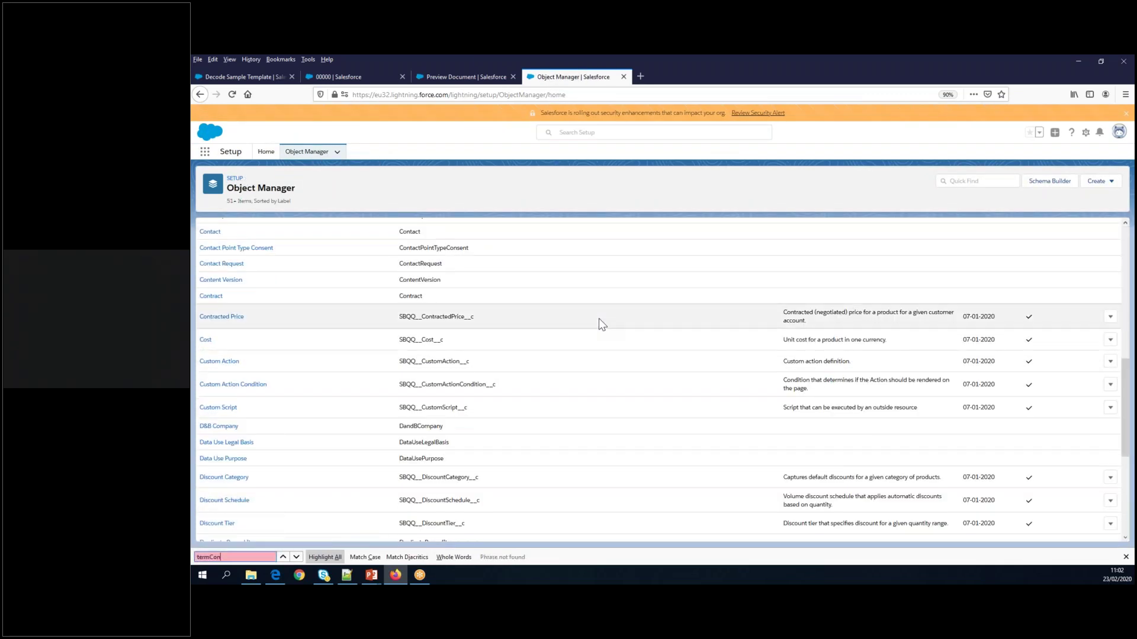
Copy the object name SBQQ__TermCondition__c from the term condition record's web address and return to the Object Manager.
{"action": "left_click", "coordinate": [474, 77]}
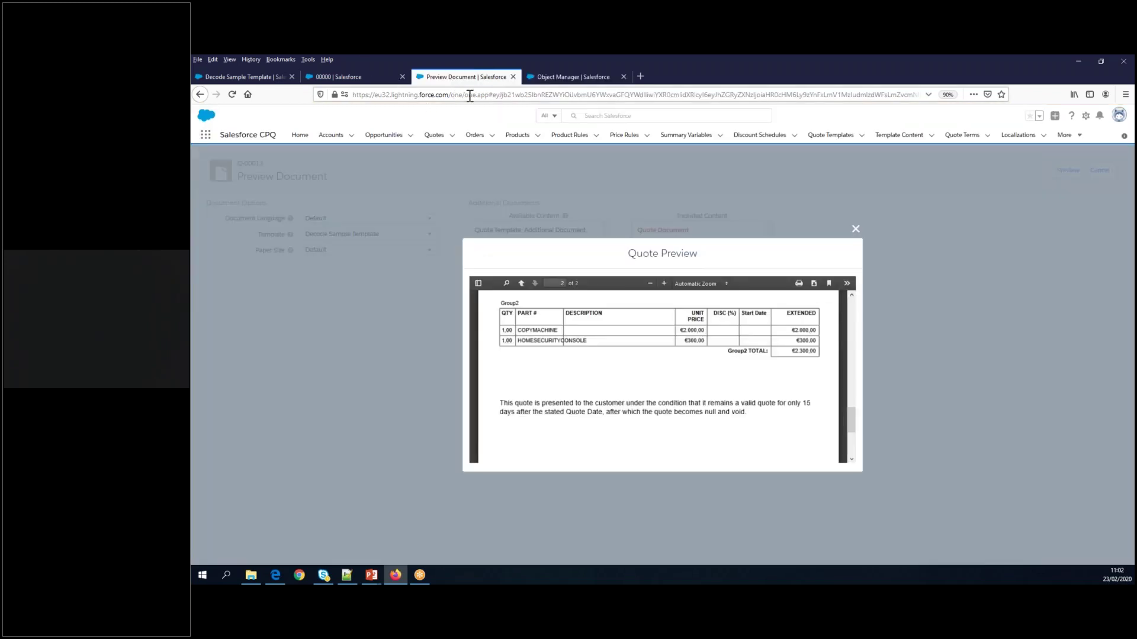
{"action": "left_click", "coordinate": [367, 77]}
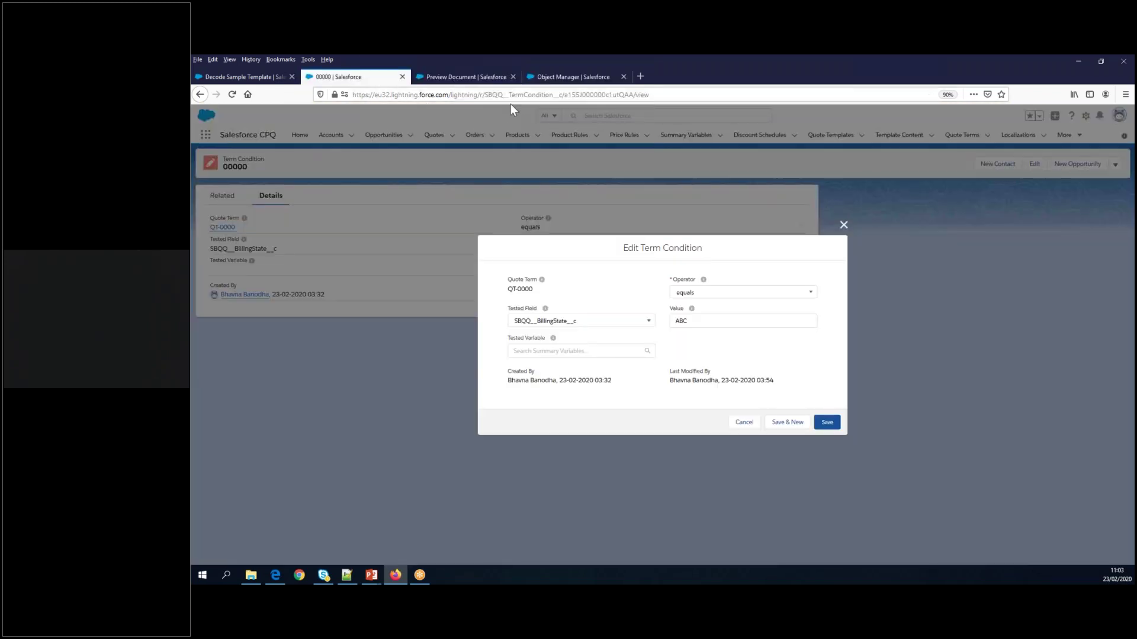
{"action": "double_click", "coordinate": [515, 96]}
{"action": "key", "text": "ctrl+c"}
{"action": "left_click", "coordinate": [570, 77]}
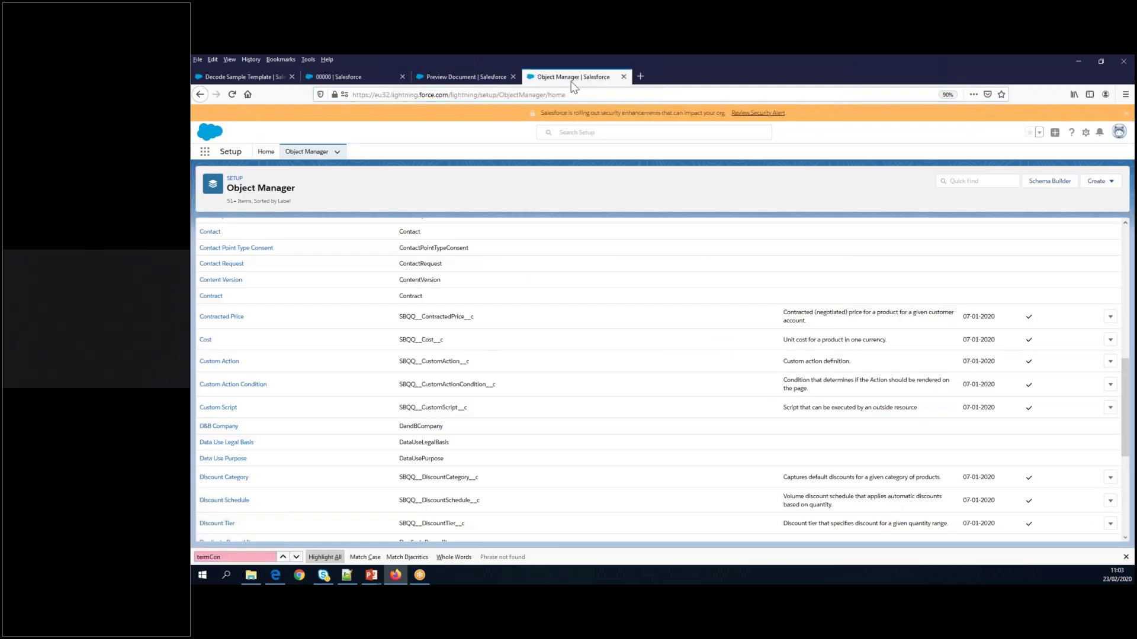
Load the complete object list, find SBQQ__TermCondition__c in it and open the Term Condition object.
{"action": "scroll", "coordinate": [610, 329], "scroll_direction": "down", "scroll_amount": 3}
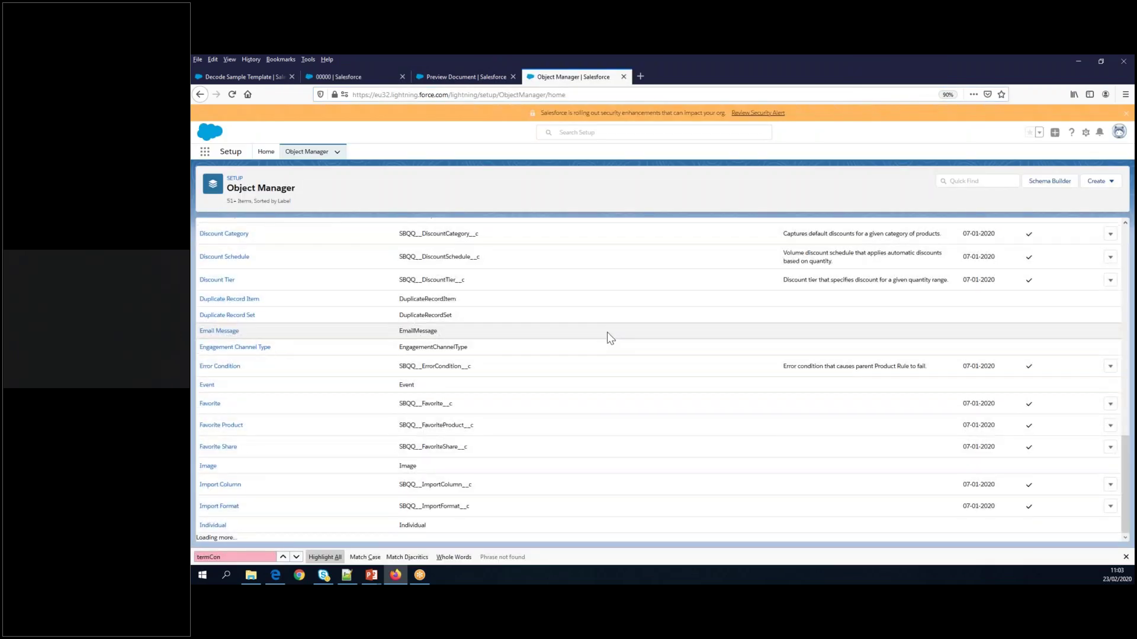
{"action": "scroll", "coordinate": [607, 333], "scroll_direction": "down", "scroll_amount": 15}
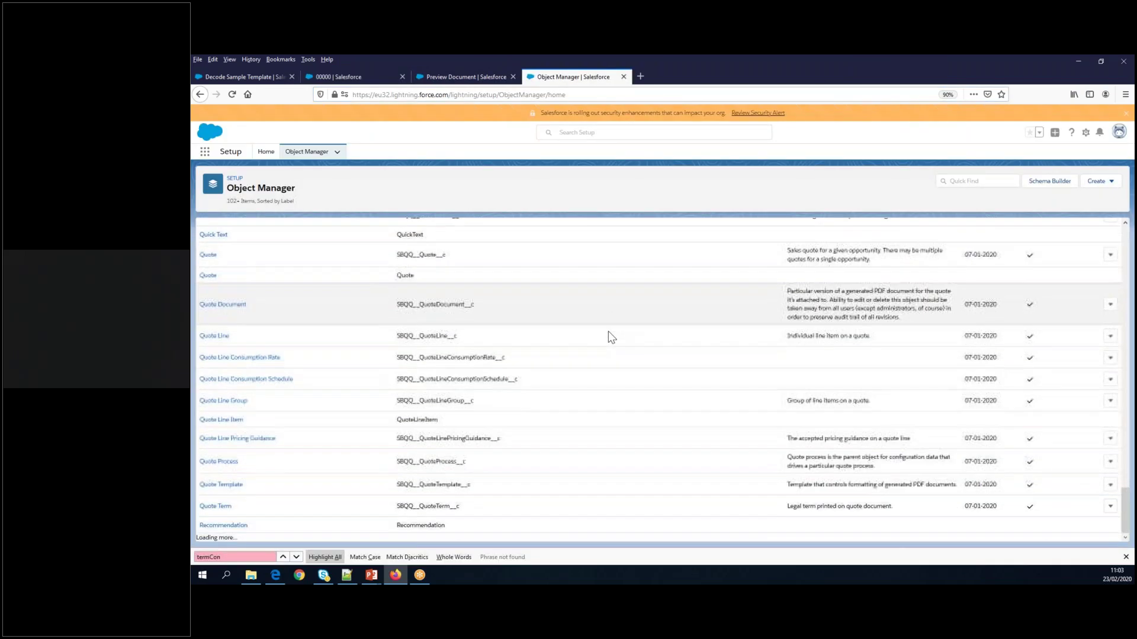
{"action": "scroll", "coordinate": [609, 332], "scroll_direction": "down", "scroll_amount": 10}
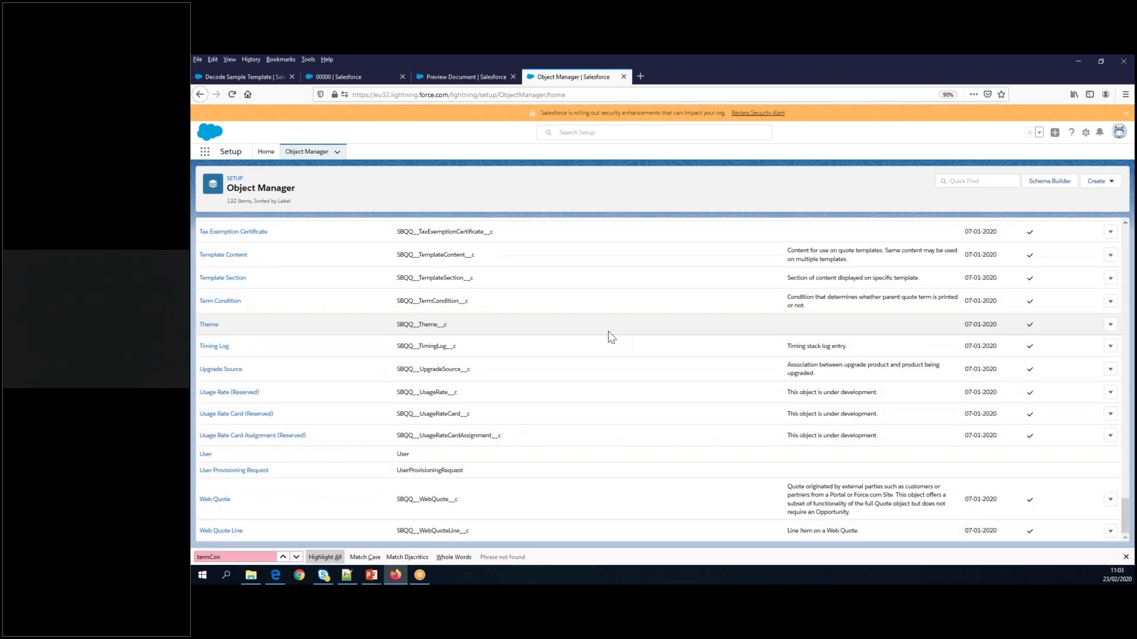
{"action": "key", "text": "ctrl+f"}
{"action": "key", "text": "ctrl+v"}
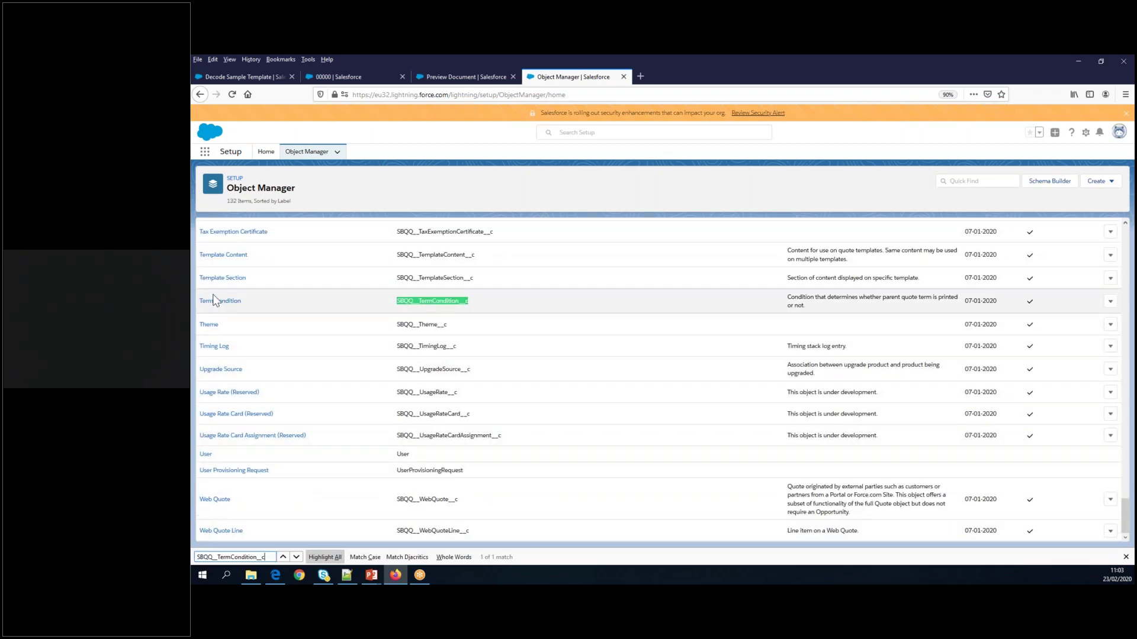
{"action": "left_click", "coordinate": [355, 311]}
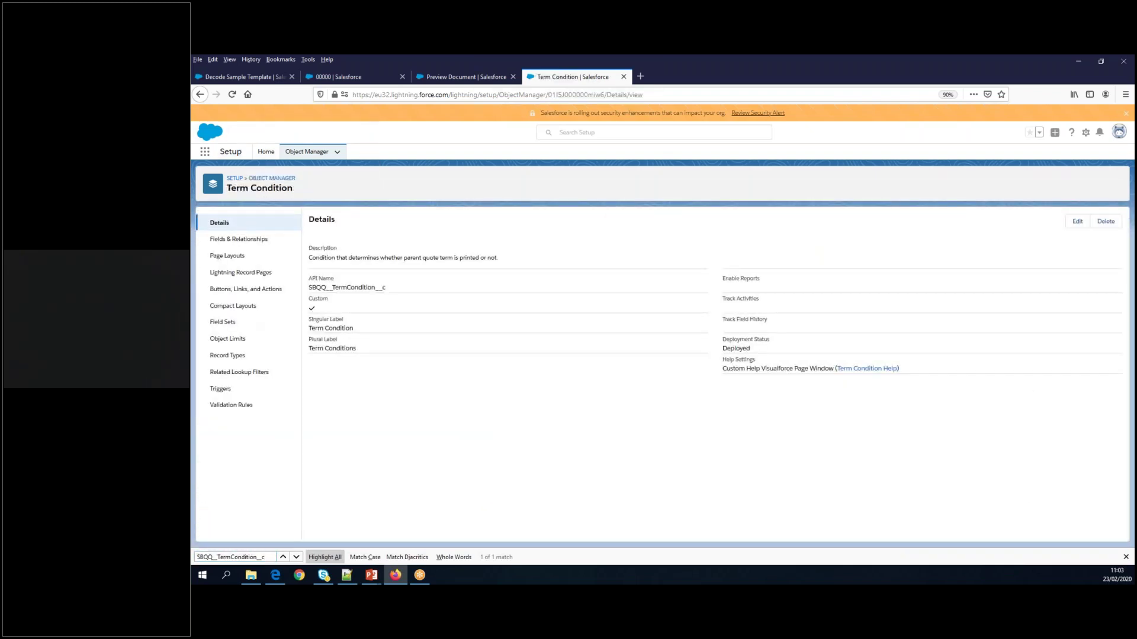
Open the Tested Field picklist among the Term Condition fields and examine its values and field information.
{"action": "left_click", "coordinate": [263, 240]}
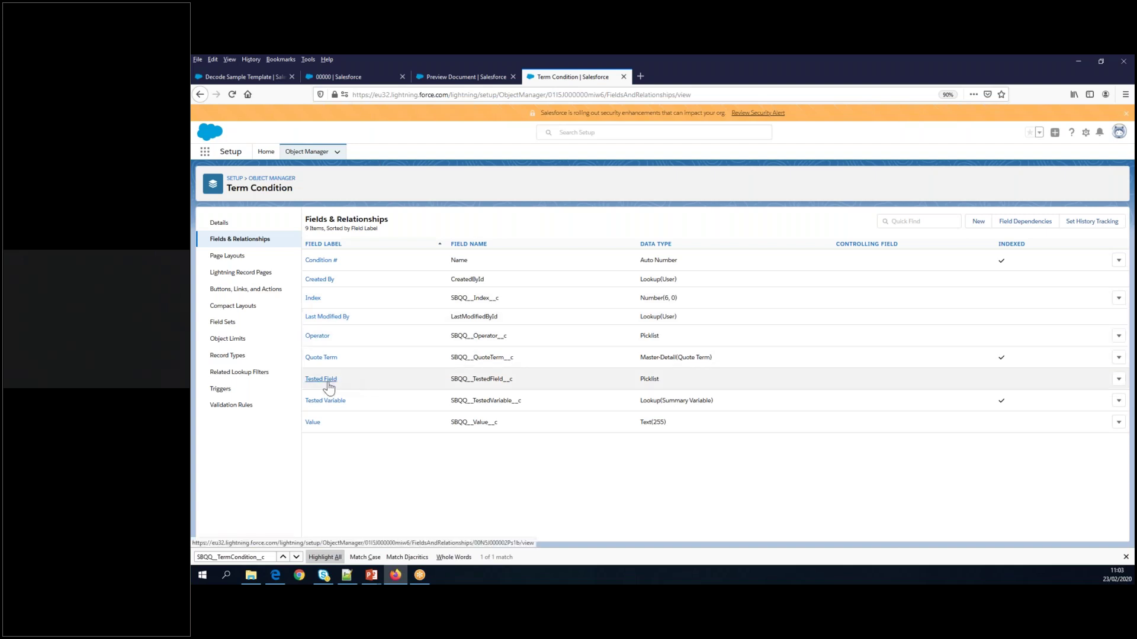
{"action": "left_click", "coordinate": [480, 371]}
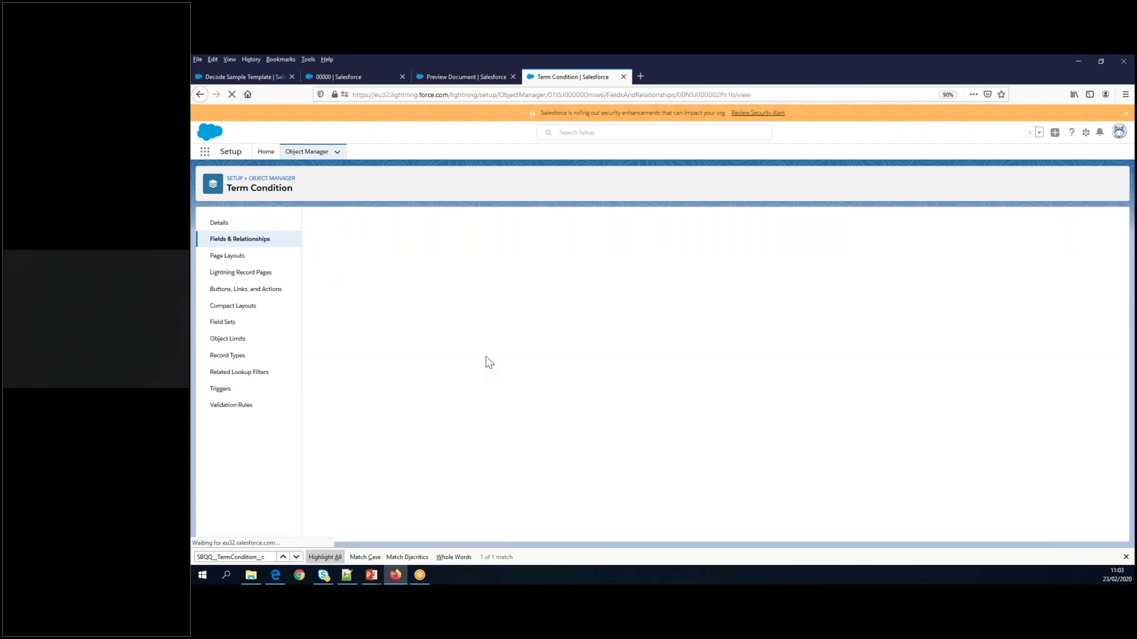
{"action": "scroll", "coordinate": [670, 354], "scroll_direction": "down", "scroll_amount": 3}
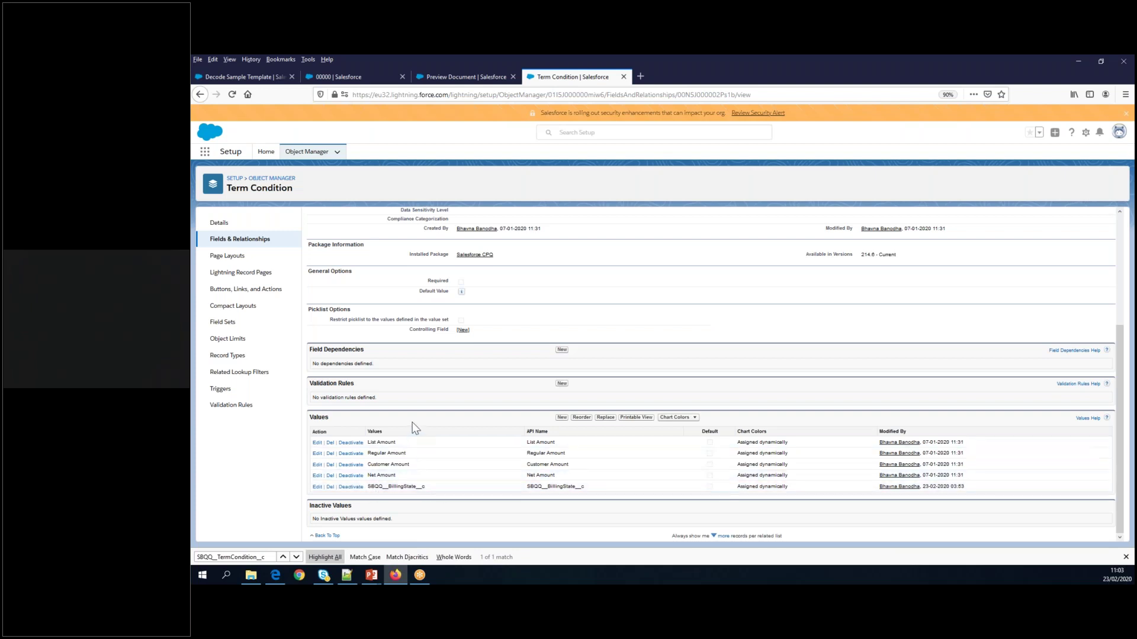
{"action": "scroll", "coordinate": [503, 402], "scroll_direction": "up", "scroll_amount": 3}
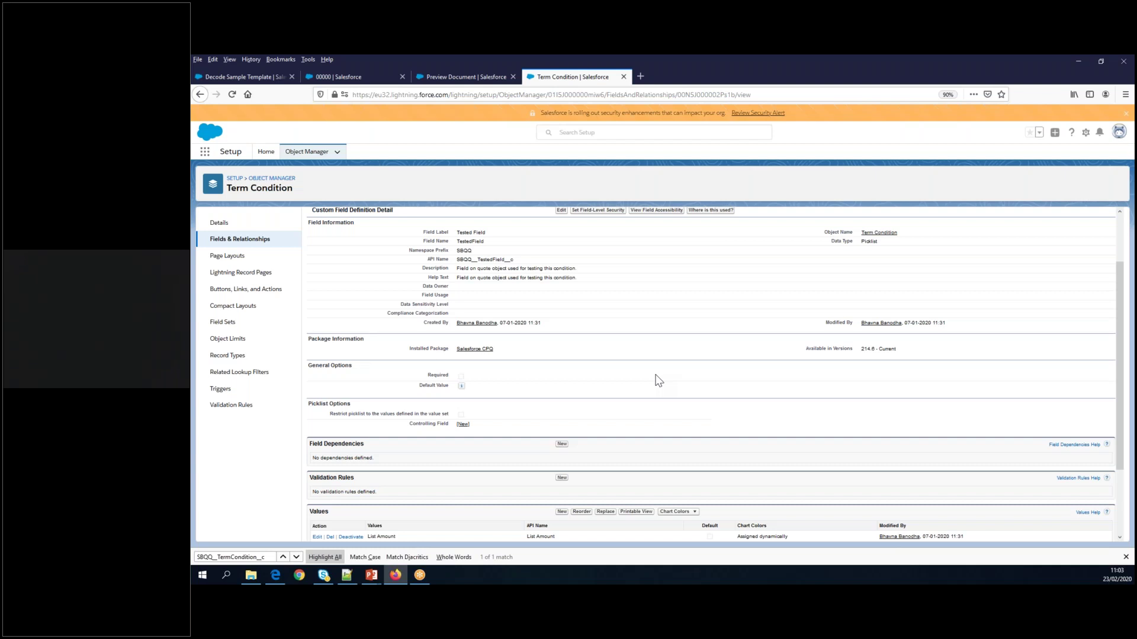
Check the Tested Variable help text and lookup in term condition 00000's edit form, and close the form without saving.
{"action": "left_click", "coordinate": [368, 84]}
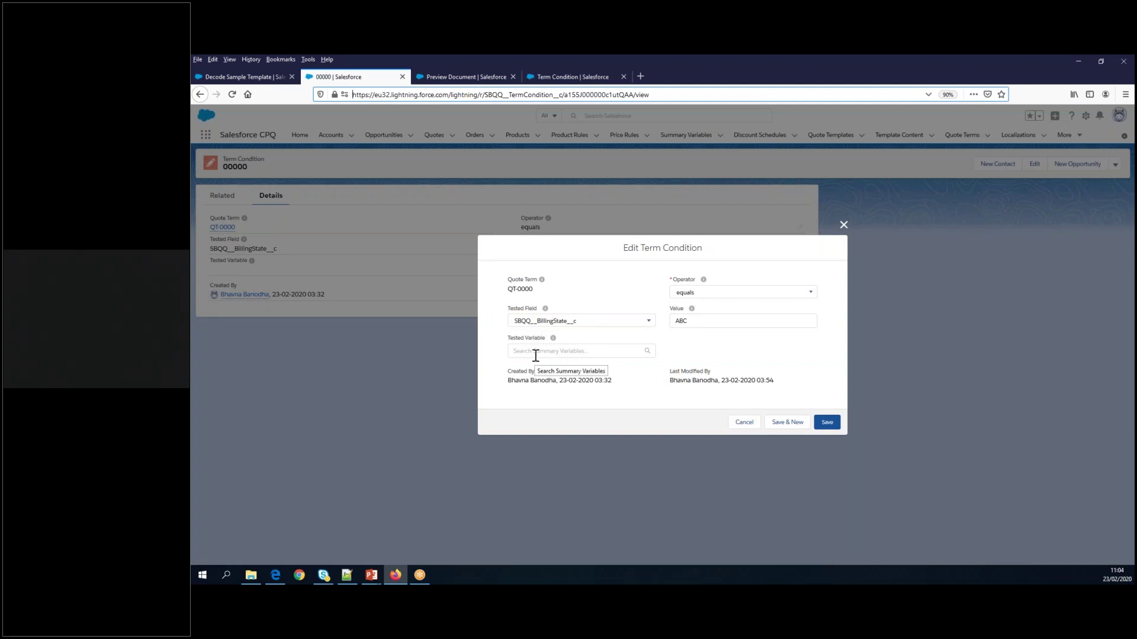
{"action": "mouse_move", "coordinate": [556, 340]}
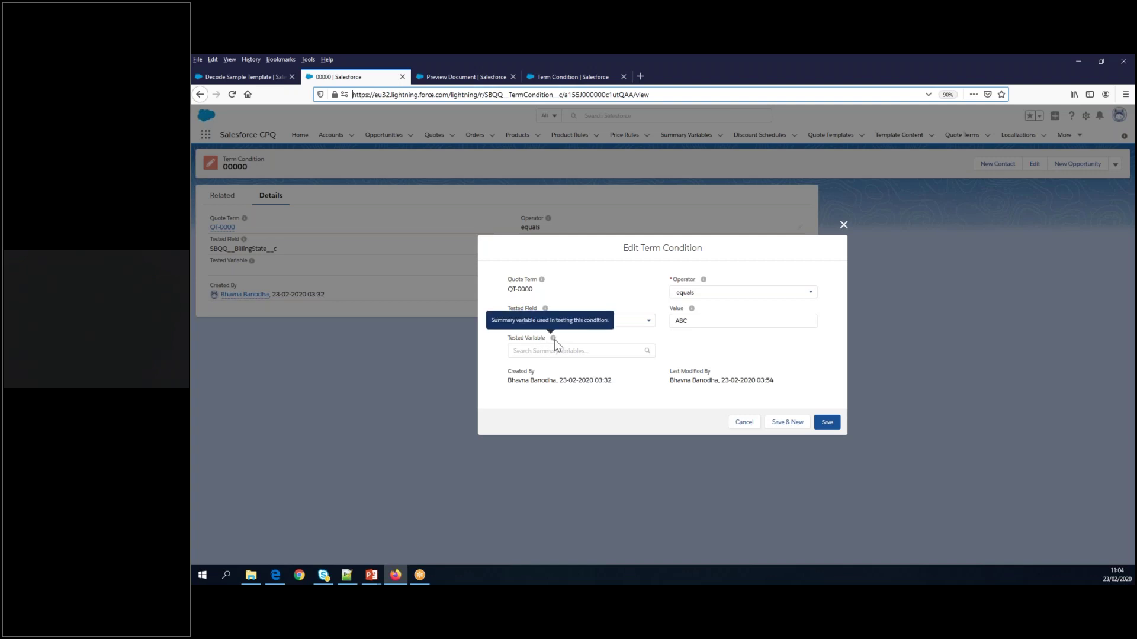
{"action": "left_click", "coordinate": [558, 350]}
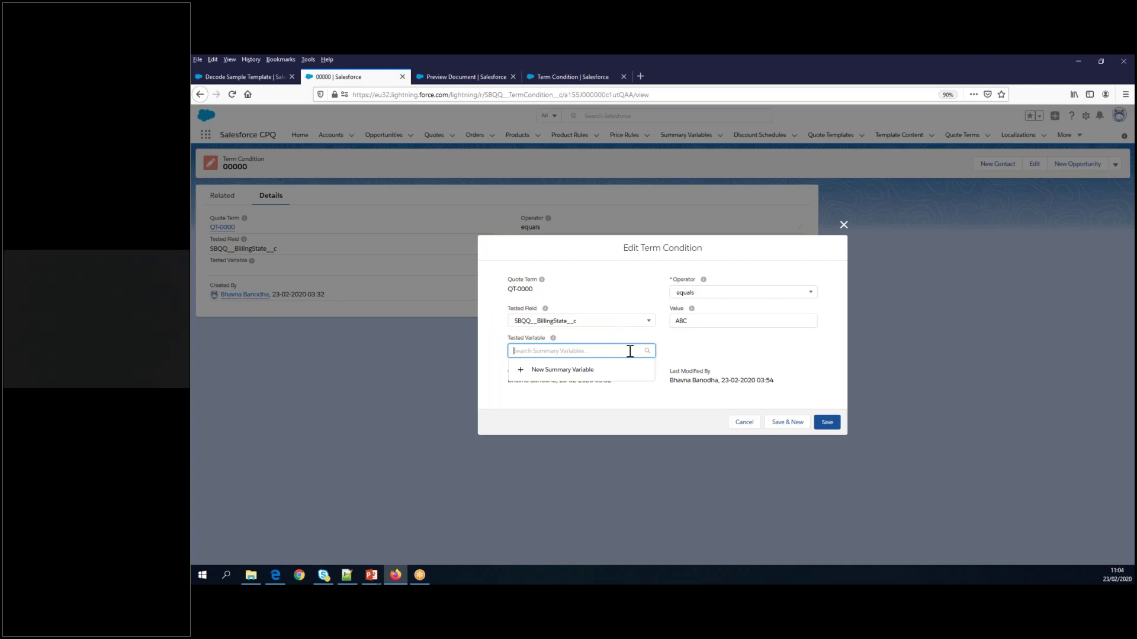
{"action": "left_click", "coordinate": [844, 227]}
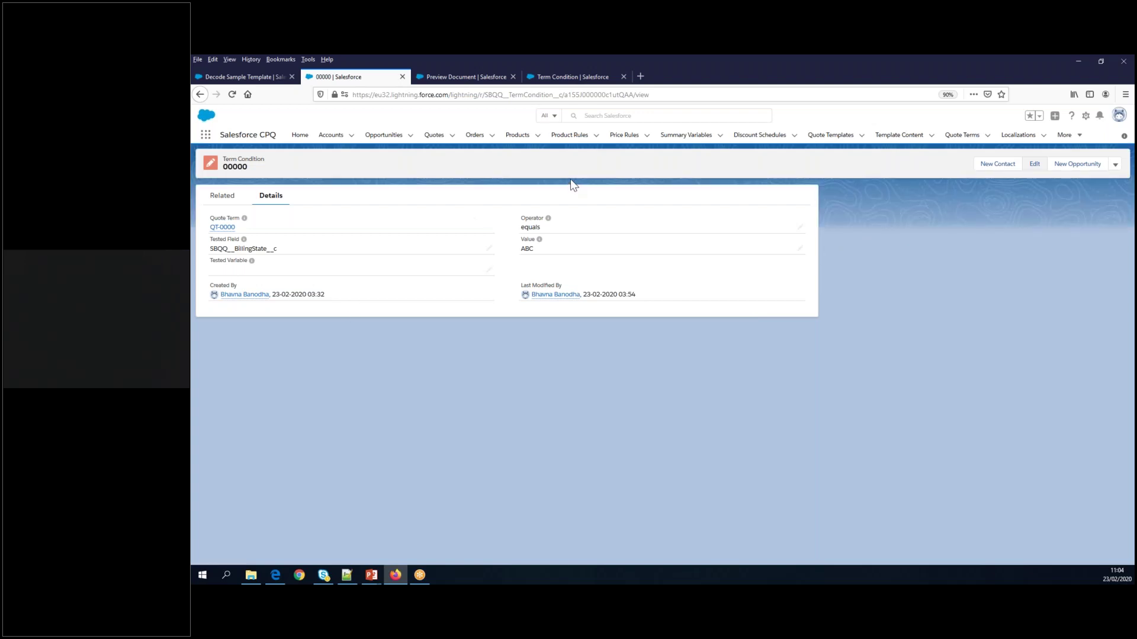
Review the Decode Sample Template details, including its section titles and print options.
{"action": "left_click", "coordinate": [232, 76]}
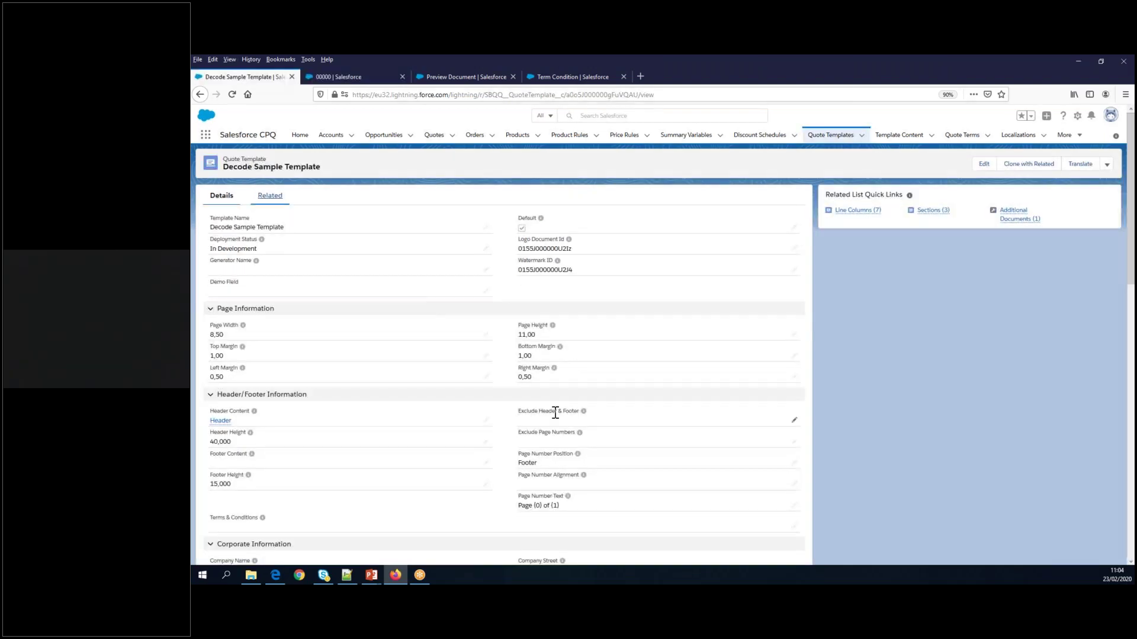
{"action": "scroll", "coordinate": [557, 410], "scroll_direction": "down", "scroll_amount": 10}
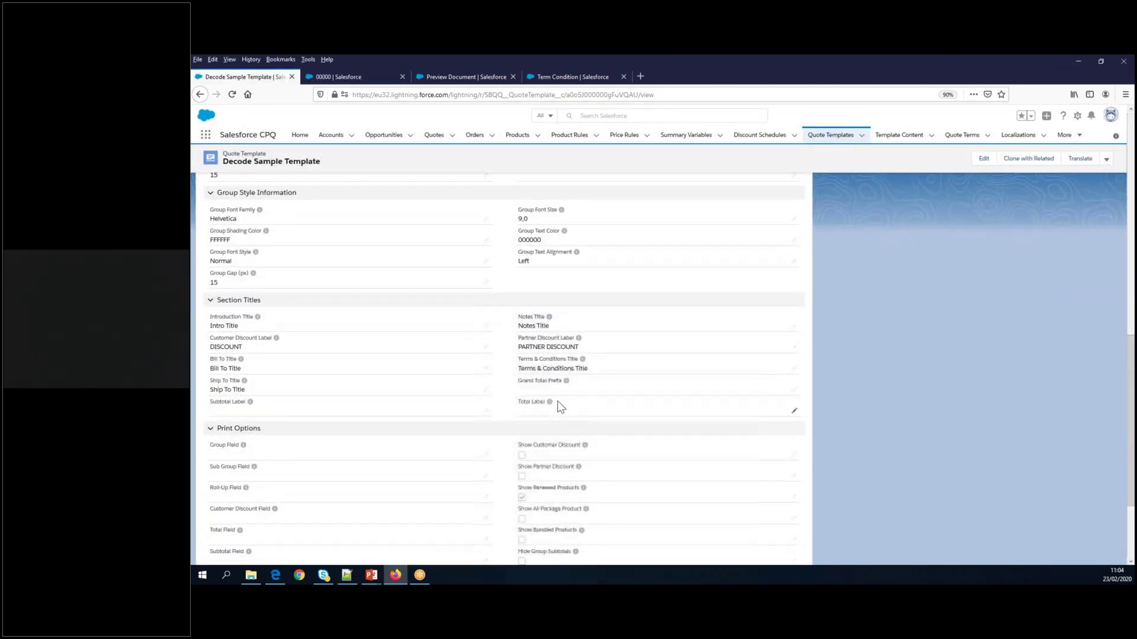
{"action": "scroll", "coordinate": [560, 407], "scroll_direction": "down", "scroll_amount": 3}
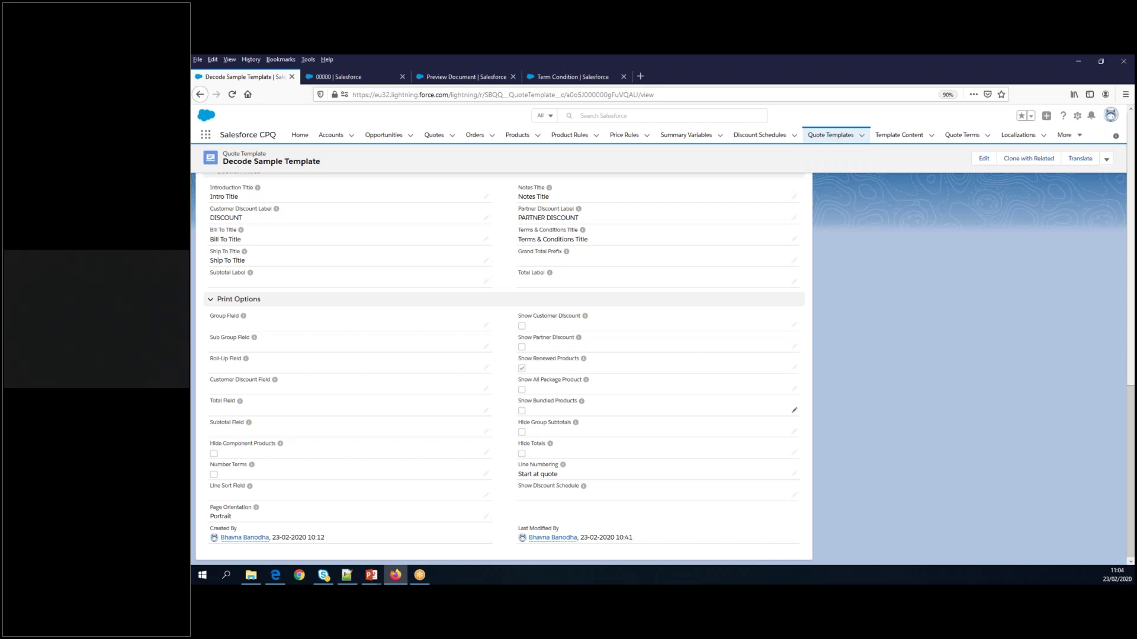
{"action": "scroll", "coordinate": [610, 388], "scroll_direction": "up", "scroll_amount": 13}
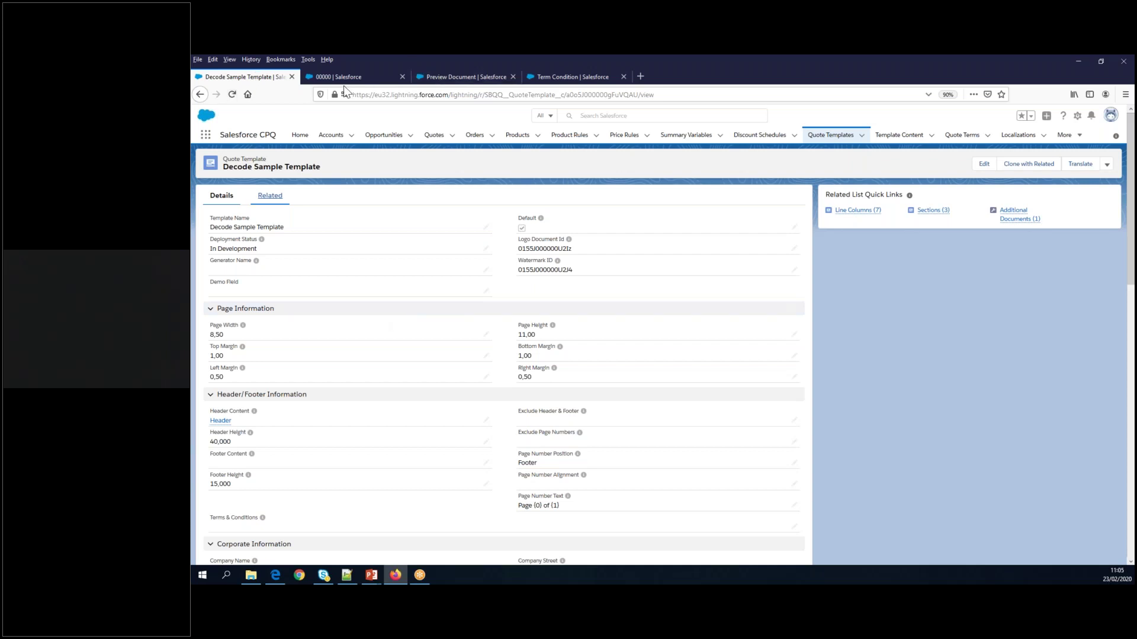
Show the template's related sections and open the Decode First Section content in a separate browser tab.
{"action": "left_click", "coordinate": [270, 198]}
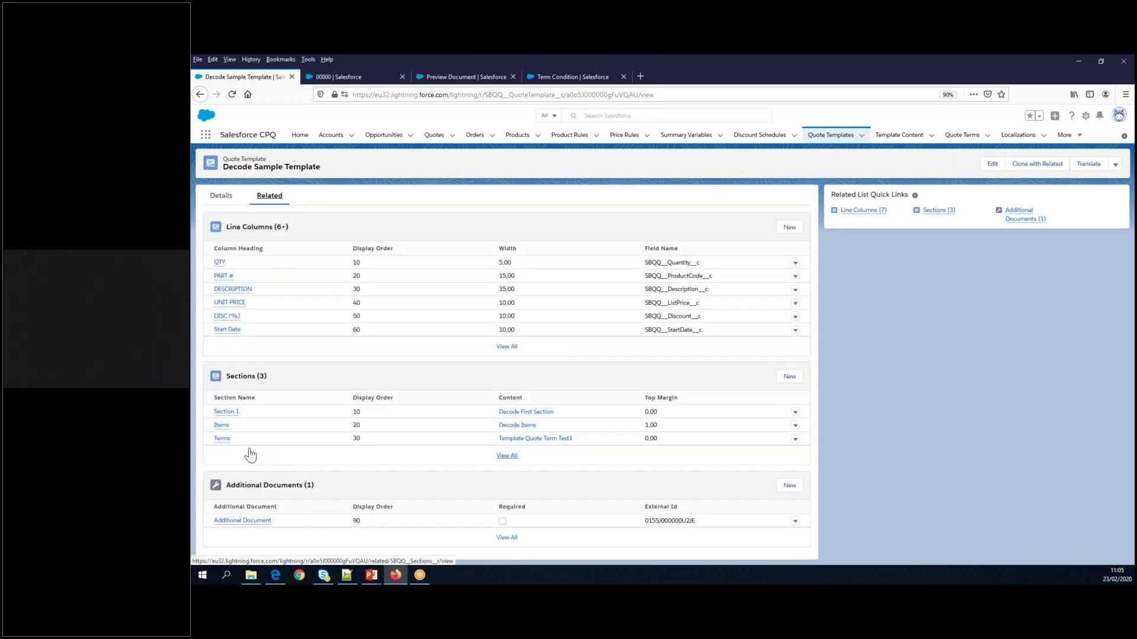
{"action": "mouse_move", "coordinate": [228, 419]}
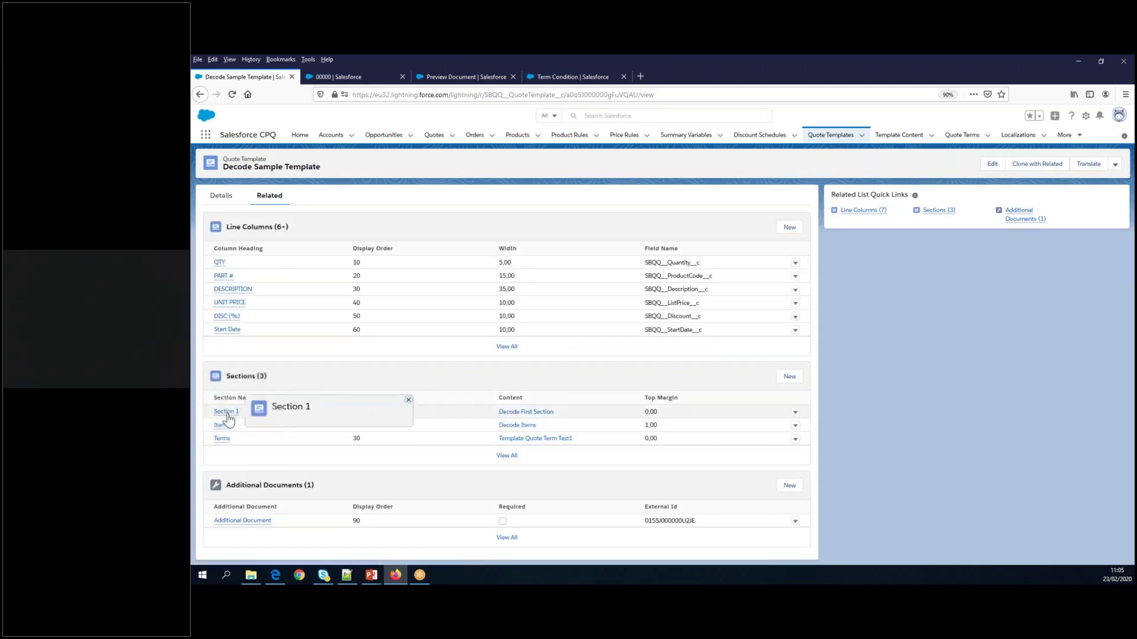
{"action": "right_click", "coordinate": [535, 412]}
{"action": "left_click", "coordinate": [554, 418]}
{"action": "left_click", "coordinate": [358, 79]}
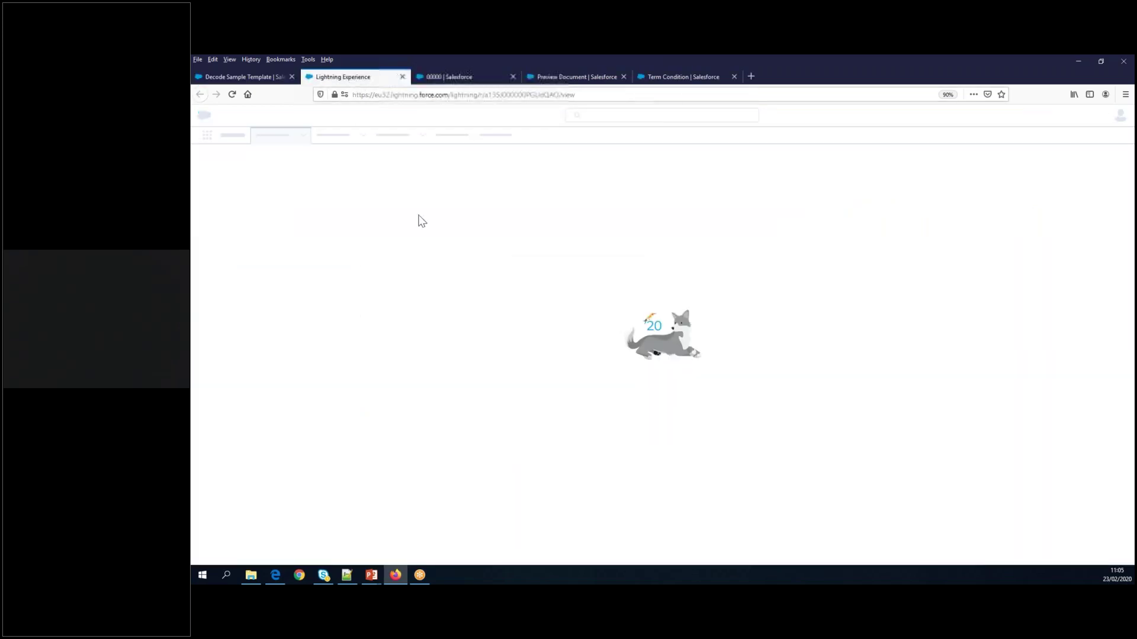
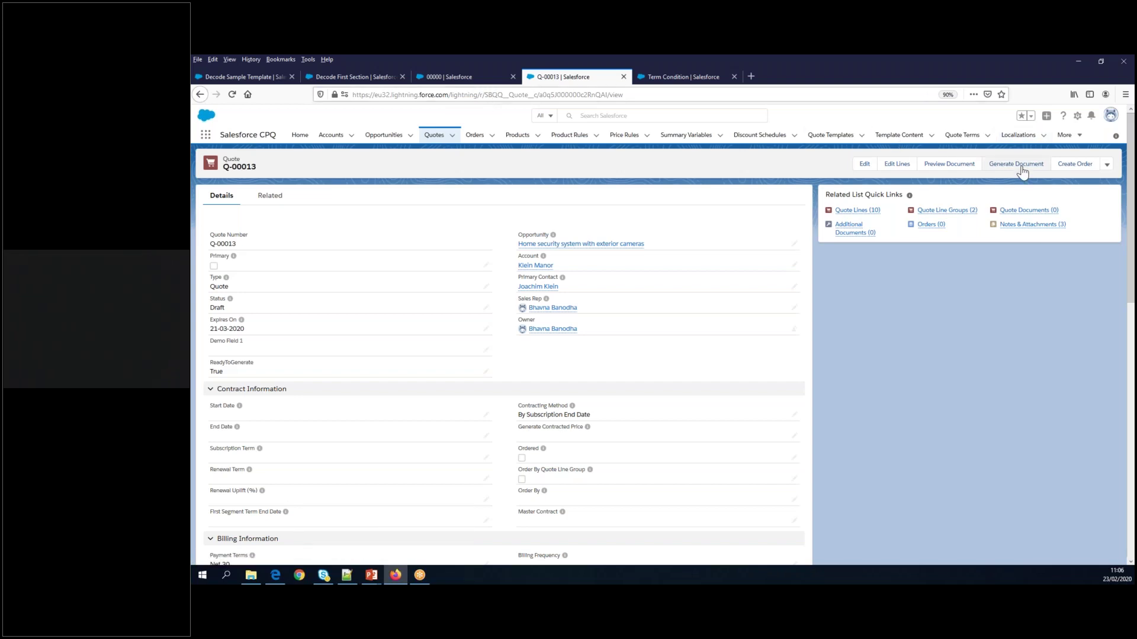
{"action": "left_click", "coordinate": [457, 72]}
{"action": "left_click", "coordinate": [364, 78]}
{"action": "left_click", "coordinate": [450, 77]}
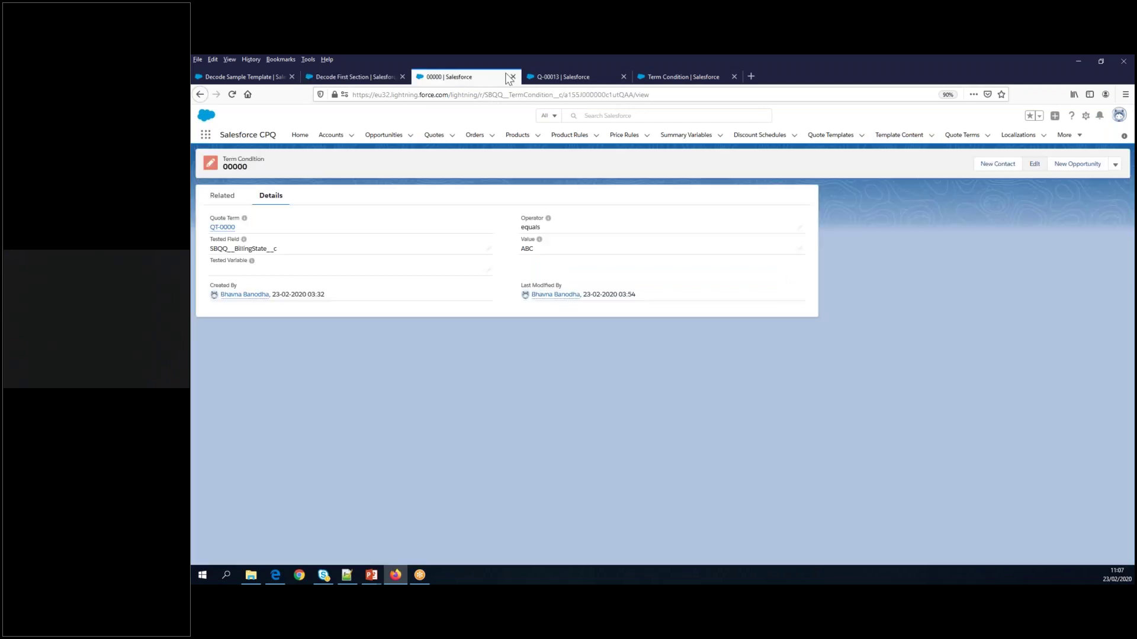
Open the custom Quote object SBQQ__Quote__c in the Setup Object Manager, starting from quote Q-00013.
{"action": "left_click", "coordinate": [565, 77]}
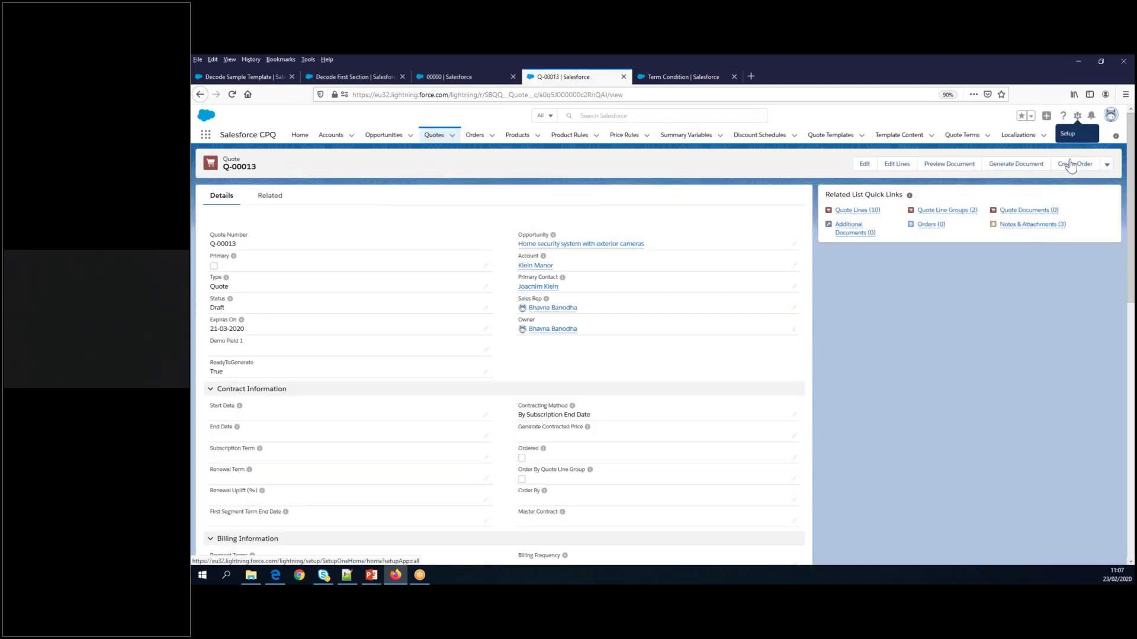
{"action": "left_click", "coordinate": [1077, 116]}
{"action": "left_click", "coordinate": [1037, 156]}
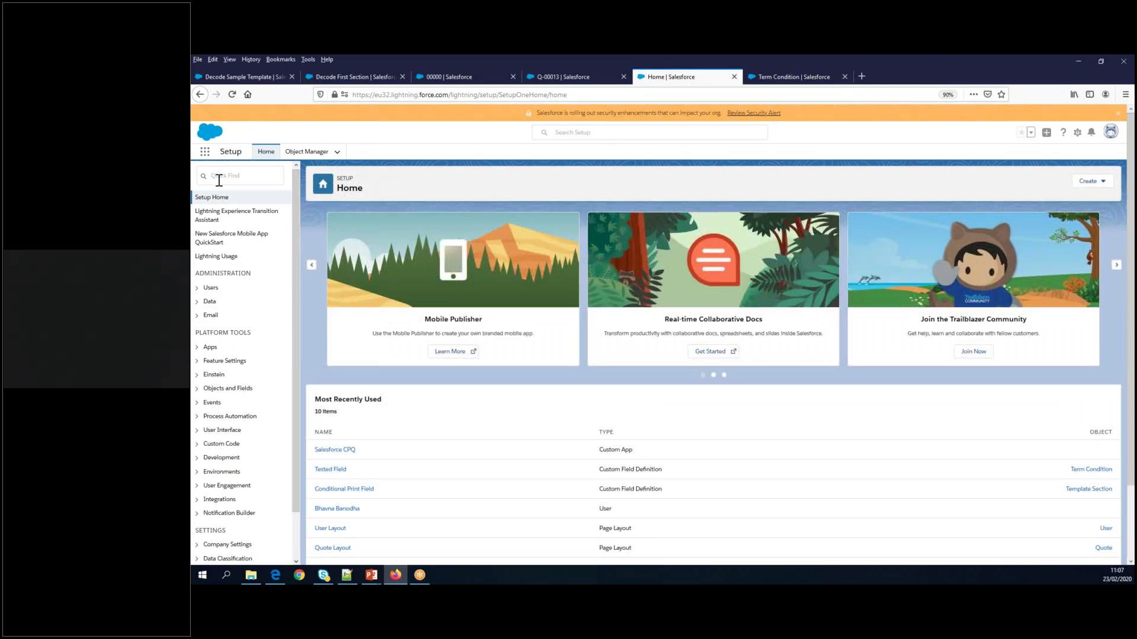
{"action": "left_click", "coordinate": [313, 156]}
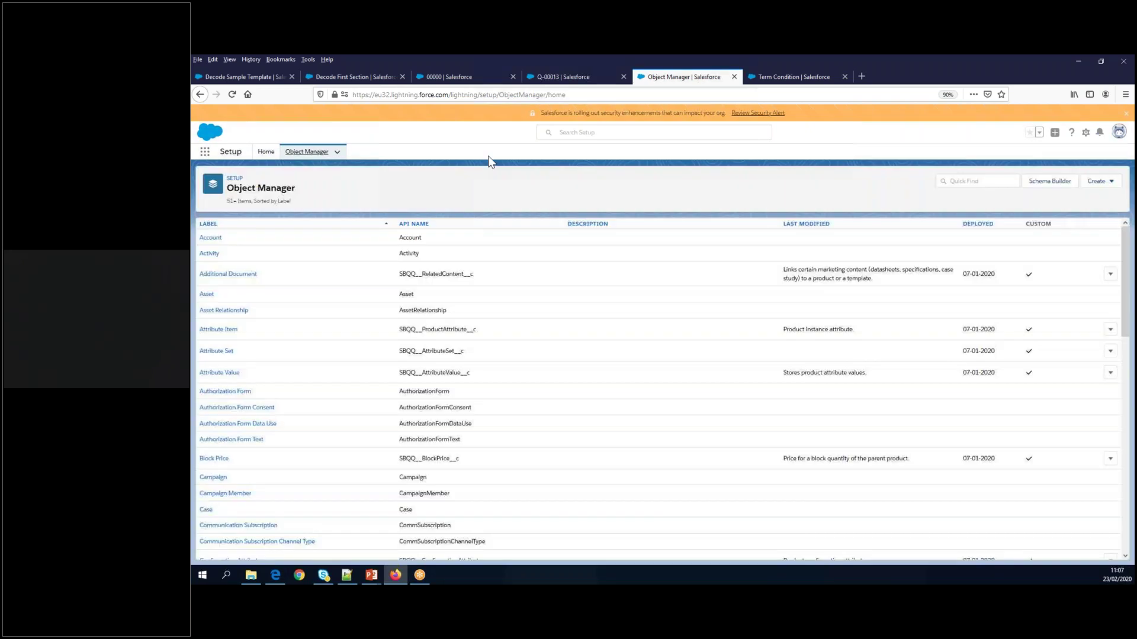
{"action": "scroll", "coordinate": [579, 421], "scroll_direction": "down", "scroll_amount": 10}
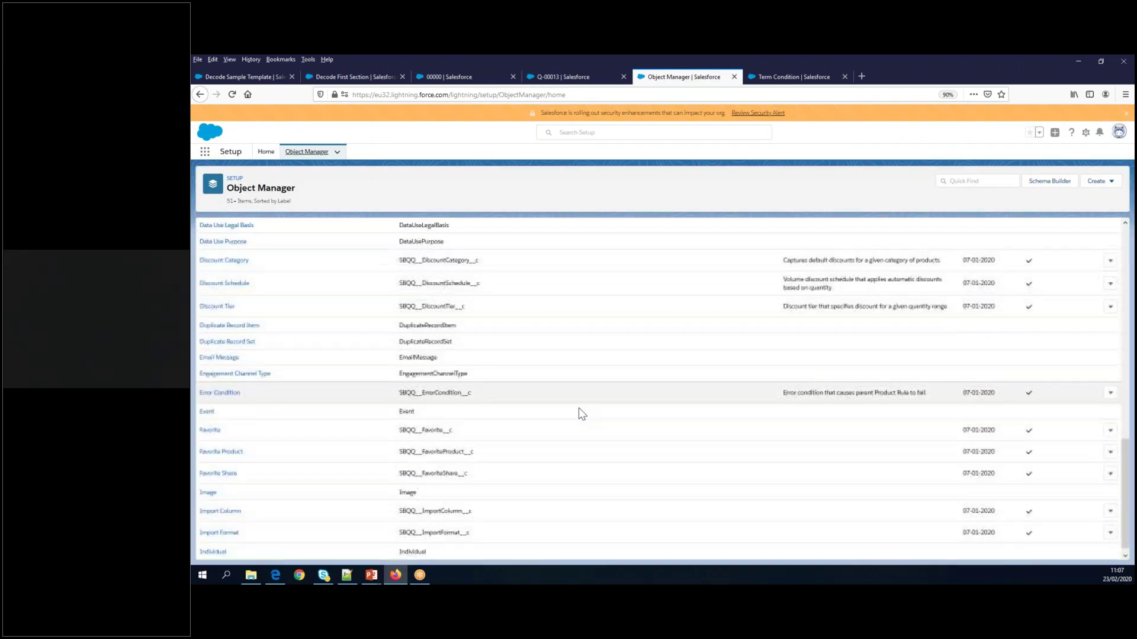
{"action": "scroll", "coordinate": [580, 413], "scroll_direction": "down", "scroll_amount": 10}
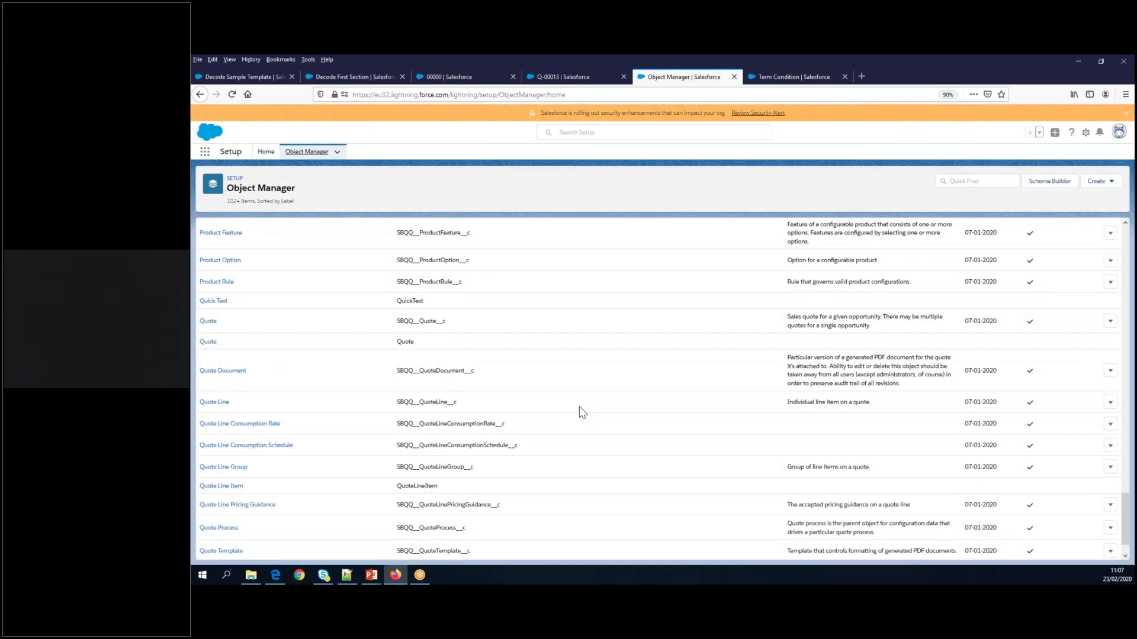
{"action": "left_click", "coordinate": [208, 322]}
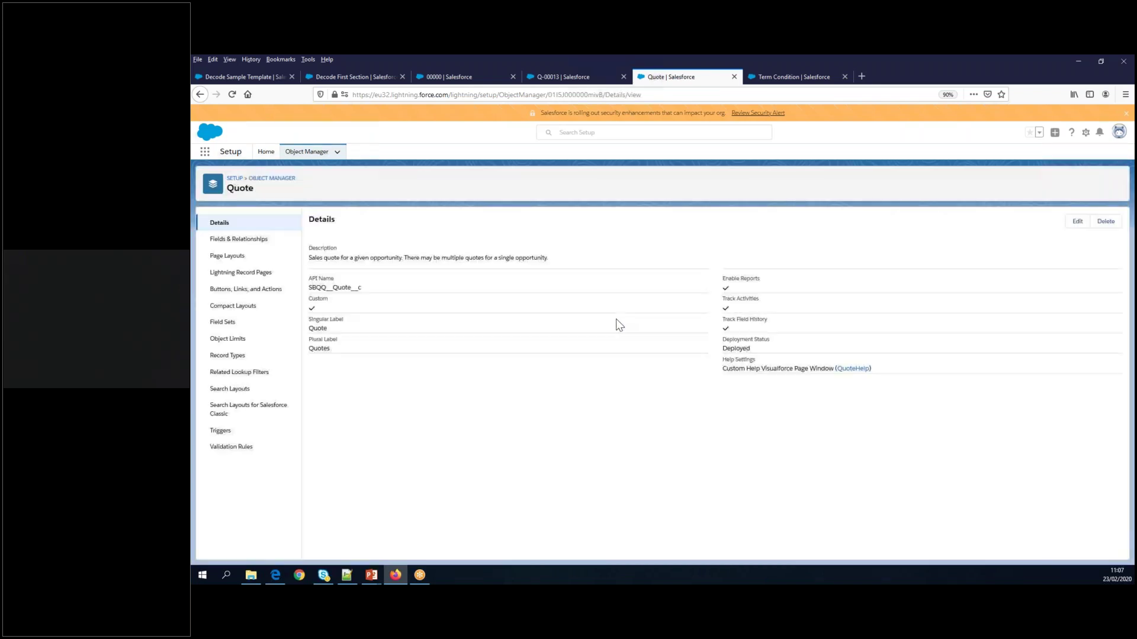
Find Demo Field 1 among the Quote object's fields and select its API name Demo_Field_1__c.
{"action": "left_click", "coordinate": [239, 238]}
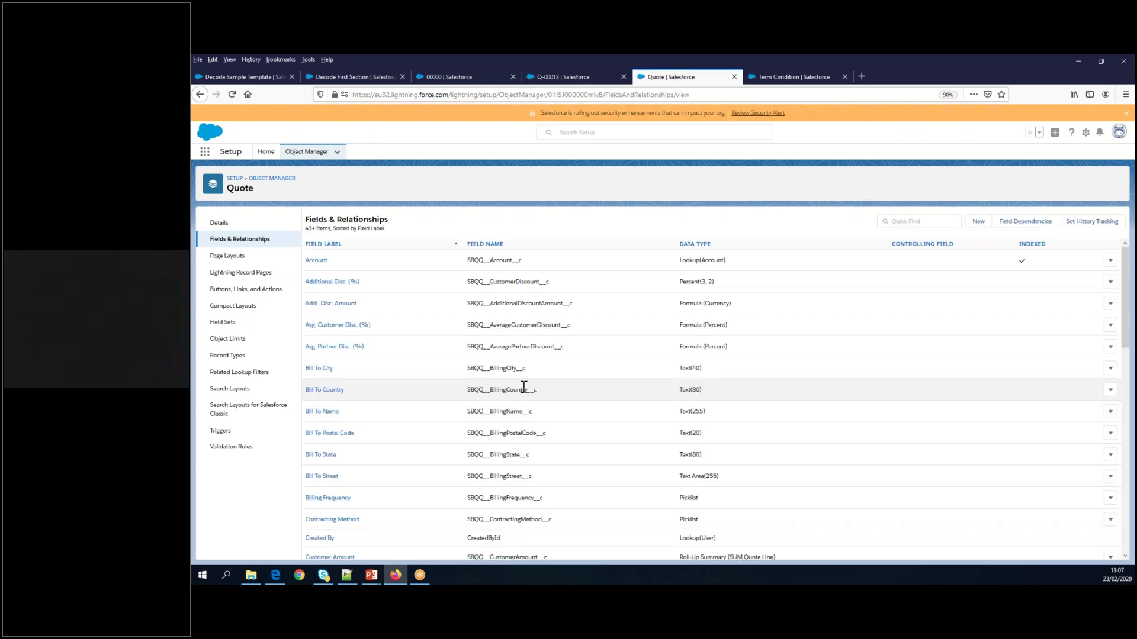
{"action": "scroll", "coordinate": [524, 388], "scroll_direction": "down", "scroll_amount": 5}
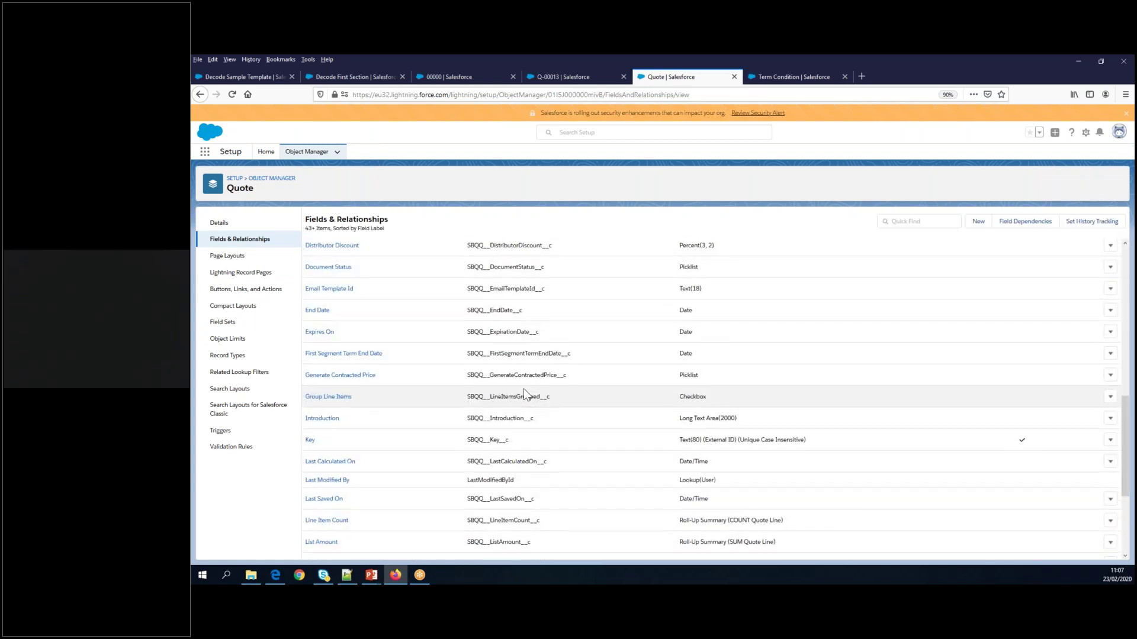
{"action": "scroll", "coordinate": [524, 393], "scroll_direction": "up", "scroll_amount": 3}
{"action": "double_click", "coordinate": [491, 291]}
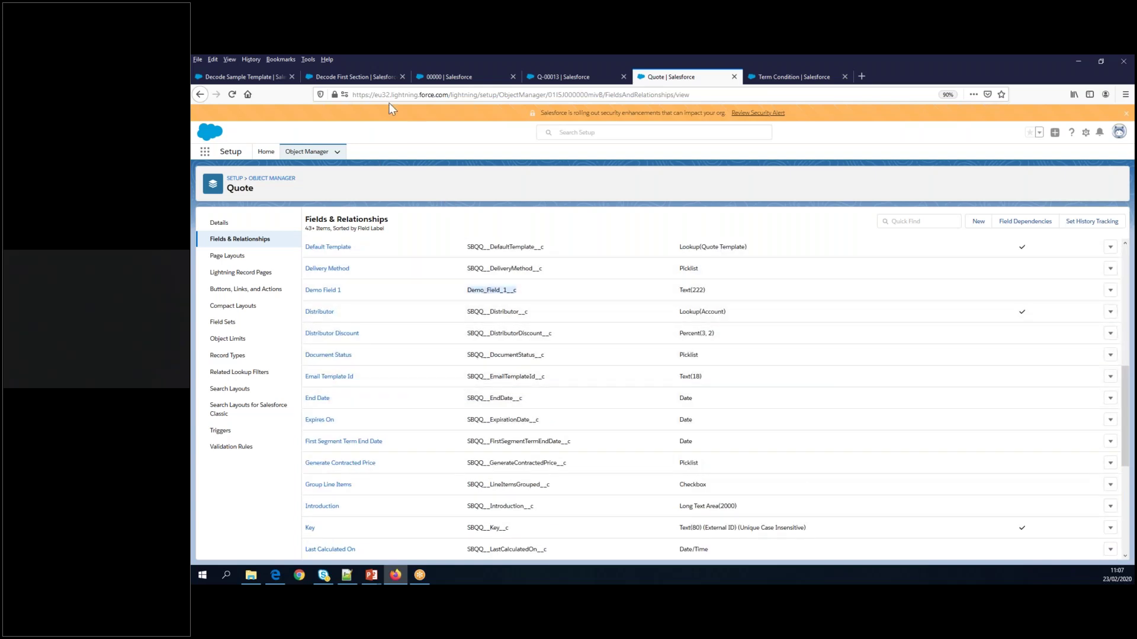
Copy the billing country merge field from the Decode First Section markup and open the content for editing.
{"action": "left_click", "coordinate": [355, 78]}
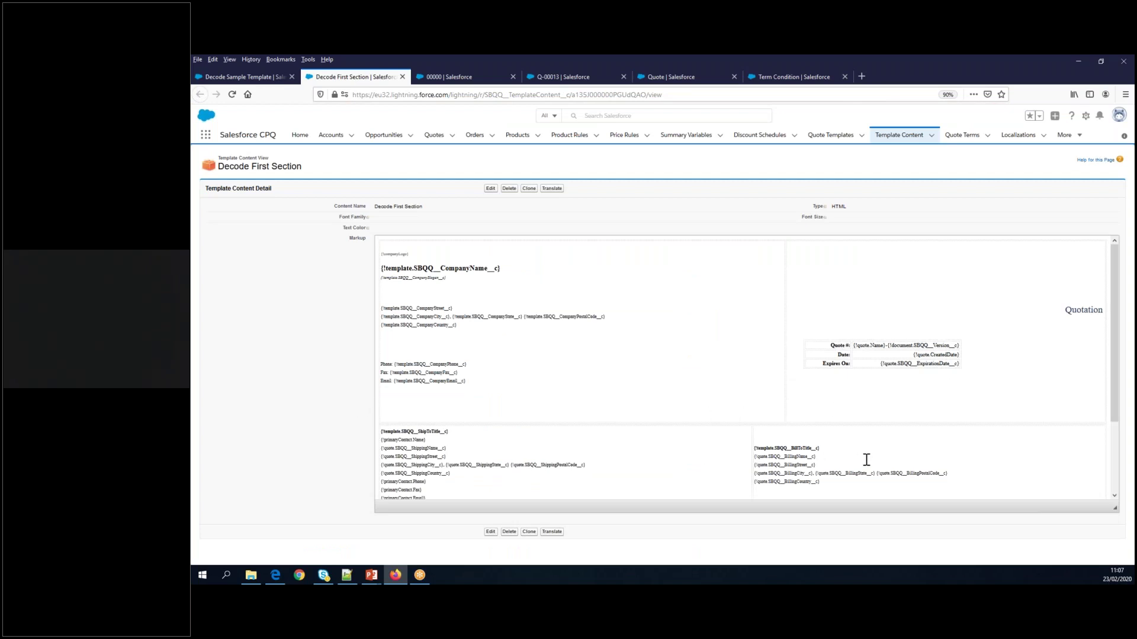
{"action": "scroll", "coordinate": [868, 460], "scroll_direction": "down", "scroll_amount": 3}
{"action": "scroll", "coordinate": [831, 425], "scroll_direction": "up", "scroll_amount": 2}
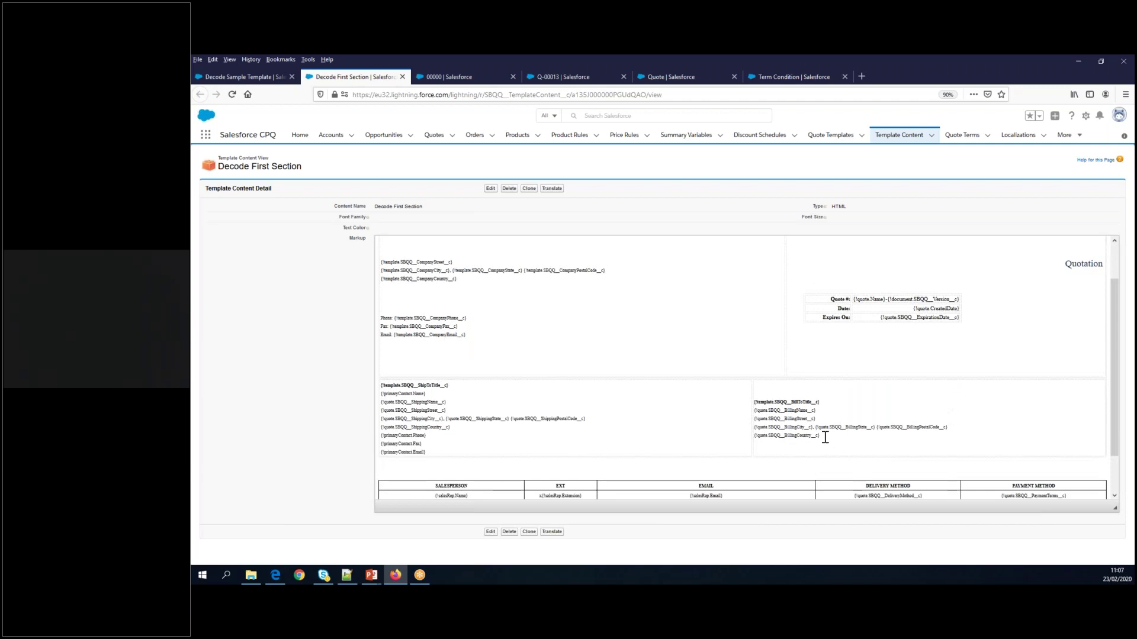
{"action": "left_click", "coordinate": [825, 437]}
{"action": "left_click_drag", "start_coordinate": [820, 437], "coordinate": [755, 437]}
{"action": "key", "text": "ctrl+c"}
{"action": "left_click", "coordinate": [775, 449]}
{"action": "left_click", "coordinate": [490, 188]}
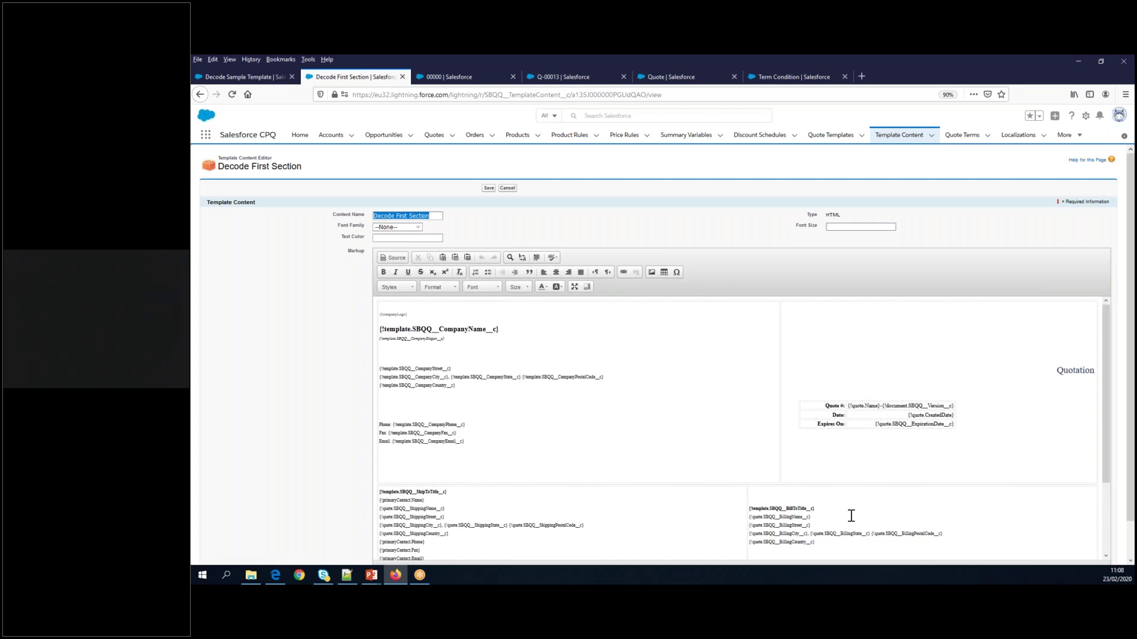
Try to add a copied billing country merge field on a new line below the bill-to address, and delete the pasted text.
{"action": "scroll", "coordinate": [850, 514], "scroll_direction": "down", "scroll_amount": 3}
{"action": "left_click", "coordinate": [822, 450]}
{"action": "key", "text": "Return"}
{"action": "key", "text": "ctrl+v"}
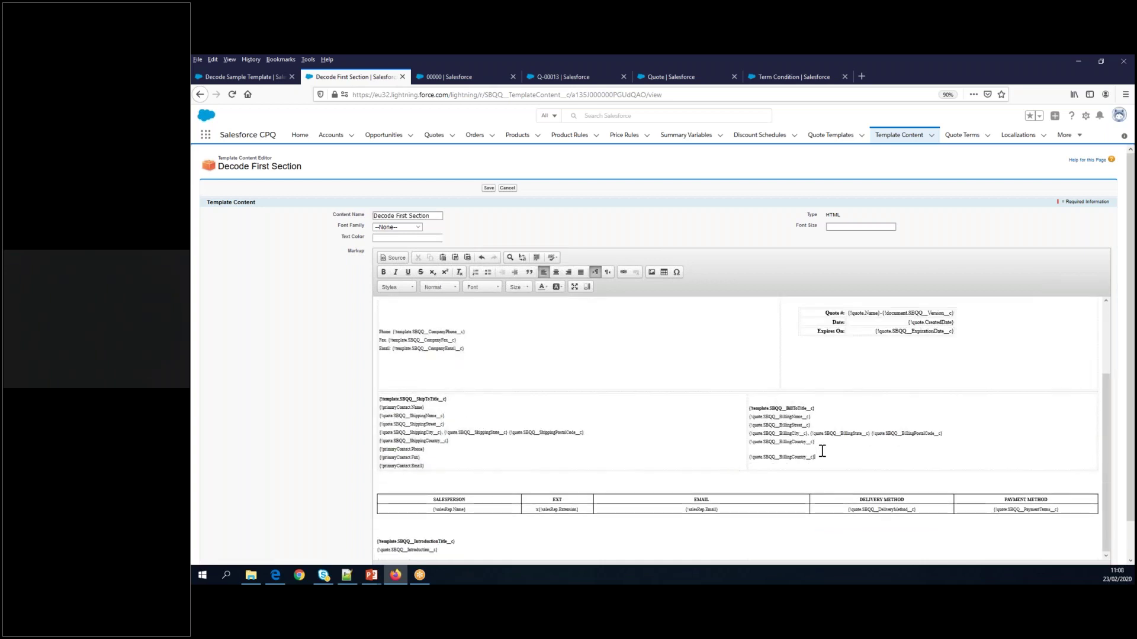
{"action": "double_click", "coordinate": [757, 457]}
{"action": "double_click", "coordinate": [783, 457]}
{"action": "key", "text": "ctrl+v"}
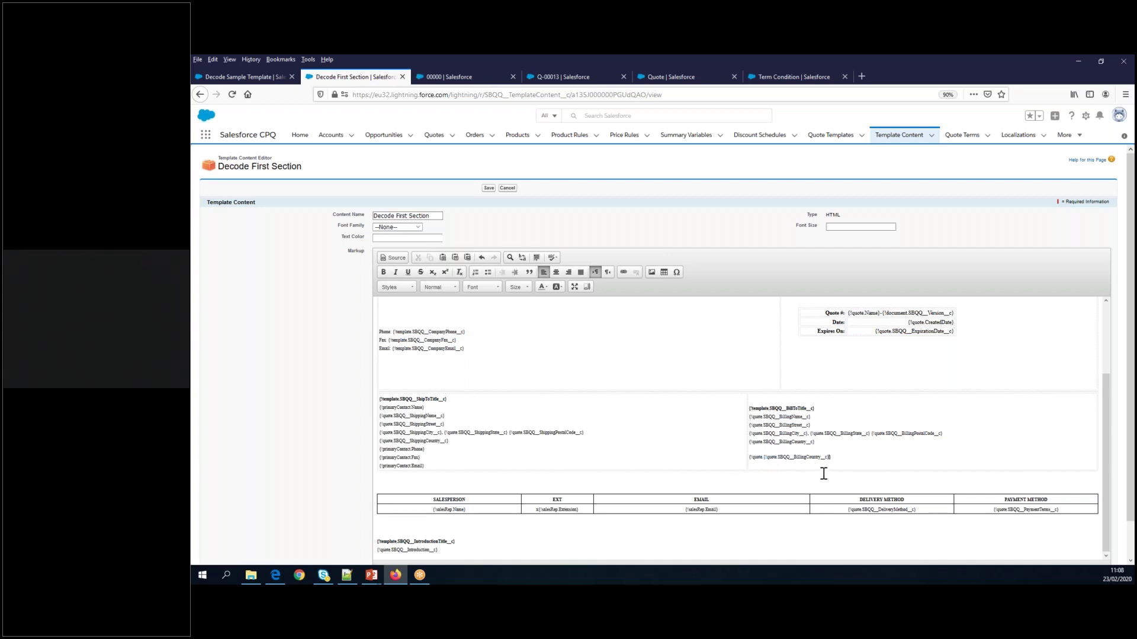
{"action": "left_click_drag", "start_coordinate": [834, 457], "coordinate": [750, 458]}
{"action": "left_click_drag", "start_coordinate": [846, 457], "coordinate": [750, 455]}
{"action": "key", "text": "Delete"}
Duplicate the SBQQ__BillingCountry__c span line below itself in the HTML source of the bill-to block.
{"action": "left_click", "coordinate": [396, 258]}
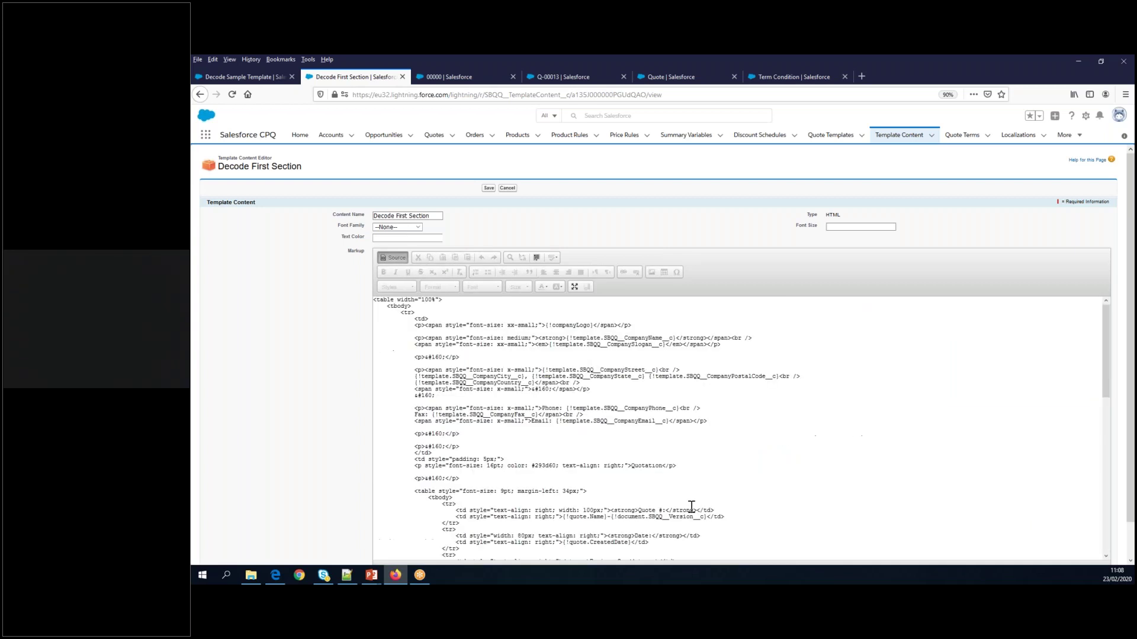
{"action": "scroll", "coordinate": [694, 501], "scroll_direction": "down", "scroll_amount": 10}
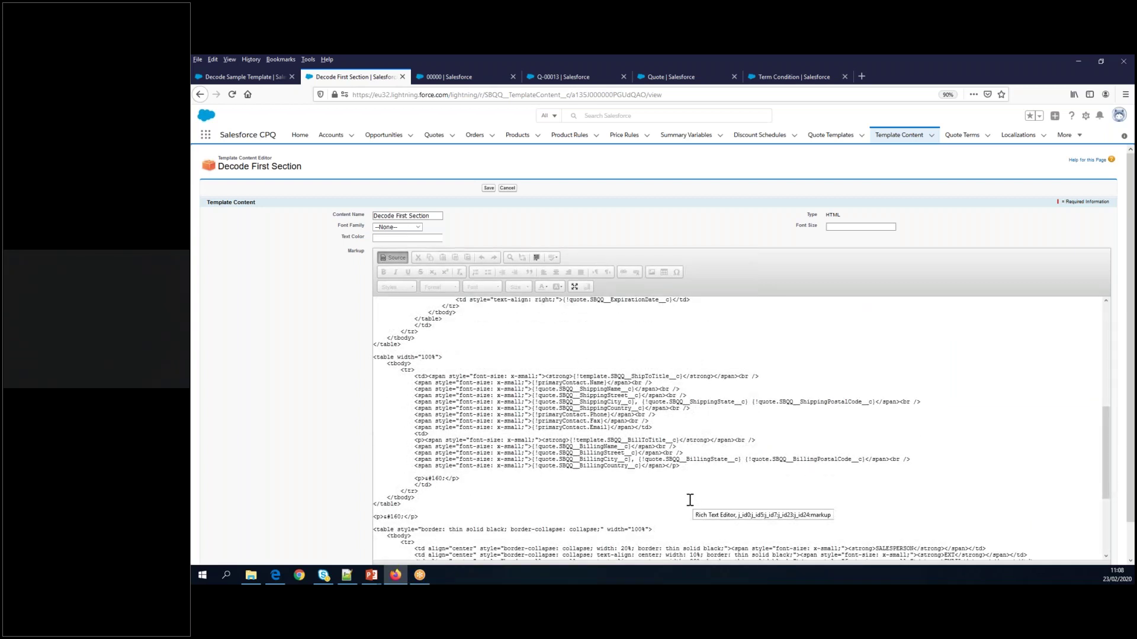
{"action": "left_click_drag", "start_coordinate": [688, 465], "coordinate": [407, 468]}
{"action": "key", "text": "ctrl+c"}
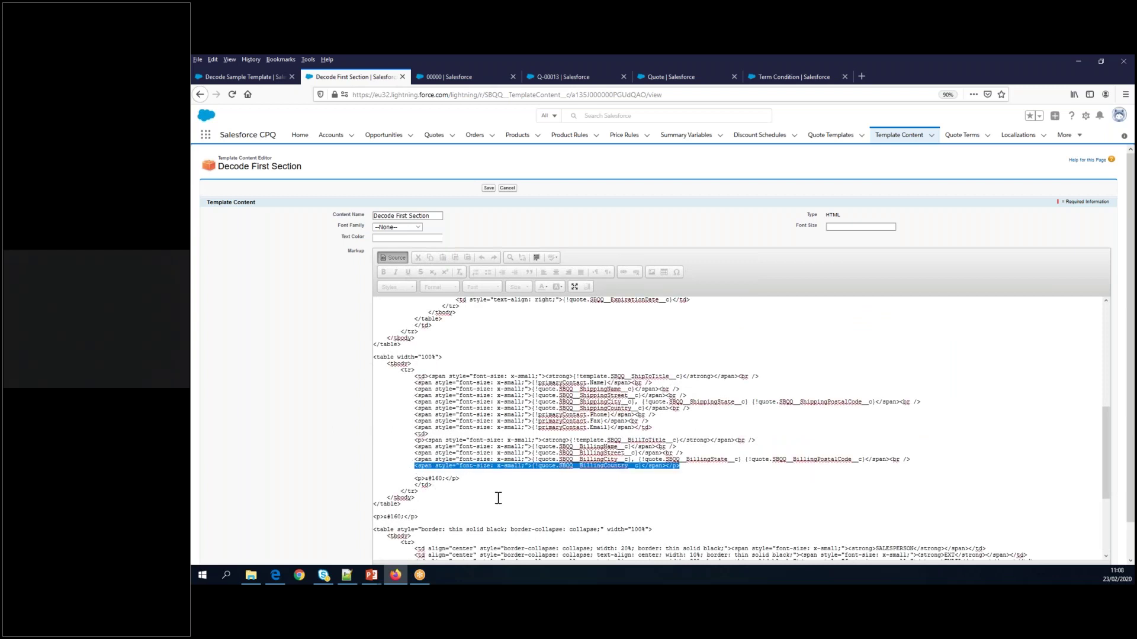
{"action": "left_click", "coordinate": [680, 467]}
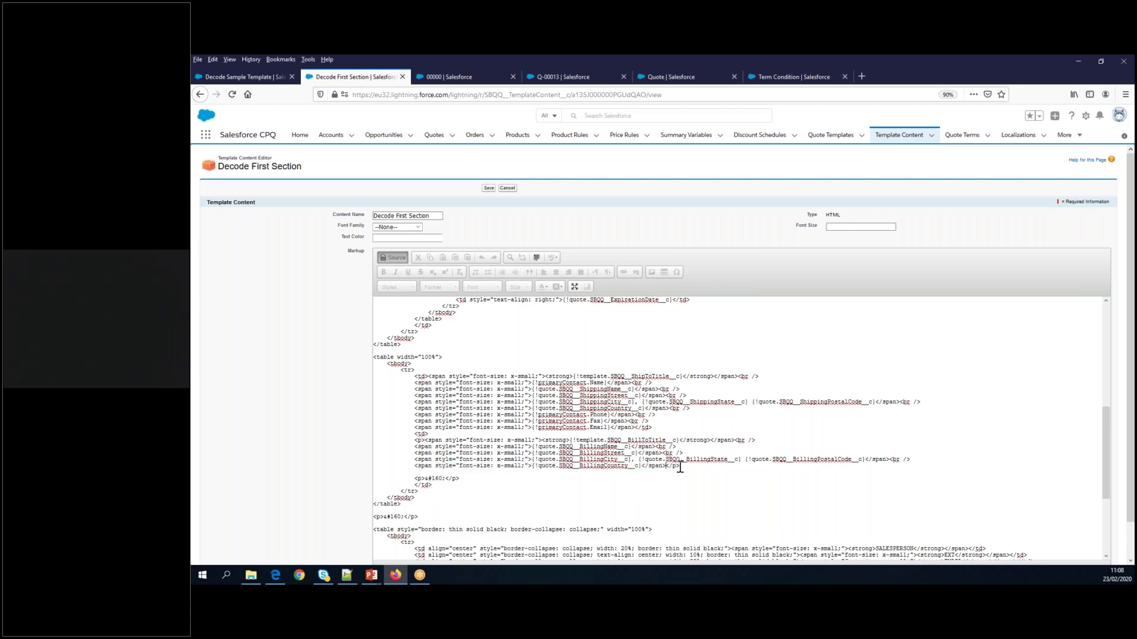
{"action": "key", "text": "Return"}
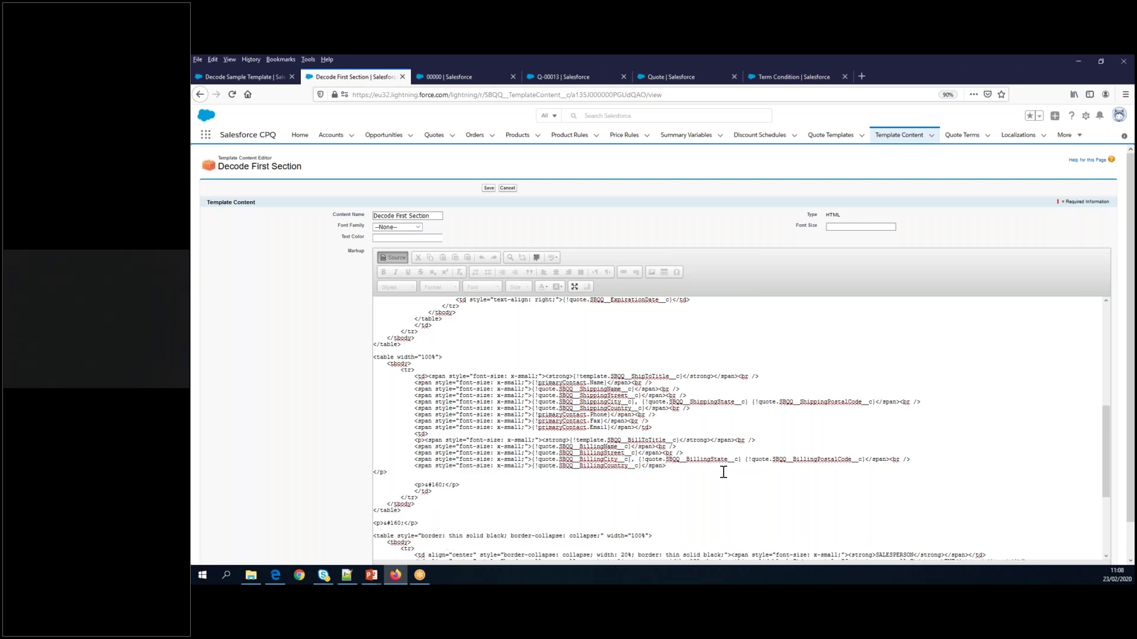
{"action": "scroll", "coordinate": [724, 472], "scroll_direction": "down", "scroll_amount": 1}
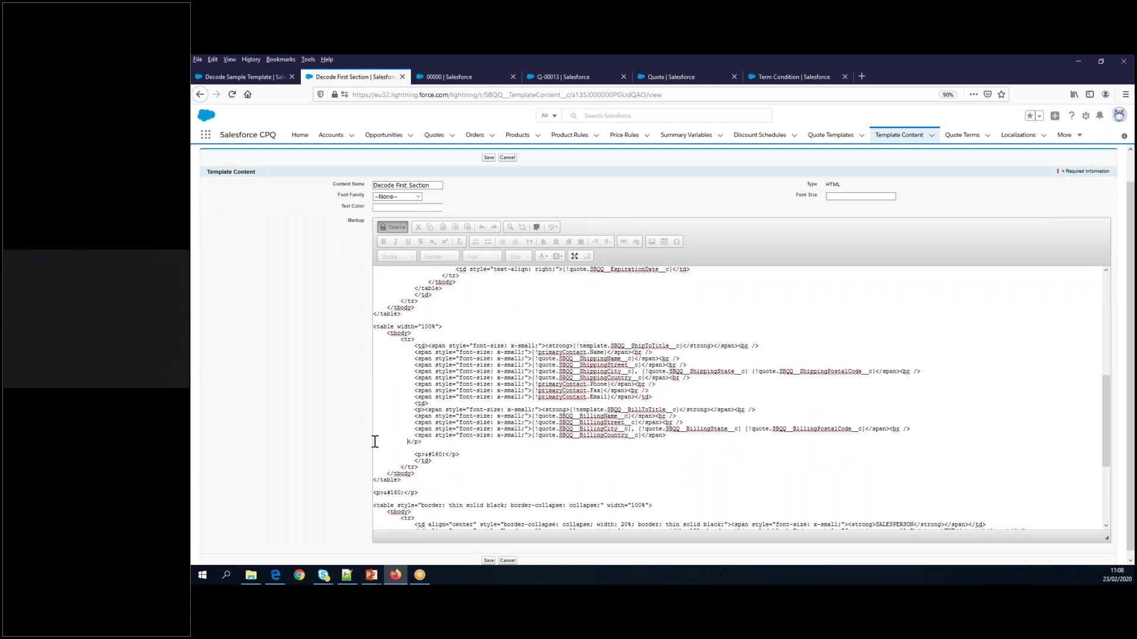
{"action": "key", "text": "ctrl+v"}
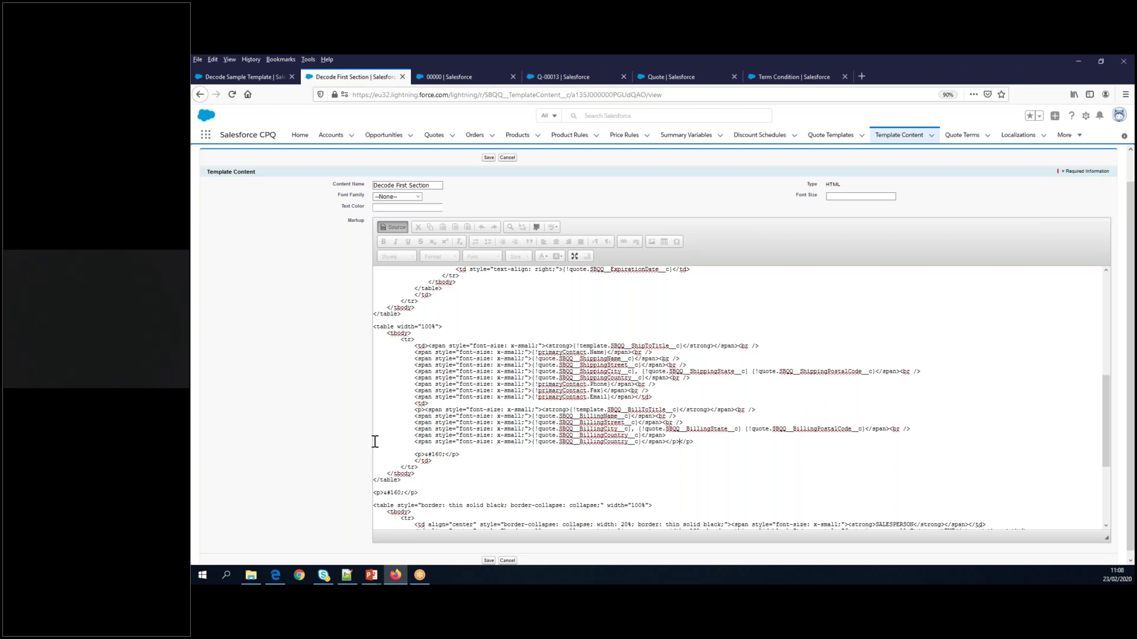
Replace the field name in the duplicated line with Demo_Field_1__c from the Quote object and save the template content.
{"action": "double_click", "coordinate": [611, 442]}
{"action": "left_click", "coordinate": [675, 77]}
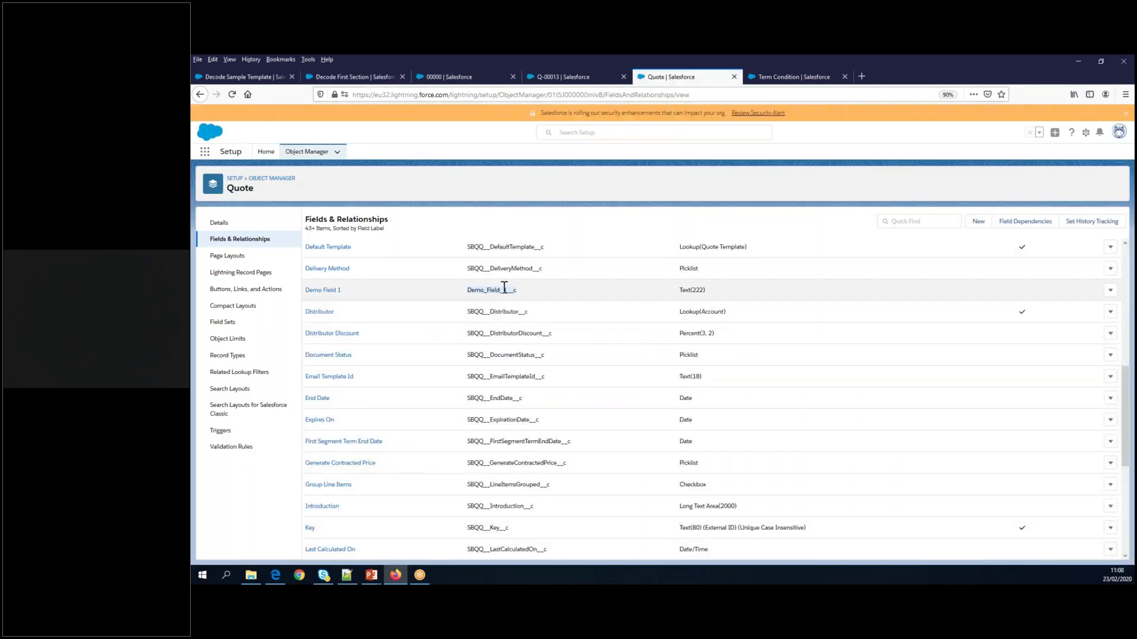
{"action": "left_click", "coordinate": [355, 77]}
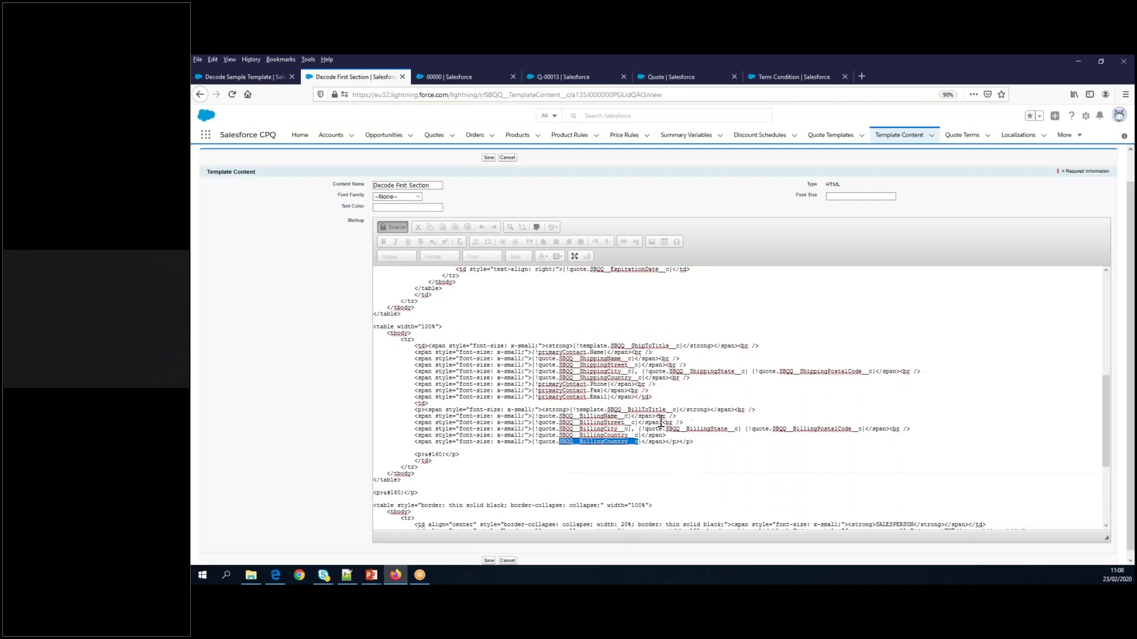
{"action": "double_click", "coordinate": [595, 444]}
{"action": "type", "text": "Demo_Field_1__c"}
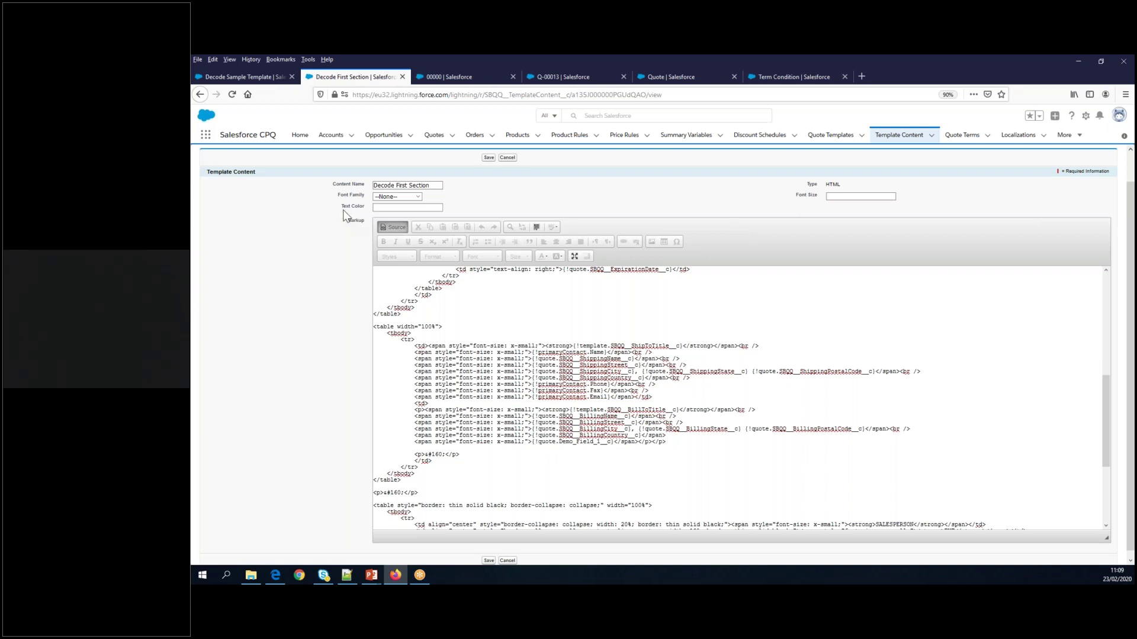
{"action": "left_click", "coordinate": [488, 157]}
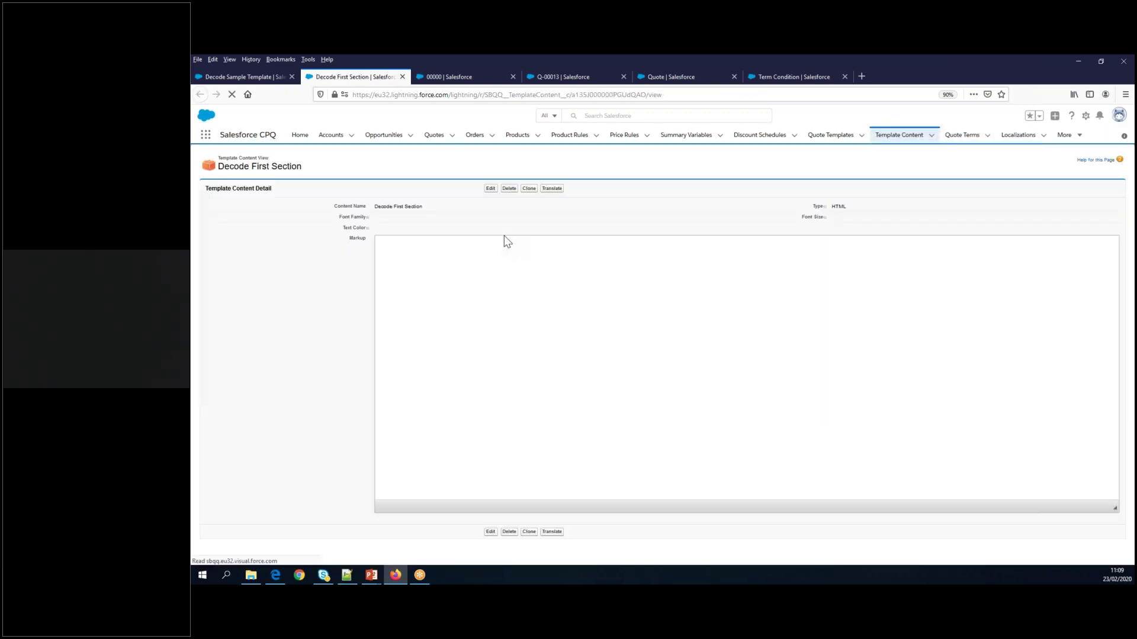
Set Demo Field 1 of quote Q-00013 to "This is Demo field", save it, and preview the document with Decode Sample Template.
{"action": "left_click", "coordinate": [567, 74]}
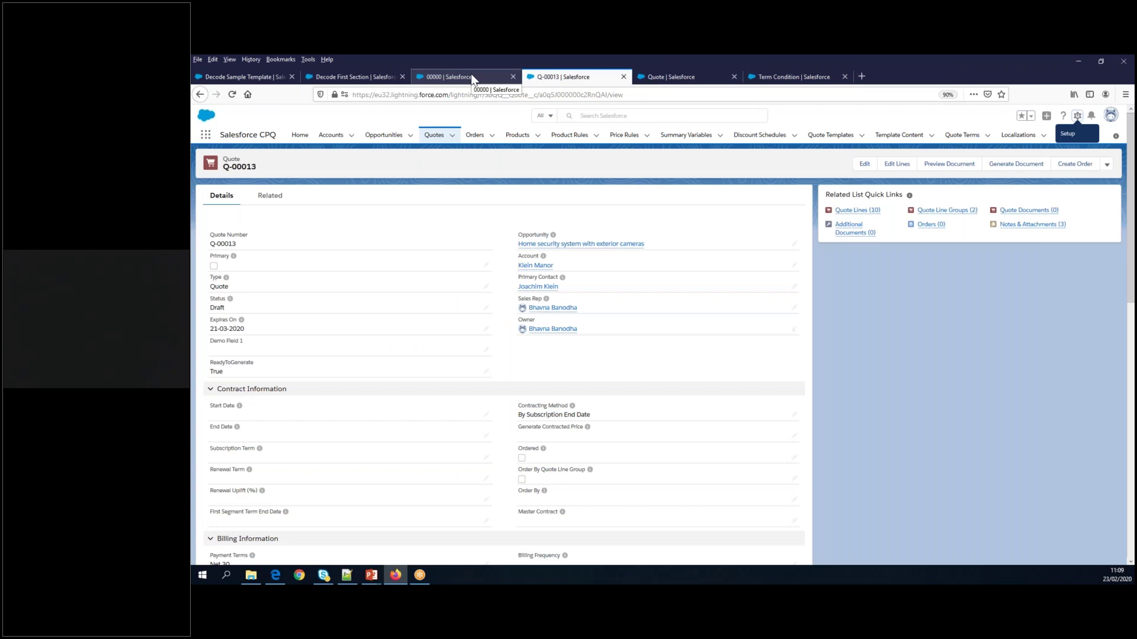
{"action": "left_click", "coordinate": [949, 167]}
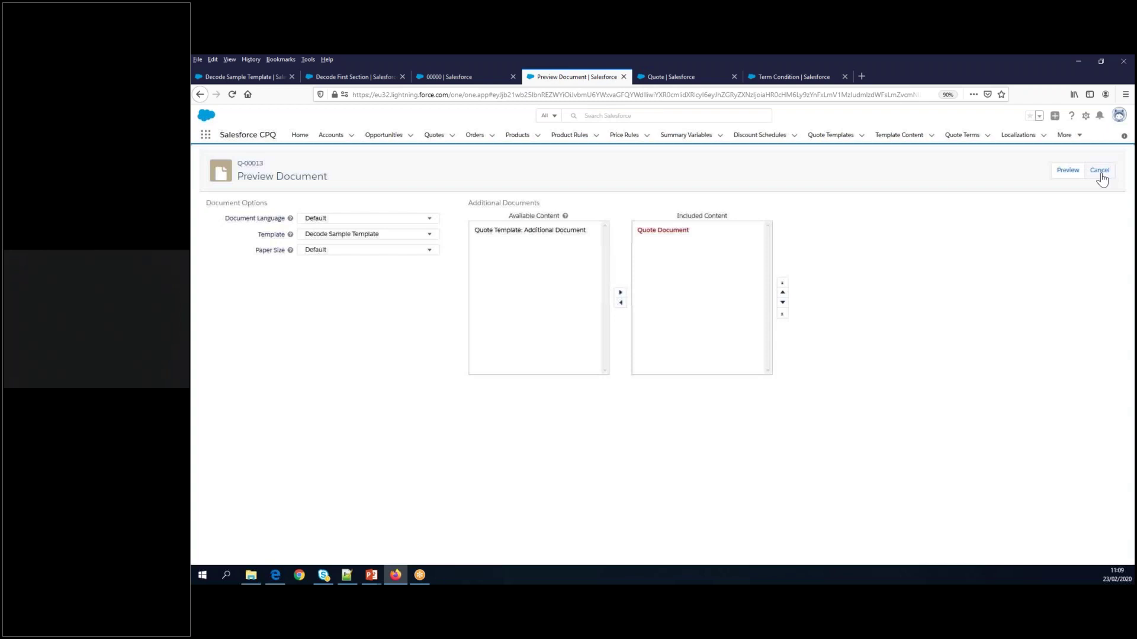
{"action": "left_click", "coordinate": [1100, 172]}
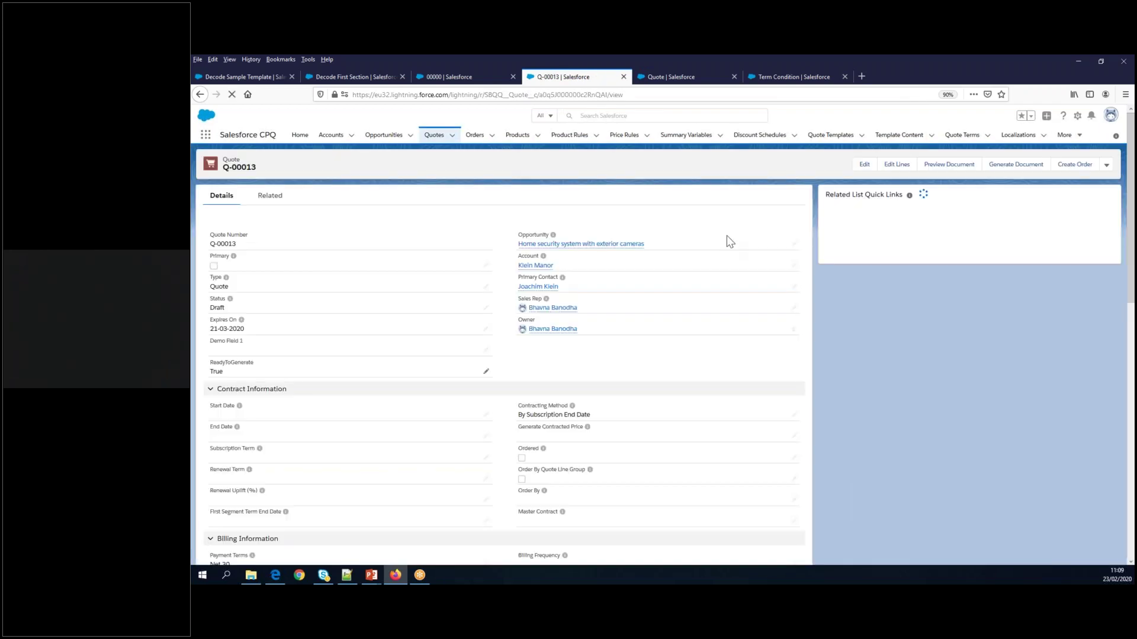
{"action": "left_click", "coordinate": [862, 167]}
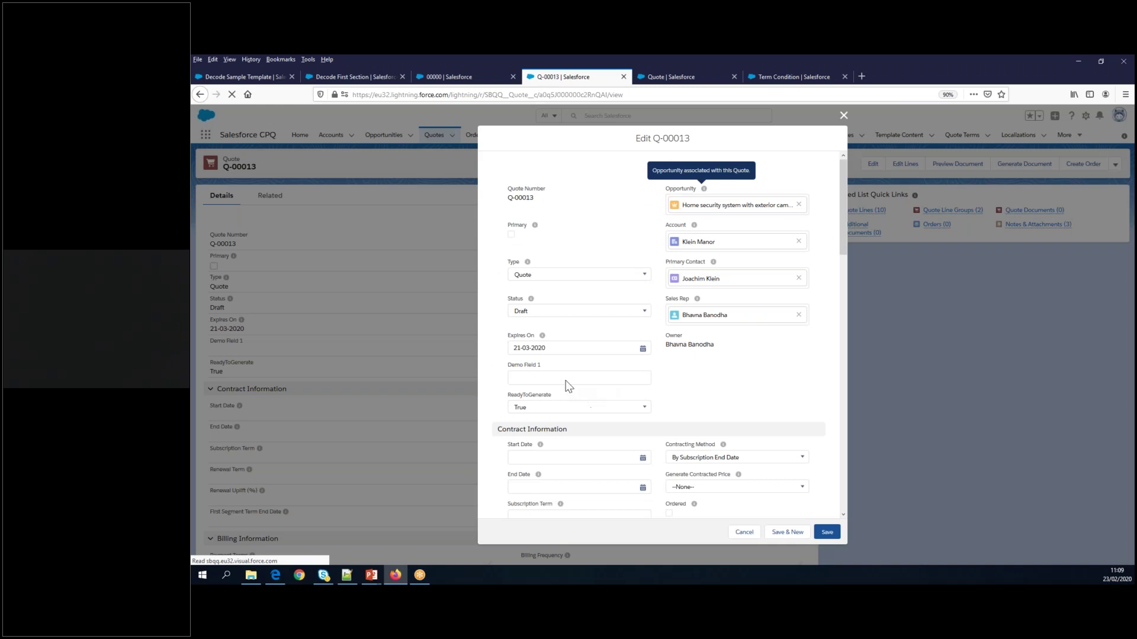
{"action": "left_click", "coordinate": [571, 379]}
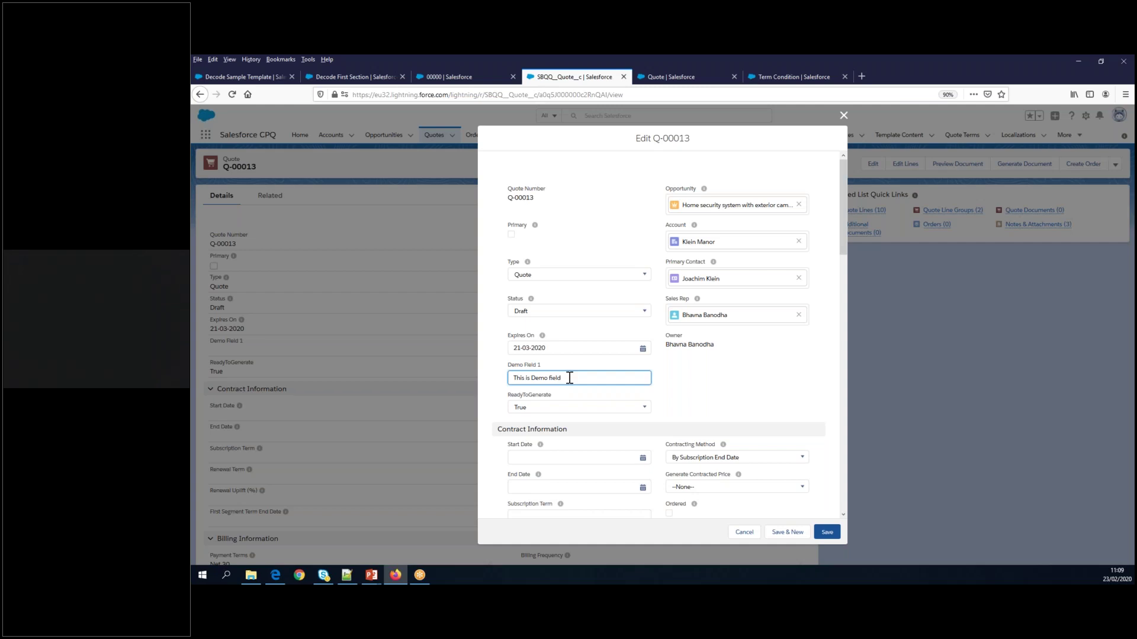
{"action": "left_click", "coordinate": [827, 532]}
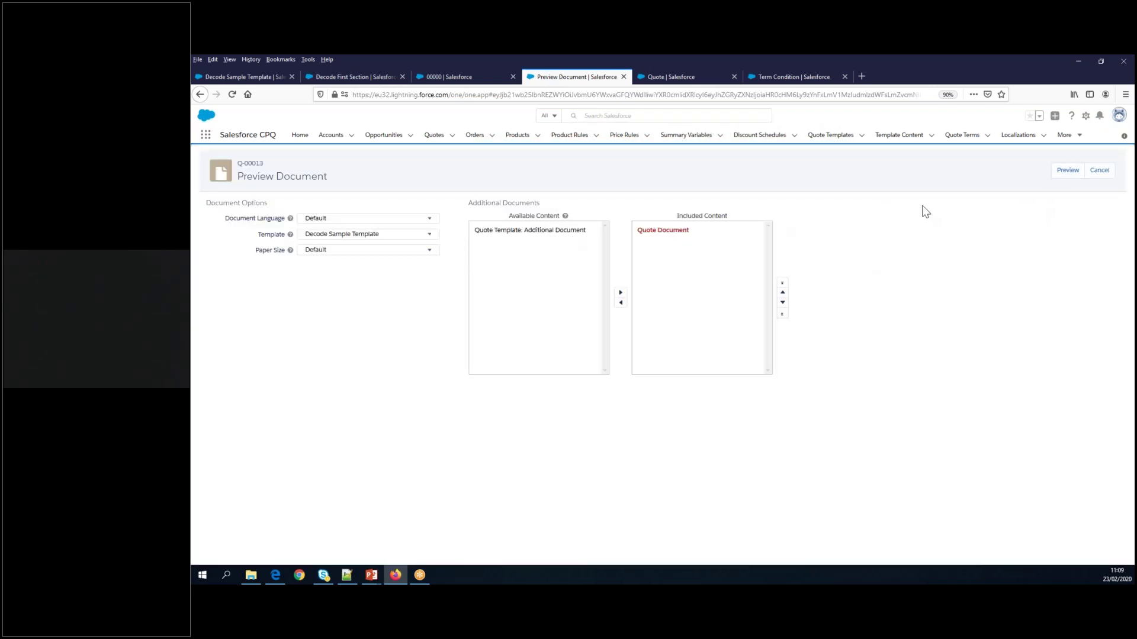
{"action": "left_click", "coordinate": [1068, 172]}
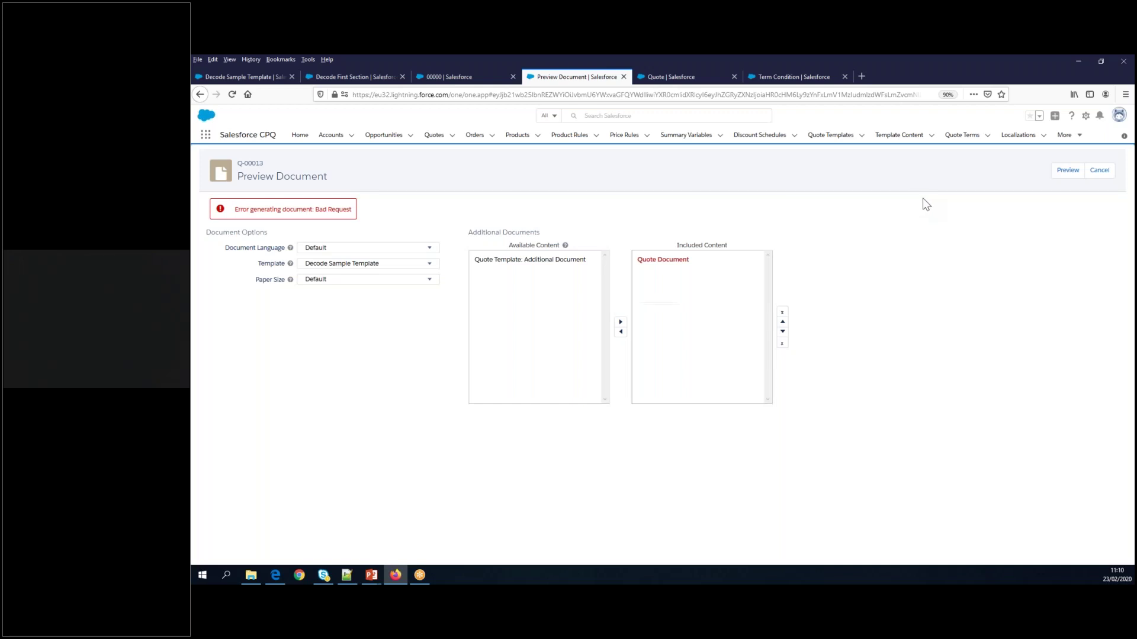
Open the Decode First Section template content for editing and locate the bill-to block in its HTML source.
{"action": "left_click", "coordinate": [443, 79]}
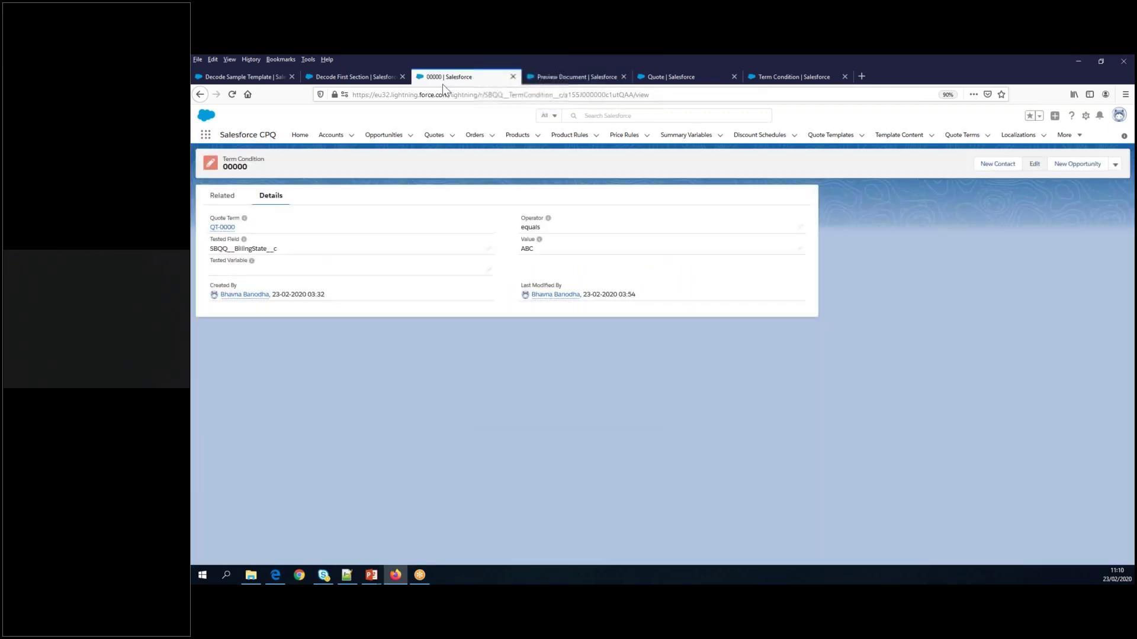
{"action": "left_click", "coordinate": [341, 79]}
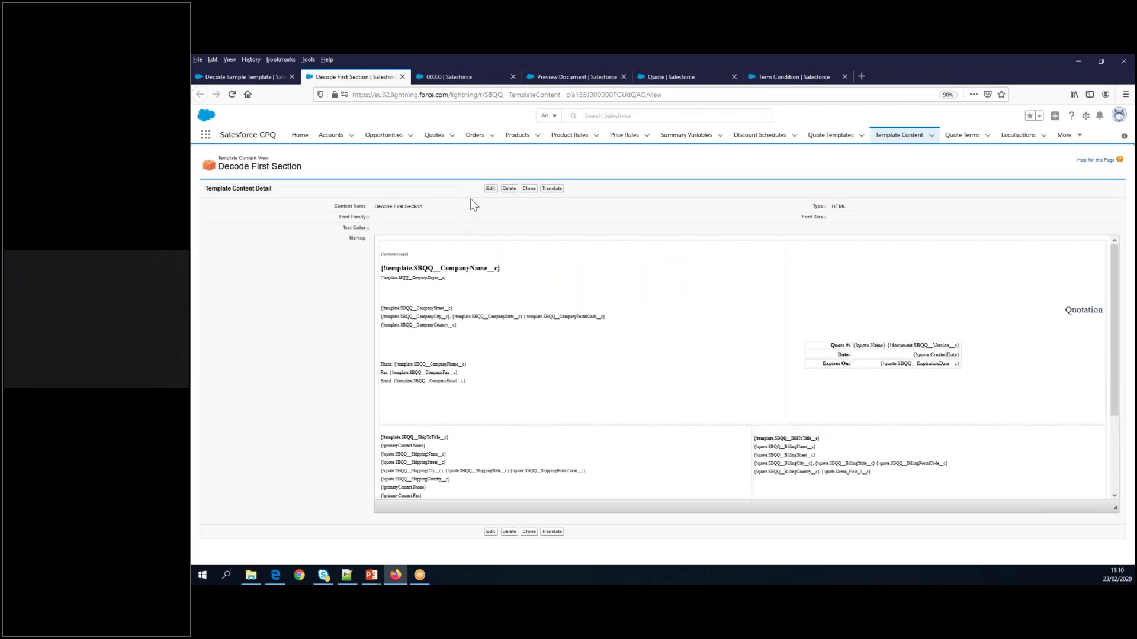
{"action": "left_click", "coordinate": [489, 189]}
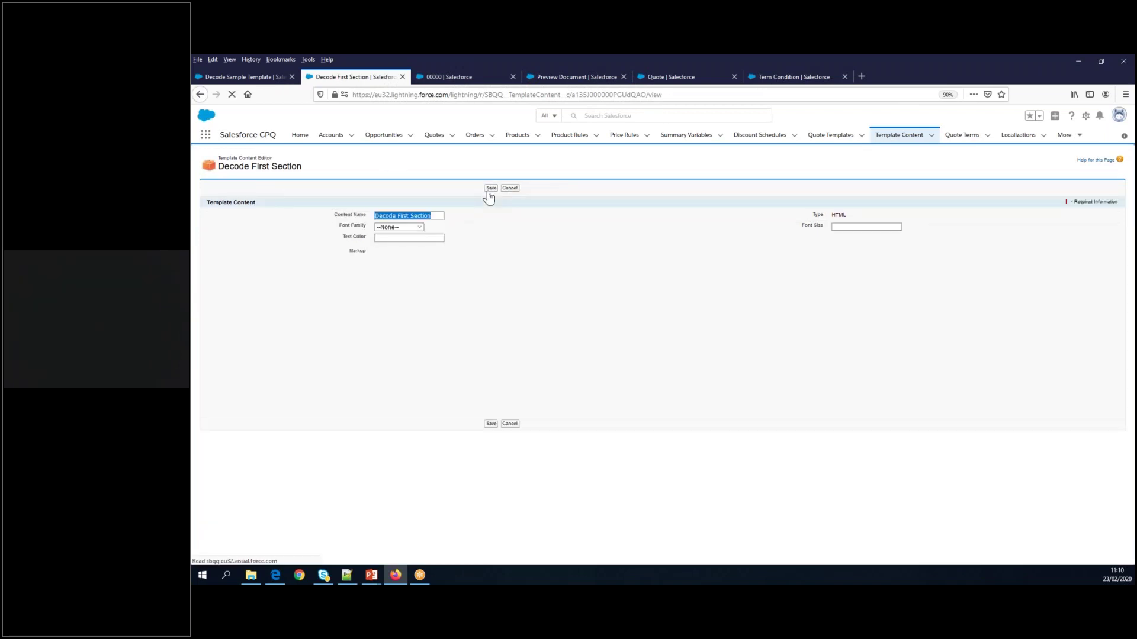
{"action": "left_click", "coordinate": [393, 259]}
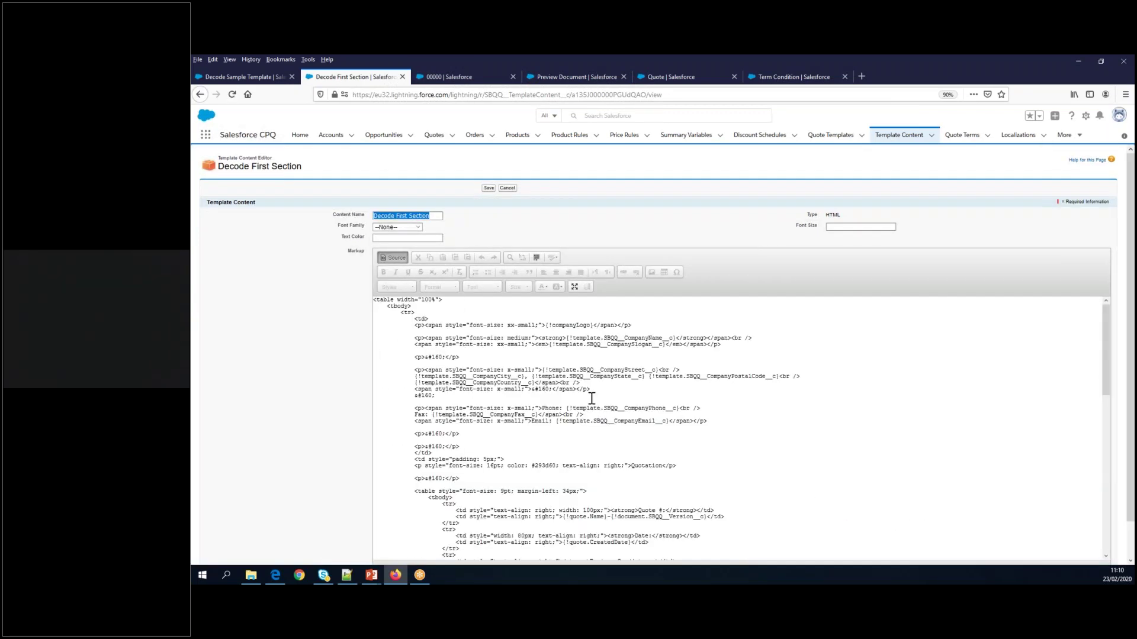
{"action": "scroll", "coordinate": [697, 469], "scroll_direction": "down", "scroll_amount": 6}
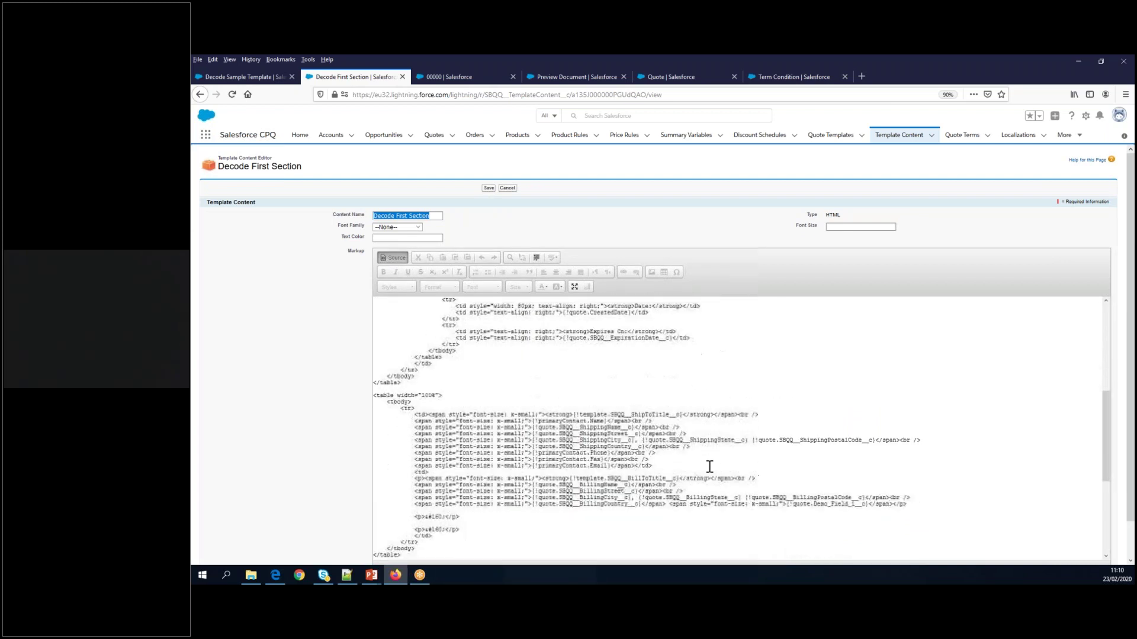
{"action": "scroll", "coordinate": [726, 511], "scroll_direction": "down", "scroll_amount": 1}
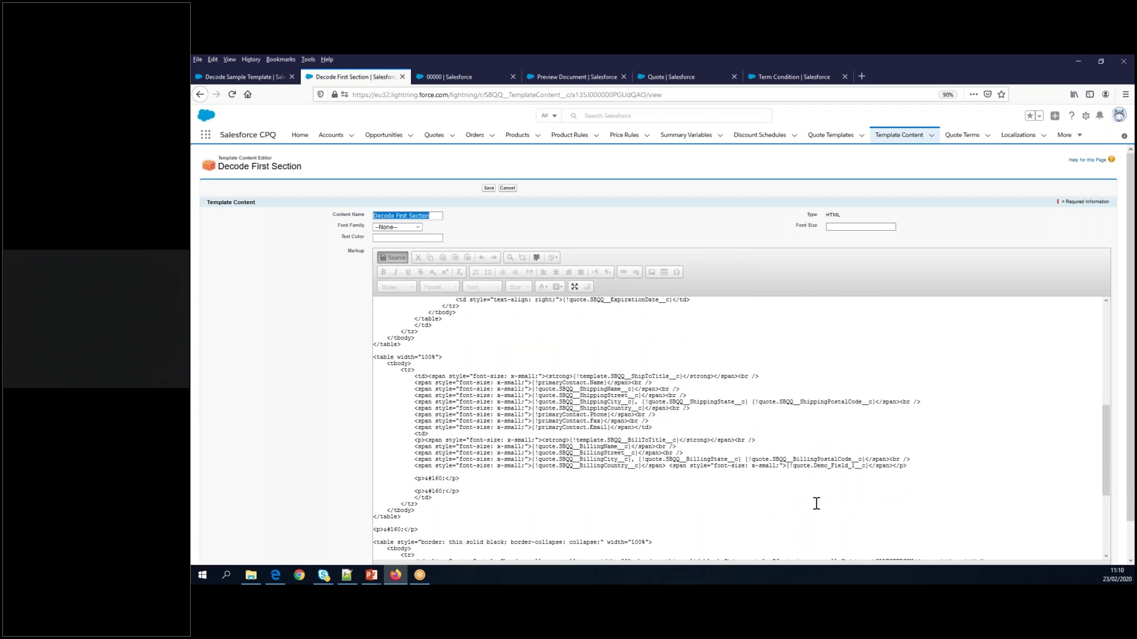
{"action": "scroll", "coordinate": [816, 503], "scroll_direction": "down", "scroll_amount": 2}
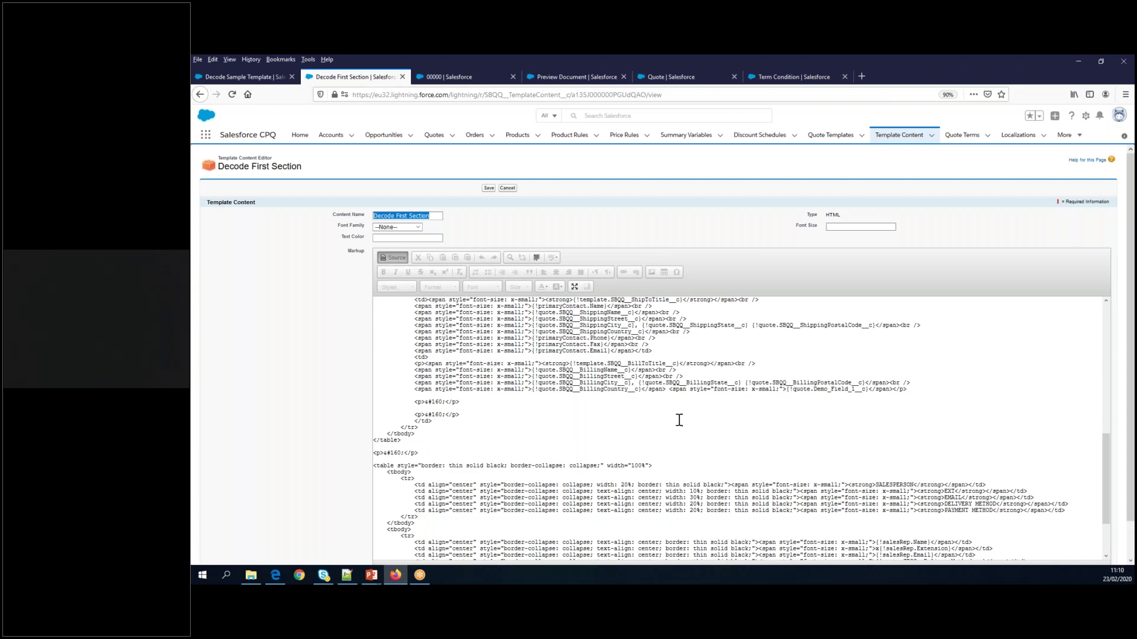
Try to place the Demo_Field_1__c span on its own line below SBQQ__BillingCountry__c, before the paragraph's closing tag.
{"action": "left_click", "coordinate": [667, 389]}
{"action": "key", "text": "Return"}
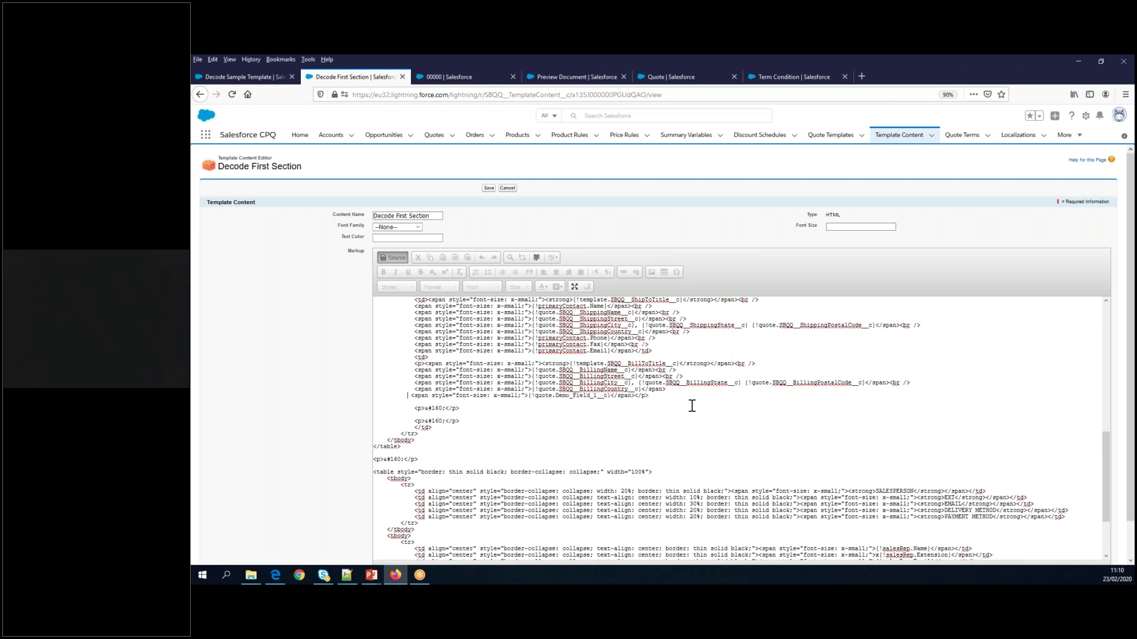
{"action": "key", "text": "BackSpace"}
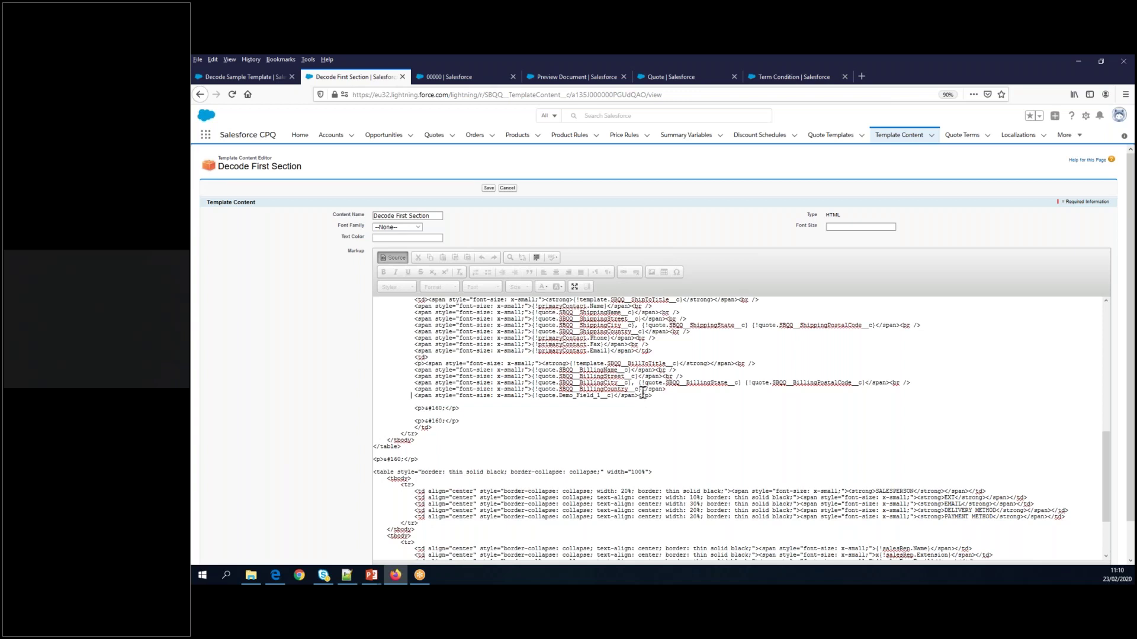
{"action": "double_click", "coordinate": [420, 364]}
{"action": "double_click", "coordinate": [643, 396]}
{"action": "left_click", "coordinate": [646, 401]}
{"action": "type", "text": "p>"}
Copy the Demo_Field_1__c span, remove it, and rejoin the closing </p> tag to the SBQQ__BillingCountry__c line.
{"action": "left_click_drag", "start_coordinate": [638, 396], "coordinate": [415, 400]}
{"action": "key", "text": "ctrl+c"}
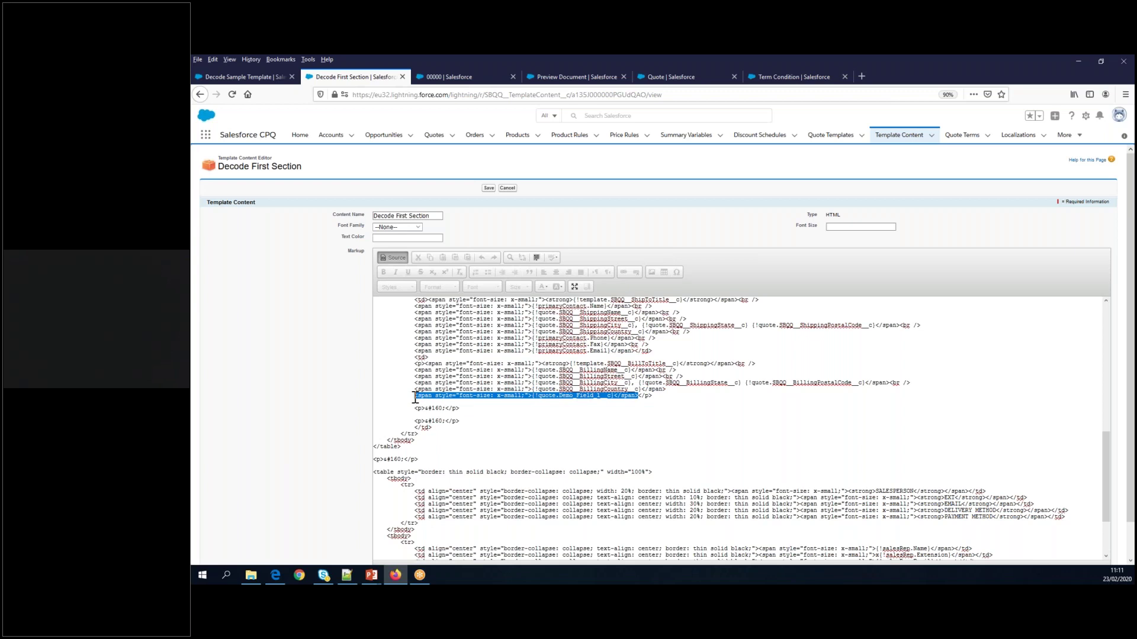
{"action": "key", "text": "BackSpace"}
{"action": "key", "text": "BackSpace"}
{"action": "key", "text": "BackSpace"}
{"action": "key", "text": "BackSpace"}
{"action": "key", "text": "BackSpace"}
{"action": "key", "text": "BackSpace"}
{"action": "key", "text": "BackSpace"}
{"action": "key", "text": "BackSpace"}
{"action": "key", "text": "BackSpace"}
{"action": "key", "text": "BackSpace"}
{"action": "key", "text": "BackSpace"}
{"action": "key", "text": "BackSpace"}
{"action": "key", "text": "BackSpace"}
{"action": "key", "text": "BackSpace"}
{"action": "key", "text": "BackSpace"}
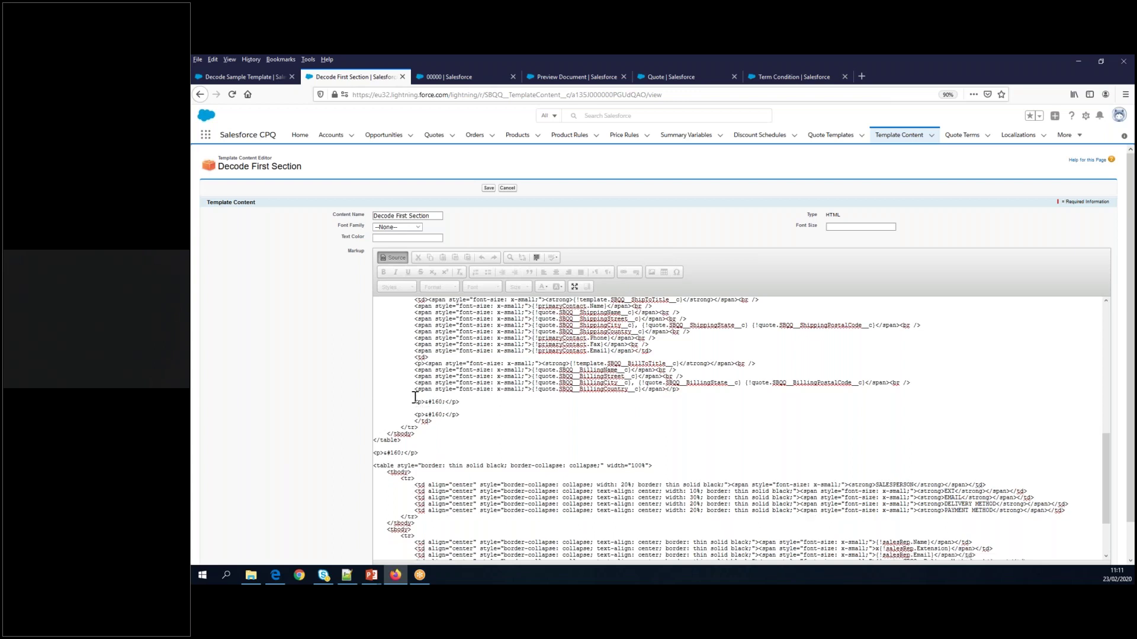
Paste the Demo_Field_1__c span on a new line below the bill-to paragraph's closing </p> tag and save the template content.
{"action": "left_click", "coordinate": [690, 391]}
{"action": "key", "text": "Return"}
{"action": "key", "text": "ctrl+v"}
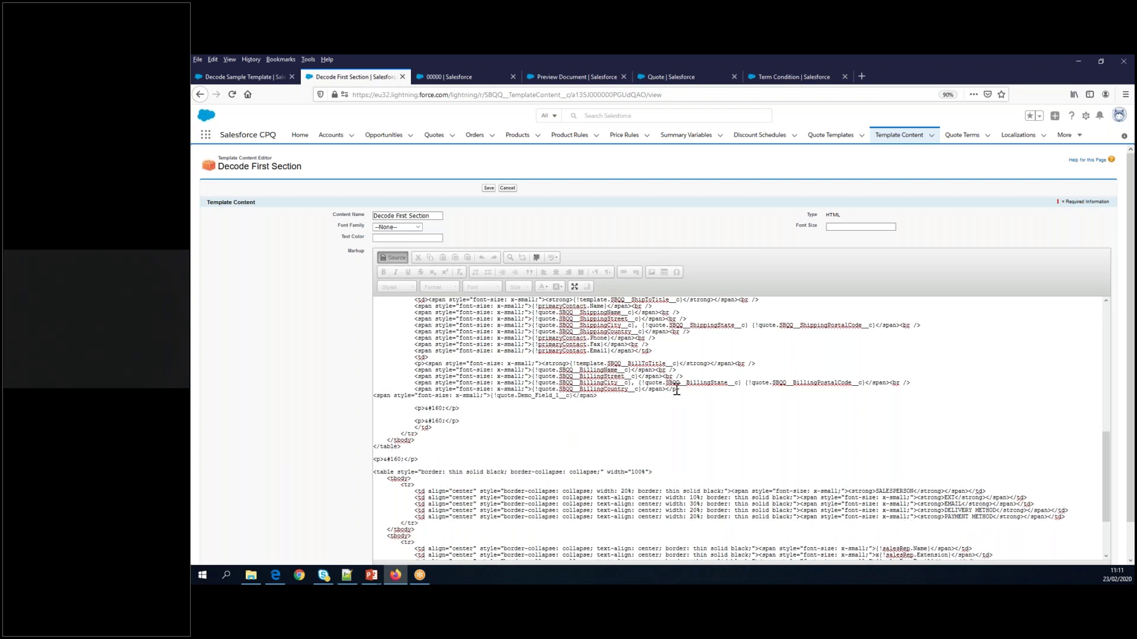
{"action": "left_click", "coordinate": [483, 188]}
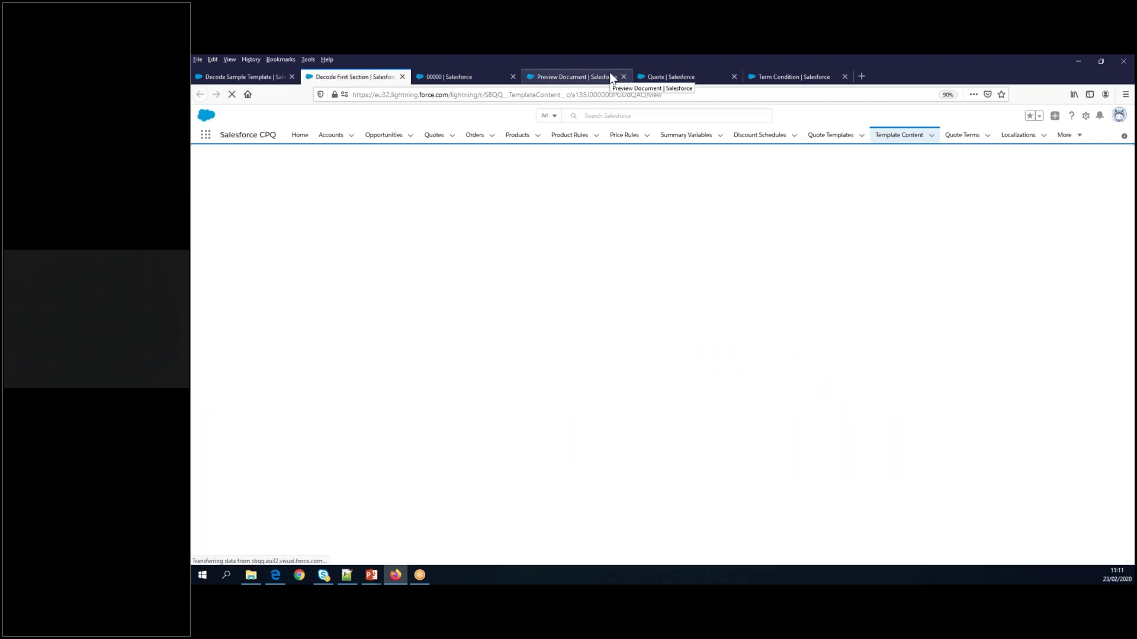
Preview the document of quote Q-00013 with Decode Sample Template and check the Demo Field 1 text under the bill-to address.
{"action": "left_click", "coordinate": [595, 79]}
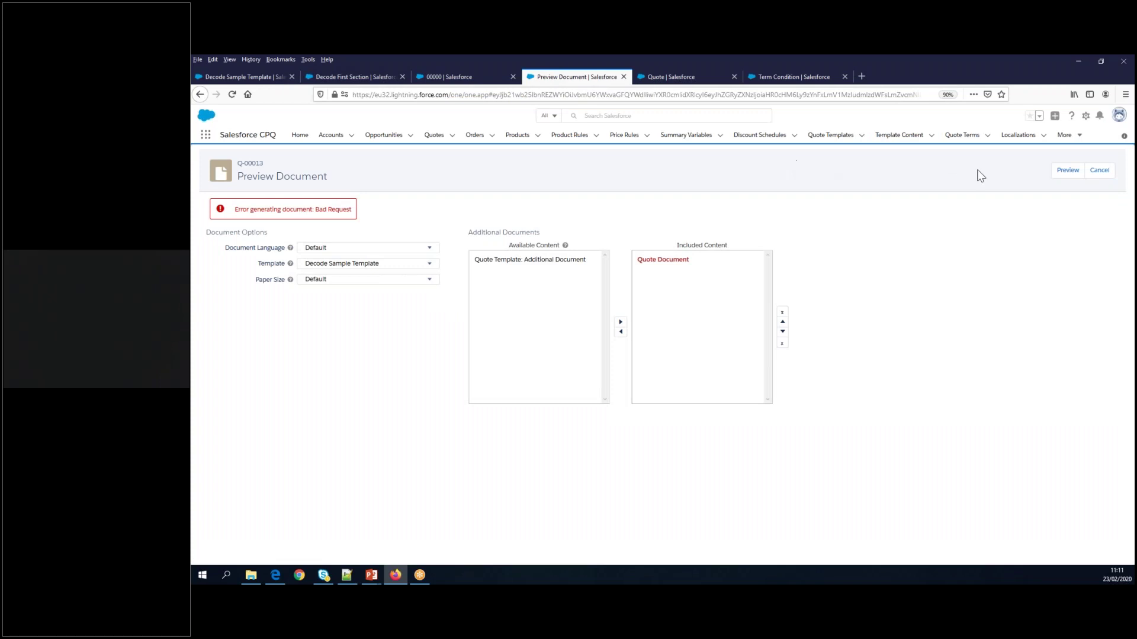
{"action": "left_click", "coordinate": [1064, 171]}
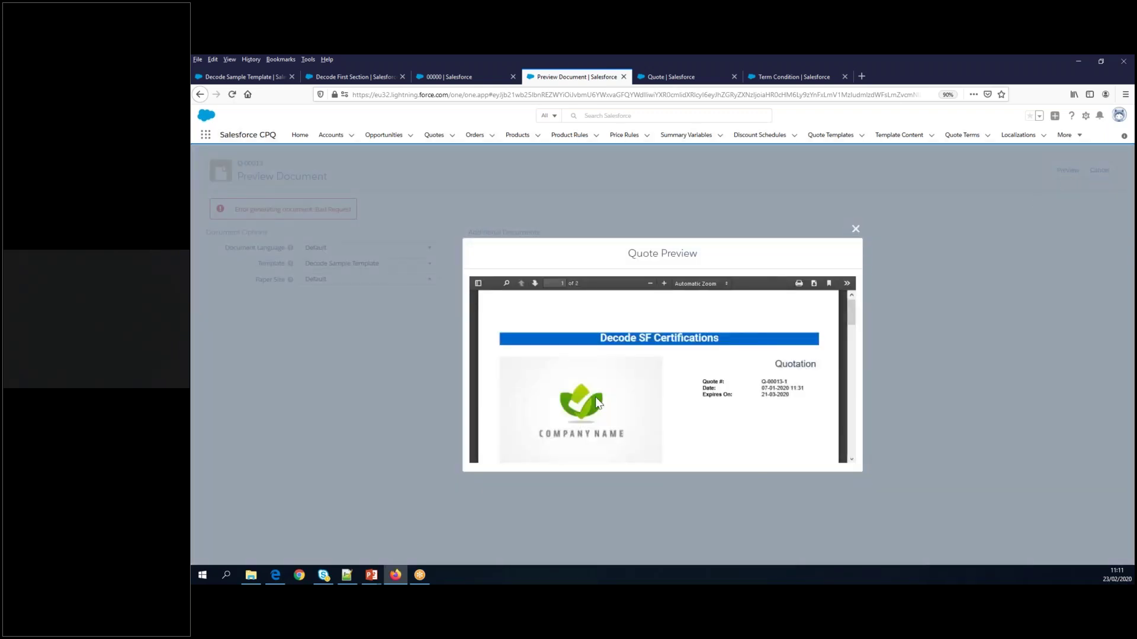
{"action": "scroll", "coordinate": [668, 381], "scroll_direction": "down", "scroll_amount": 10}
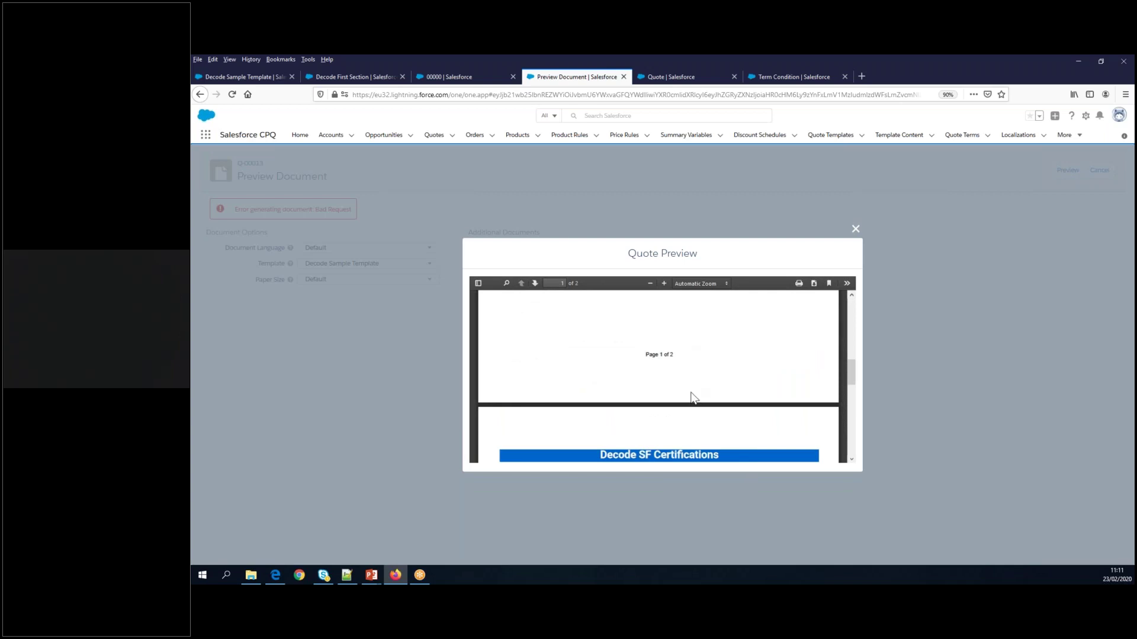
{"action": "scroll", "coordinate": [691, 393], "scroll_direction": "down", "scroll_amount": 8}
{"action": "scroll", "coordinate": [691, 398], "scroll_direction": "up", "scroll_amount": 12}
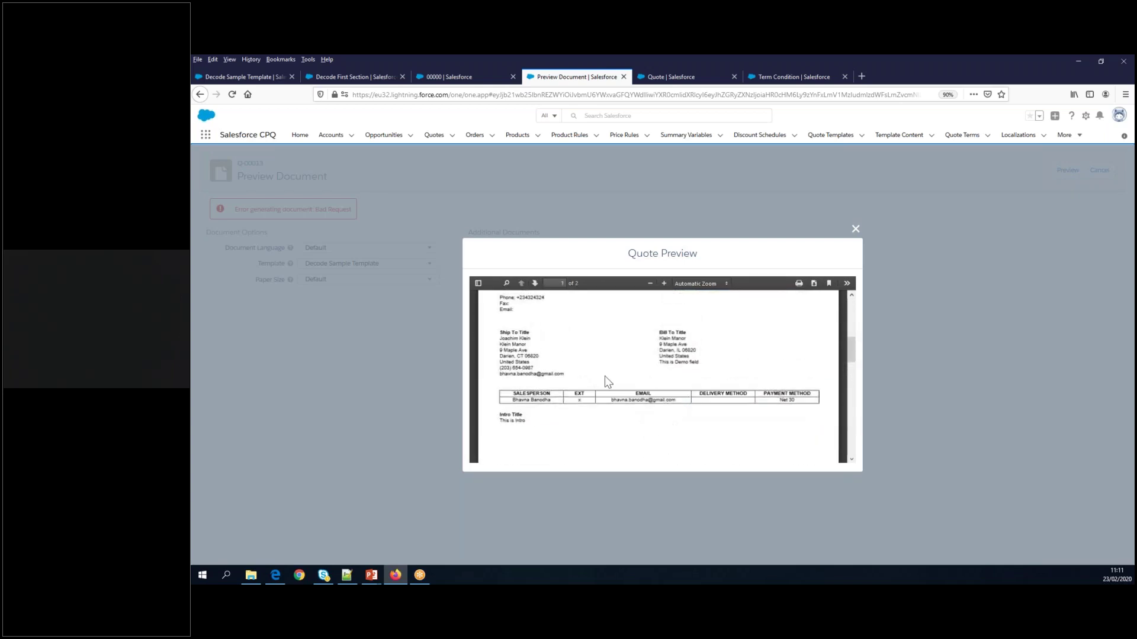
{"action": "left_click_drag", "start_coordinate": [662, 363], "coordinate": [700, 362]}
{"action": "left_click", "coordinate": [855, 228]}
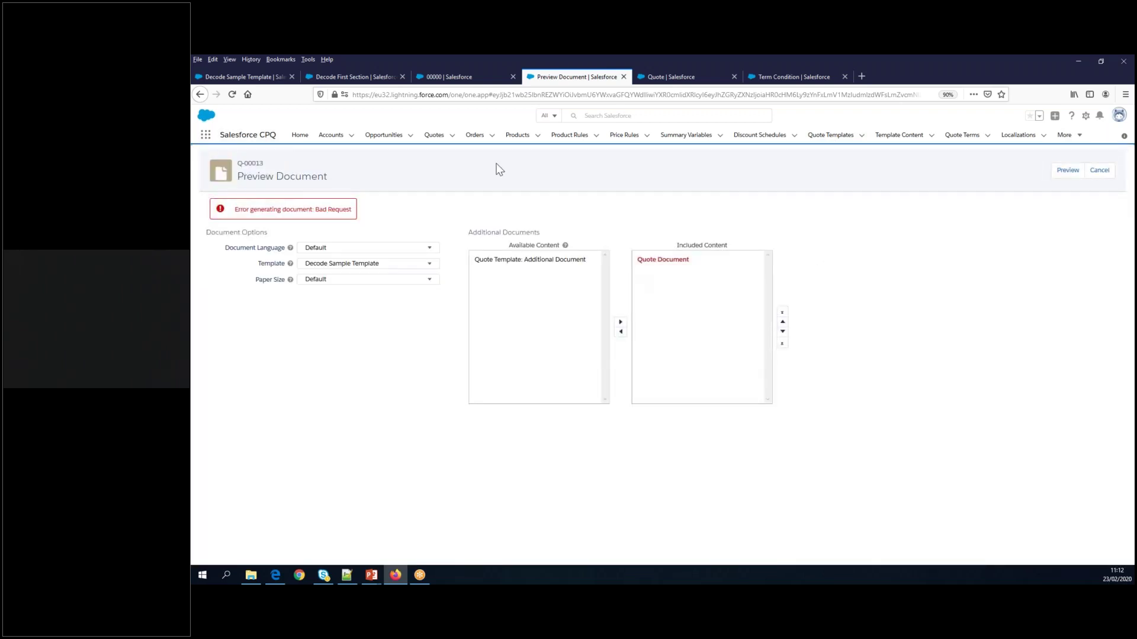
Find Installed Packages in Setup and open the configuration of the Salesforce CPQ package.
{"action": "left_click", "coordinate": [453, 77]}
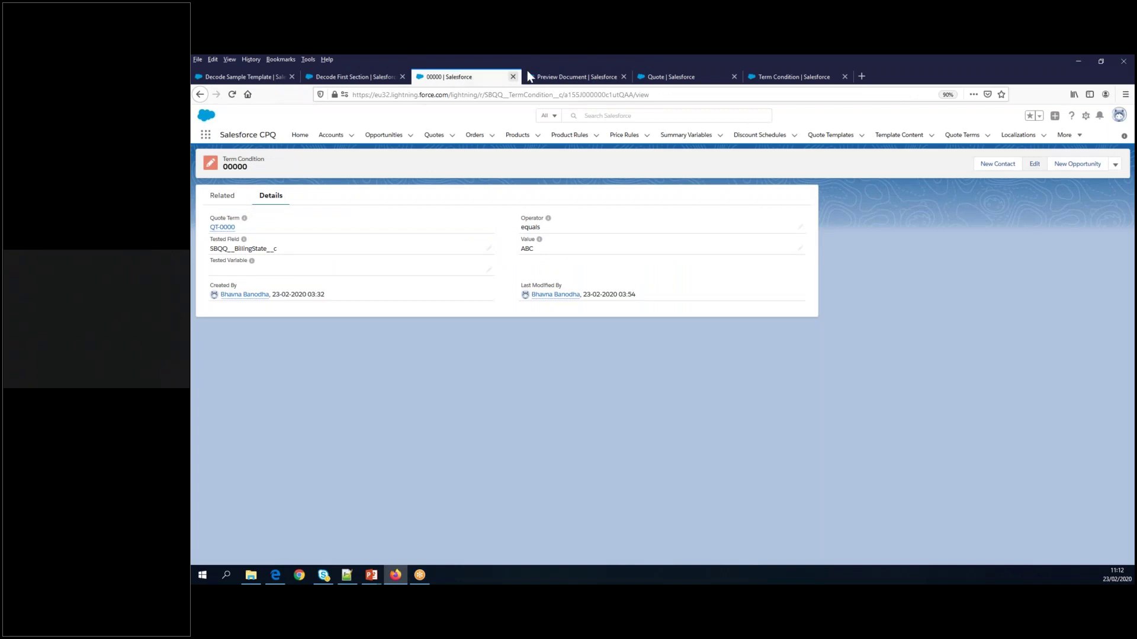
{"action": "left_click", "coordinate": [569, 77]}
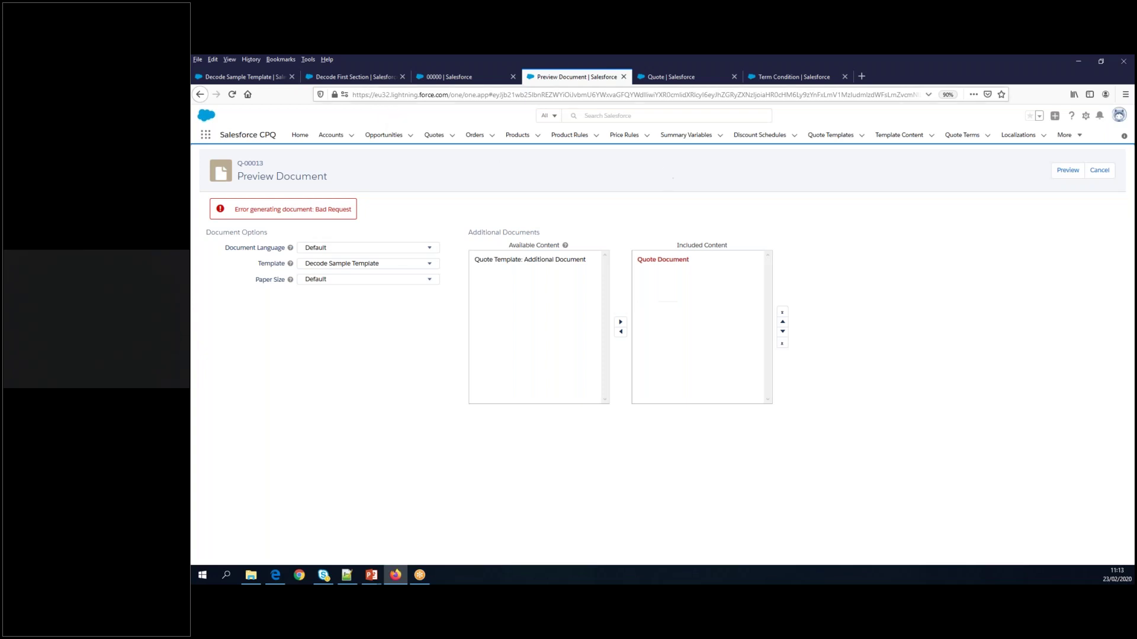
{"action": "left_click", "coordinate": [675, 78]}
{"action": "left_click", "coordinate": [266, 152]}
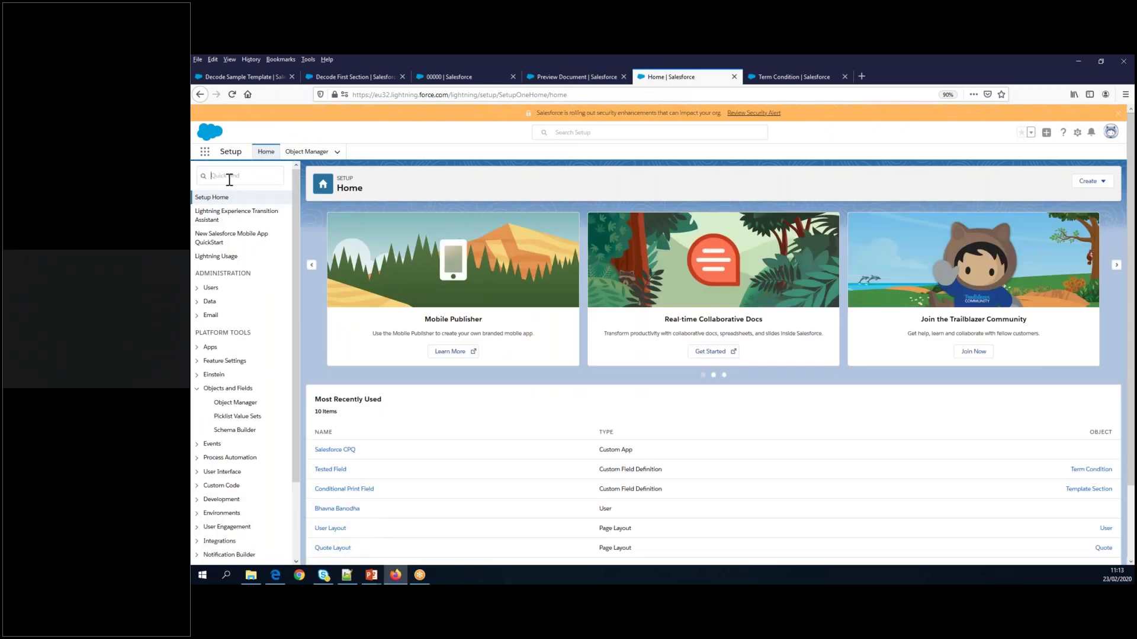
{"action": "left_click", "coordinate": [229, 180]}
{"action": "type", "text": "installed"}
{"action": "left_click", "coordinate": [244, 227]}
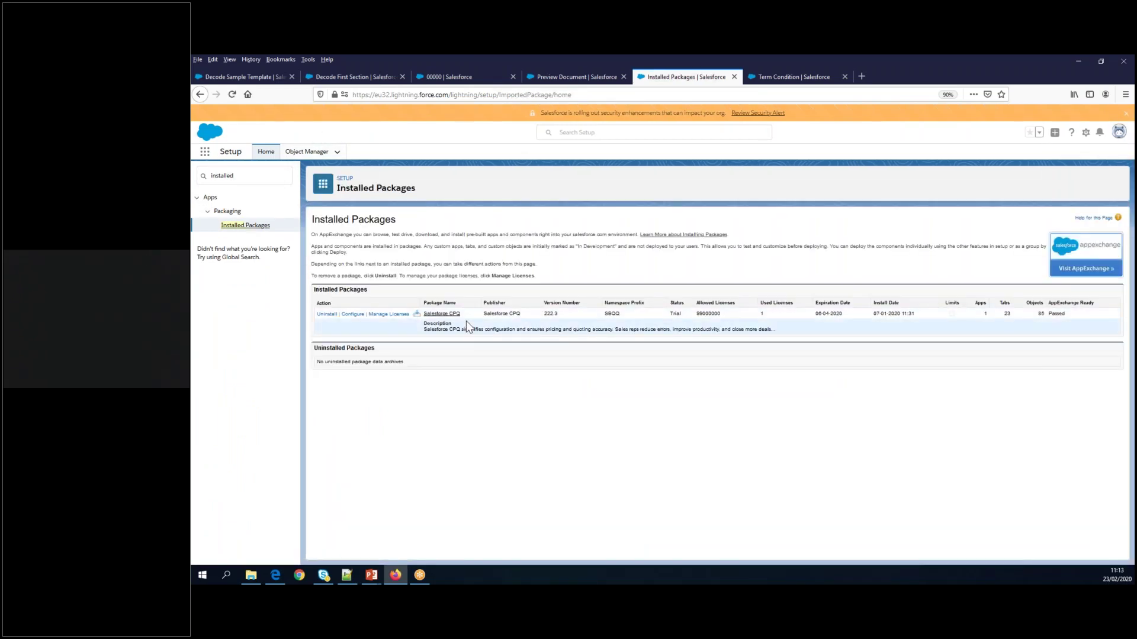
{"action": "left_click", "coordinate": [354, 314]}
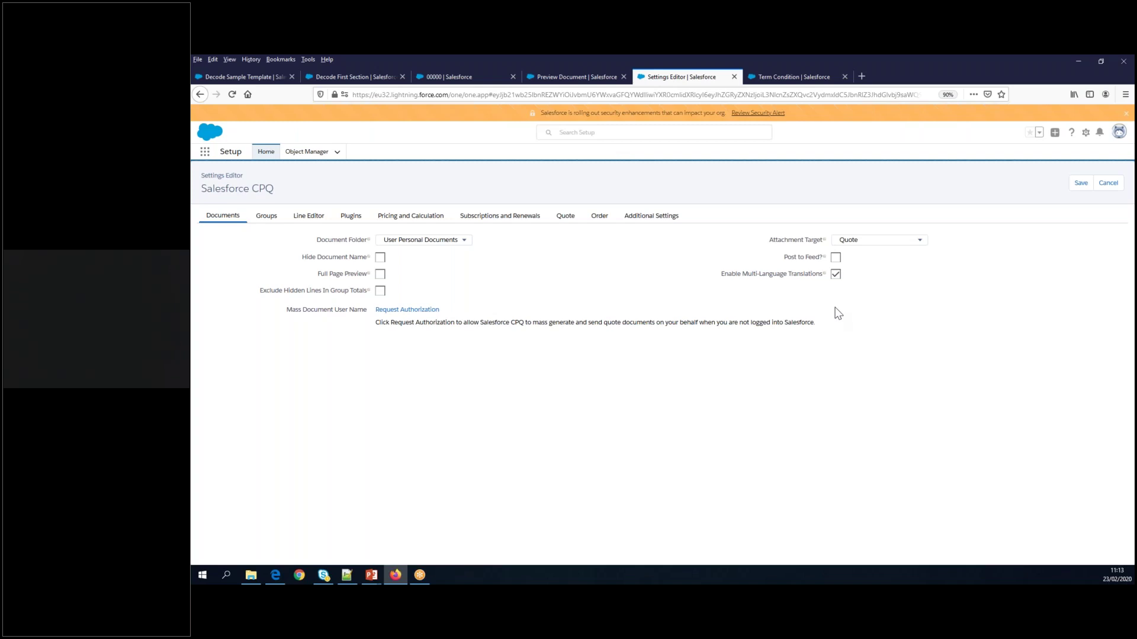
Review the Document Folder and Attachment Target options in the document settings, keeping User Personal Documents and Quote.
{"action": "left_click", "coordinate": [406, 244]}
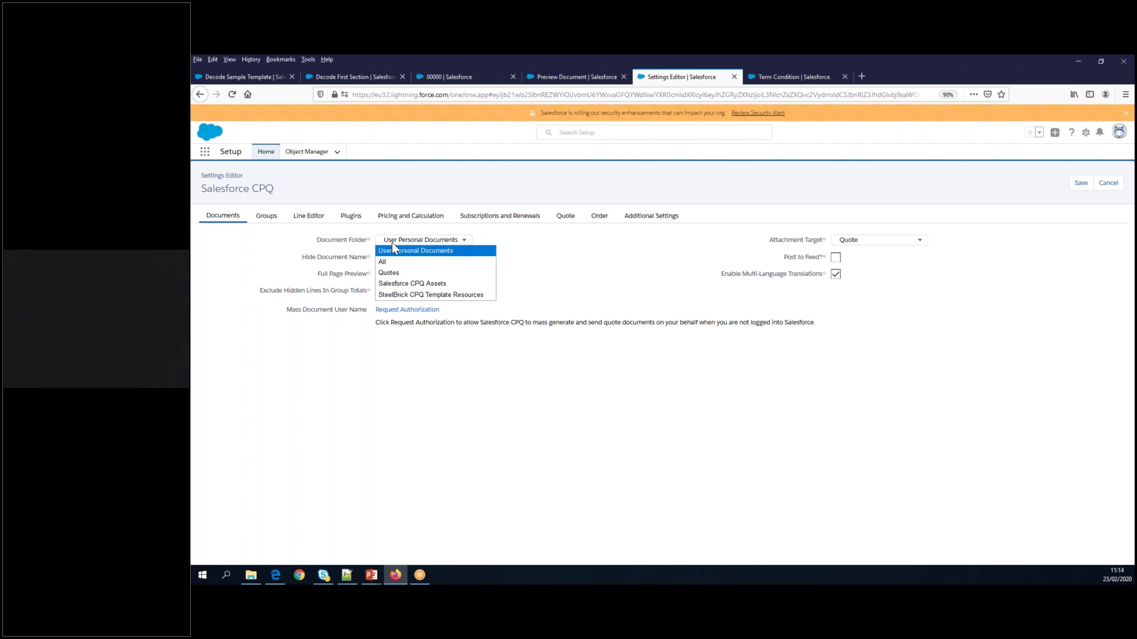
{"action": "left_click", "coordinate": [569, 264]}
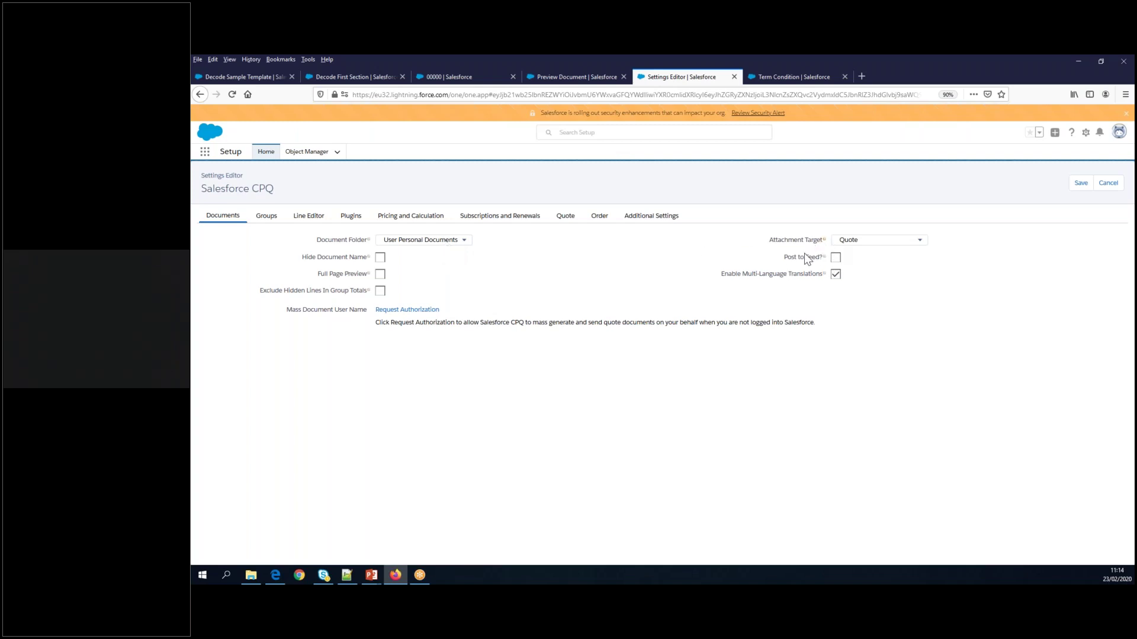
{"action": "left_click", "coordinate": [876, 241]}
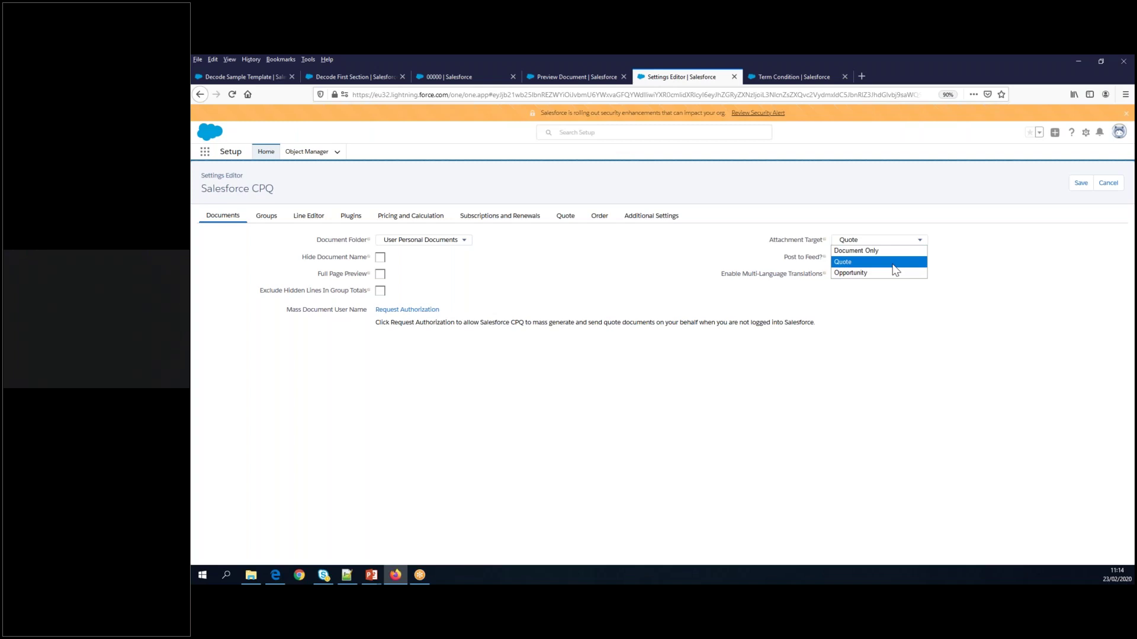
{"action": "left_click", "coordinate": [893, 265]}
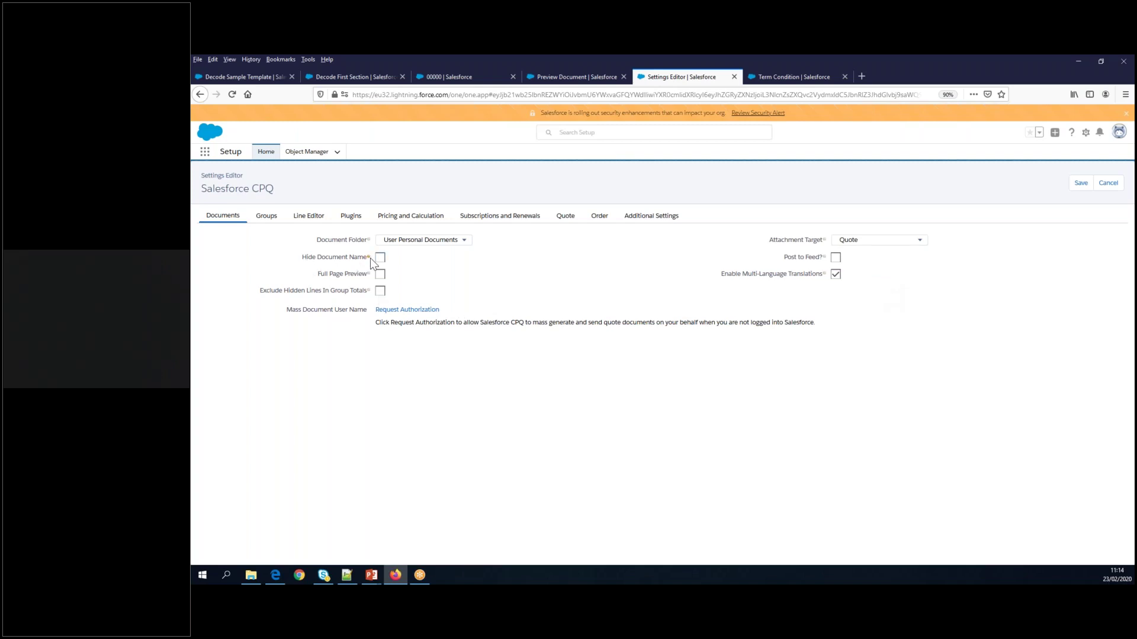
Compare the package's document settings with the preview of quote Q-00013, and close the preview.
{"action": "mouse_move", "coordinate": [369, 258]}
{"action": "left_click", "coordinate": [570, 77]}
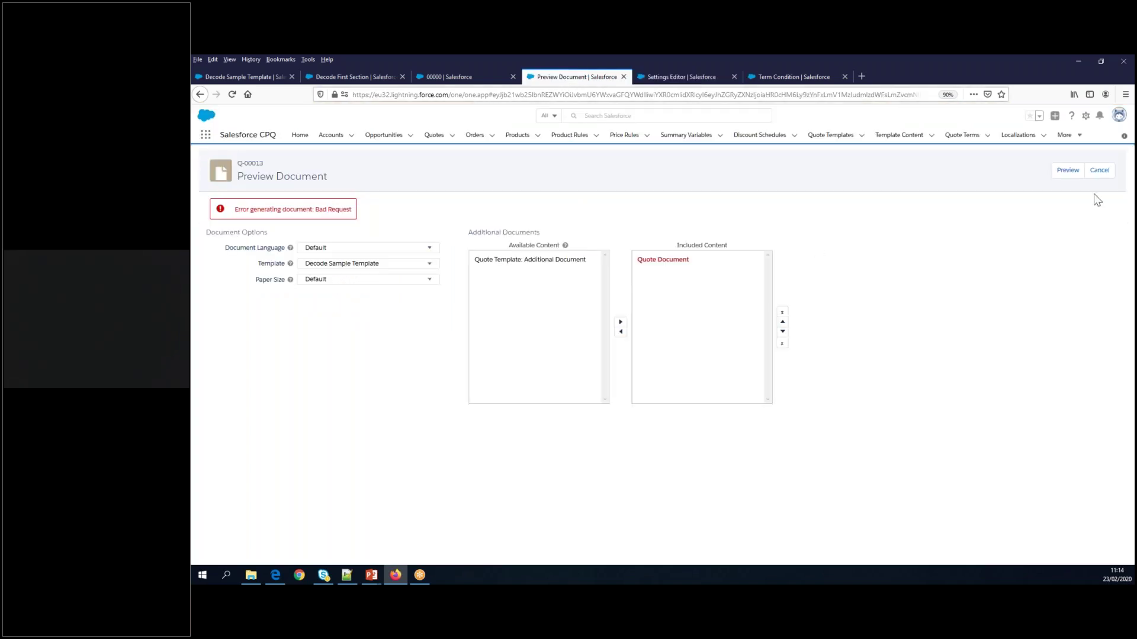
{"action": "left_click", "coordinate": [1075, 175]}
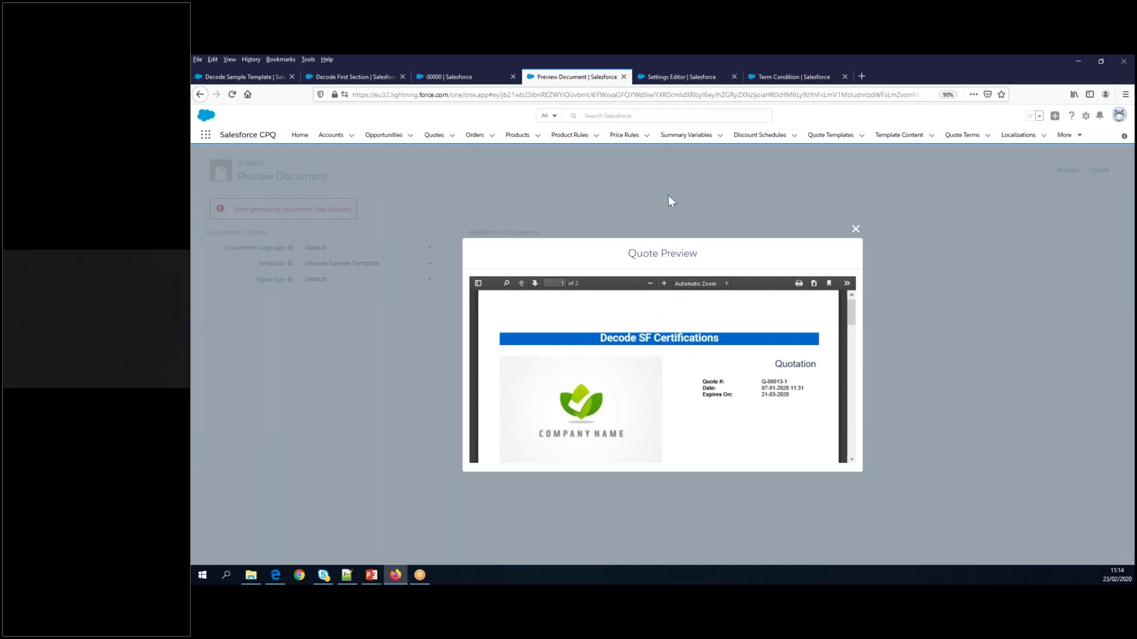
{"action": "left_click", "coordinate": [689, 82]}
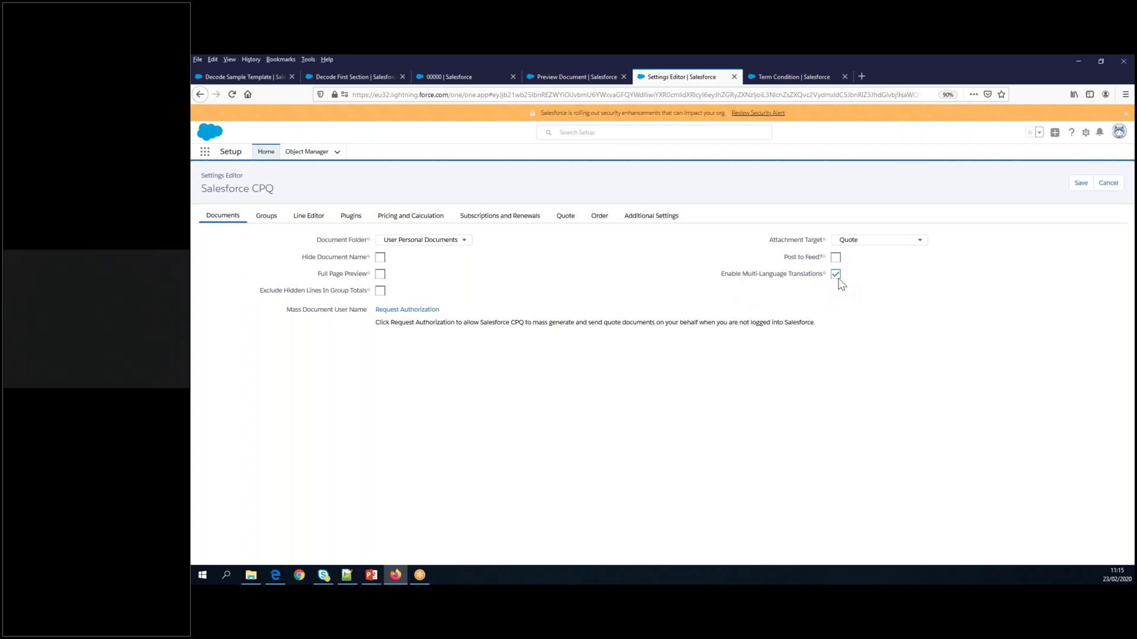
{"action": "left_click", "coordinate": [585, 79]}
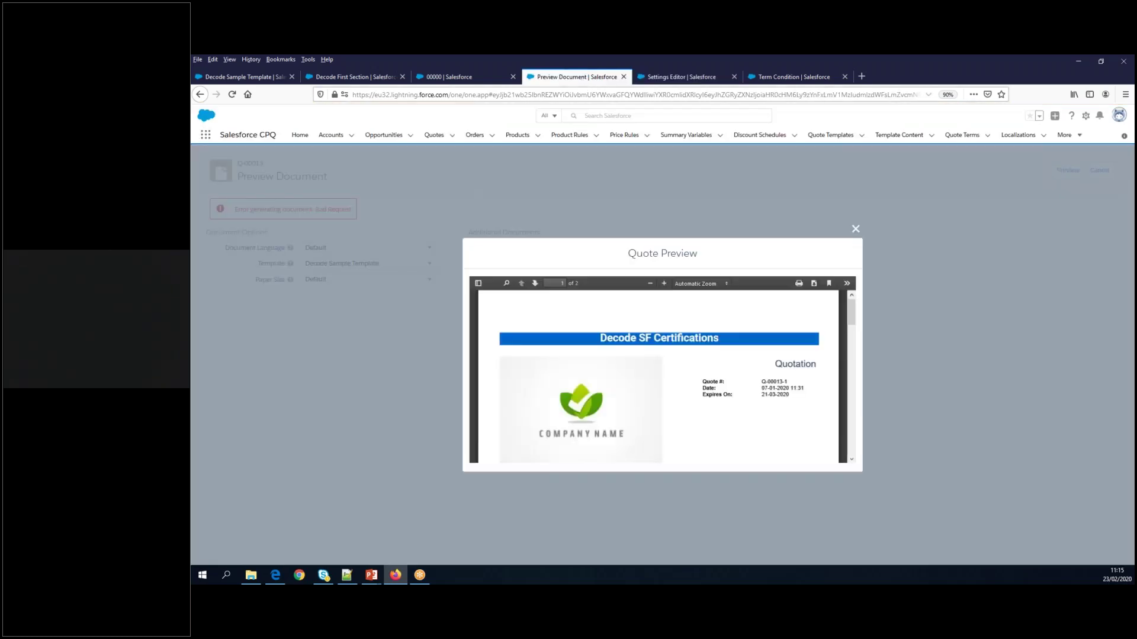
{"action": "left_click", "coordinate": [854, 229]}
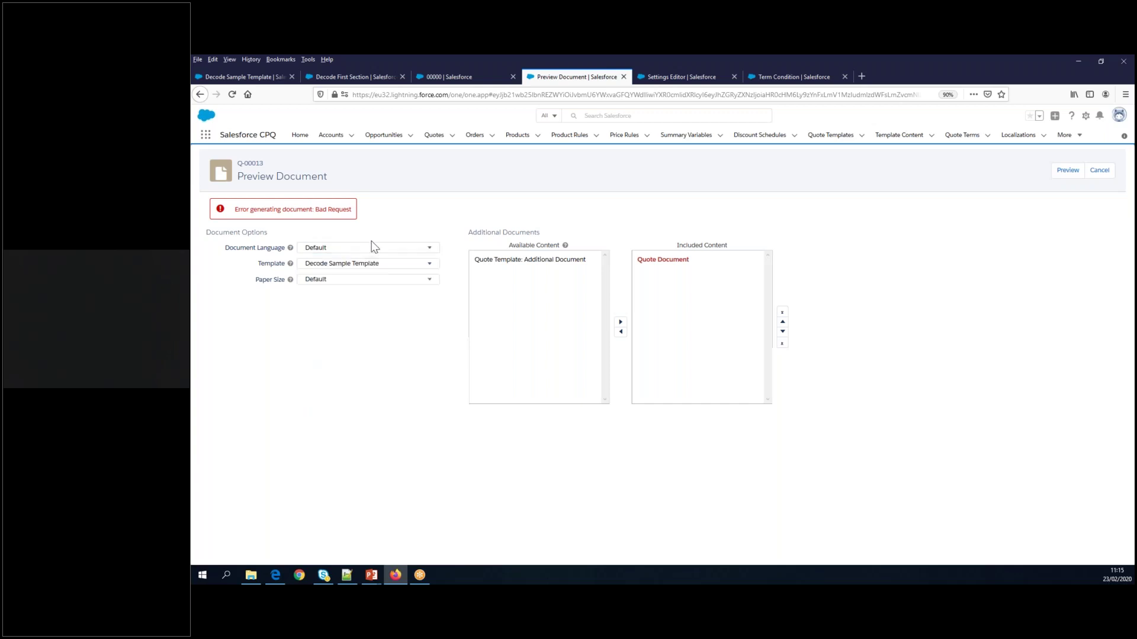
Recheck the package's document settings and open the details of the Decode Sample Template quote template.
{"action": "left_click", "coordinate": [681, 77]}
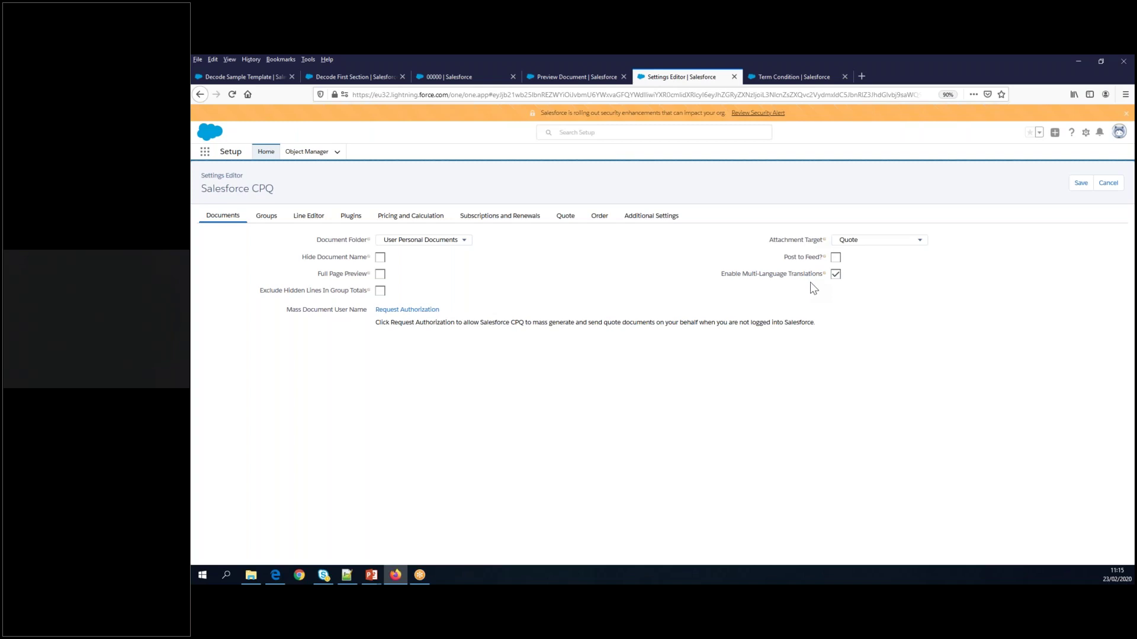
{"action": "left_click", "coordinate": [223, 82]}
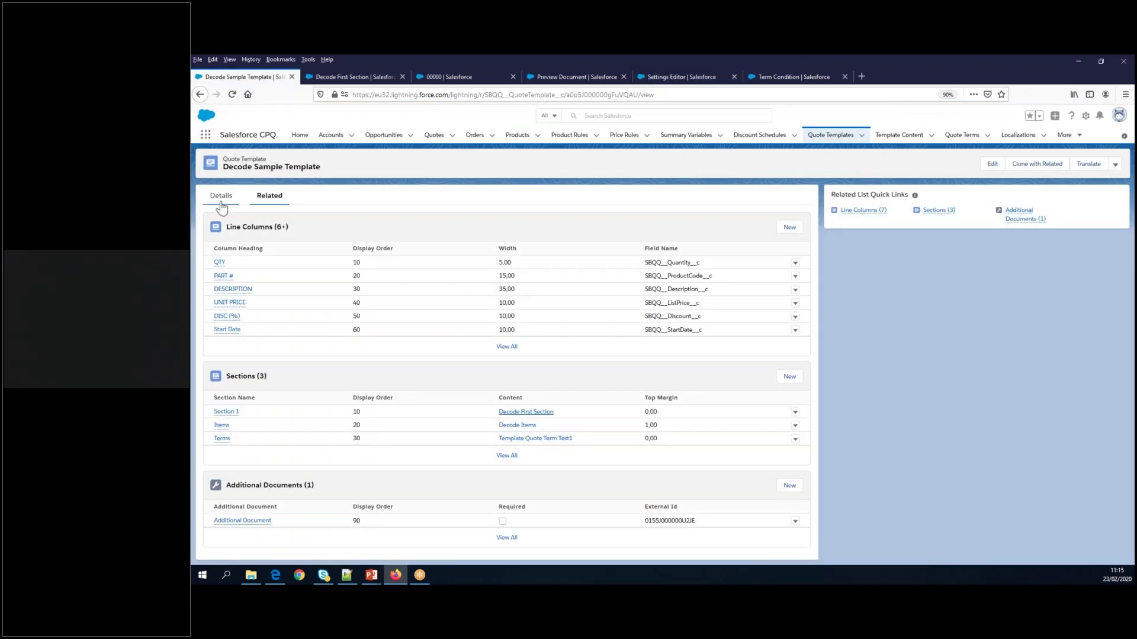
{"action": "left_click", "coordinate": [221, 201]}
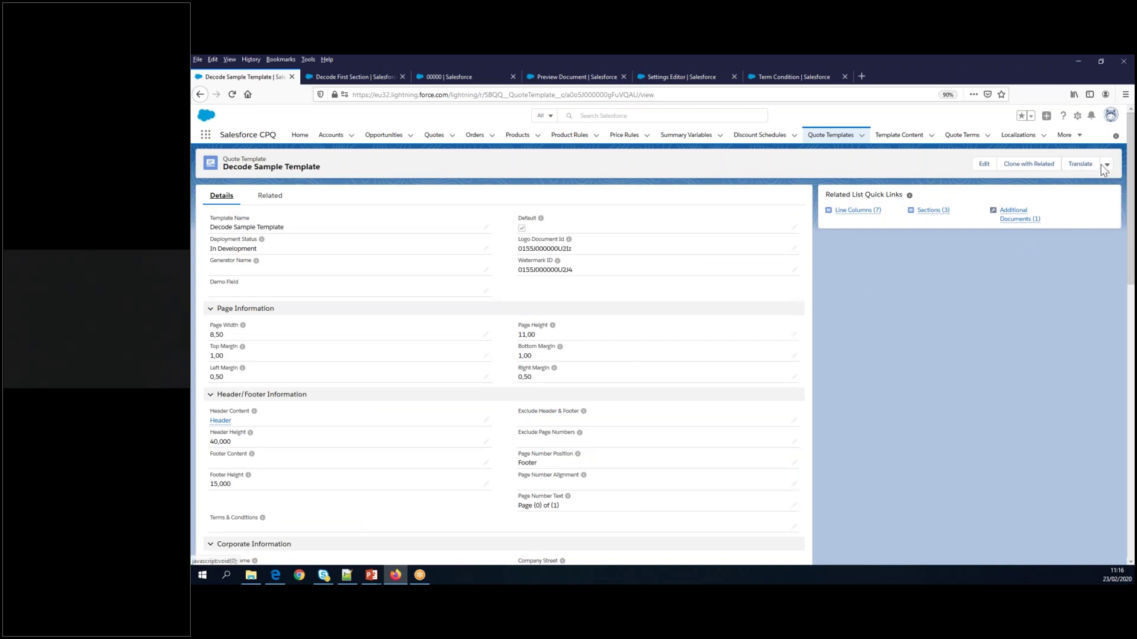
Open the translations of the Decode Sample Template, choose Dutch as output language, and translate the Template Name as Naam.
{"action": "left_click", "coordinate": [1080, 165]}
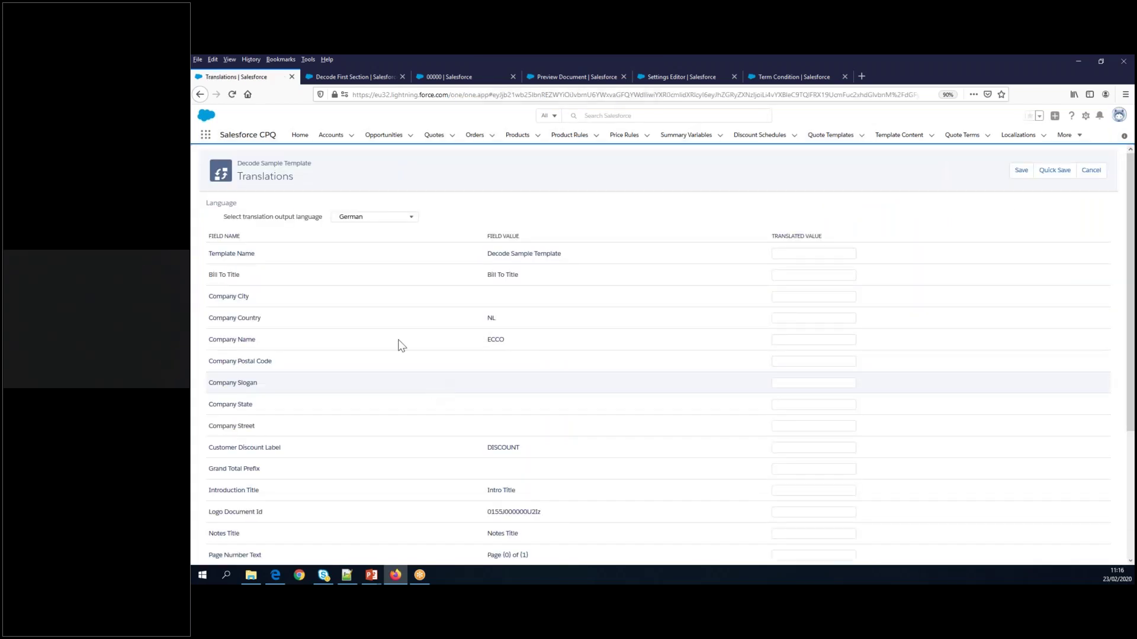
{"action": "left_click", "coordinate": [367, 218]}
{"action": "left_click", "coordinate": [348, 337]}
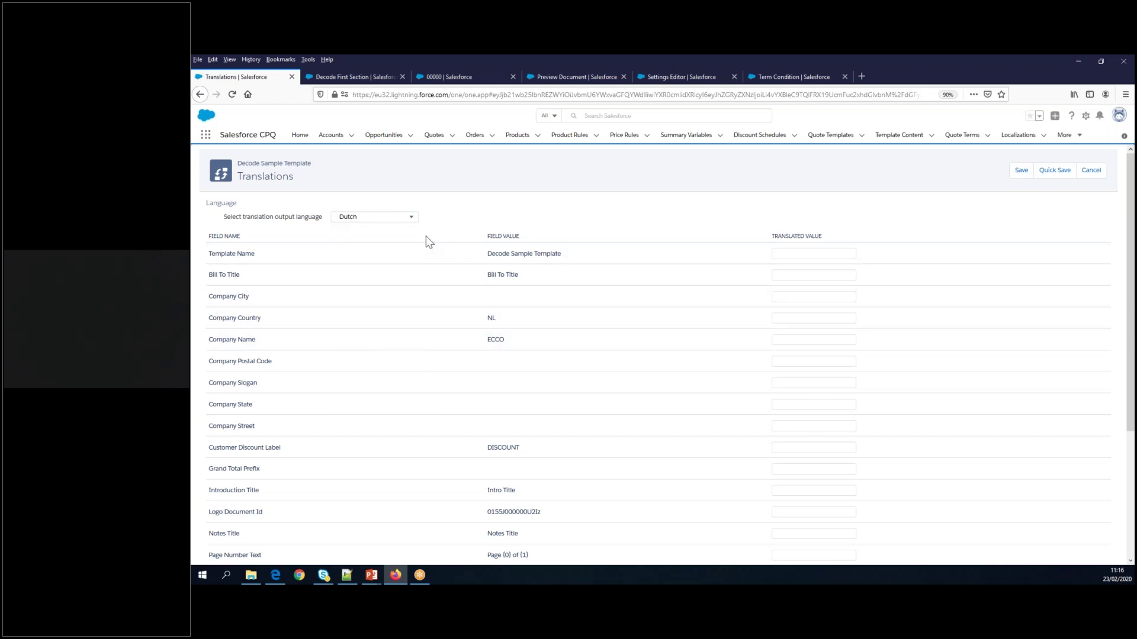
{"action": "left_click", "coordinate": [813, 254]}
{"action": "type", "text": "Naam"}
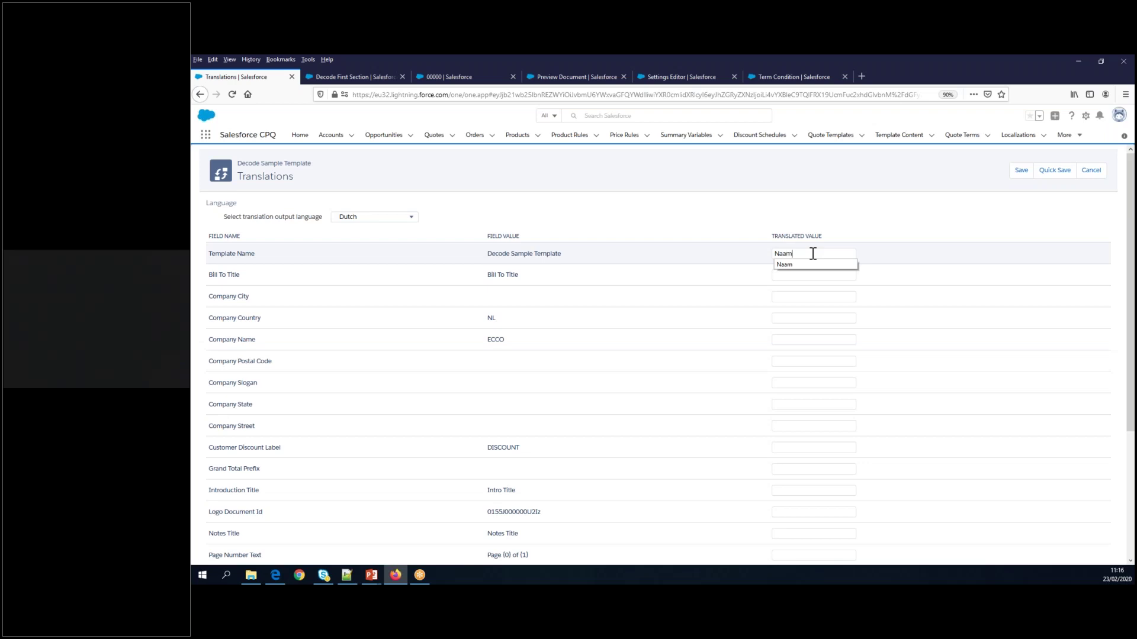
{"action": "left_click", "coordinate": [764, 217]}
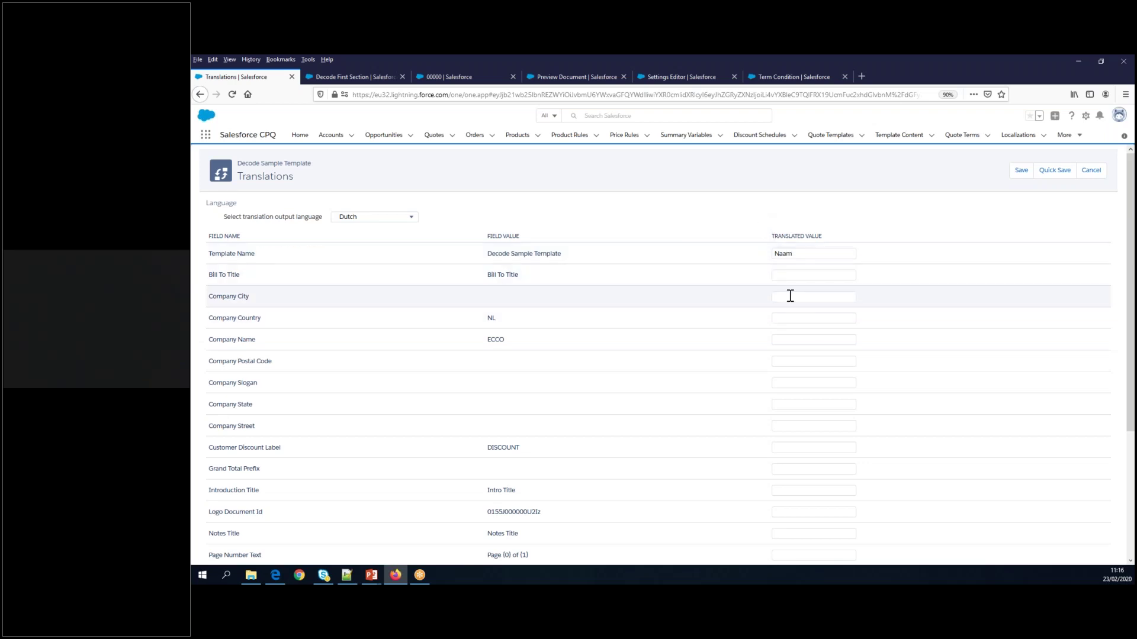
Enter the Dutch translations Bedrijf for Company Country and Gemeente for Company Street, and save the translations.
{"action": "left_click", "coordinate": [784, 317]}
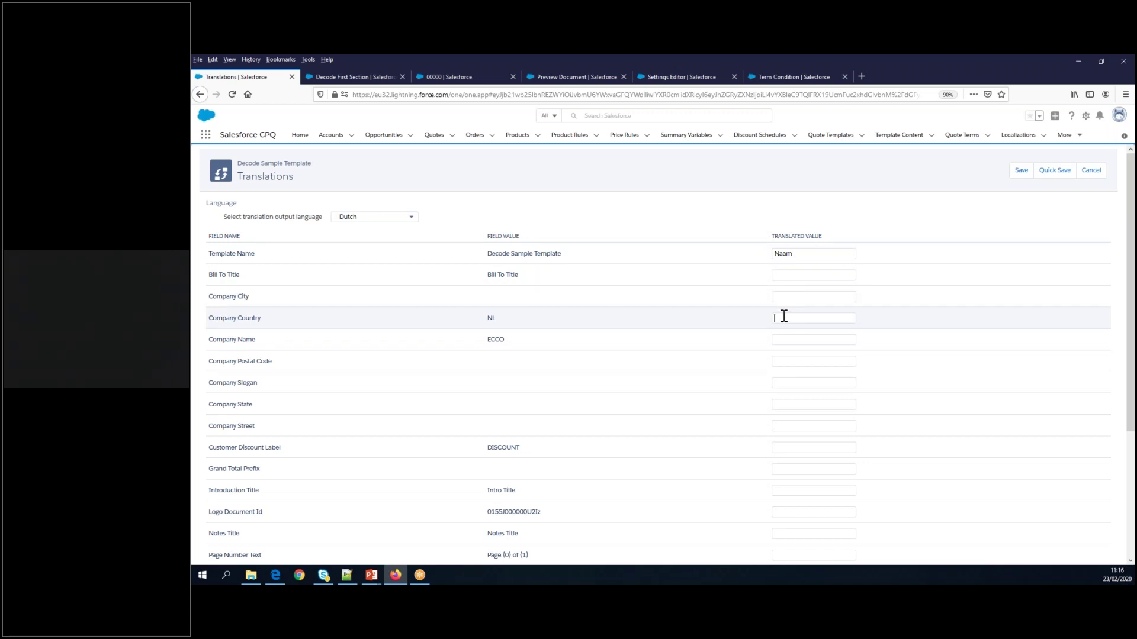
{"action": "type", "text": "Bel"}
{"action": "type", "text": "rijf"}
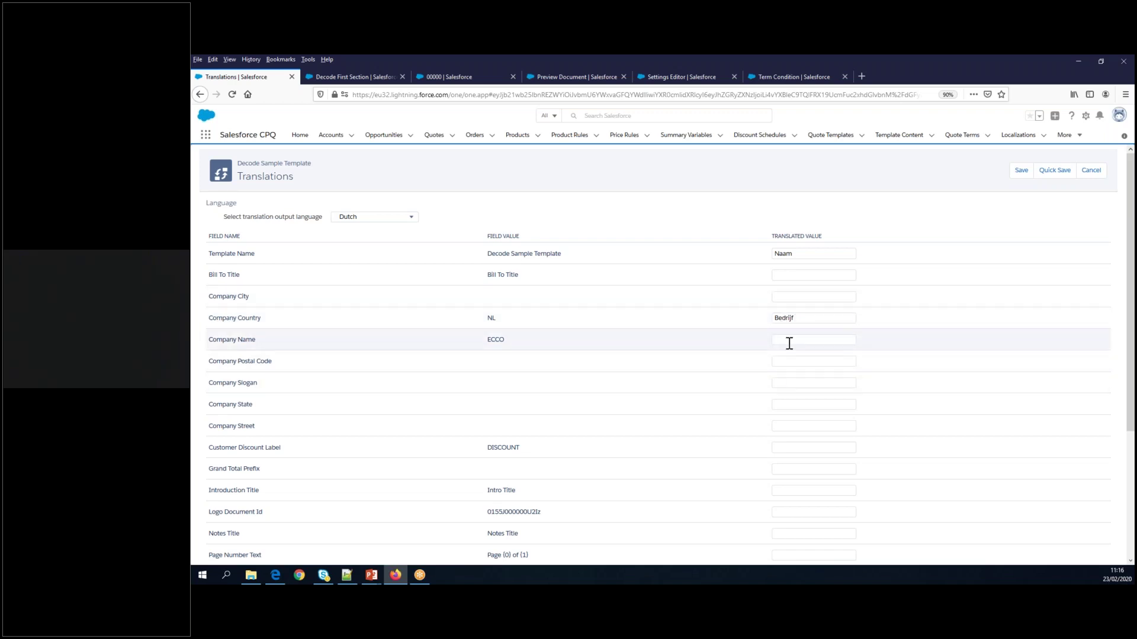
{"action": "left_click", "coordinate": [782, 424]}
{"action": "type", "text": "Gemeente"}
{"action": "left_click", "coordinate": [1021, 172]}
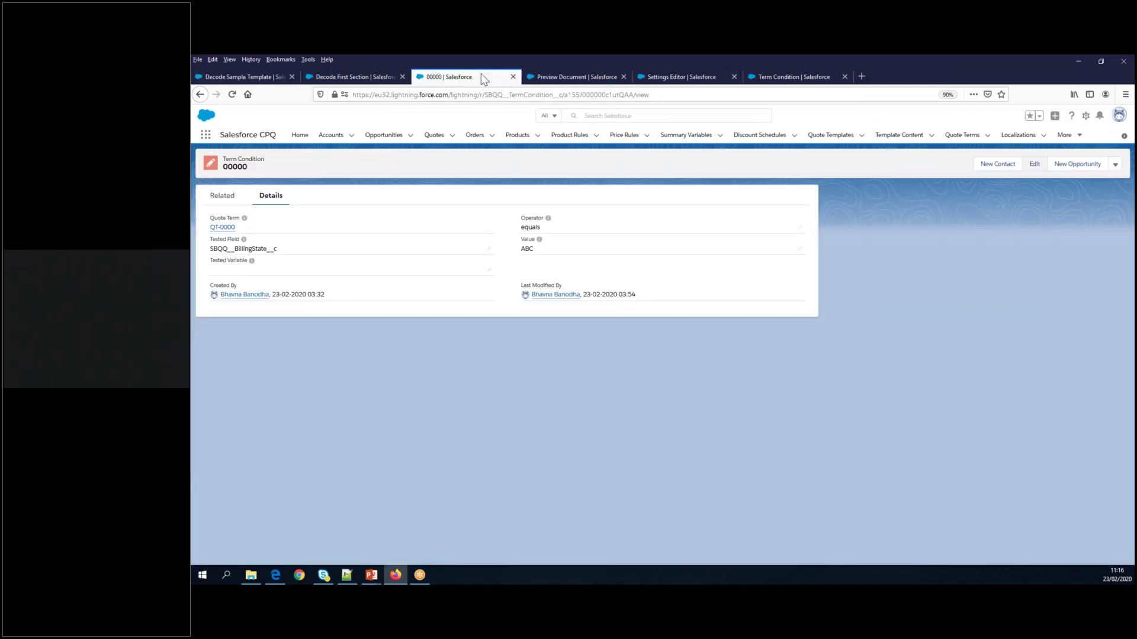
Preview the document of quote Q-00013 in Dutch with the Decode Sample Template.
{"action": "left_click", "coordinate": [550, 77]}
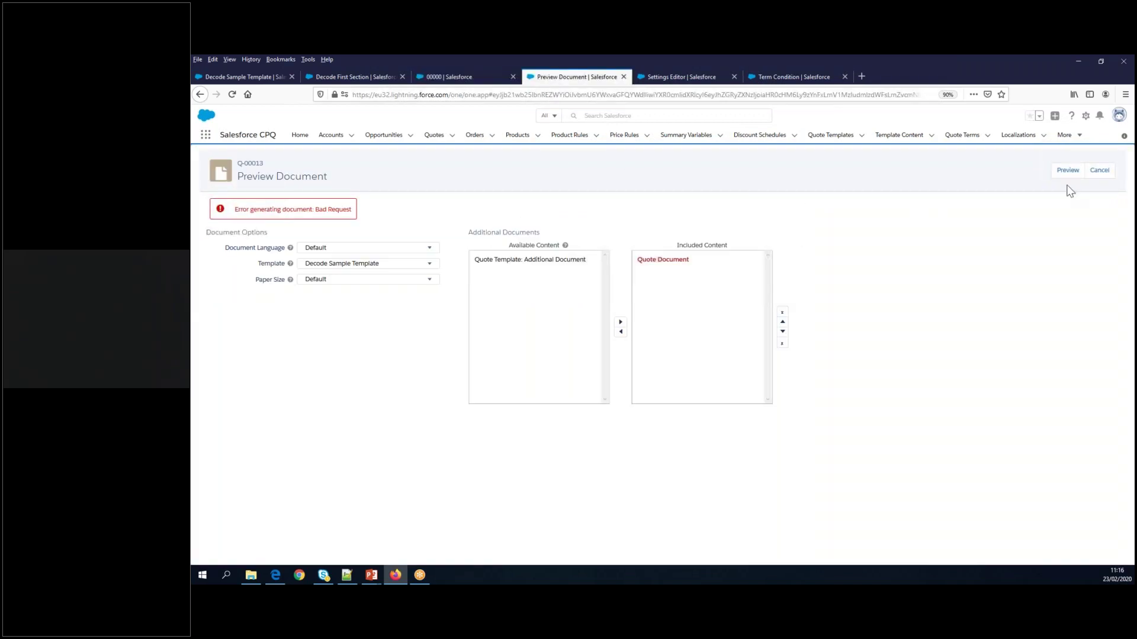
{"action": "left_click", "coordinate": [1100, 170]}
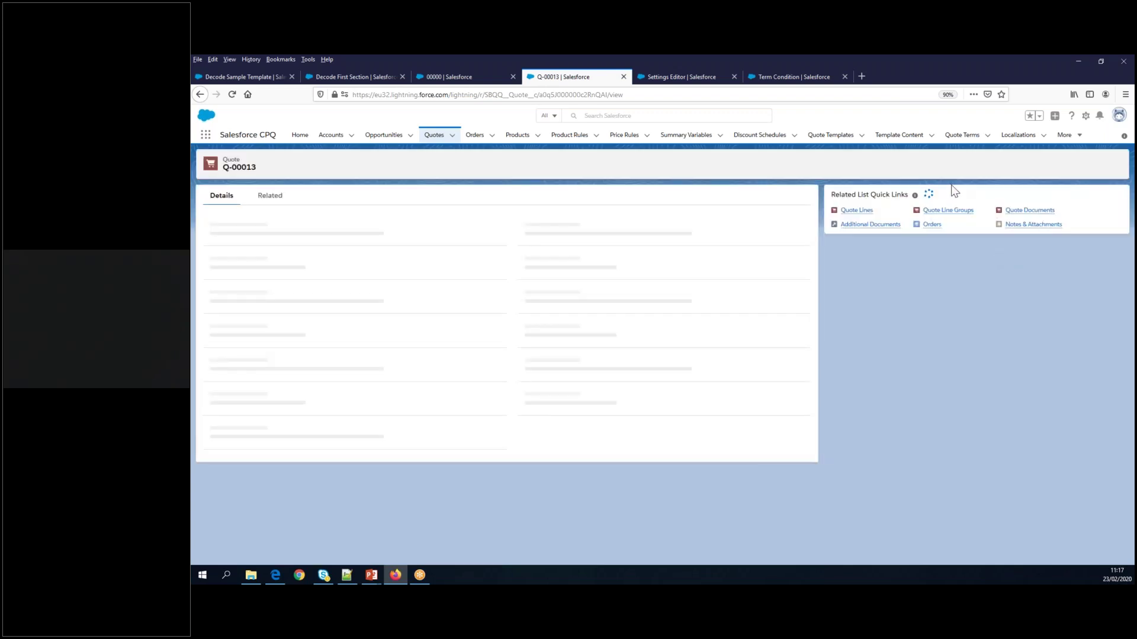
{"action": "left_click", "coordinate": [949, 170]}
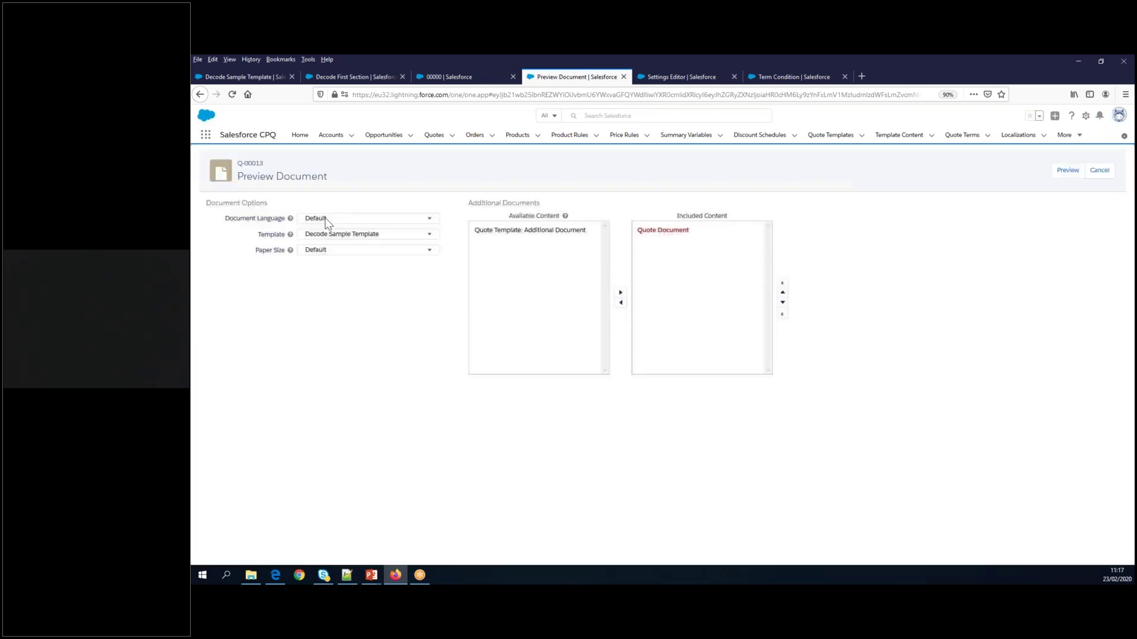
{"action": "left_click", "coordinate": [327, 220]}
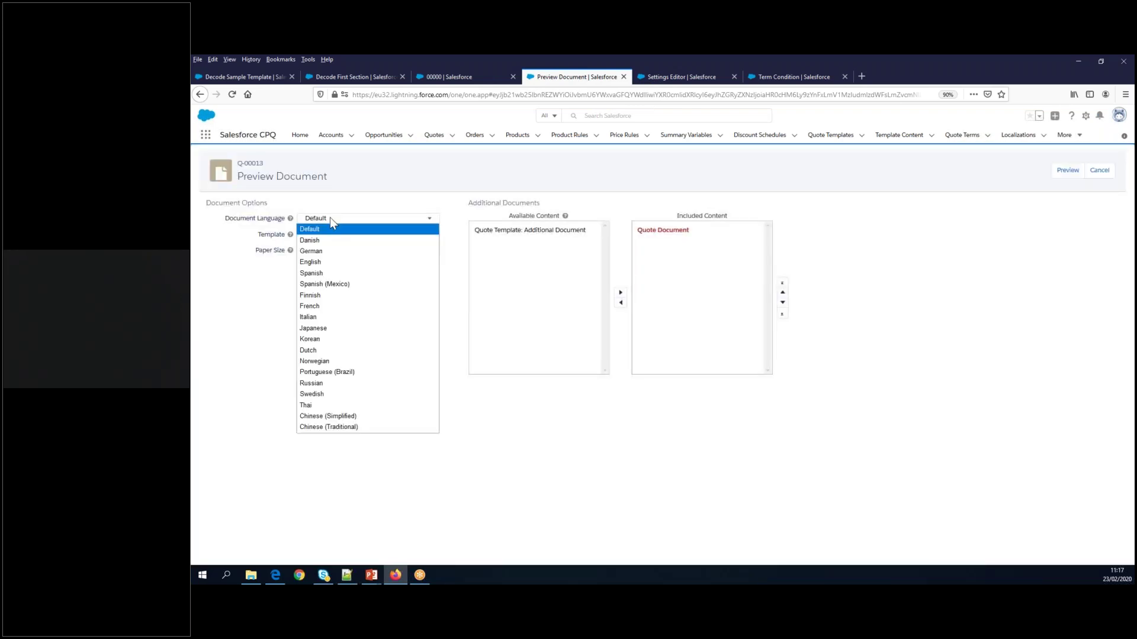
{"action": "left_click", "coordinate": [311, 350]}
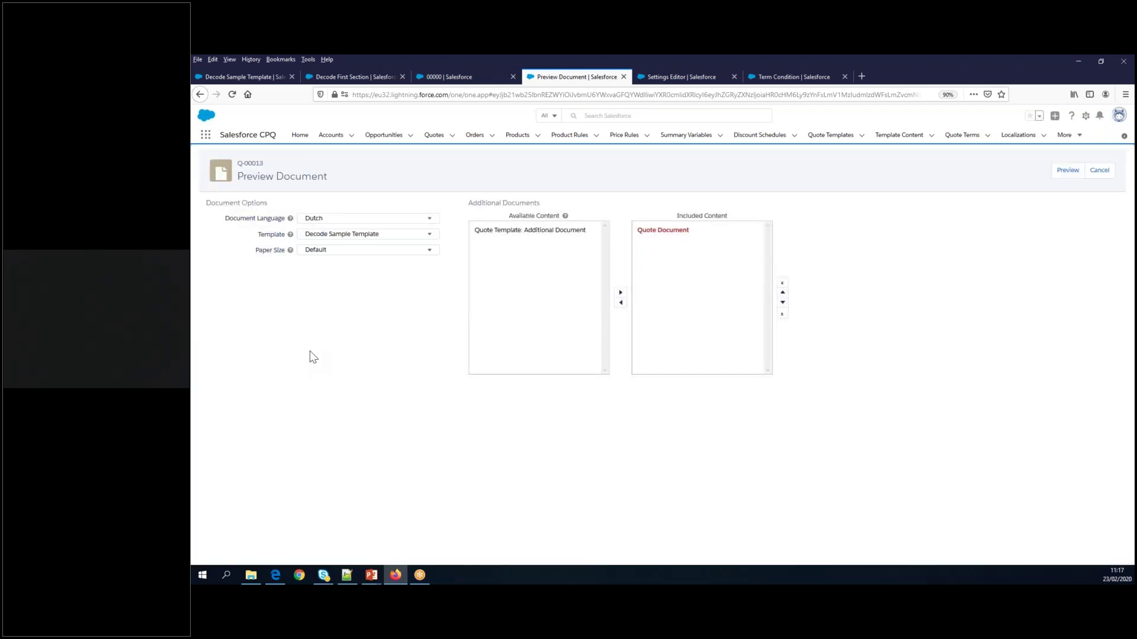
{"action": "left_click", "coordinate": [1068, 171]}
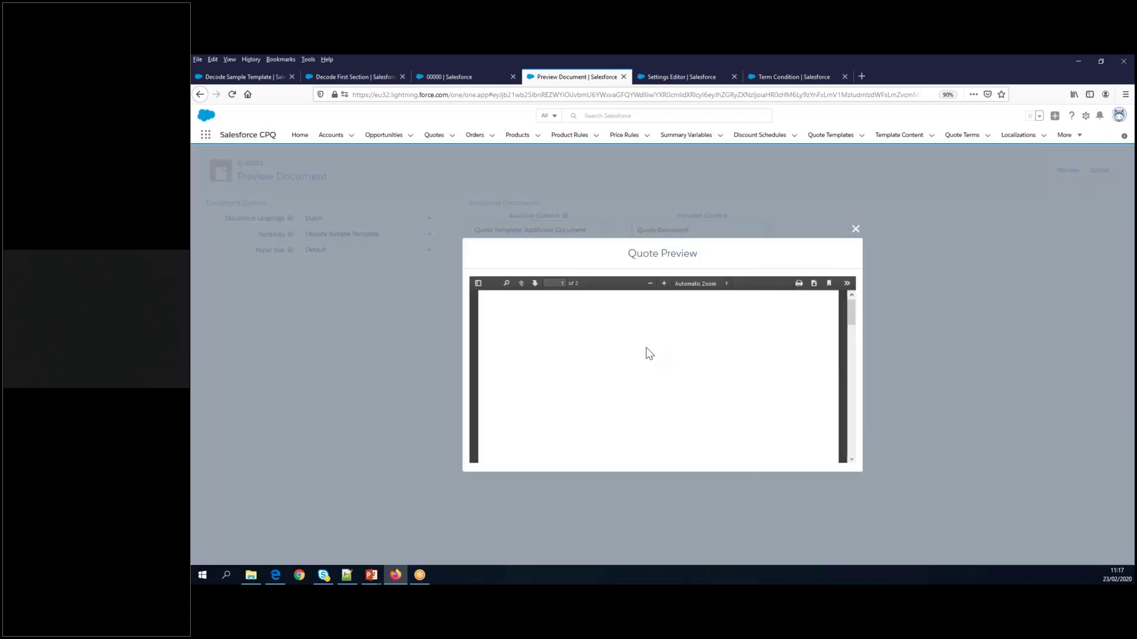
Check the translated company details in the quote preview against the template's Corporate Information fields.
{"action": "scroll", "coordinate": [708, 409], "scroll_direction": "down", "scroll_amount": 5}
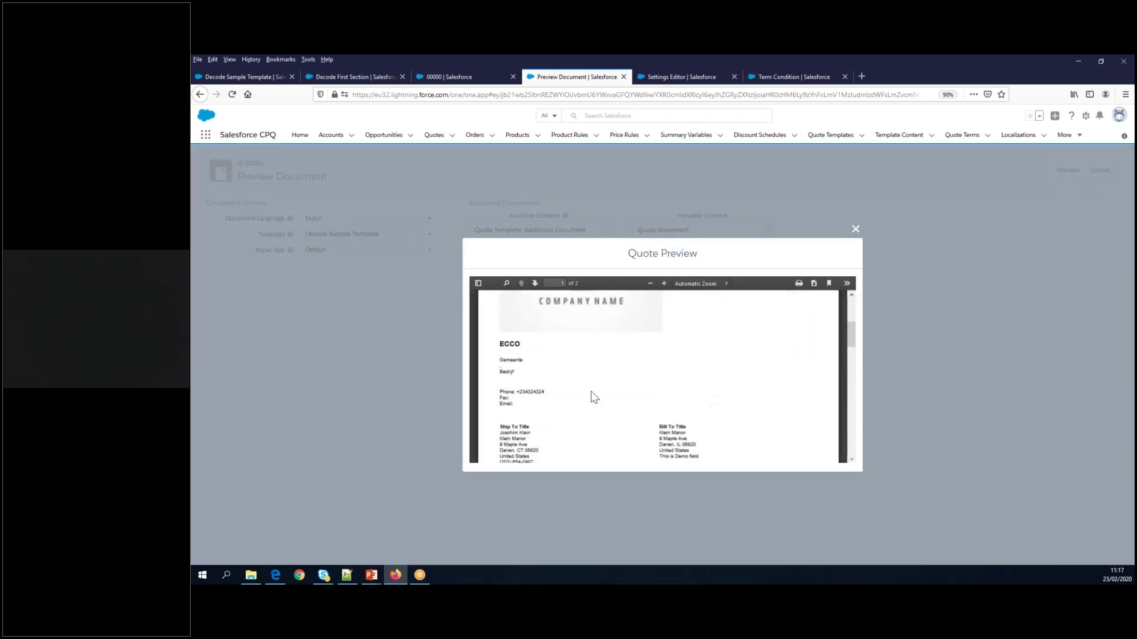
{"action": "double_click", "coordinate": [505, 373]}
{"action": "double_click", "coordinate": [514, 361]}
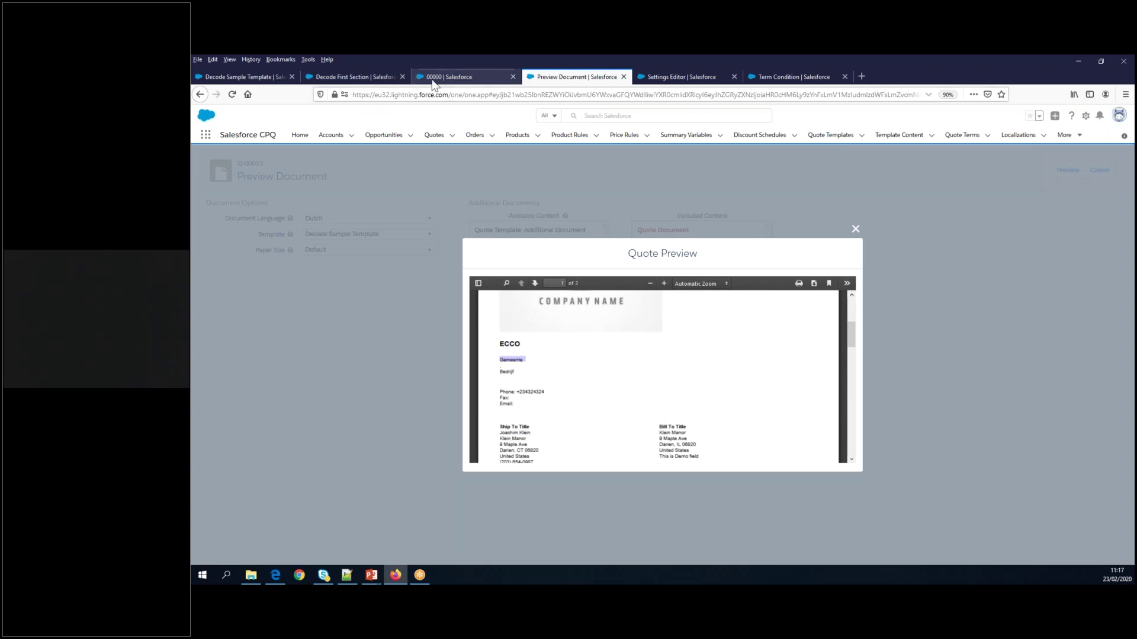
{"action": "left_click", "coordinate": [227, 88]}
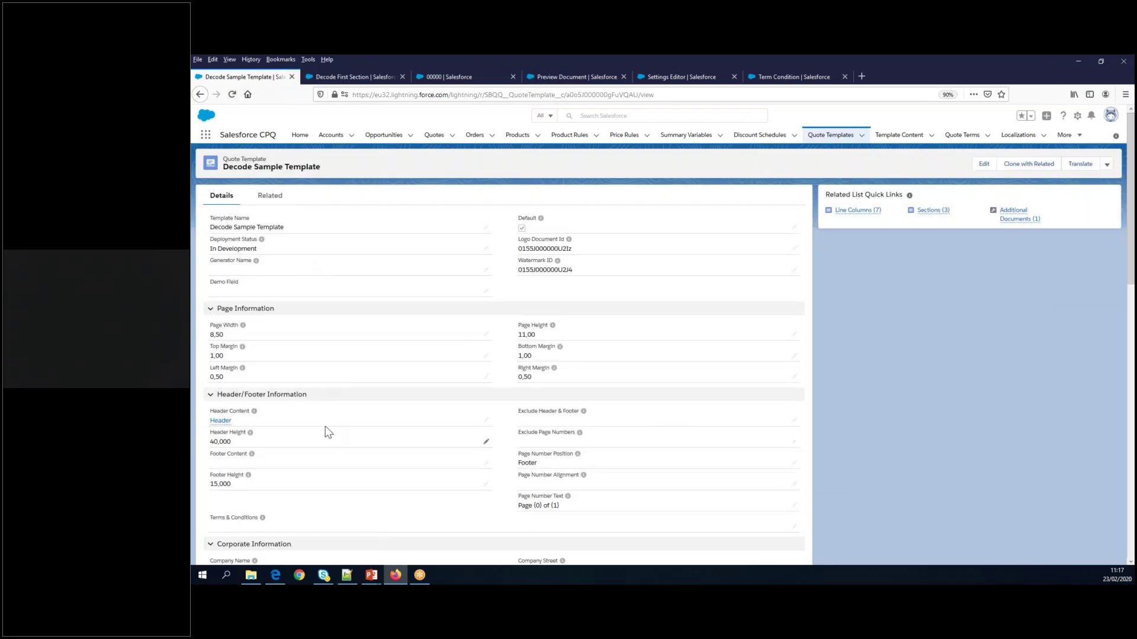
{"action": "scroll", "coordinate": [324, 425], "scroll_direction": "down", "scroll_amount": 3}
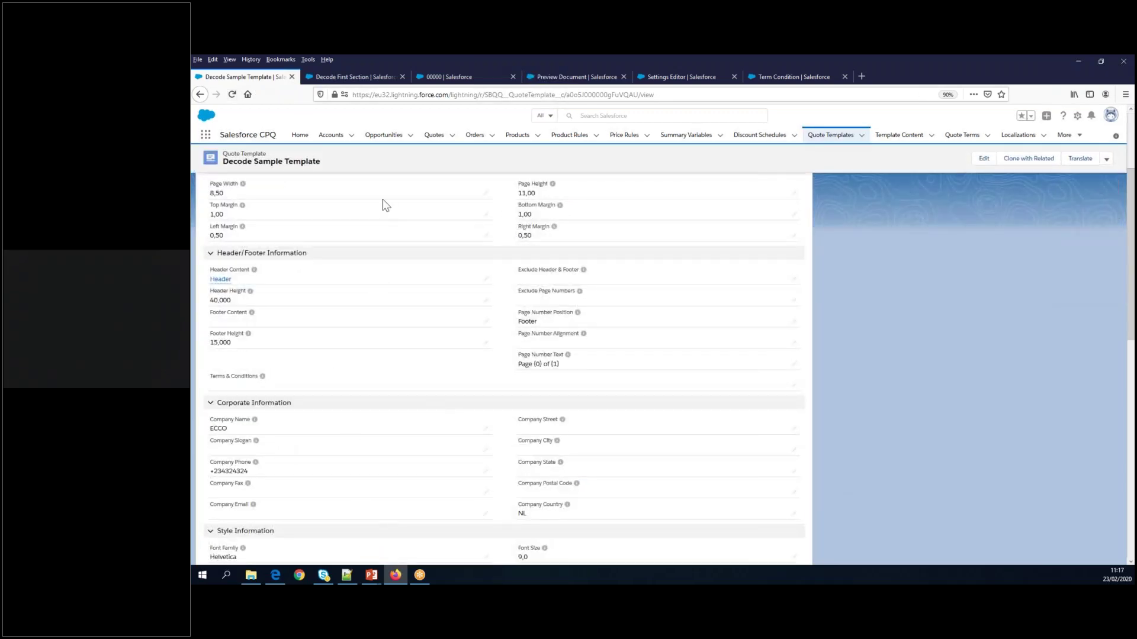
{"action": "left_click", "coordinate": [453, 77]}
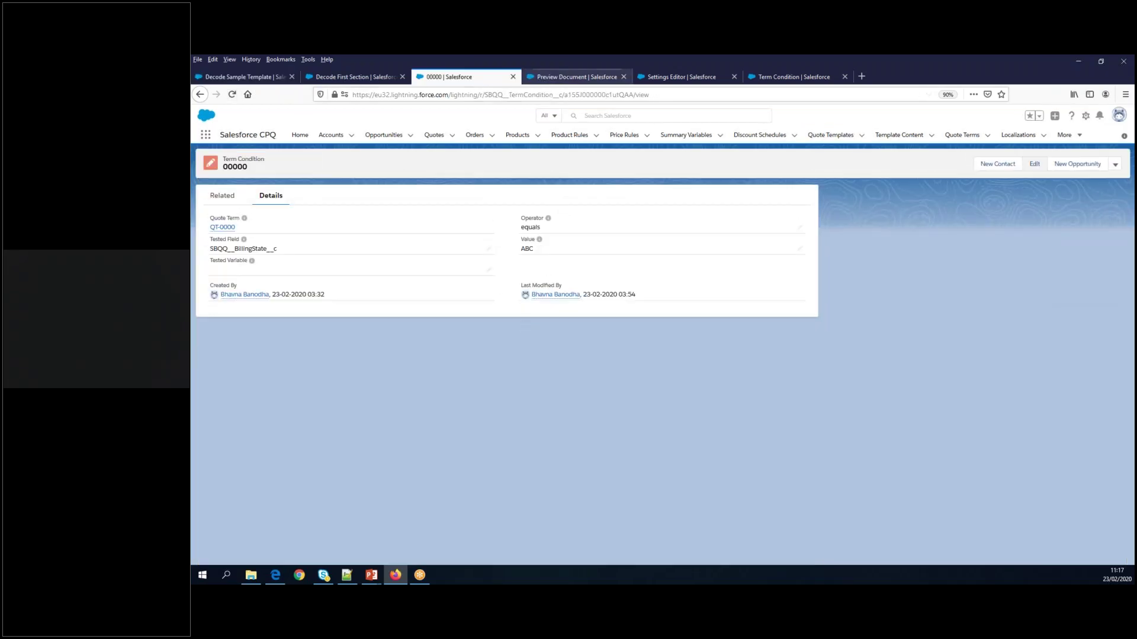
{"action": "left_click", "coordinate": [571, 77]}
{"action": "scroll", "coordinate": [622, 411], "scroll_direction": "down", "scroll_amount": 3}
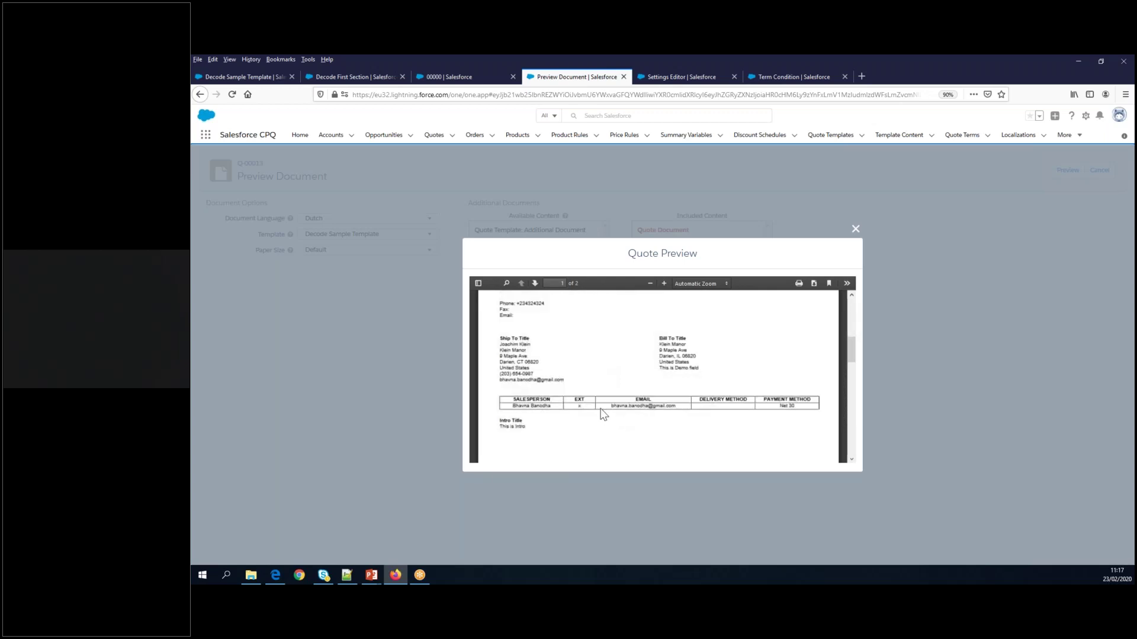
{"action": "scroll", "coordinate": [599, 411], "scroll_direction": "up", "scroll_amount": 3}
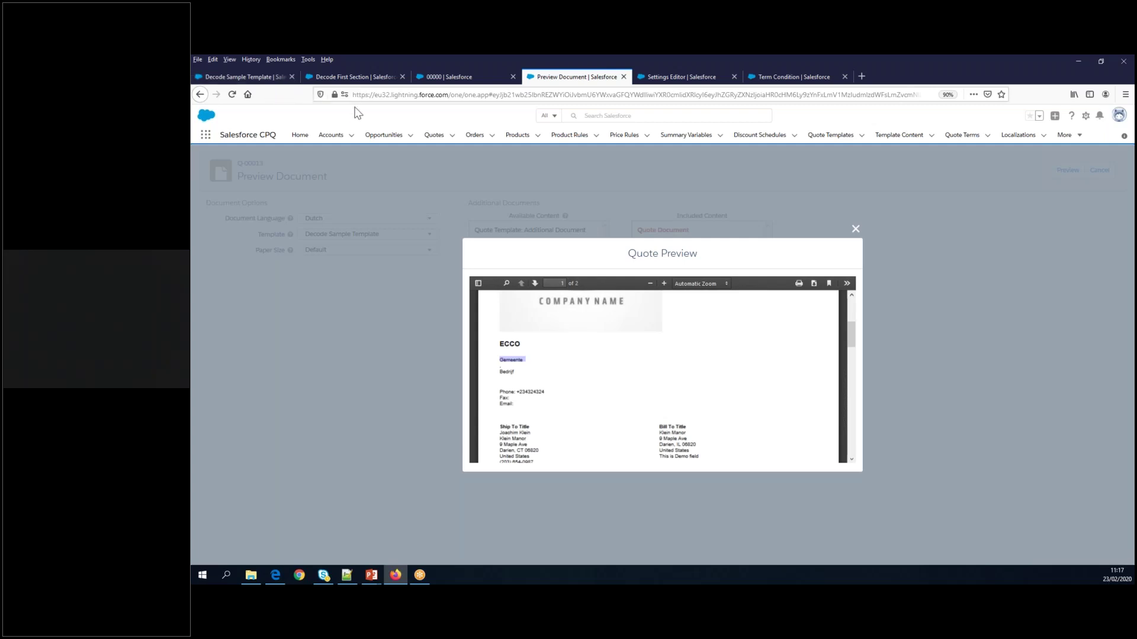
Close the Decode First Section page and exit the document preview to return to quote Q-00013.
{"action": "left_click", "coordinate": [396, 73]}
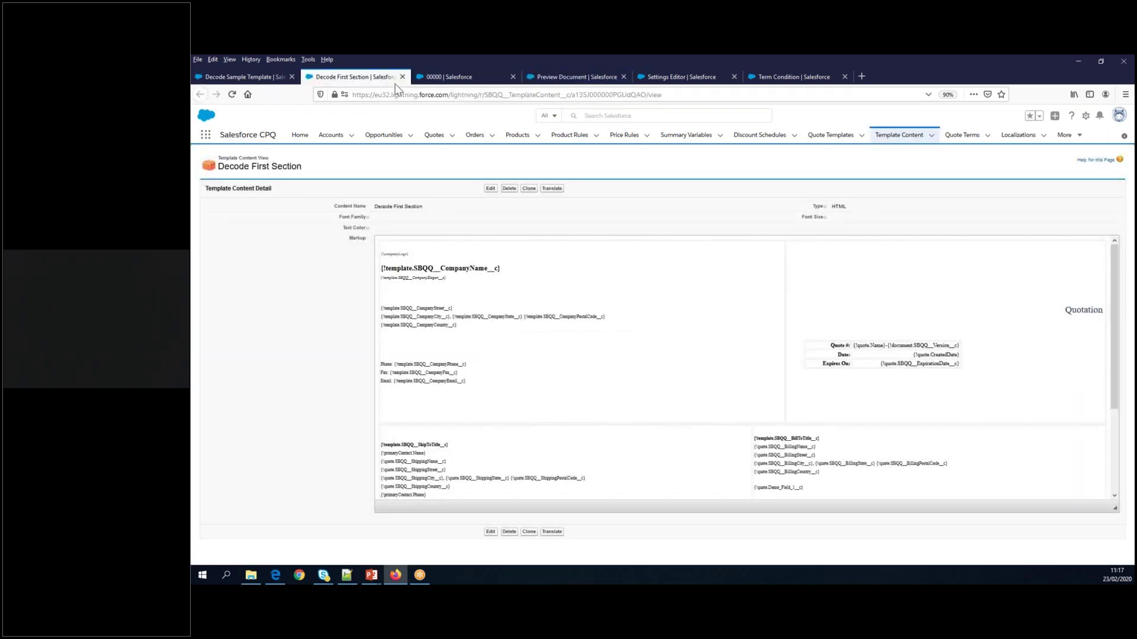
{"action": "left_click", "coordinate": [402, 76]}
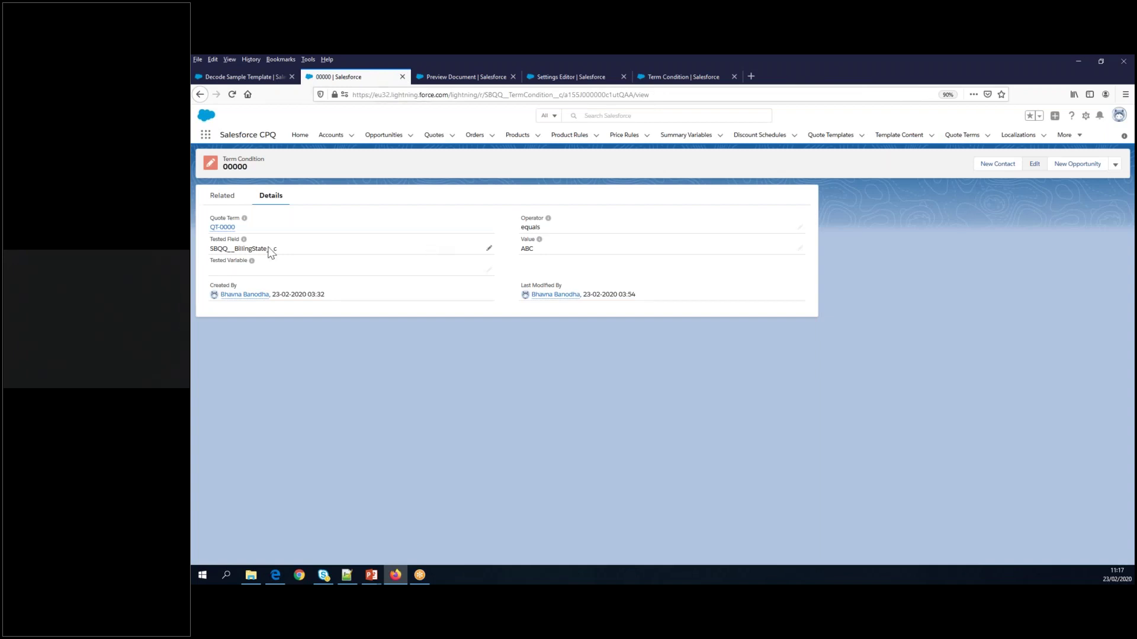
{"action": "left_click", "coordinate": [223, 197]}
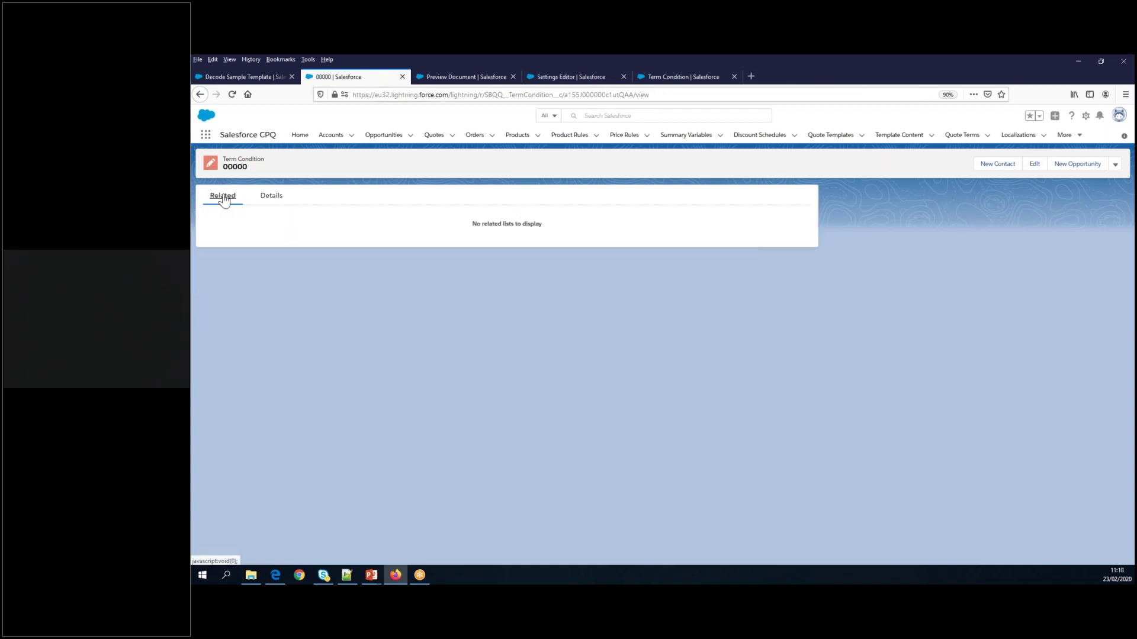
{"action": "left_click", "coordinate": [478, 83]}
{"action": "left_click", "coordinate": [855, 229]}
{"action": "left_click", "coordinate": [1099, 171]}
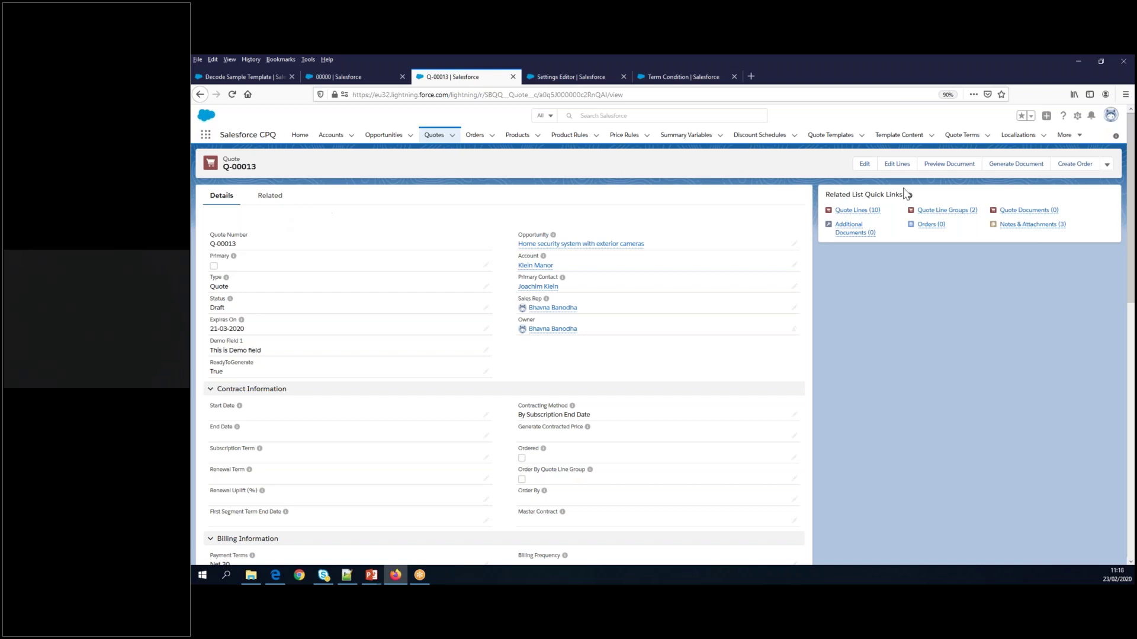
Modify the quote terms of Q-00013 by appending "Adding some extra" to the 15-day validity term, save it, and return to the quote.
{"action": "left_click", "coordinate": [1106, 171]}
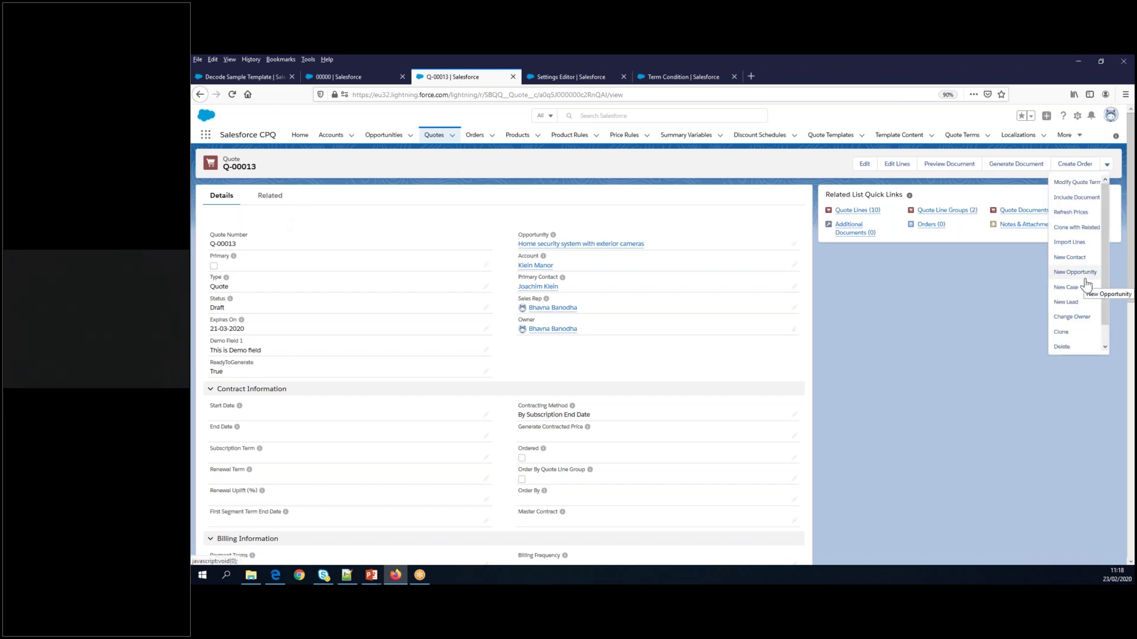
{"action": "left_click", "coordinate": [1074, 184]}
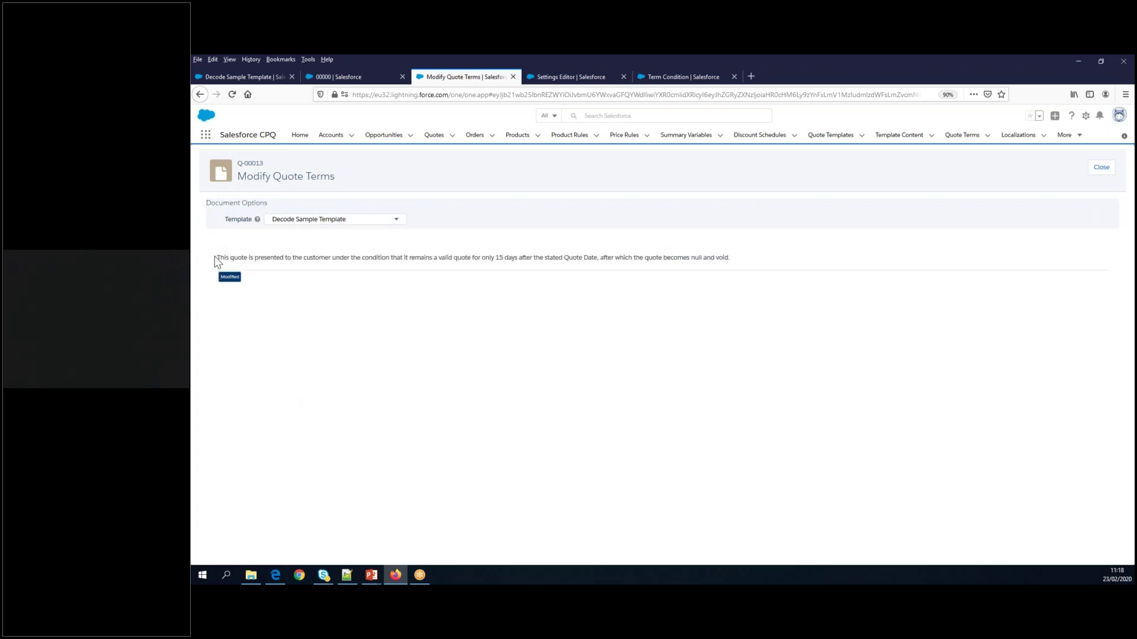
{"action": "left_click", "coordinate": [741, 261]}
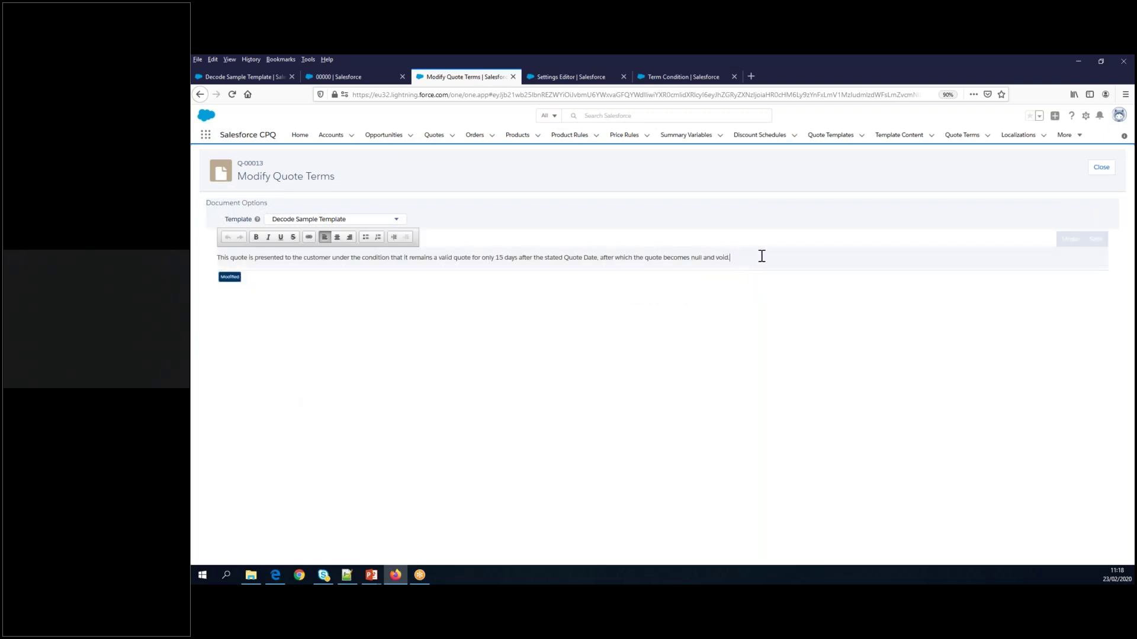
{"action": "type", "text": "Adding"}
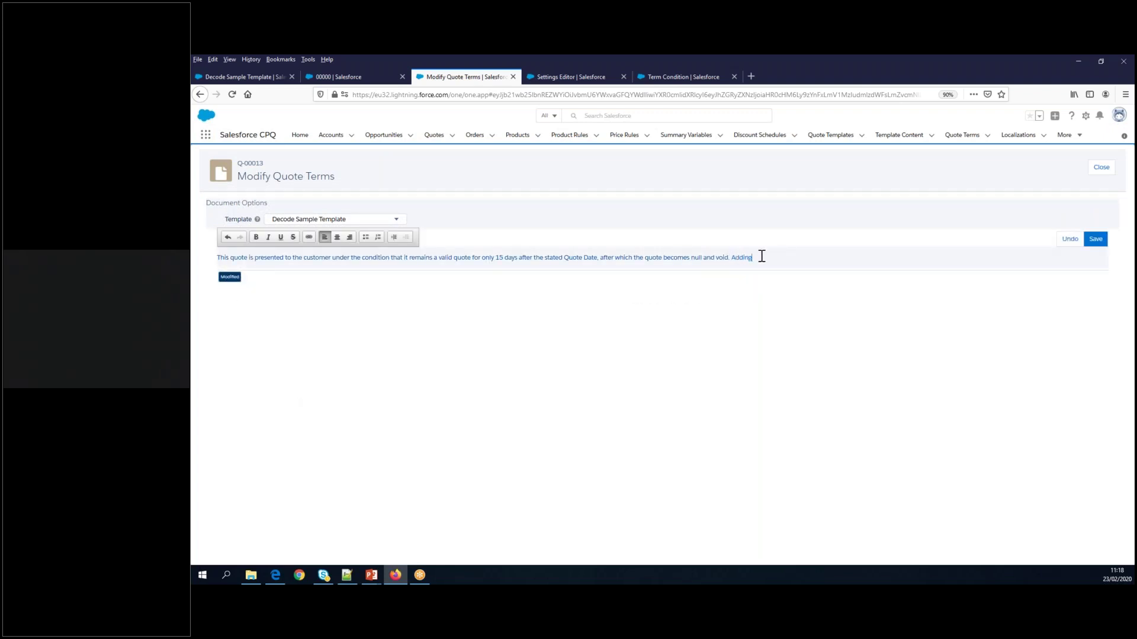
{"action": "type", "text": " some extra"}
{"action": "left_click", "coordinate": [1099, 240]}
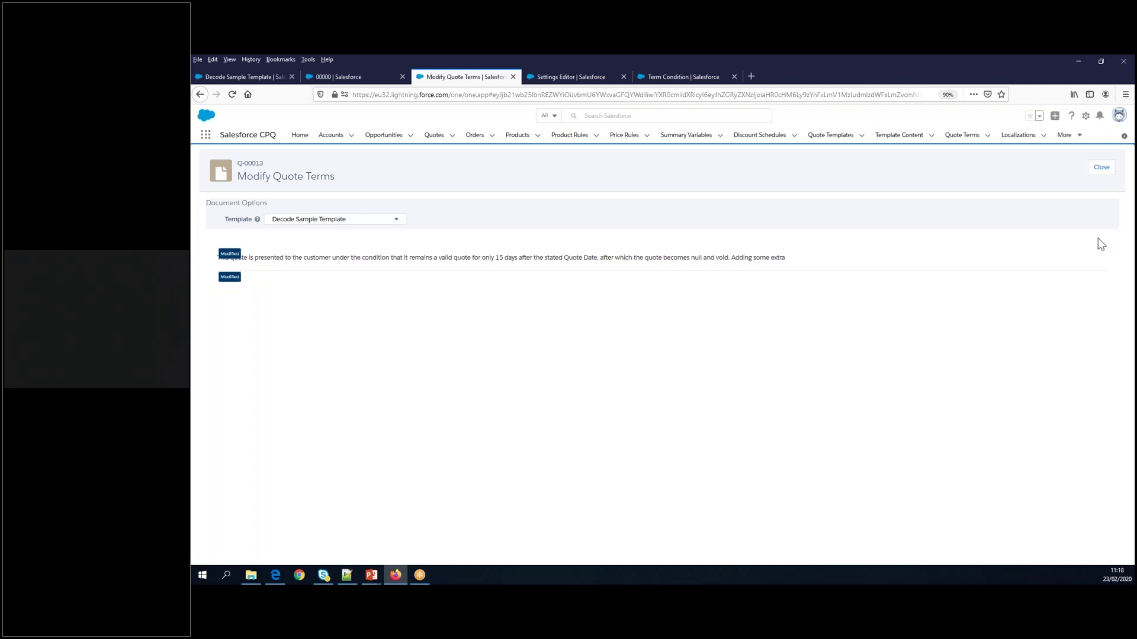
{"action": "left_click", "coordinate": [1101, 167]}
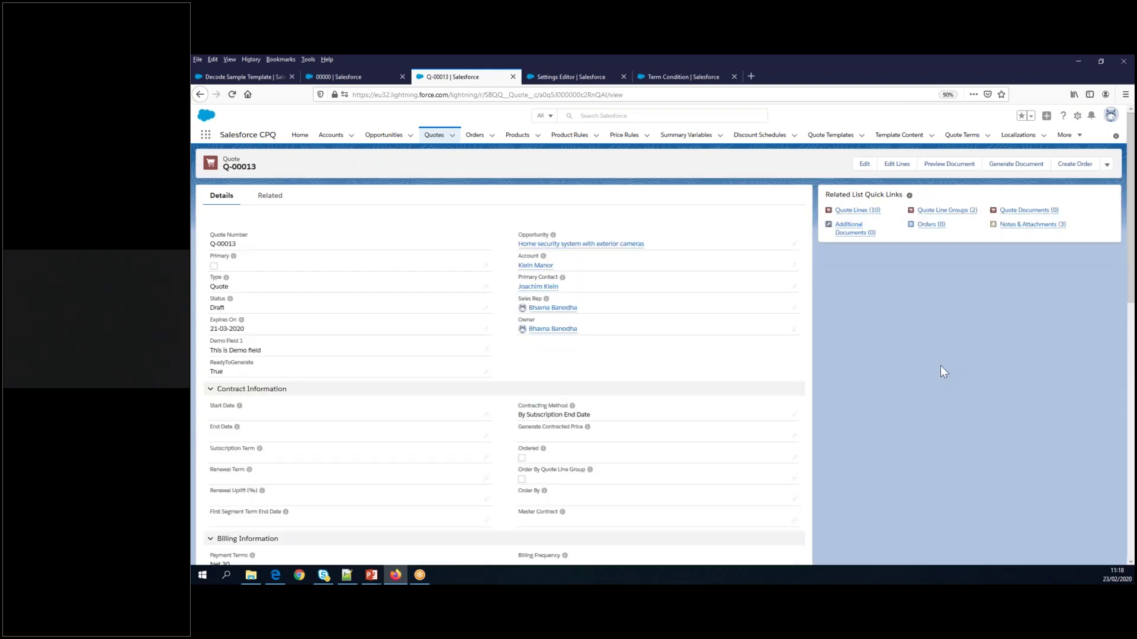
Open the Quote Terms list in a new browser tab and examine the body of the modified term QT-0010.
{"action": "right_click", "coordinate": [963, 137]}
{"action": "left_click", "coordinate": [985, 148]}
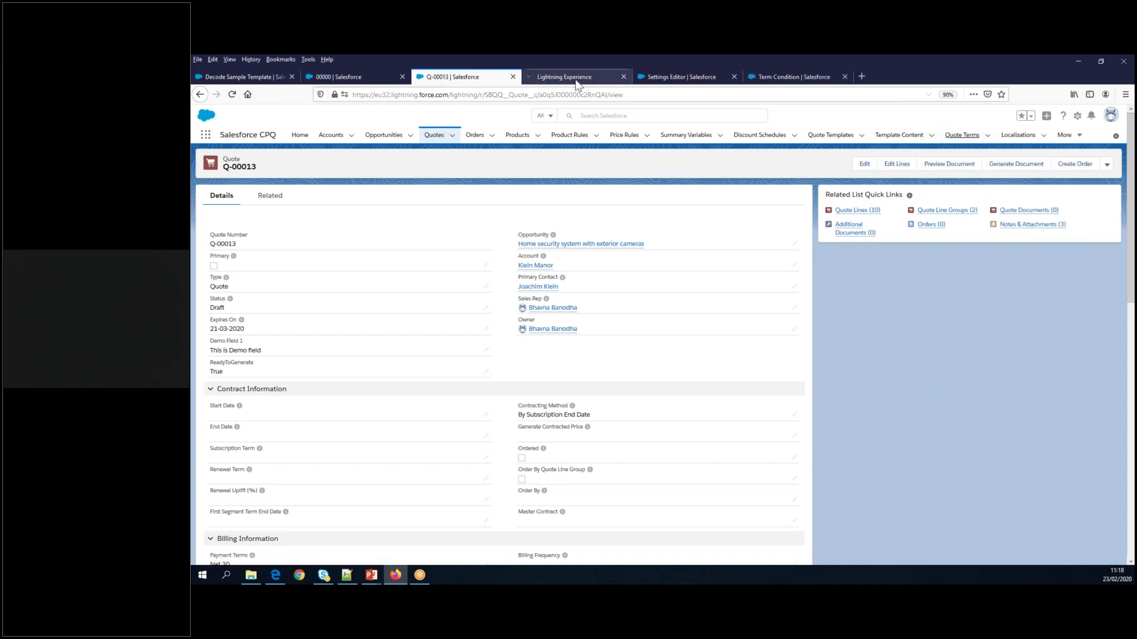
{"action": "left_click", "coordinate": [576, 79]}
{"action": "left_click", "coordinate": [264, 83]}
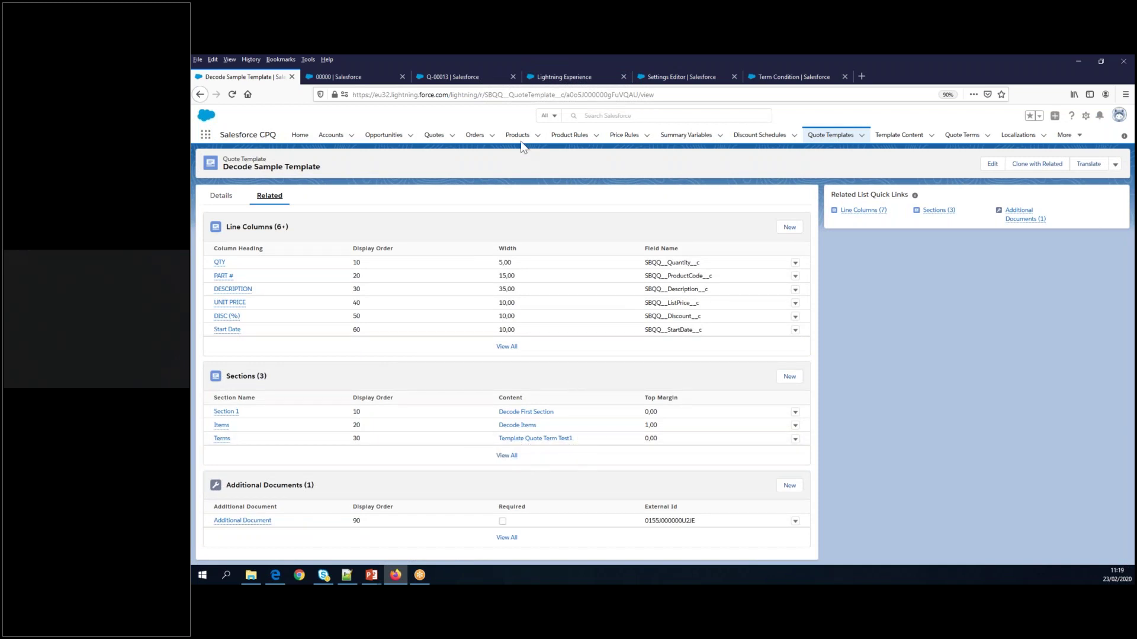
{"action": "left_click", "coordinate": [590, 77]}
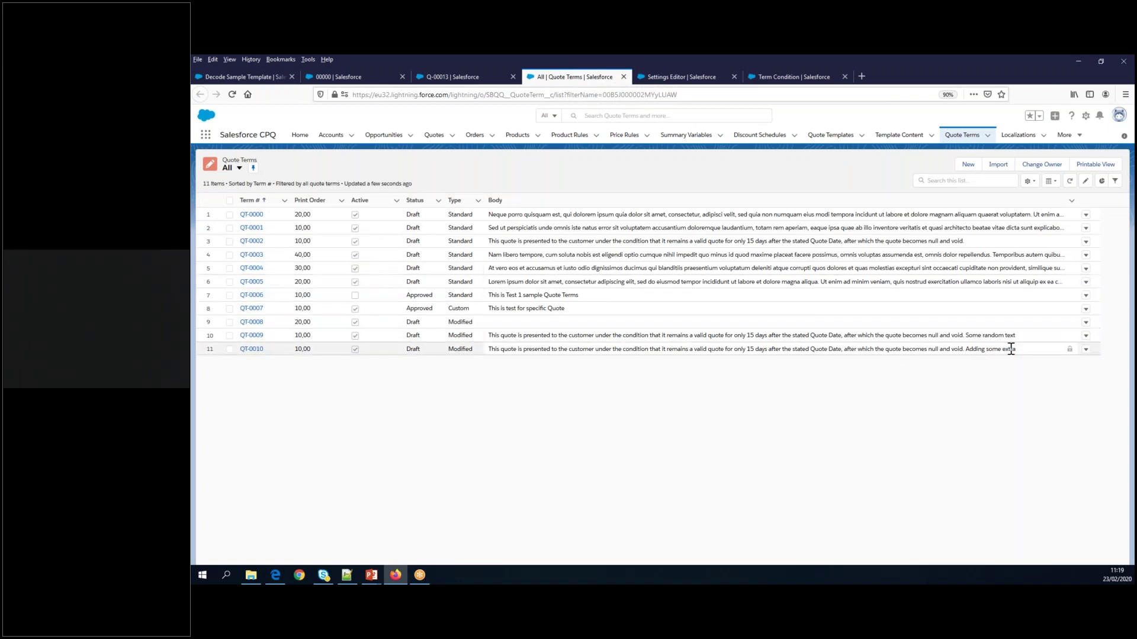
{"action": "left_click_drag", "start_coordinate": [1016, 349], "coordinate": [504, 356]}
{"action": "left_click", "coordinate": [497, 355]}
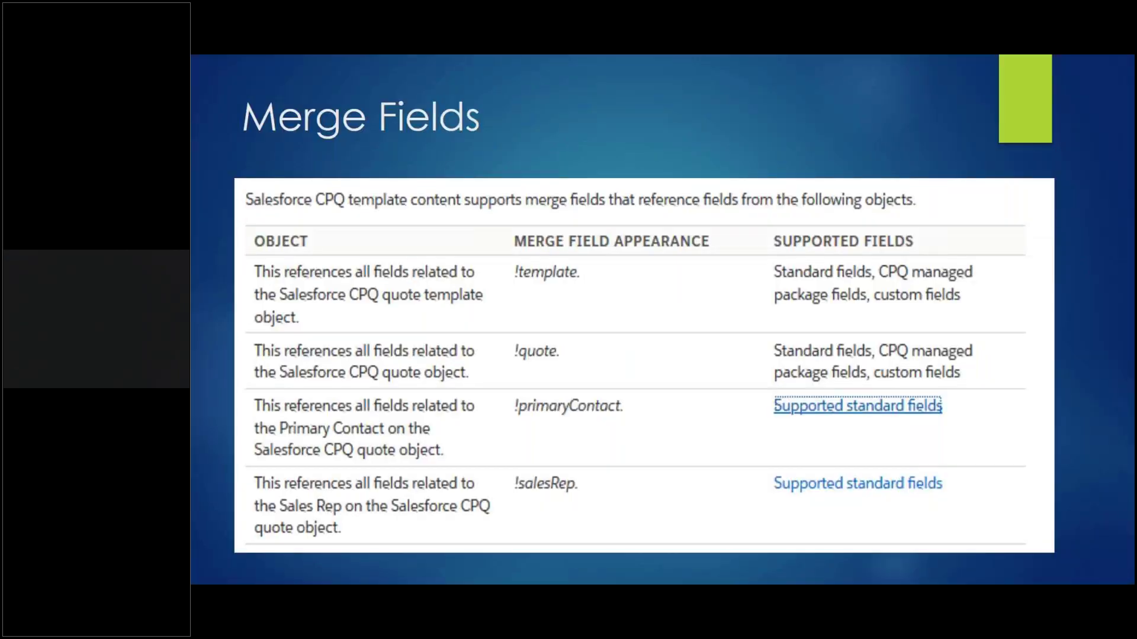
{"action": "key", "text": "Right"}
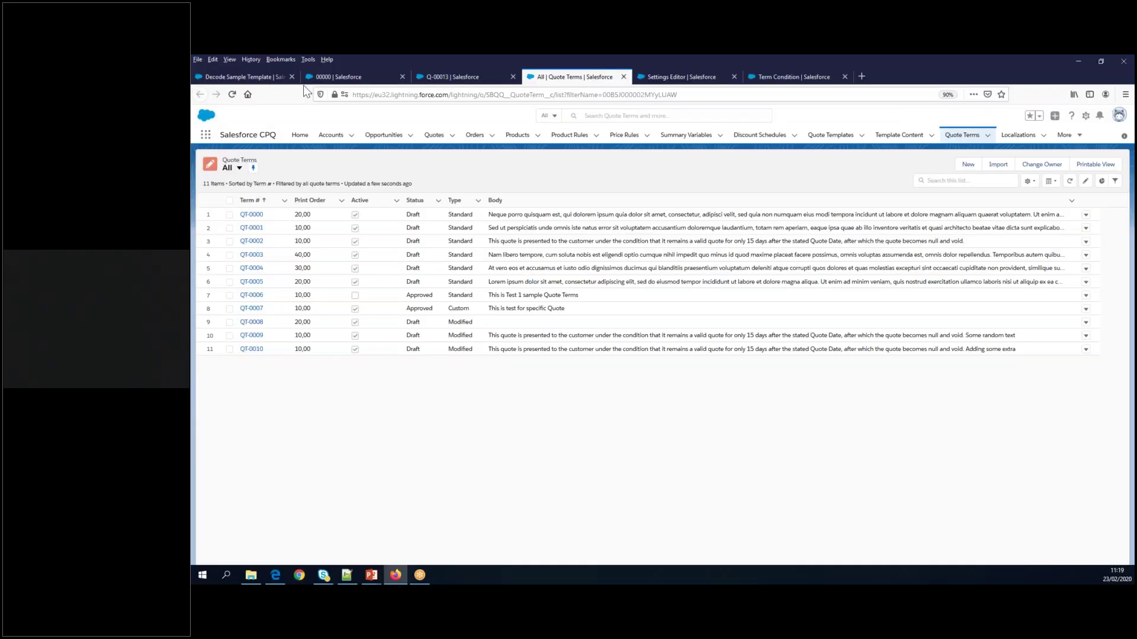
Return to quote Q-00013, open its document generation page and check the available document options.
{"action": "left_click", "coordinate": [235, 77]}
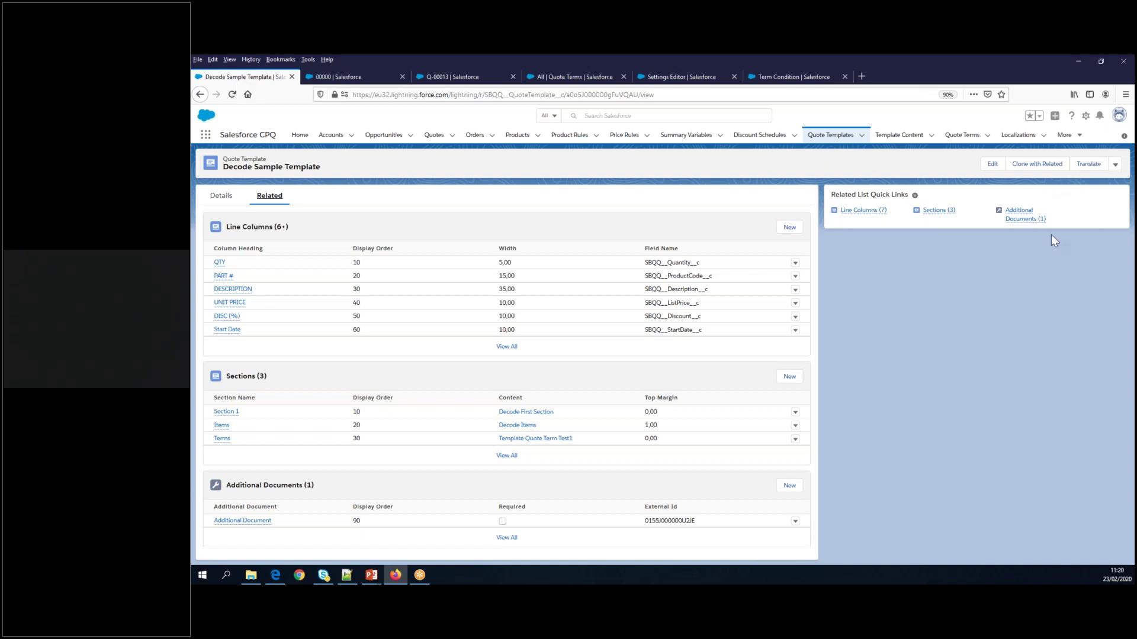
{"action": "left_click", "coordinate": [453, 77]}
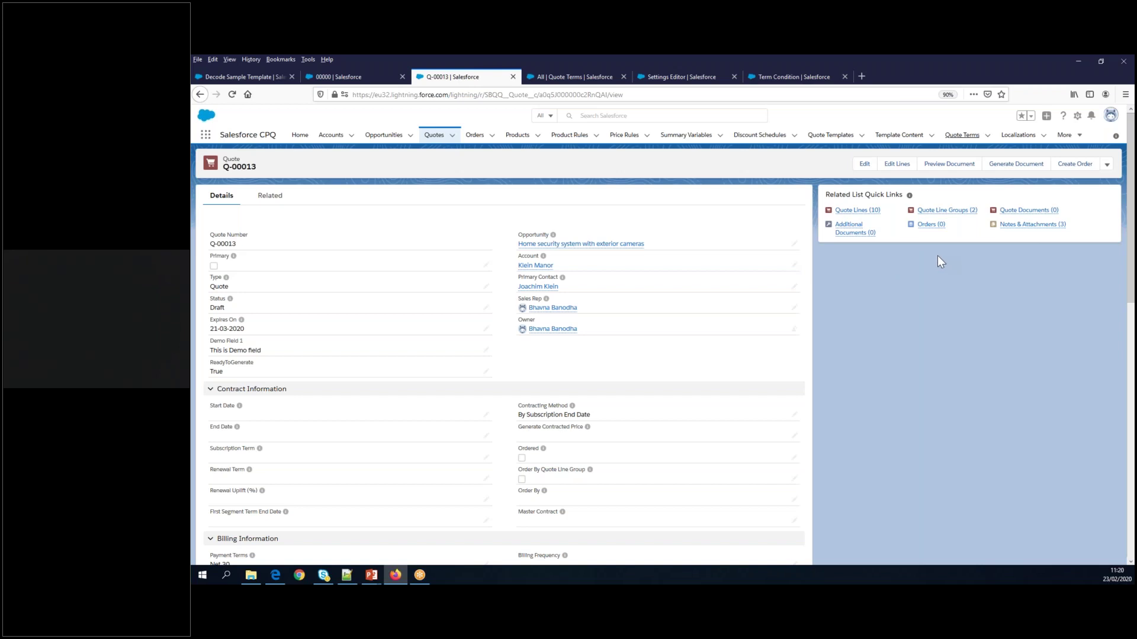
{"action": "left_click", "coordinate": [1003, 173]}
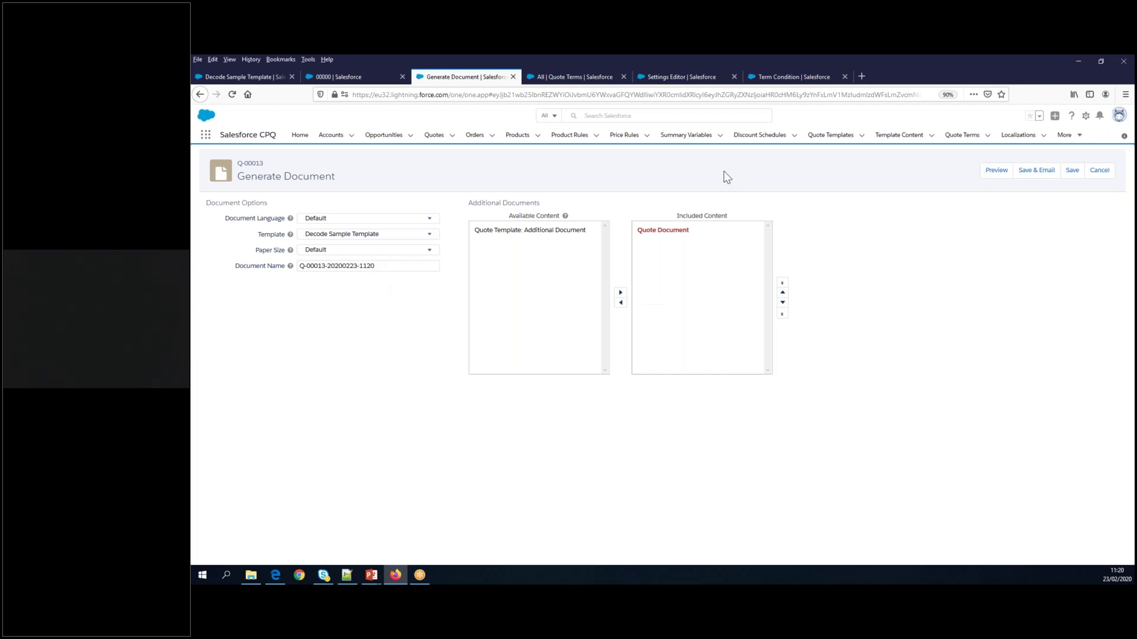
In Setup, edit the System Administrator user's record to enable Allow Output Format Change and save it.
{"action": "left_click", "coordinate": [1086, 116]}
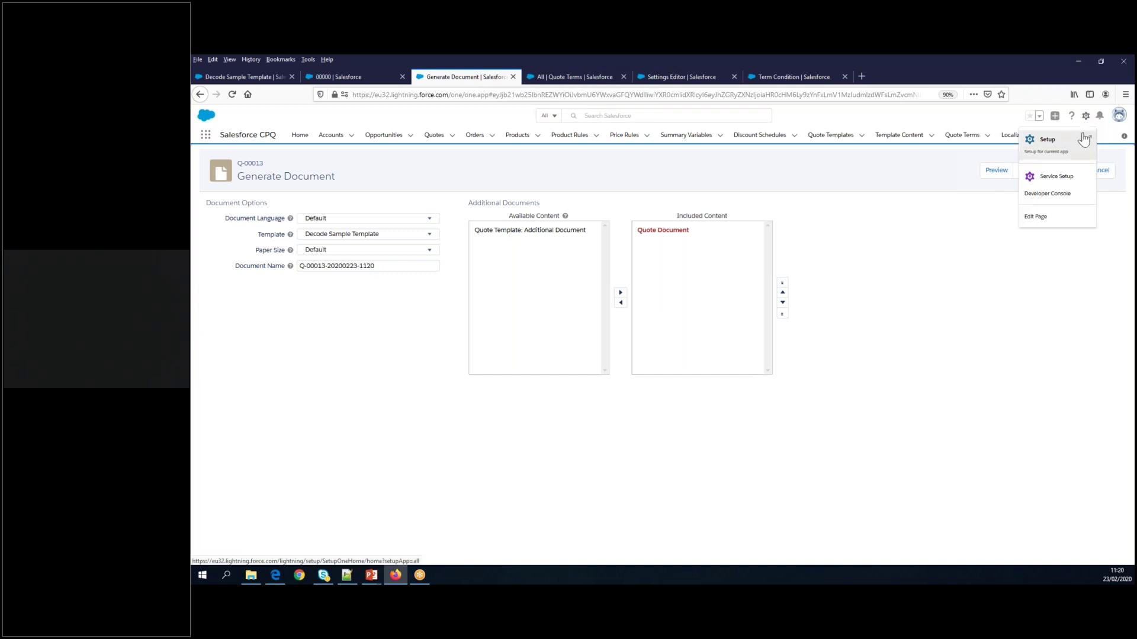
{"action": "left_click", "coordinate": [1083, 140]}
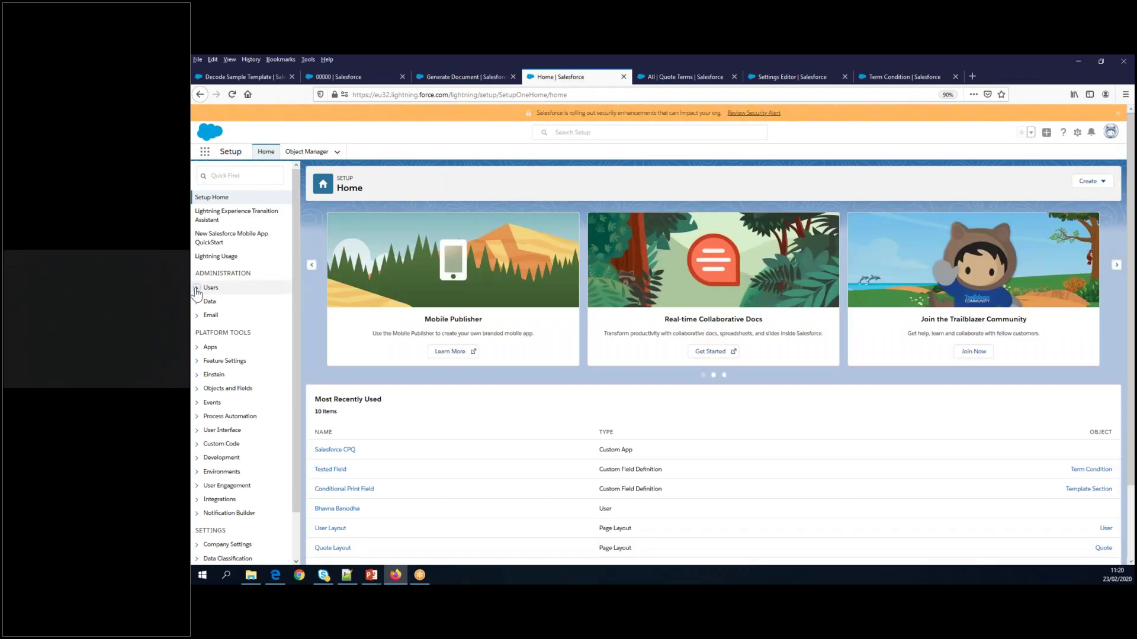
{"action": "left_click", "coordinate": [196, 289]}
{"action": "left_click", "coordinate": [221, 398]}
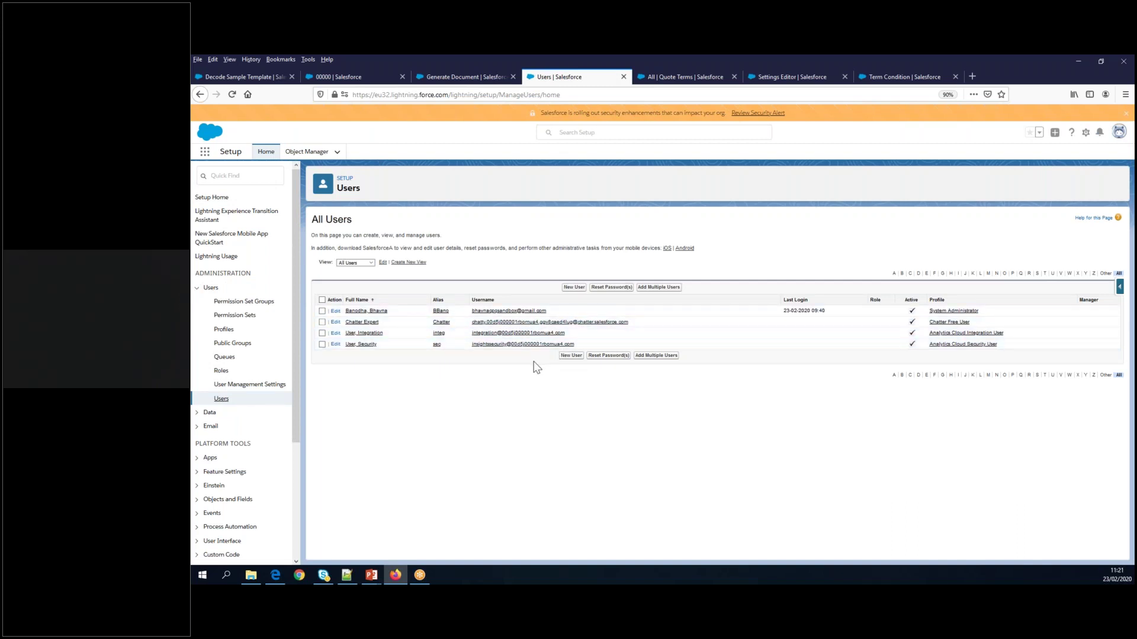
{"action": "left_click", "coordinate": [336, 312]}
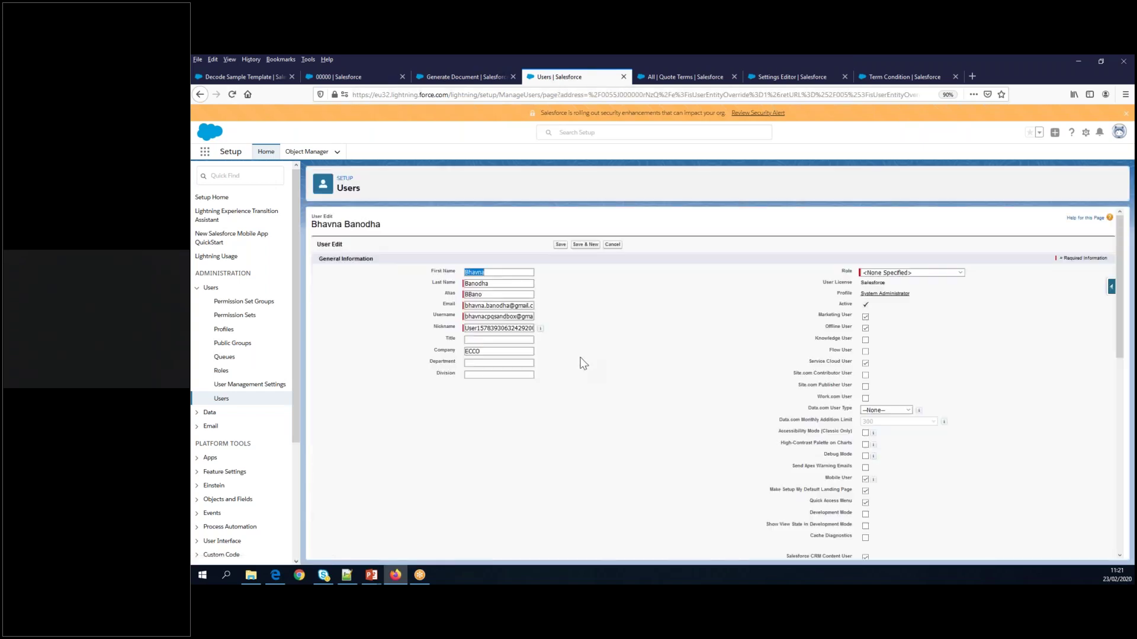
{"action": "scroll", "coordinate": [581, 354], "scroll_direction": "down", "scroll_amount": 10}
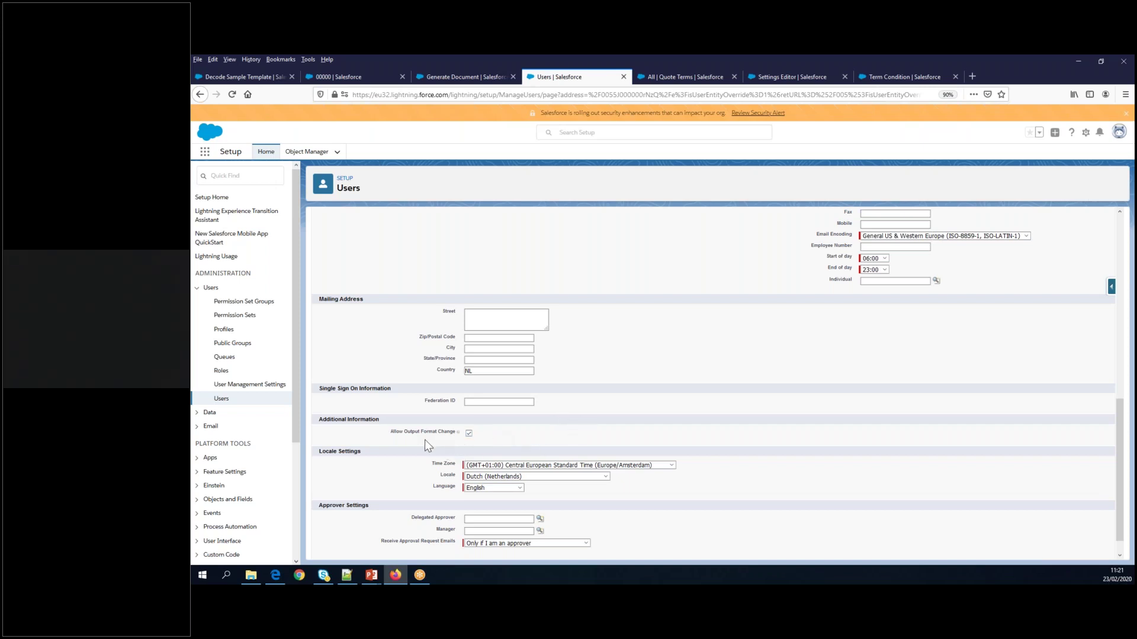
{"action": "scroll", "coordinate": [663, 401], "scroll_direction": "up", "scroll_amount": 10}
{"action": "left_click", "coordinate": [556, 247]}
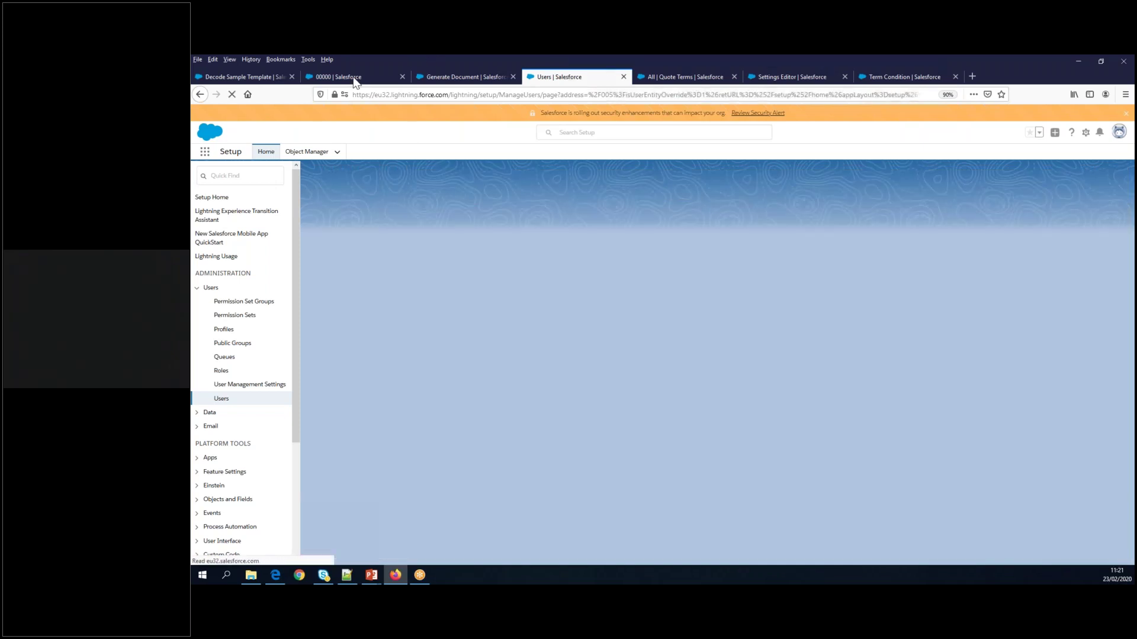
Exit and reopen document generation for quote Q-00013, and check the output format choices, leaving PDF selected.
{"action": "left_click", "coordinate": [349, 78]}
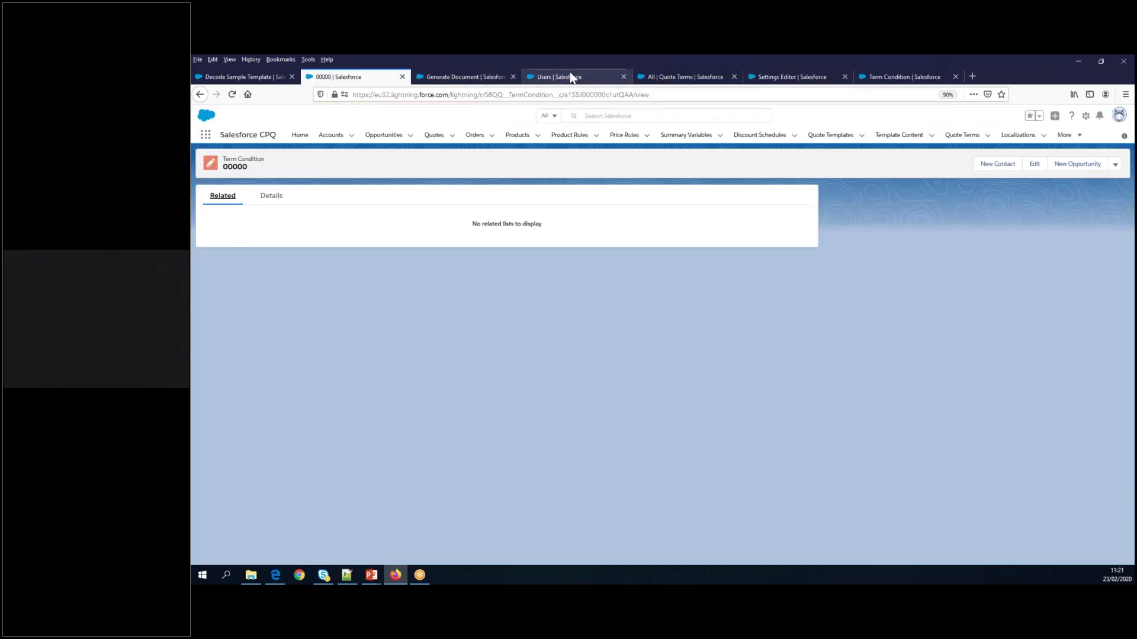
{"action": "left_click", "coordinate": [661, 82]}
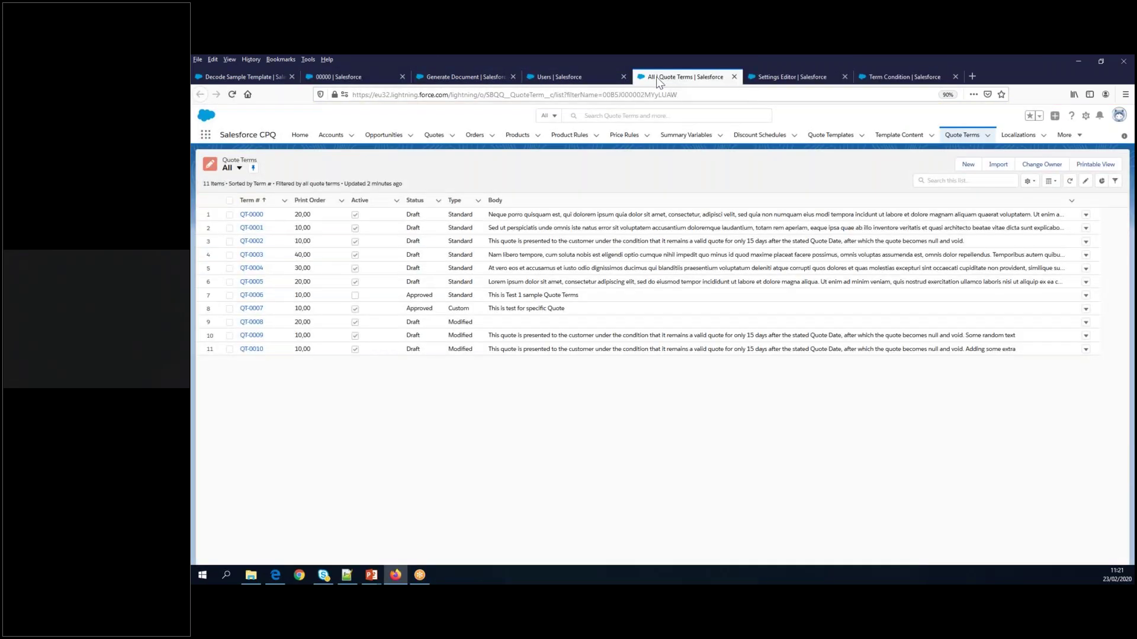
{"action": "left_click", "coordinate": [592, 80]}
{"action": "left_click", "coordinate": [462, 77]}
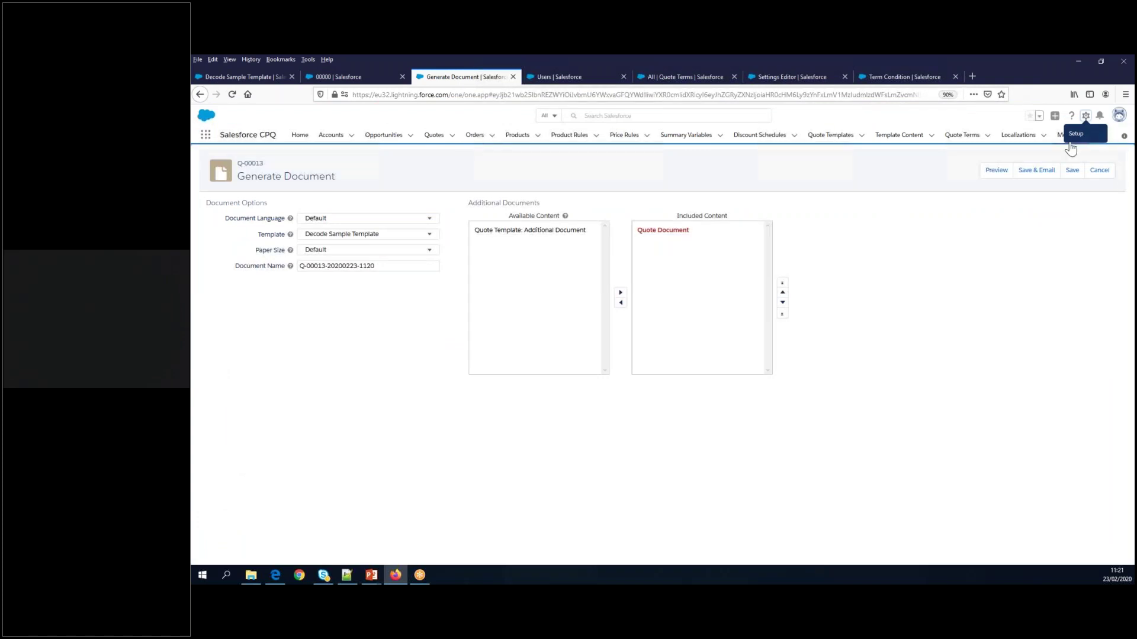
{"action": "left_click", "coordinate": [1100, 170]}
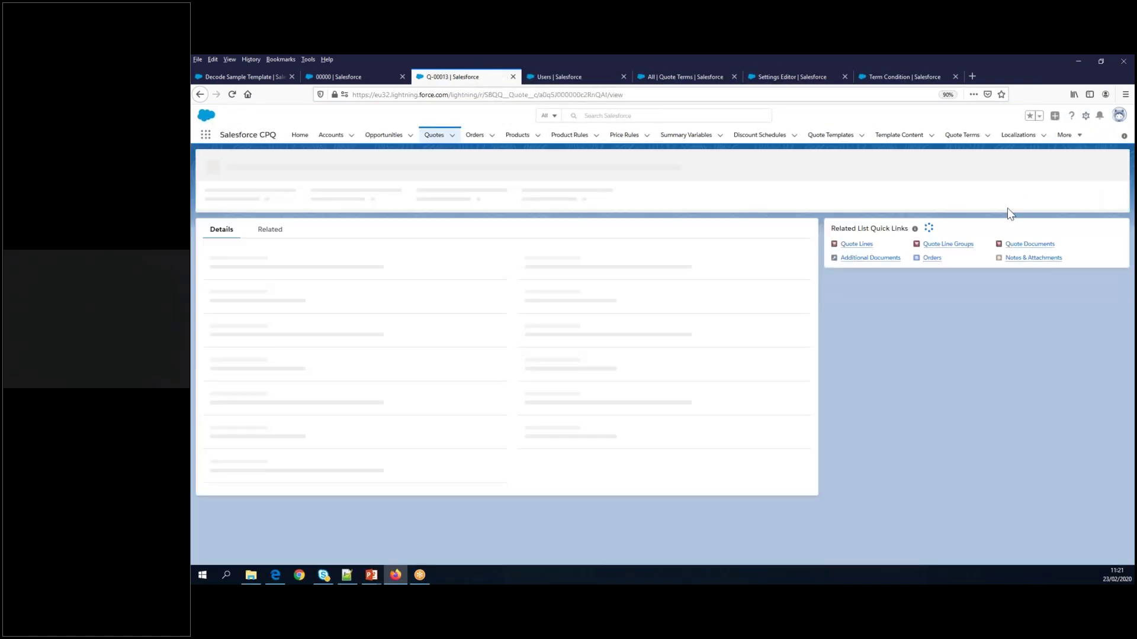
{"action": "left_click", "coordinate": [1024, 166]}
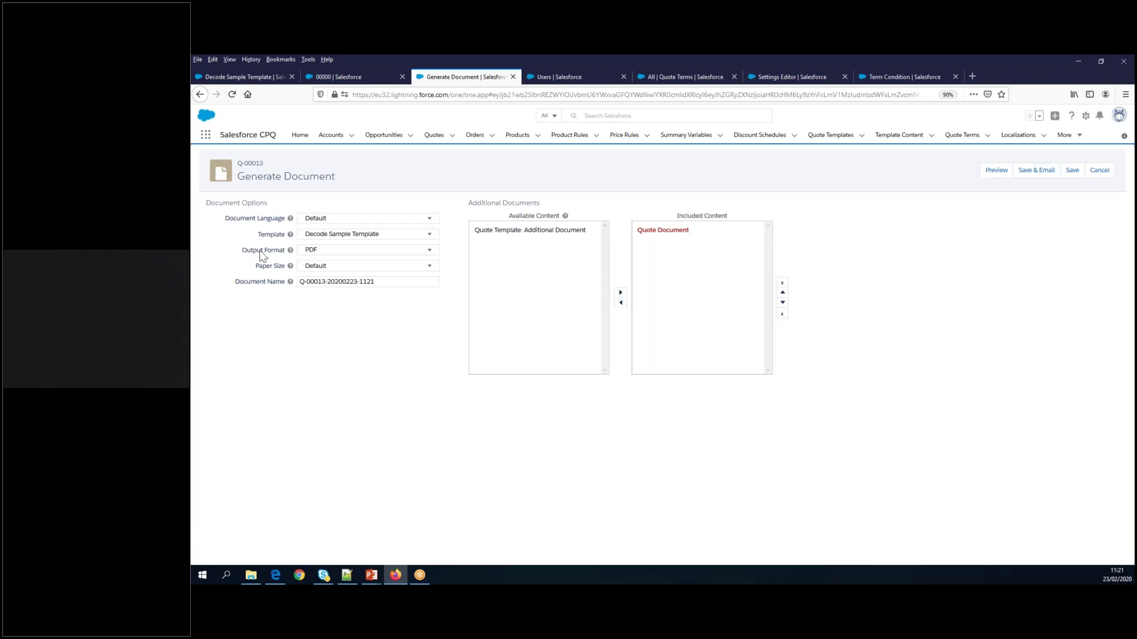
{"action": "left_click", "coordinate": [343, 251]}
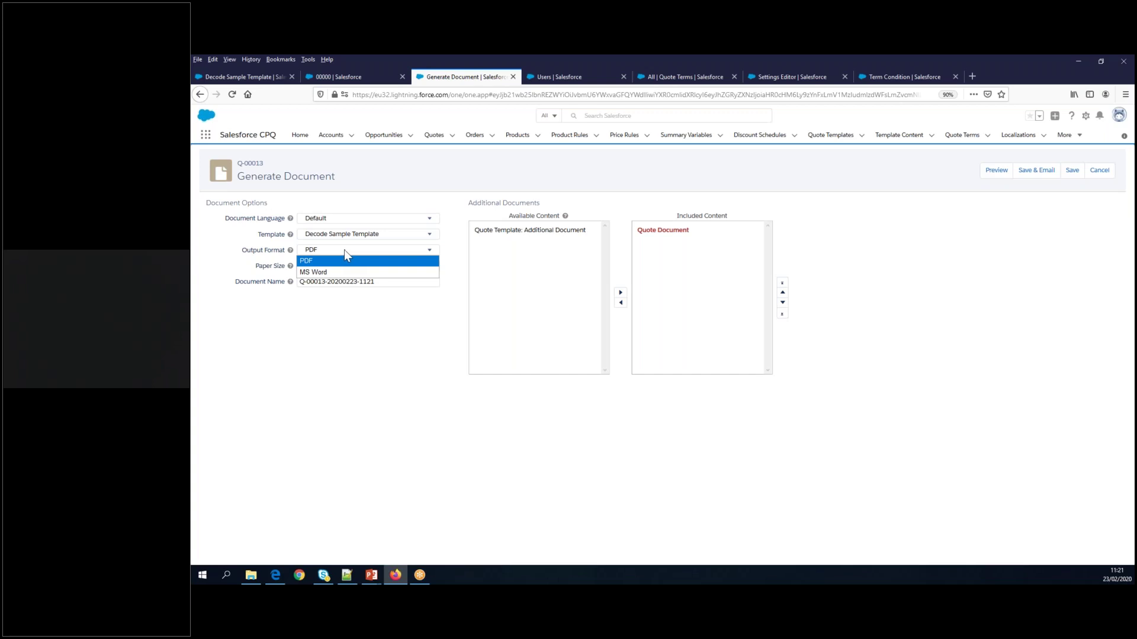
{"action": "left_click", "coordinate": [326, 353]}
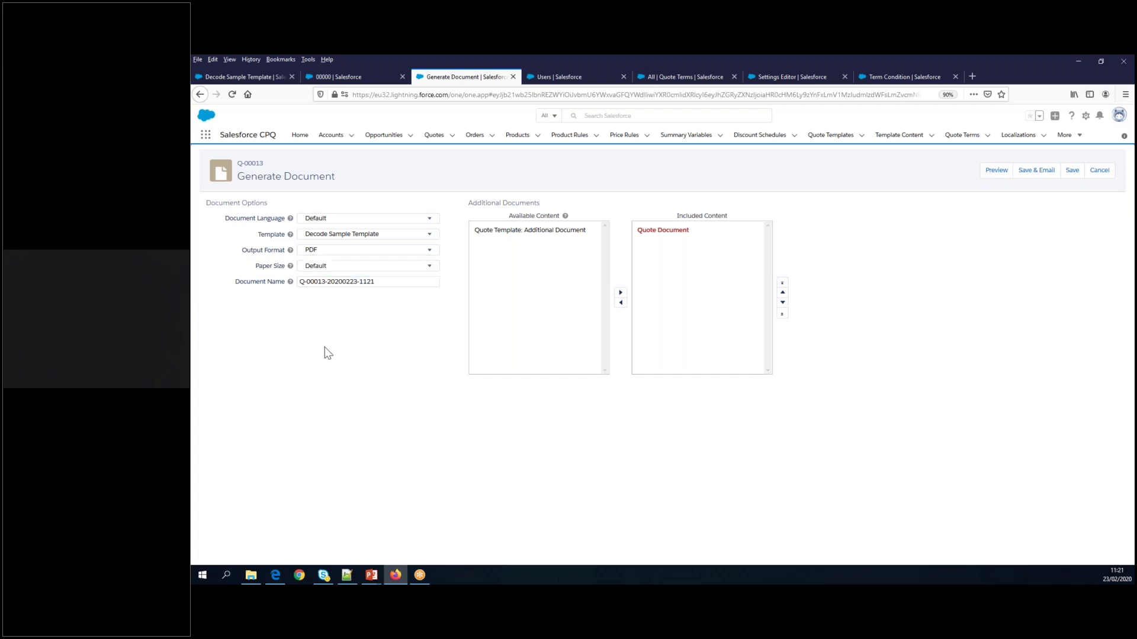
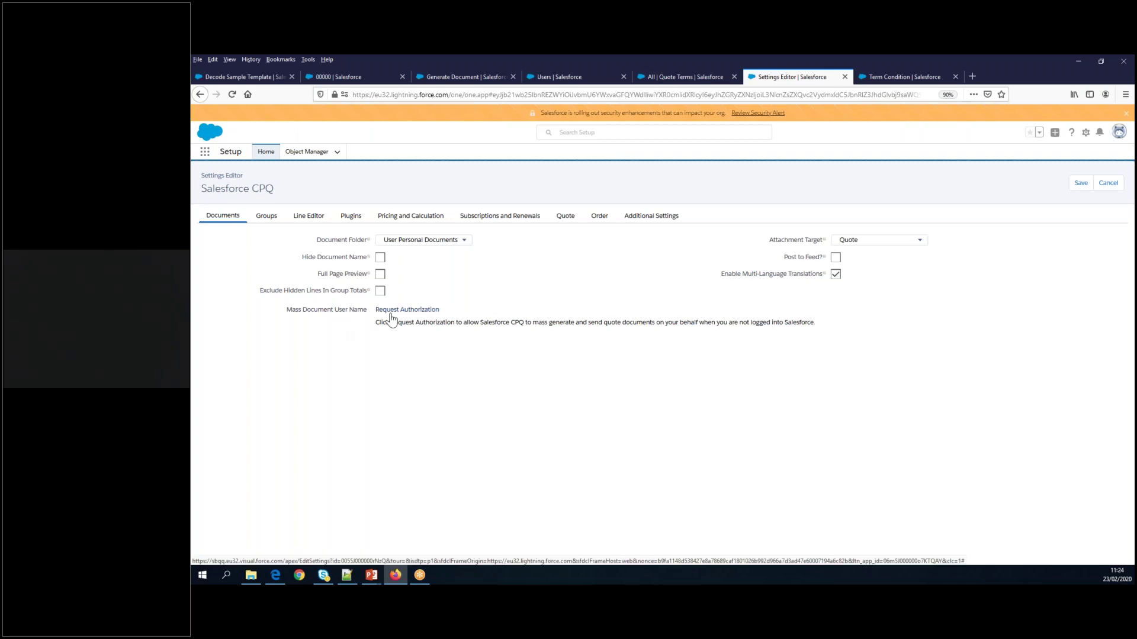
Close the Salesforce CPQ settings editor, find Apex Classes in Setup and open the Schedule Apex form.
{"action": "left_click", "coordinate": [845, 77]}
{"action": "left_click", "coordinate": [265, 153]}
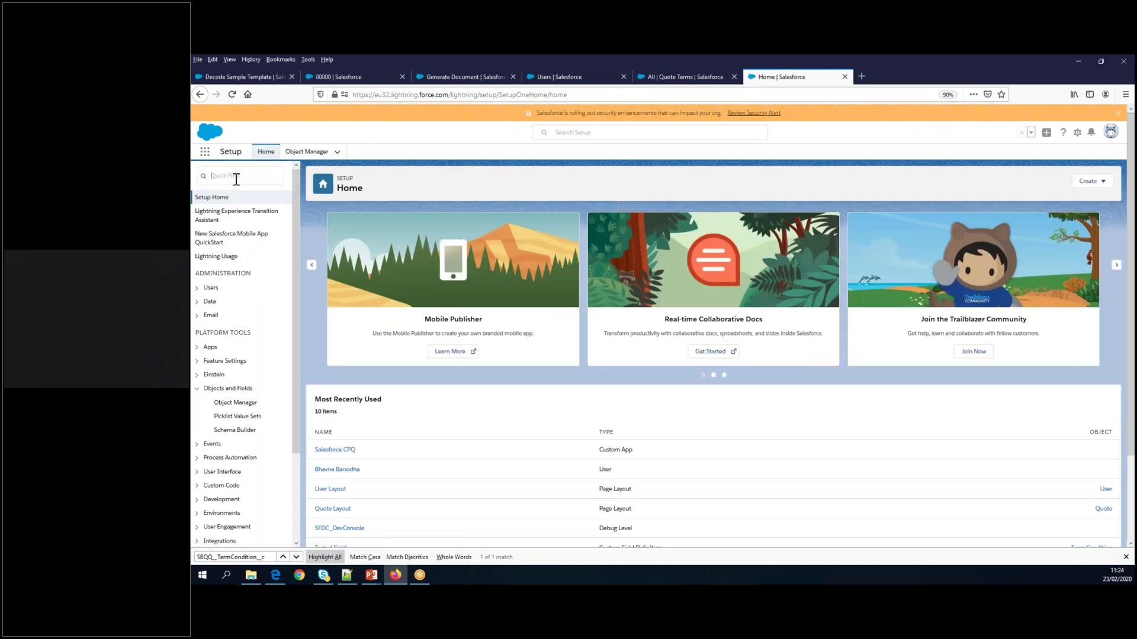
{"action": "type", "text": "apex"}
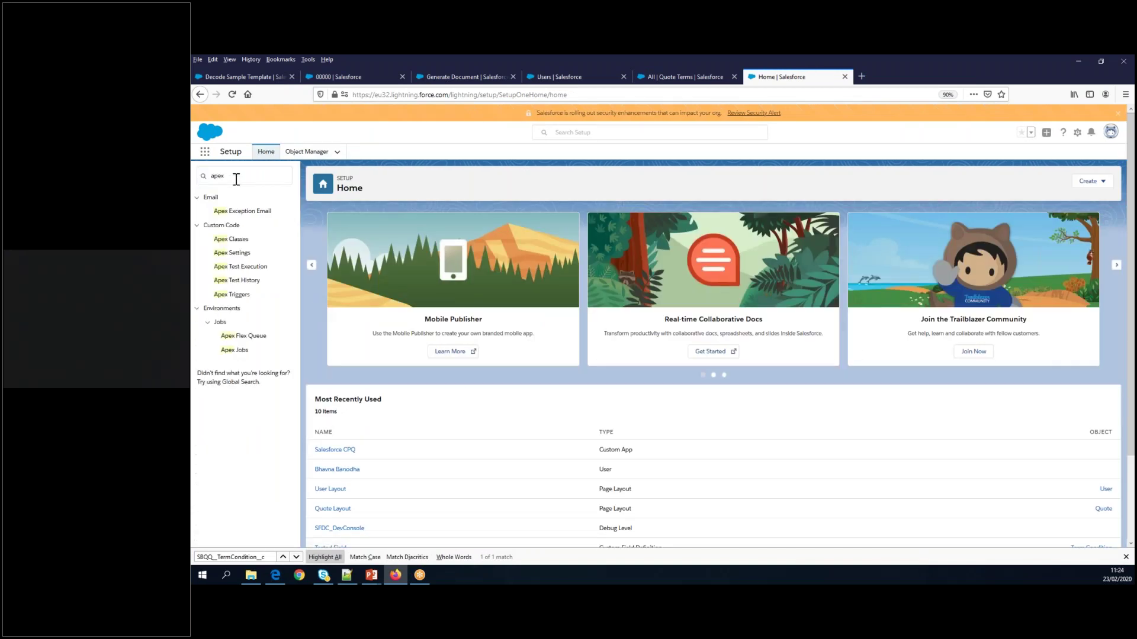
{"action": "left_click", "coordinate": [247, 243]}
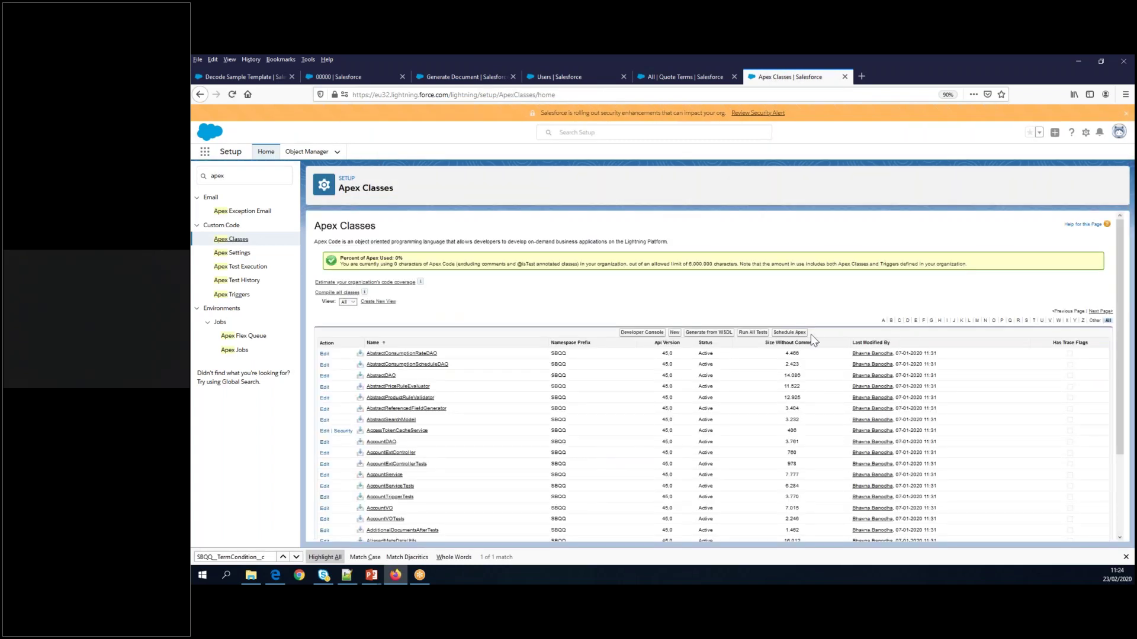
{"action": "left_click", "coordinate": [790, 332]}
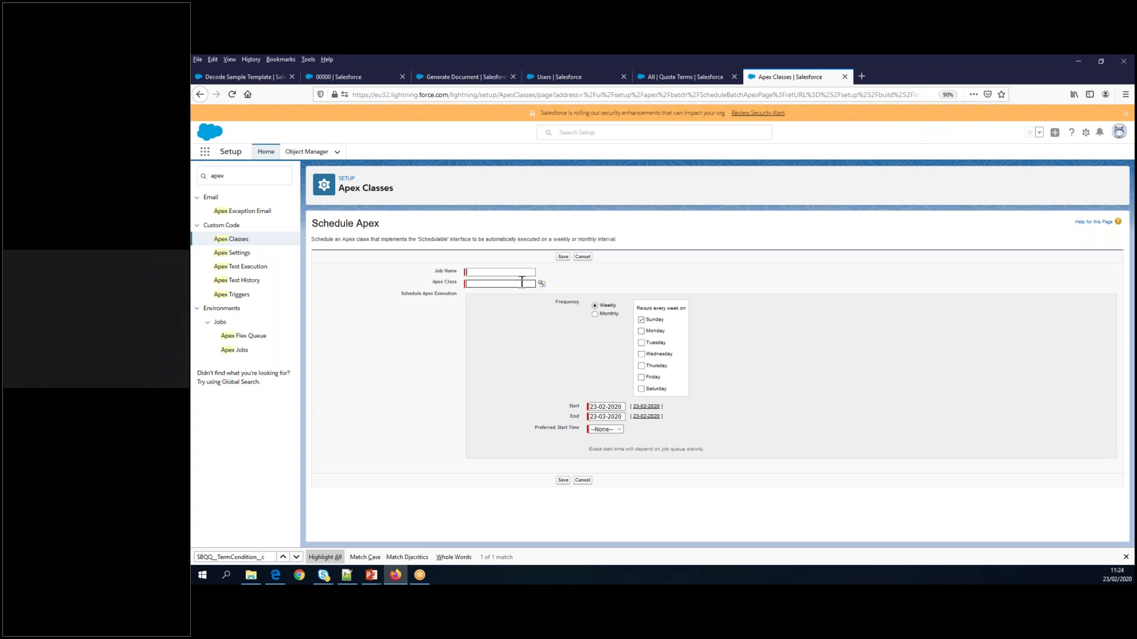
Look up and assign the MassQuoteDocumentSender class to the scheduled Apex job.
{"action": "left_click", "coordinate": [541, 284]}
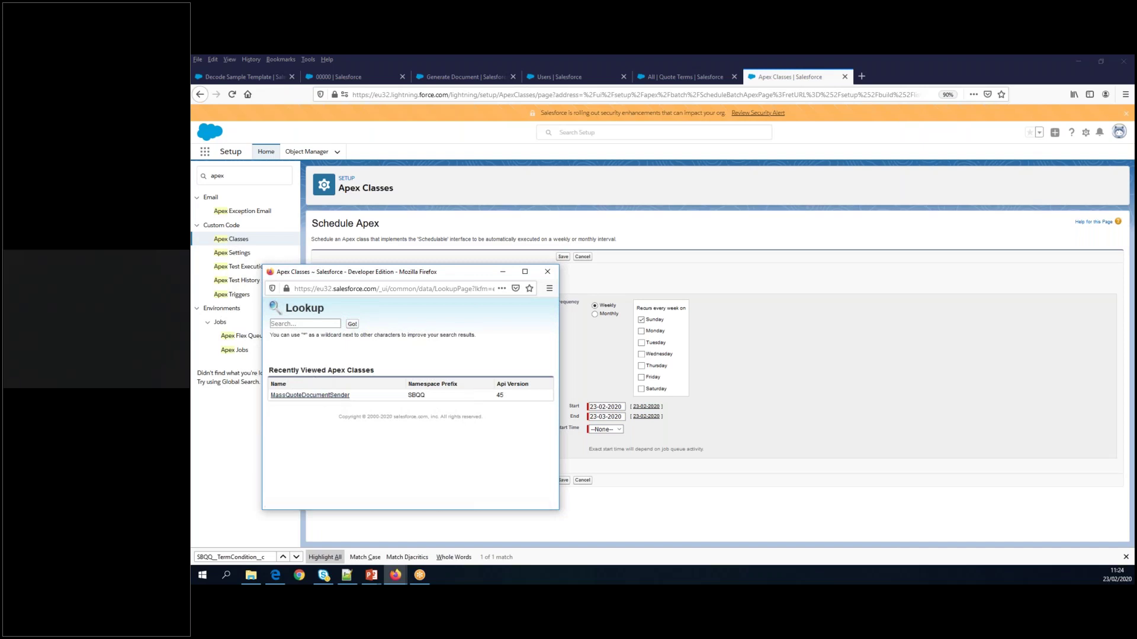
{"action": "left_click", "coordinate": [316, 398]}
{"action": "left_click", "coordinate": [491, 272]}
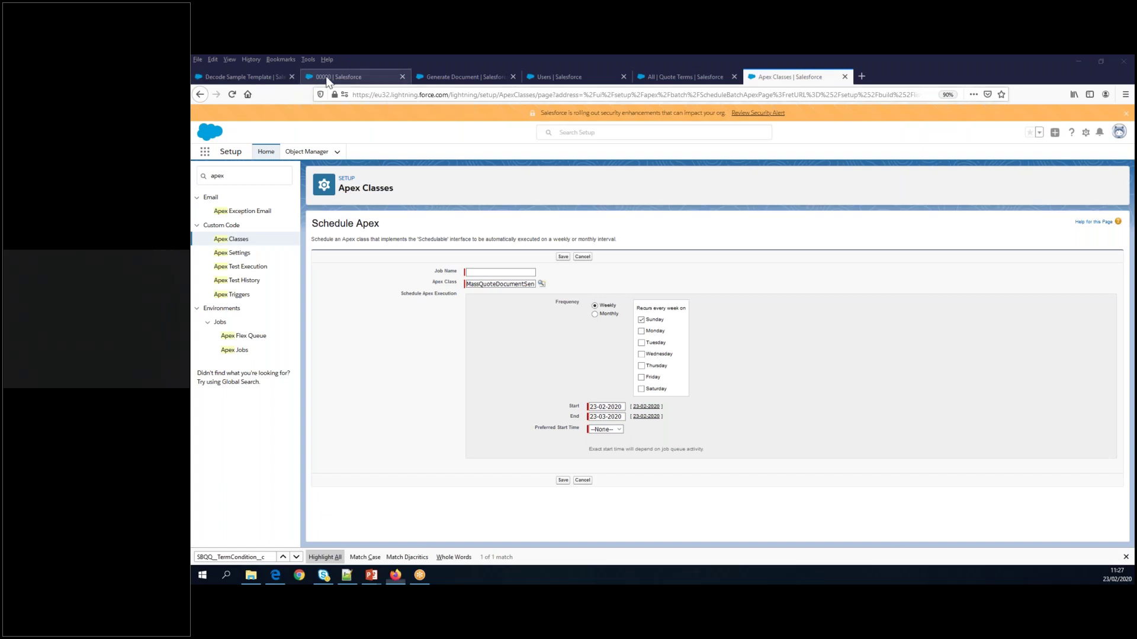
Close the term condition 00000 page and open the Items section of Decode Sample Template in a new browser tab.
{"action": "left_click", "coordinate": [327, 76]}
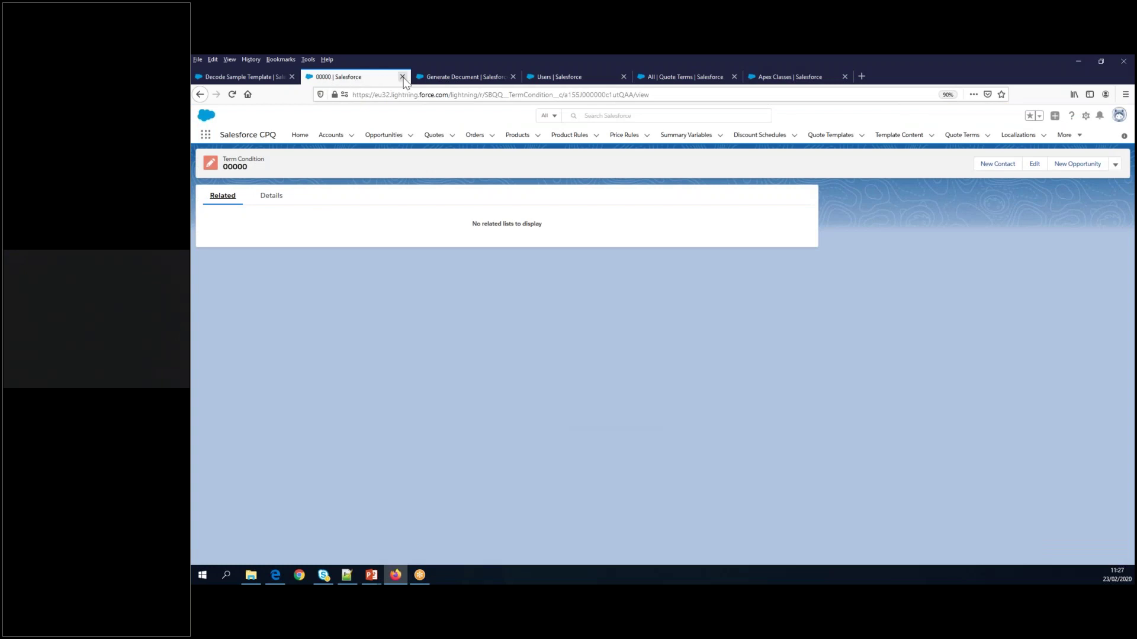
{"action": "left_click", "coordinate": [403, 77]}
{"action": "left_click", "coordinate": [438, 78]}
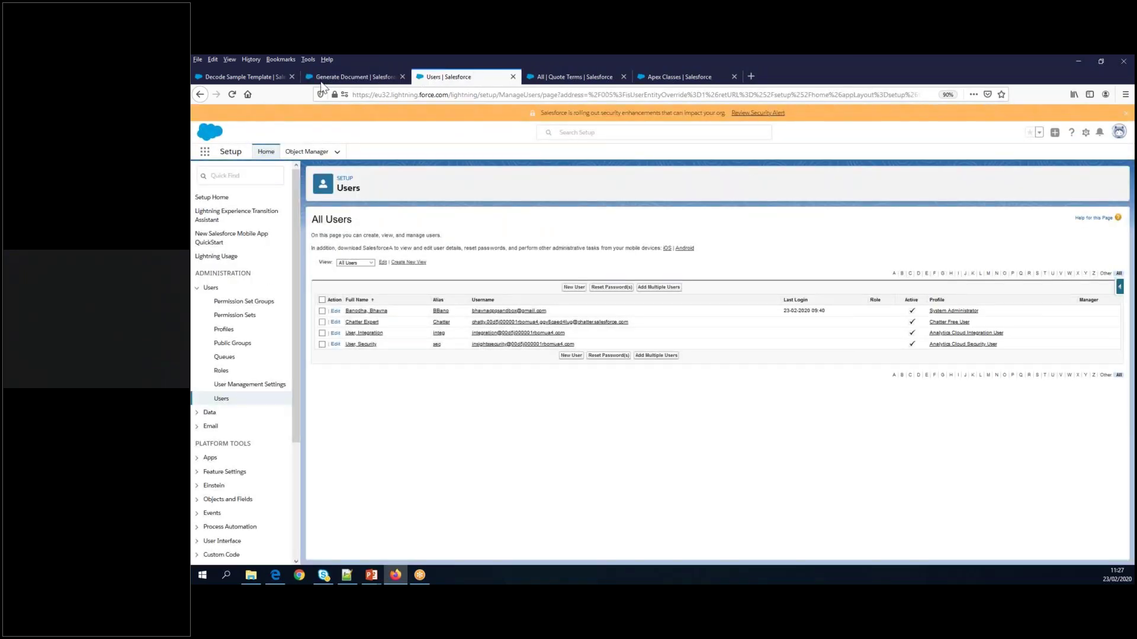
{"action": "left_click", "coordinate": [259, 81]}
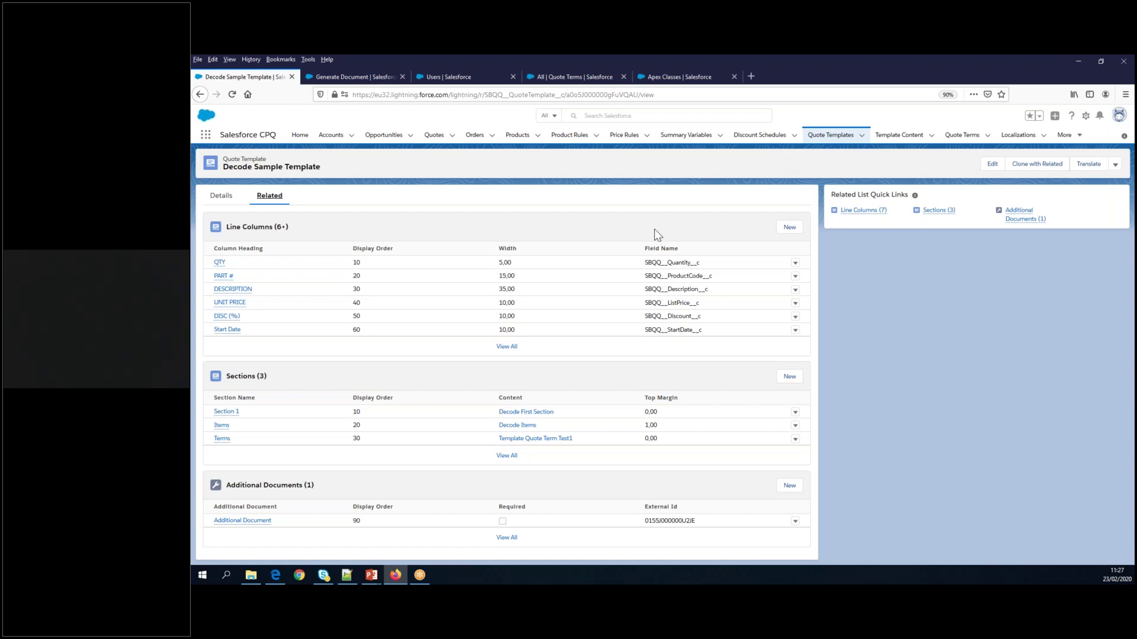
{"action": "right_click", "coordinate": [230, 425]}
{"action": "left_click", "coordinate": [239, 434]}
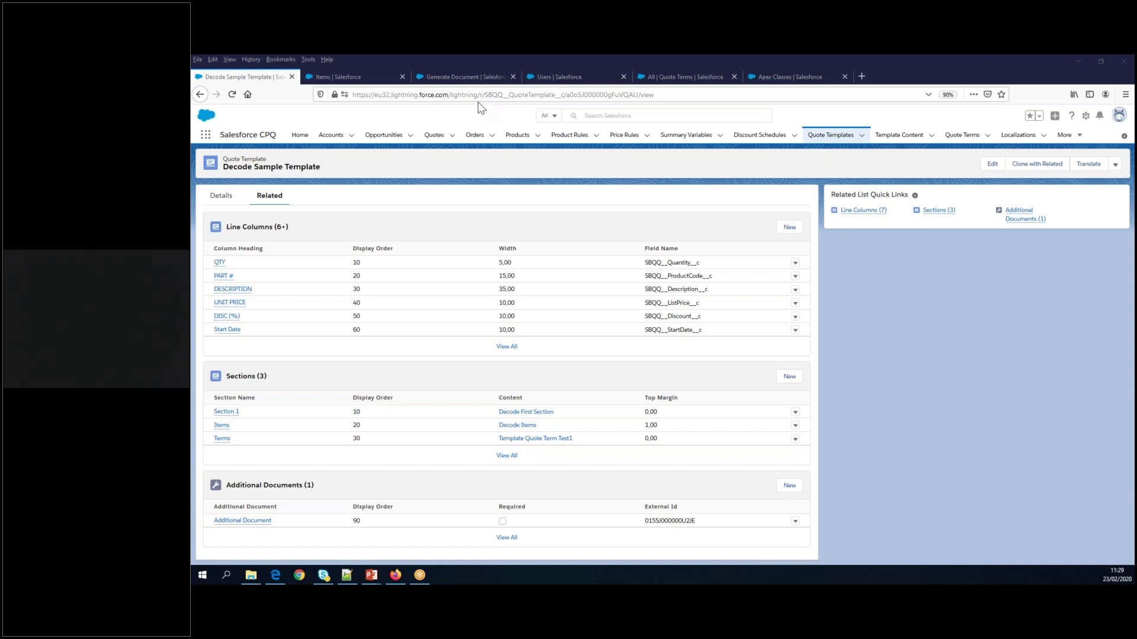
Exit document generation for quote Q-00013 and examine the quote's contract, pricing, quote option and address fields.
{"action": "left_click", "coordinate": [346, 79]}
{"action": "left_click", "coordinate": [439, 78]}
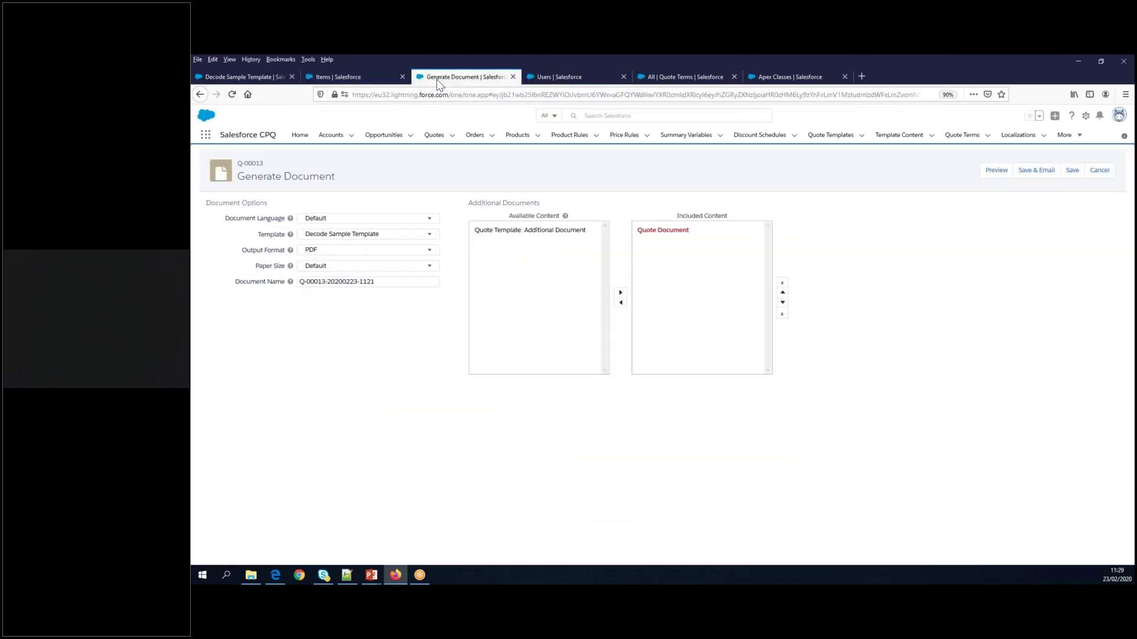
{"action": "left_click", "coordinate": [1099, 171]}
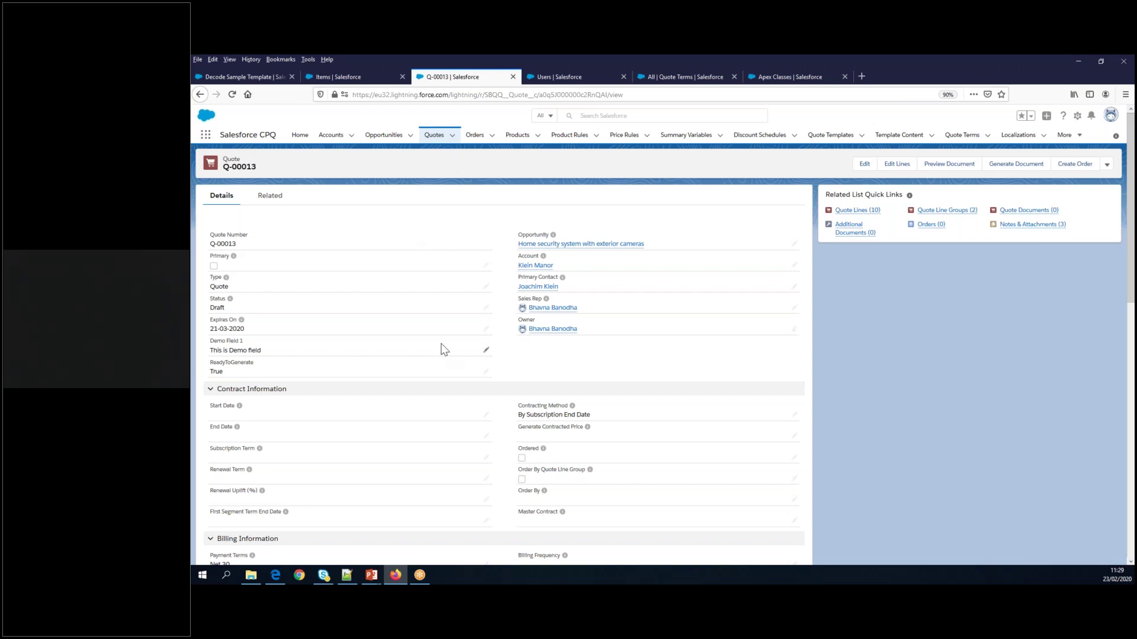
{"action": "scroll", "coordinate": [443, 350], "scroll_direction": "down", "scroll_amount": 2}
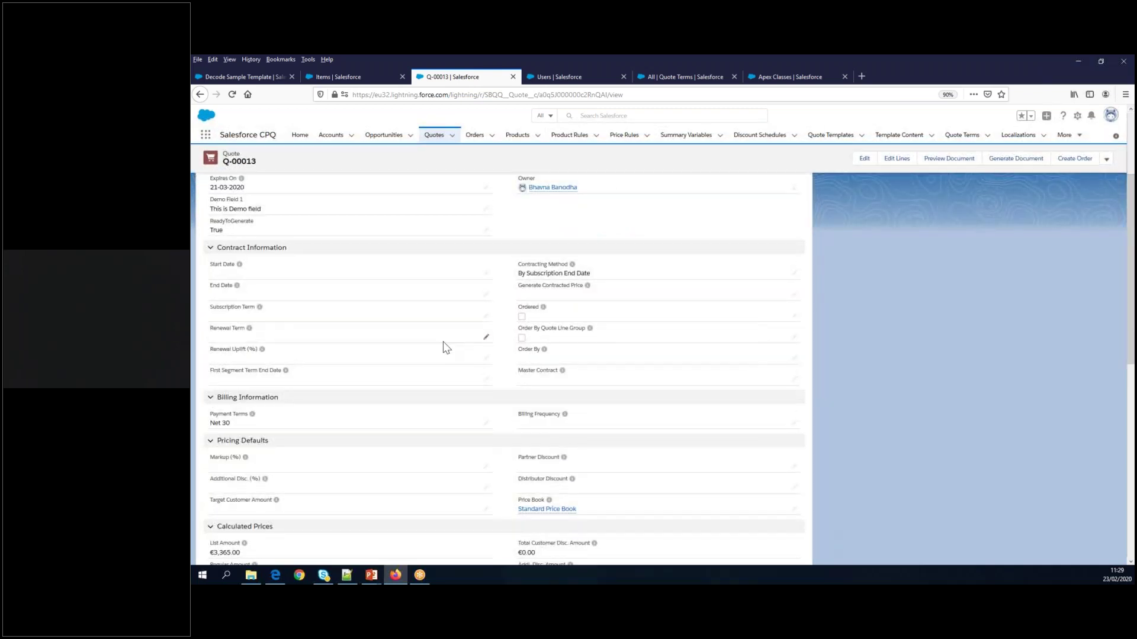
{"action": "scroll", "coordinate": [443, 342], "scroll_direction": "down", "scroll_amount": 2}
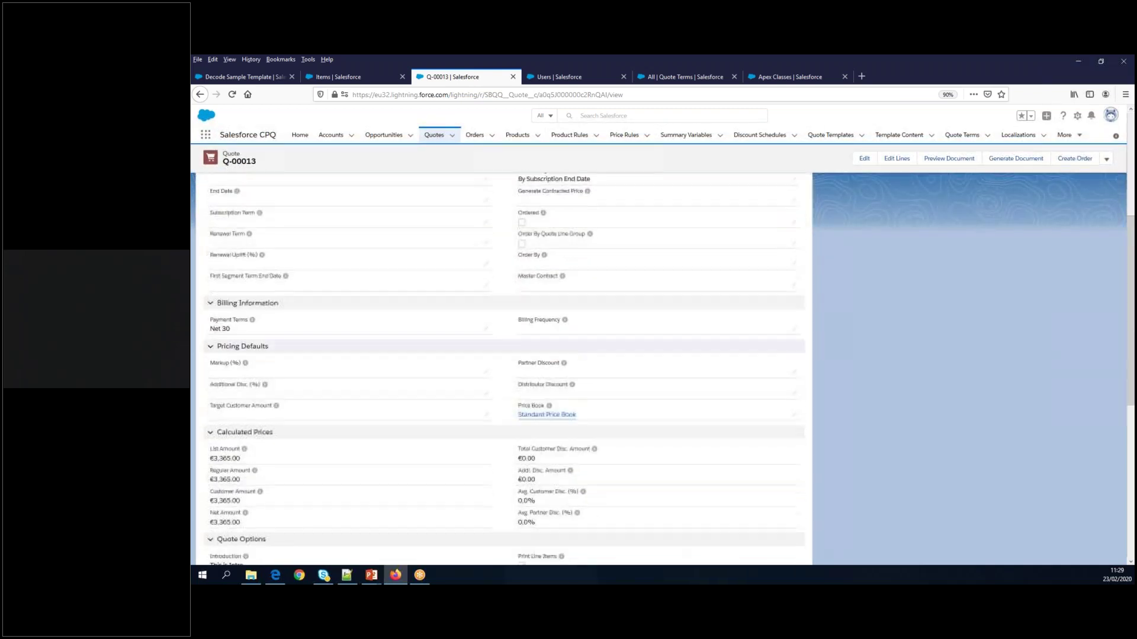
{"action": "scroll", "coordinate": [443, 343], "scroll_direction": "down", "scroll_amount": 2}
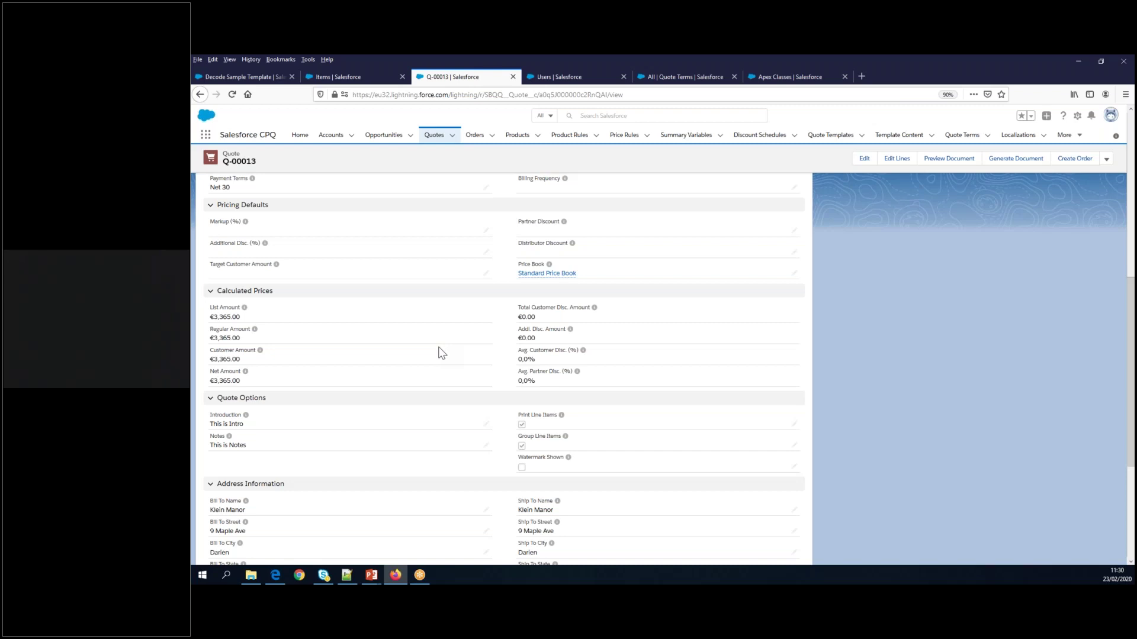
{"action": "scroll", "coordinate": [441, 353], "scroll_direction": "down", "scroll_amount": 3}
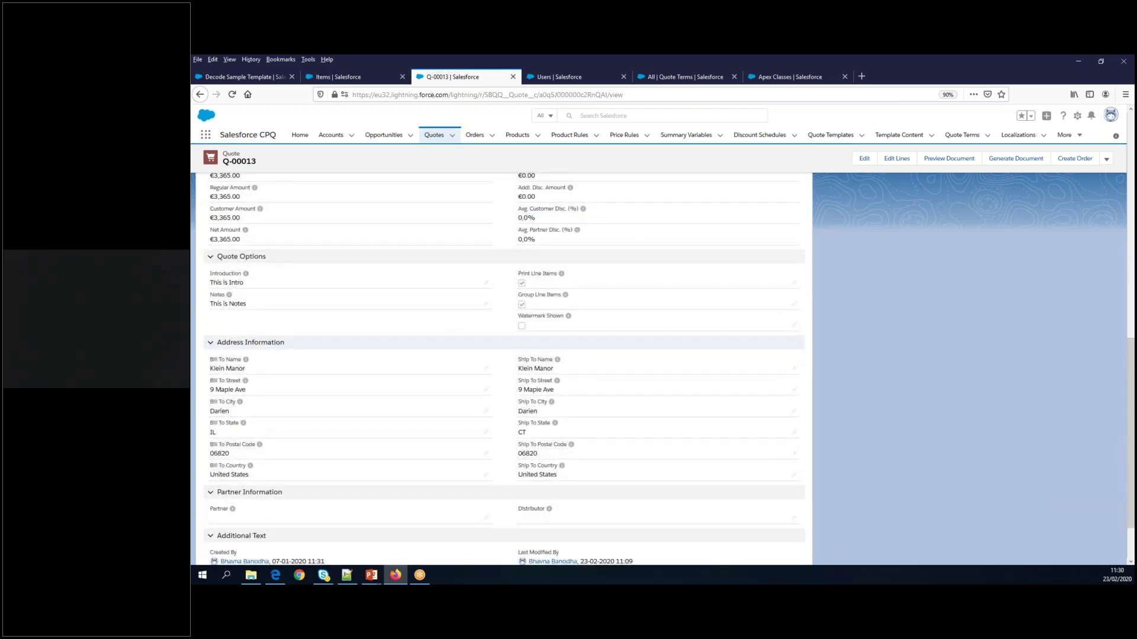
{"action": "scroll", "coordinate": [500, 367], "scroll_direction": "up", "scroll_amount": 3}
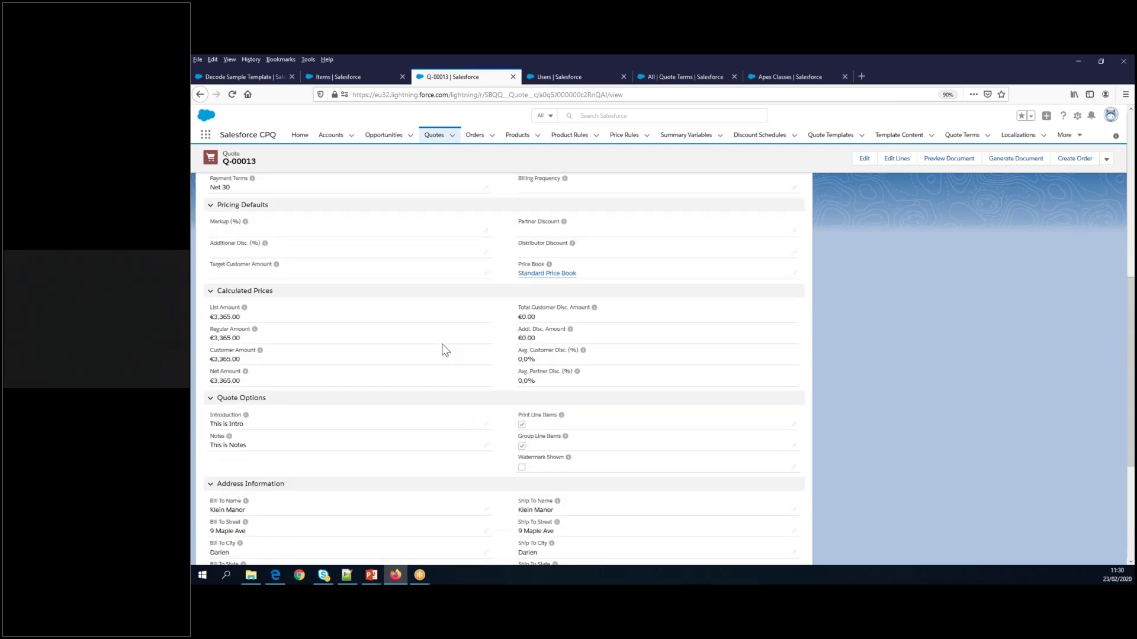
{"action": "scroll", "coordinate": [445, 350], "scroll_direction": "up", "scroll_amount": 5}
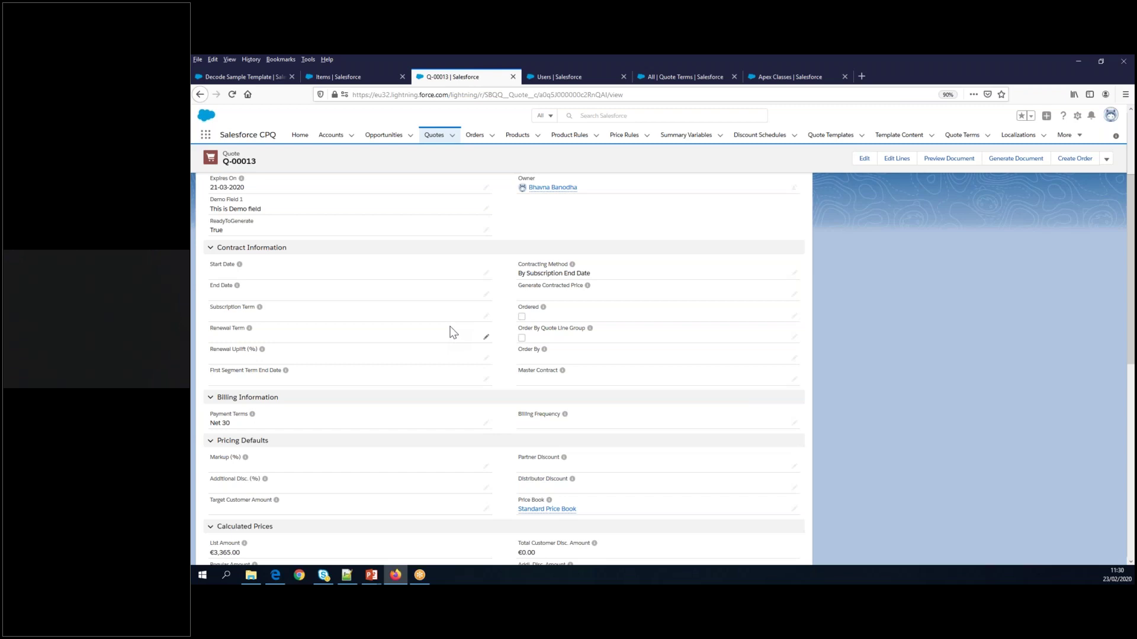
Return to Decode Sample Template and open Section 1 and its Decode First Section content in separate new browser tabs.
{"action": "scroll", "coordinate": [453, 331], "scroll_direction": "down", "scroll_amount": 3}
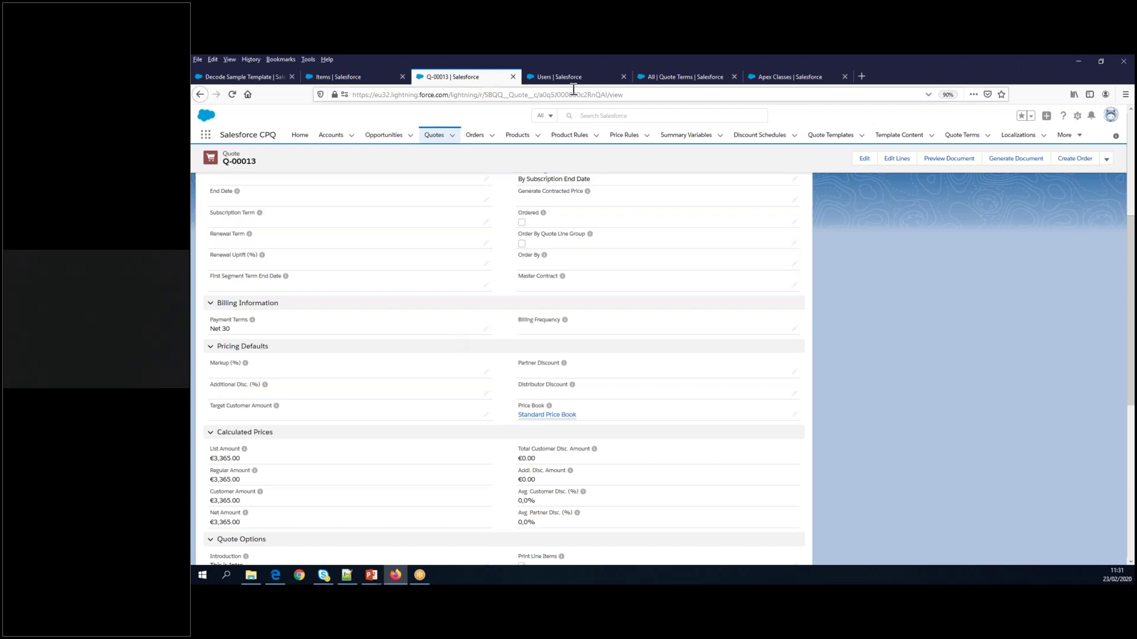
{"action": "left_click", "coordinate": [257, 83]}
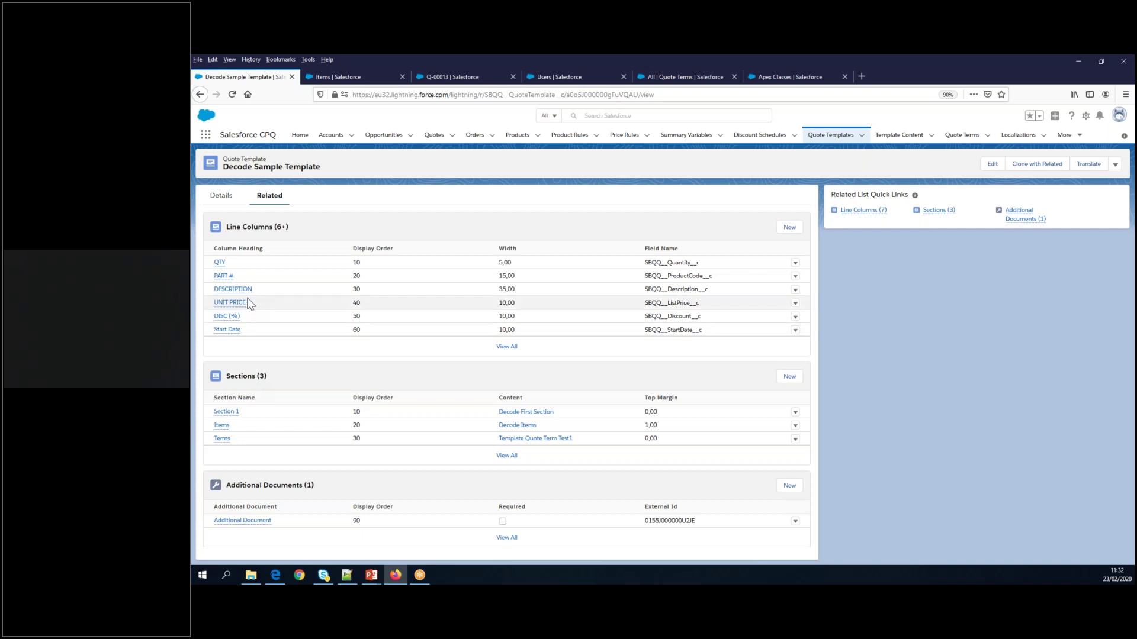
{"action": "mouse_move", "coordinate": [223, 416]}
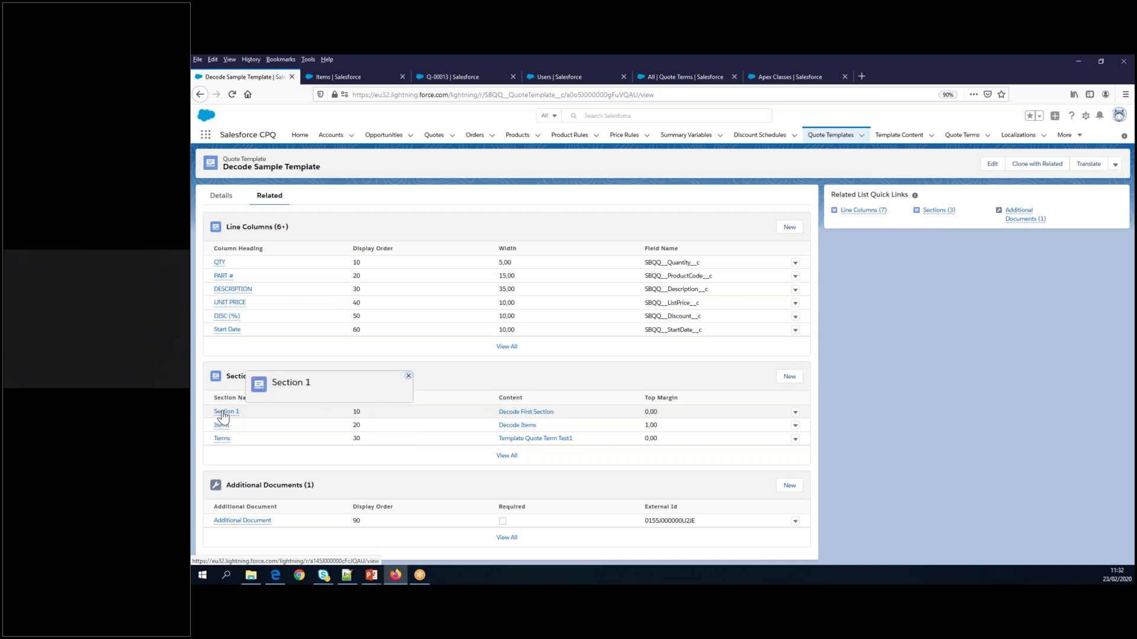
{"action": "right_click", "coordinate": [223, 415]}
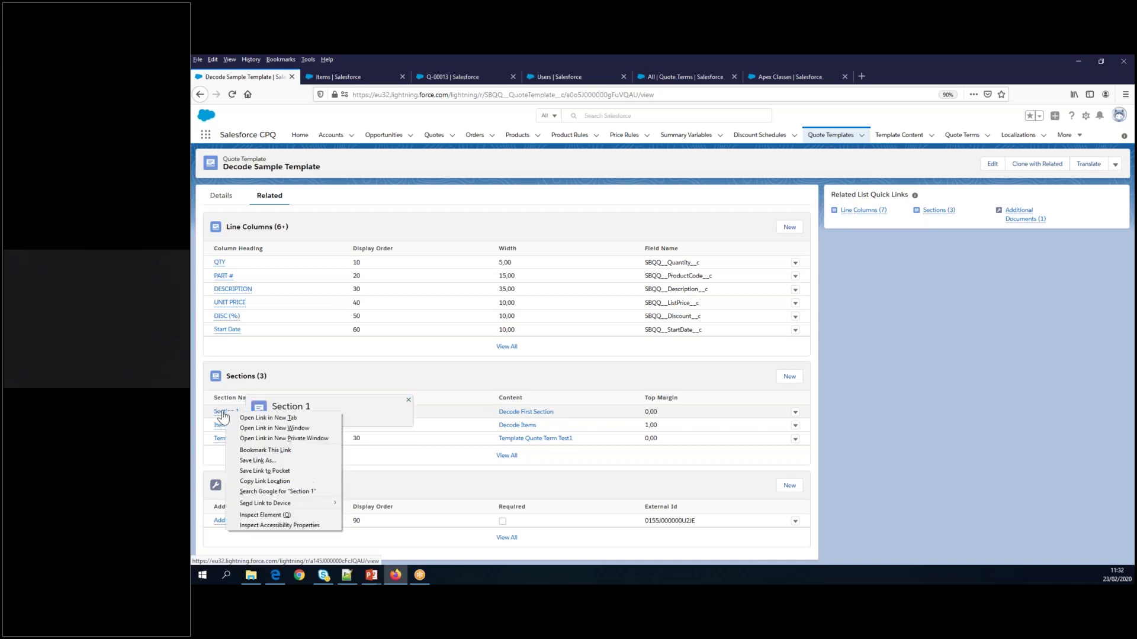
{"action": "left_click", "coordinate": [244, 418]}
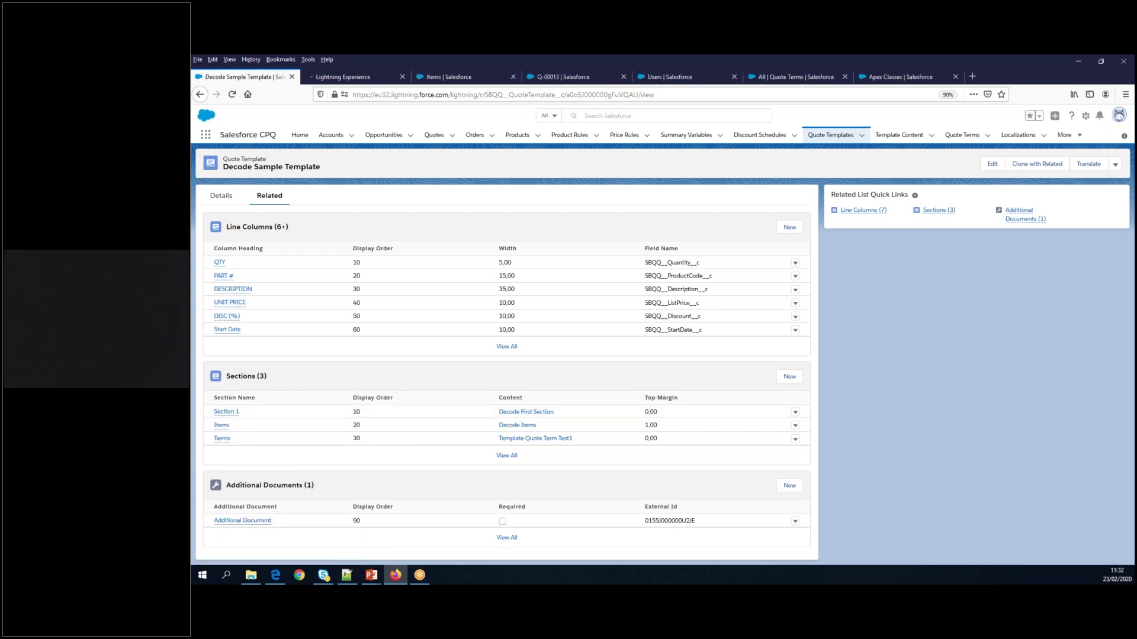
{"action": "right_click", "coordinate": [527, 412]}
{"action": "left_click", "coordinate": [550, 419]}
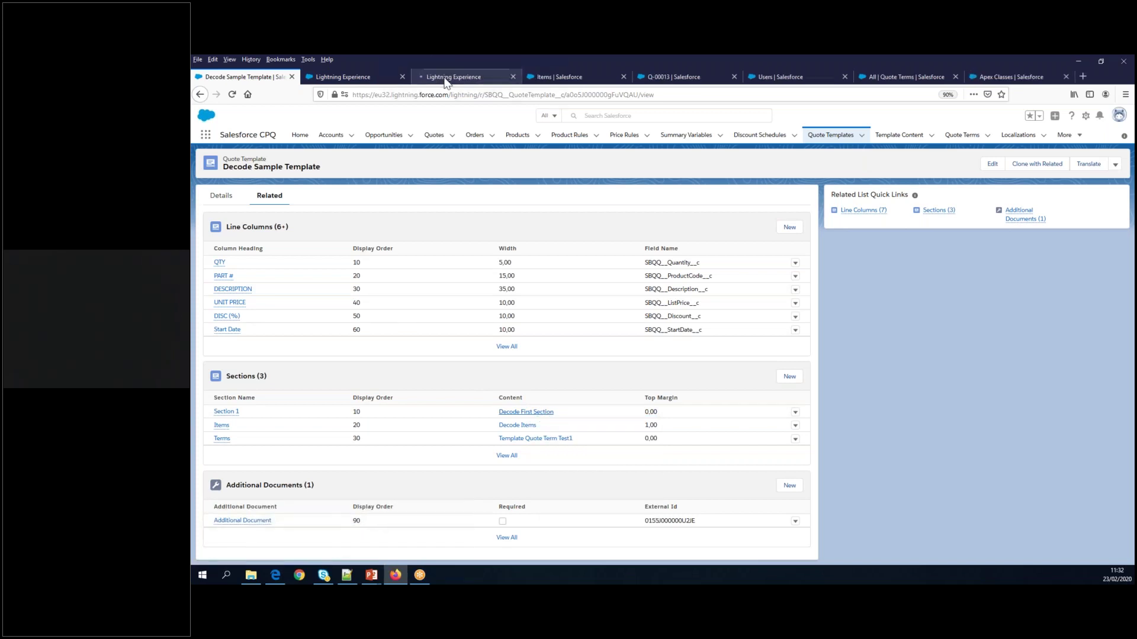
Open the Decode First Section template content for editing and examine the HTML source of its markup.
{"action": "left_click", "coordinate": [444, 76]}
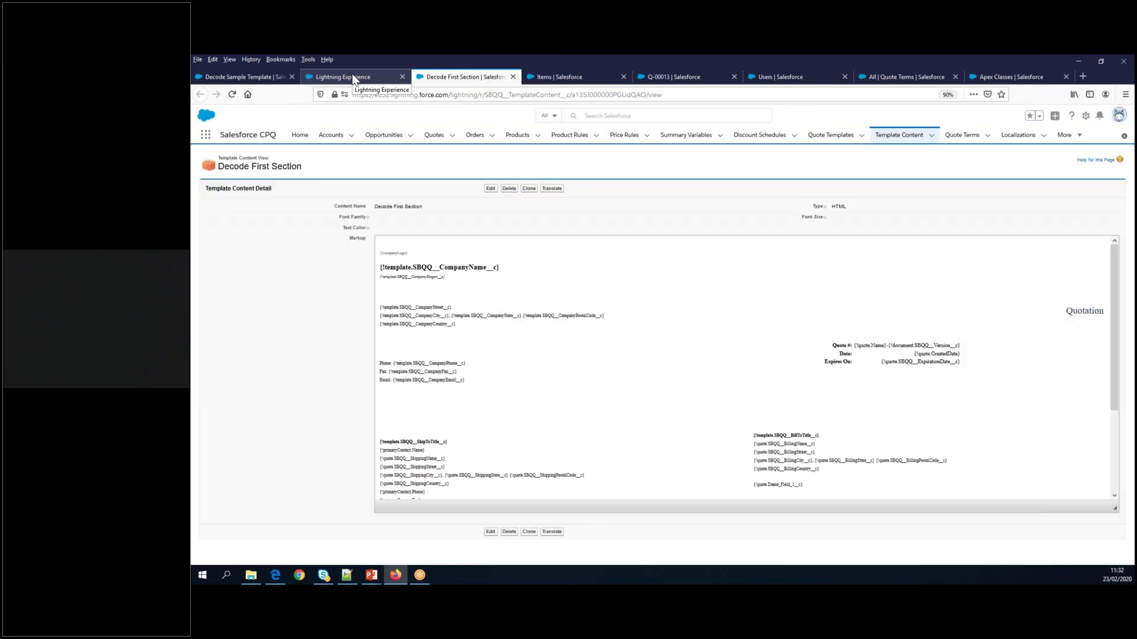
{"action": "left_click", "coordinate": [491, 190]}
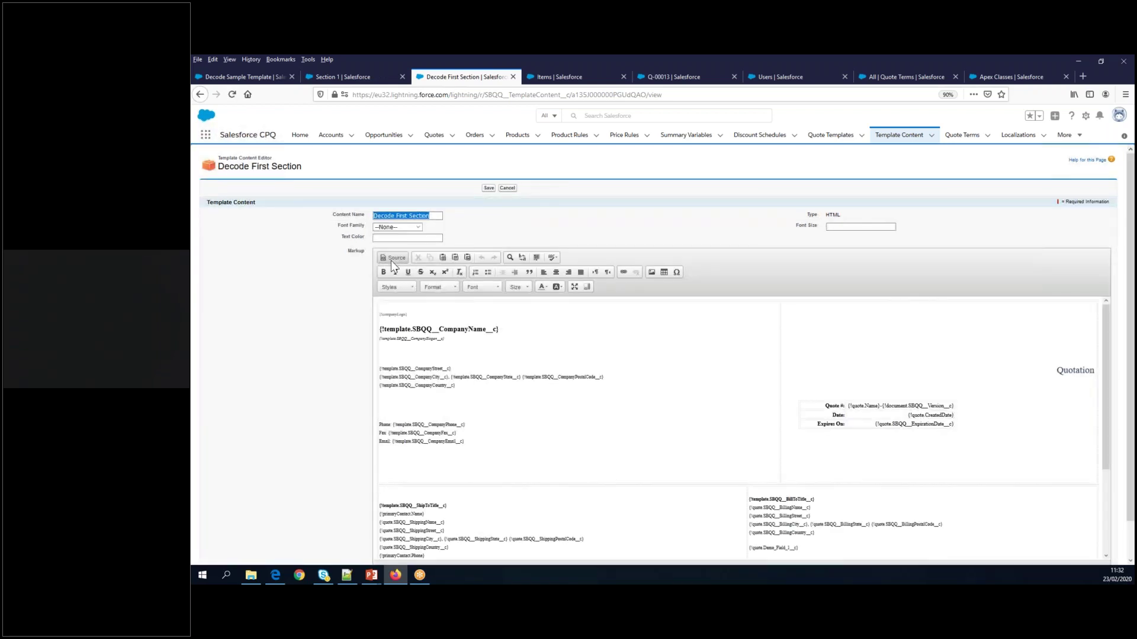
{"action": "left_click", "coordinate": [391, 259]}
{"action": "scroll", "coordinate": [653, 375], "scroll_direction": "down", "scroll_amount": 3}
{"action": "scroll", "coordinate": [653, 375], "scroll_direction": "down", "scroll_amount": 10}
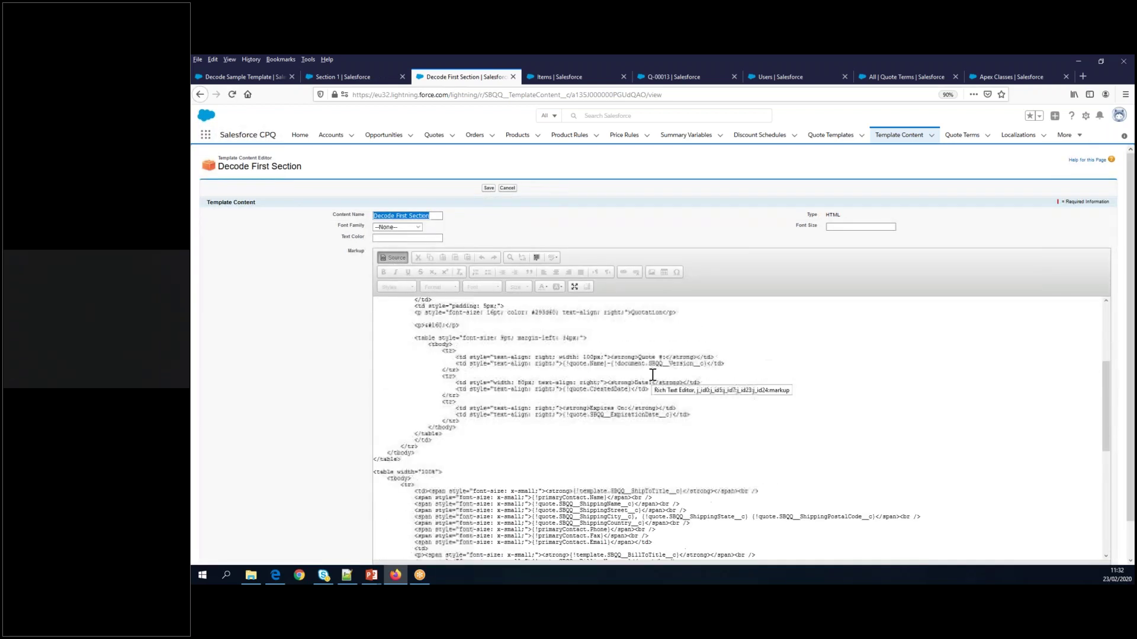